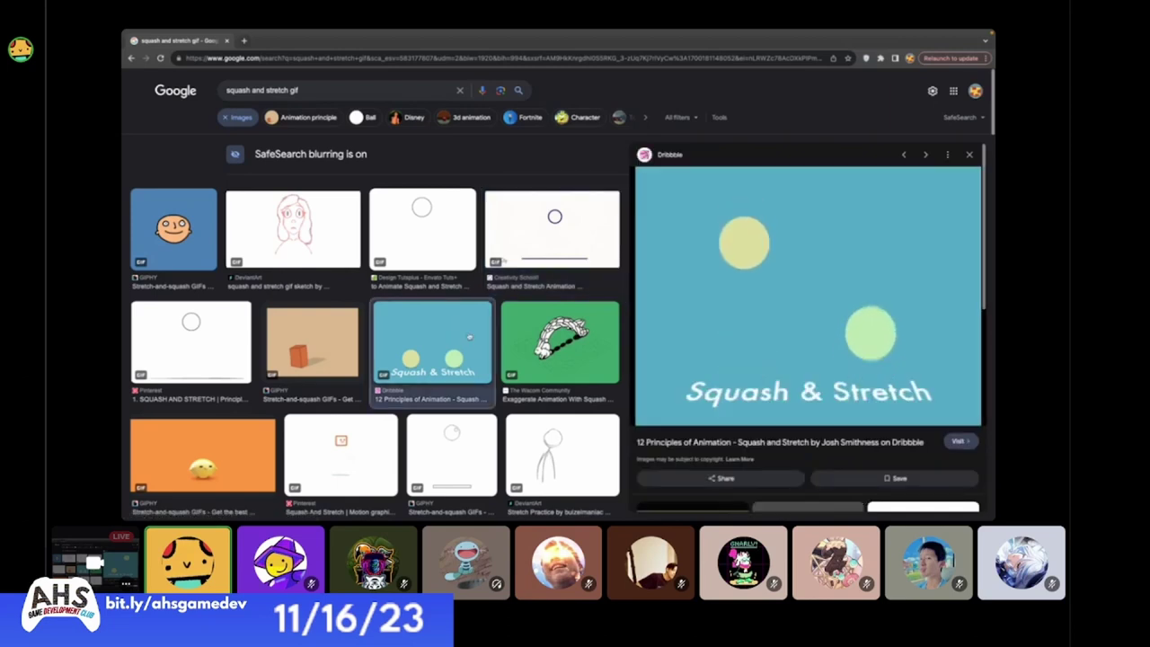
- Switch to Unity and scrub through the pengbugge_0 sprite's PengBugGoof animation to review its squash and stretch
key(ctrl+Right)
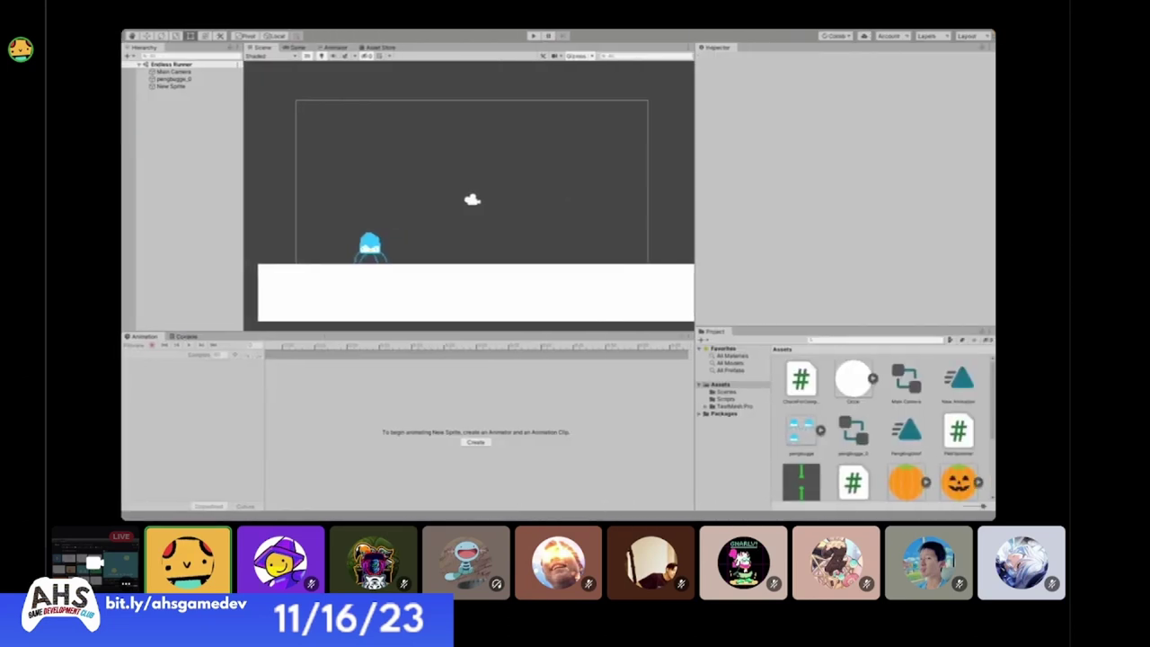
click(173, 79)
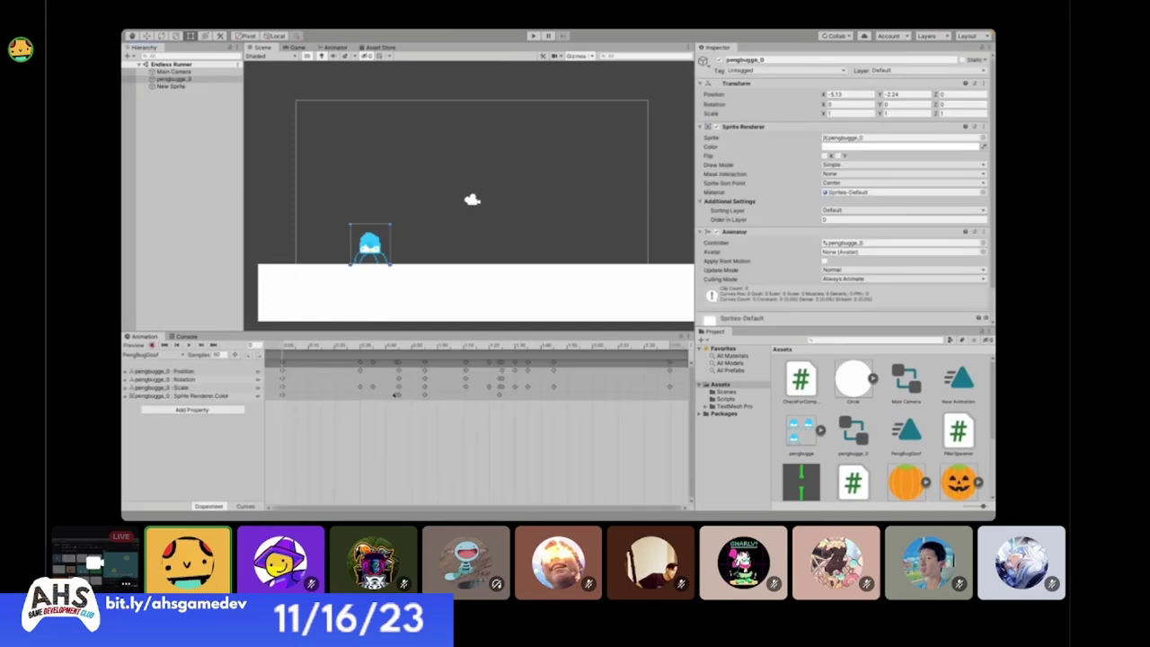
click(188, 344)
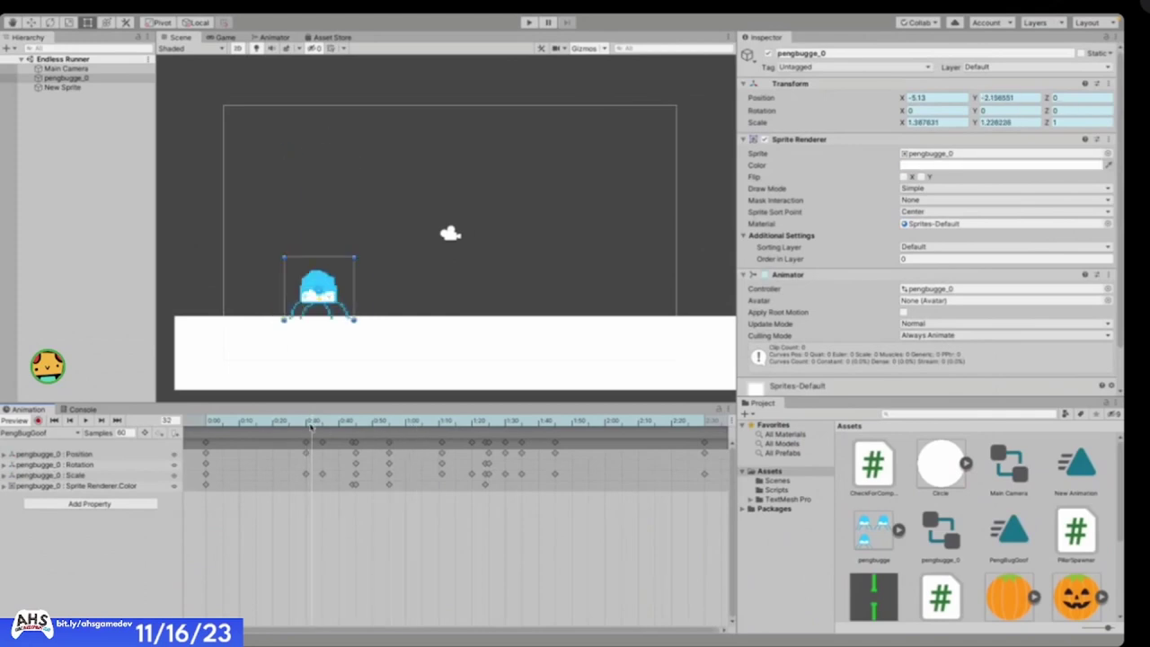
drag(311, 428, 376, 435)
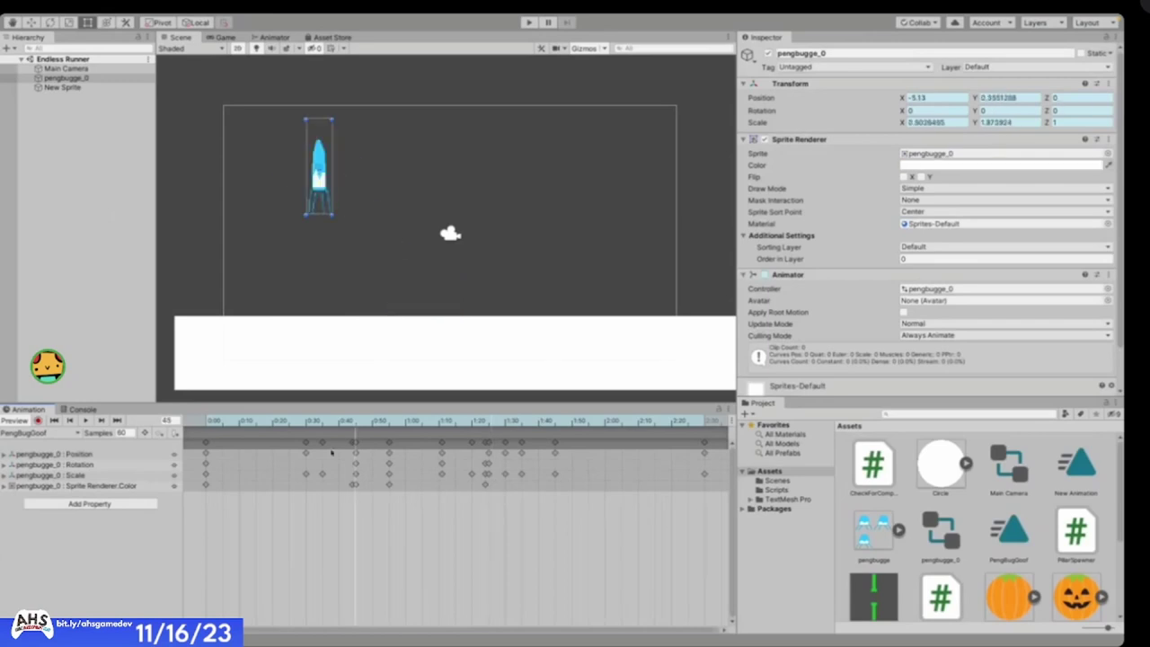
- Try removing the Scale property from the PengBugGoof clip and play the animation without it
click(108, 477)
right_click(110, 477)
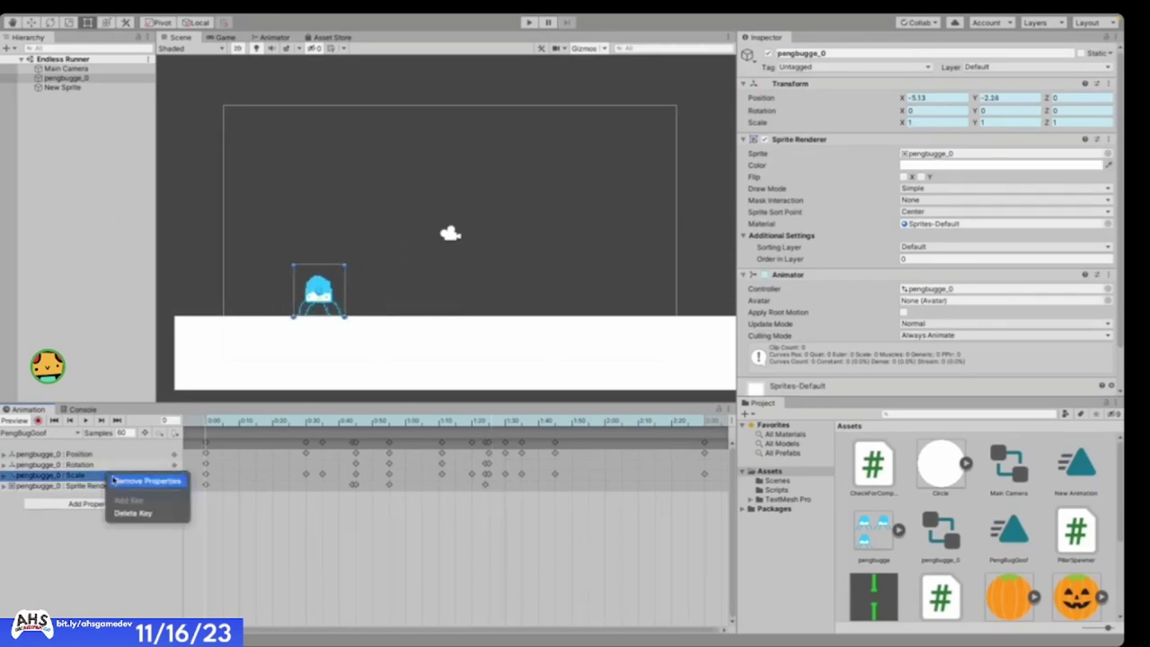
click(119, 482)
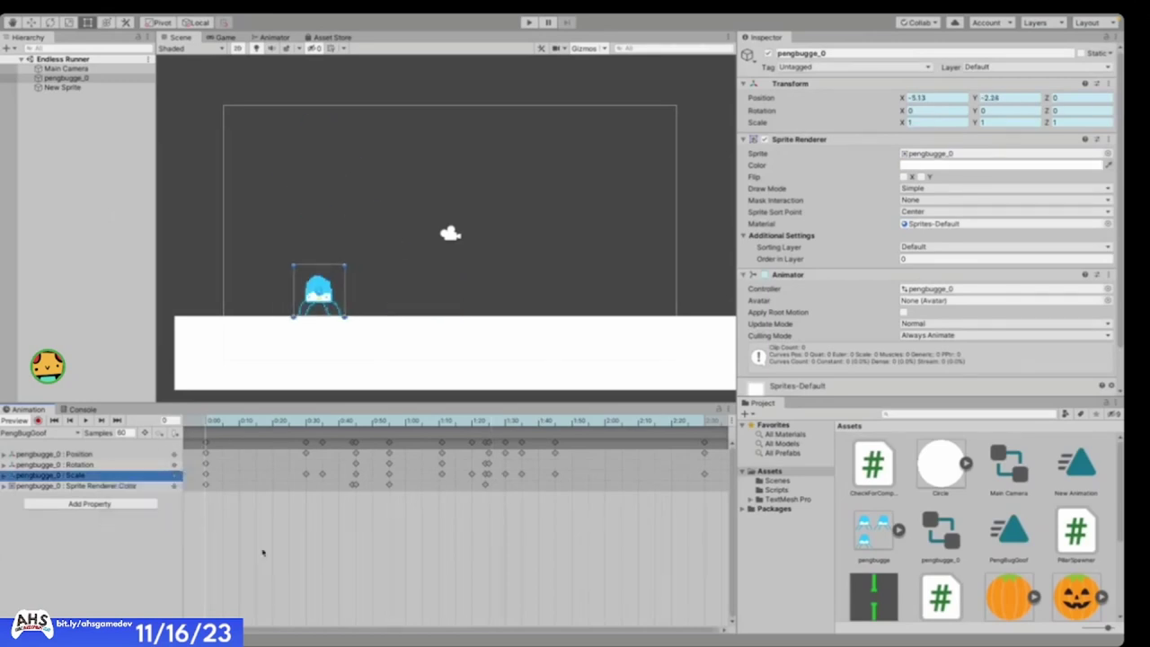
click(86, 420)
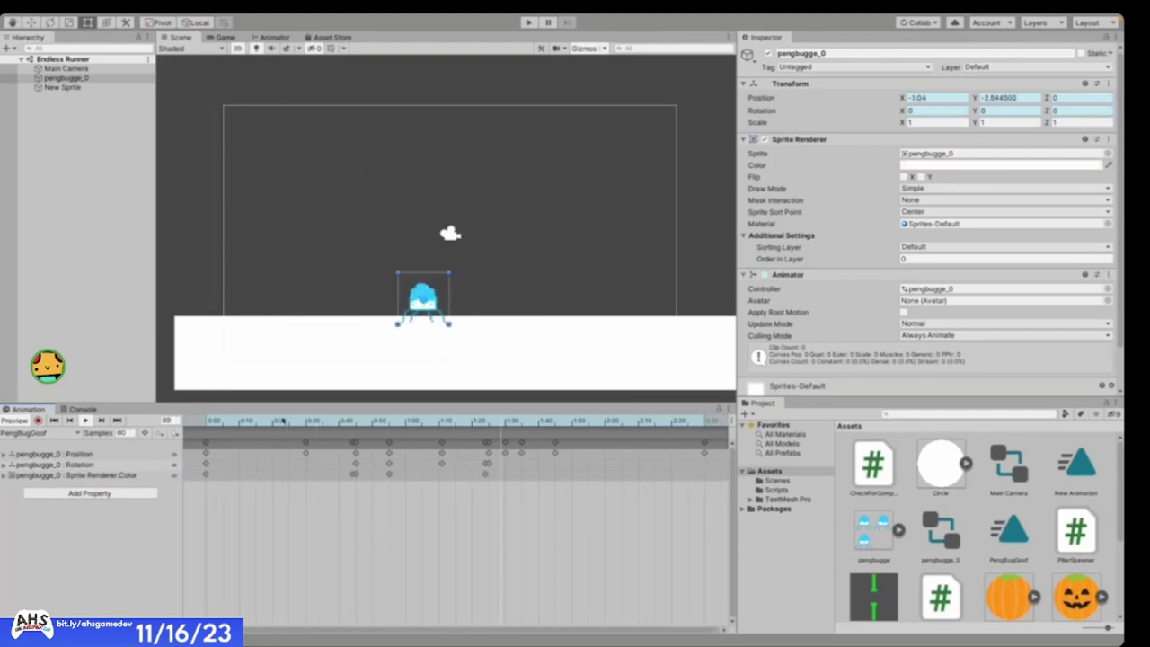
- Undo the Scale property removal, replay the animation and return the playhead to 0:00
click(293, 541)
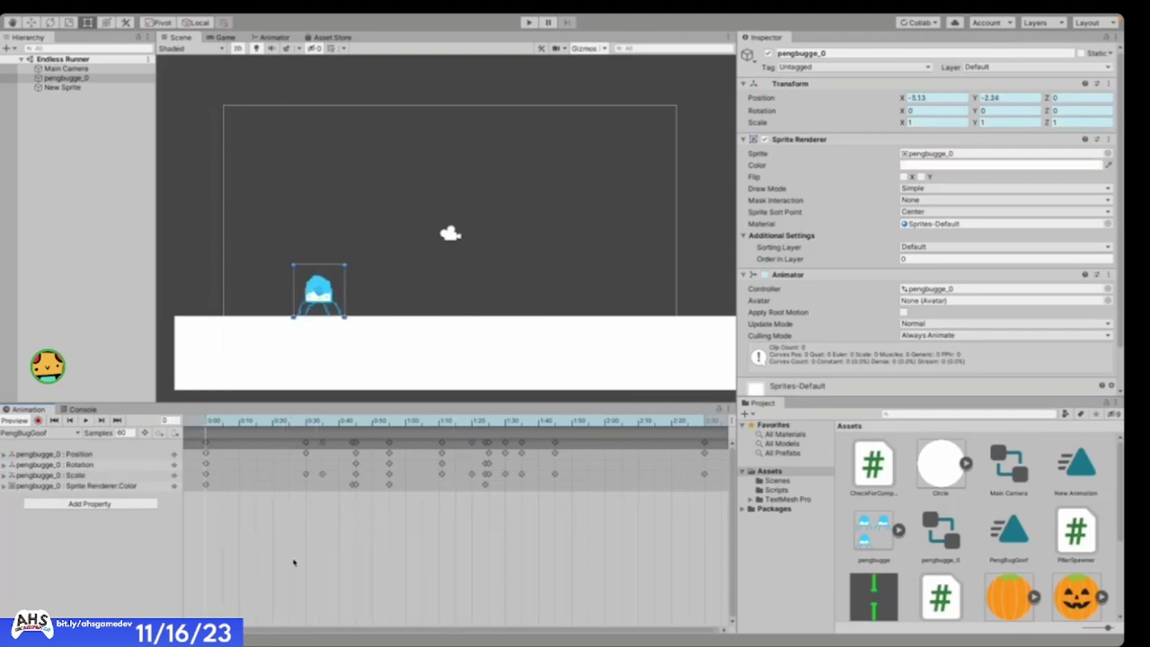
key(space)
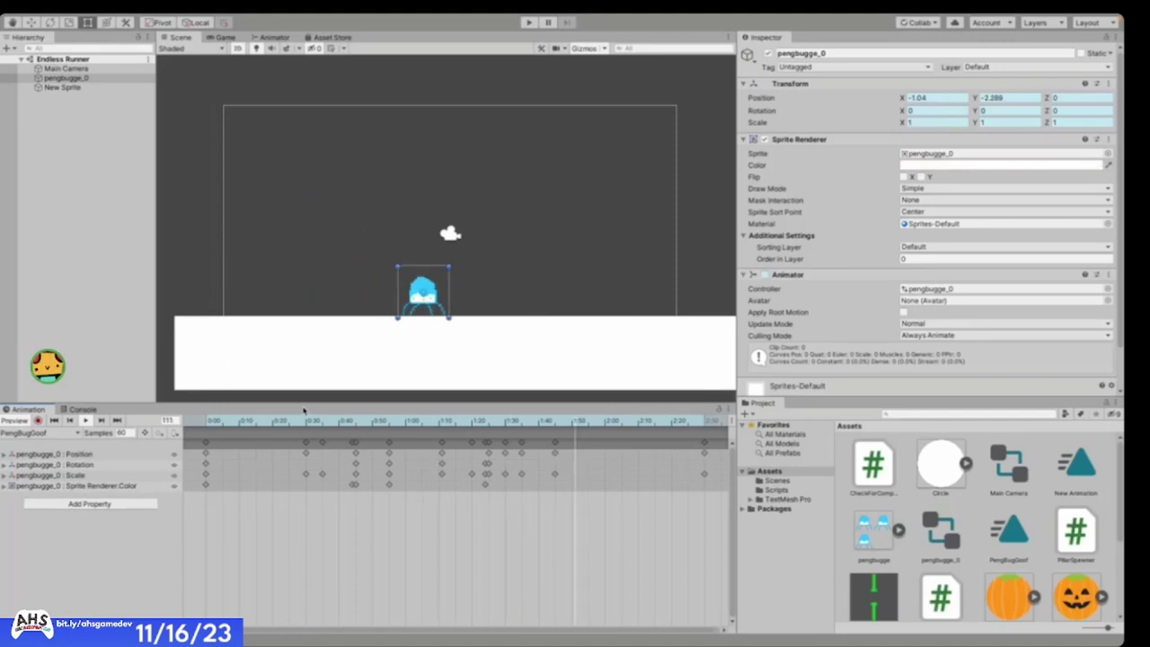
click(205, 423)
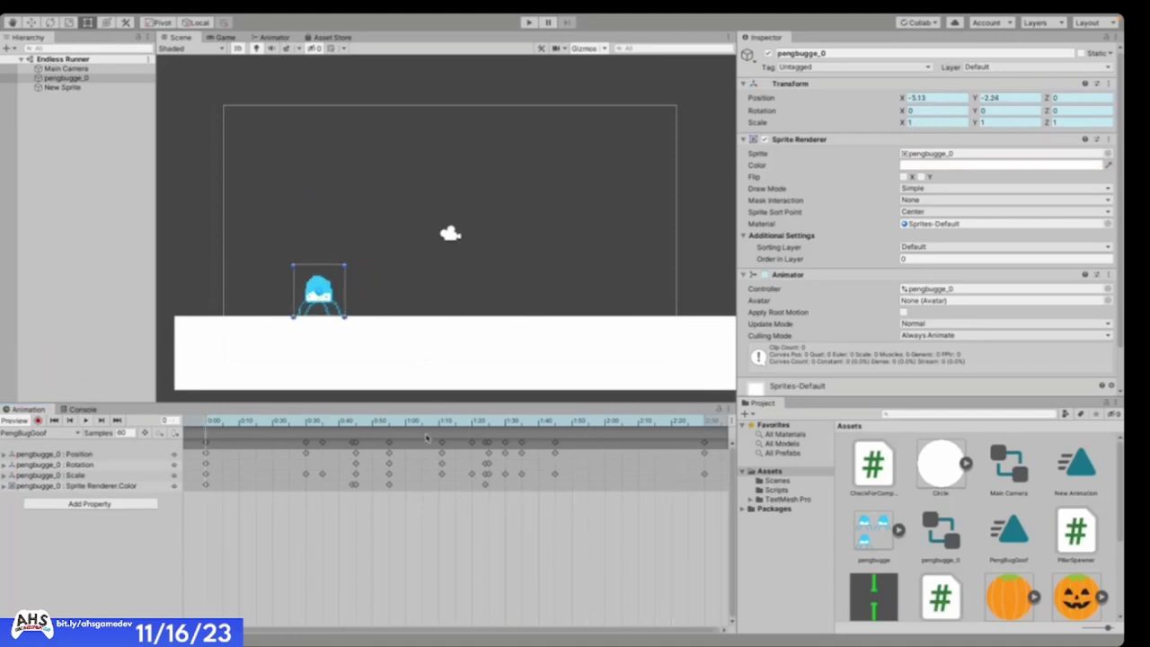
scroll(459, 290, down, 3)
scroll(459, 291, up, 4)
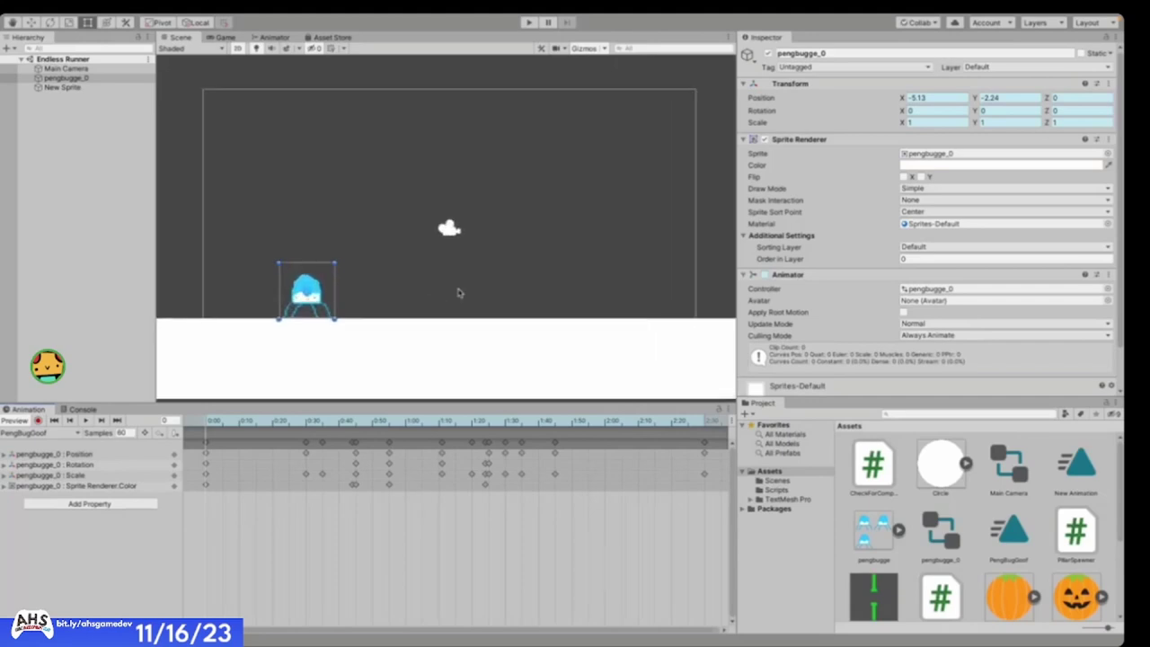
scroll(458, 293, down, 2)
scroll(459, 293, up, 3)
scroll(458, 293, down, 2)
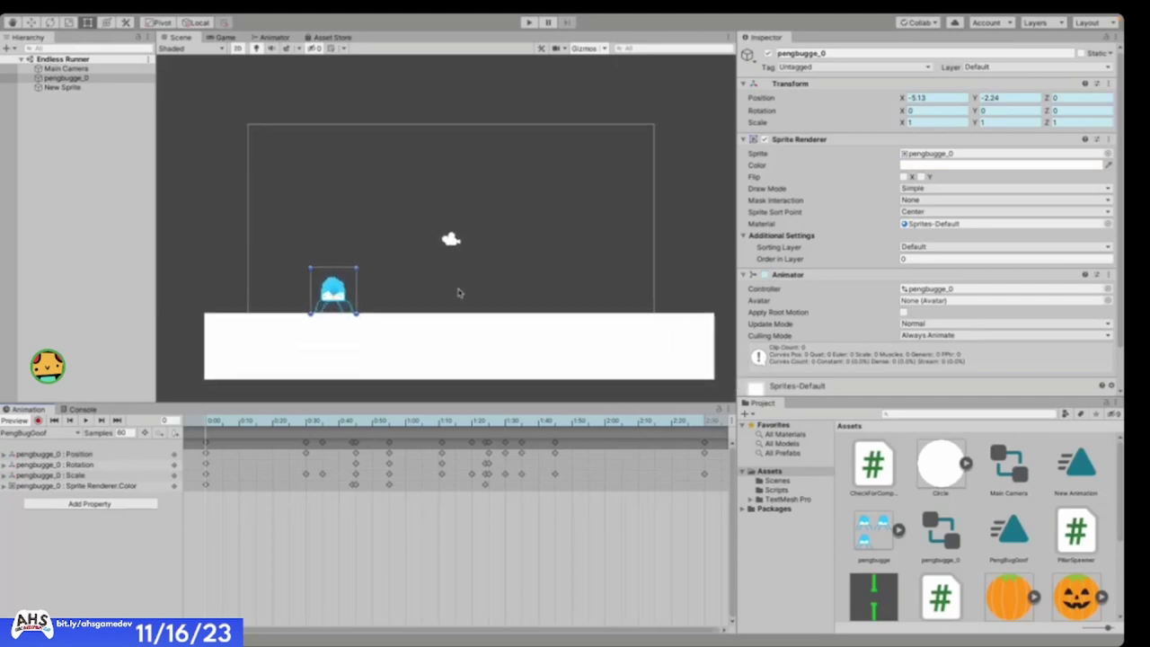
scroll(459, 293, up, 1)
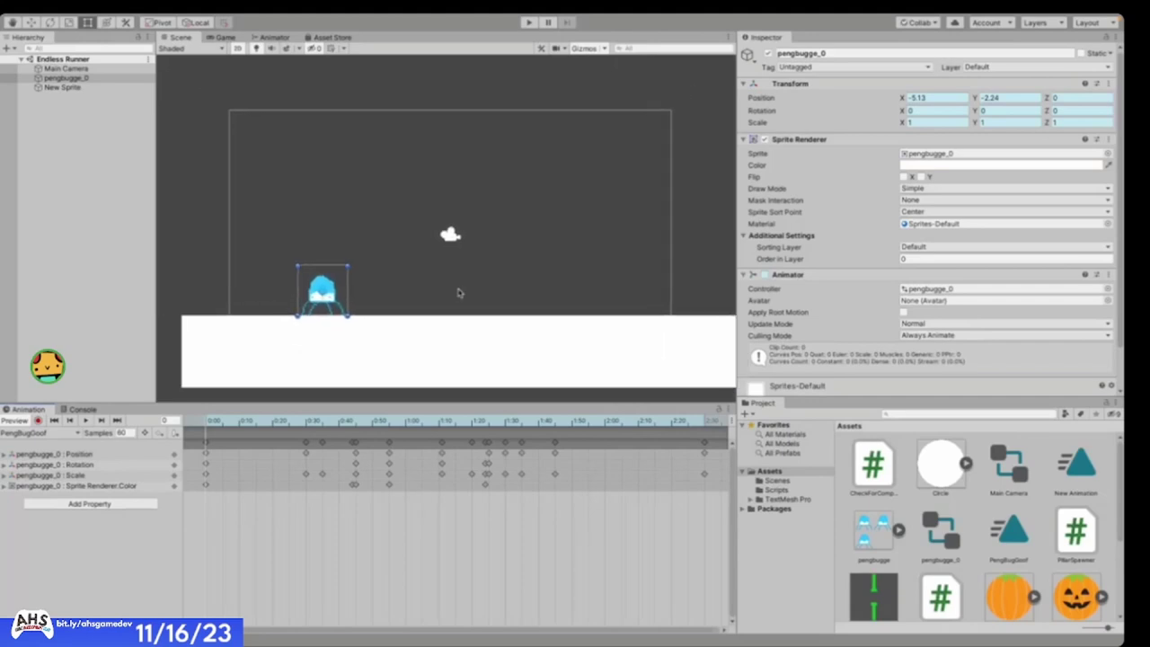
- Delete the pengbugge_0 sprite from the Endless Runner scene
click(97, 87)
click(81, 78)
shift+click(85, 88)
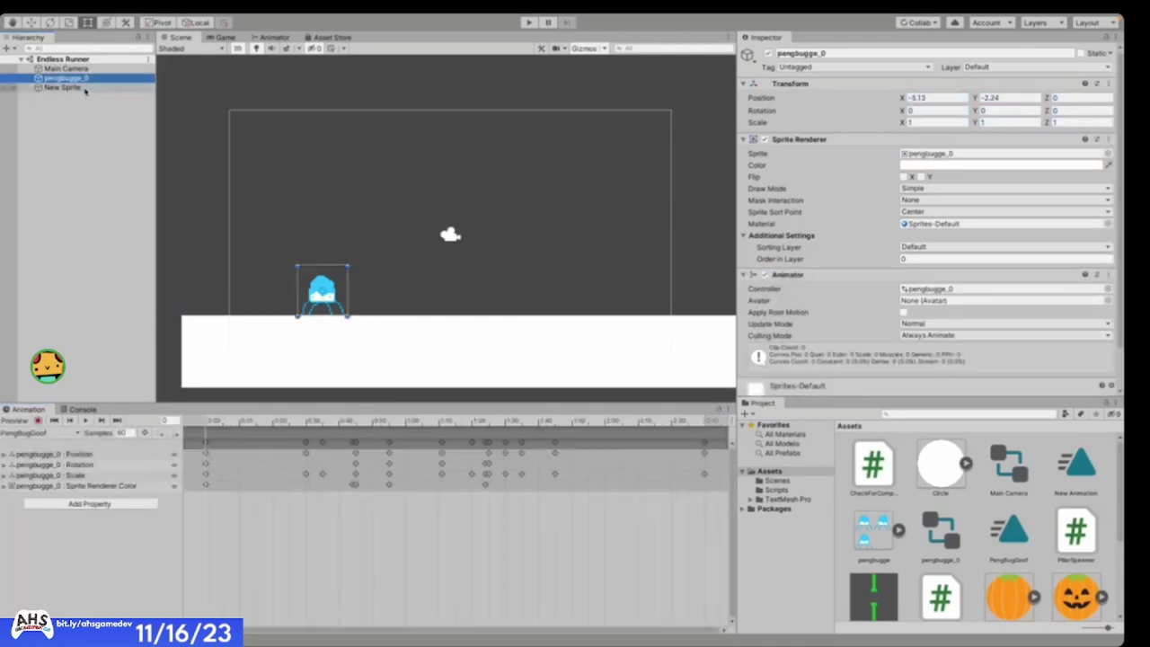
click(74, 87)
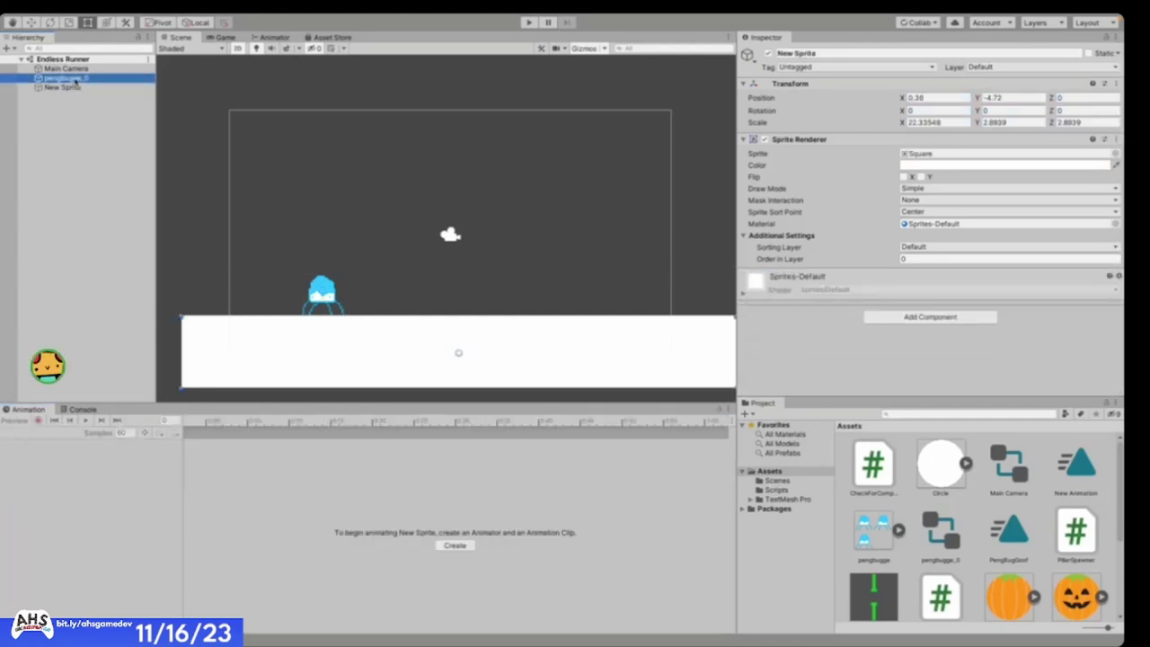
click(74, 78)
right_click(76, 78)
click(110, 143)
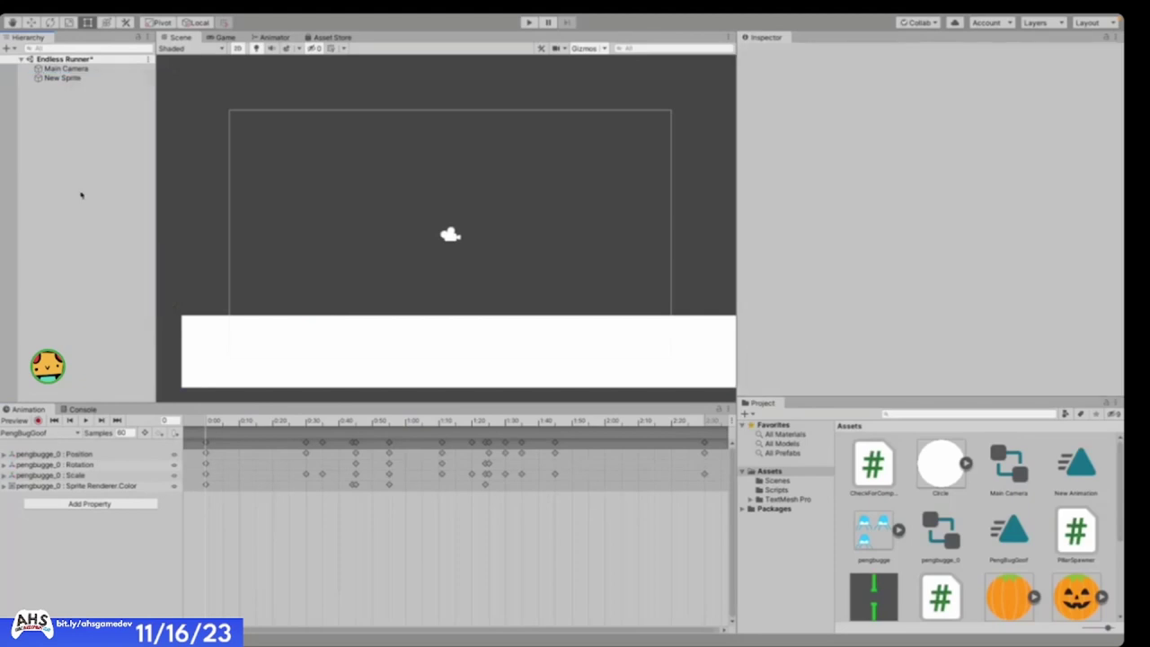
- Rename the New Sprite object to Ground
click(90, 79)
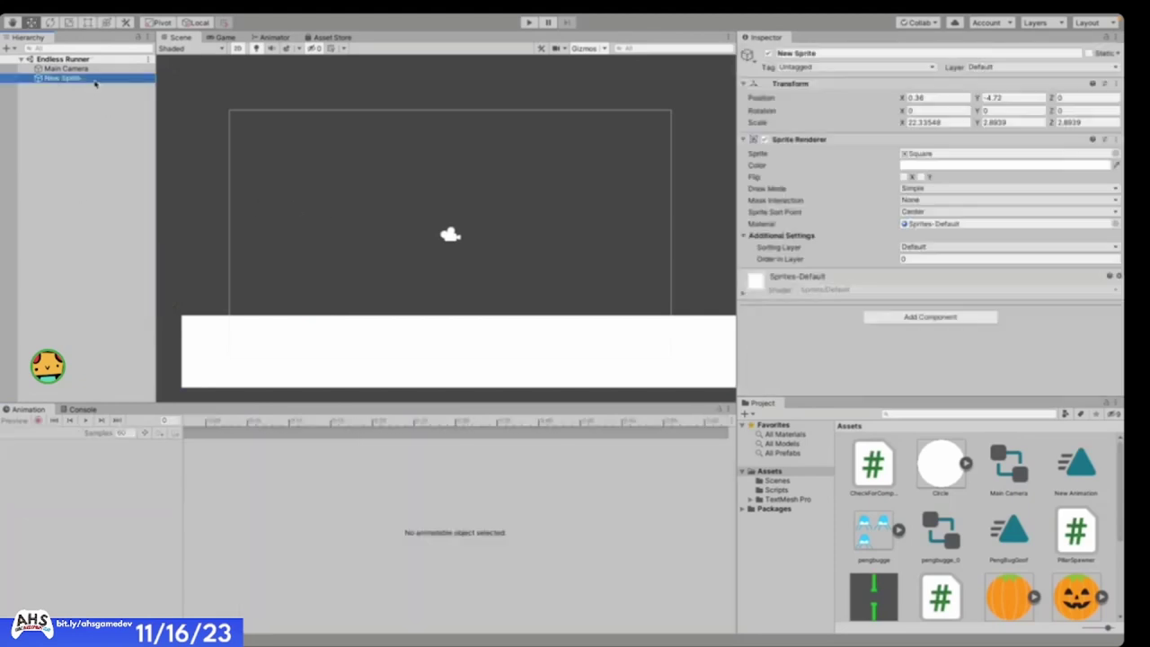
click(829, 54)
text(Ground)
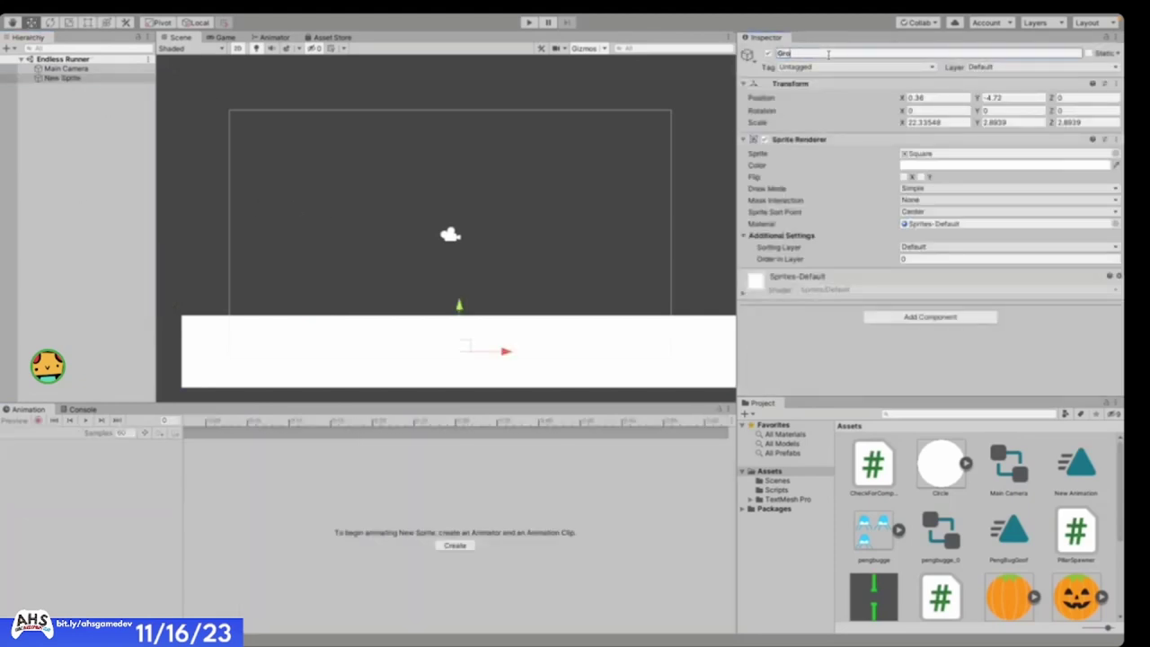
key(Return)
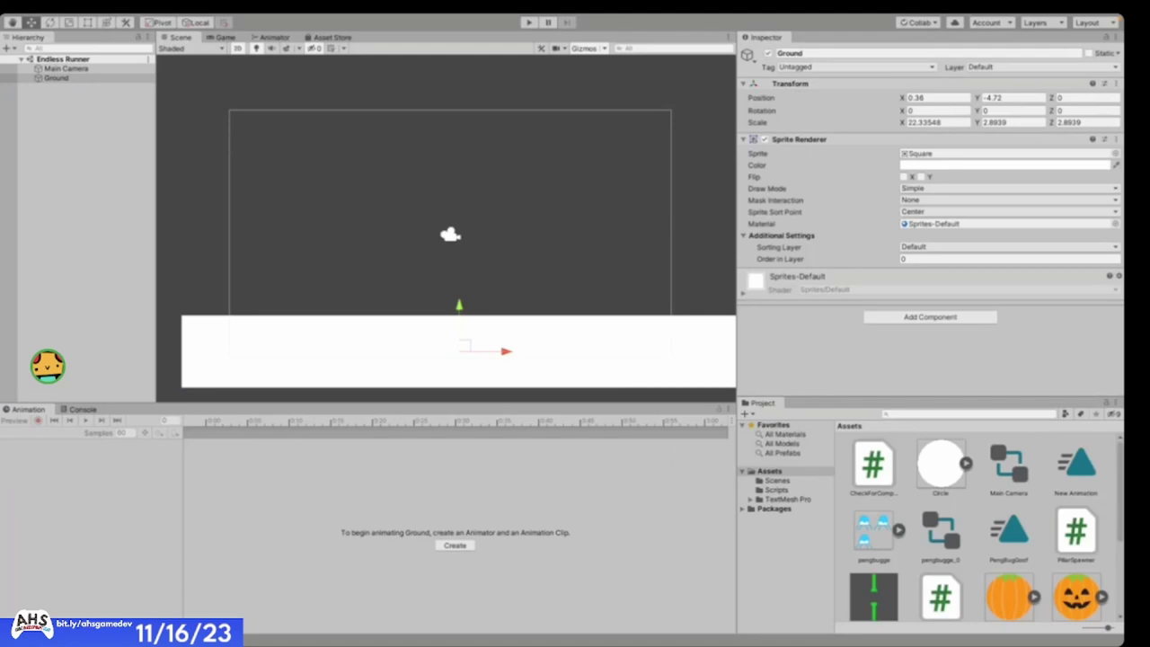
- Switch to Chrome, search Google Images for "jetpack joyride" and open the Google Play gameplay screenshot
key(ctrl+Left)
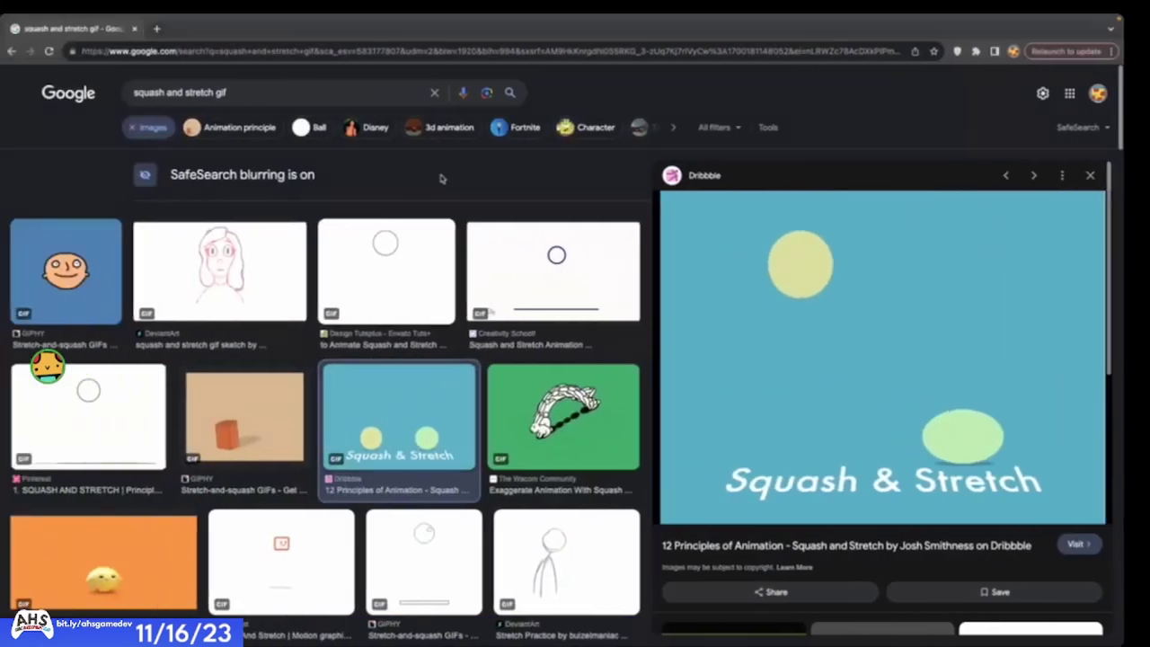
click(361, 93)
key(ctrl+a)
key(BackSpace)
text(j)
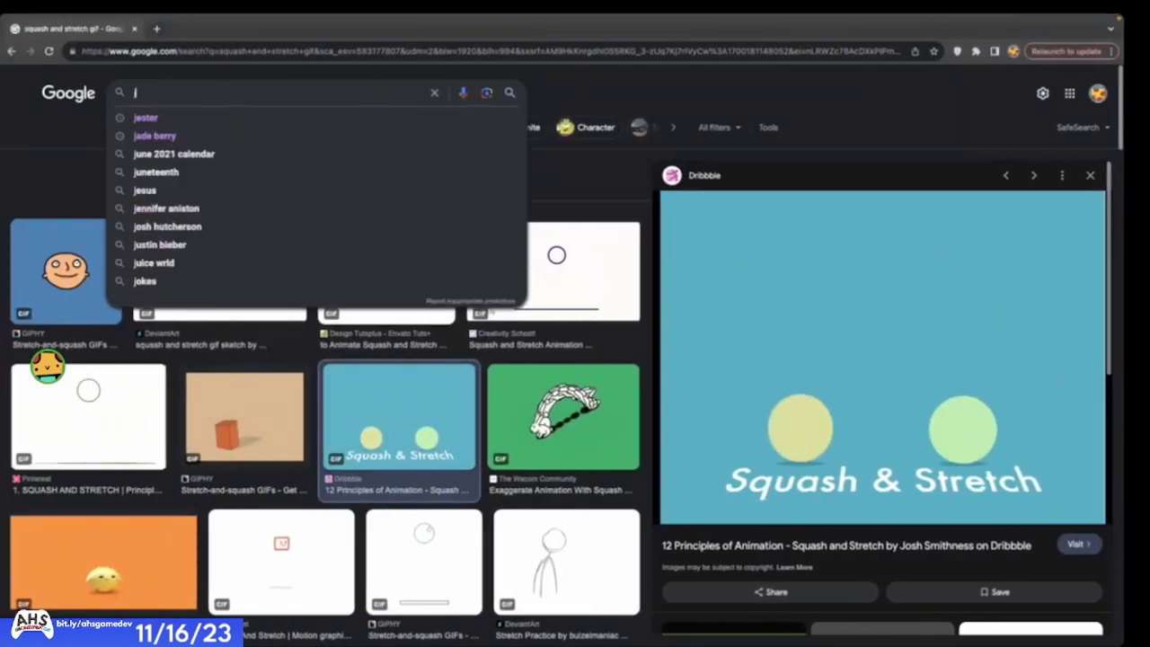
text(etpack yo)
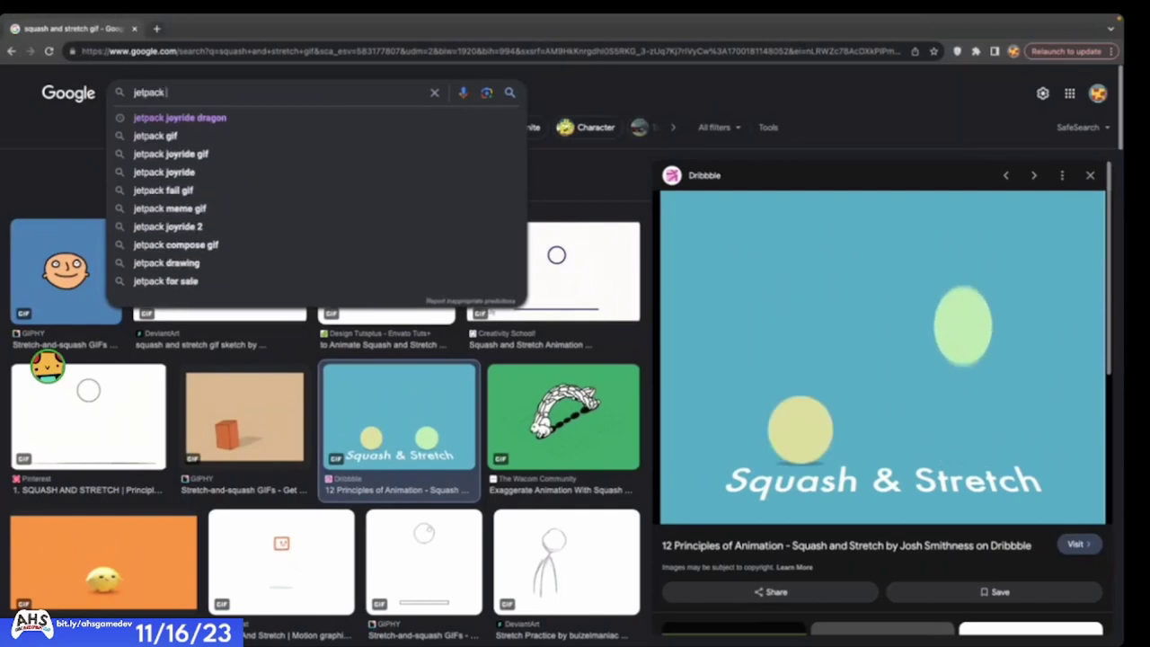
key(BackSpace)
key(BackSpace)
text(joyride)
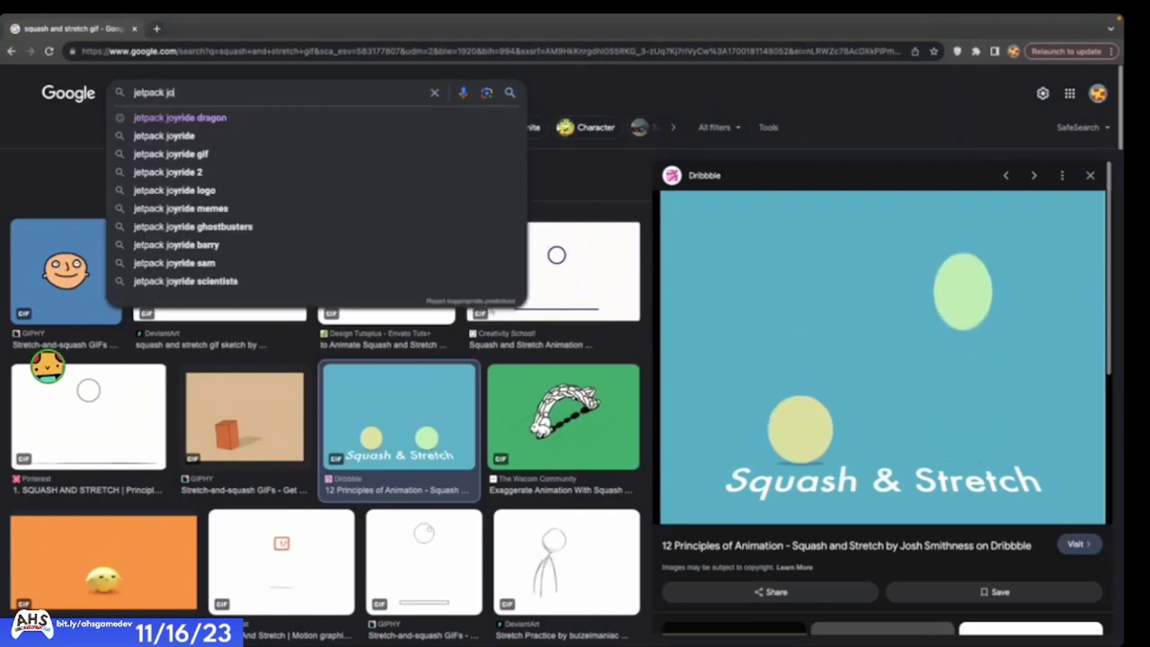
key(Return)
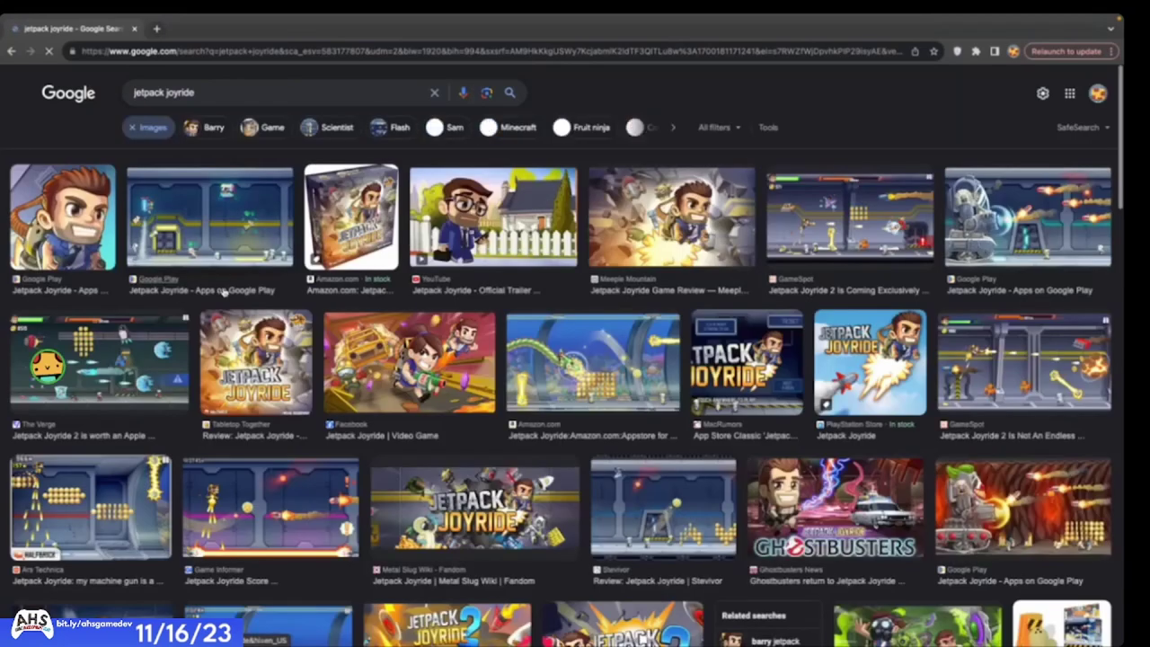
click(270, 233)
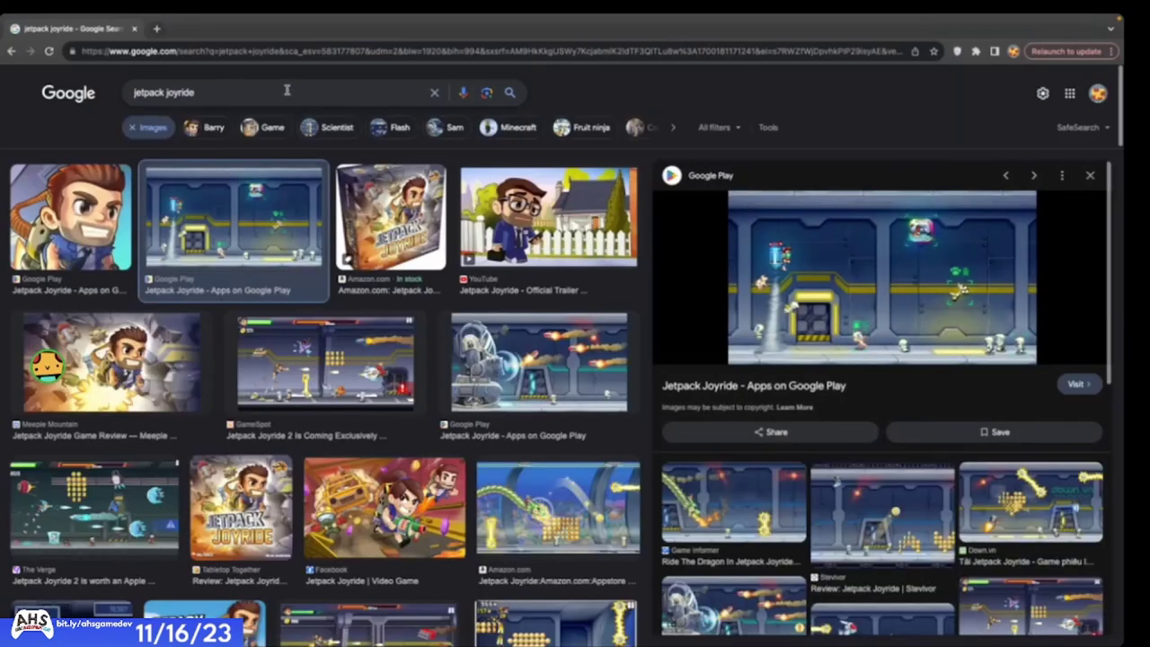
- Go to youtube.com in the current browser tab
click(307, 50)
text(youtube.com)
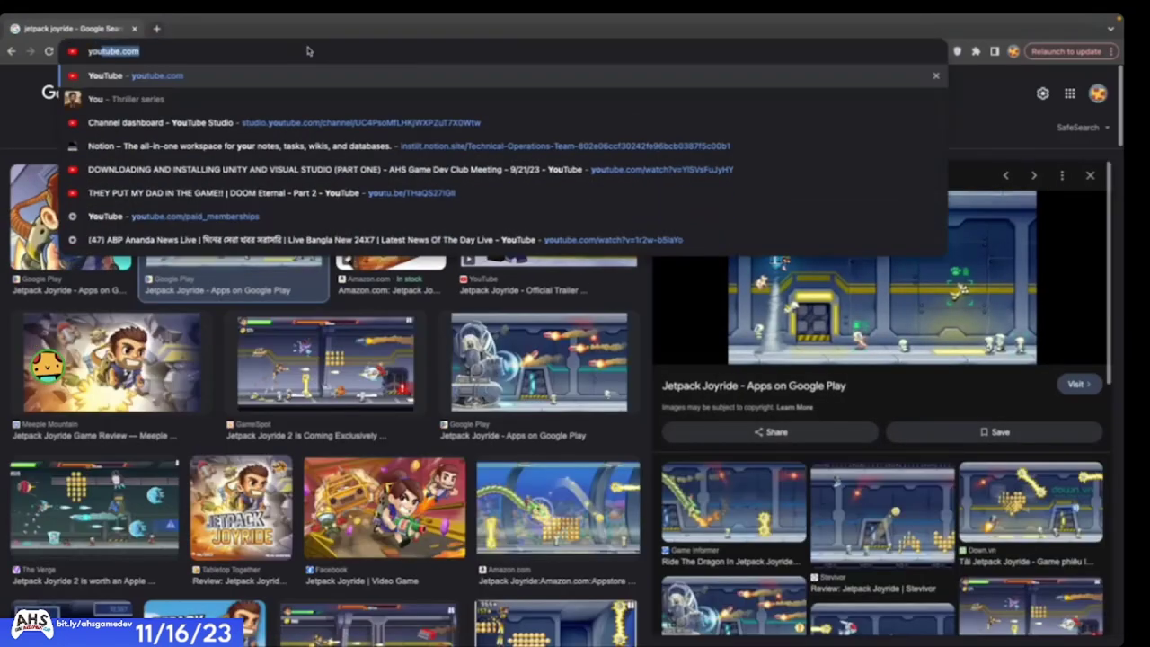
key(Return)
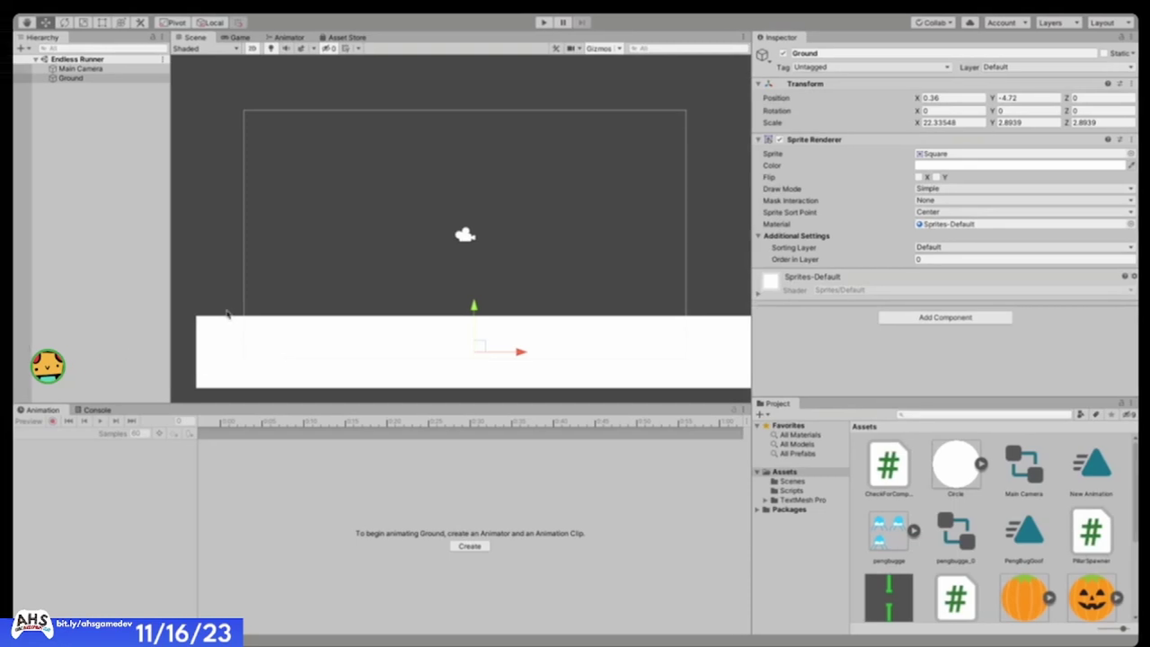
click(350, 297)
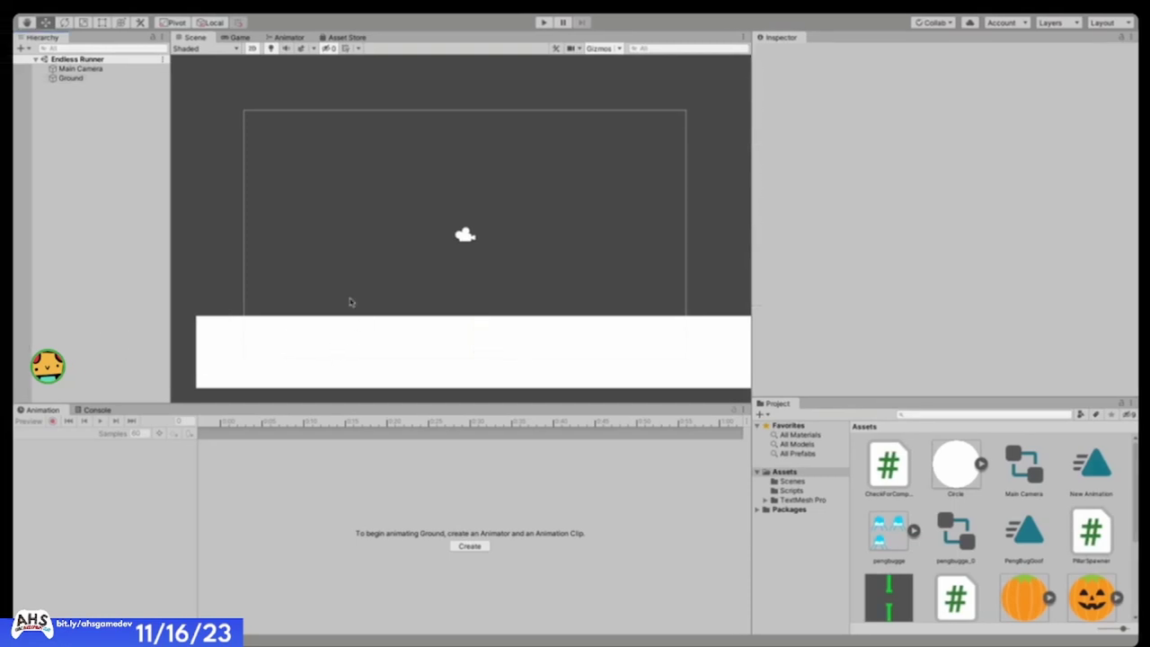
scroll(424, 259, down, 4)
scroll(437, 264, up, 2)
scroll(377, 277, down, 3)
scroll(377, 278, up, 3)
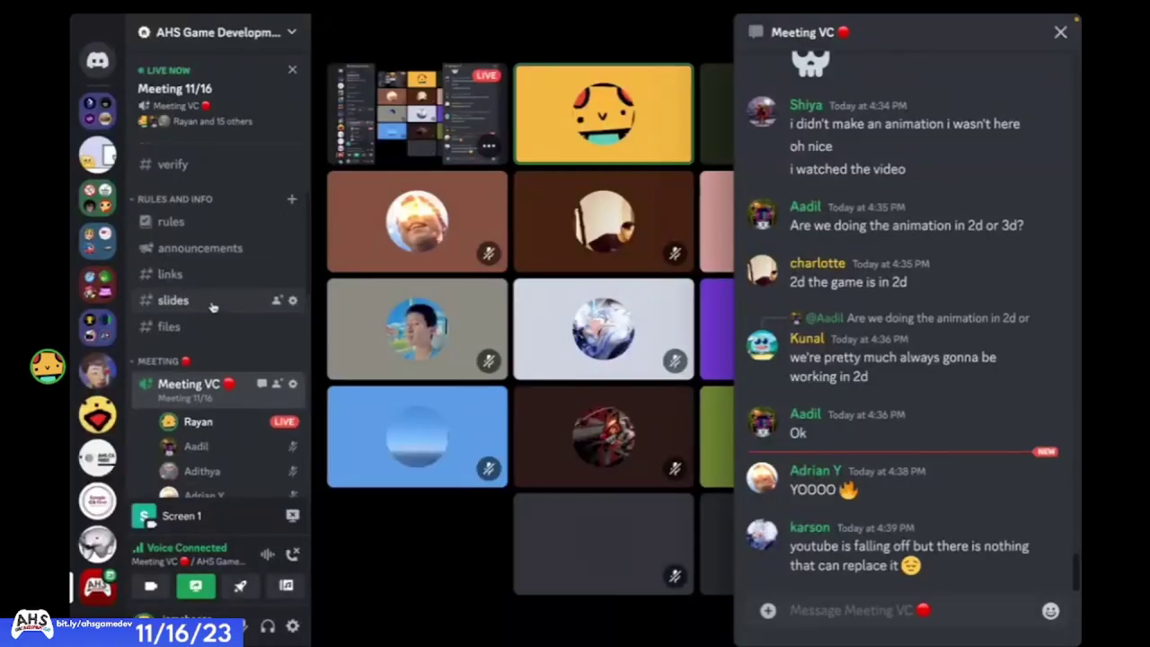
- Switch to Discord and open the server's files channel to find the posted "art for meeting" images
click(213, 302)
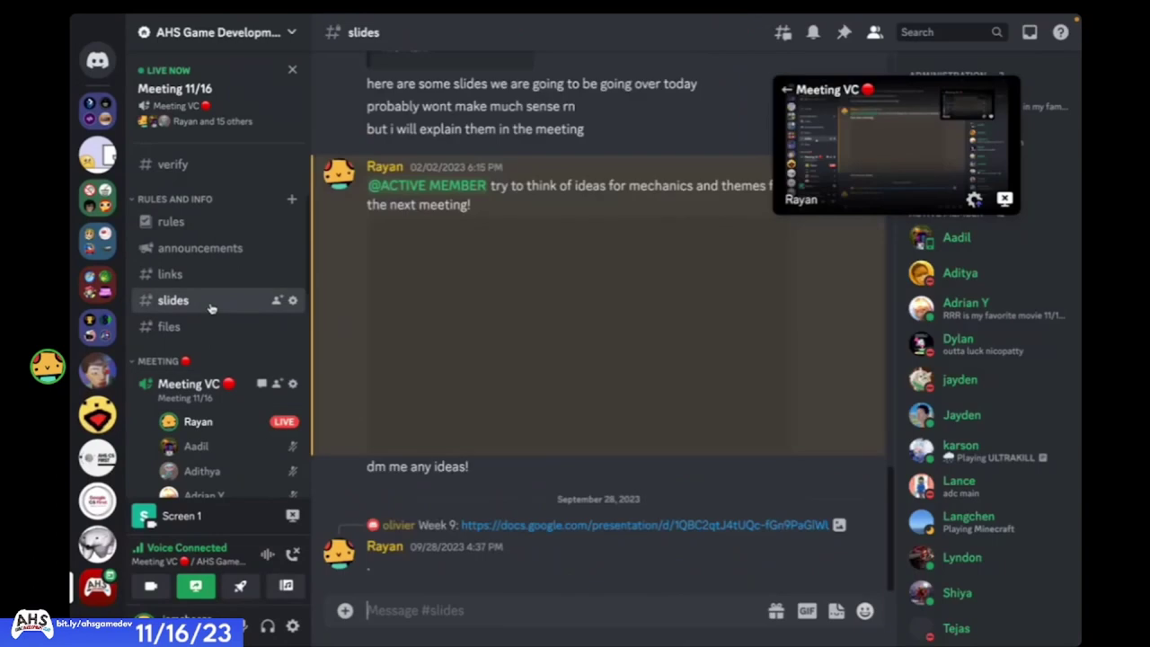
click(207, 329)
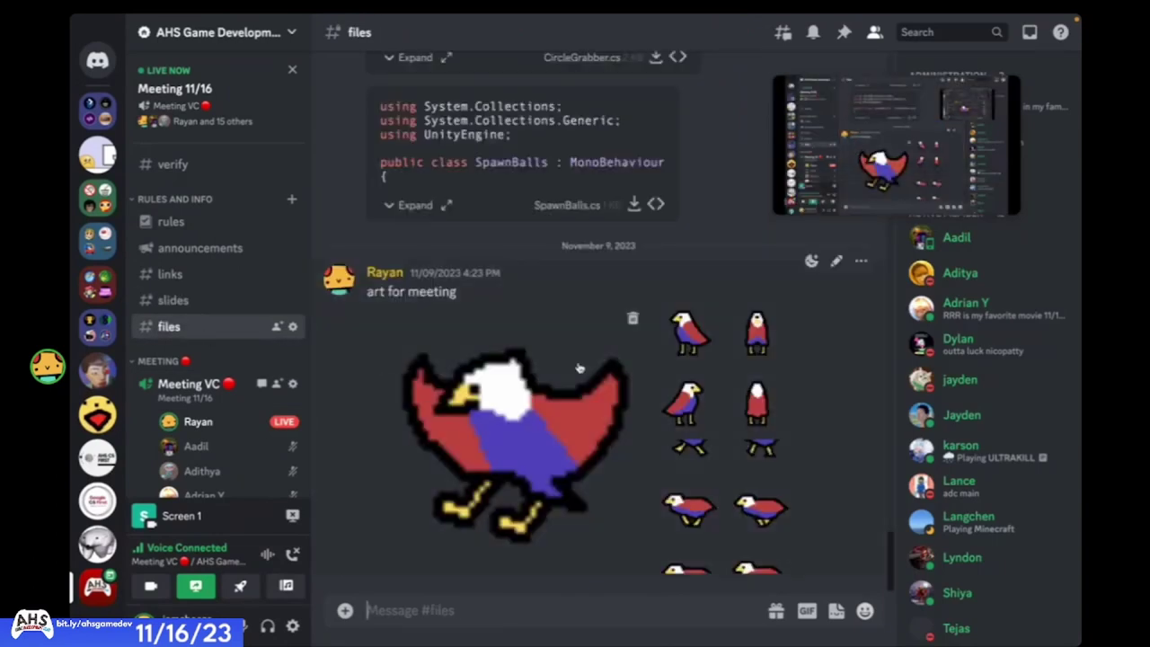
scroll(279, 298, down, 1)
scroll(256, 284, up, 6)
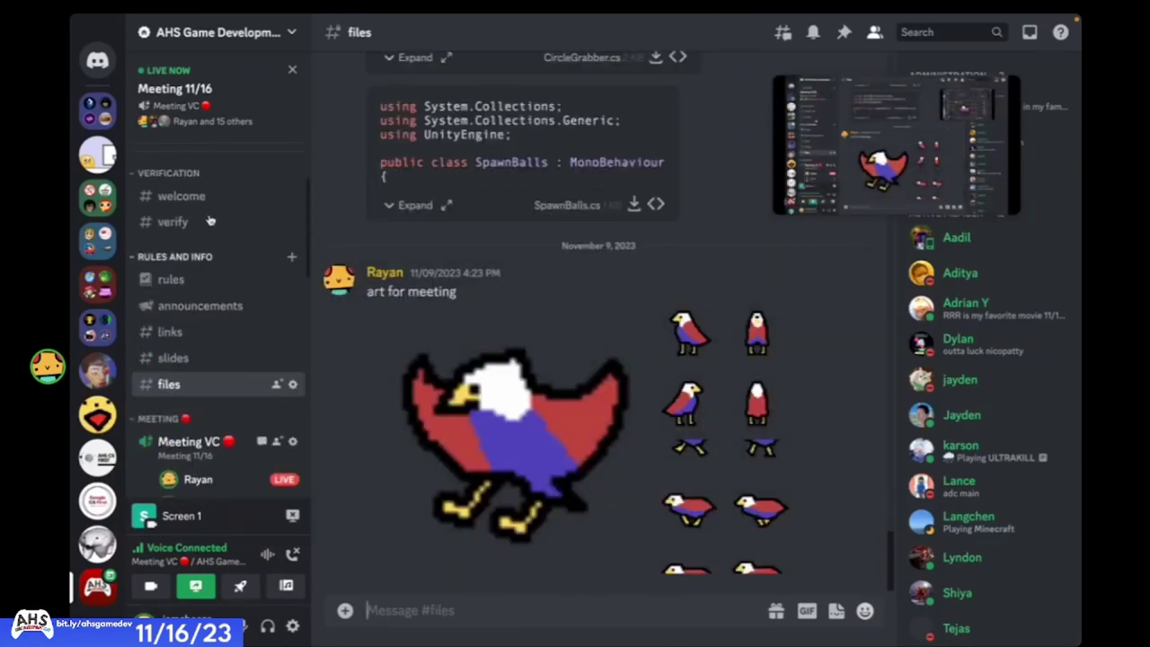
scroll(210, 226, down, 5)
scroll(193, 325, up, 1)
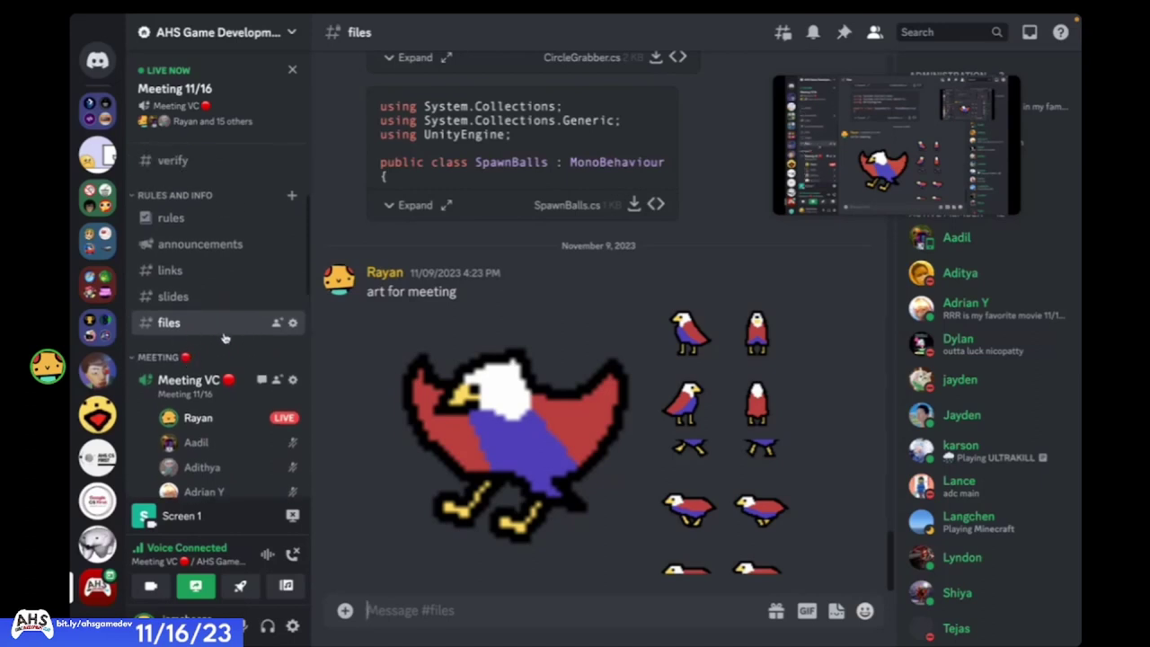
- Stop streaming Screen 1 to the Meeting VC voice channel
click(704, 479)
click(704, 480)
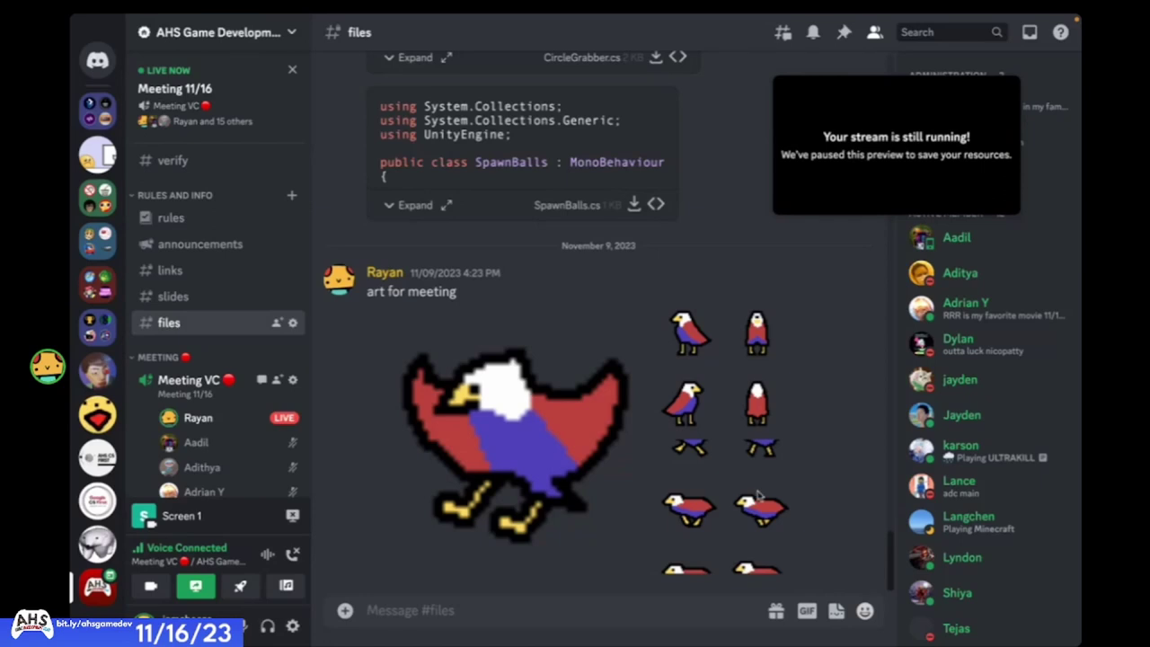
scroll(243, 438, down, 5)
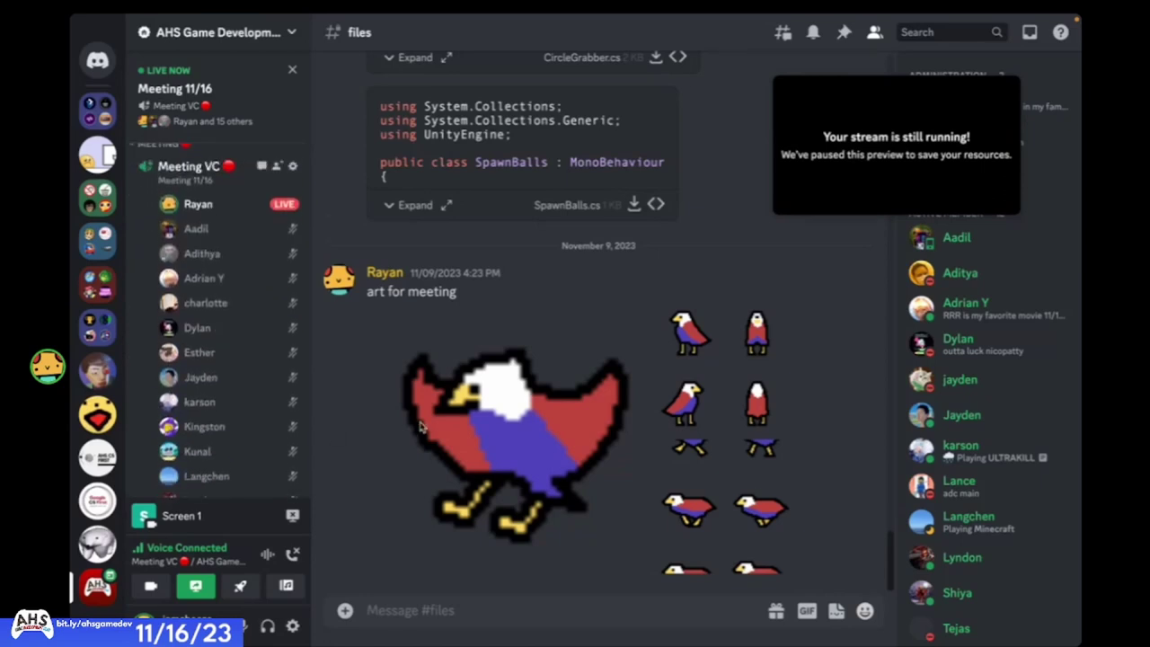
click(539, 457)
click(398, 506)
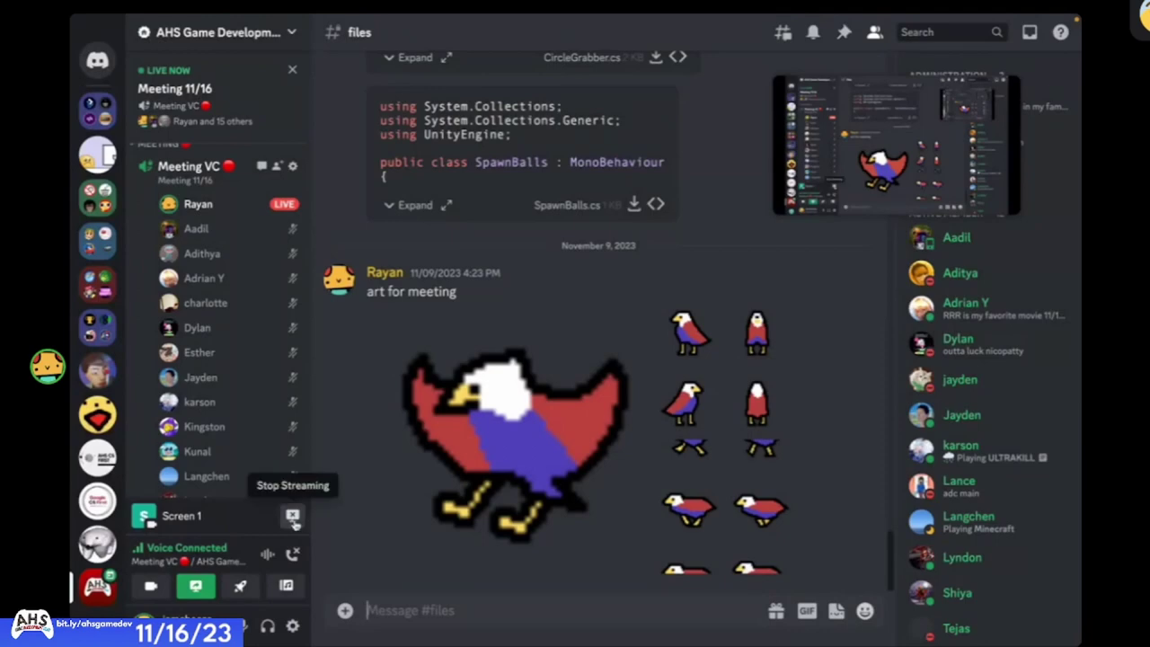
click(293, 516)
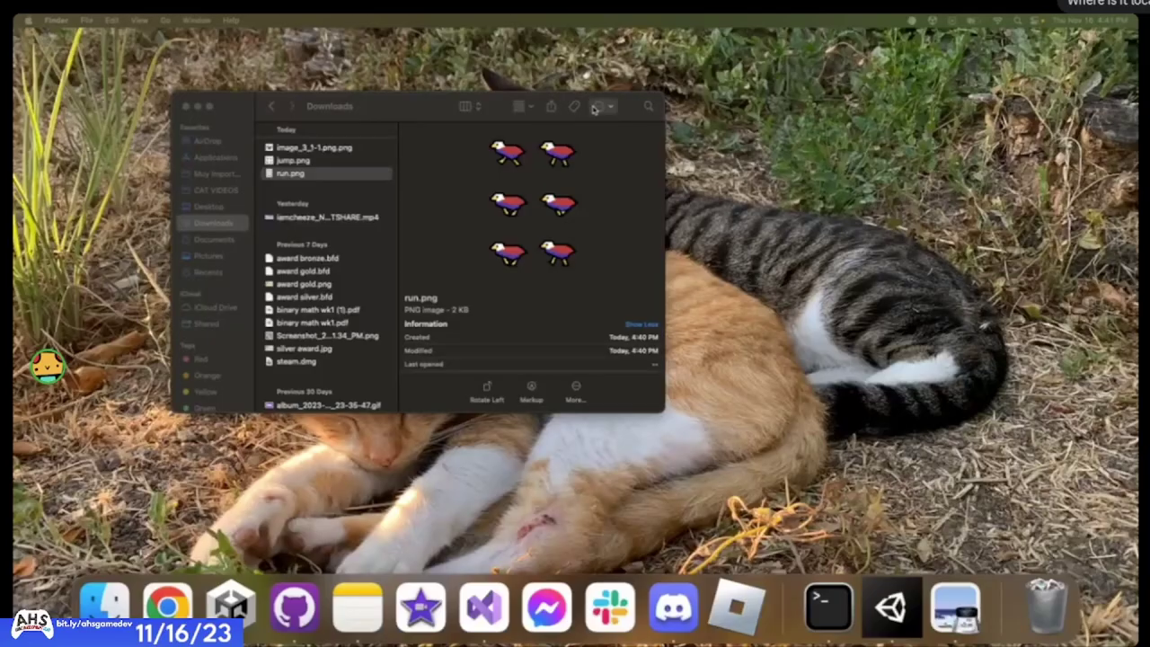
- Switch to the Finder Downloads folder and import image_3_1-1.png.png, jump.png and run.png into the Unity project's Assets
drag(429, 110, 565, 137)
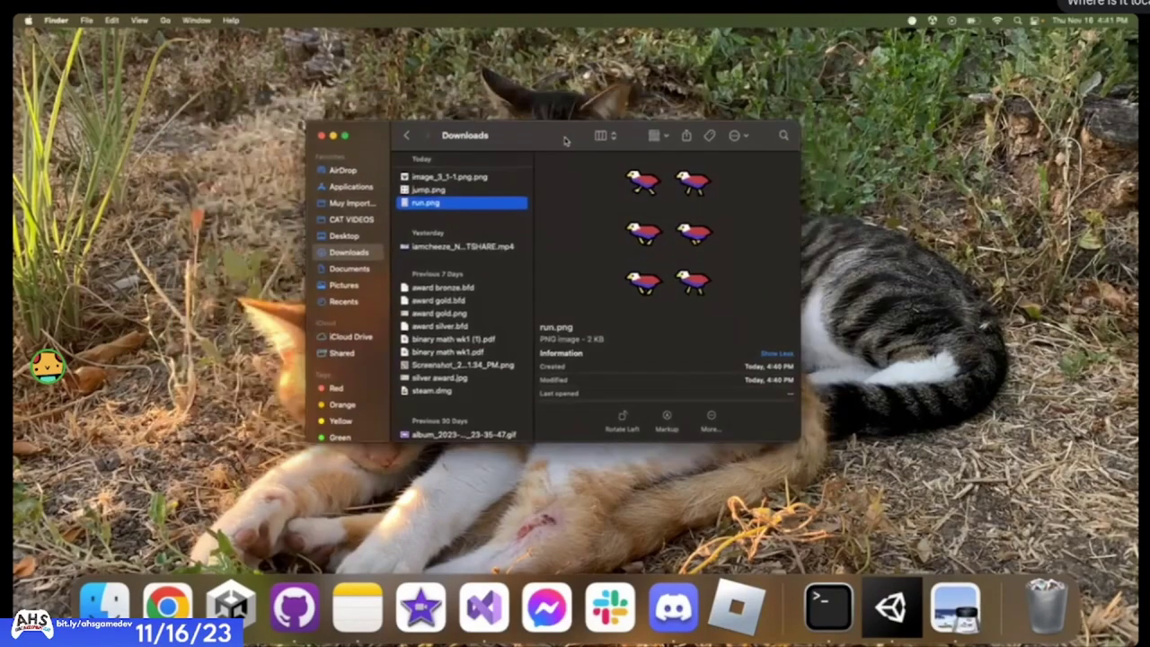
shift+click(442, 178)
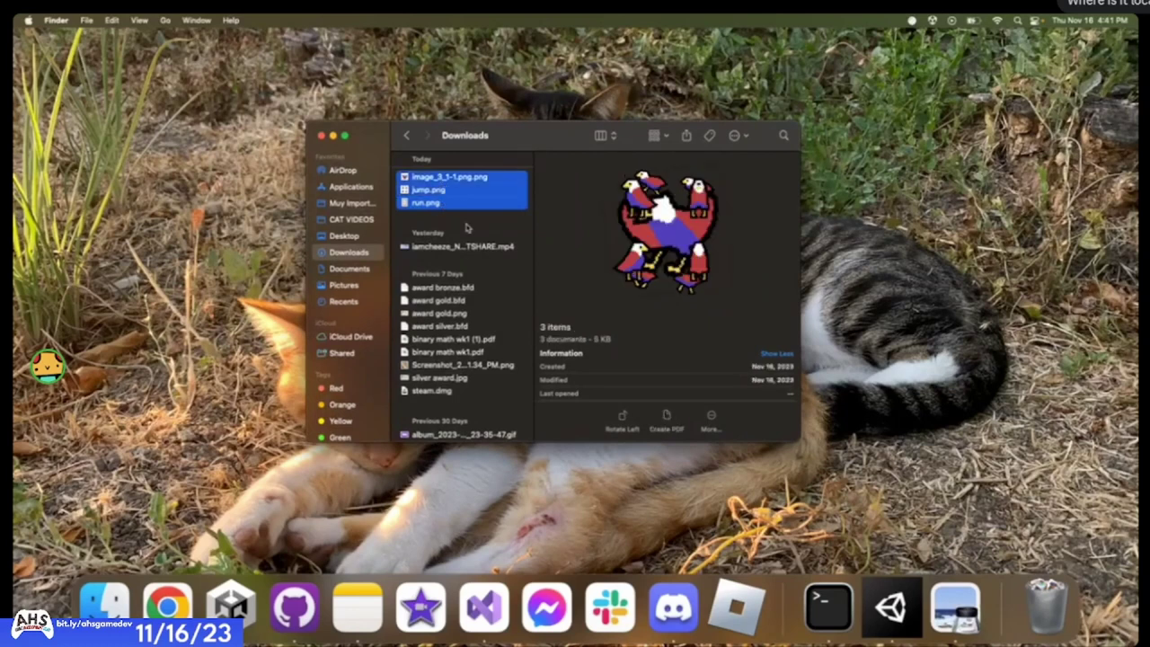
drag(470, 191, 978, 586)
key(ctrl+Left)
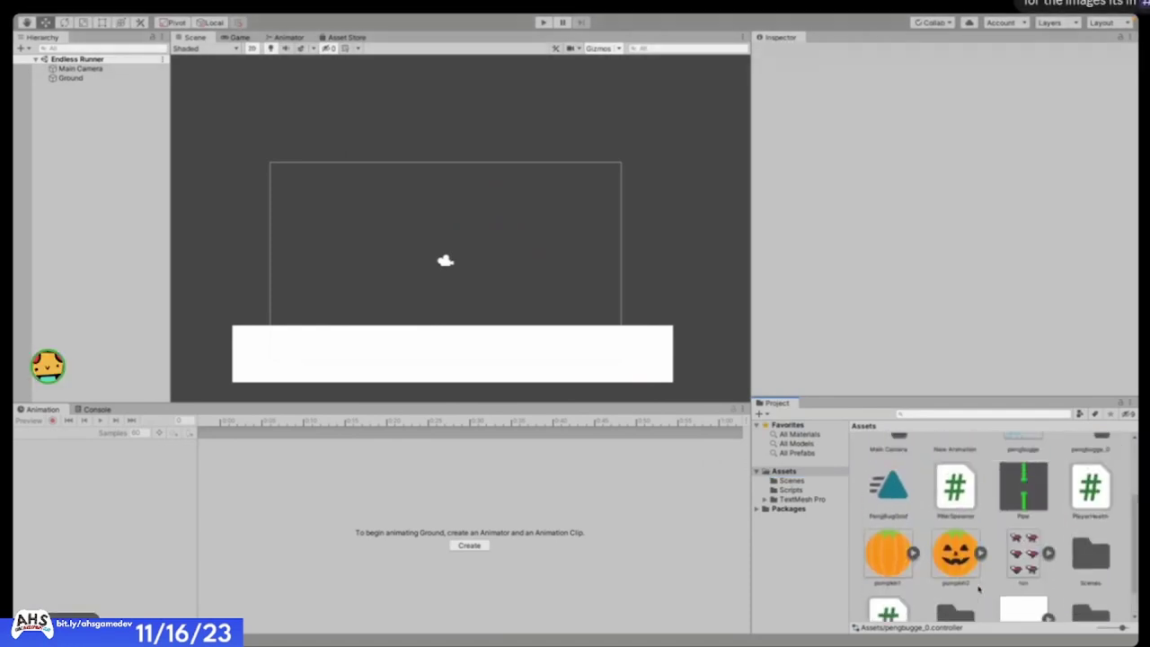
scroll(979, 584, up, 2)
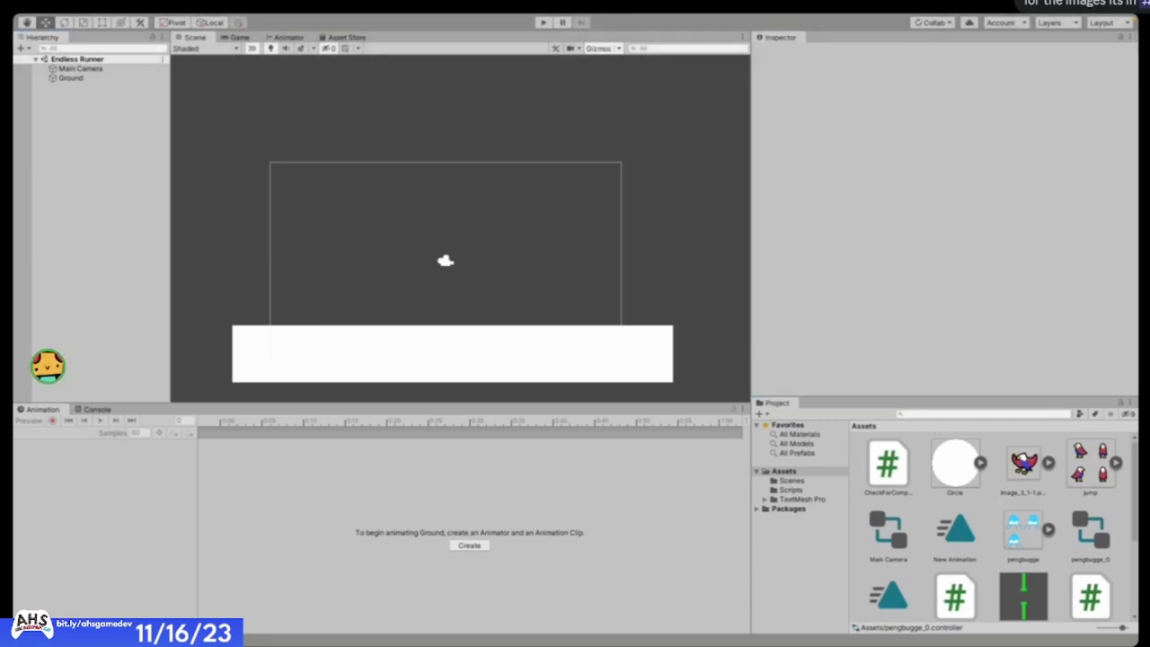
scroll(238, 302, right, 5)
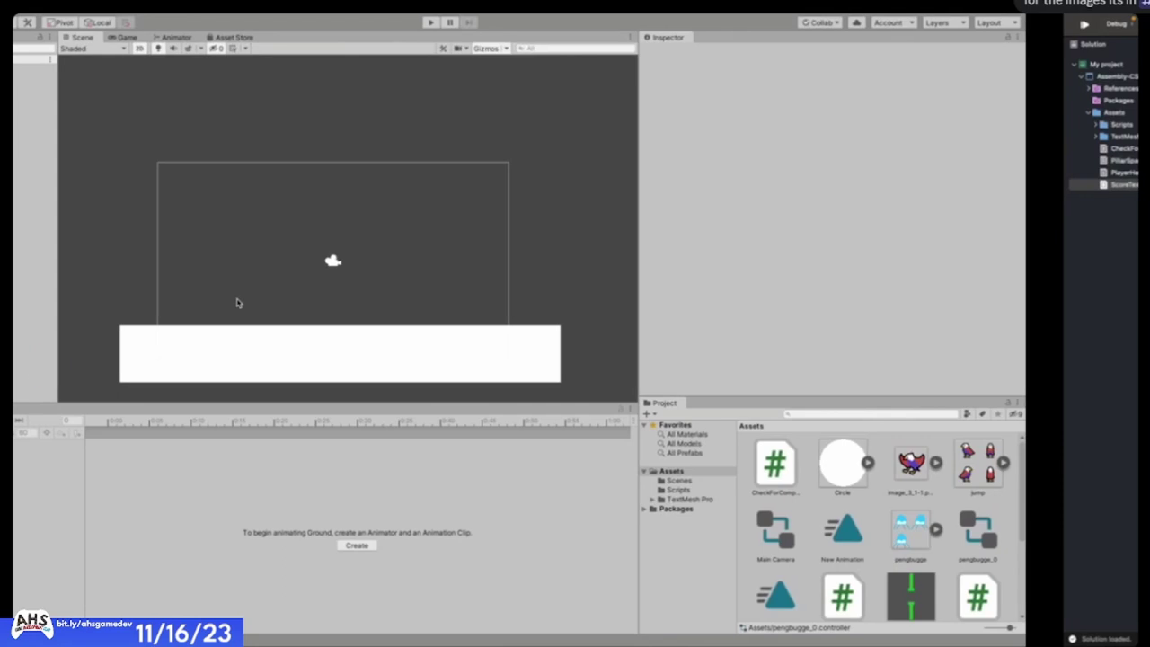
scroll(238, 303, left, 10)
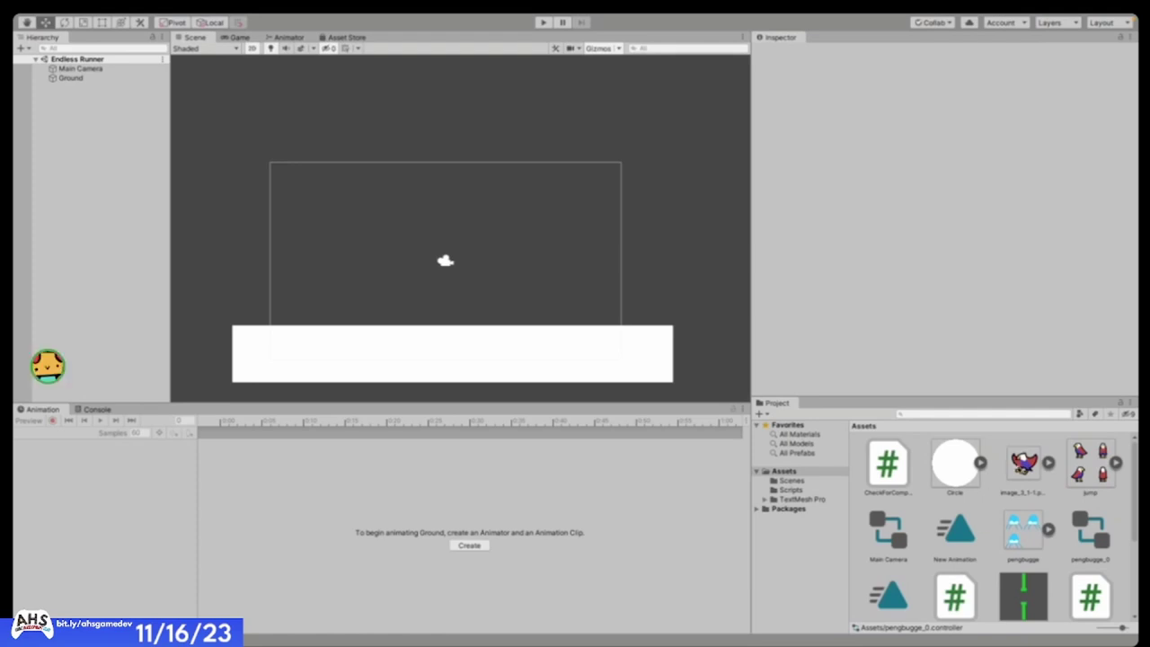
- Compare the import settings of the new eagle image image_3_1-1 with those of the existing pengbugge sprite
click(1023, 464)
scroll(1002, 276, down, 3)
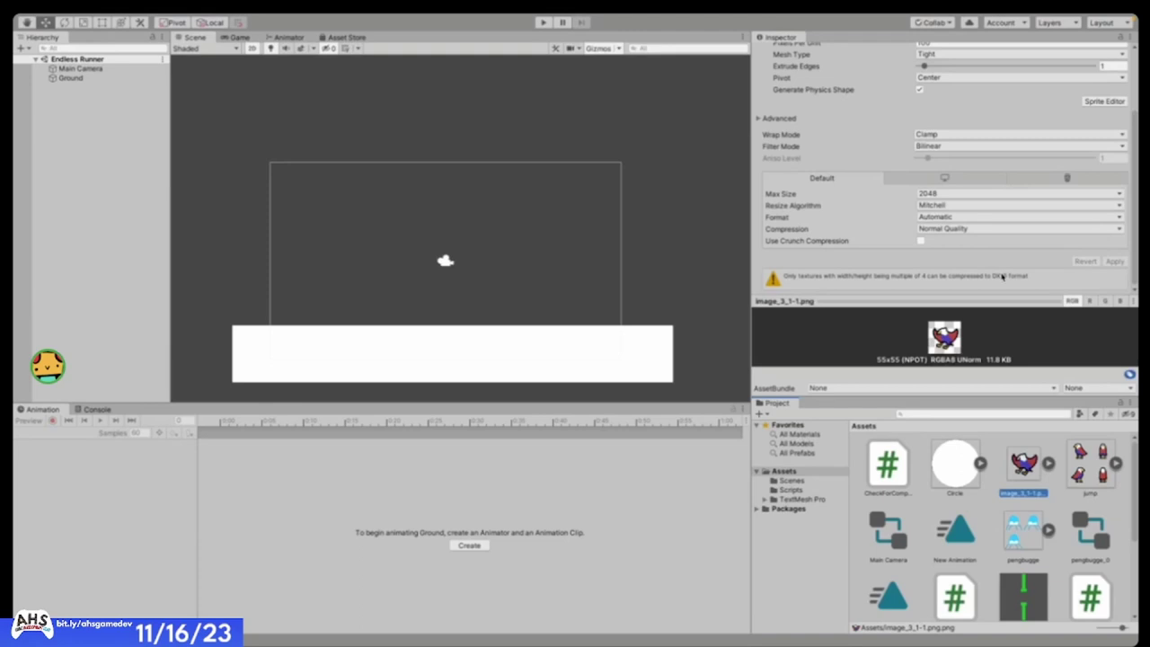
scroll(1002, 277, up, 3)
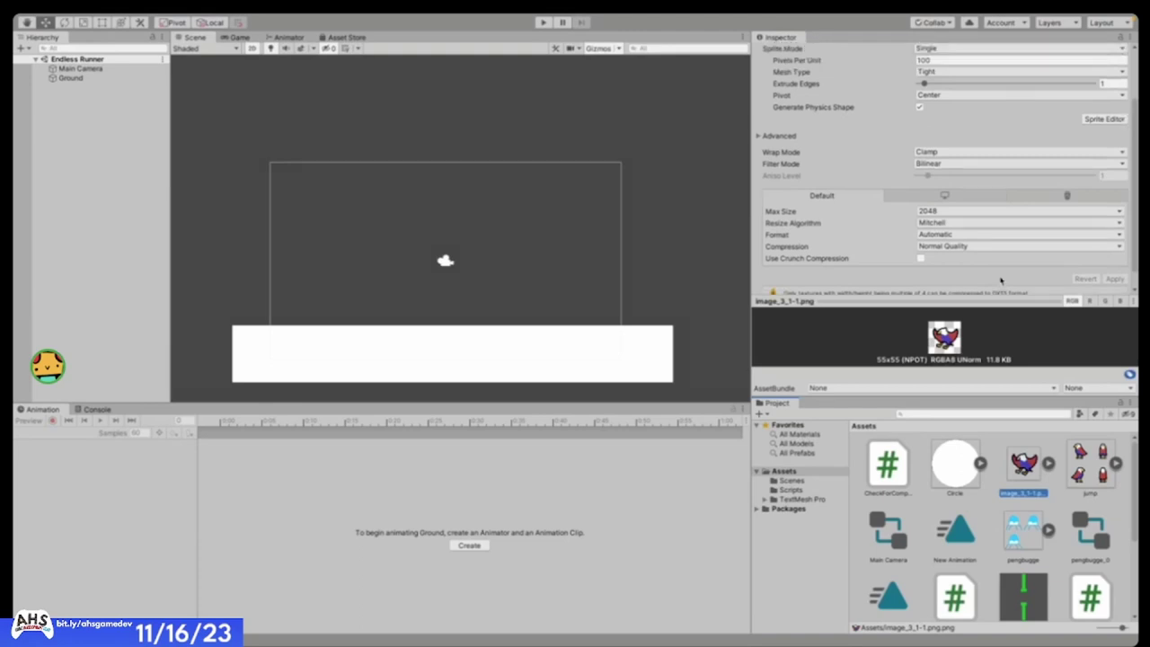
click(926, 302)
click(925, 302)
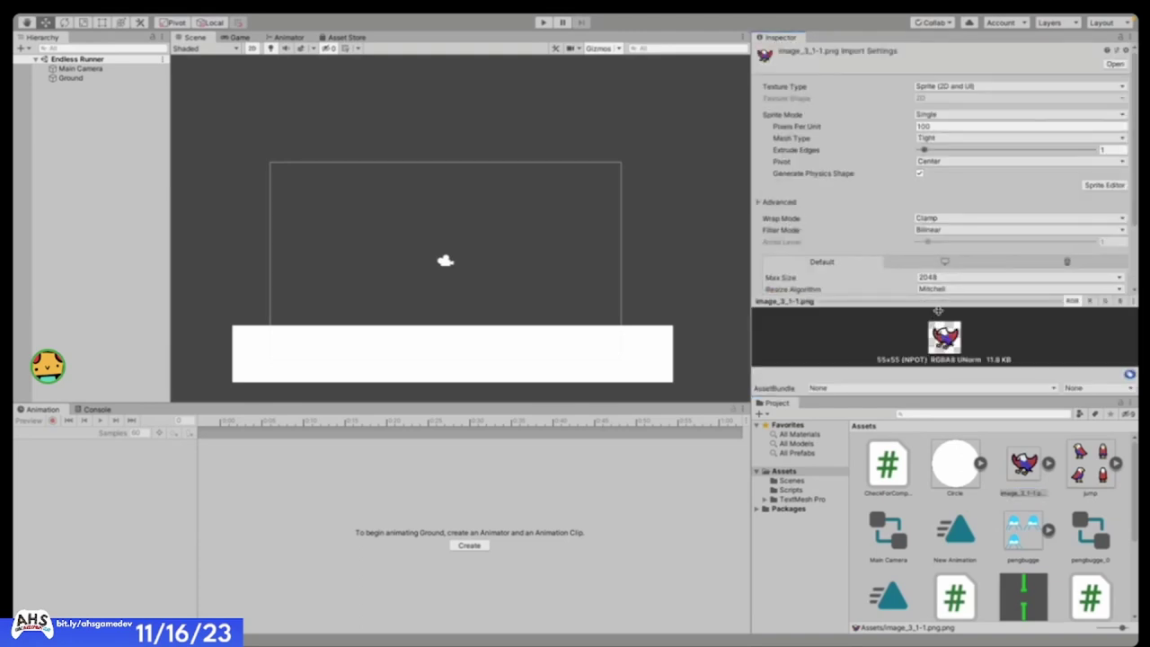
click(1013, 537)
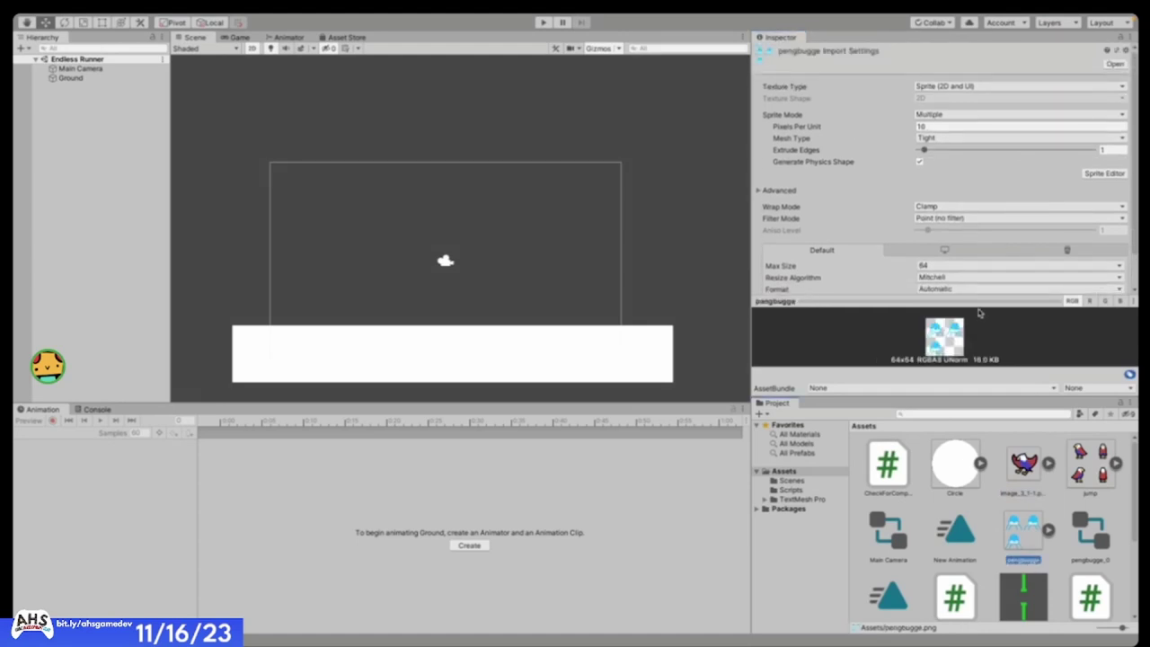
- Set the image_3_1-1 texture's Pixels Per Unit to 16 and its Filter Mode to Point (no filter)
click(1016, 486)
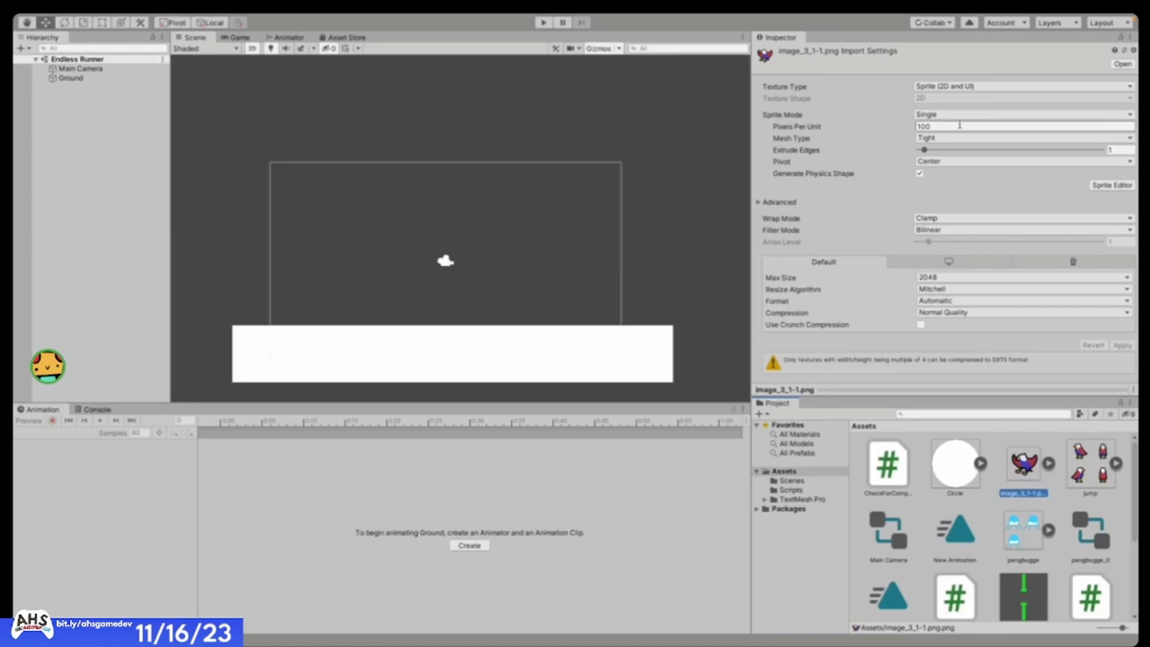
click(960, 126)
text(16)
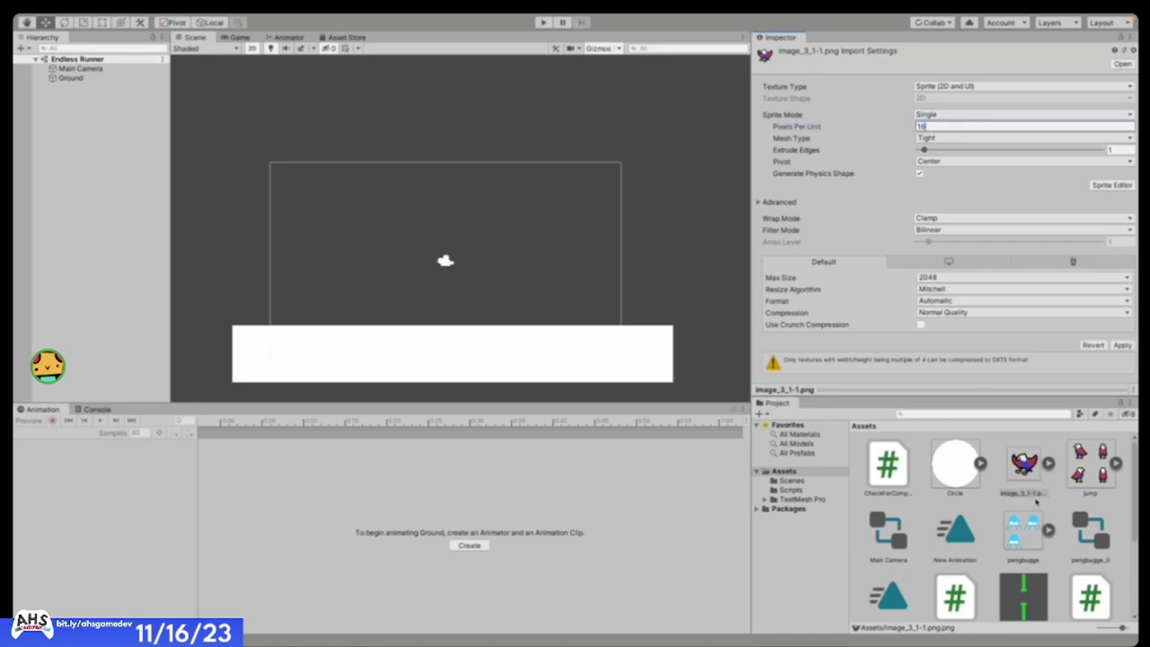
scroll(1033, 499, down, 3)
scroll(1038, 503, up, 3)
click(968, 230)
click(966, 224)
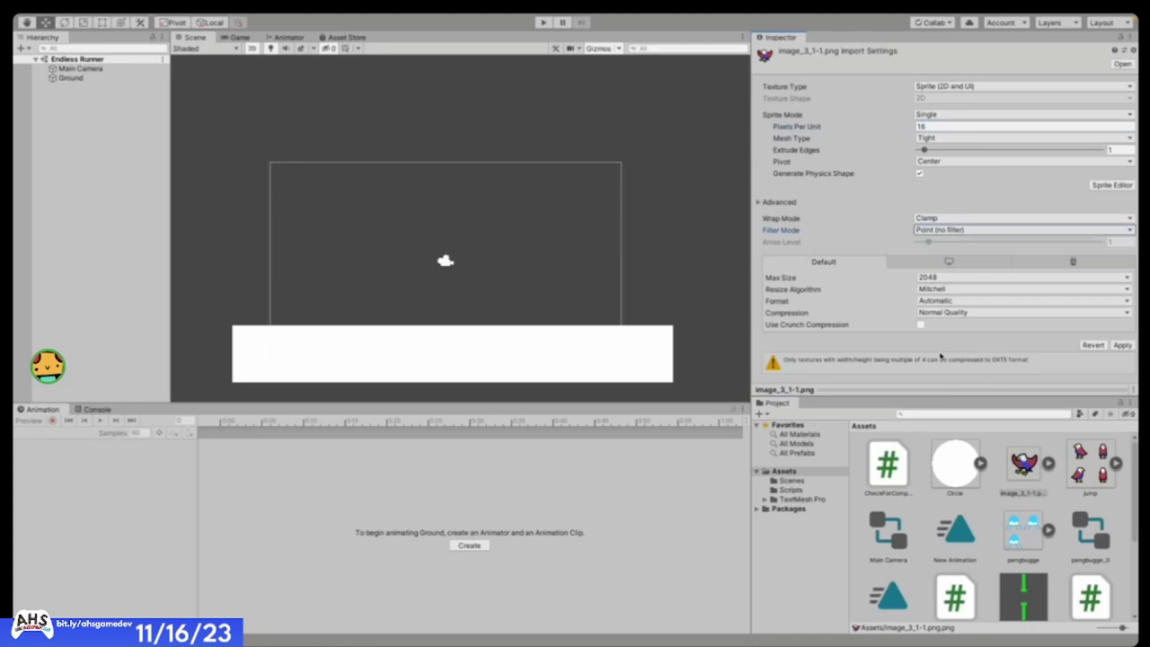
- Set the image_3_1-1 texture's Max Size to 64
click(934, 279)
click(939, 272)
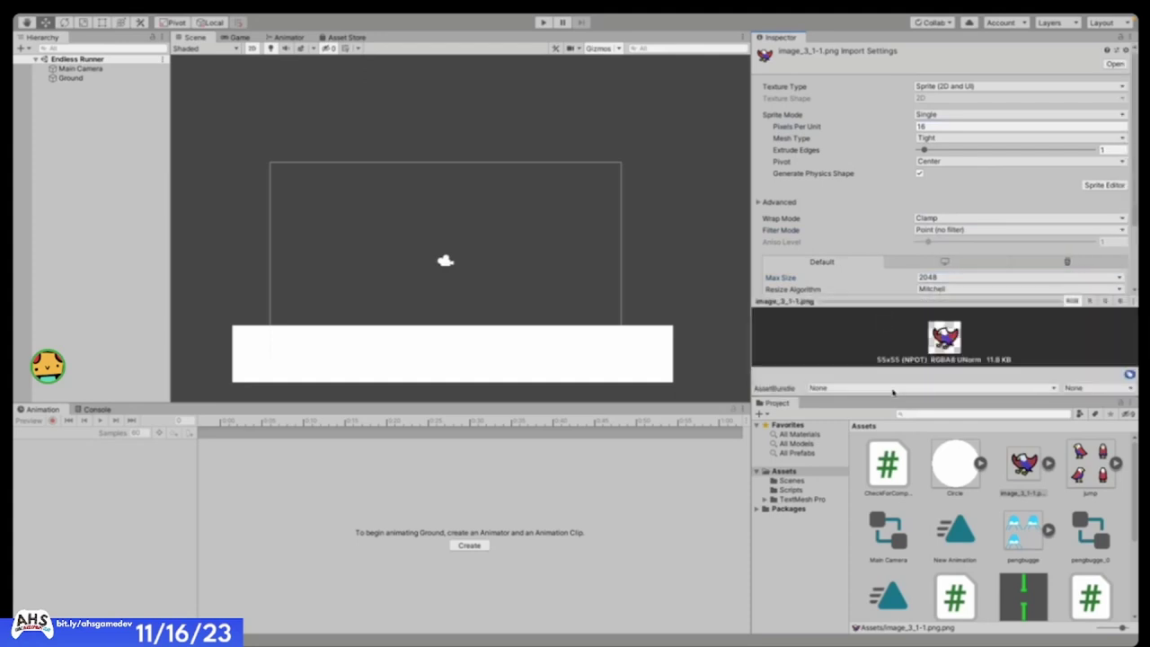
scroll(893, 392, down, 3)
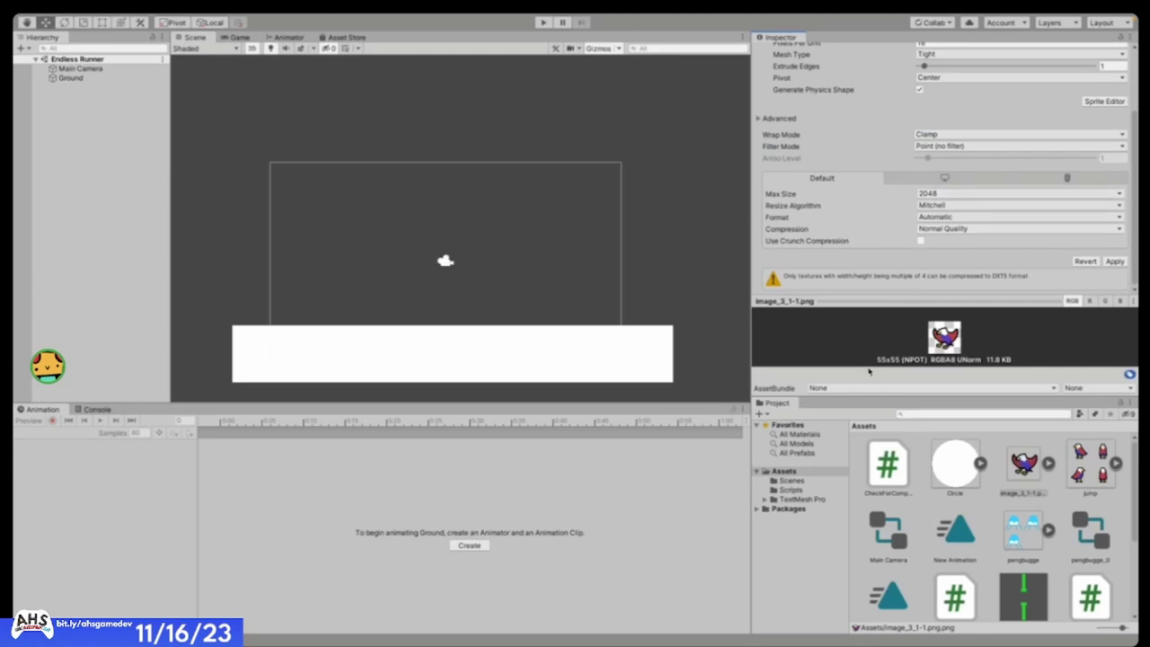
click(939, 196)
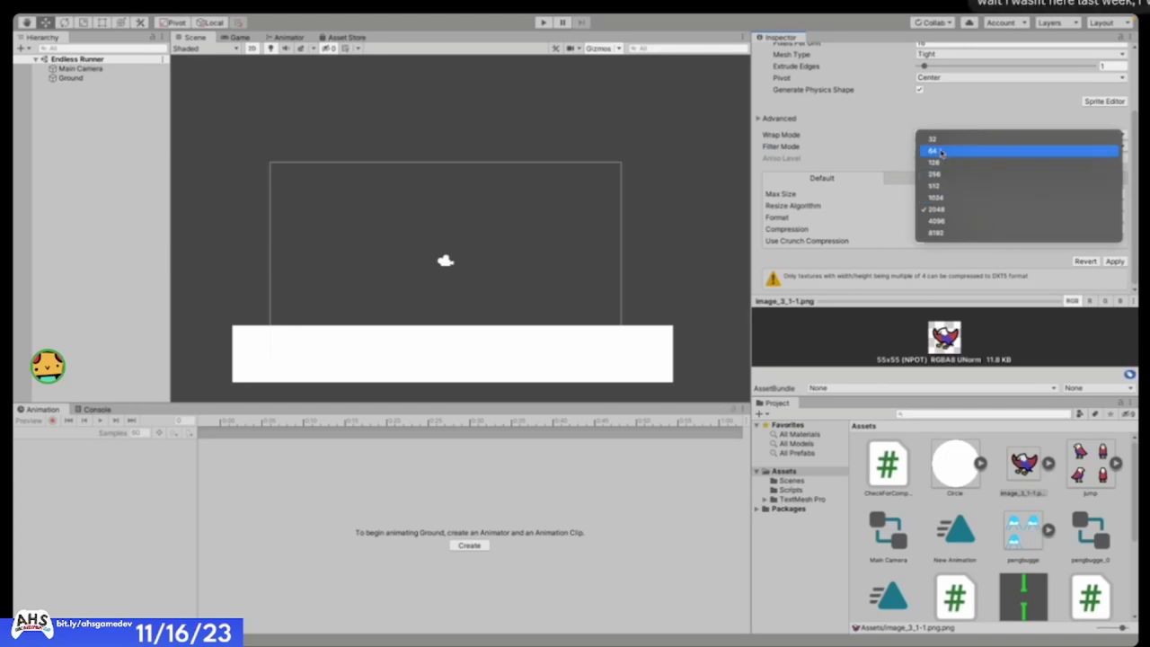
click(940, 151)
click(948, 194)
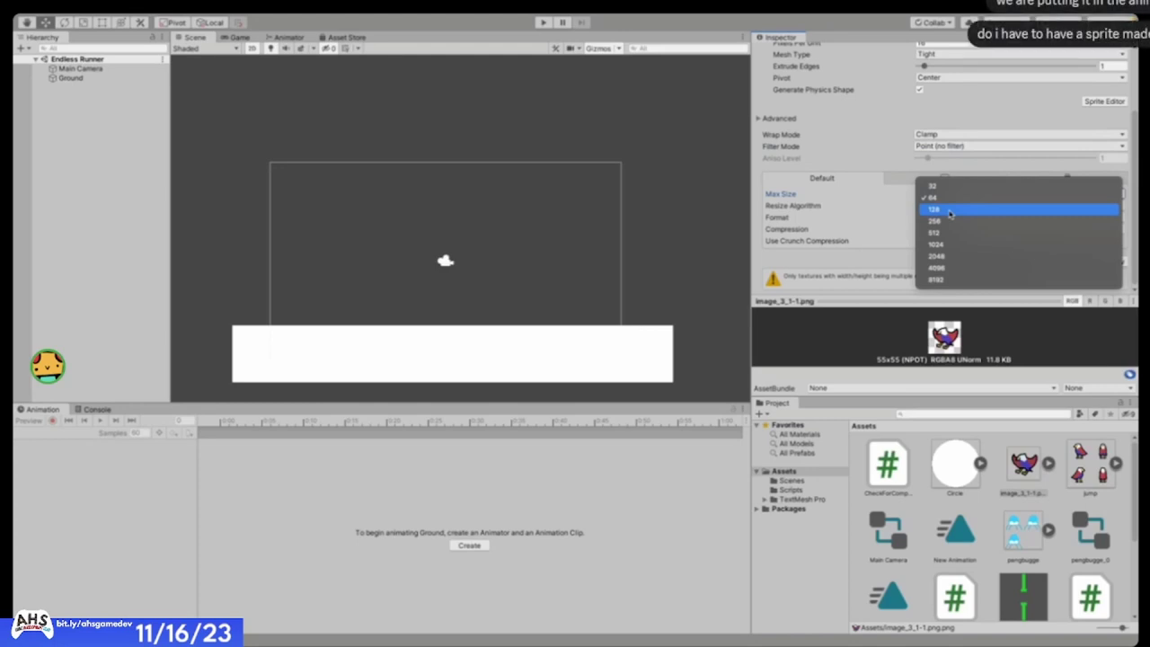
click(866, 269)
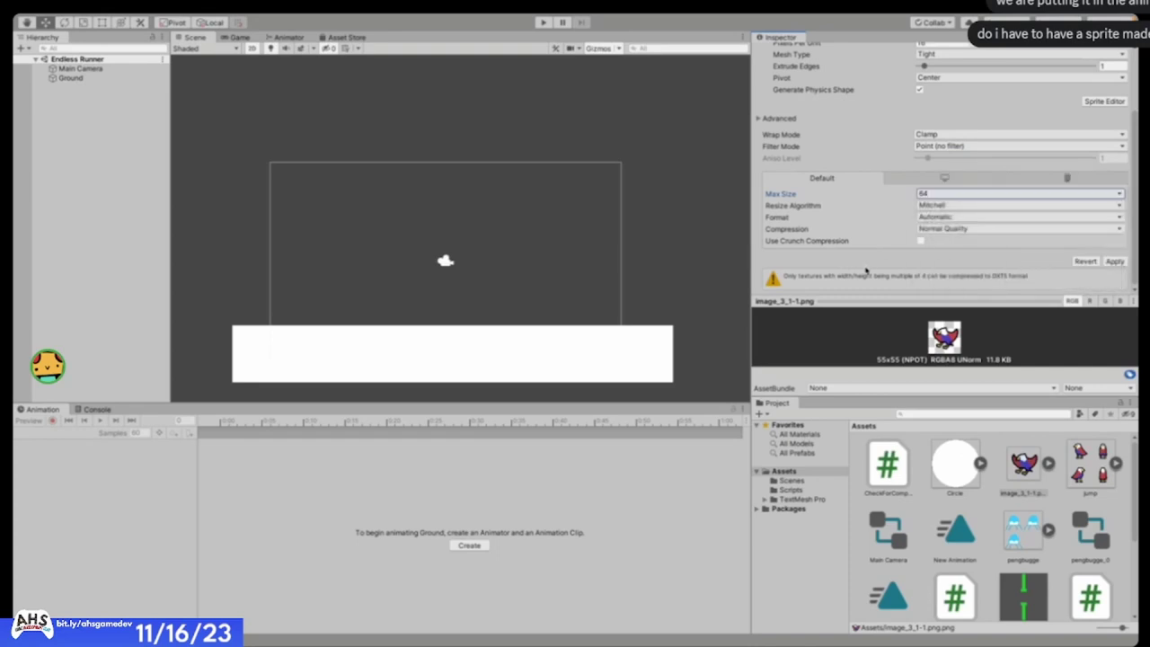
- Set the image_3_1-1 texture's Compression to None and apply the import settings
click(976, 230)
click(975, 231)
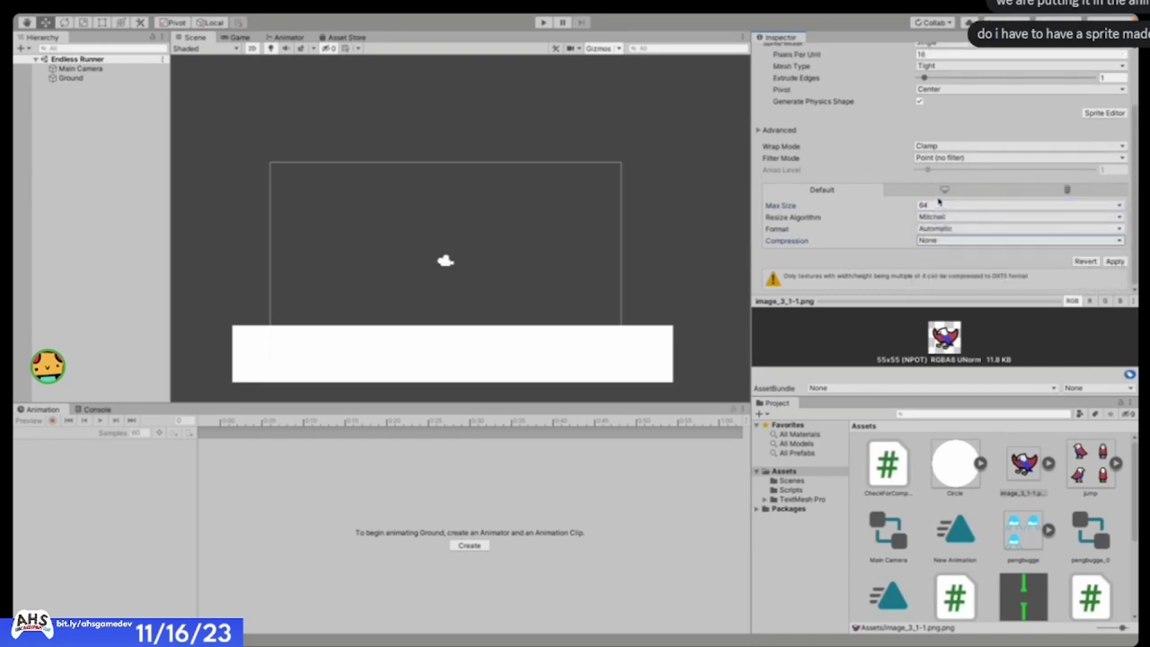
click(931, 205)
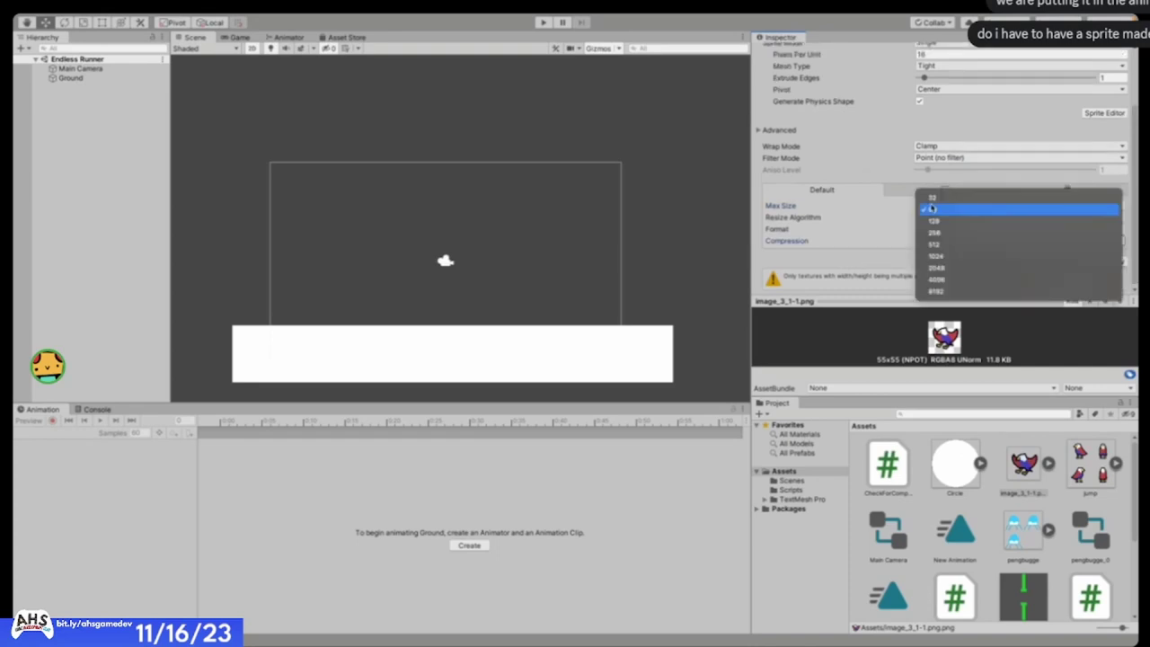
click(874, 270)
click(961, 240)
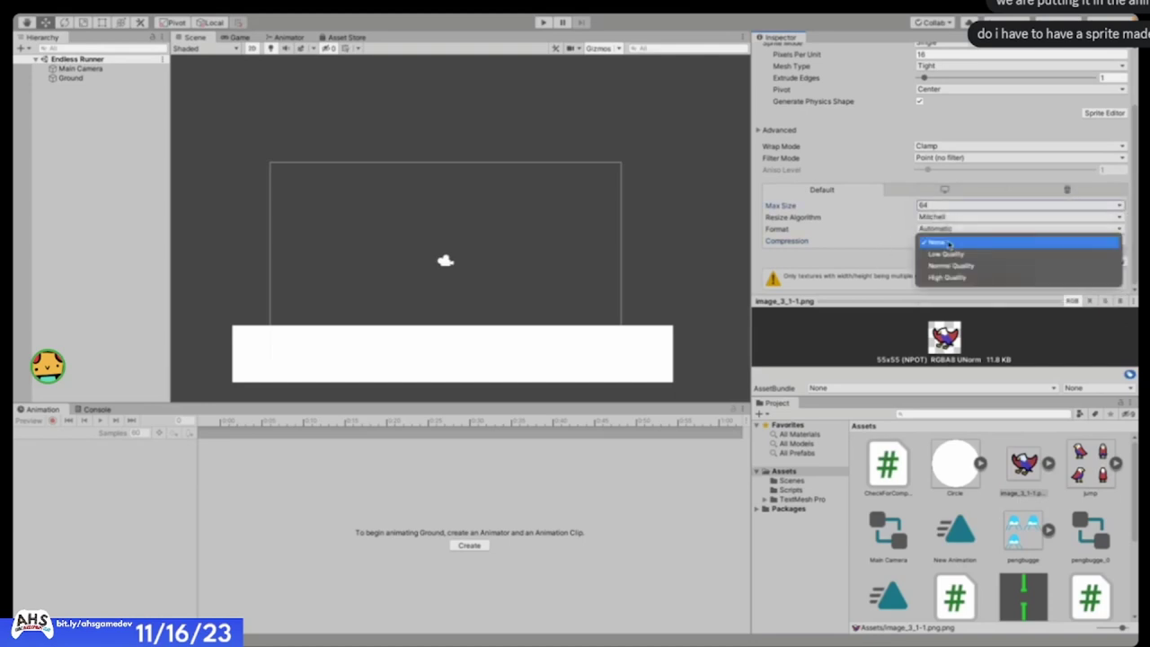
click(796, 246)
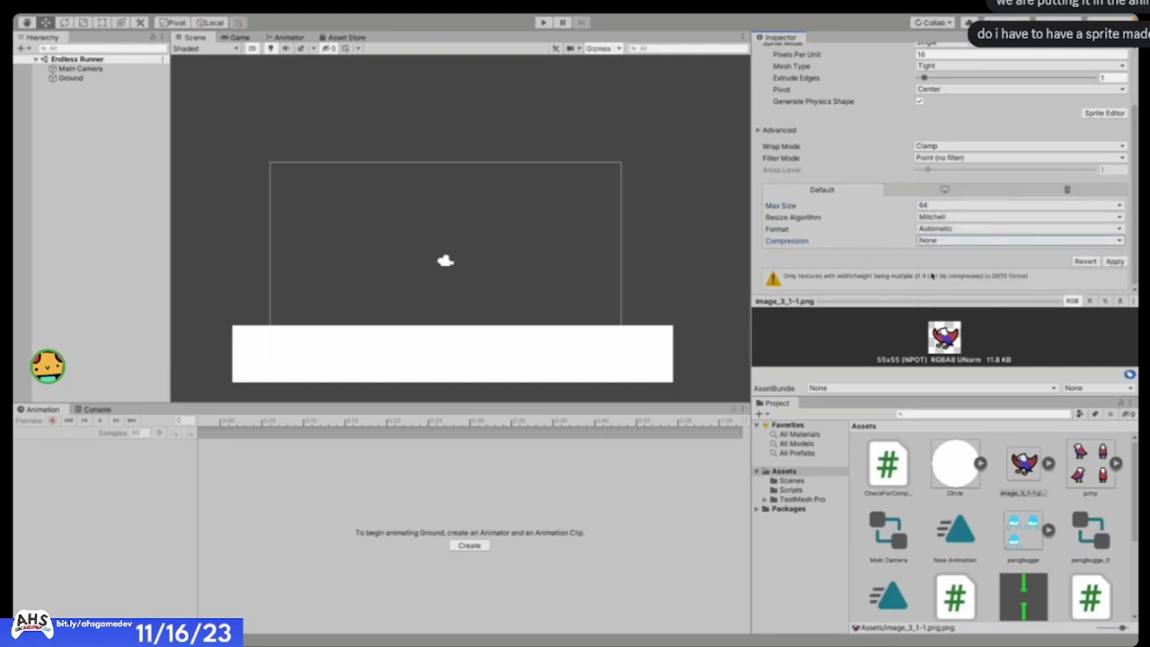
scroll(1114, 261, up, 3)
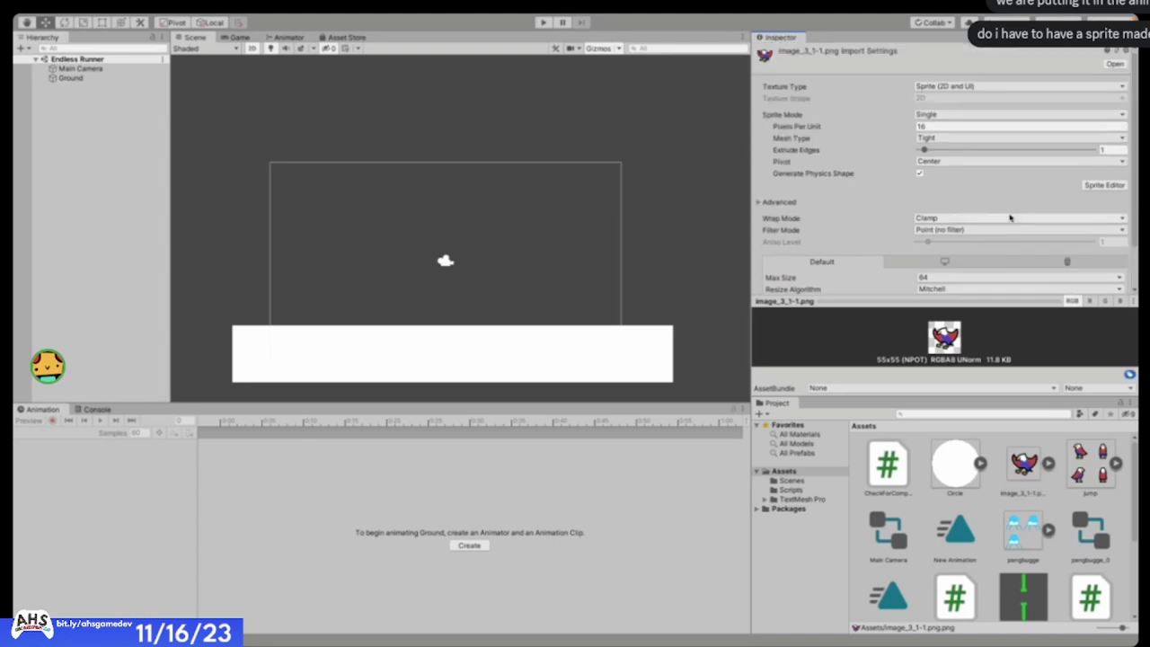
scroll(1010, 217, down, 2)
scroll(1011, 217, up, 2)
- Place the image_3_1-1 eagle sprite in the scene, above the ground and beside the camera
click(1022, 458)
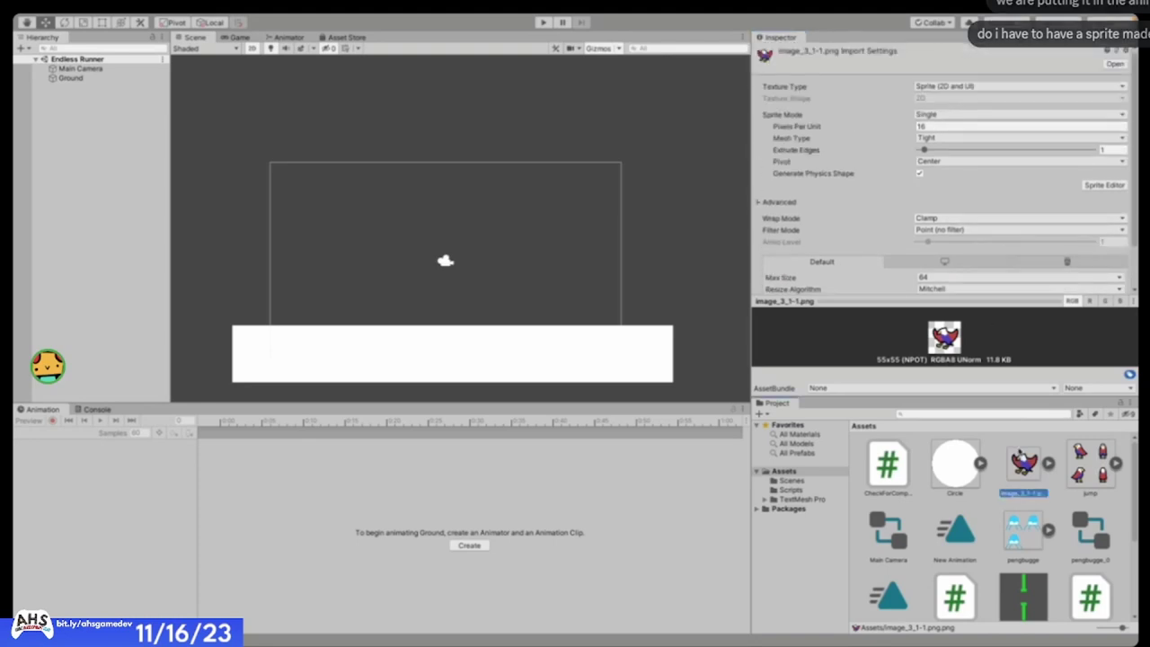
drag(1022, 460, 519, 287)
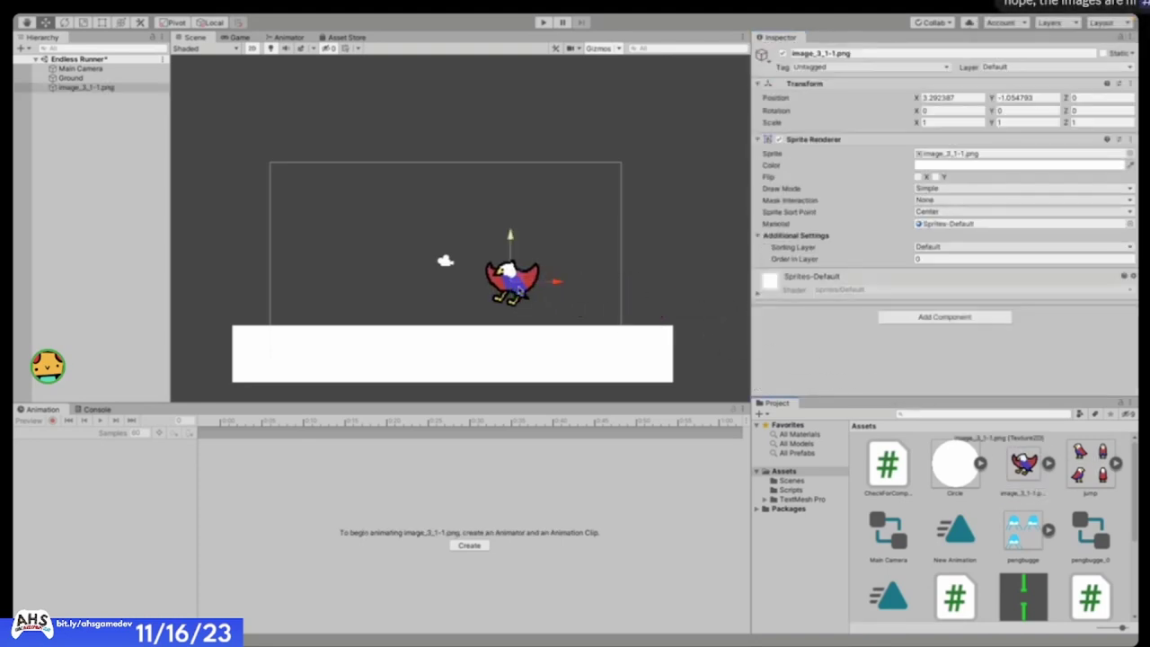
- Set the image_3_1-1 texture's Pixels Per Unit to 32 and apply the import settings
click(1024, 462)
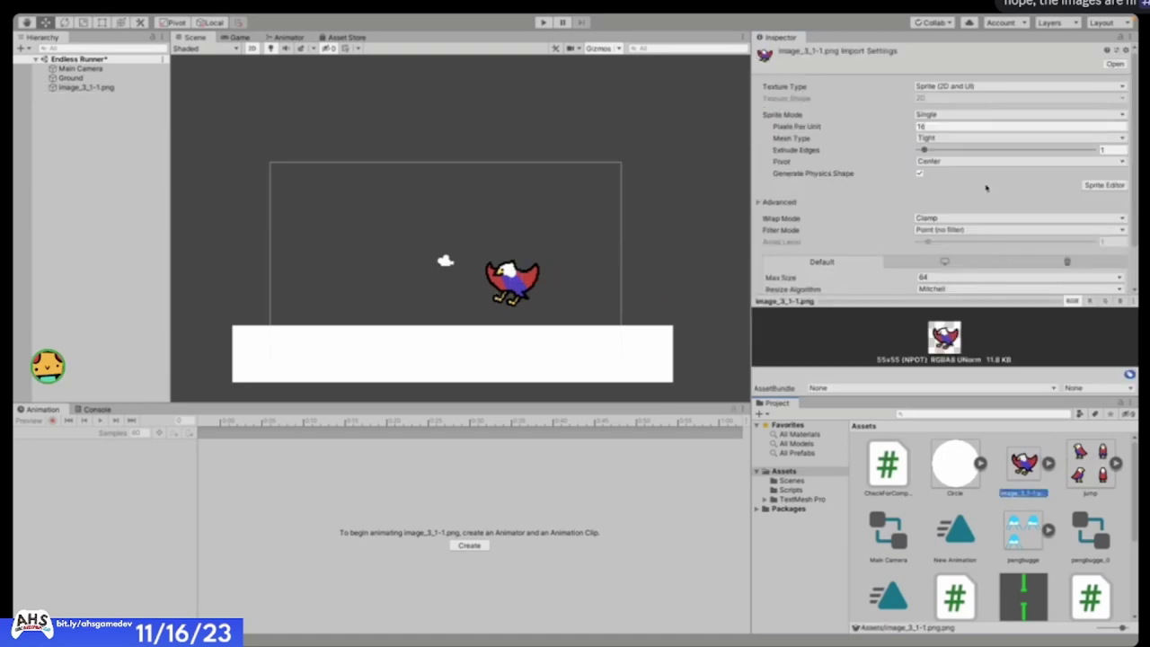
click(952, 126)
text(32)
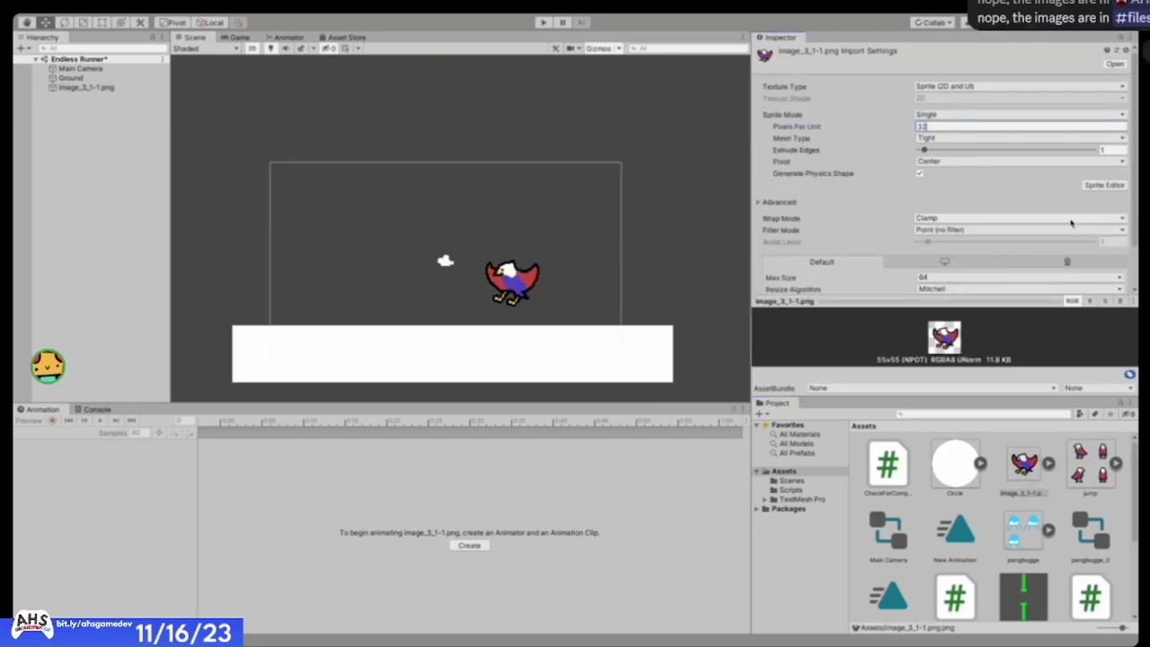
scroll(1105, 203, down, 2)
click(1114, 284)
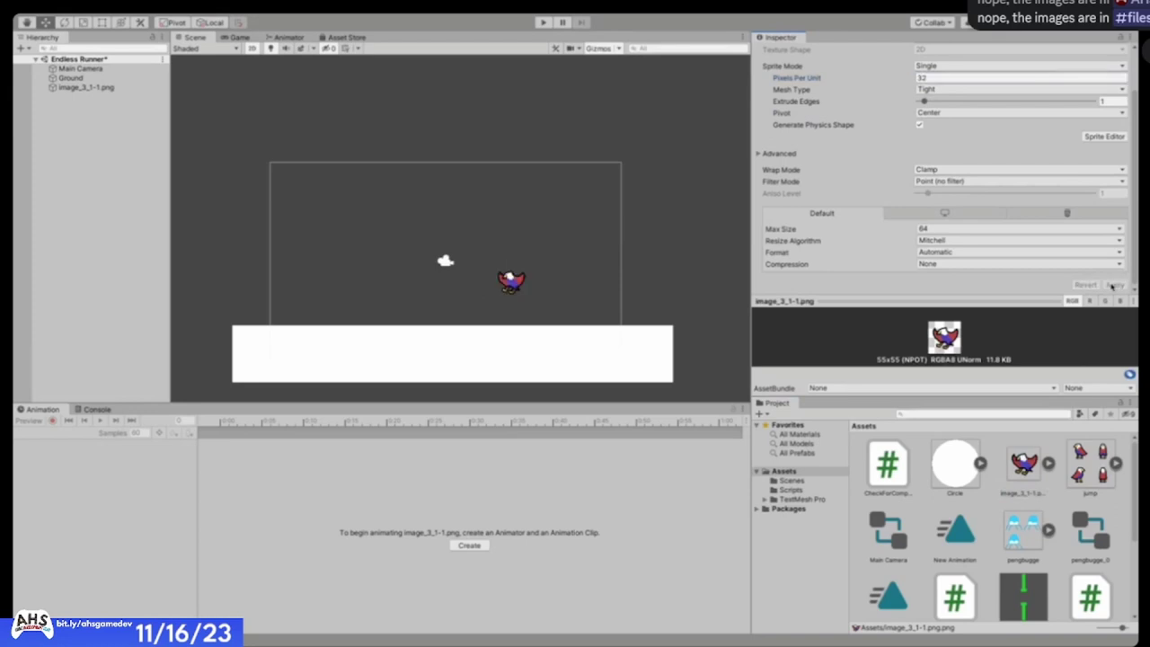
- Set the image_3_1-1 texture's Pixels Per Unit to 20 and apply the import settings
scroll(989, 197, up, 2)
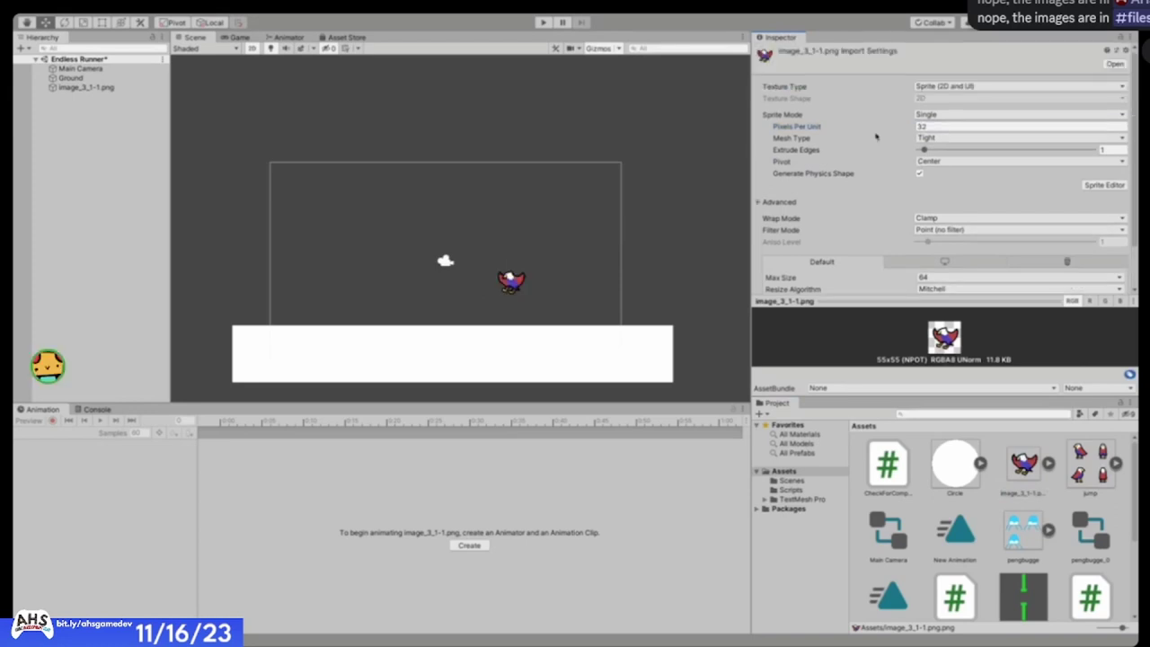
click(958, 127)
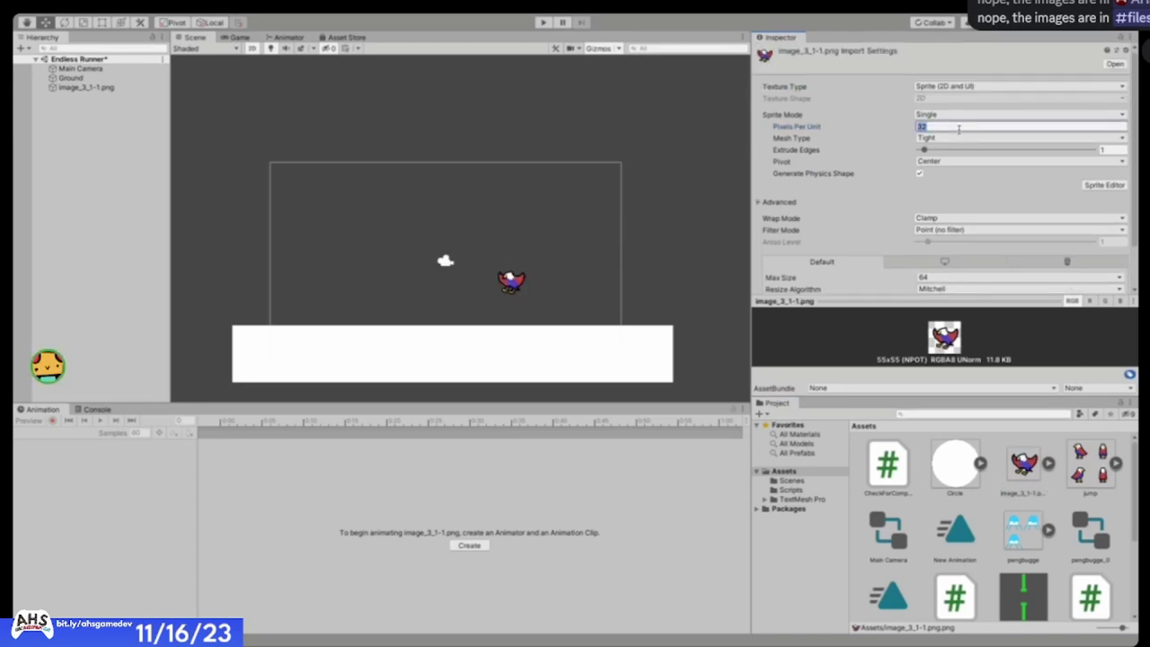
text(20)
scroll(989, 180, down, 2)
click(1112, 285)
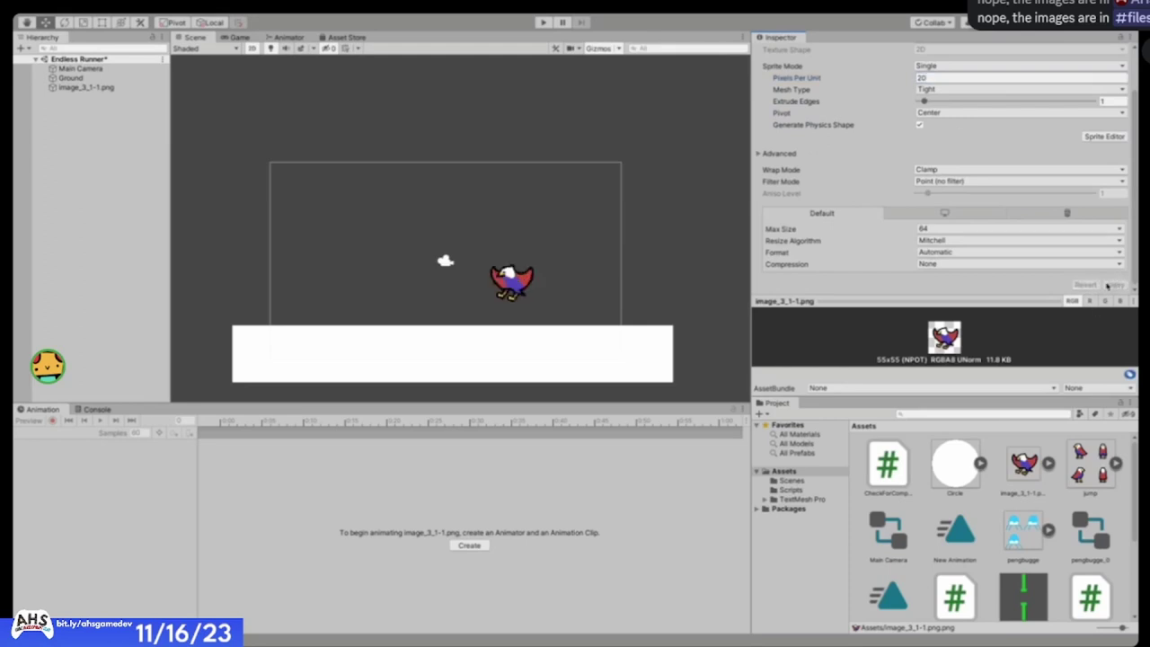
- Preview the eagle through the game camera, then set the image_3_1-1 texture's Pixels Per Unit to 25 and apply it
scroll(486, 292, up, 1)
click(241, 37)
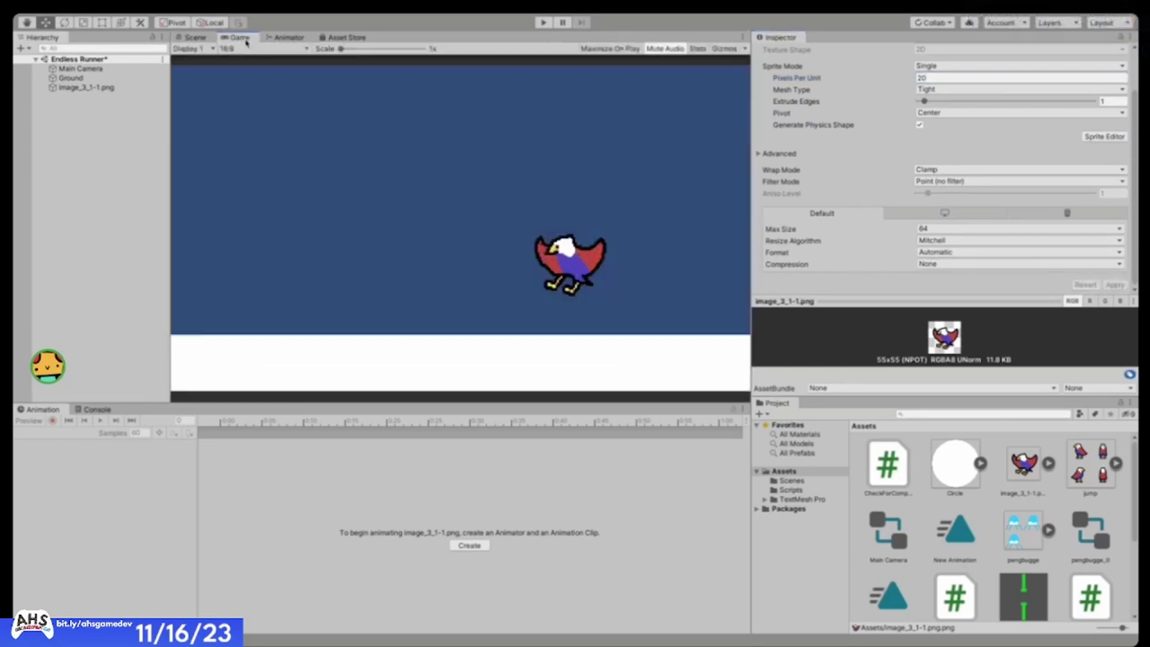
scroll(989, 161, up, 2)
click(948, 127)
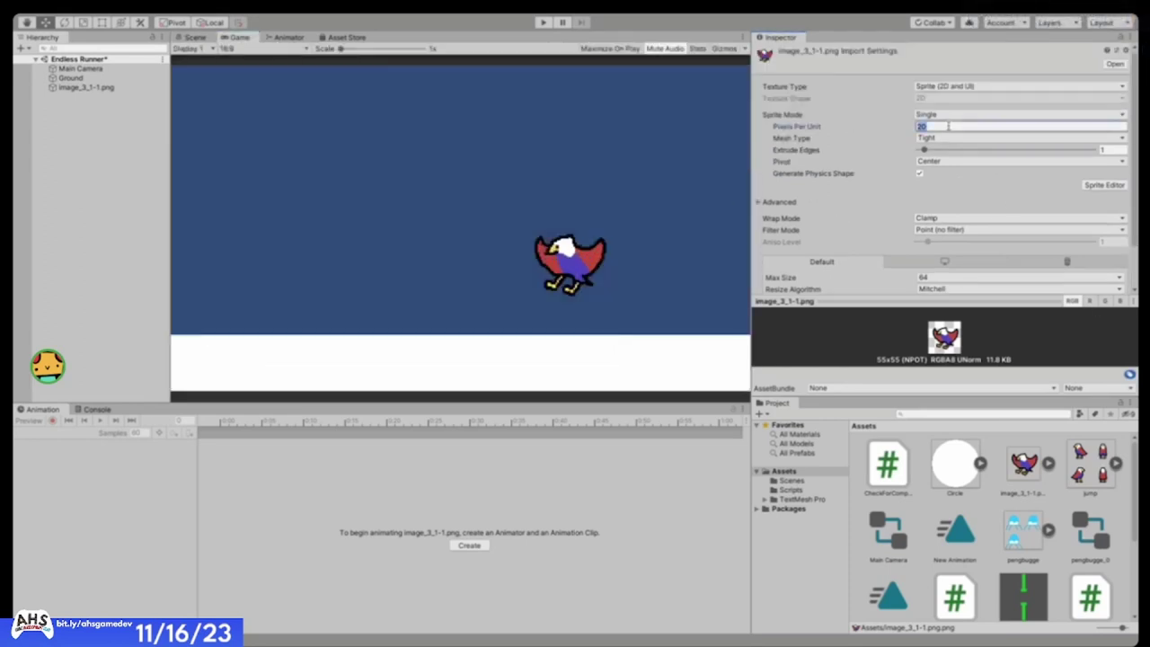
text(25)
scroll(952, 135, down, 2)
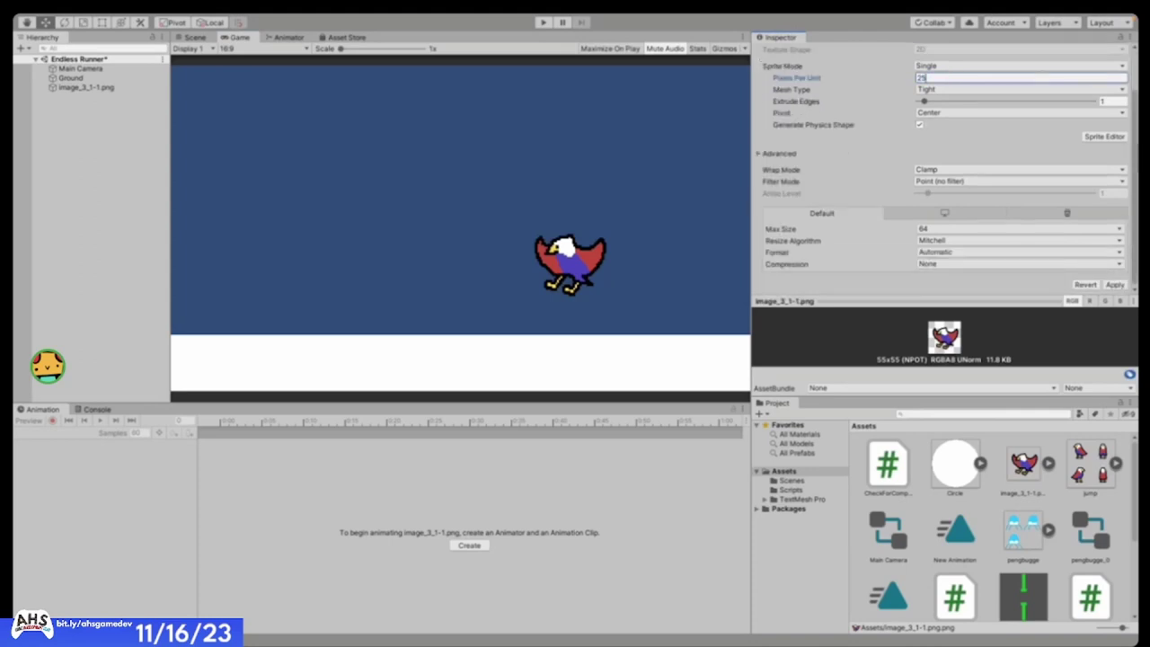
click(1114, 285)
scroll(1068, 222, up, 1)
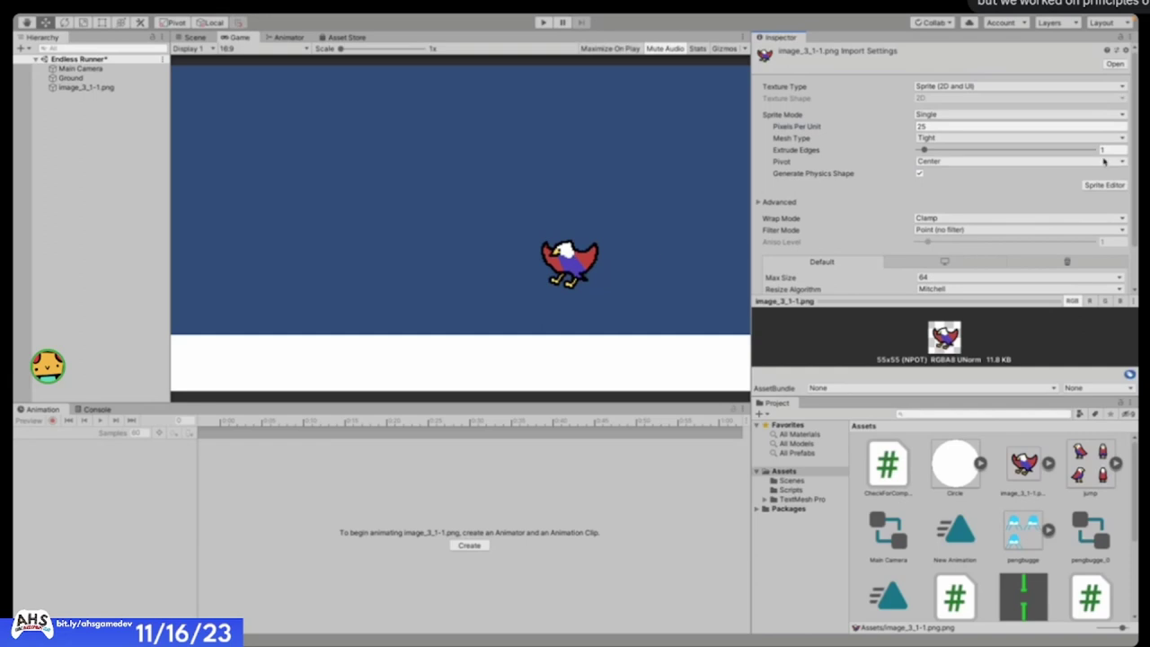
- Set the image_3_1-1 texture's Pixels Per Unit to 30, apply the import settings and collapse the texture preview
click(986, 127)
text(30)
scroll(1011, 163, down, 1)
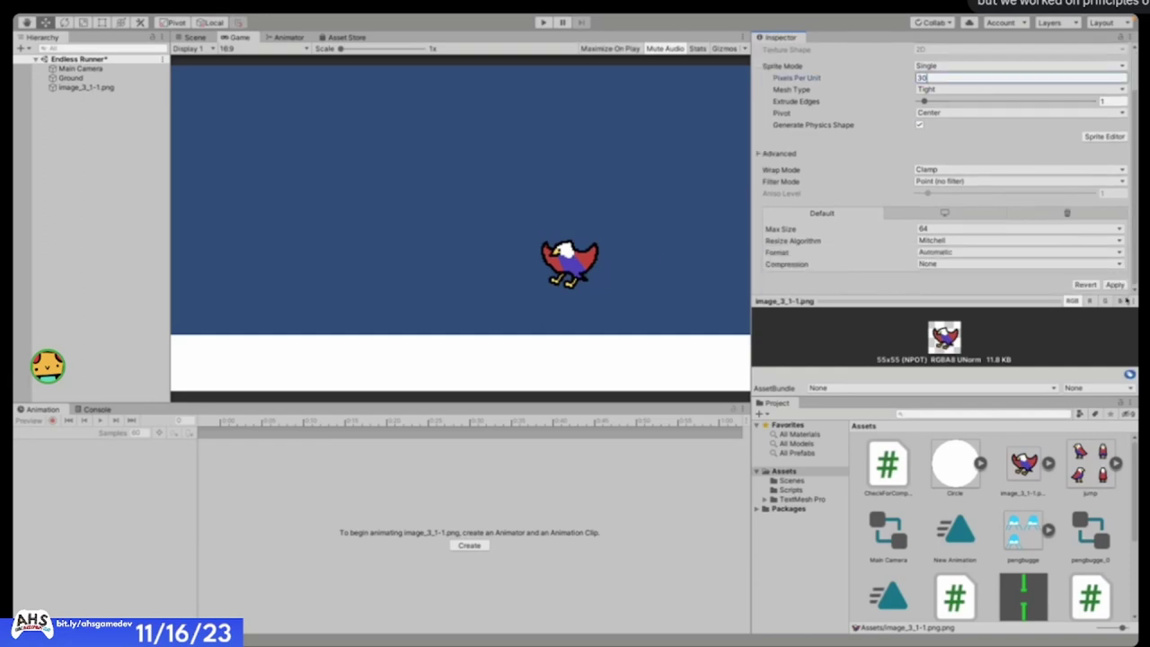
click(1115, 285)
scroll(1045, 241, up, 1)
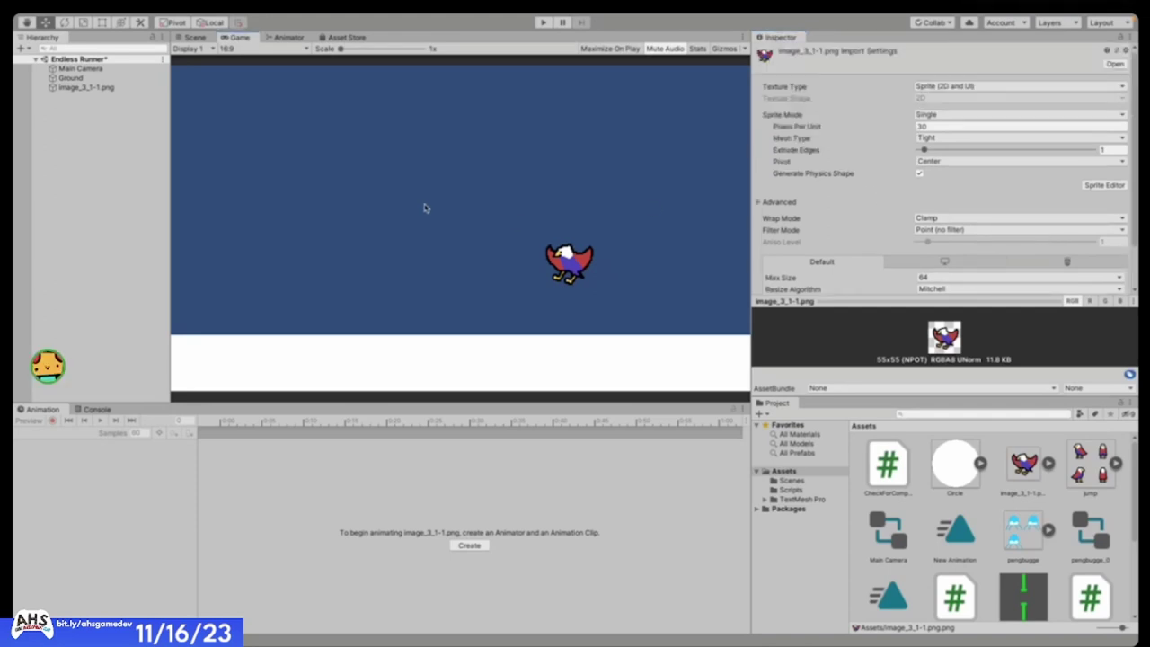
click(809, 127)
click(1011, 303)
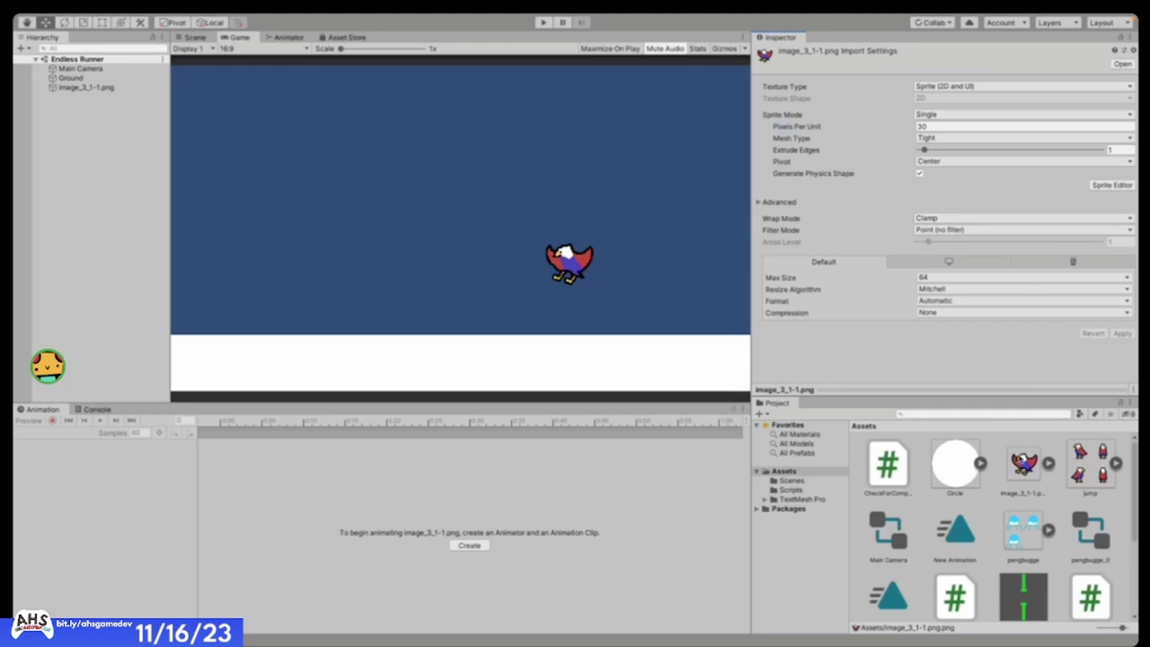
- Return to the Scene view, select the jump sprite sheet and examine the placed eagle's pixels up close
click(1005, 460)
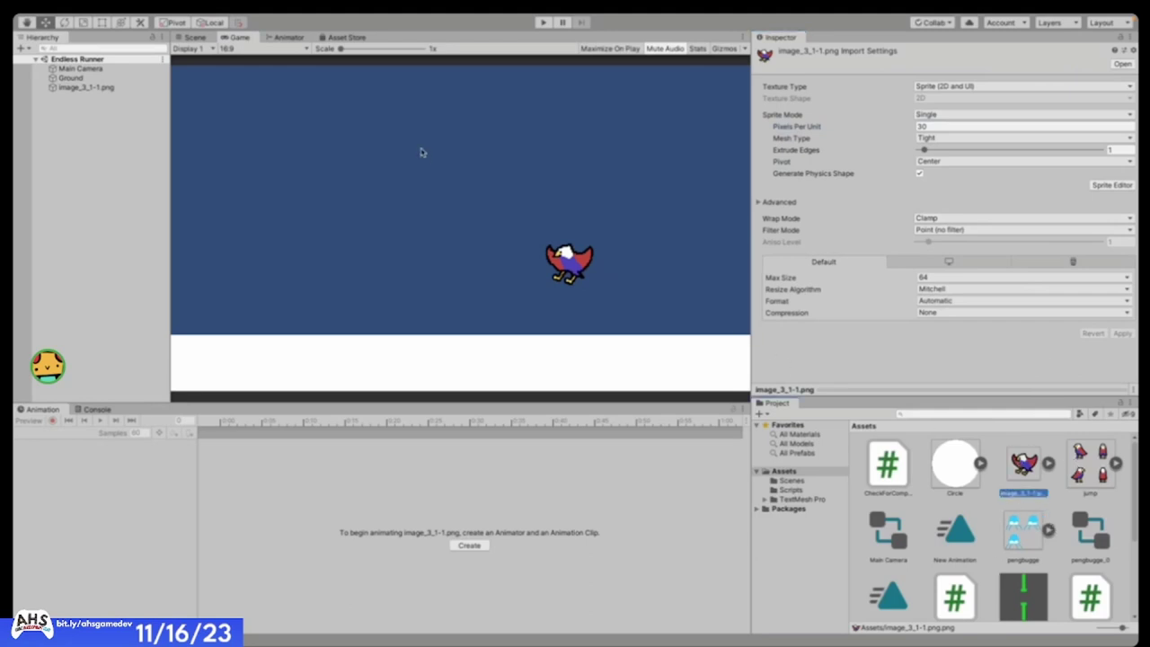
click(194, 38)
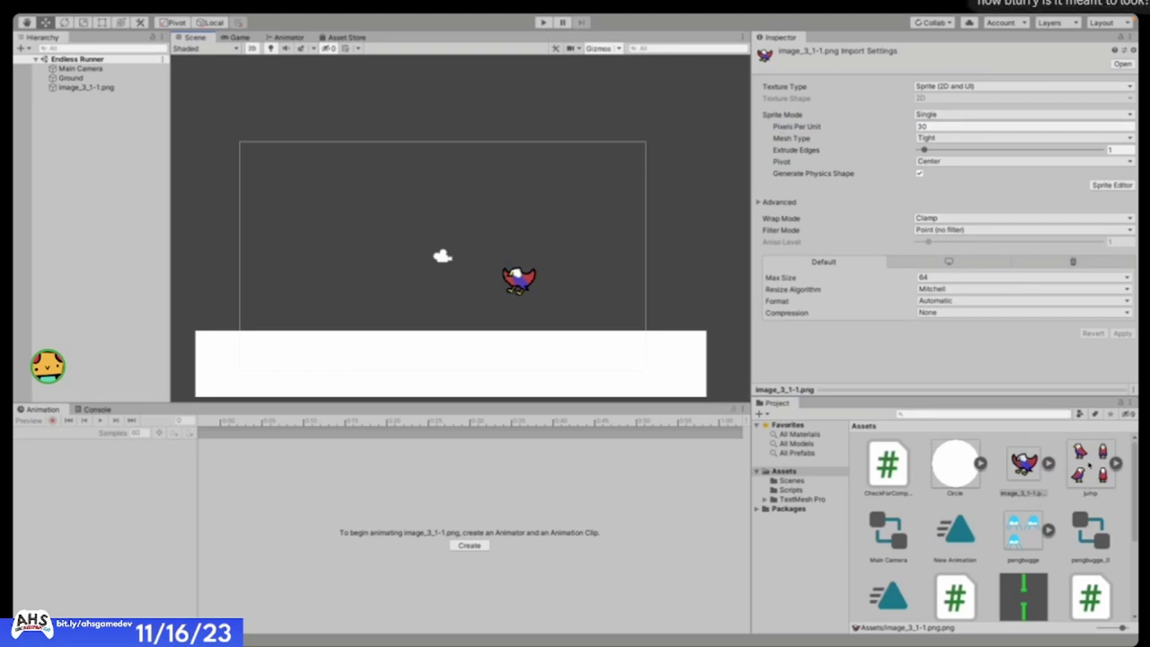
click(1087, 464)
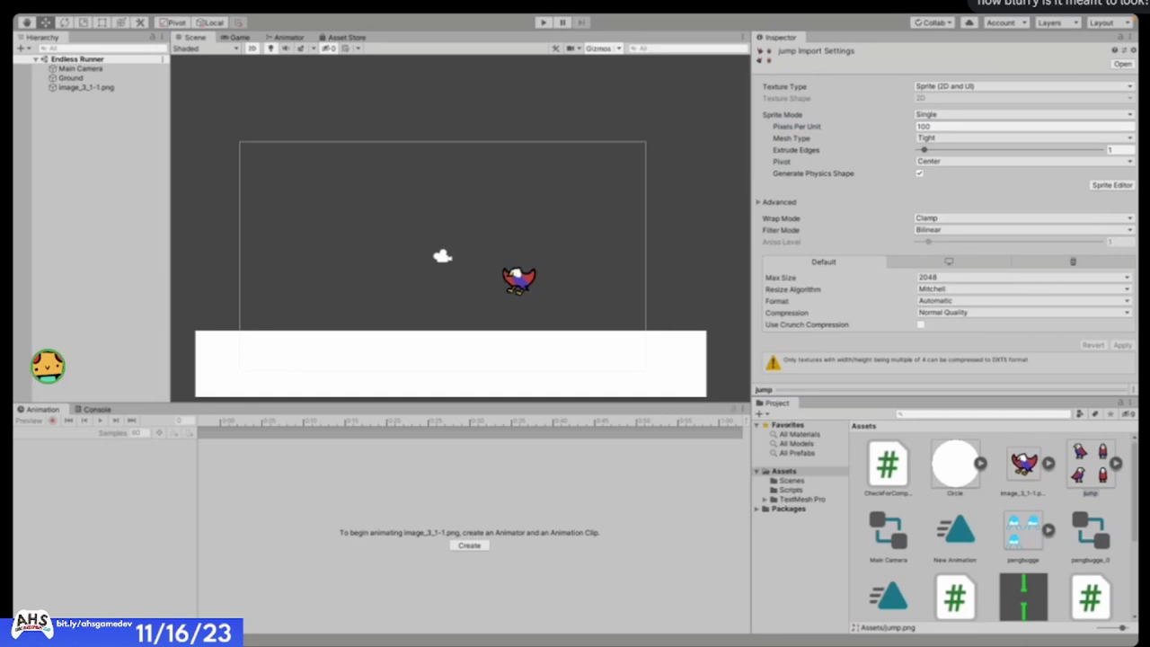
scroll(527, 292, up, 10)
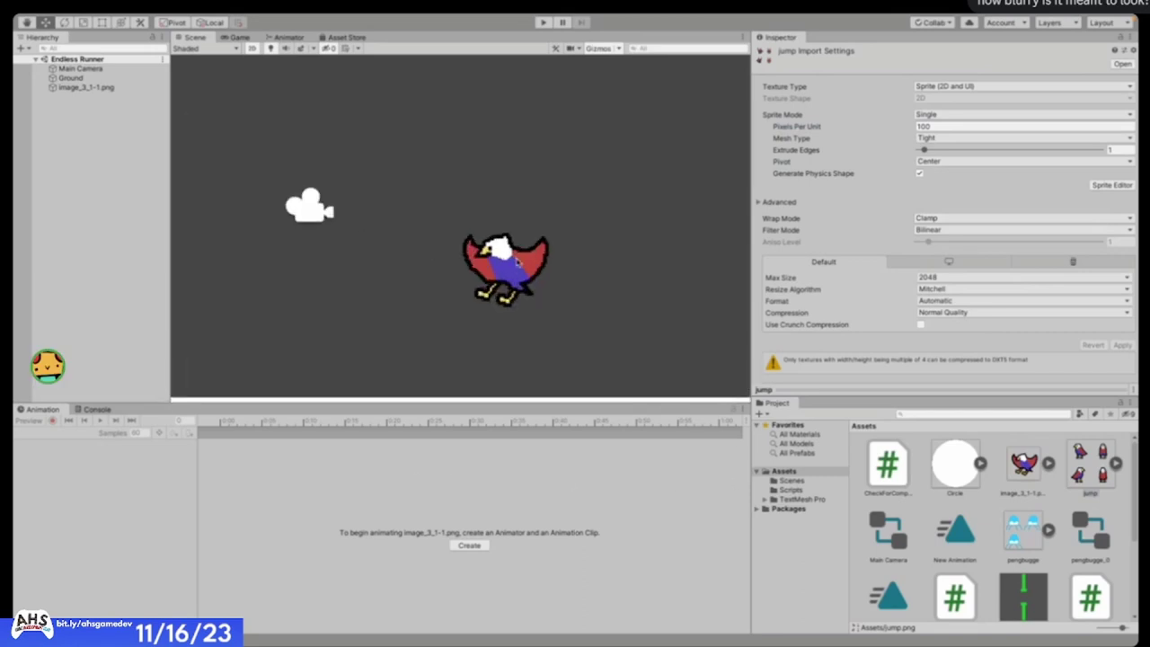
scroll(547, 204, up, 5)
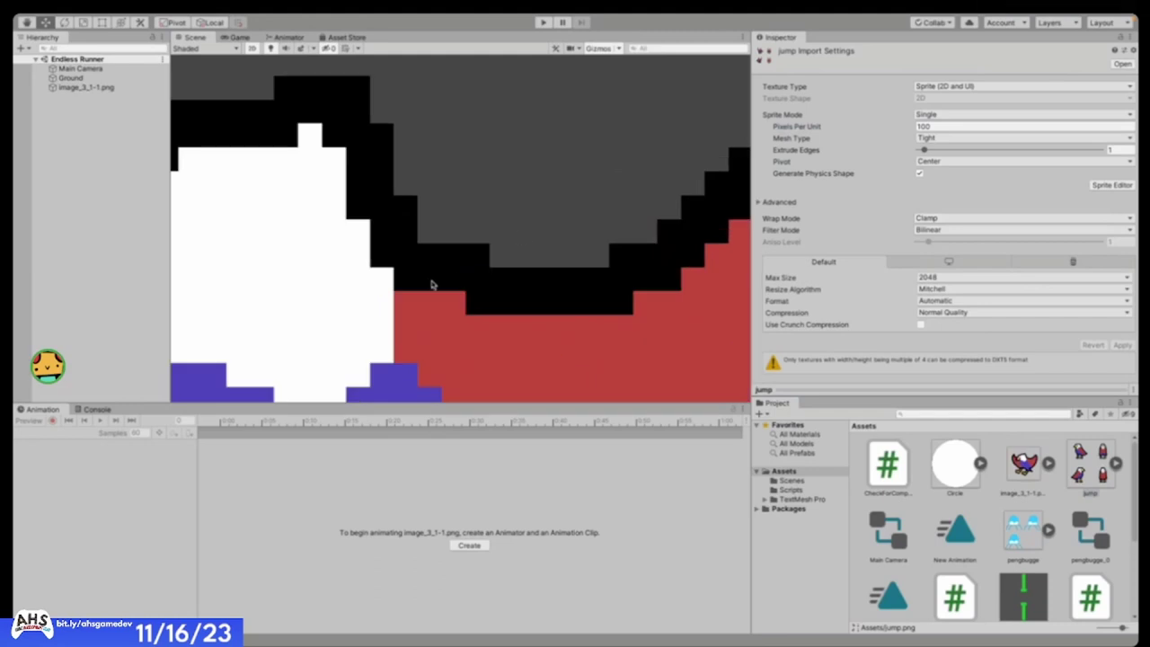
scroll(431, 285, up, 3)
scroll(431, 285, down, 10)
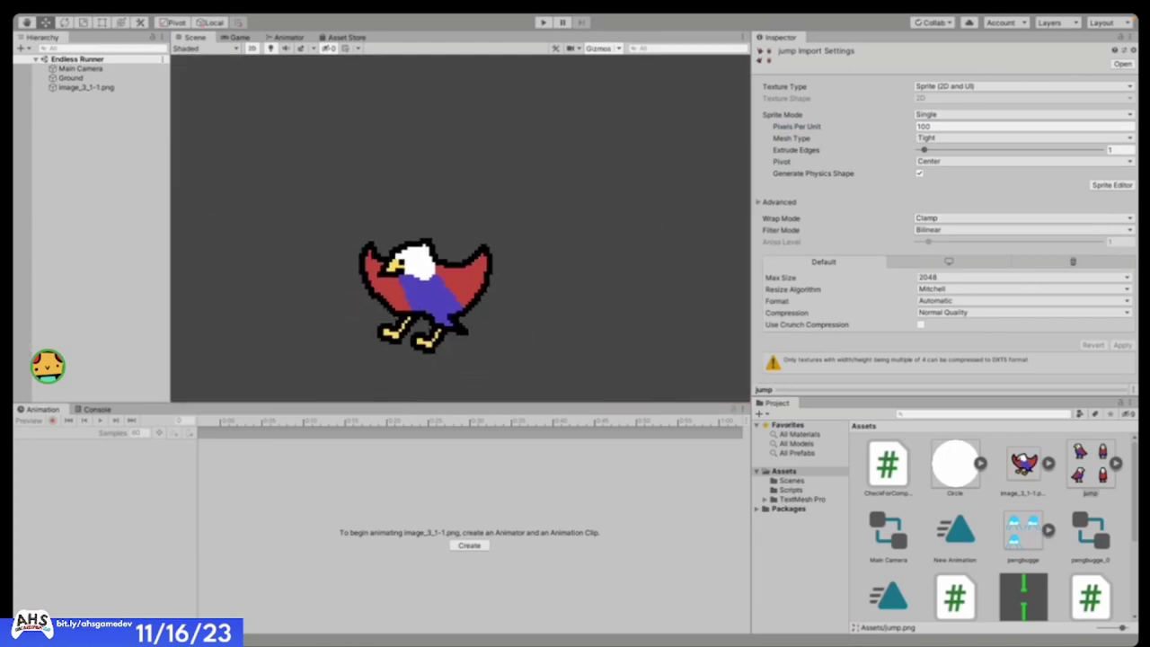
scroll(564, 285, down, 4)
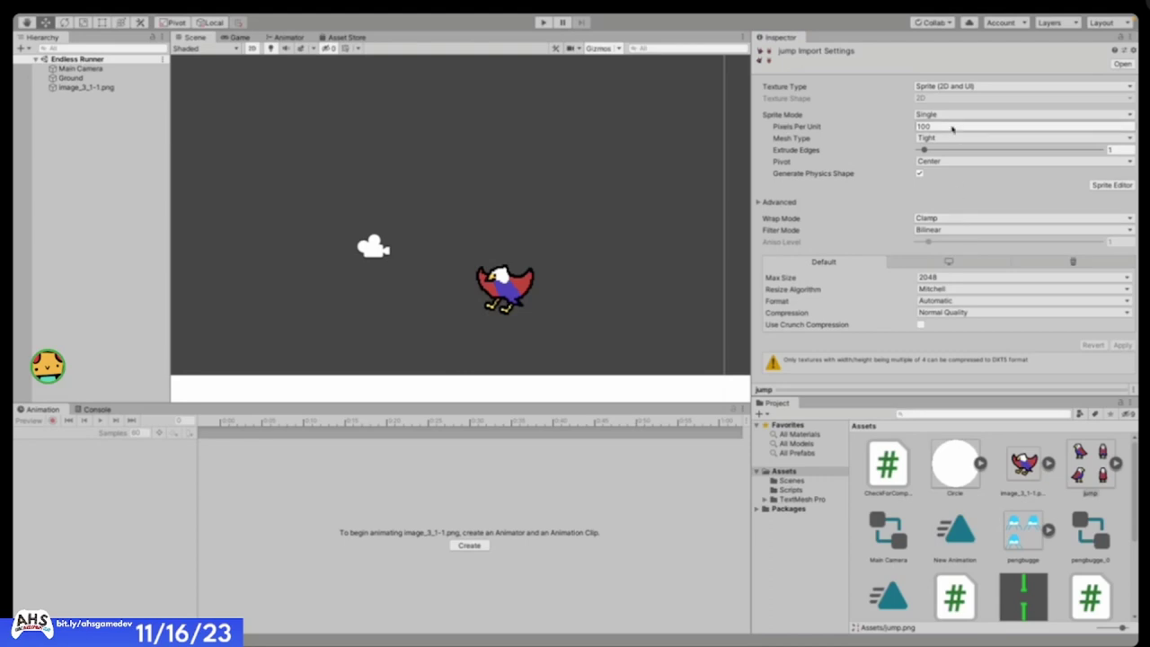
- Set the jump sprite sheet's Pixels Per Unit to 30 and its Filter Mode to Point (no filter)
click(791, 115)
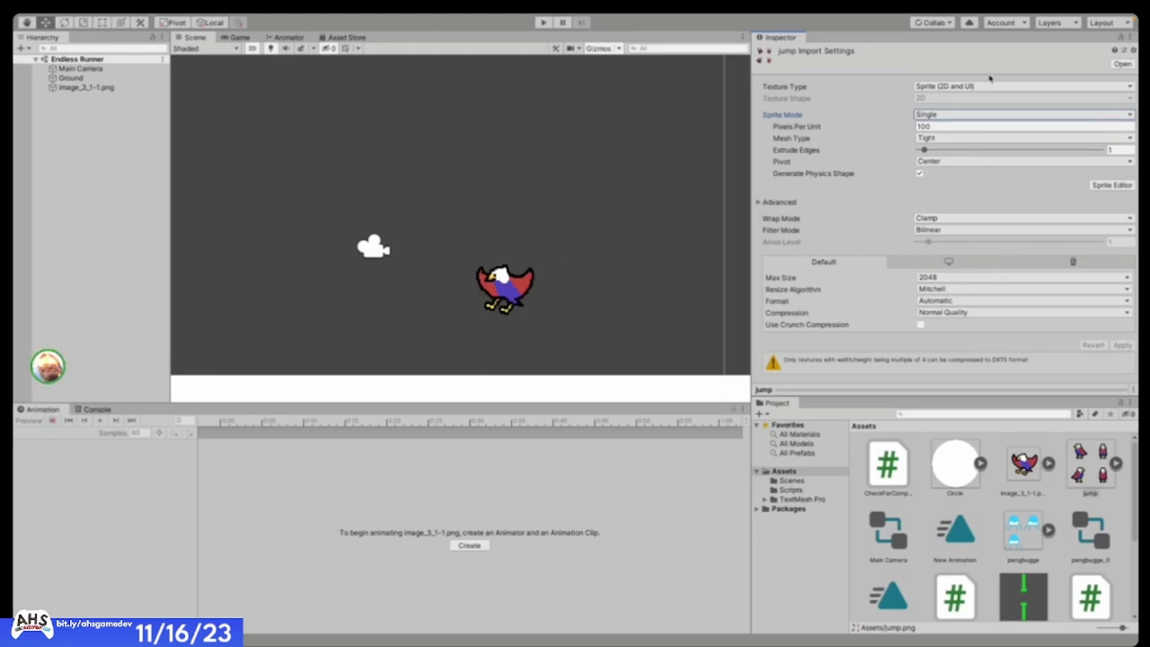
click(949, 126)
text(30)
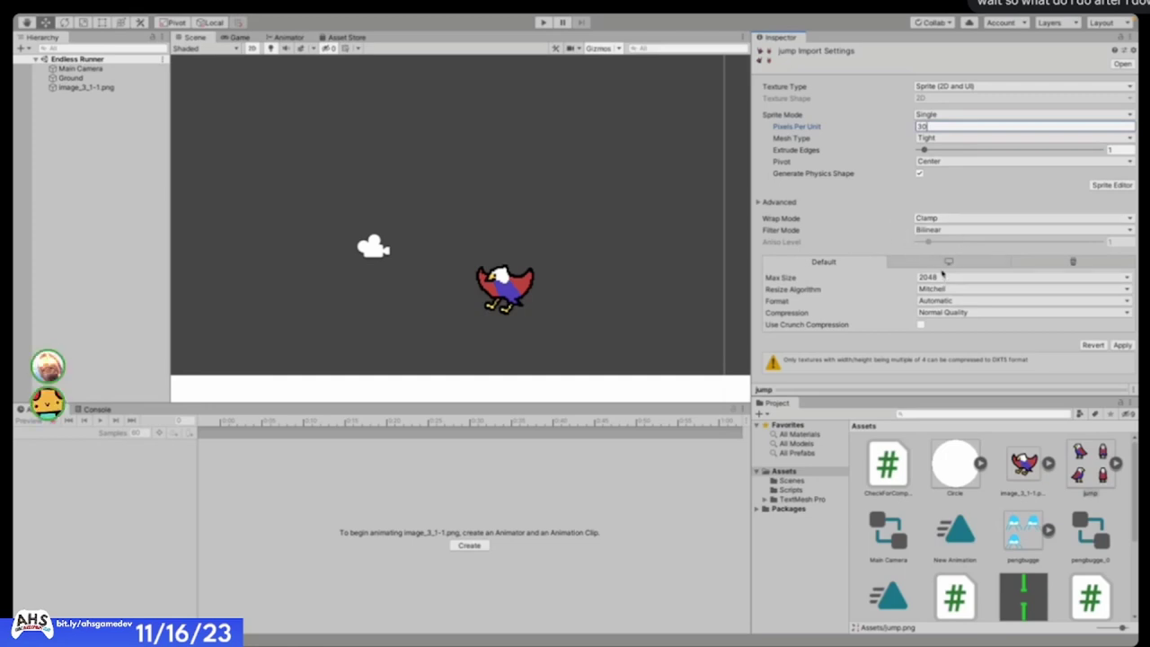
click(945, 232)
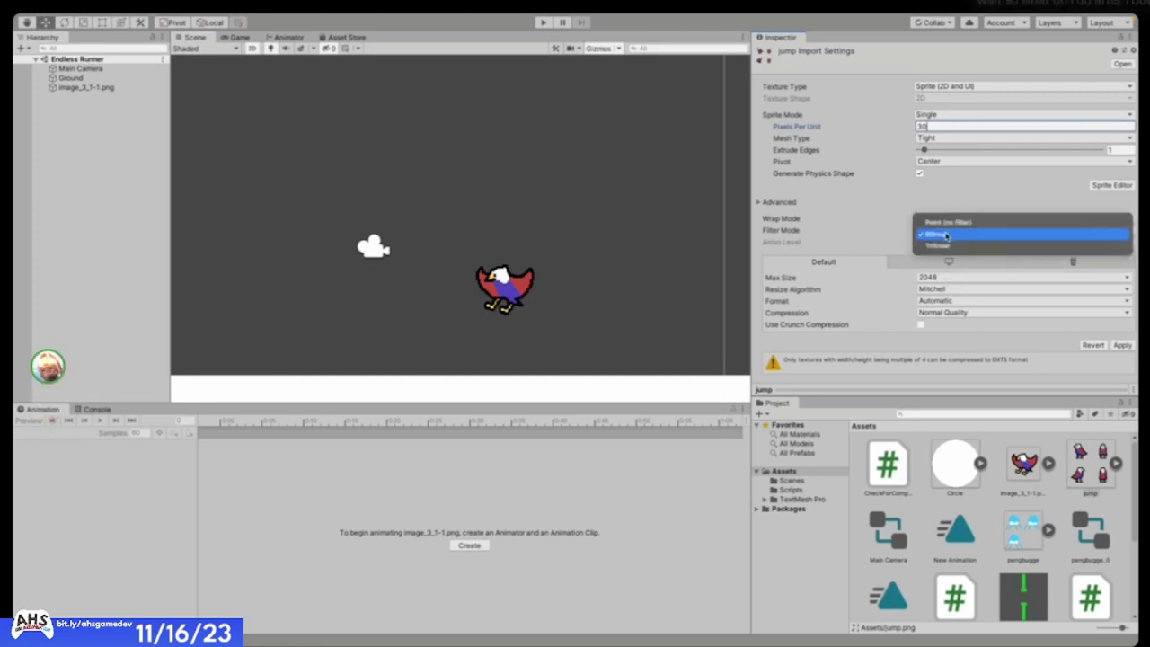
click(946, 223)
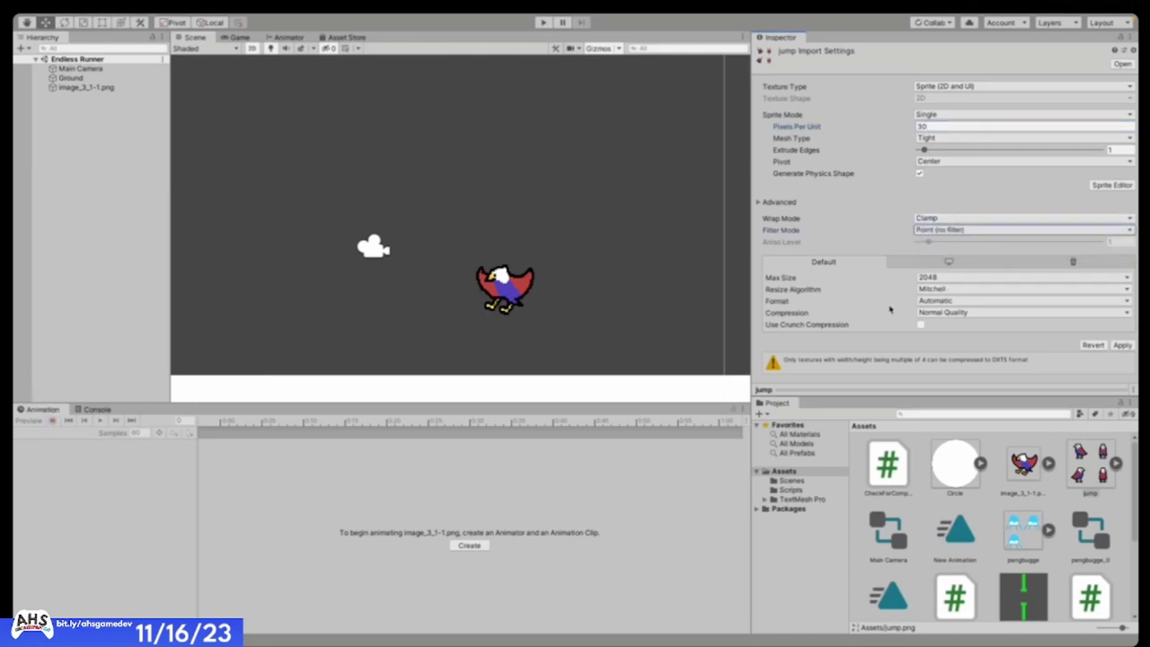
- Expand the jump sheet's texture preview to check its dimensions and set its Max Size to 128
click(838, 388)
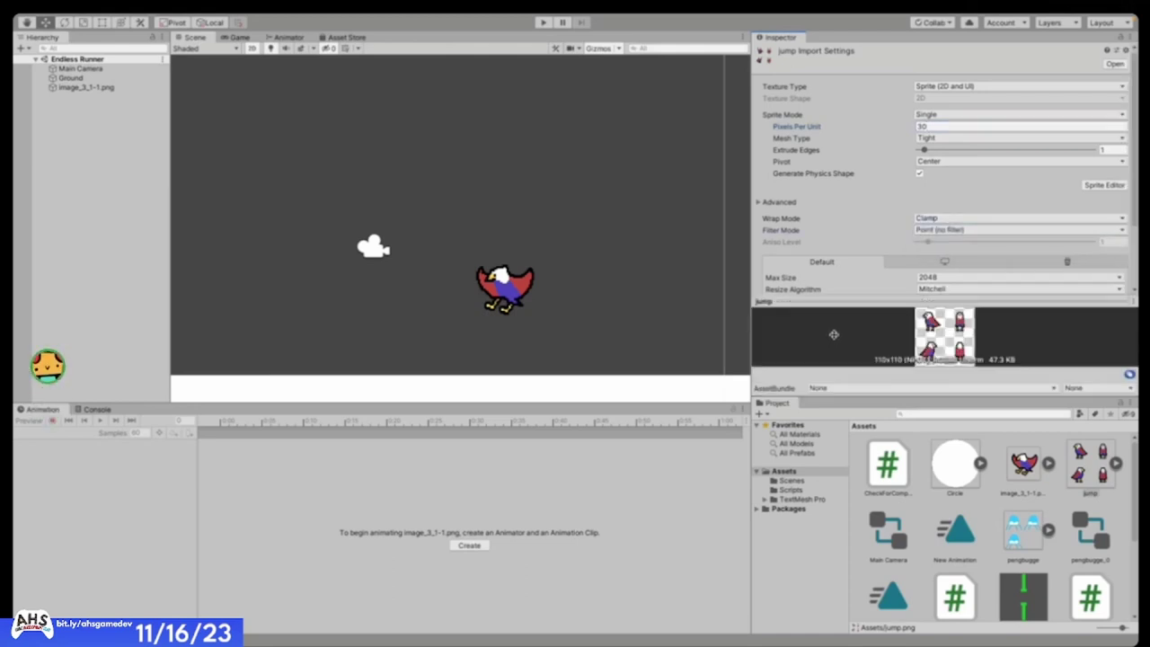
scroll(857, 273, down, 3)
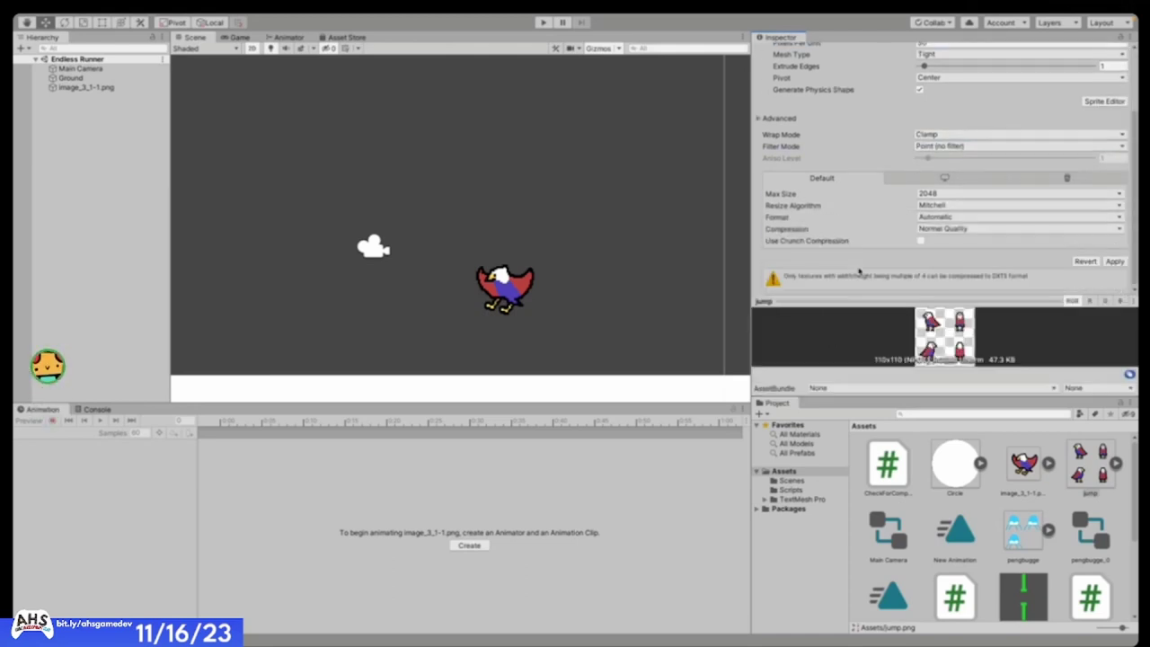
click(971, 194)
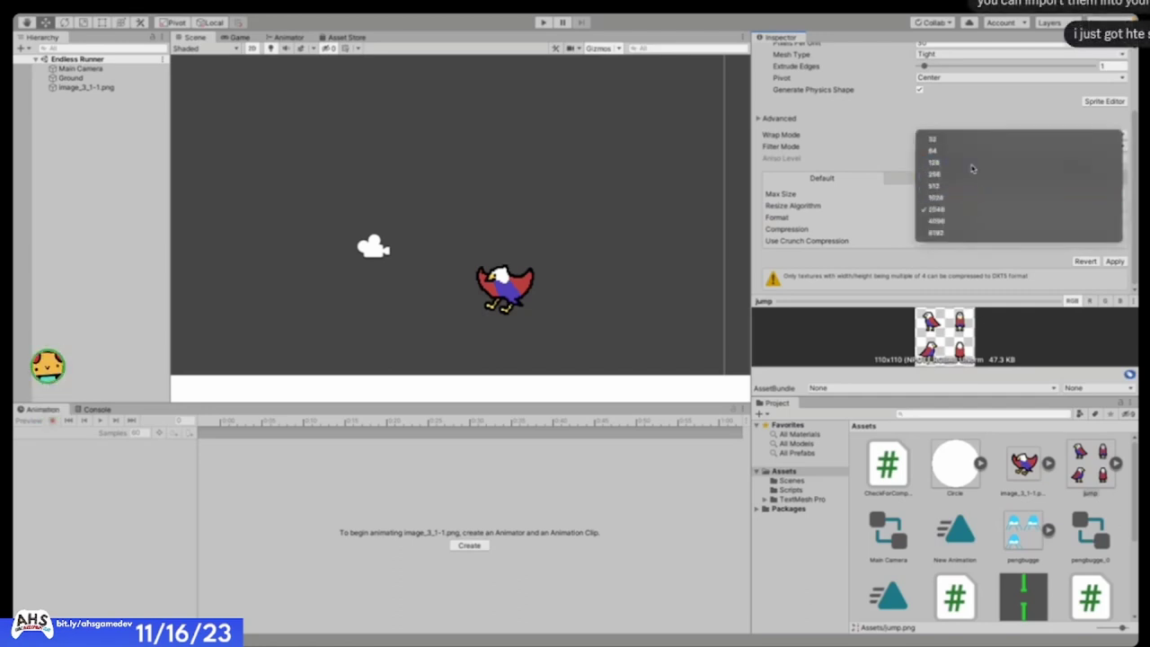
click(972, 164)
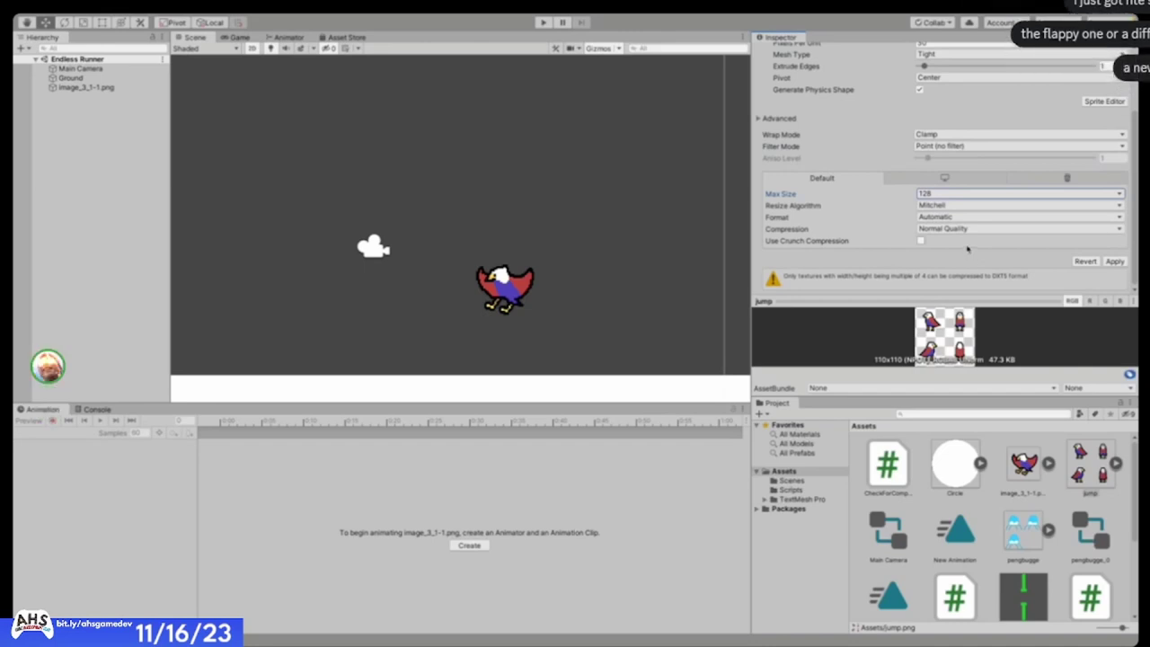
- Set the jump sprite sheet's Compression to None and apply the import settings
click(963, 229)
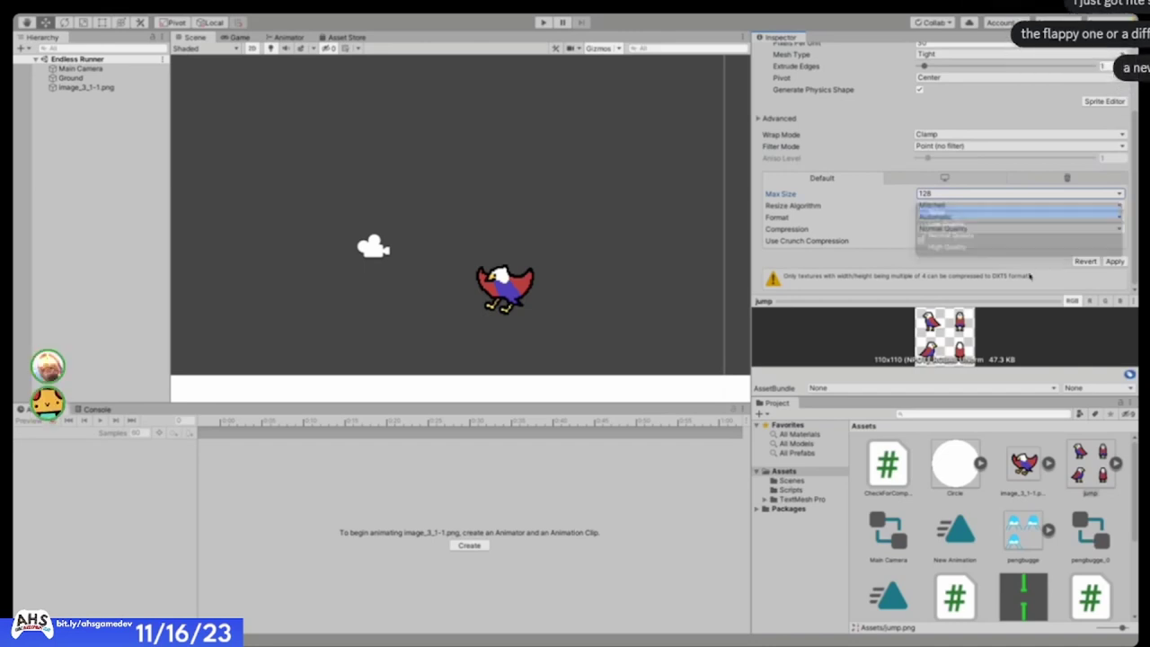
click(960, 209)
scroll(1078, 269, up, 3)
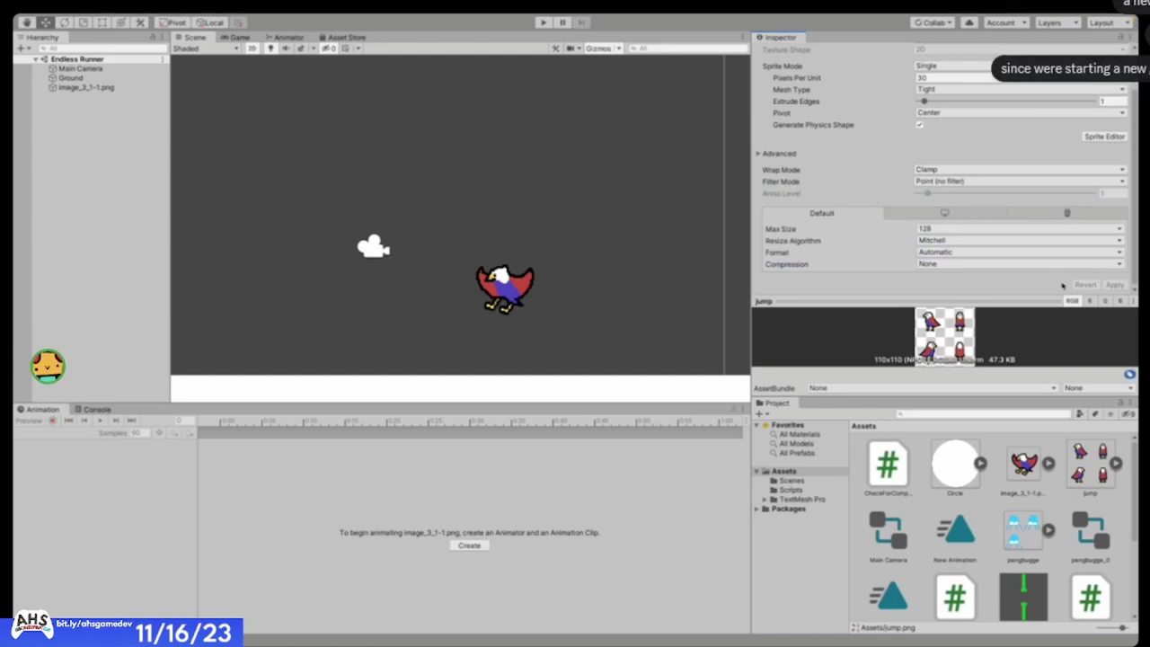
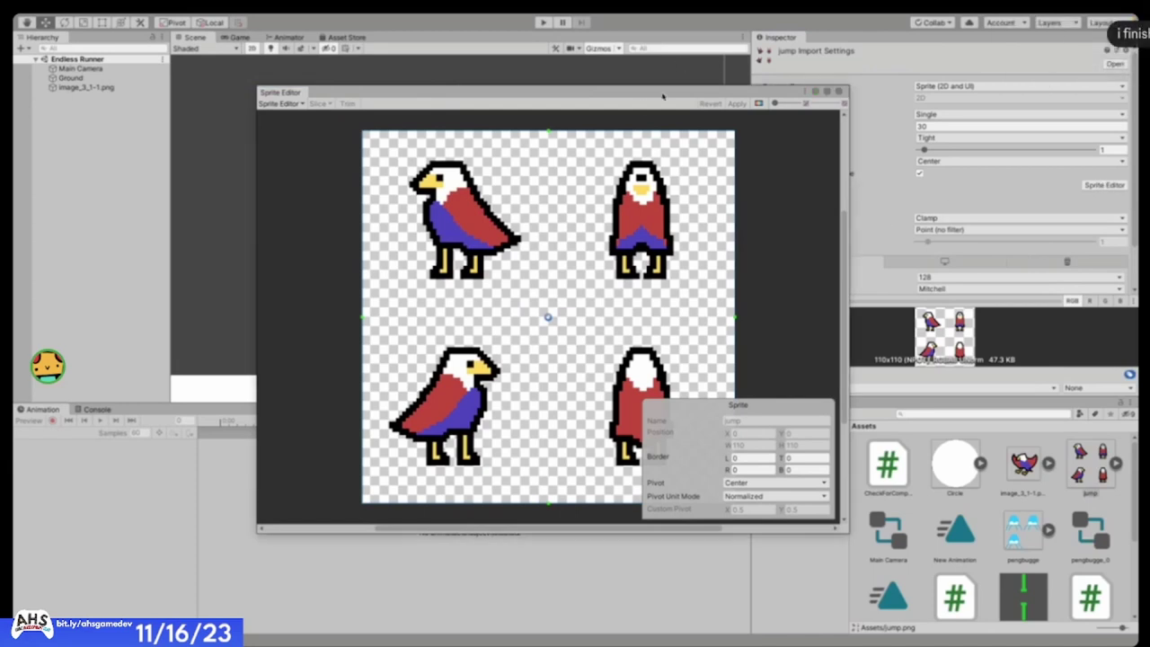
- Examine the jump sprite sheet's four eagle frames in the Sprite Editor and close the editor
drag(638, 96, 622, 149)
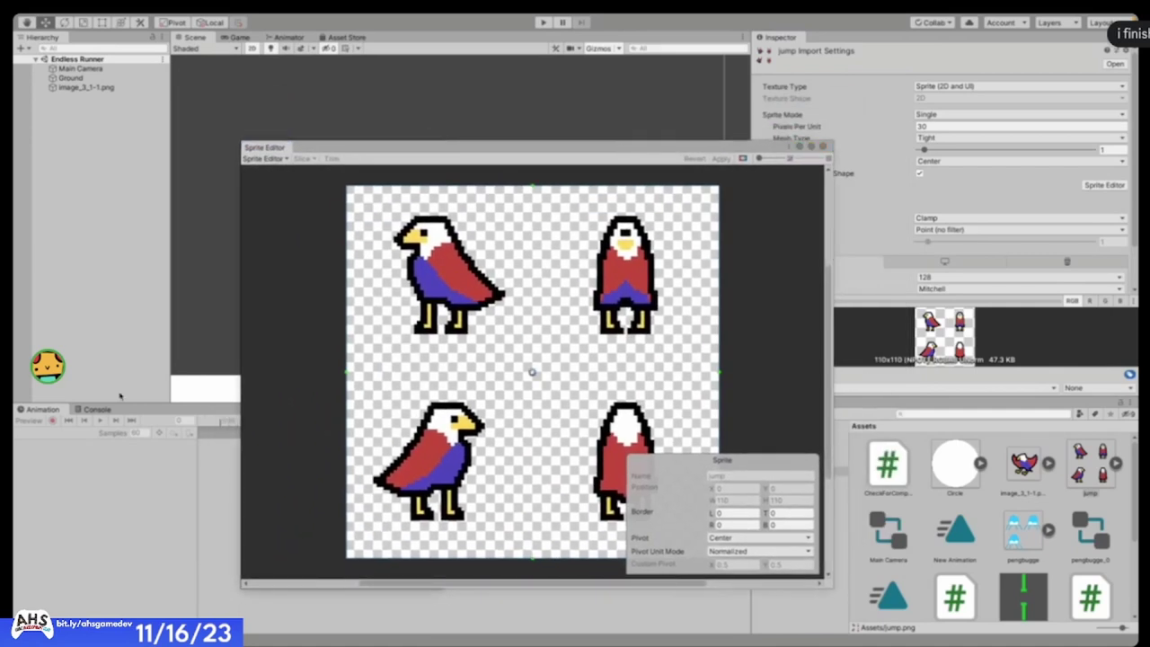
scroll(624, 234, up, 5)
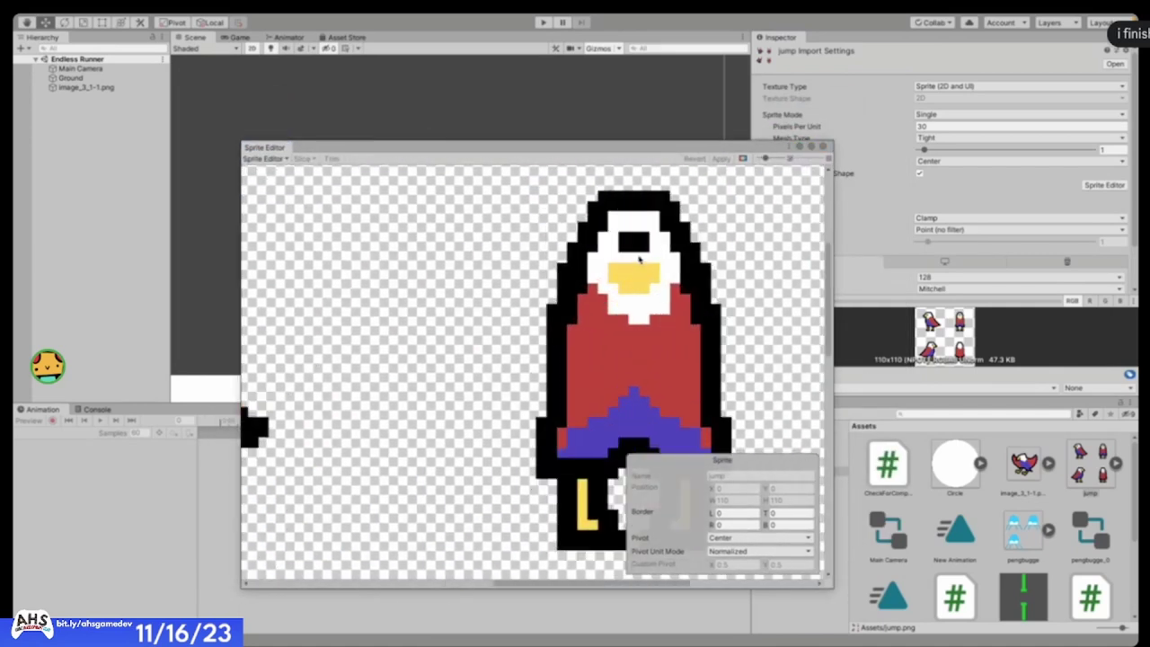
scroll(638, 260, down, 5)
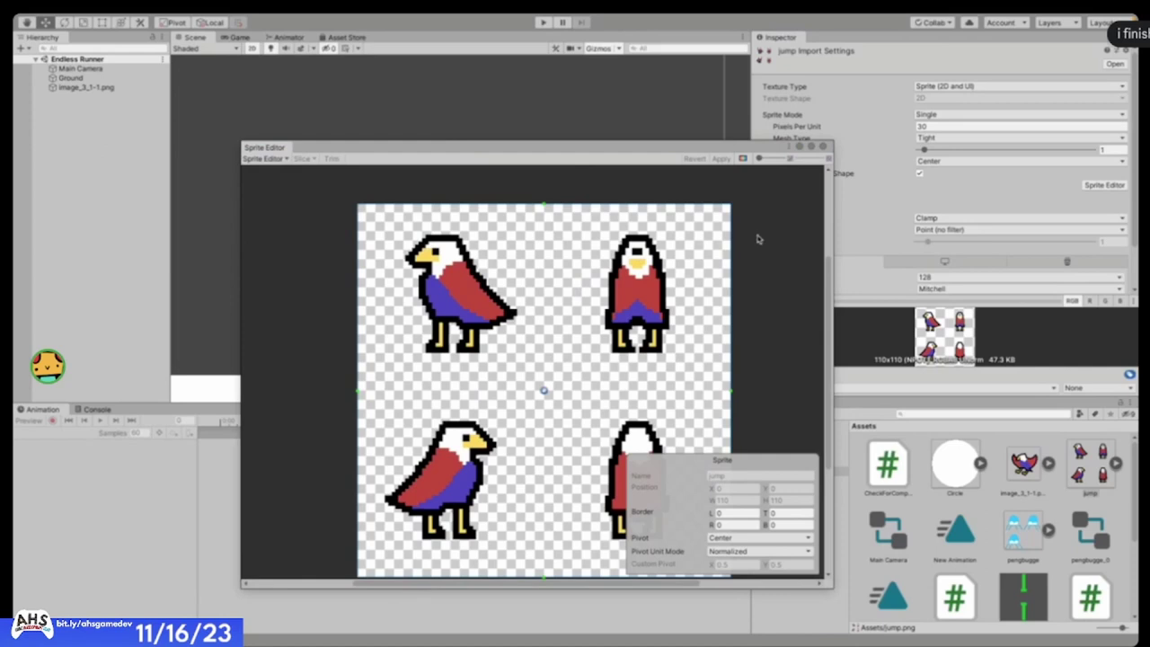
click(281, 160)
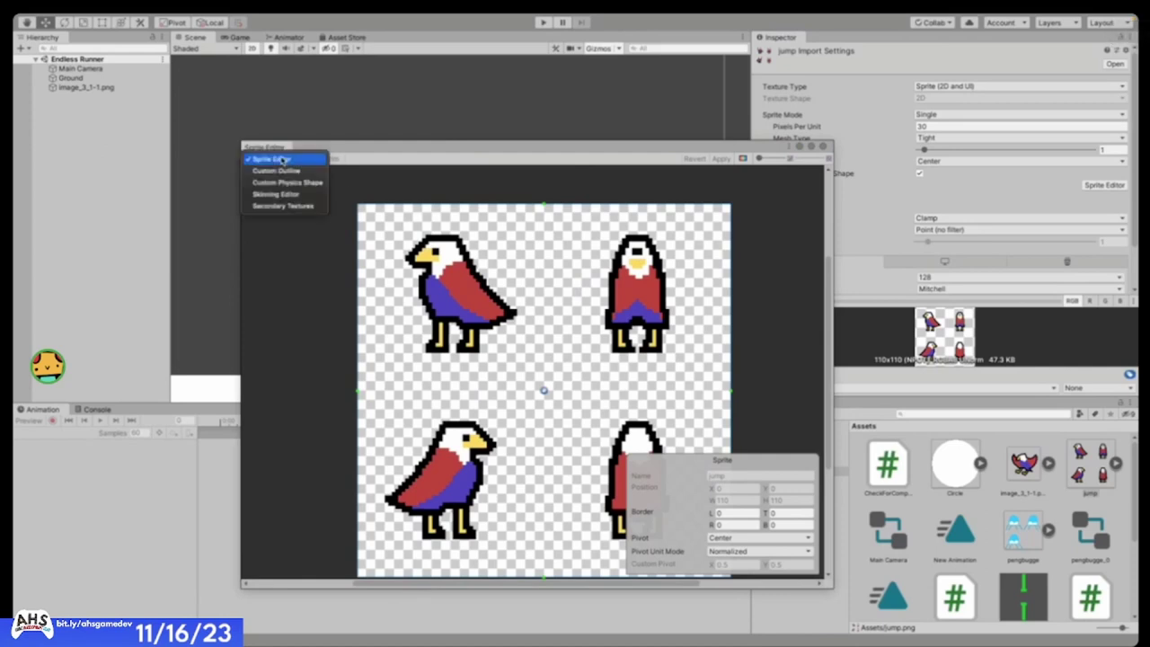
click(280, 160)
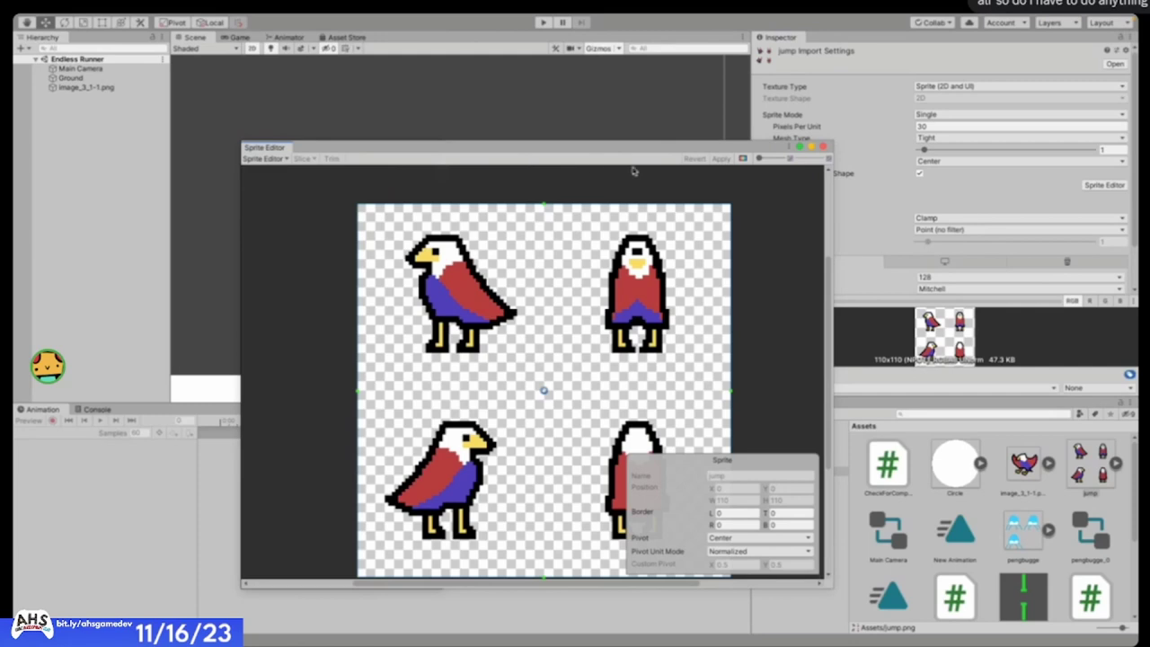
drag(774, 150, 712, 150)
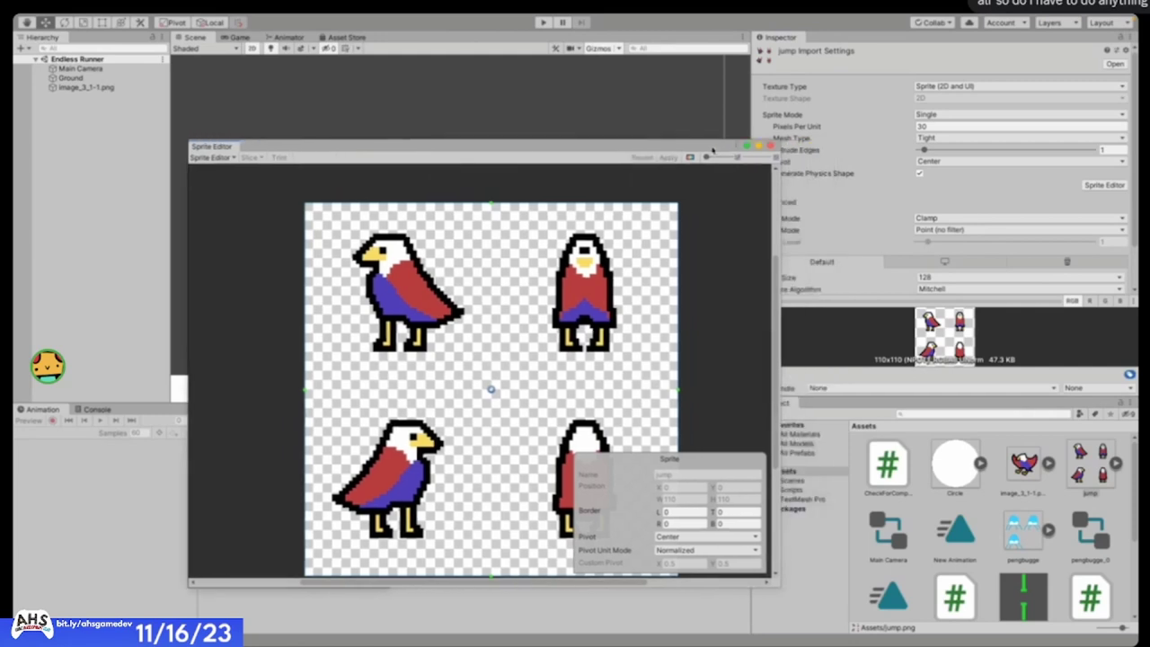
click(770, 146)
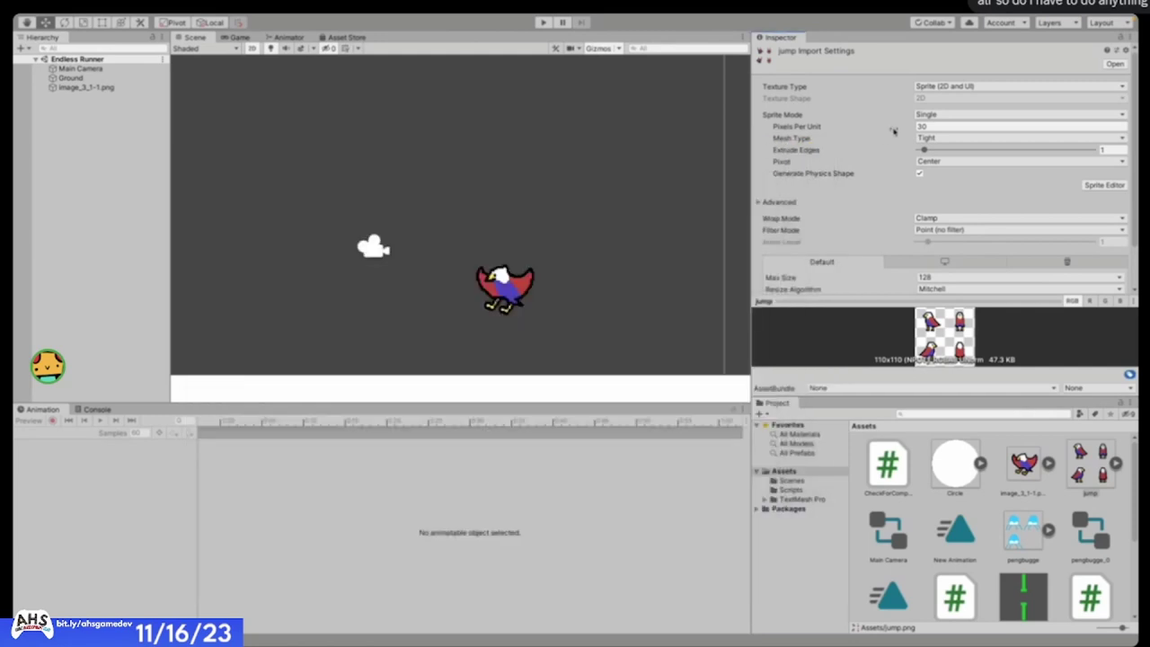
- Set the jump sprite sheet's Sprite Mode to Multiple and open the sheet in the Sprite Editor
click(935, 115)
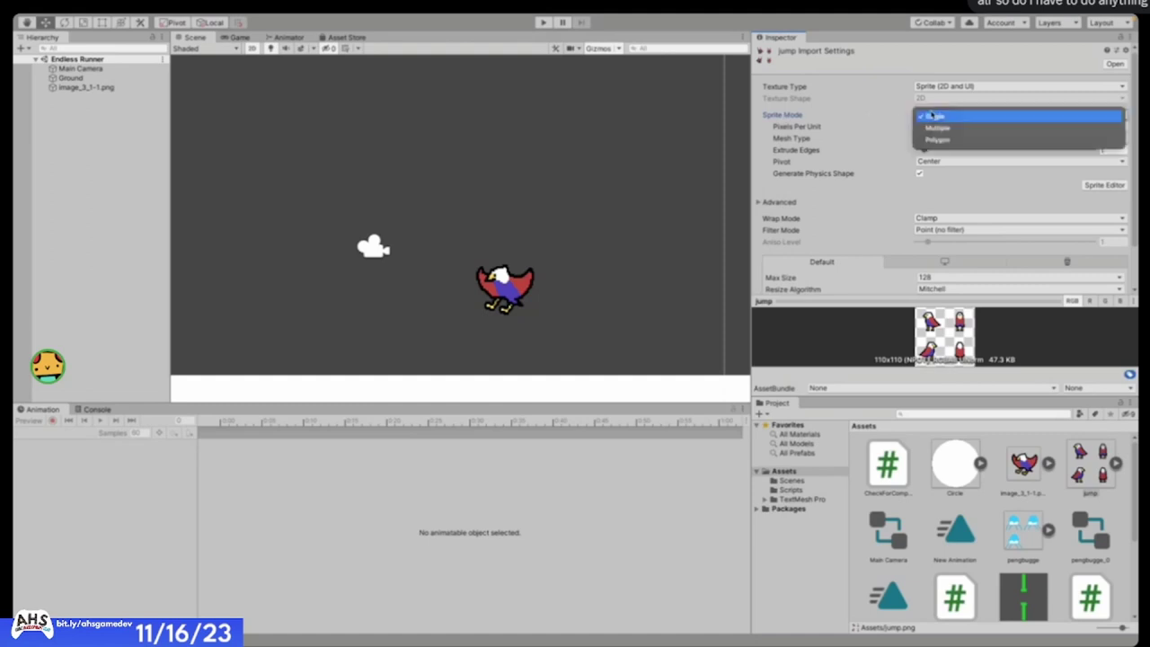
click(937, 128)
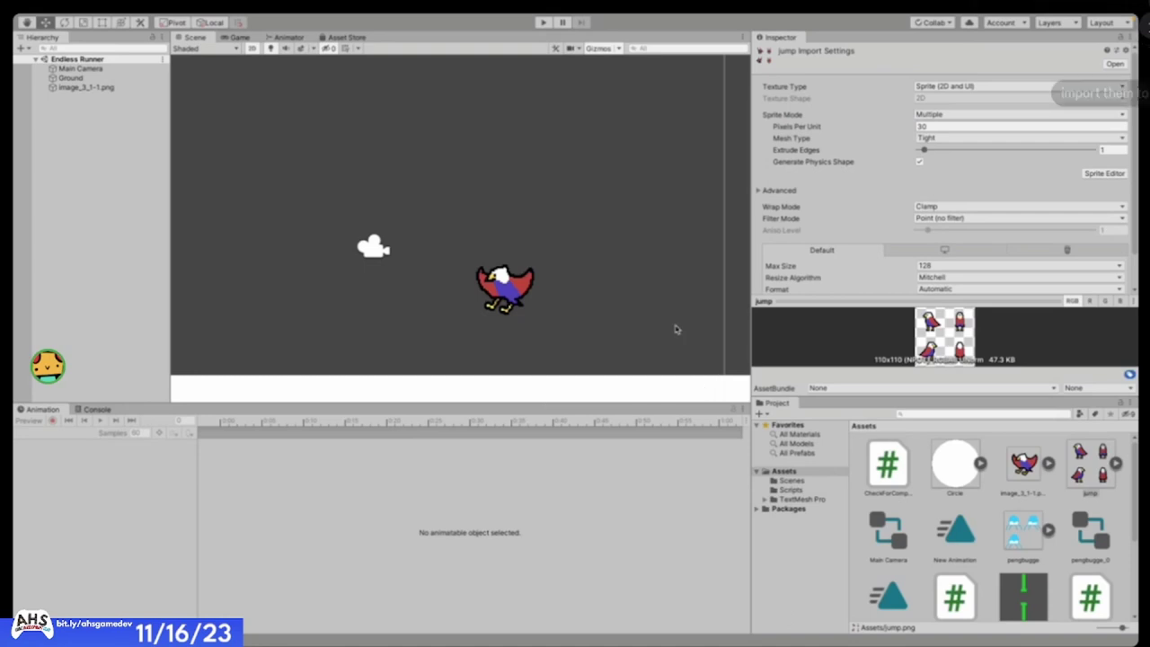
scroll(676, 328, down, 2)
scroll(676, 329, down, 3)
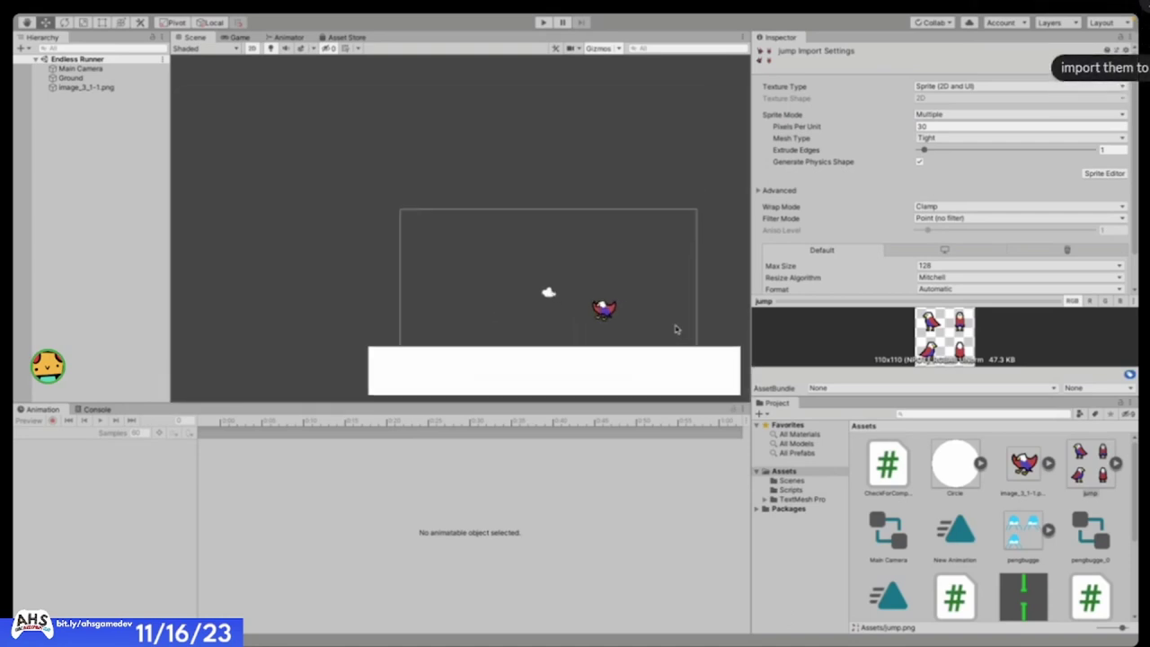
scroll(676, 329, up, 1)
scroll(692, 392, up, 2)
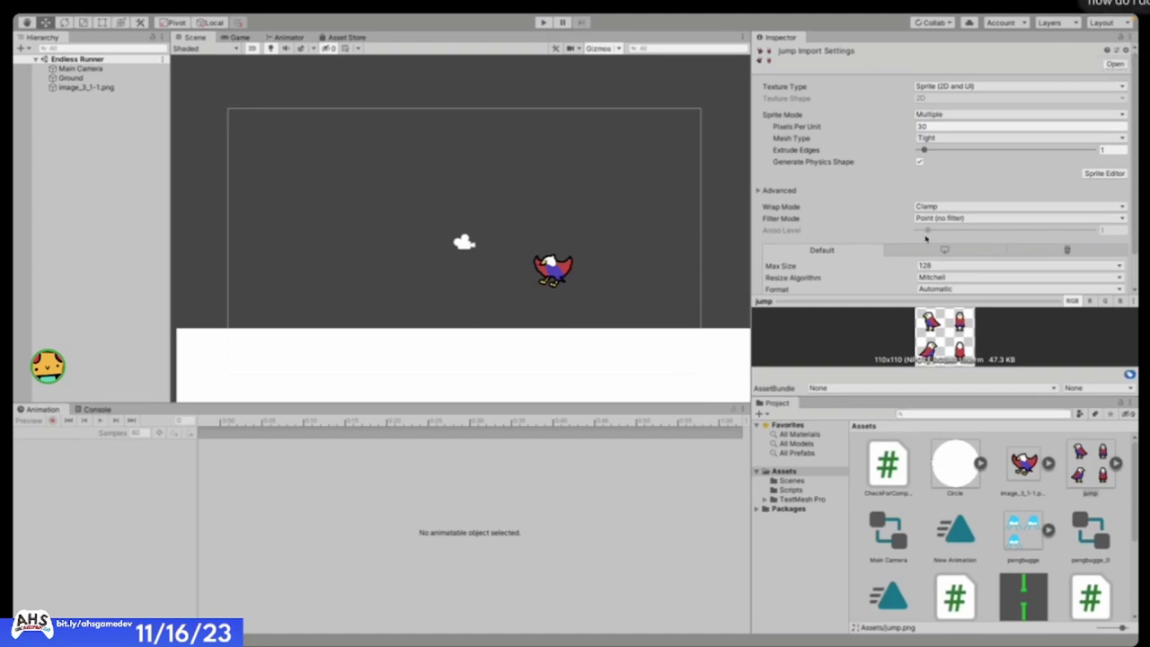
scroll(929, 255, down, 2)
scroll(929, 255, up, 2)
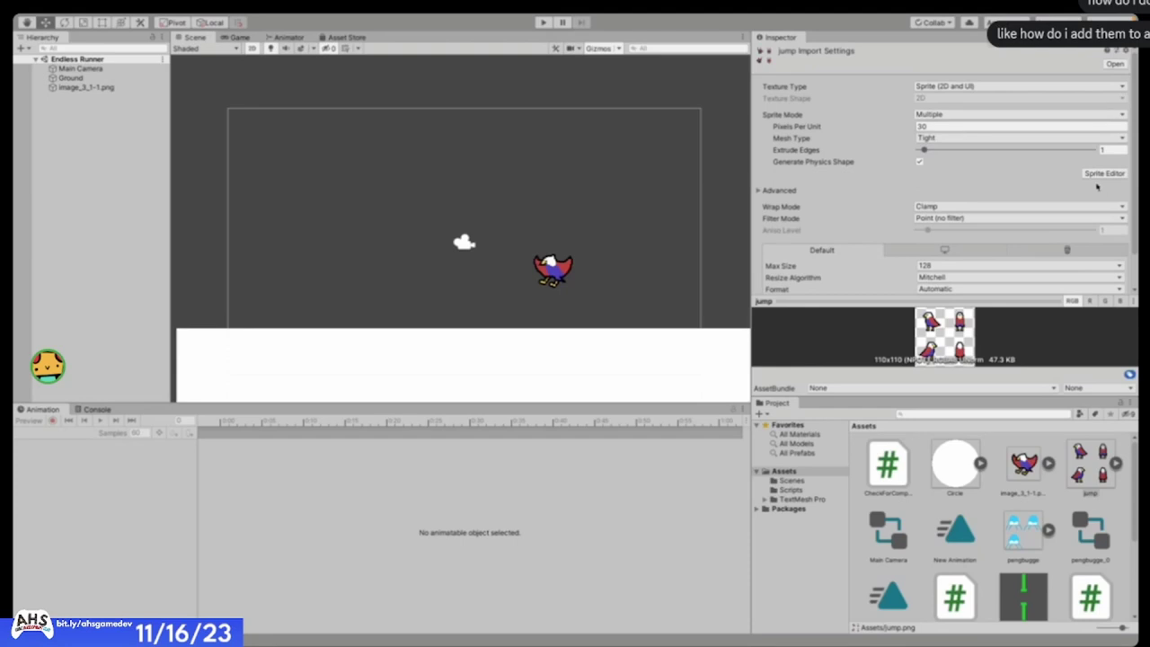
scroll(1100, 235, down, 2)
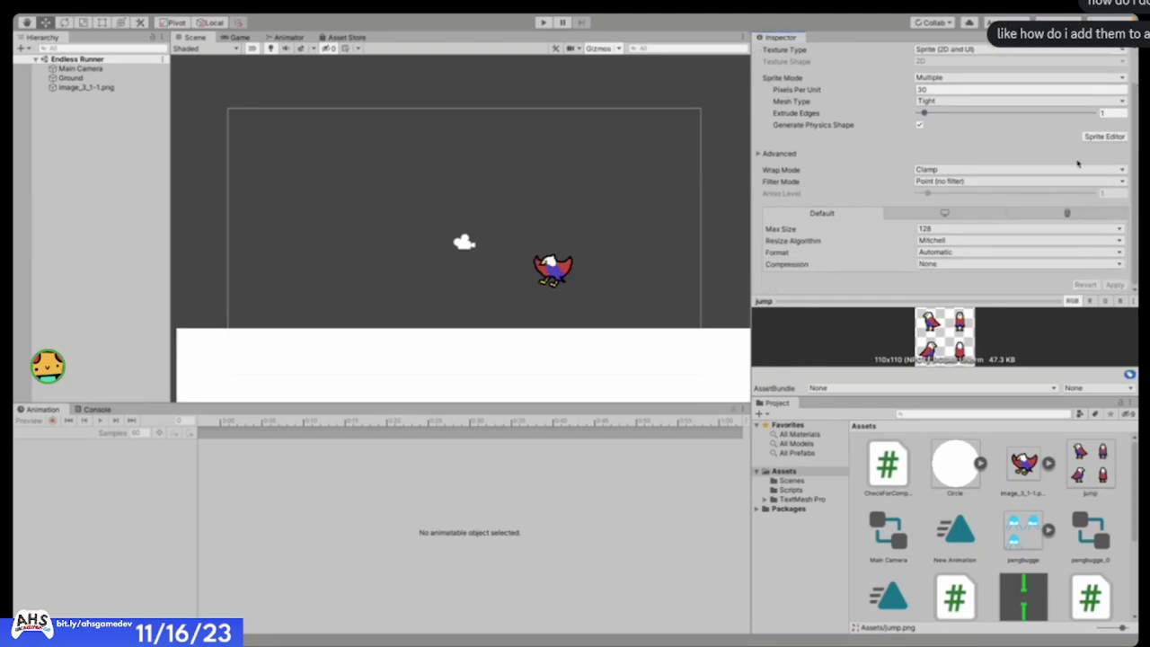
scroll(1088, 178, up, 2)
click(1103, 173)
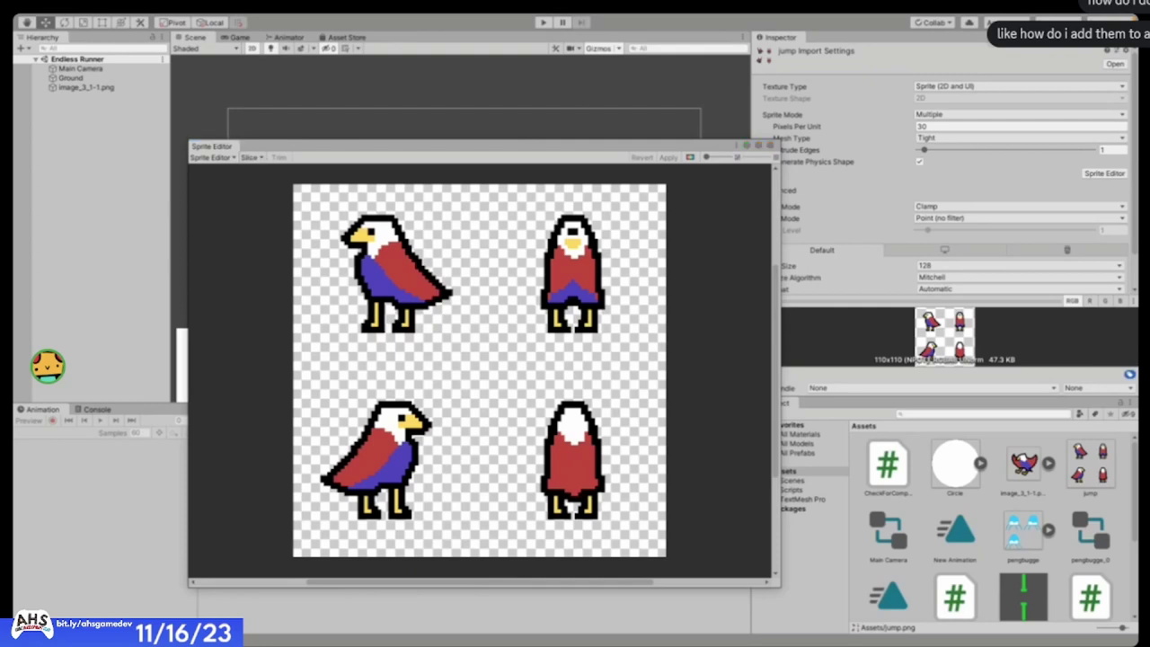
- Slice the jump sprite sheet using the Automatic type with a Center pivot and the Delete Existing method
click(253, 157)
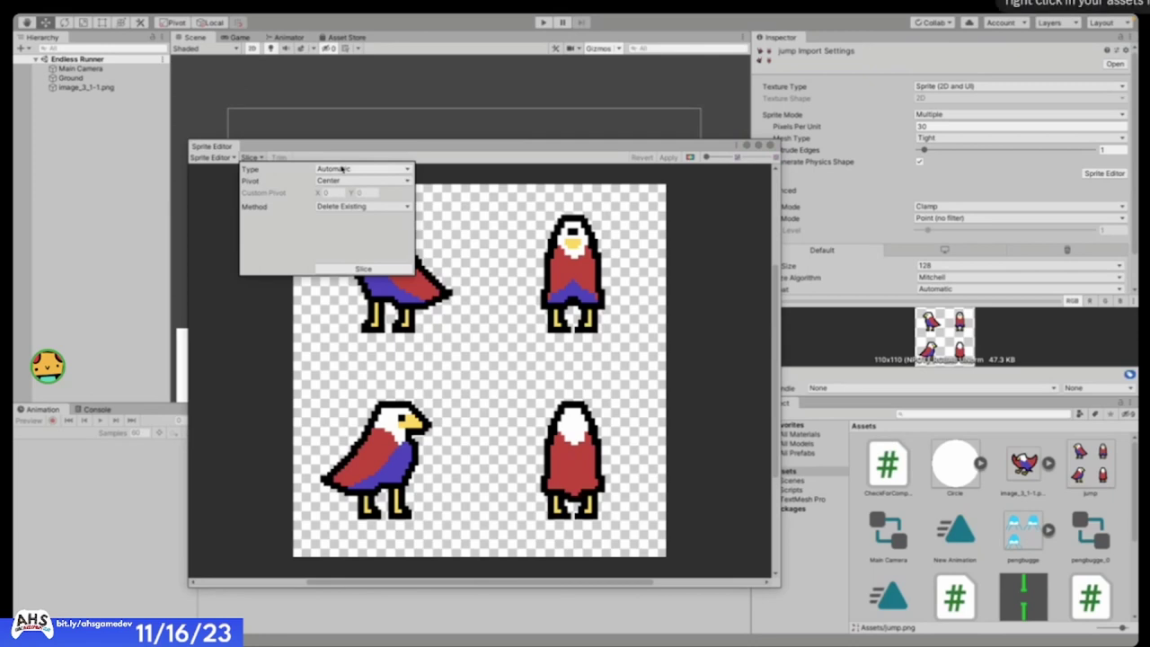
click(342, 168)
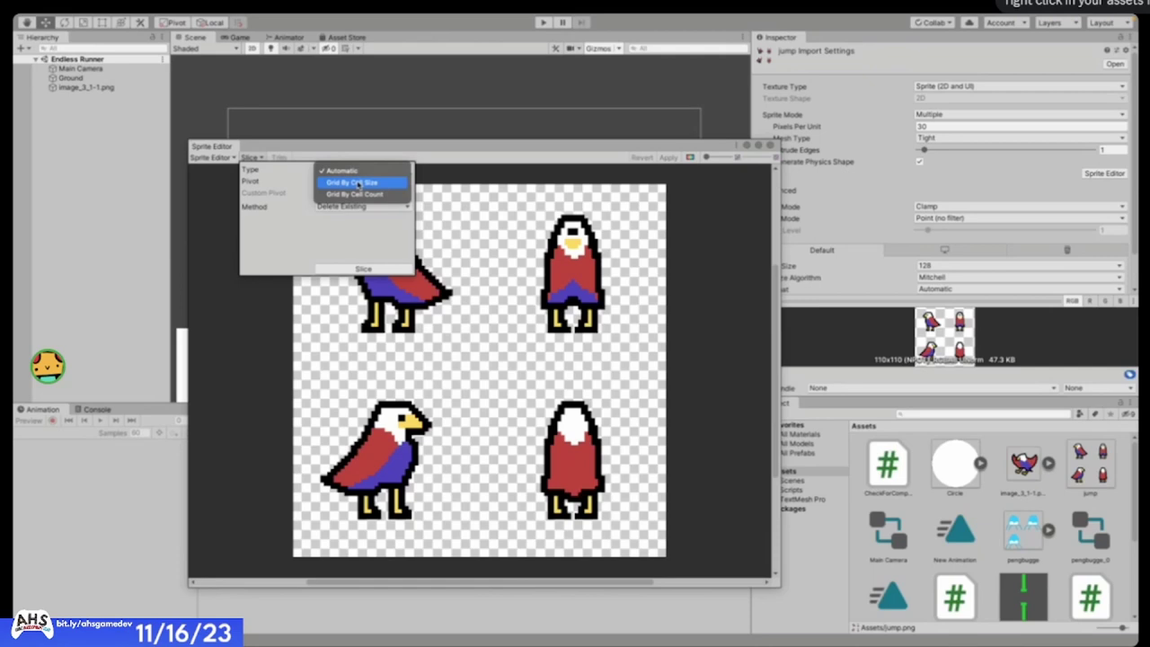
click(354, 176)
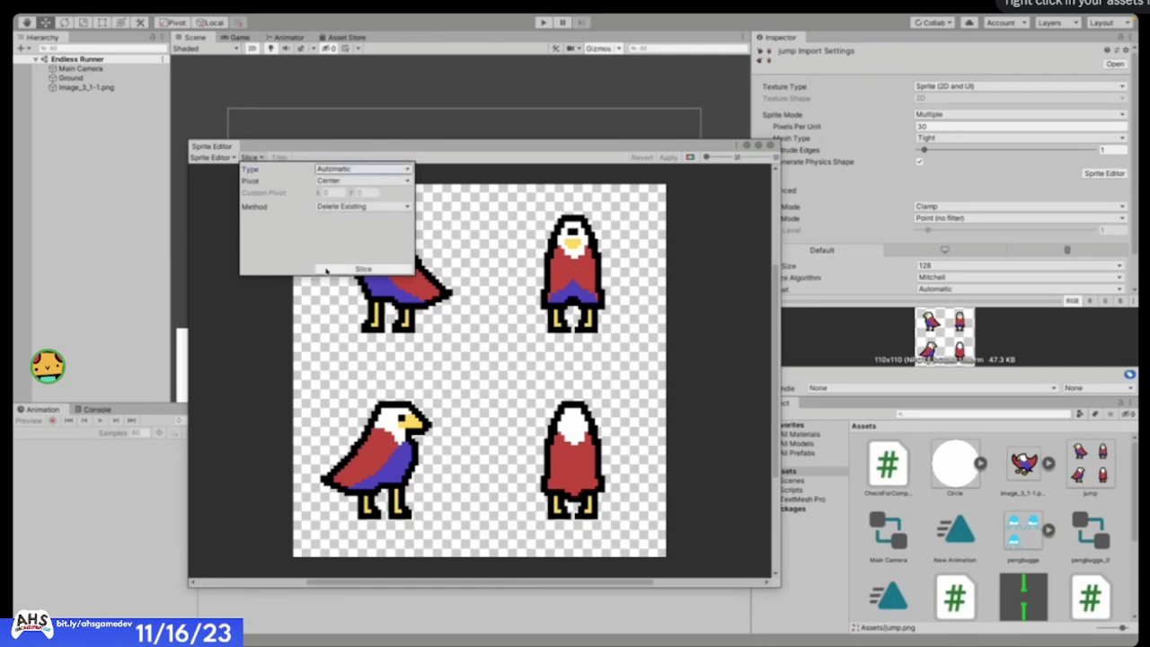
click(326, 270)
click(286, 332)
- Examine the automatic slice bounds around each of the four eagle frames
click(384, 300)
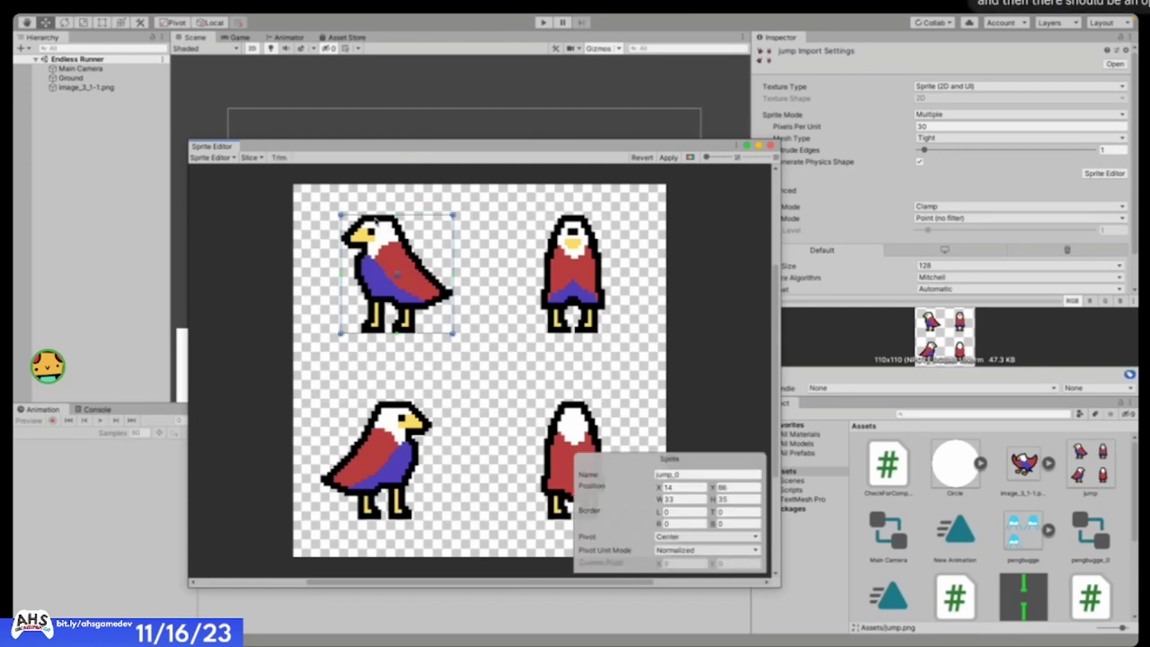
scroll(398, 273, up, 2)
scroll(409, 274, up, 3)
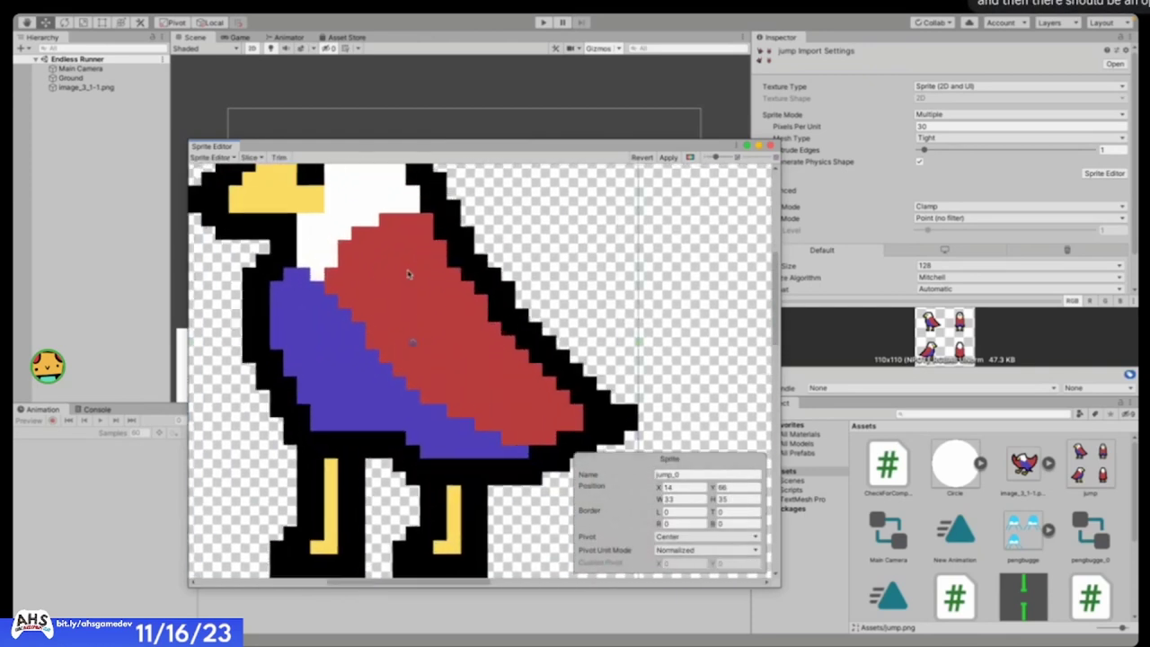
scroll(409, 274, down, 5)
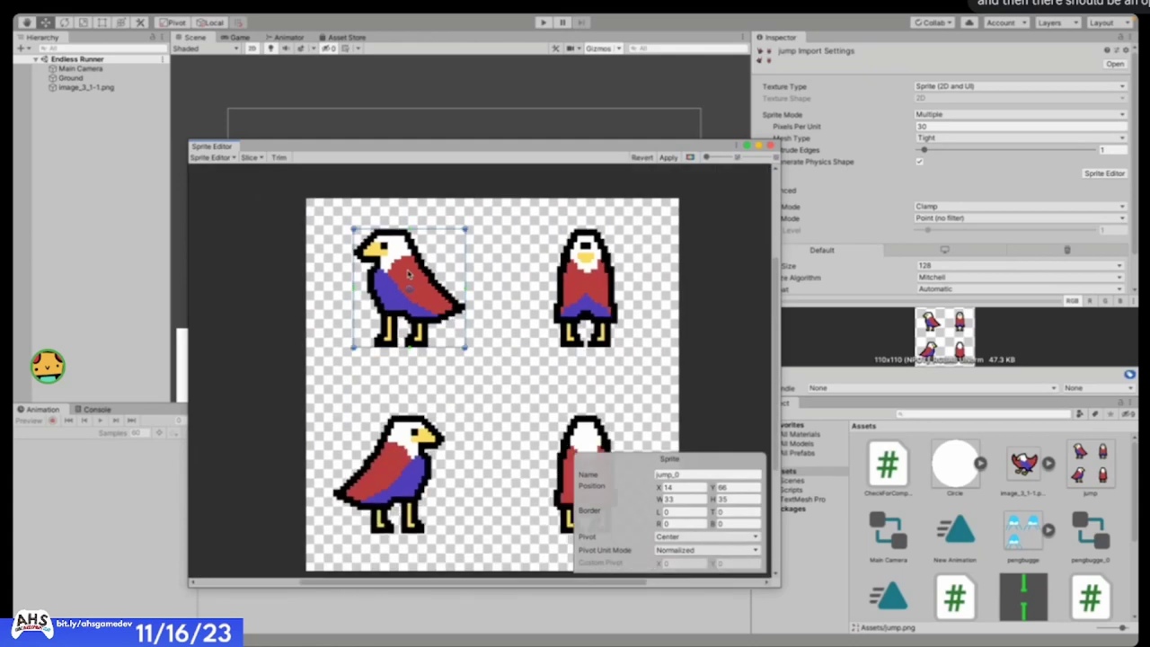
click(593, 278)
click(398, 485)
click(572, 441)
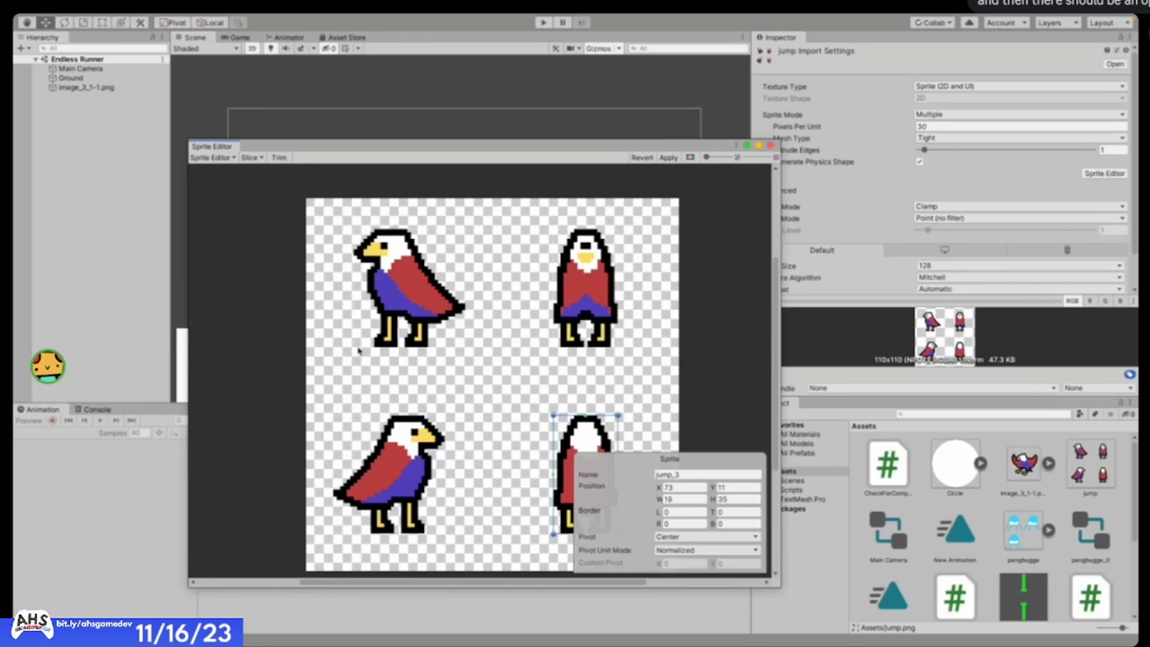
- Reslice the jump sheet using Grid By Cell Size with a pixel size of 55 by 55
click(252, 157)
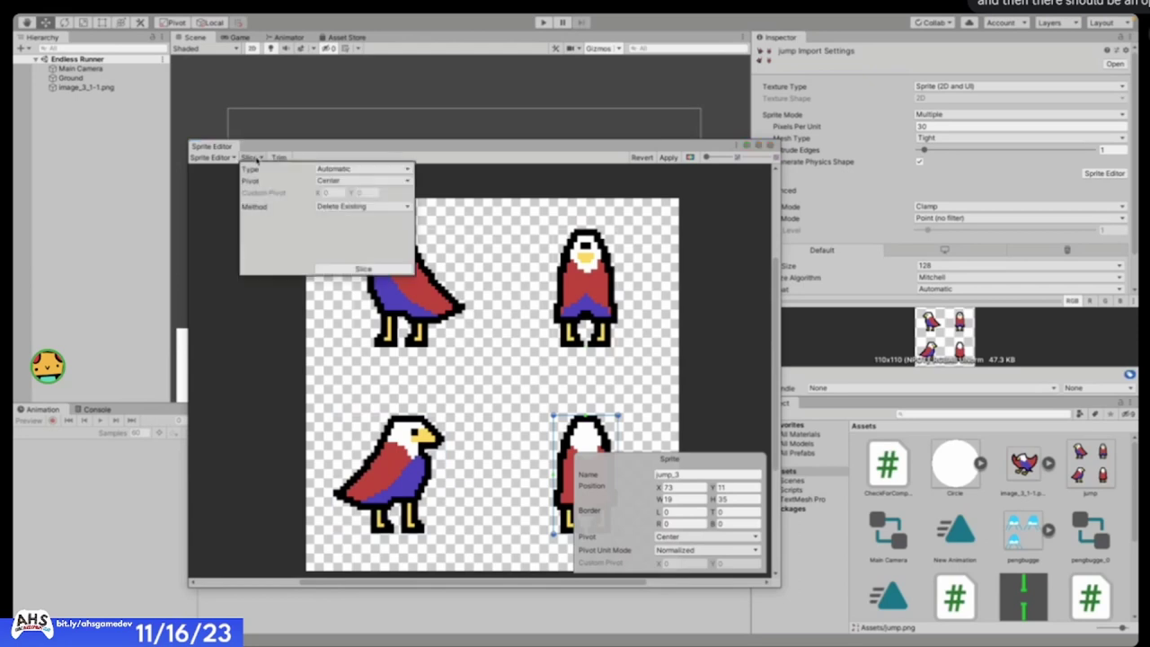
click(335, 169)
click(338, 182)
click(330, 180)
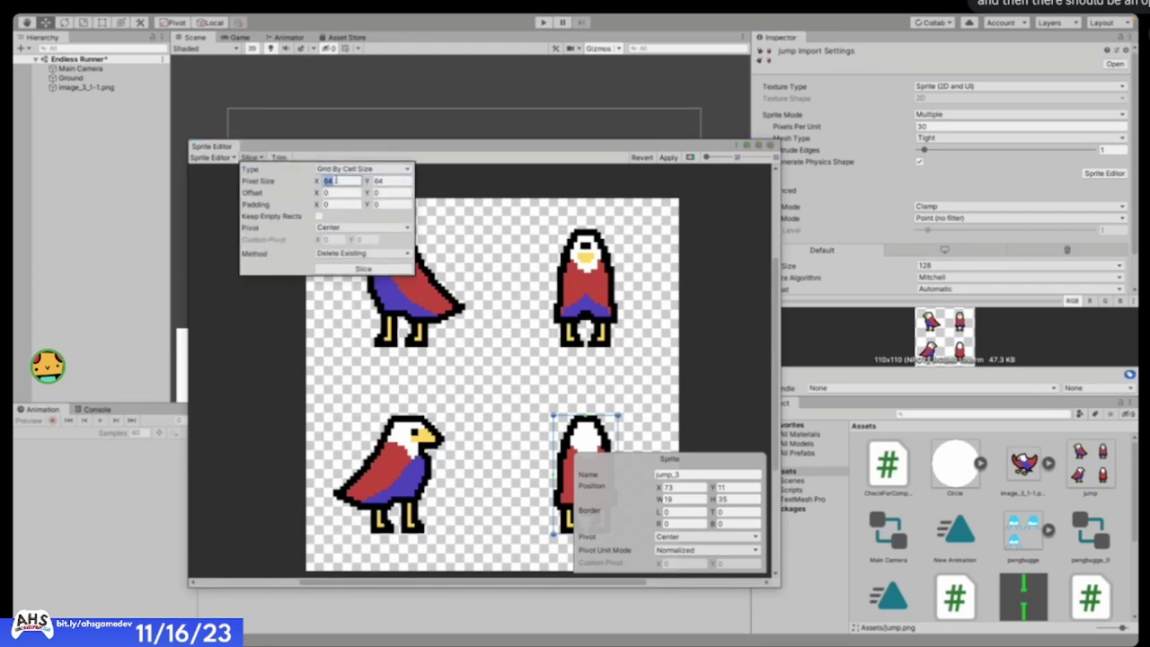
text(55)
key(Tab)
text(55)
click(363, 268)
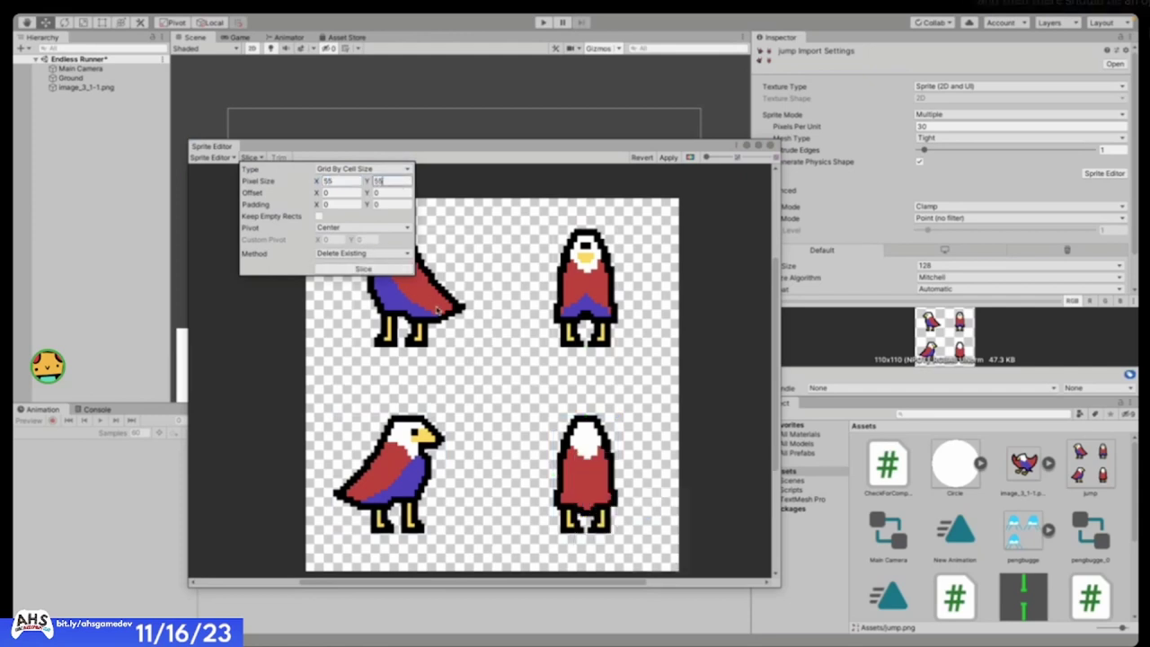
- Check the grid-sliced eagle frames, apply the slicing and close the Sprite Editor
click(566, 303)
click(430, 423)
click(537, 439)
click(764, 353)
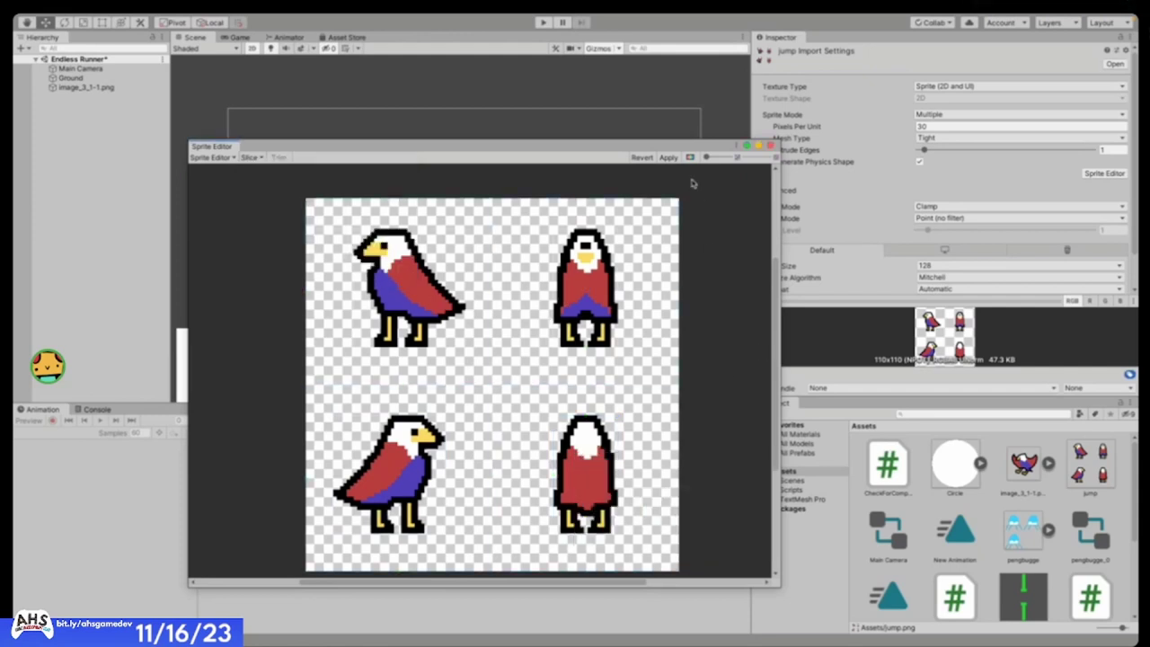
click(669, 158)
click(770, 146)
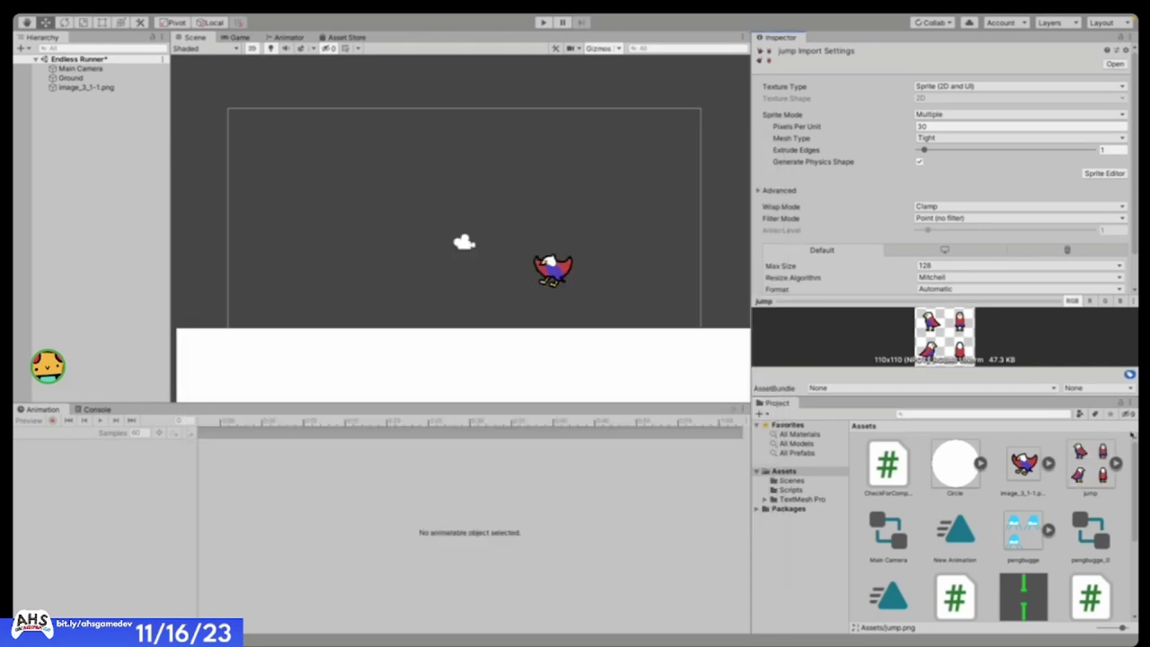
- Expand the jump sheet's sliced sprites, place jump_0 in the scene beside the flying eagle and undo the placement
click(1116, 463)
click(1116, 462)
click(1116, 463)
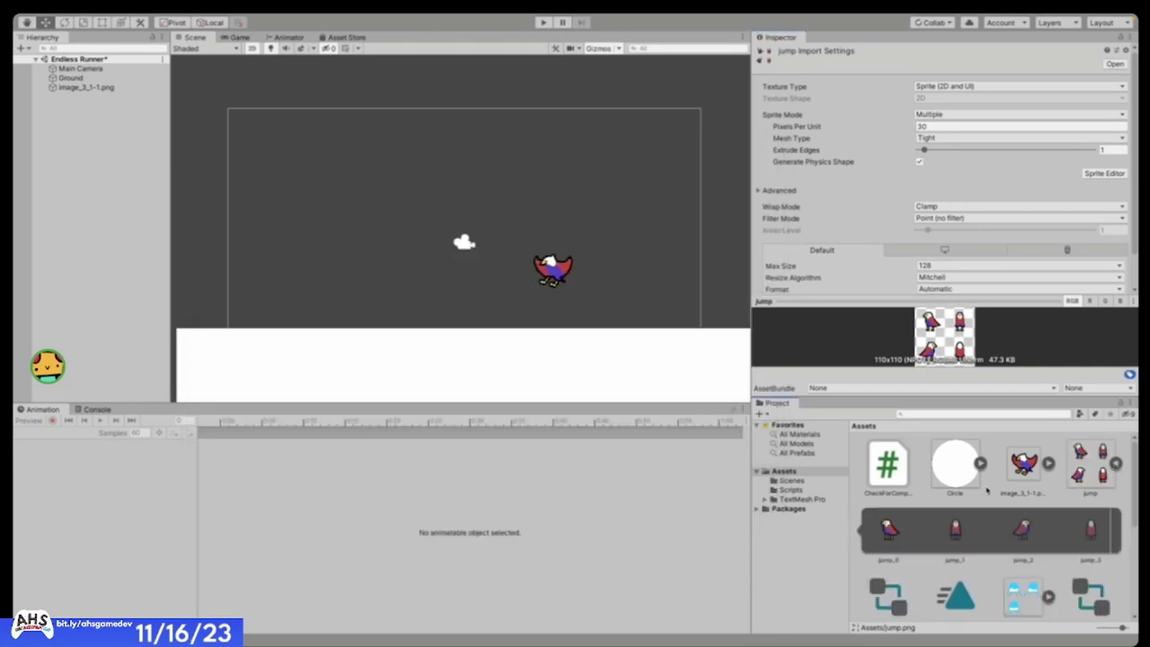
drag(900, 528, 613, 248)
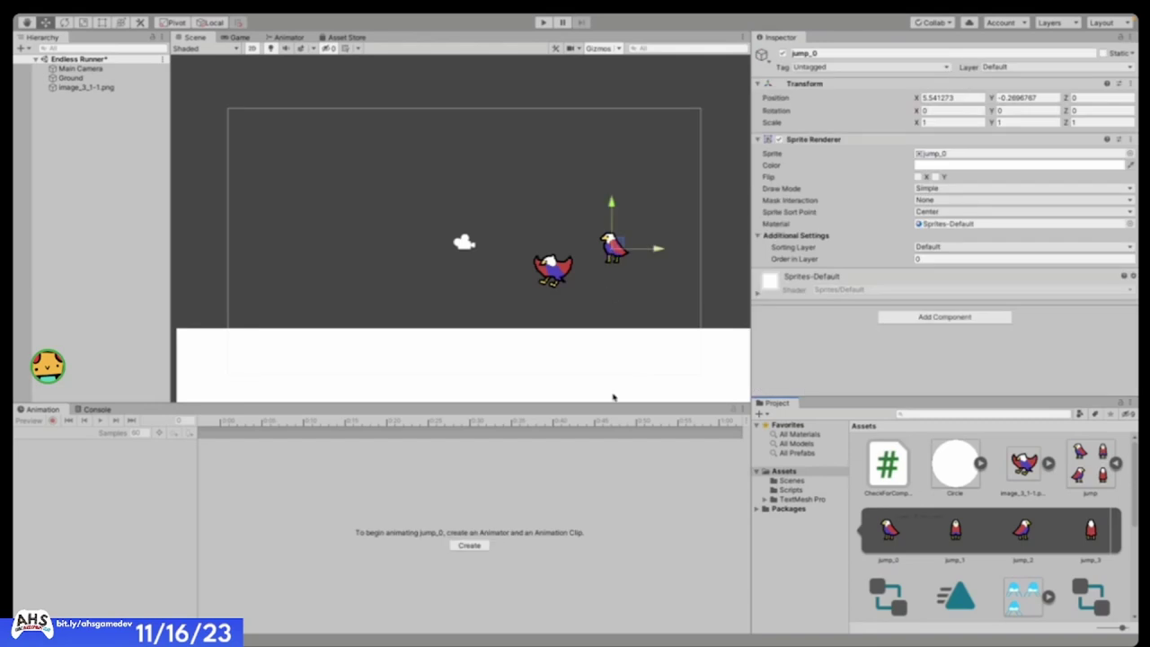
key(ctrl+z)
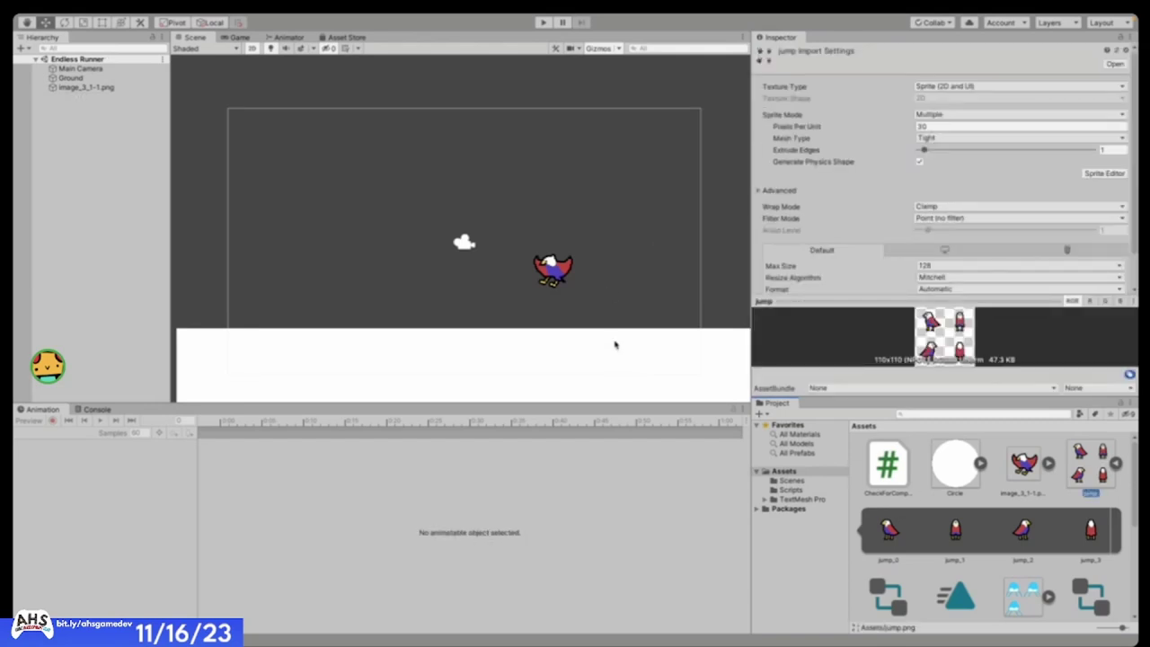
scroll(671, 341, up, 2)
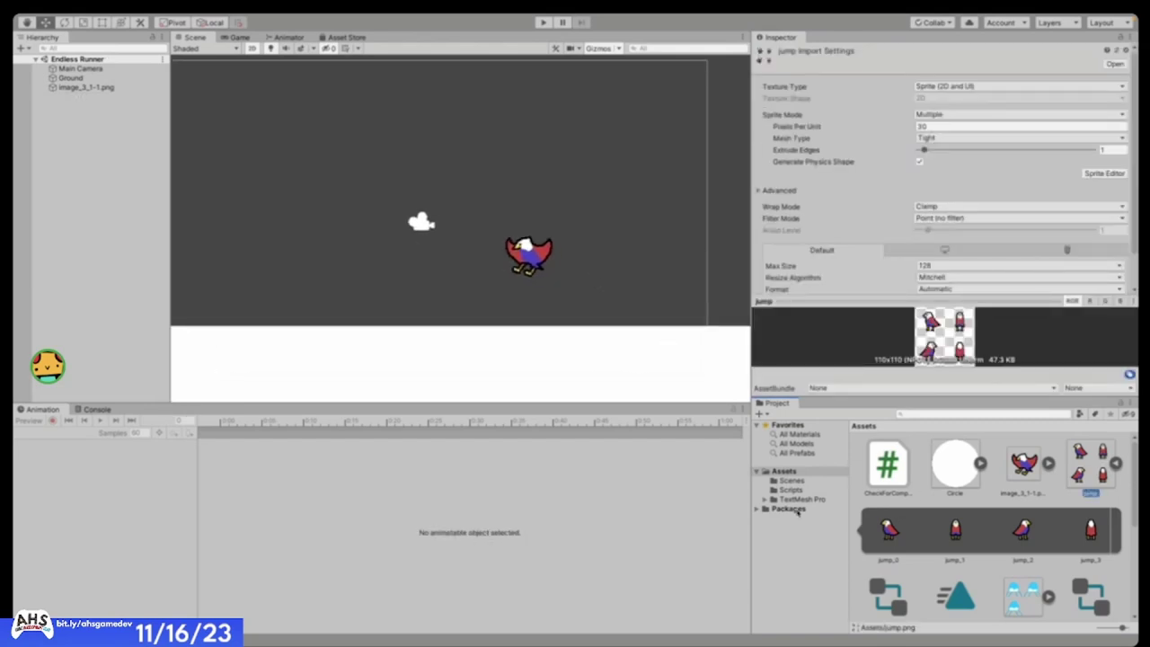
- Select the run sprite sheet in the Assets folder and set its Pixels Per Unit to 30
scroll(1090, 490, down, 3)
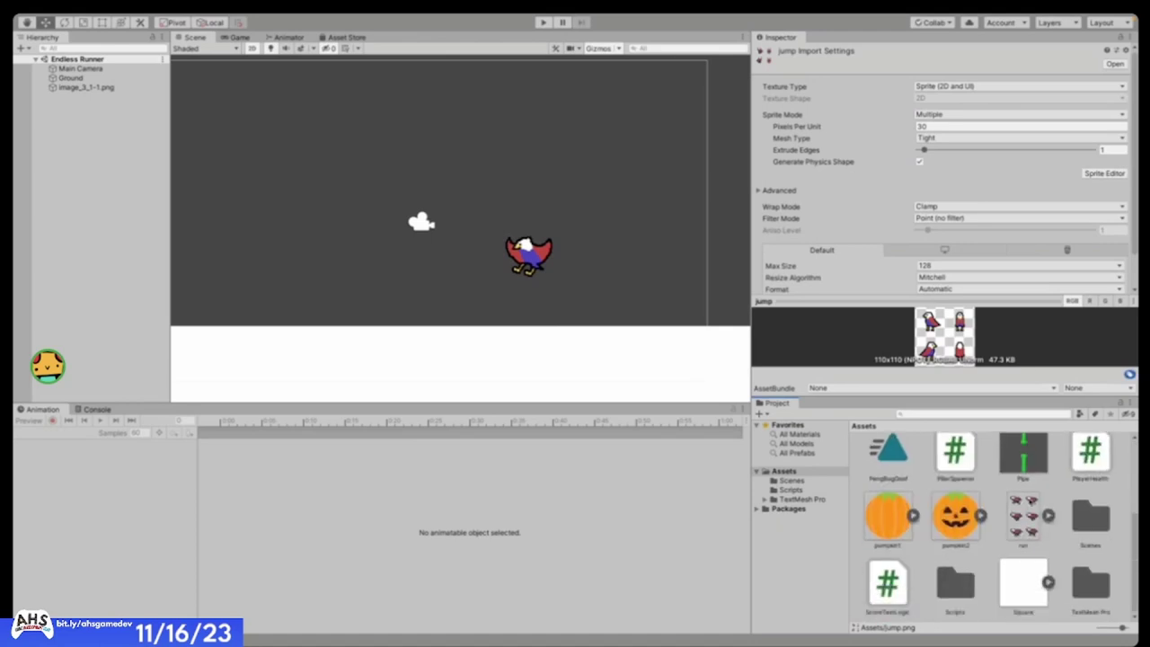
click(1023, 516)
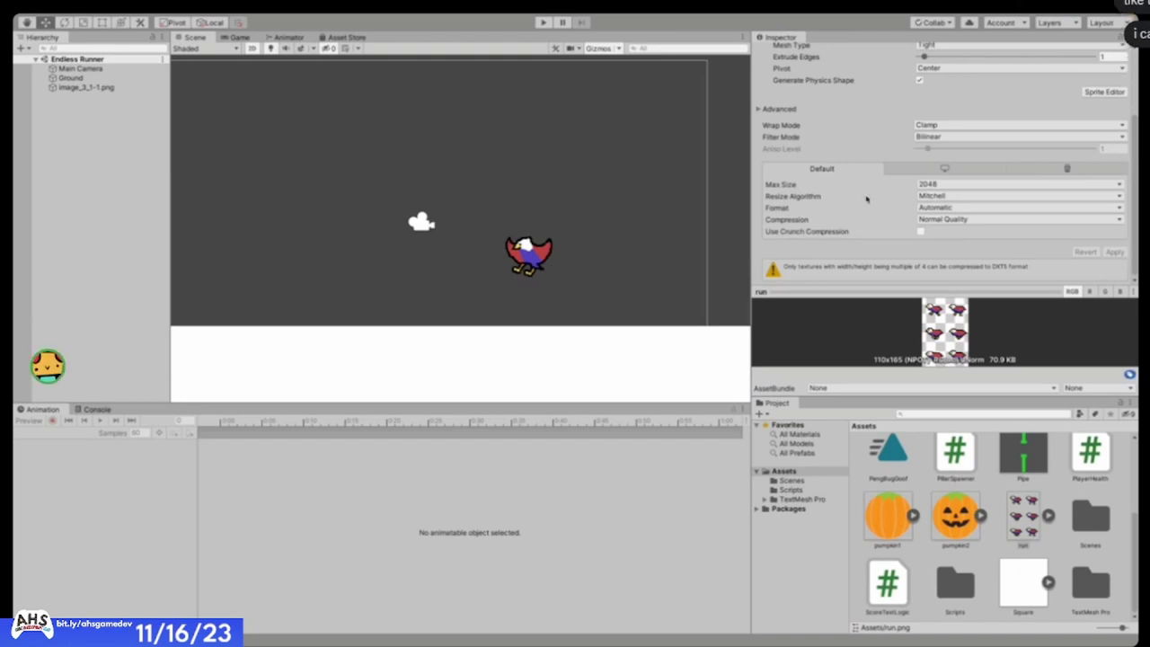
scroll(890, 169, up, 3)
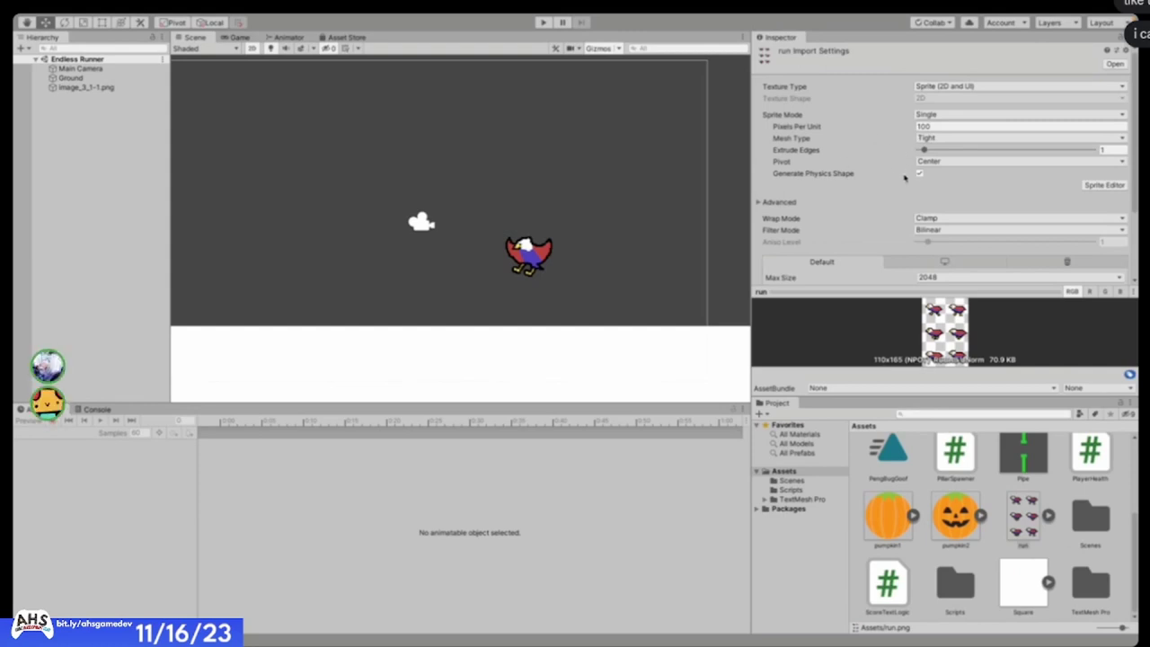
click(934, 129)
scroll(952, 499, up, 2)
scroll(952, 499, down, 2)
scroll(1014, 207, down, 2)
scroll(1006, 199, up, 2)
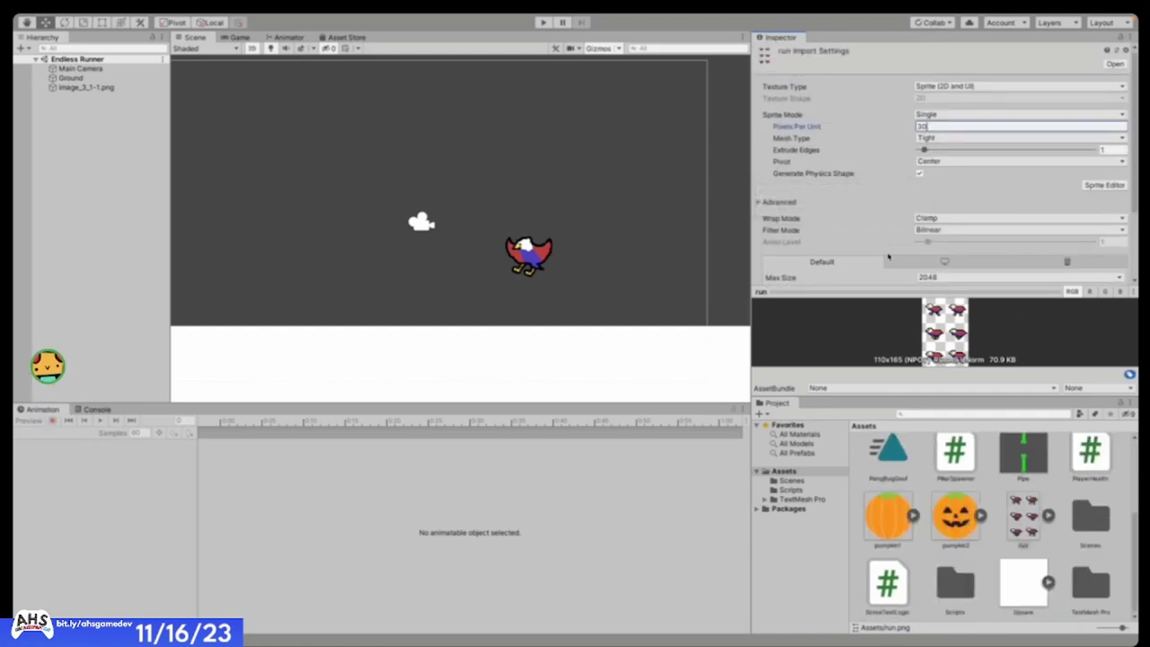
scroll(888, 257, down, 2)
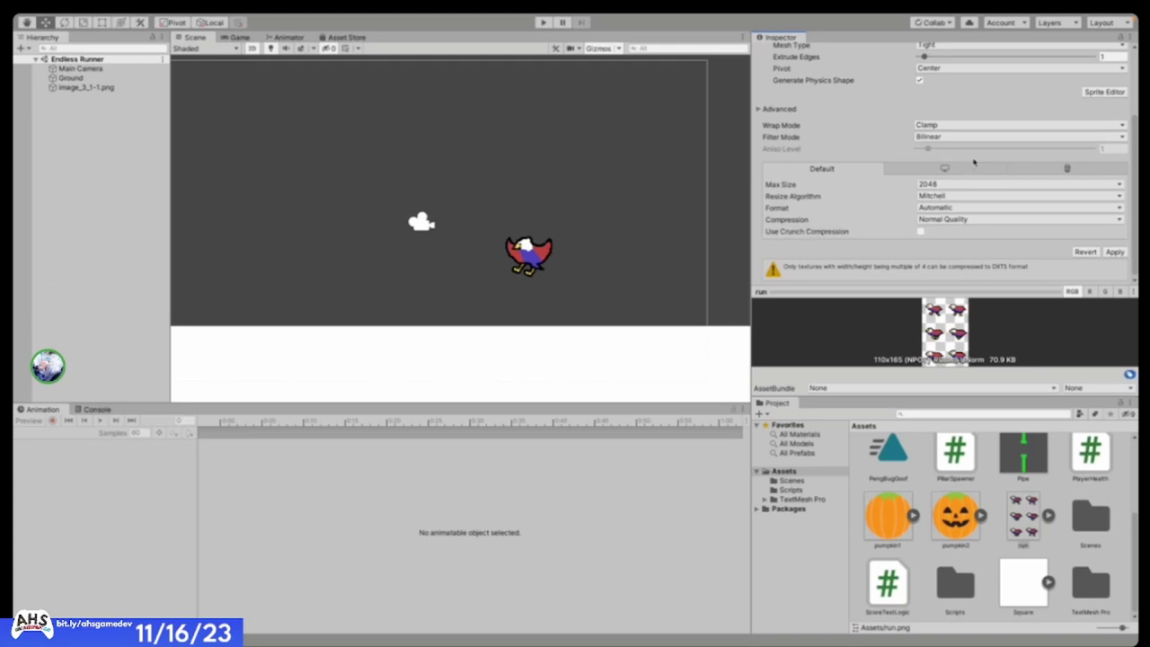
- Set the run sheet's Filter Mode to Point (no filter) and Max Size to 64, and apply the import settings
click(970, 139)
click(949, 130)
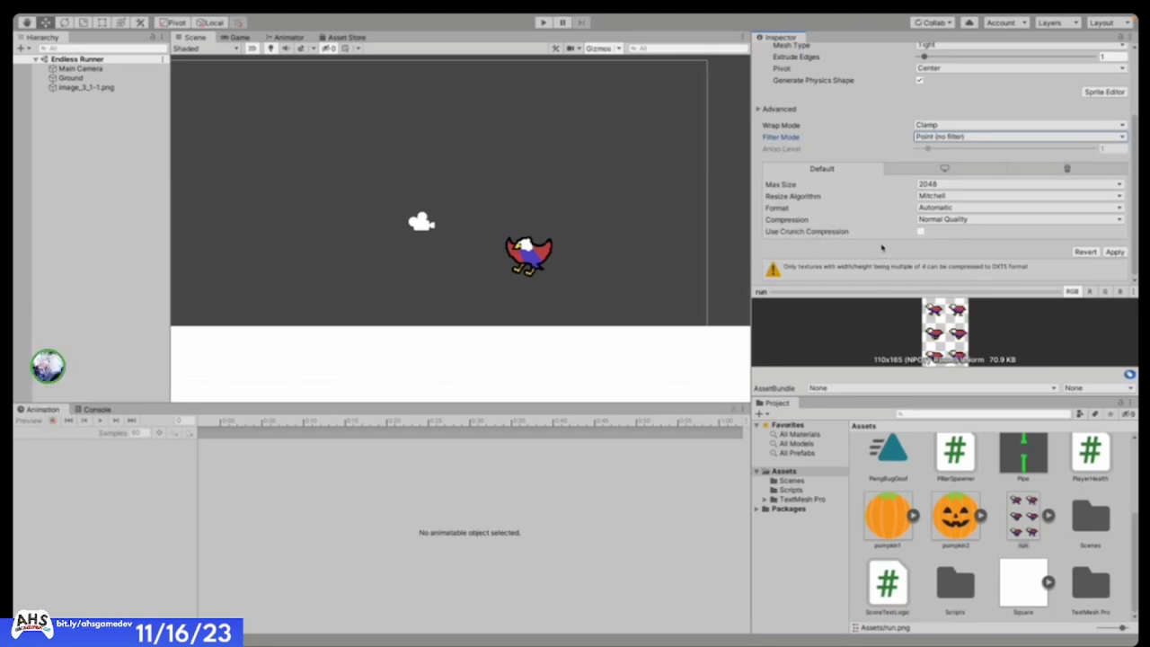
click(979, 184)
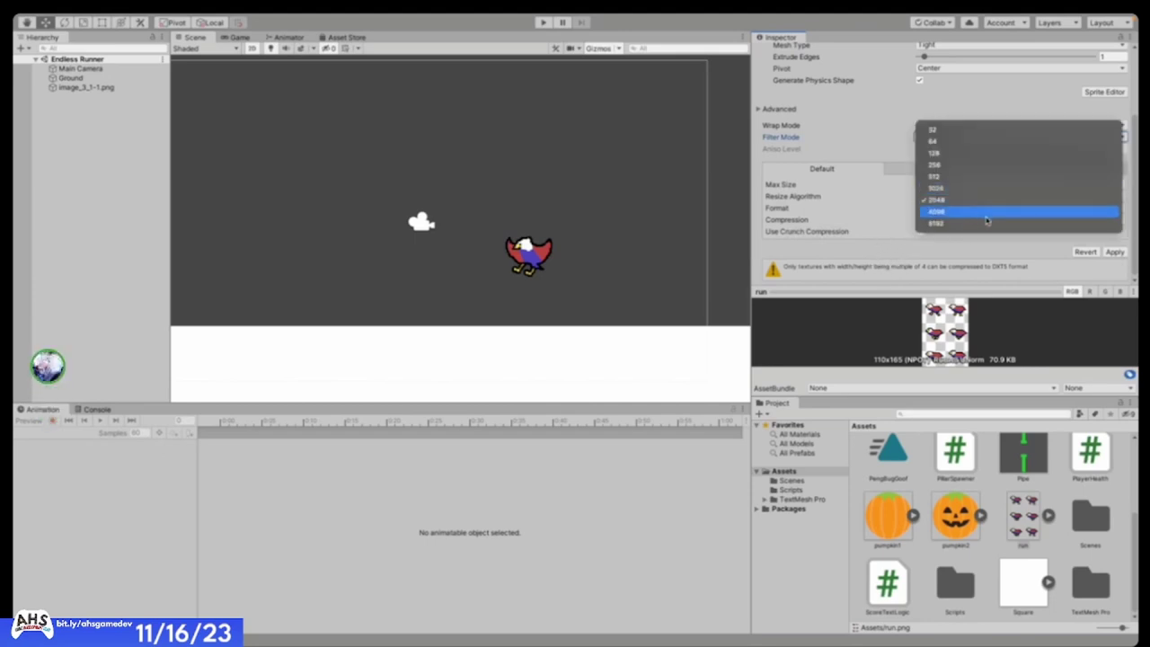
click(956, 142)
click(1114, 251)
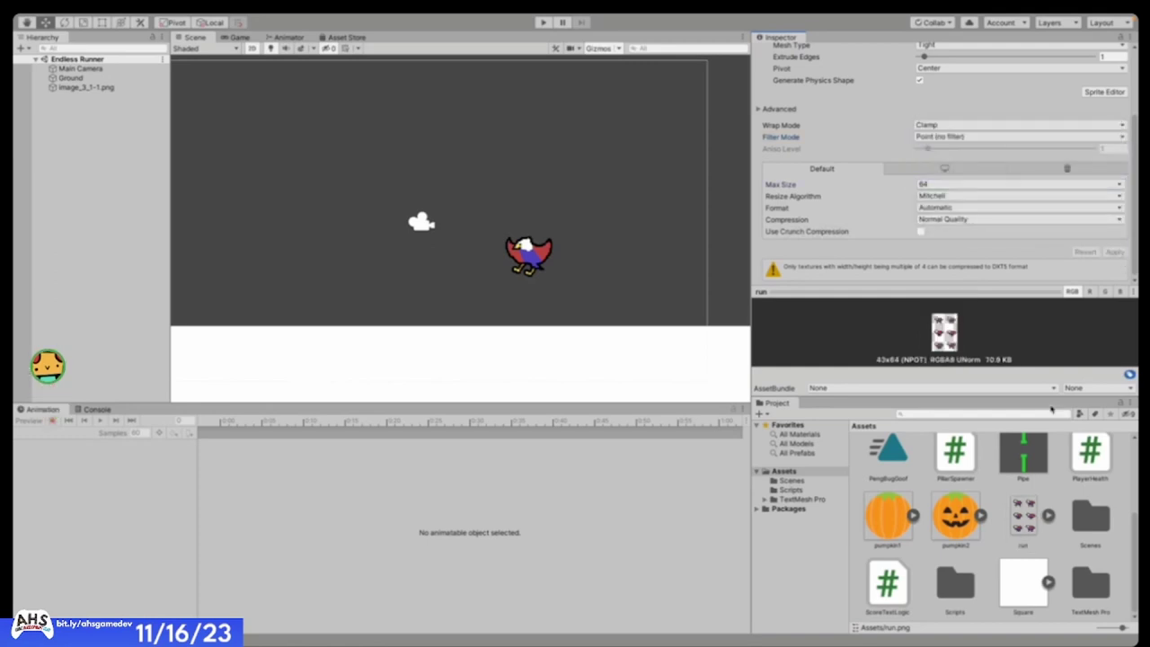
- Place the run sheet in the scene beside the flying eagle to check its pixel quality, and undo the placement
drag(1024, 515, 627, 256)
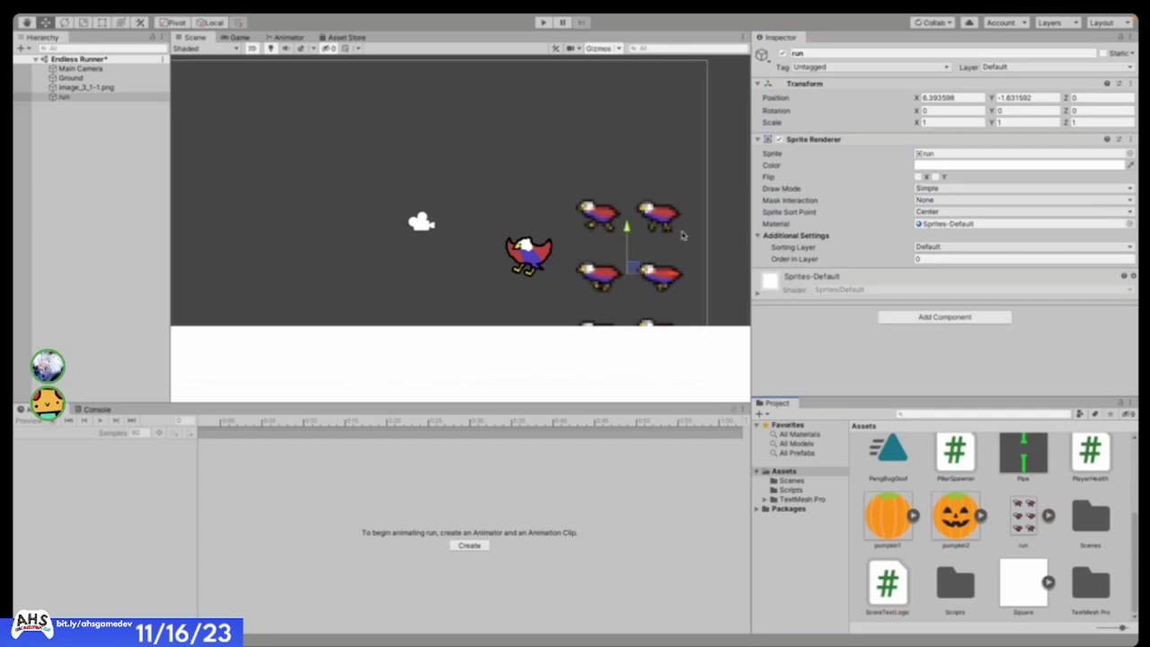
scroll(682, 235, up, 5)
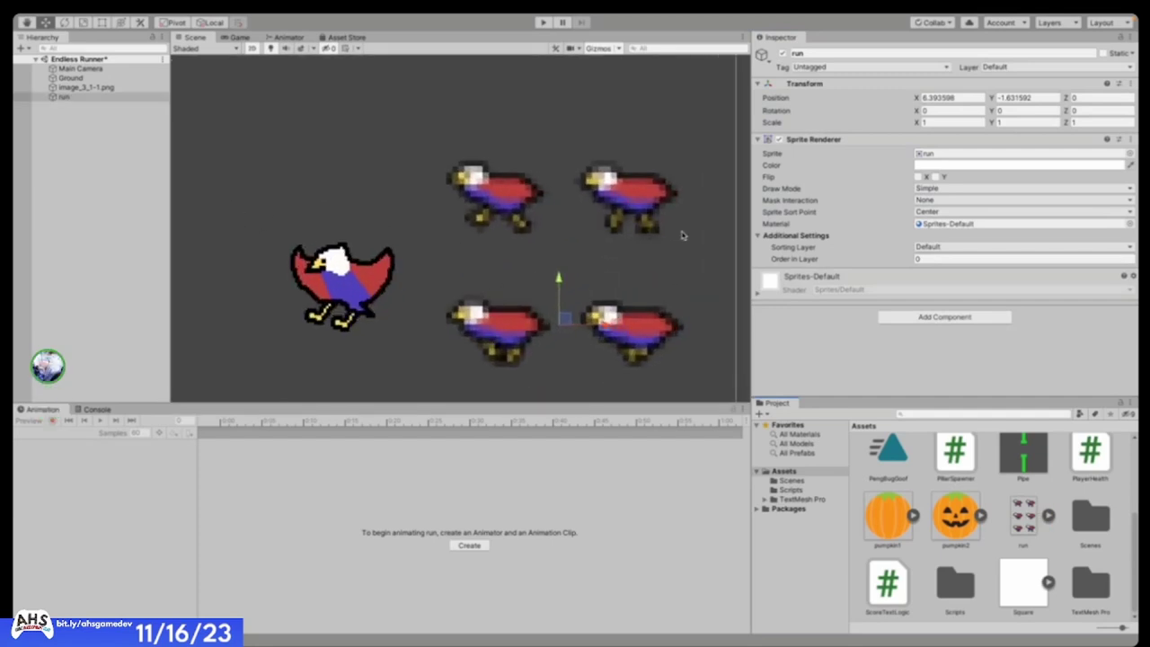
key(ctrl+z)
scroll(996, 314, down, 3)
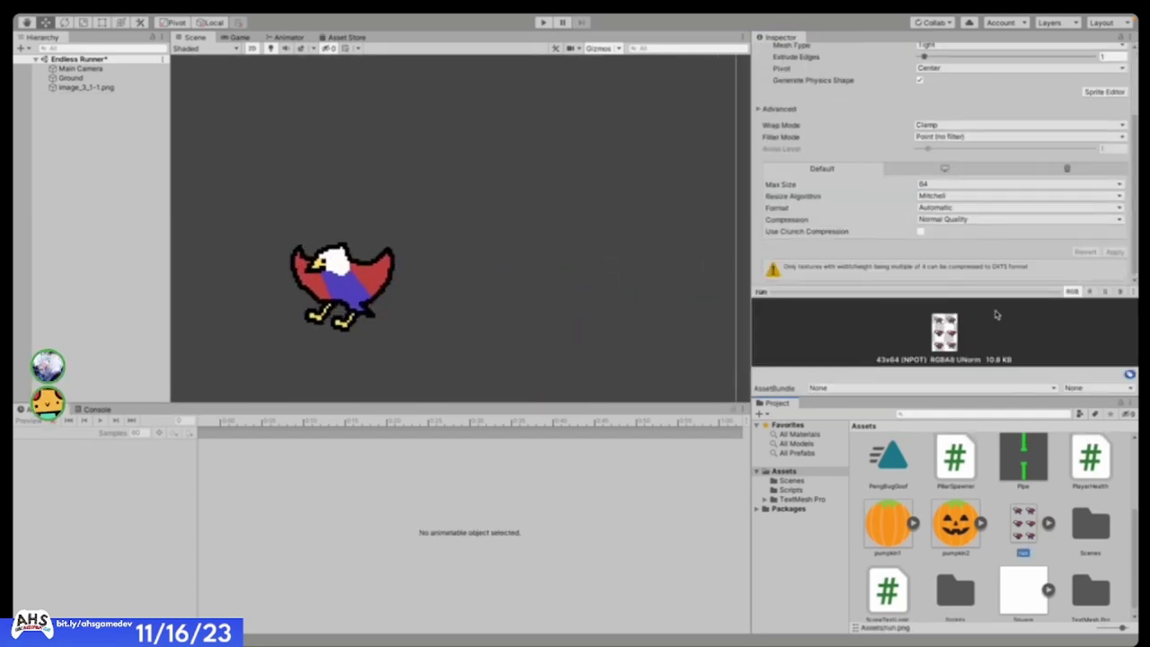
- Set the run sheet's Max Size to 2048 and apply the change
click(965, 183)
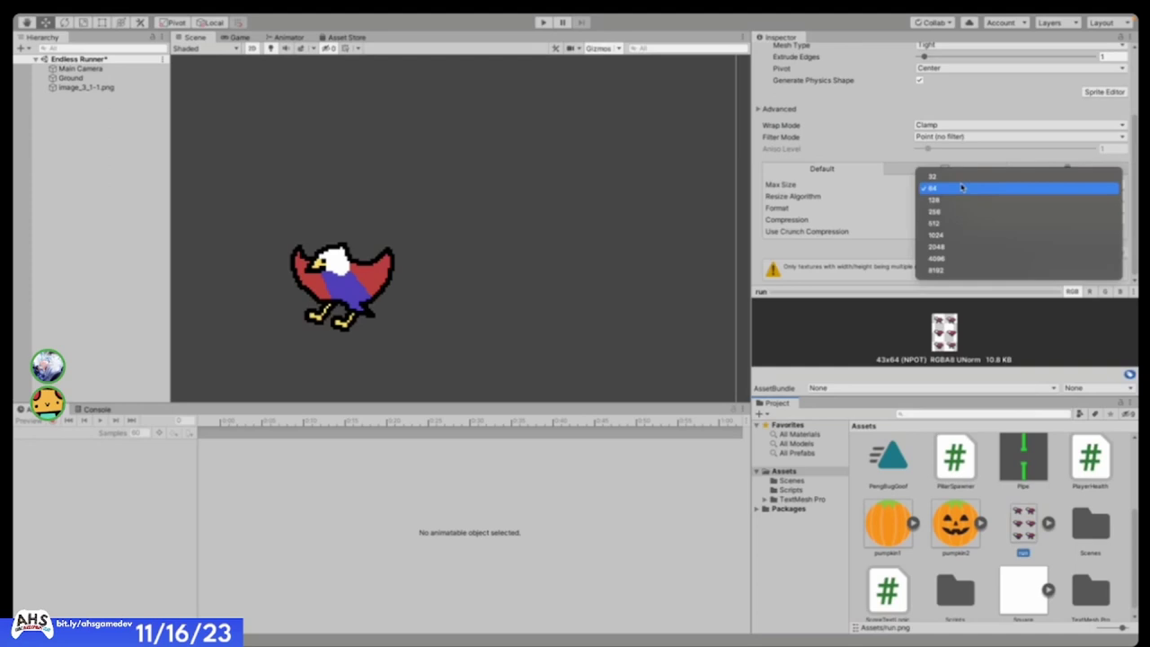
click(959, 247)
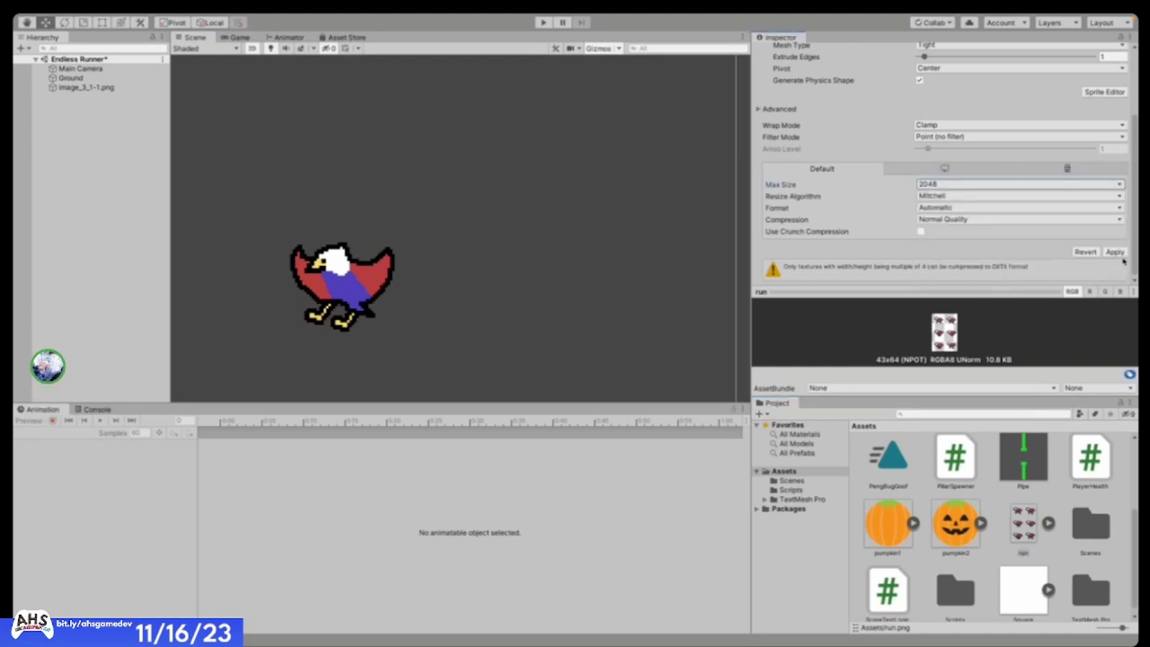
click(983, 184)
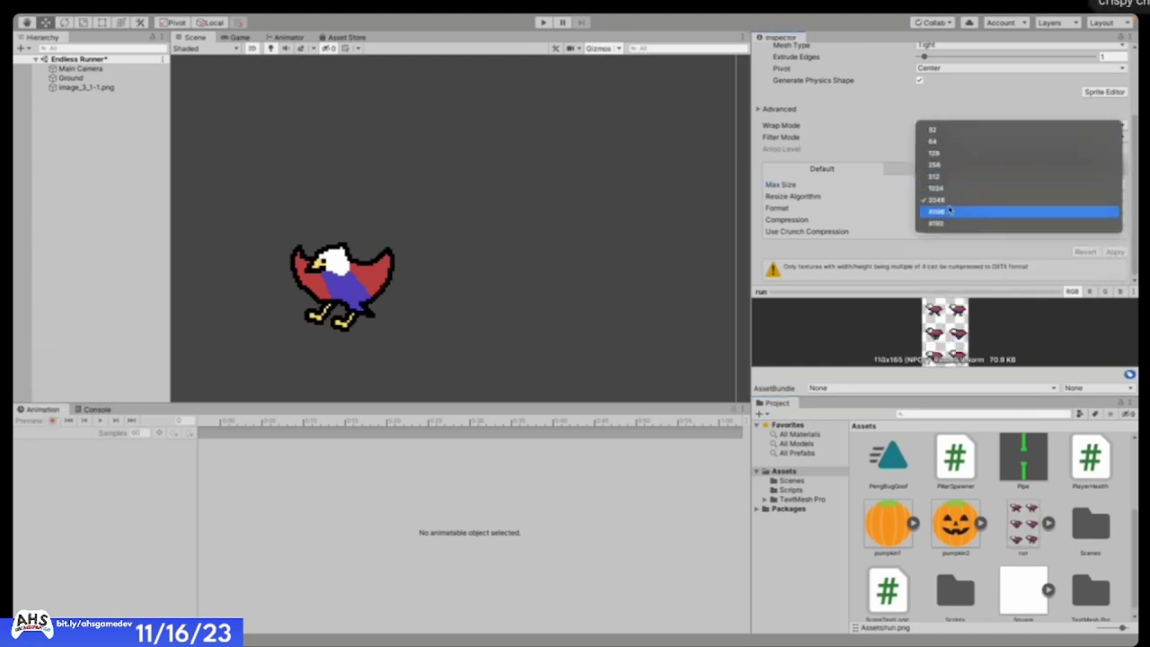
click(949, 243)
- Set the run sheet's Max Size to 256 and Compression to None, and apply the import settings
click(949, 190)
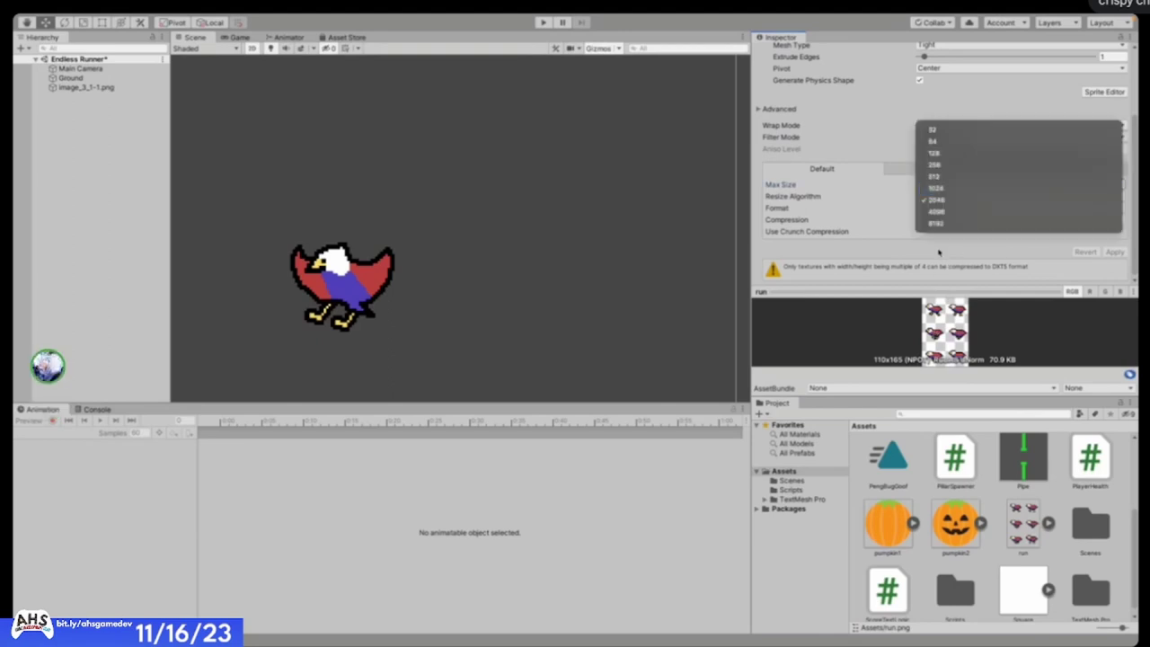
click(945, 166)
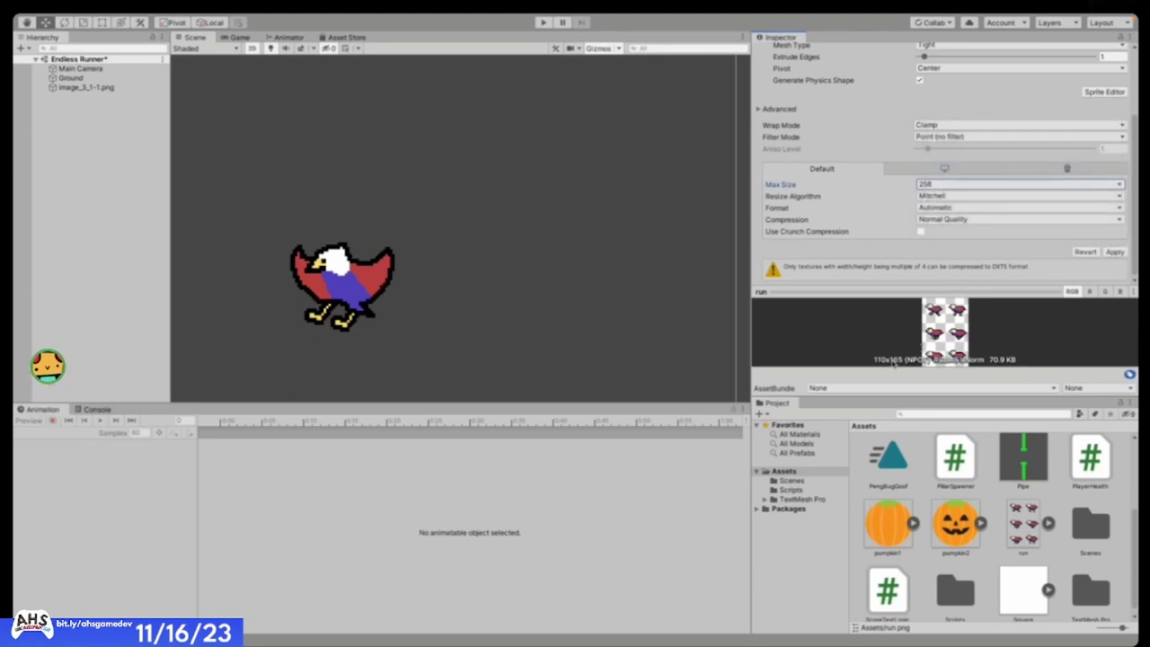
click(940, 184)
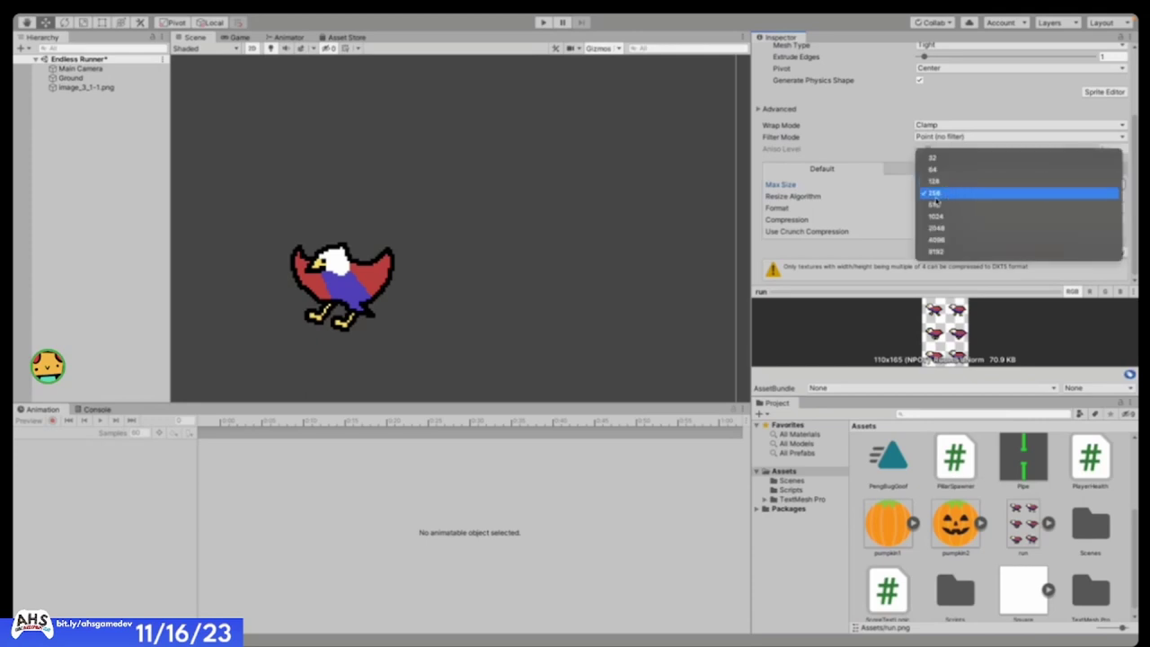
click(934, 196)
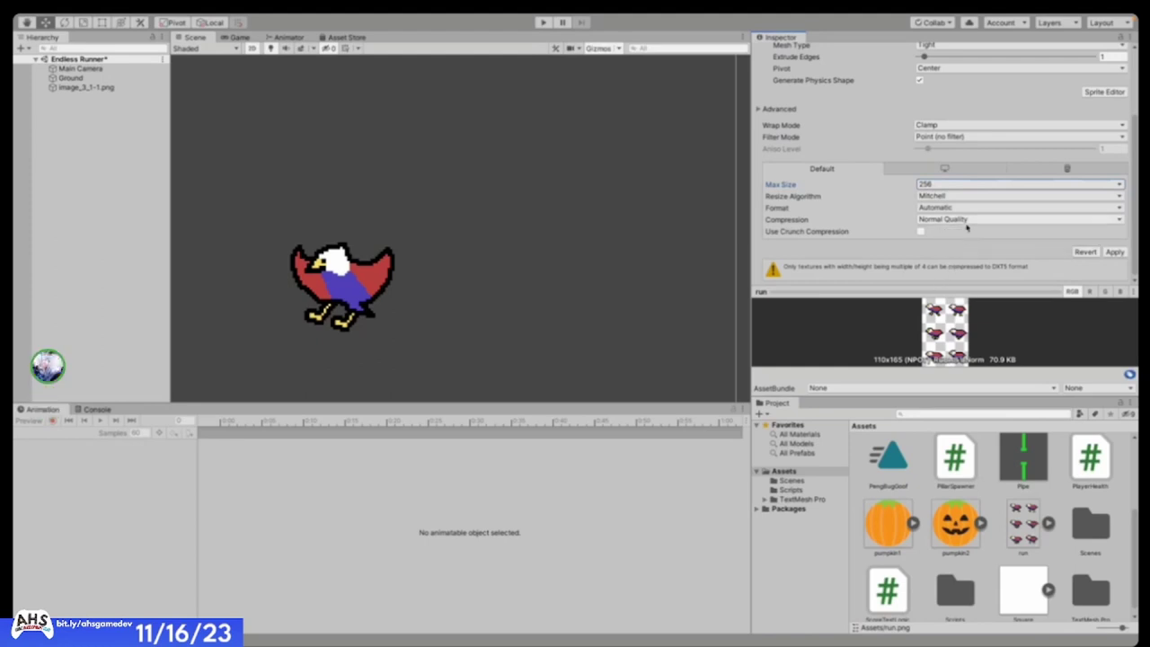
click(967, 221)
click(935, 199)
click(1115, 251)
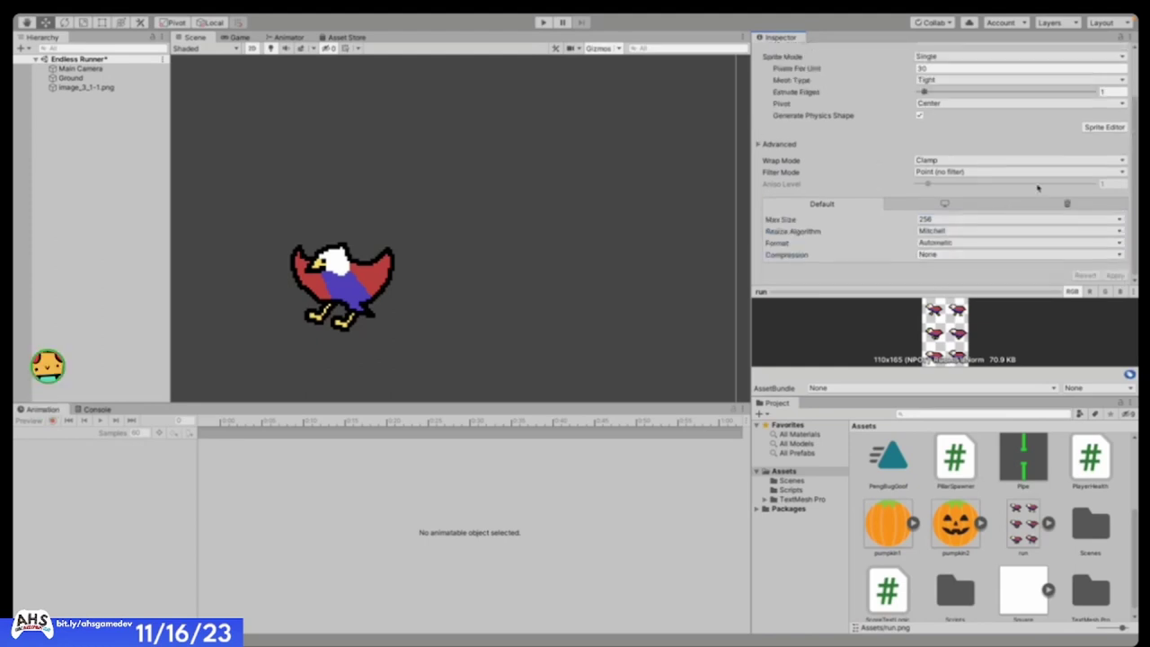
- Set the run sheet's Sprite Mode to Multiple, apply the change and open the sheet in the Sprite Editor
scroll(1031, 180, up, 3)
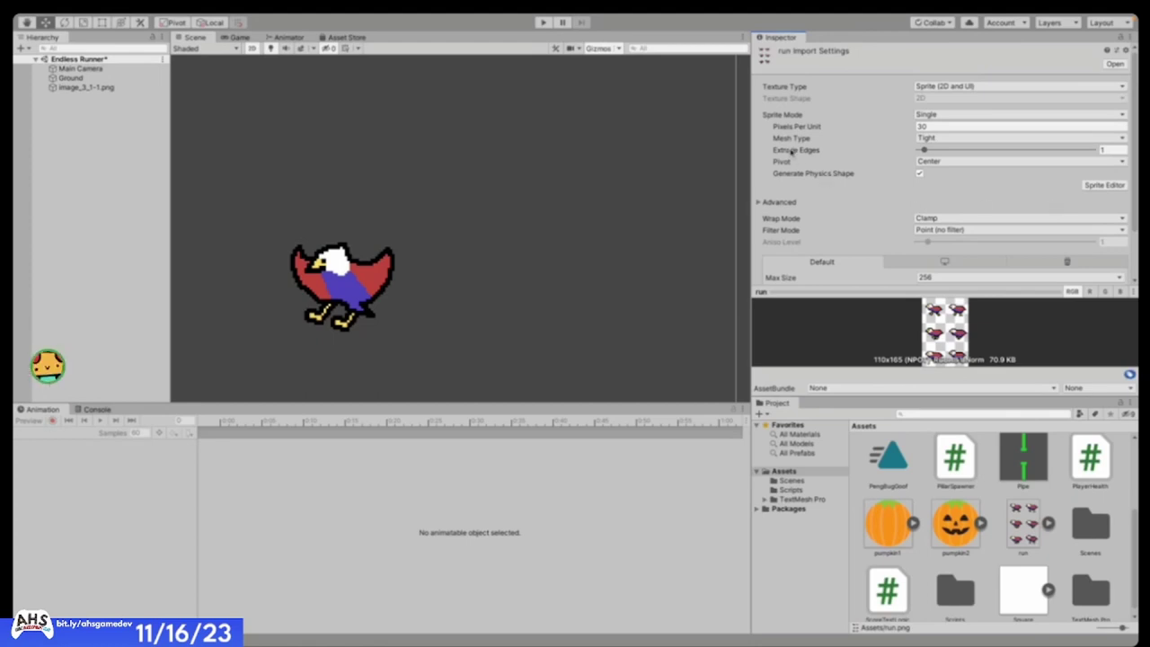
scroll(624, 205, down, 5)
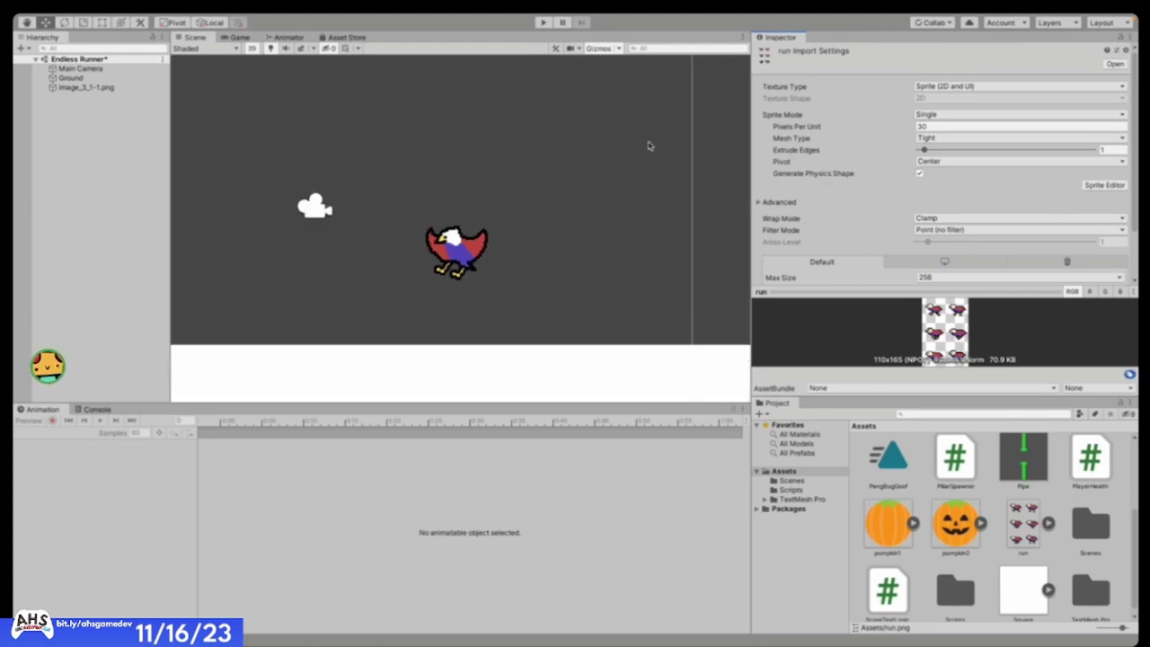
scroll(715, 339, down, 2)
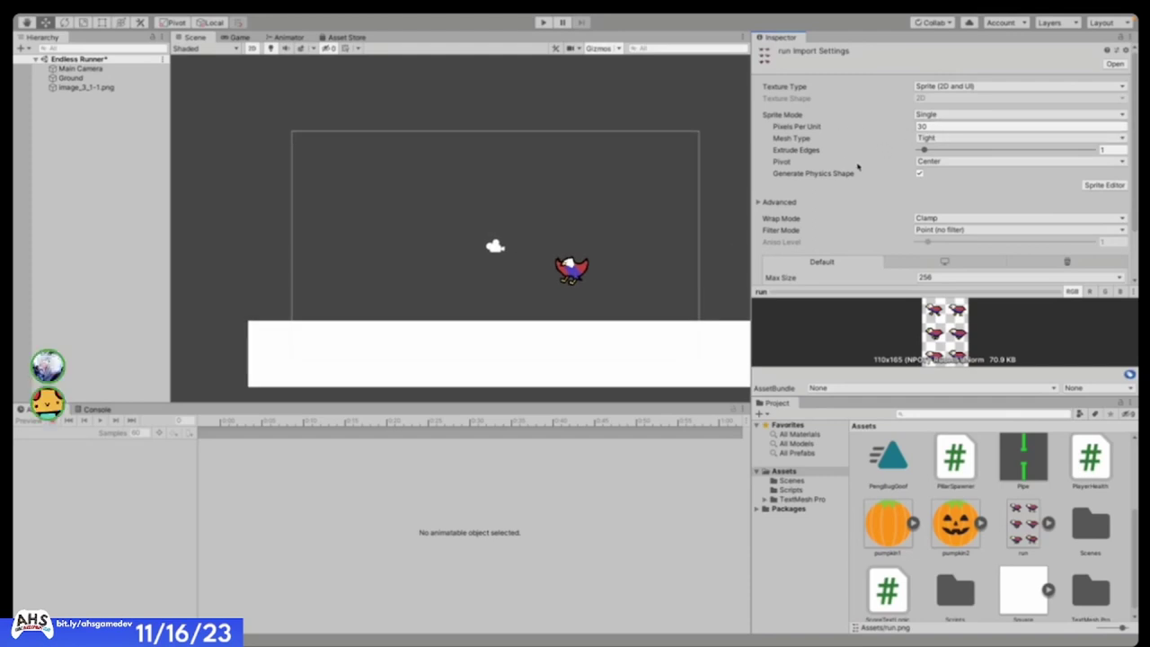
click(955, 116)
click(951, 127)
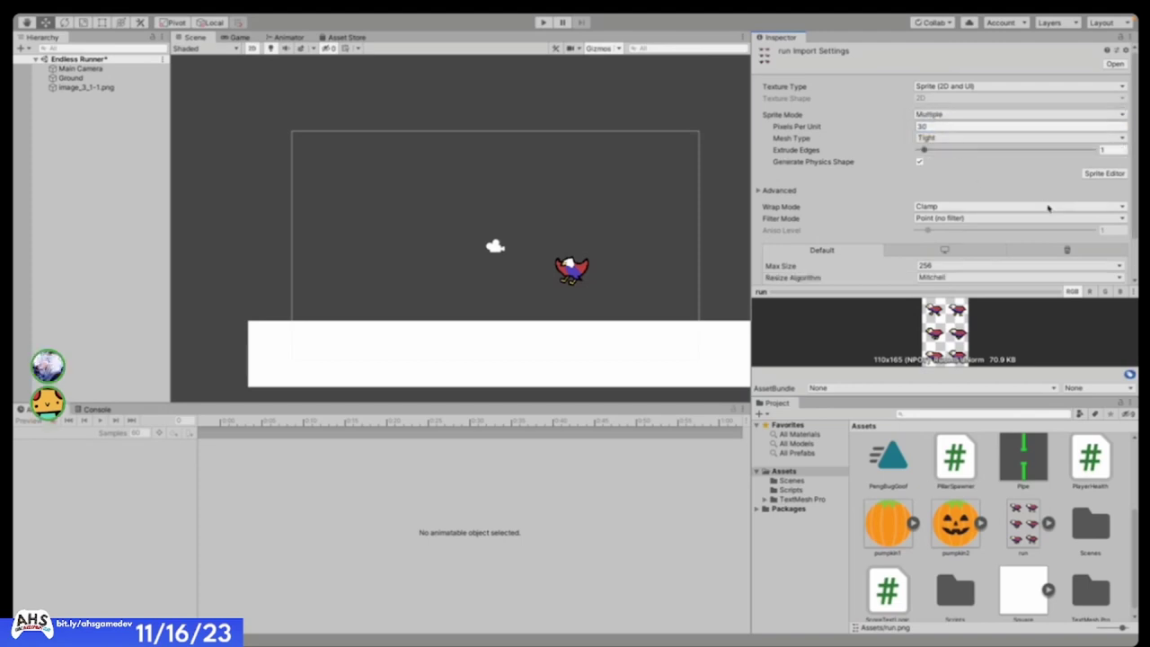
scroll(1061, 224, down, 3)
click(1114, 275)
click(1104, 173)
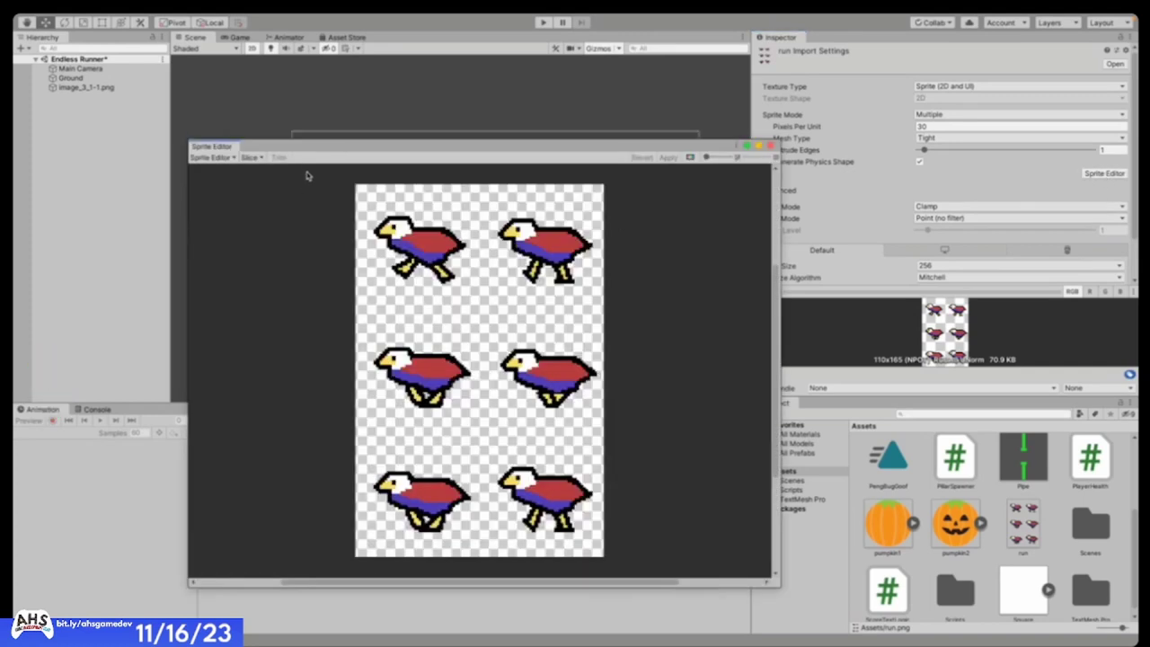
- Slice the run sheet using Grid By Cell Size at 55 by 55 pixels, apply the slicing and close the Sprite Editor
scroll(340, 206, up, 3)
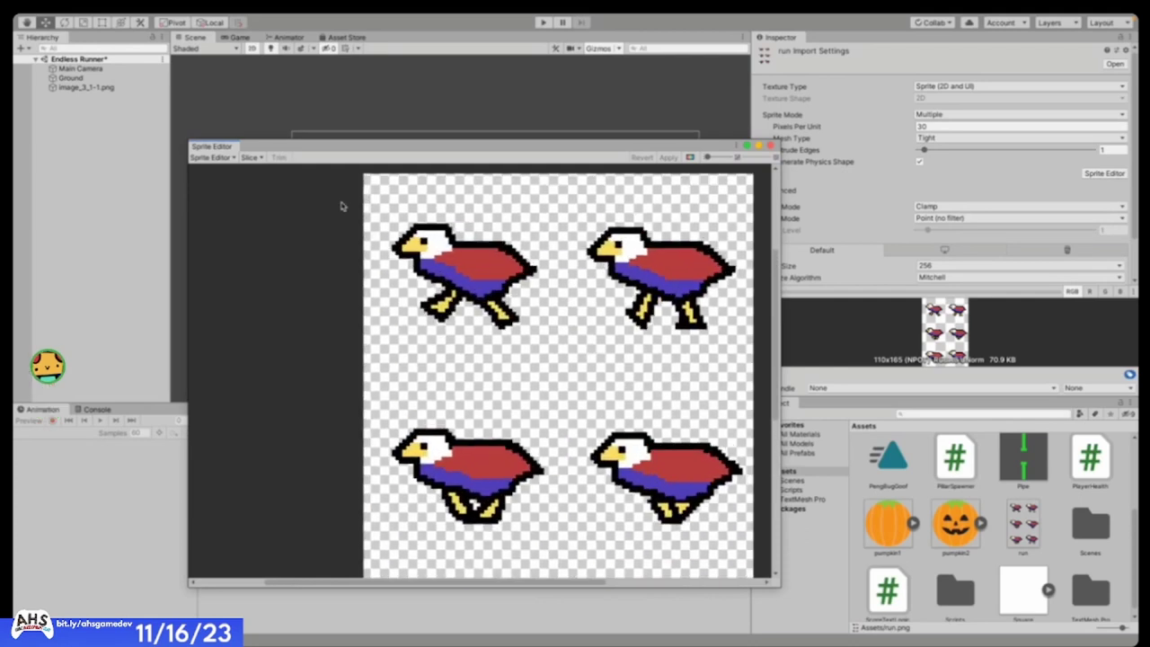
scroll(338, 201, down, 3)
click(251, 157)
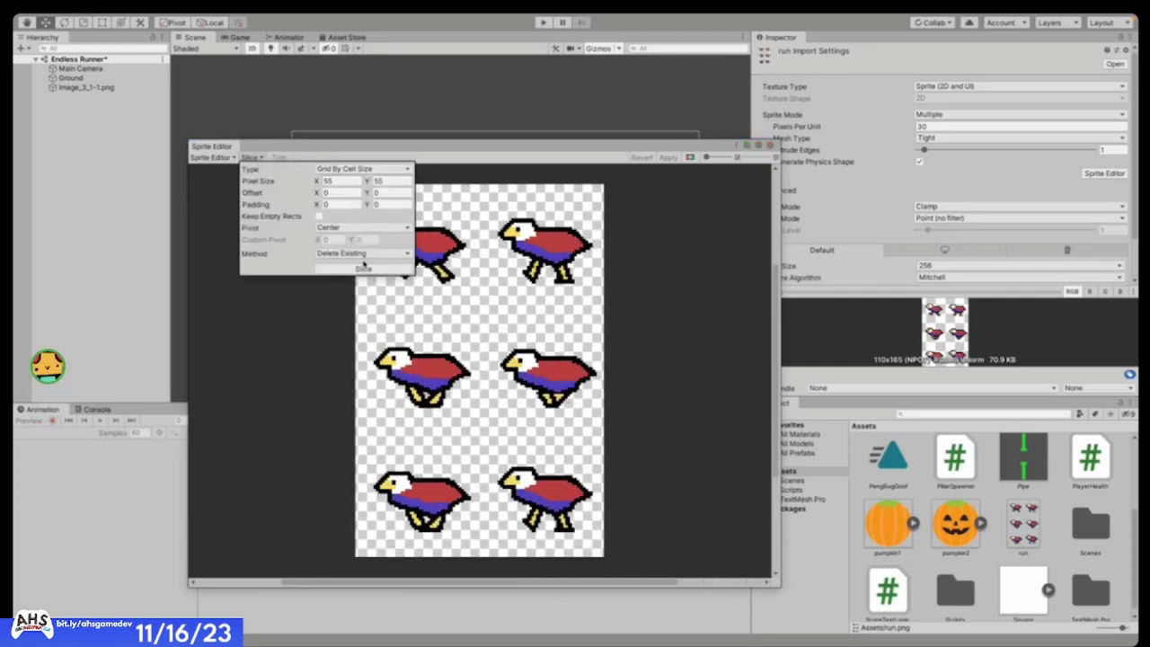
click(364, 266)
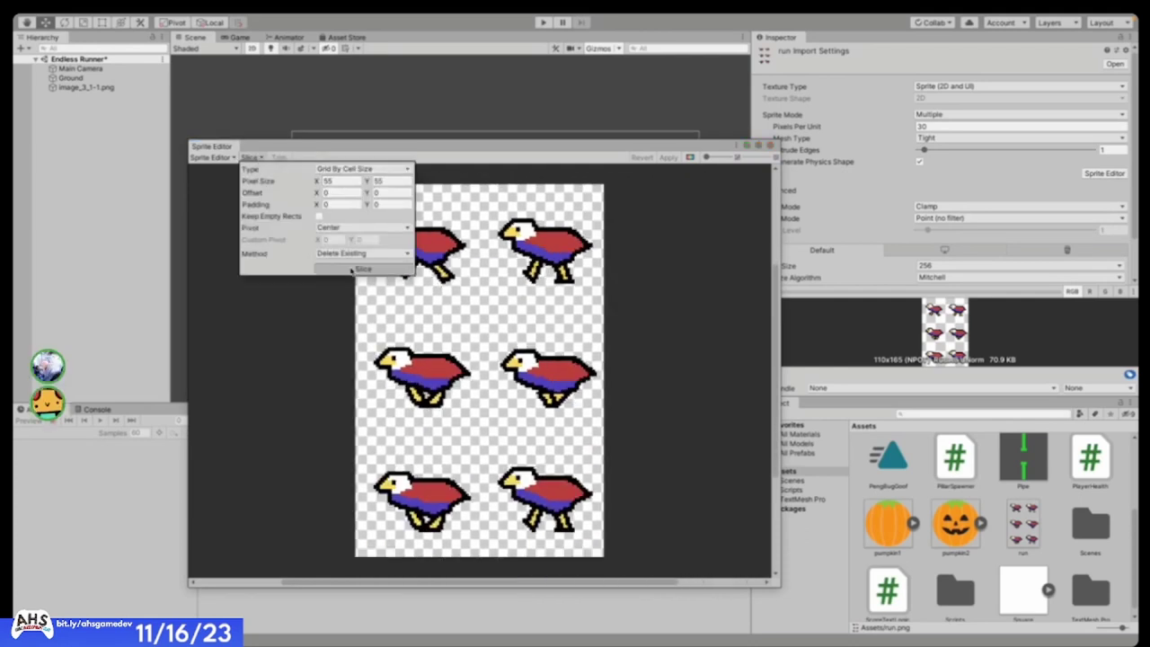
click(636, 254)
click(432, 247)
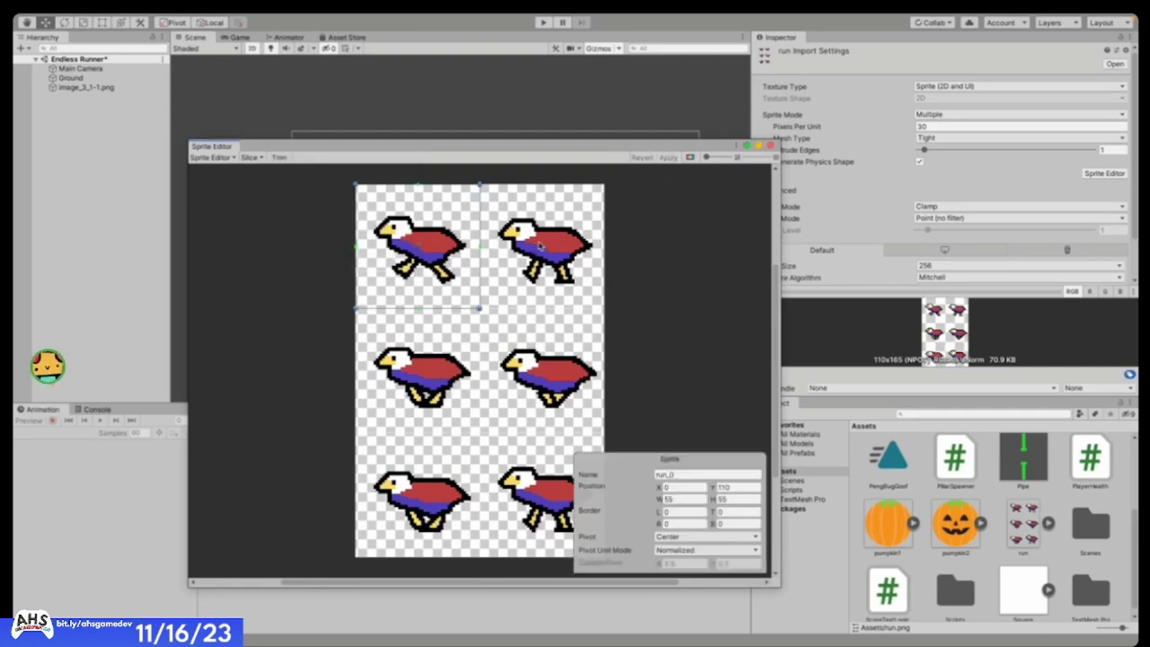
click(771, 145)
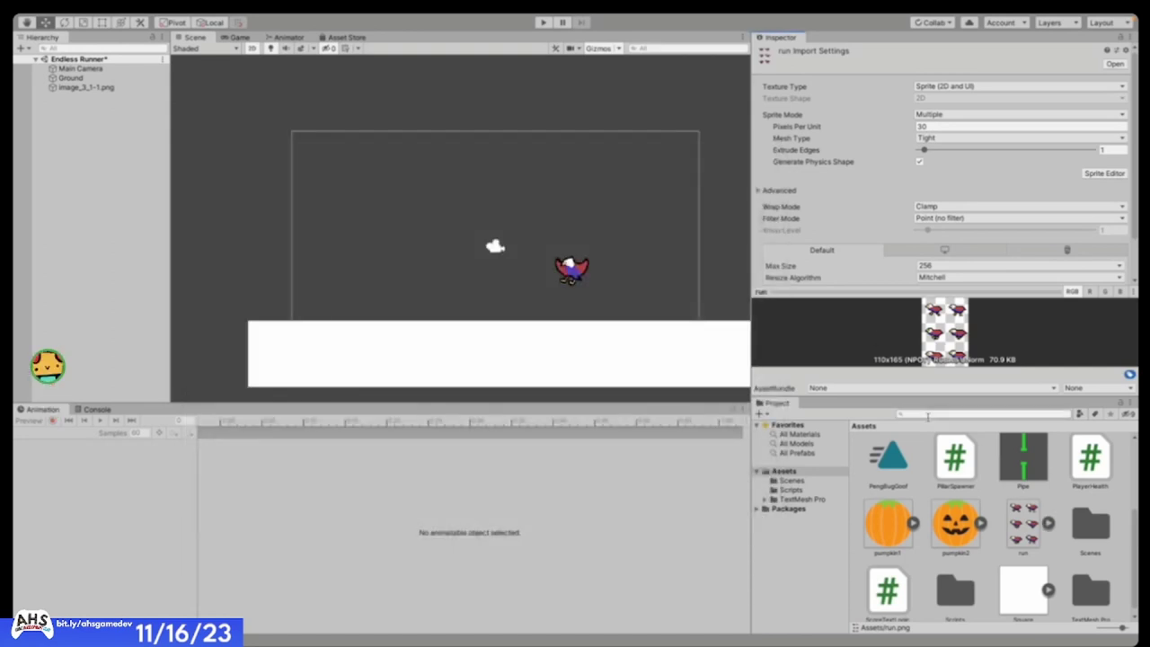
- Expand the run sheet in the Assets folder to check its sliced sprites, and collapse it again
click(1061, 555)
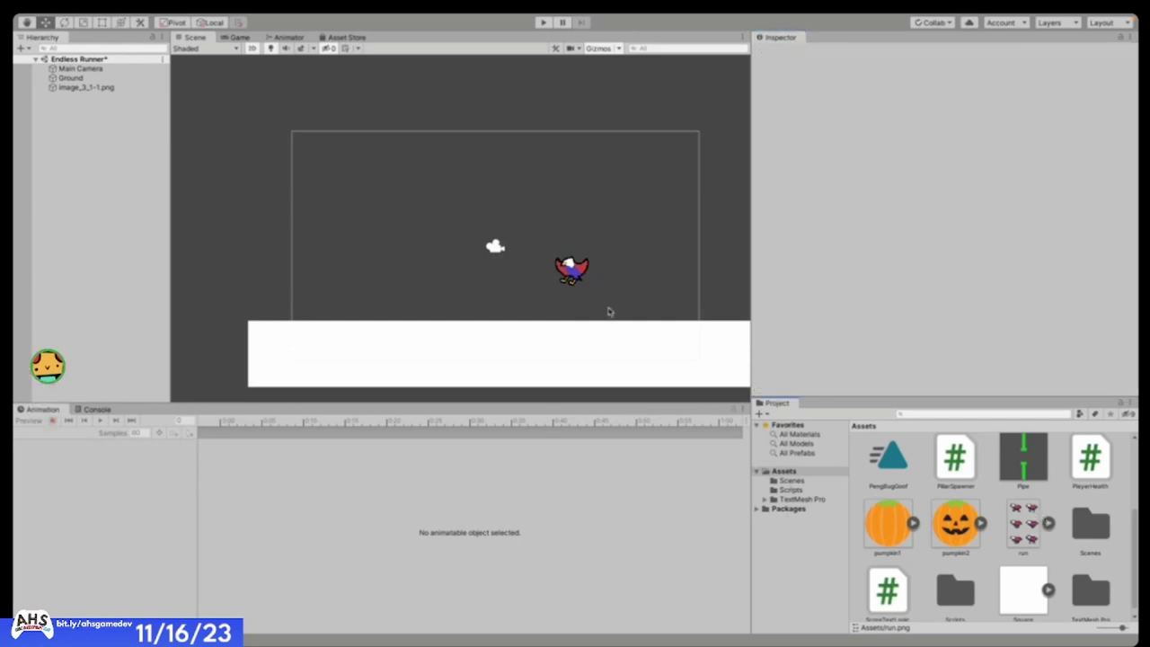
scroll(603, 293, down, 3)
scroll(603, 293, up, 4)
click(1016, 530)
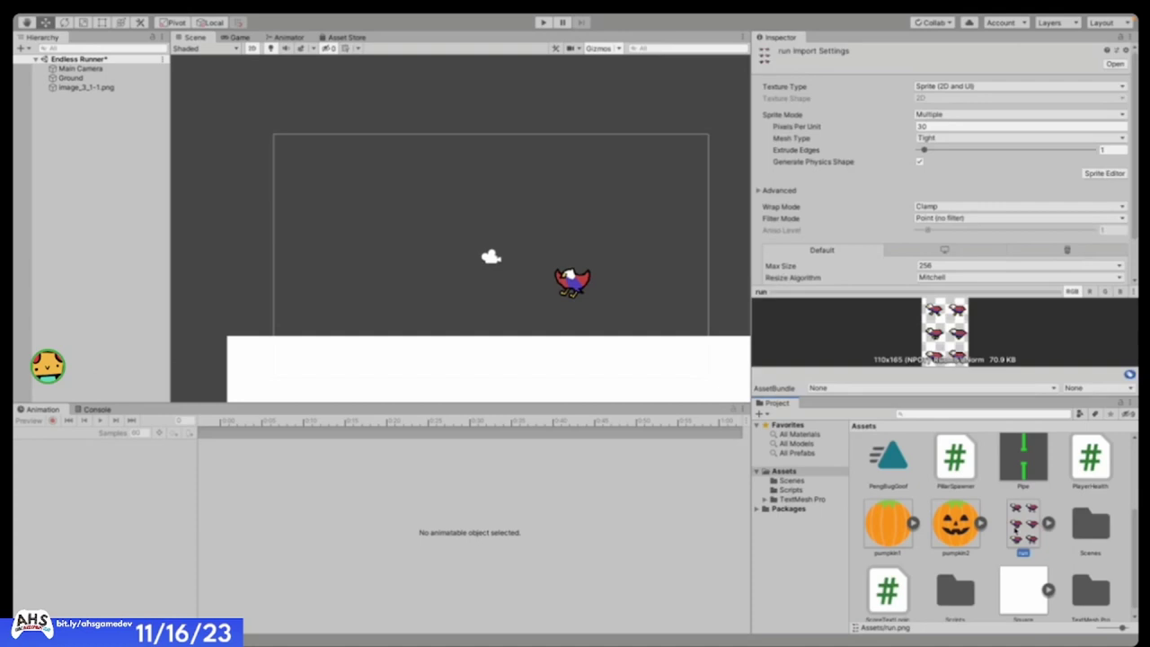
click(1049, 522)
scroll(1049, 523, down, 3)
scroll(1053, 525, up, 2)
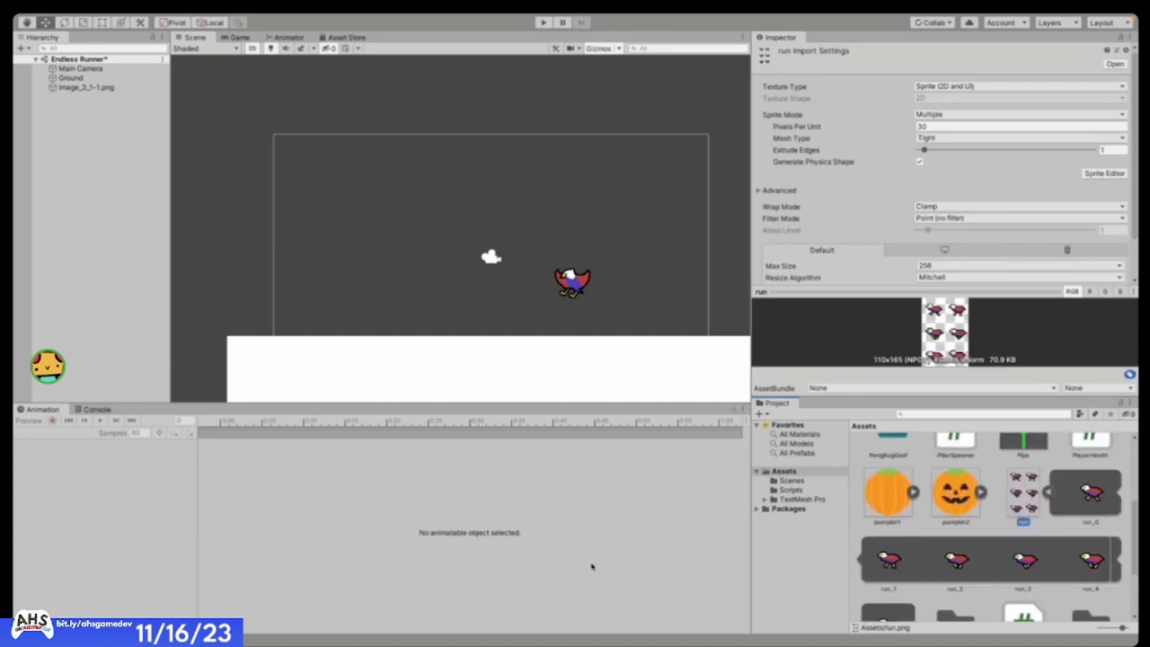
click(1050, 492)
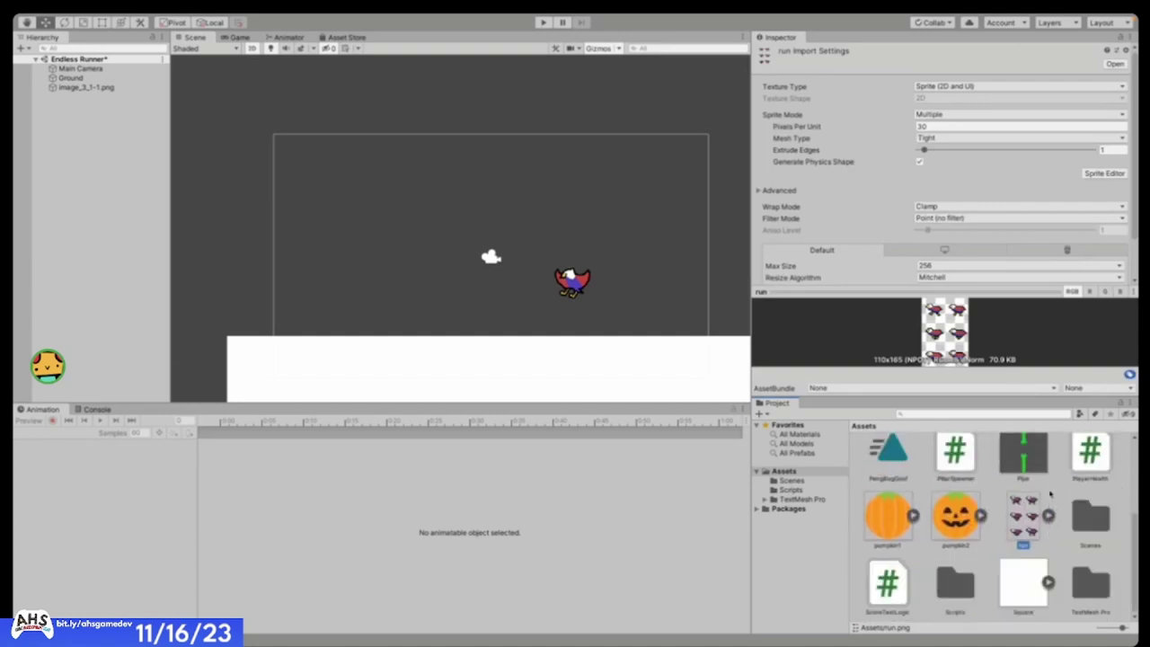
- Check the flying eagle image and the jump sheet's import settings and sliced sprites in the Assets folder, and clear the selection
scroll(1029, 500, up, 3)
click(1030, 467)
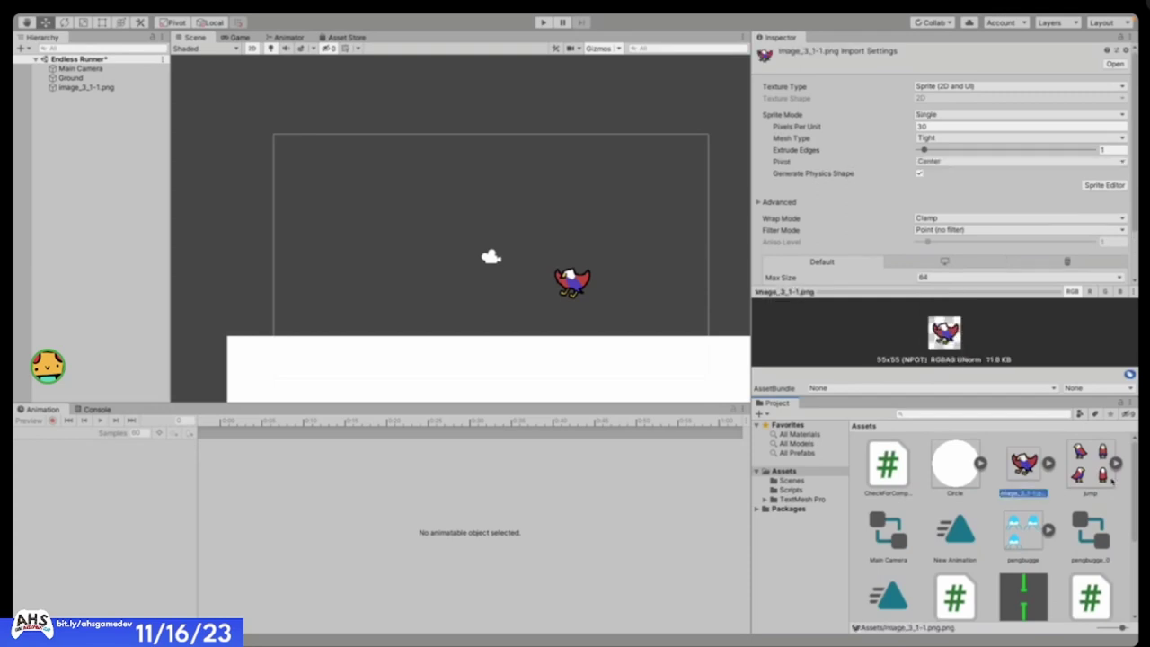
click(1112, 481)
click(1115, 463)
click(1116, 463)
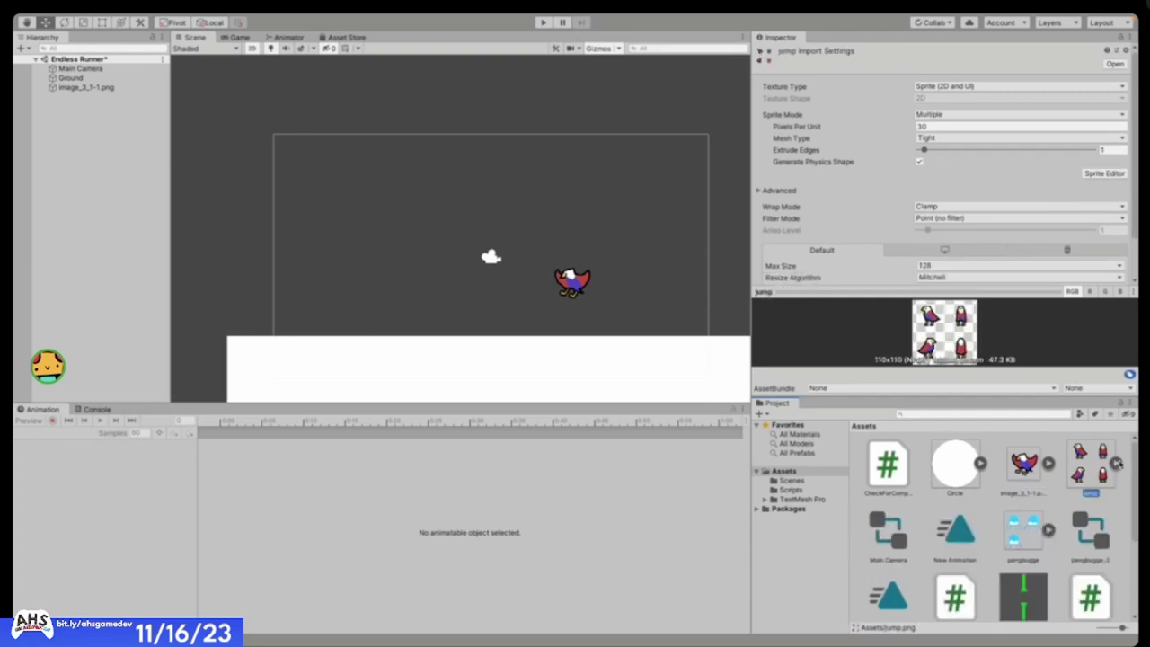
scroll(1119, 464, down, 3)
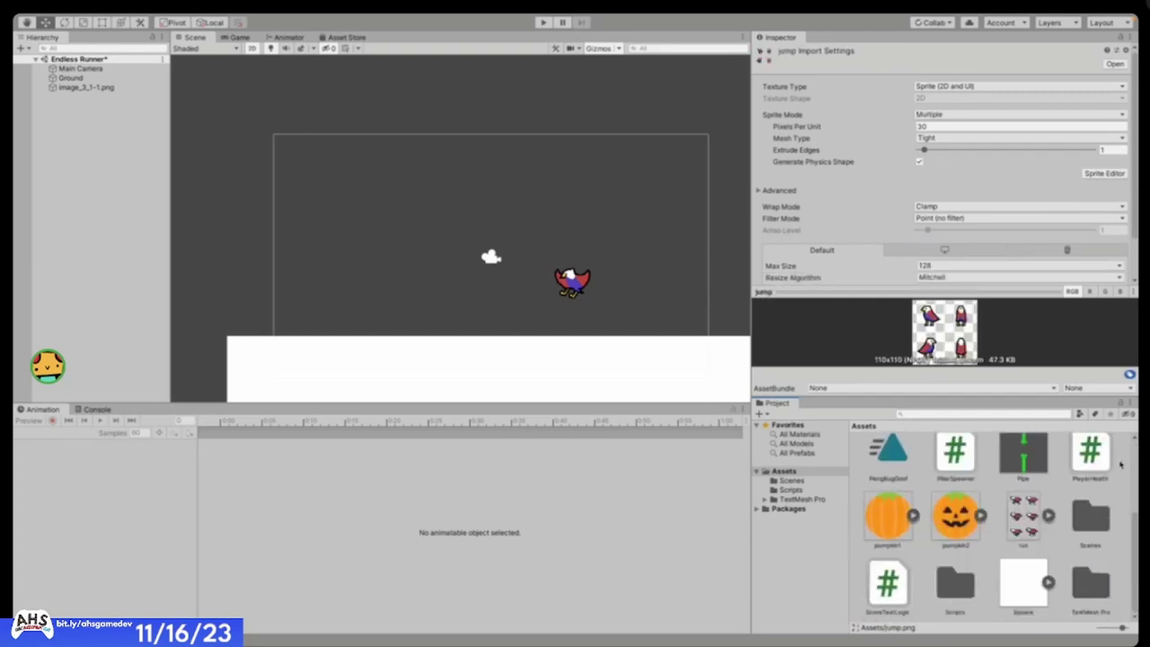
click(1057, 550)
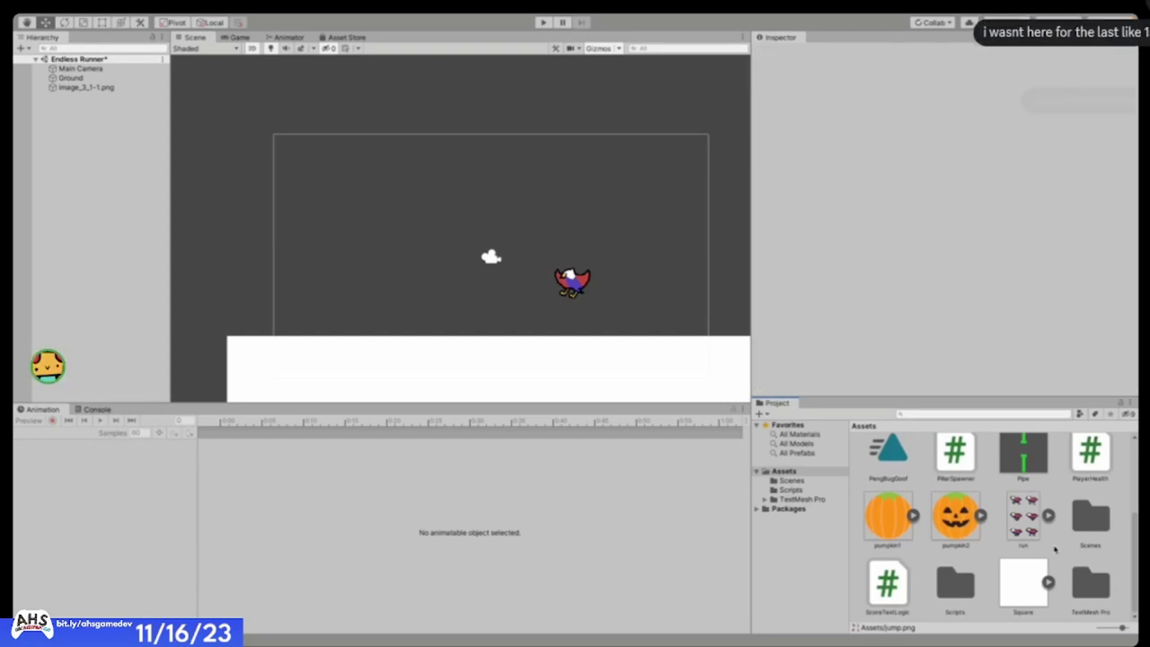
- Review all import settings of the image_3_1-1.png eagle sprite
scroll(1057, 550, up, 3)
click(1024, 464)
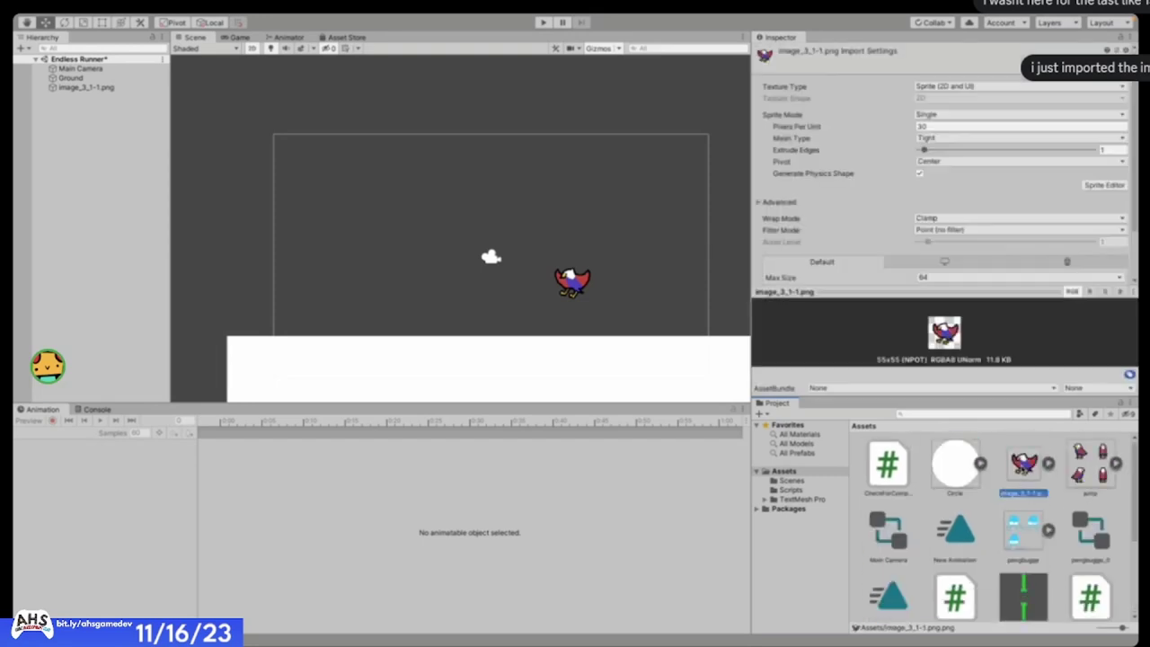
scroll(1075, 242, down, 2)
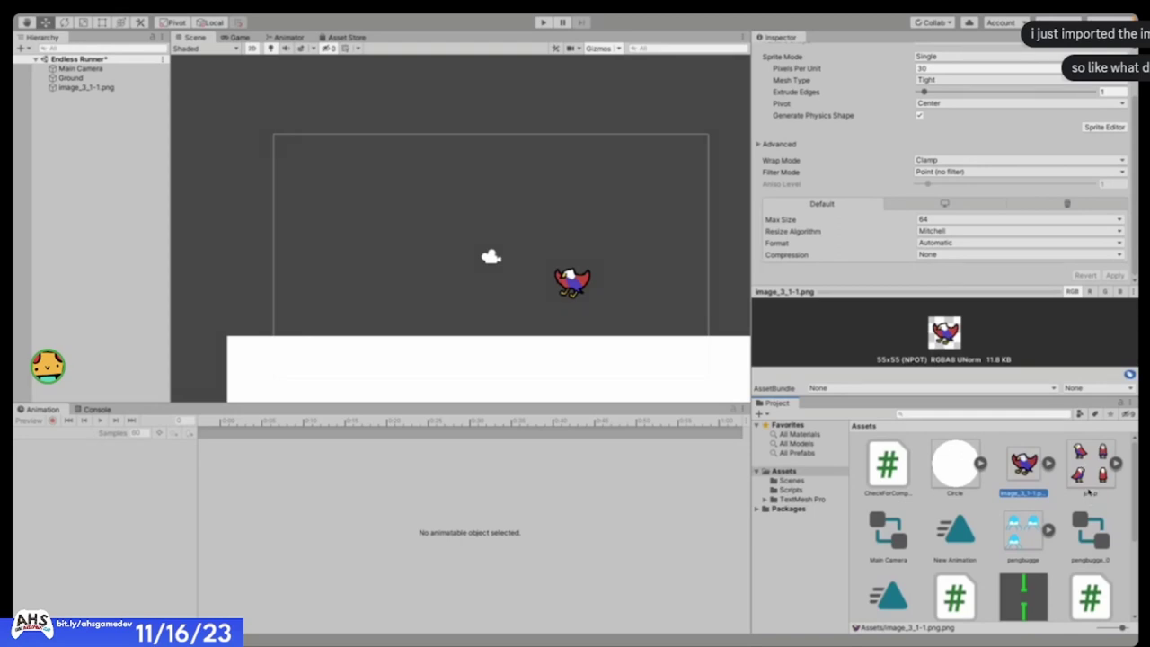
scroll(1016, 254, up, 2)
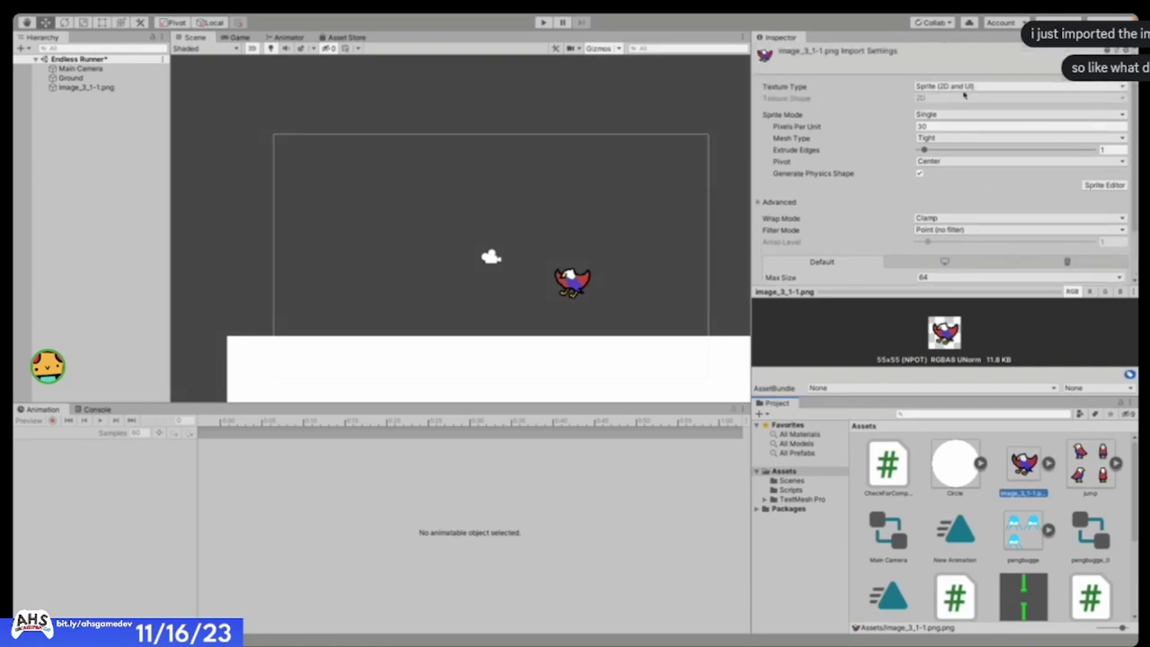
- Compare the import settings of the image_3_1-1.png eagle sprite with those of the jump and run sheets
scroll(872, 61, down, 2)
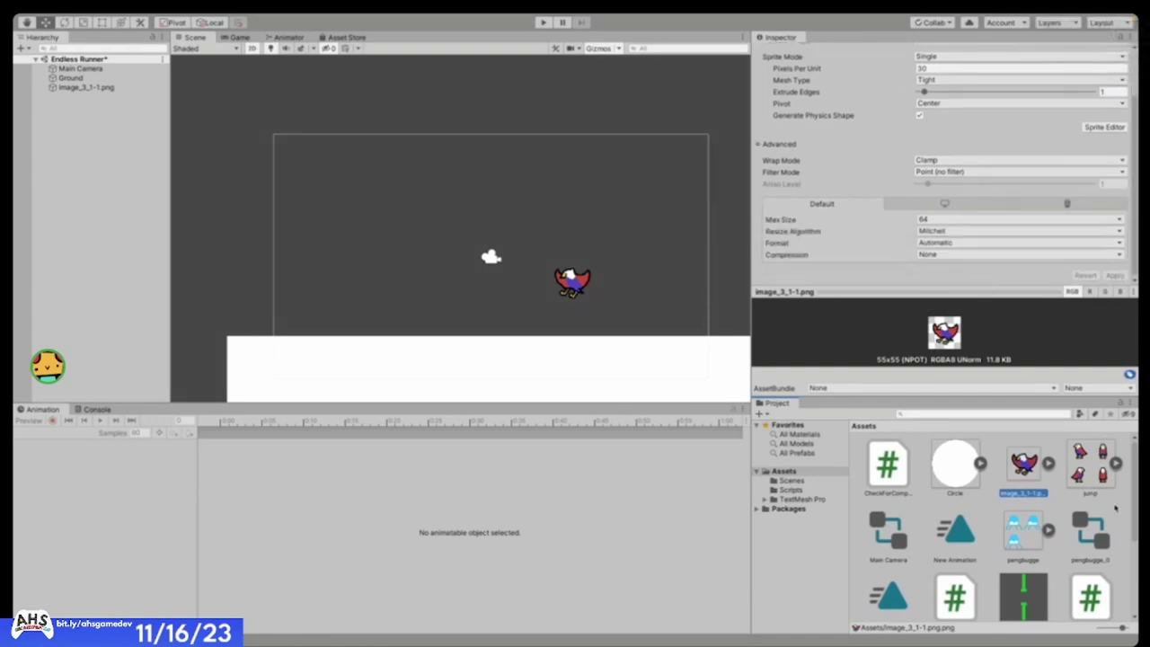
click(1091, 463)
scroll(1083, 476, down, 3)
scroll(1031, 467, up, 3)
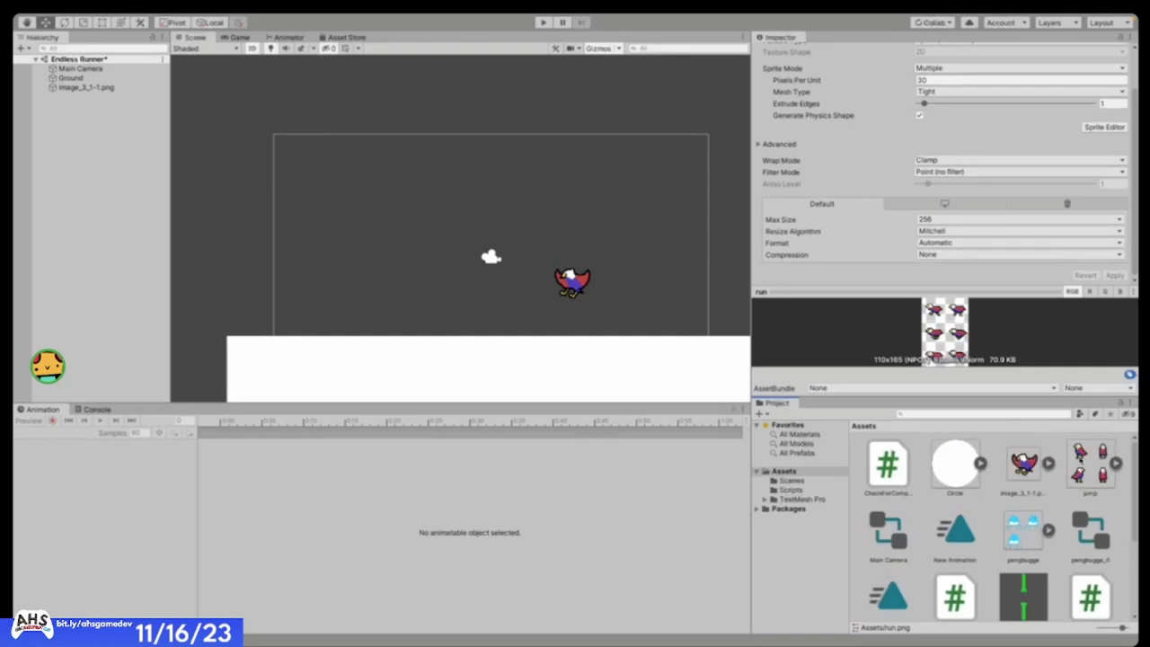
click(1027, 454)
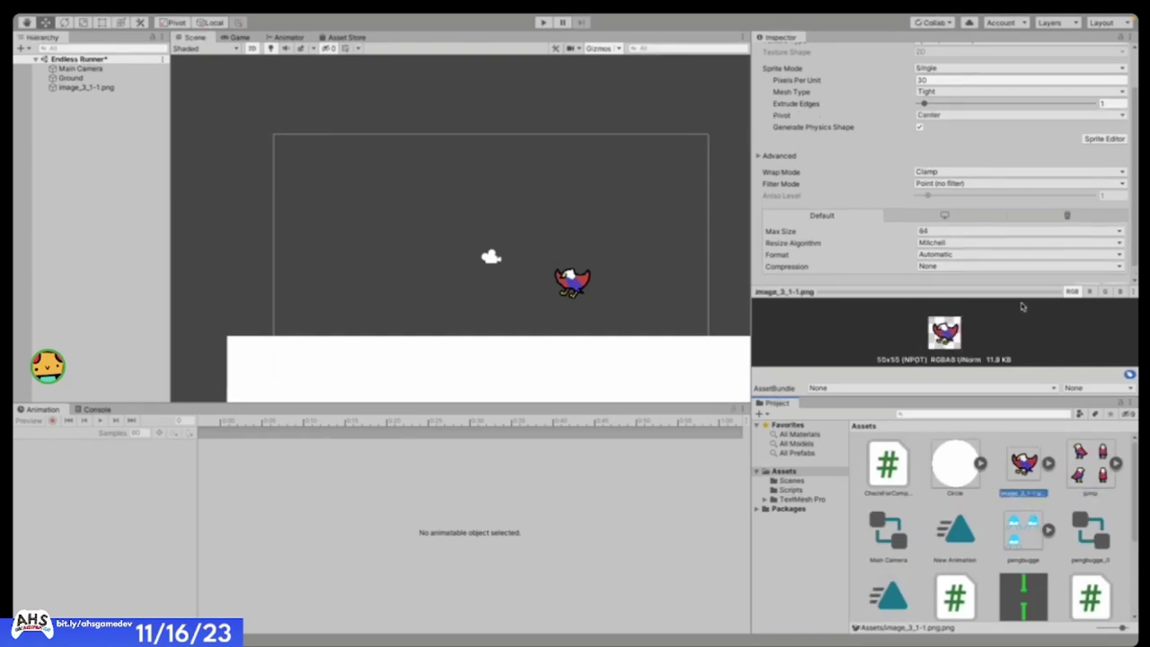
drag(993, 292, 967, 303)
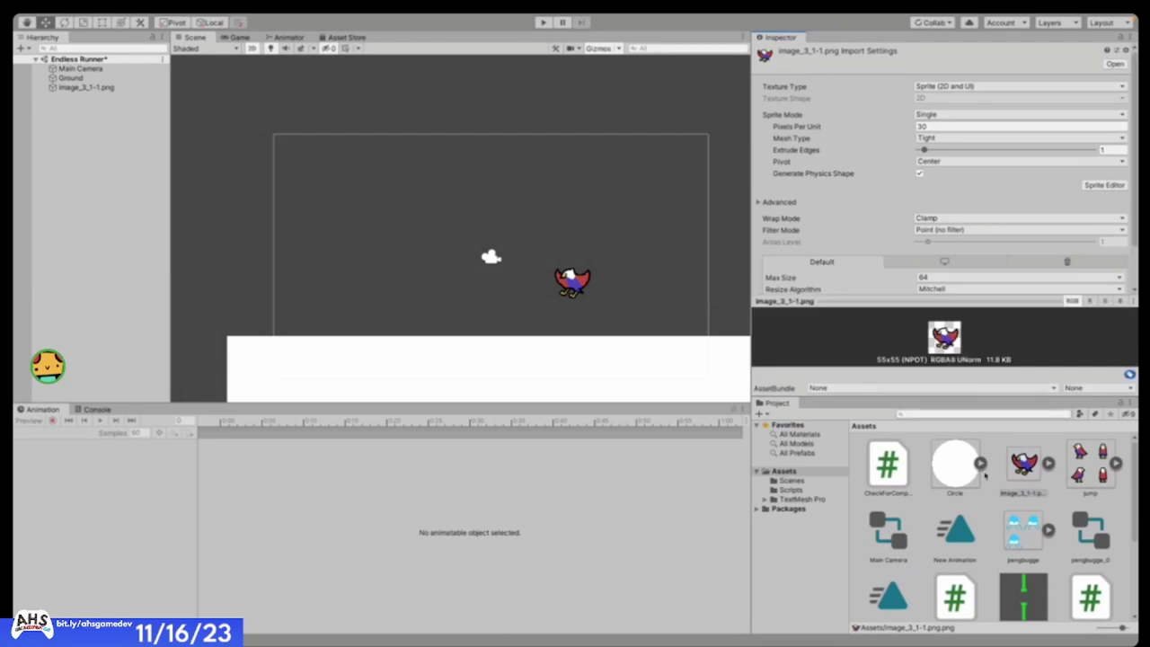
scroll(988, 530, down, 3)
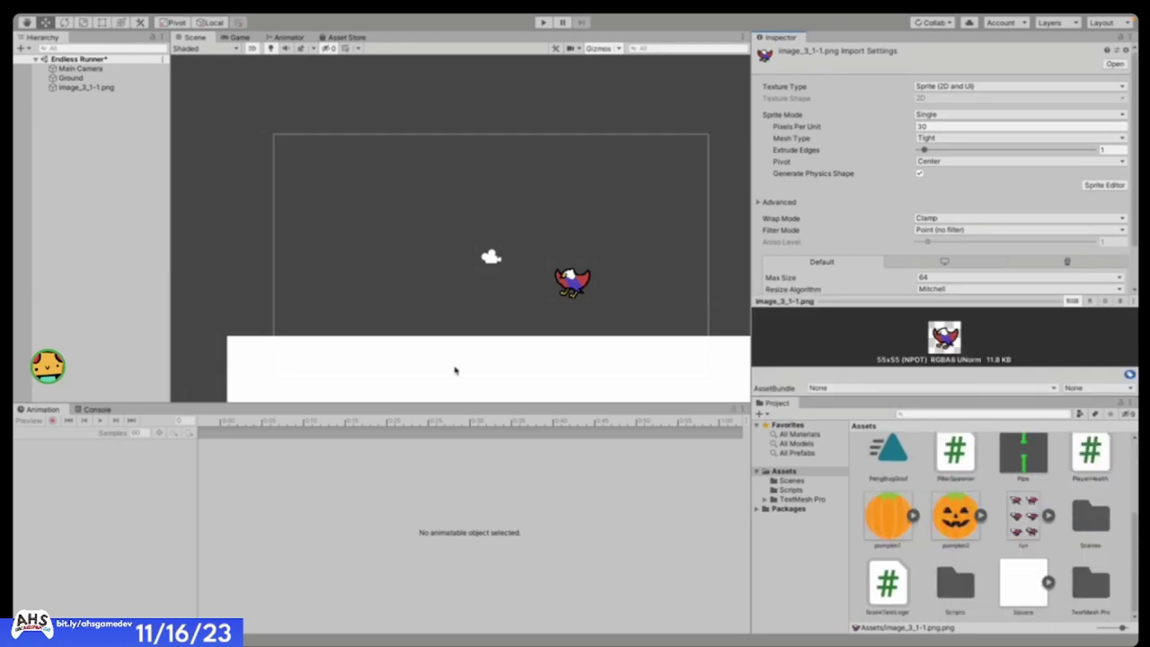
- Rename the image_3_1-1.png object in the scene as Player
click(135, 88)
click(829, 53)
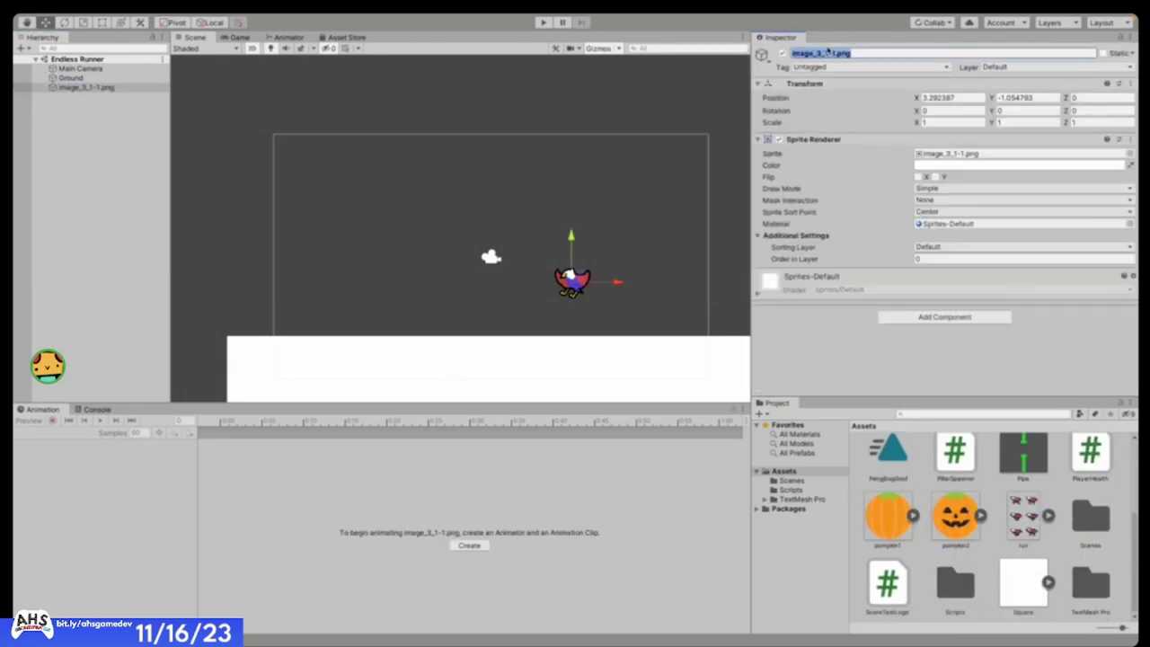
text(Player)
key(Return)
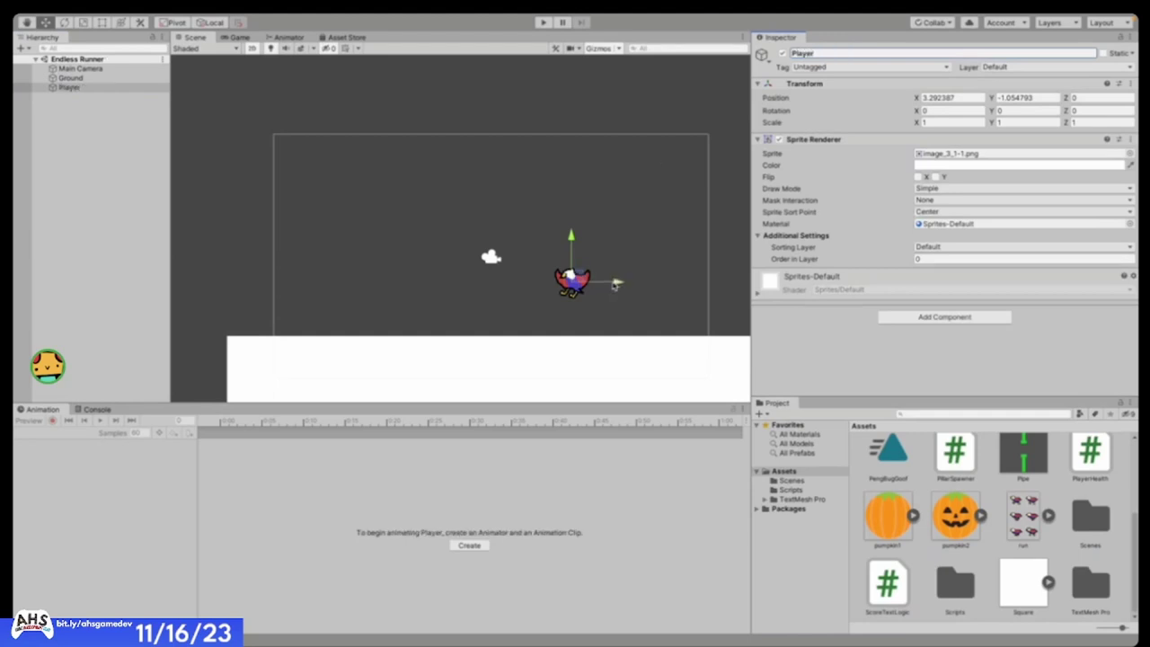
- Move the Player horizontally toward the left side of the camera frame, to about X -4.58
key(f)
scroll(609, 284, down, 5)
scroll(611, 301, down, 3)
scroll(616, 300, up, 2)
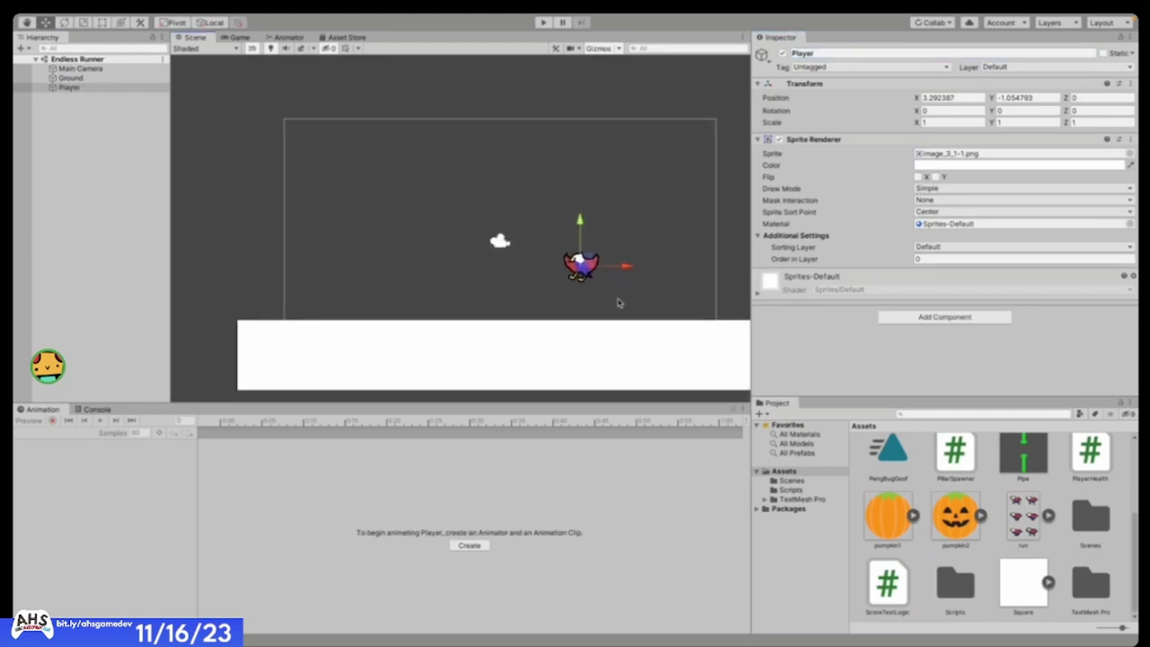
drag(624, 268, 437, 266)
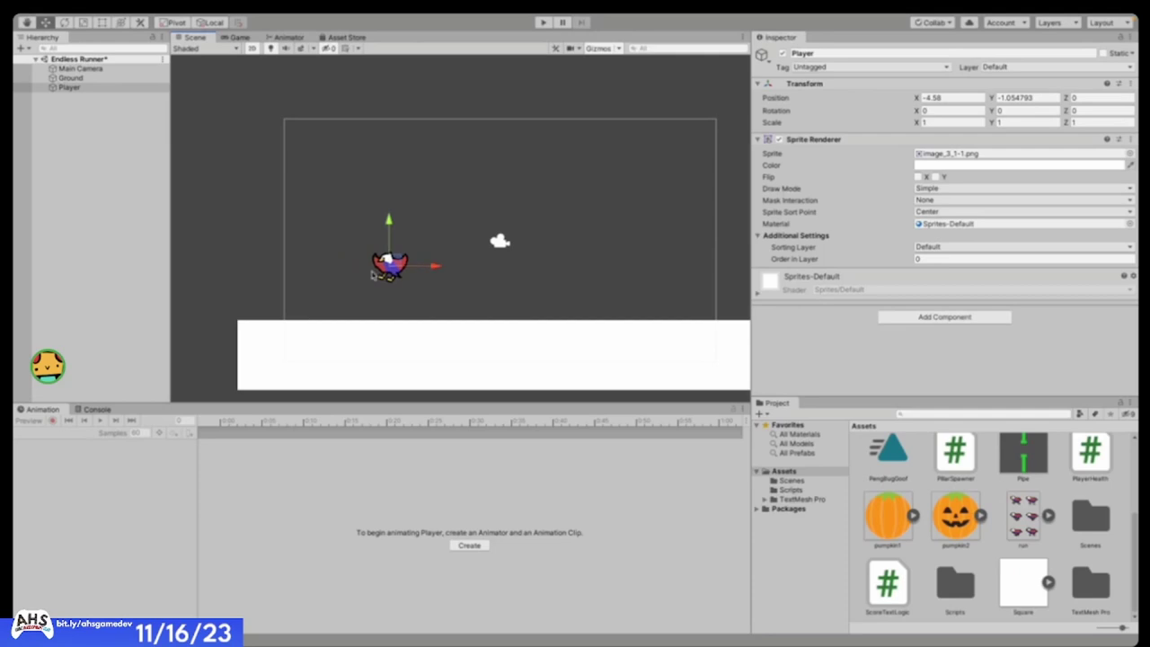
key(f)
scroll(464, 314, down, 5)
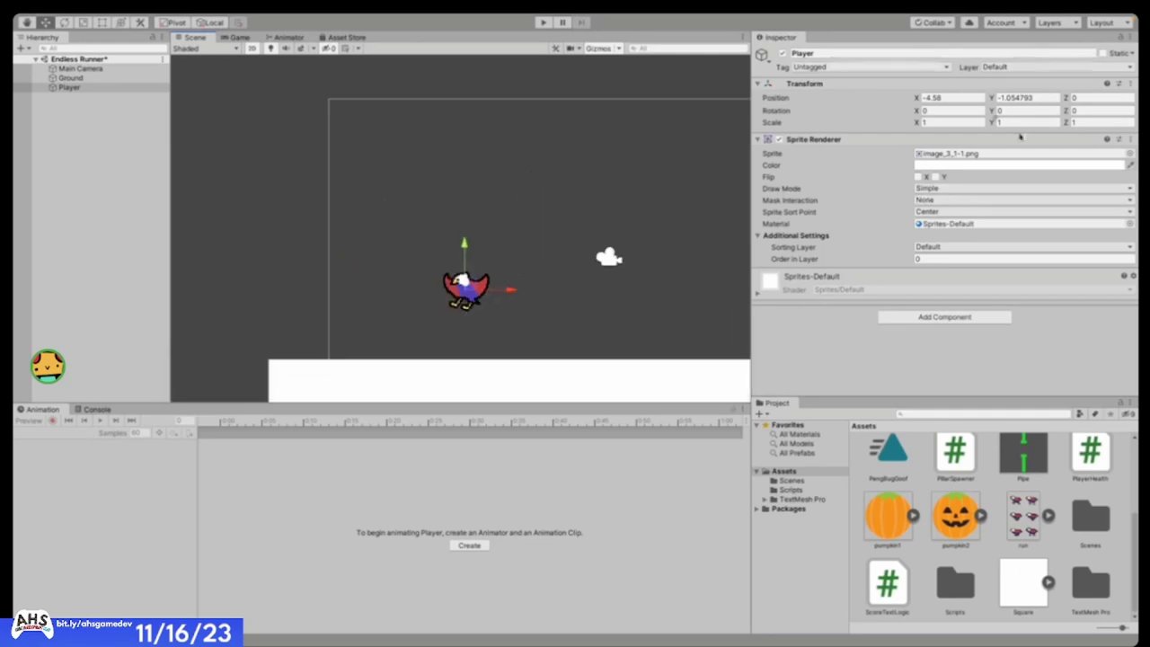
- Expand the jump sheet and assign its jump_0 sprite to the Player's Sprite Renderer
scroll(1039, 499, up, 3)
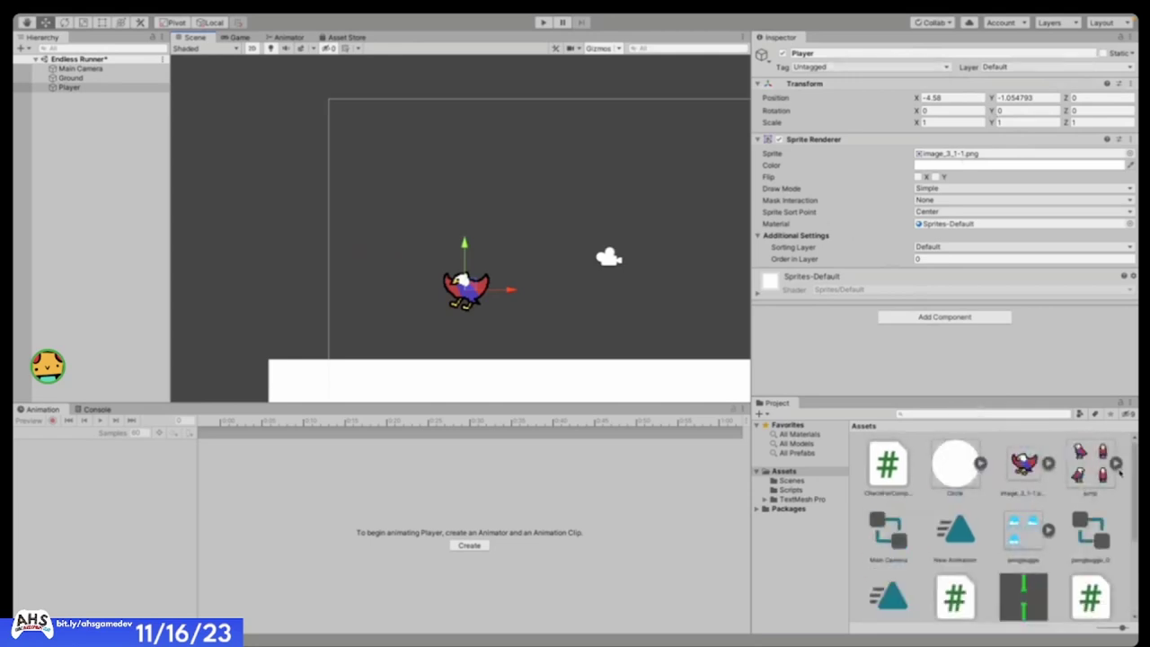
click(1115, 463)
drag(889, 530, 984, 122)
scroll(439, 390, down, 2)
scroll(462, 357, up, 1)
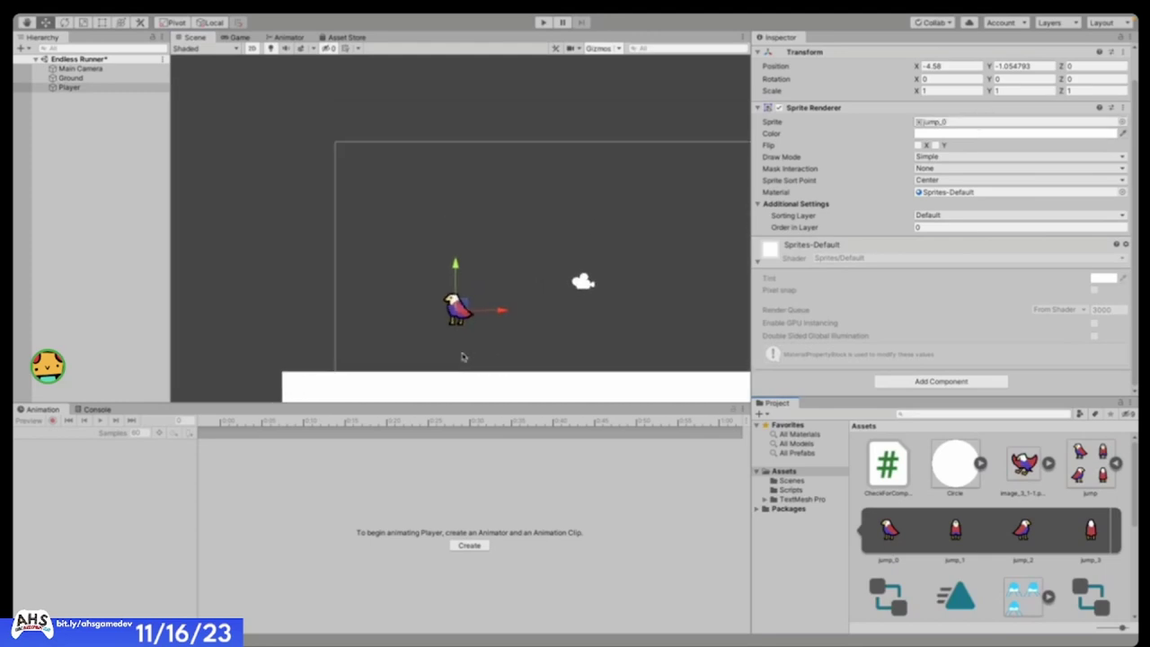
- Lower the Player until its feet rest on the white ground, at about Y -2.729
scroll(462, 355, up, 1)
scroll(463, 346, down, 1)
scroll(463, 337, up, 1)
scroll(464, 329, down, 1)
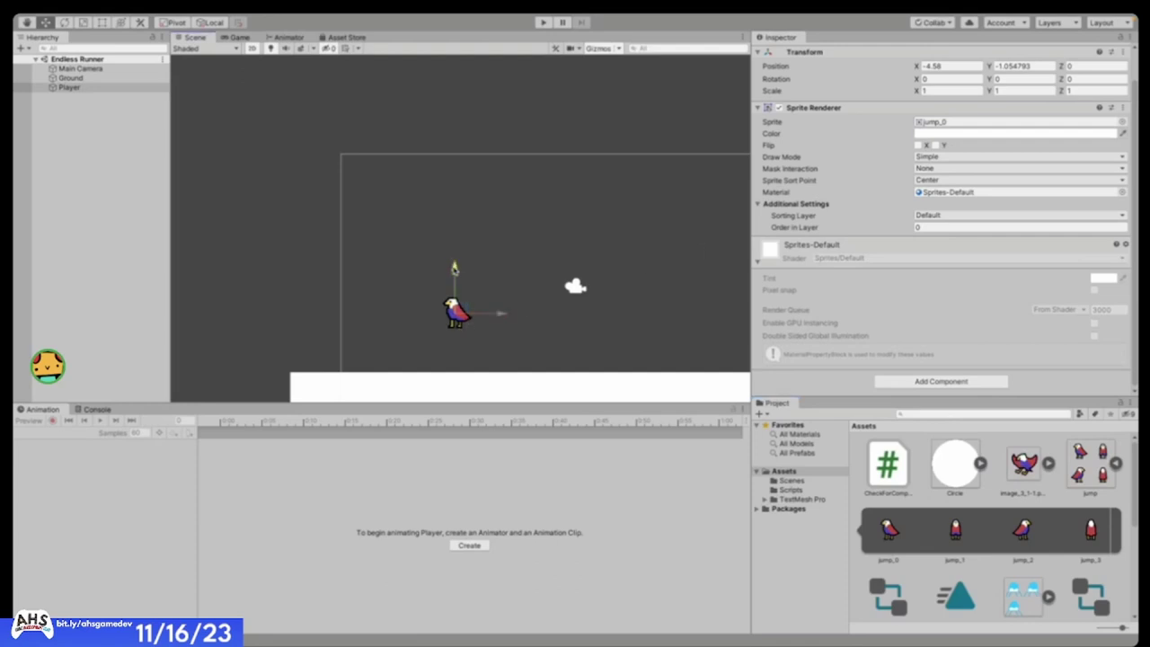
drag(454, 267, 453, 309)
key(f)
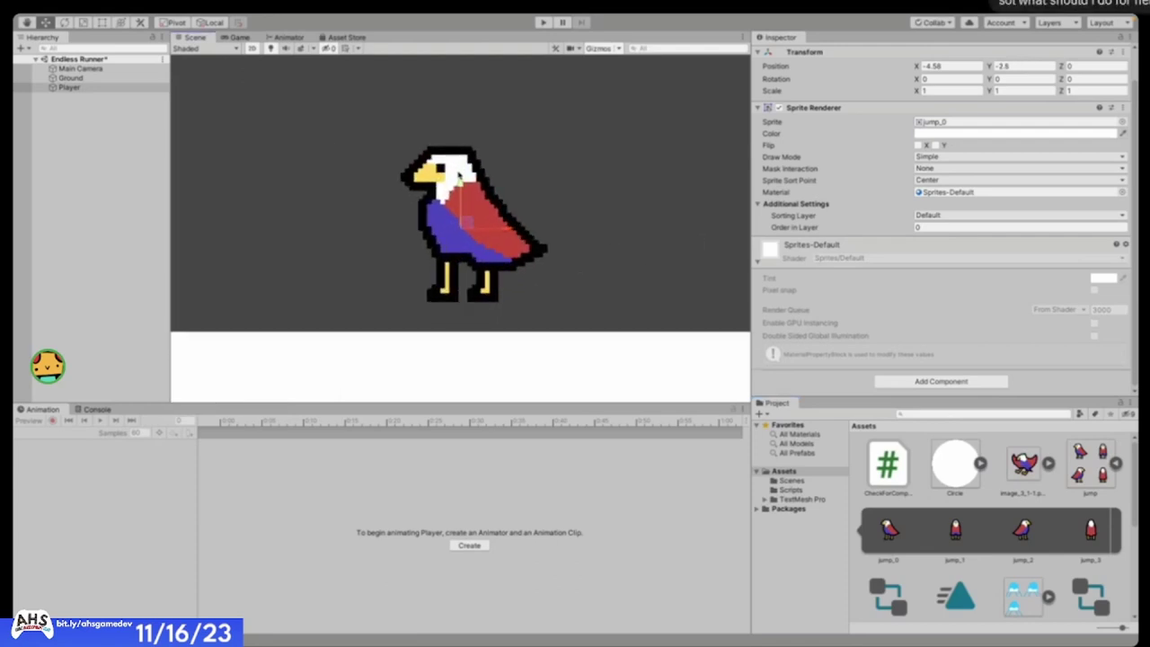
drag(460, 228, 459, 216)
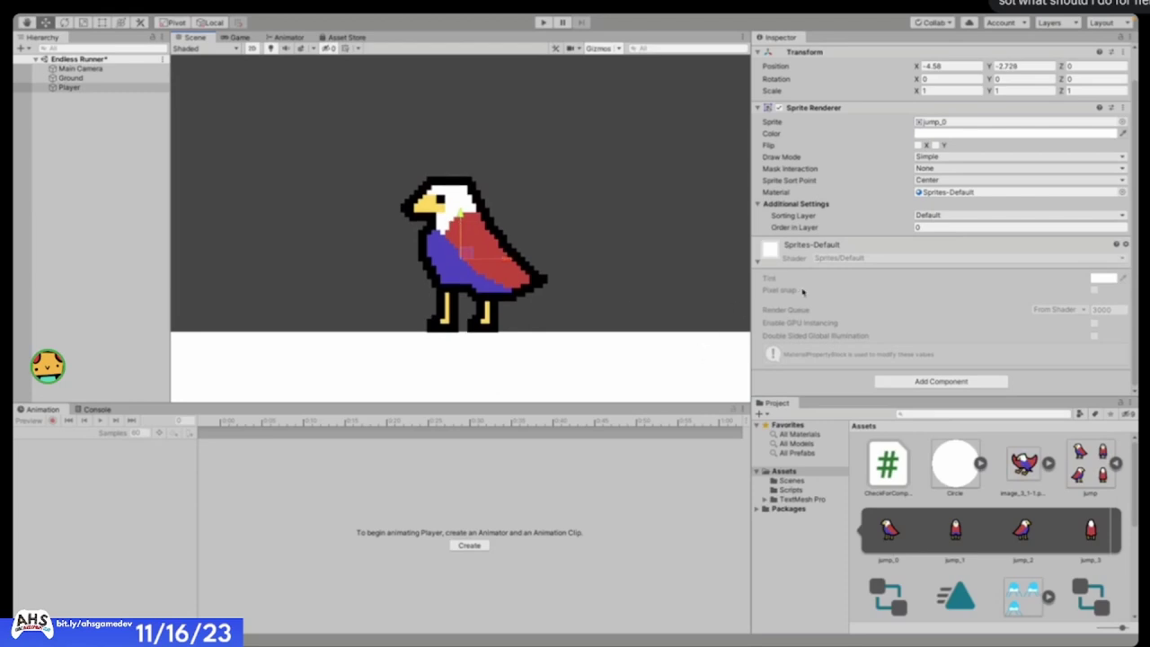
scroll(840, 283, up, 1)
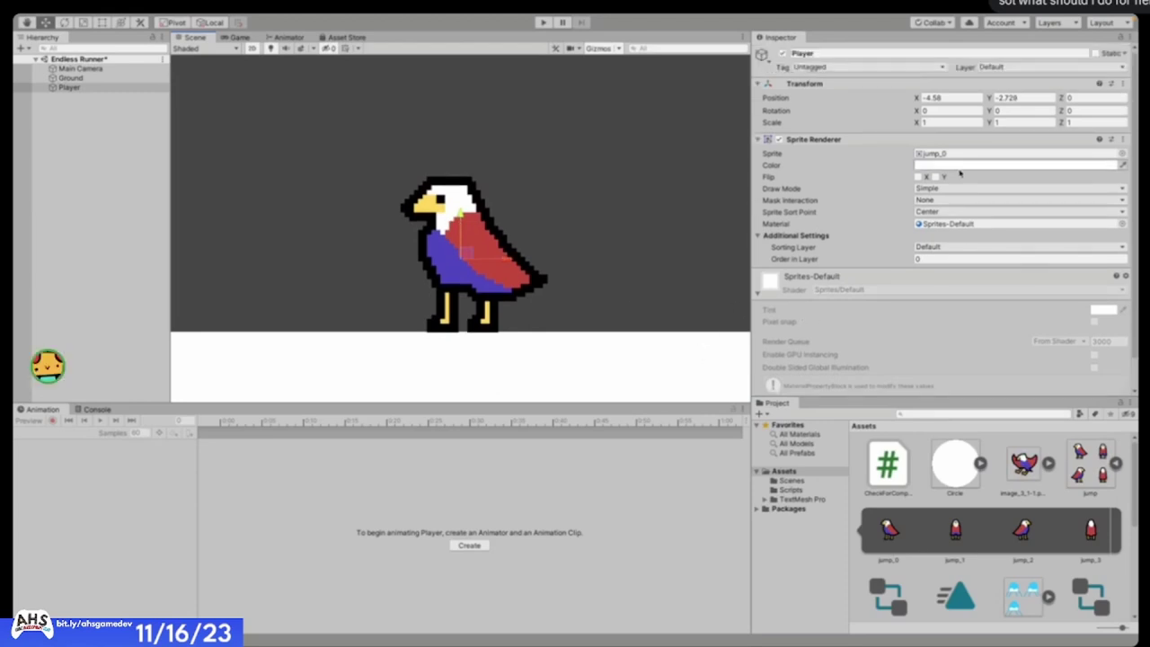
scroll(536, 277, down, 2)
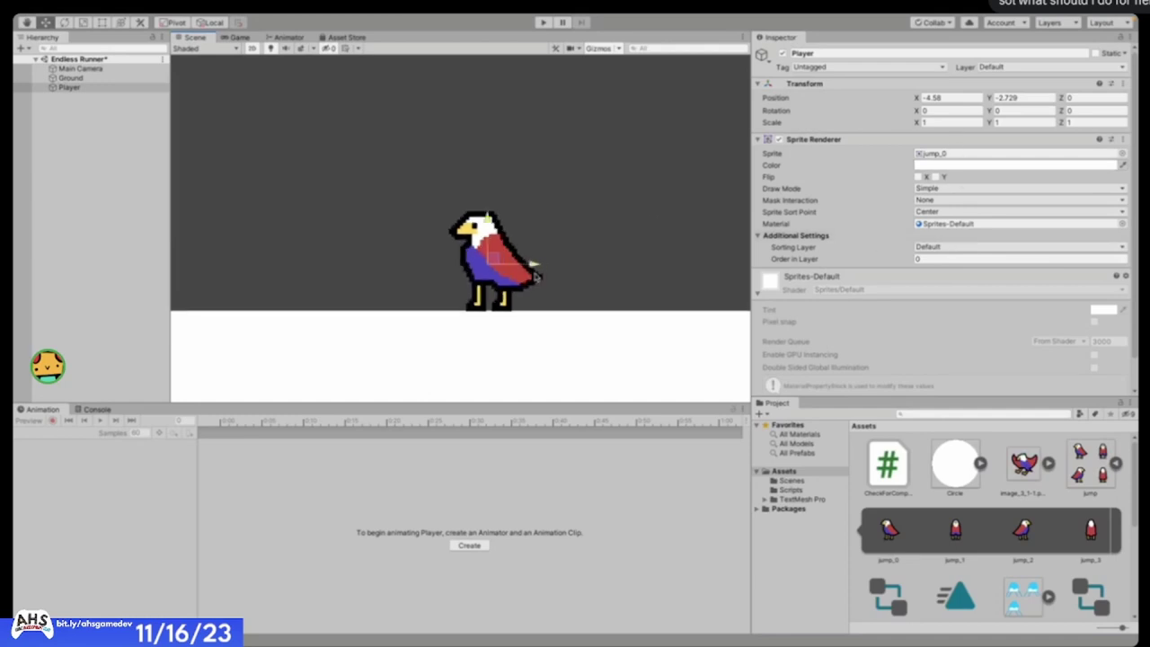
scroll(514, 381, down, 4)
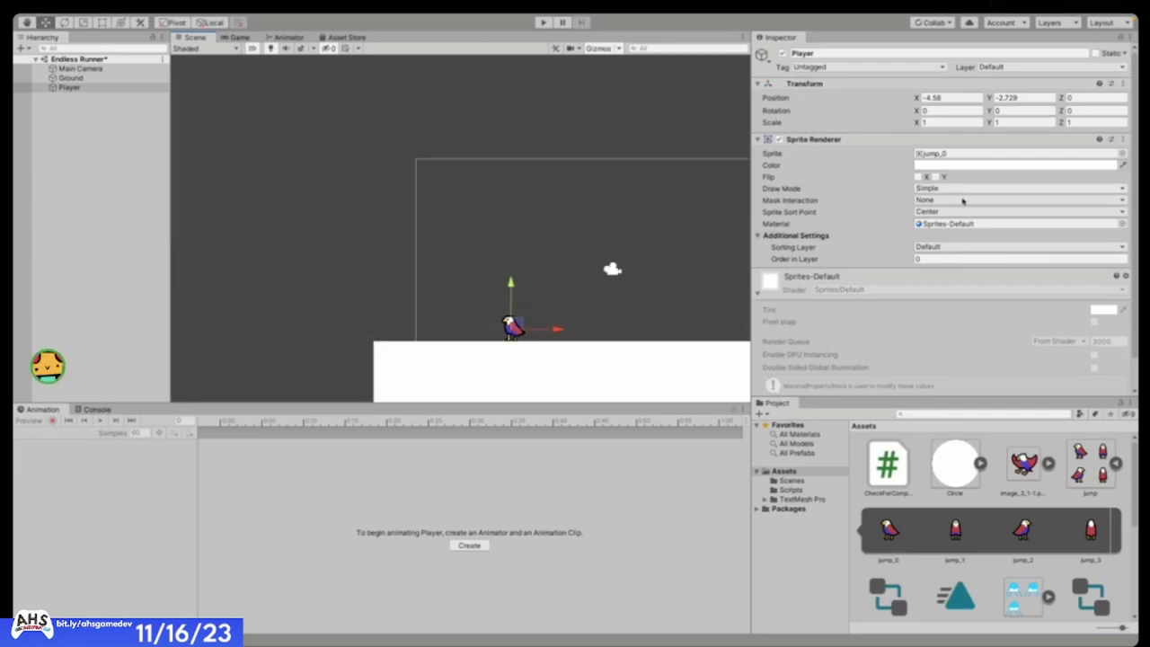
- Flip the Player's sprite on the X axis in its Sprite Renderer
click(919, 177)
scroll(395, 313, down, 2)
scroll(465, 314, up, 4)
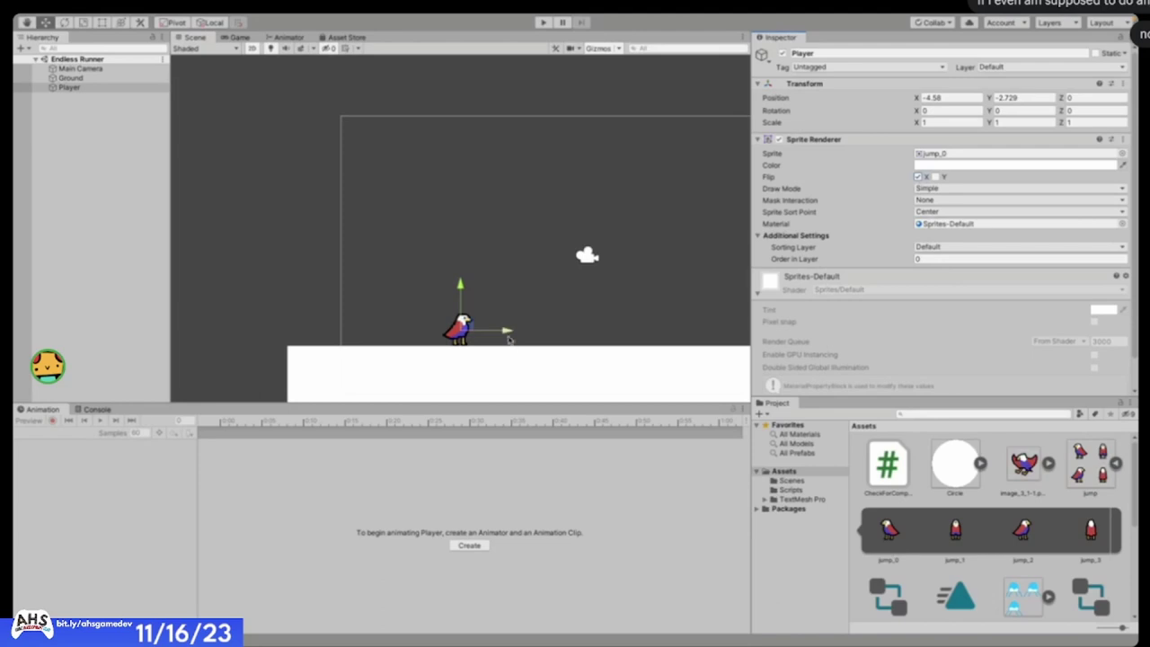
- Try shifting the Player along the ground to about X -3.94, and undo the move
scroll(508, 335, down, 2)
drag(510, 334, 528, 333)
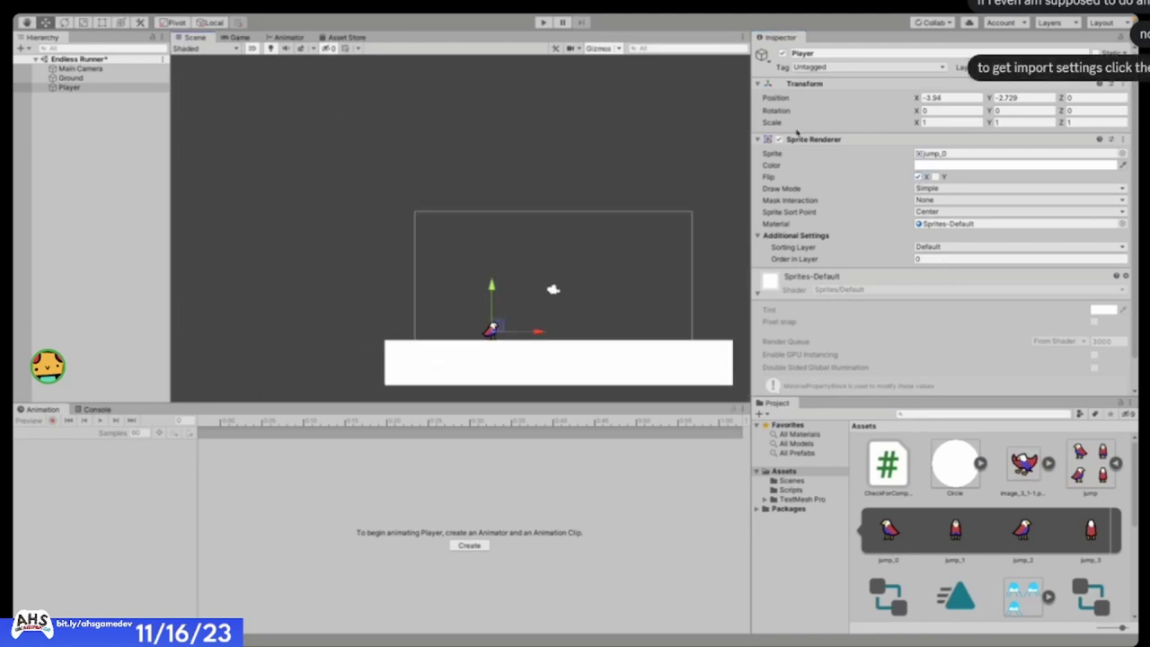
key(ctrl+z)
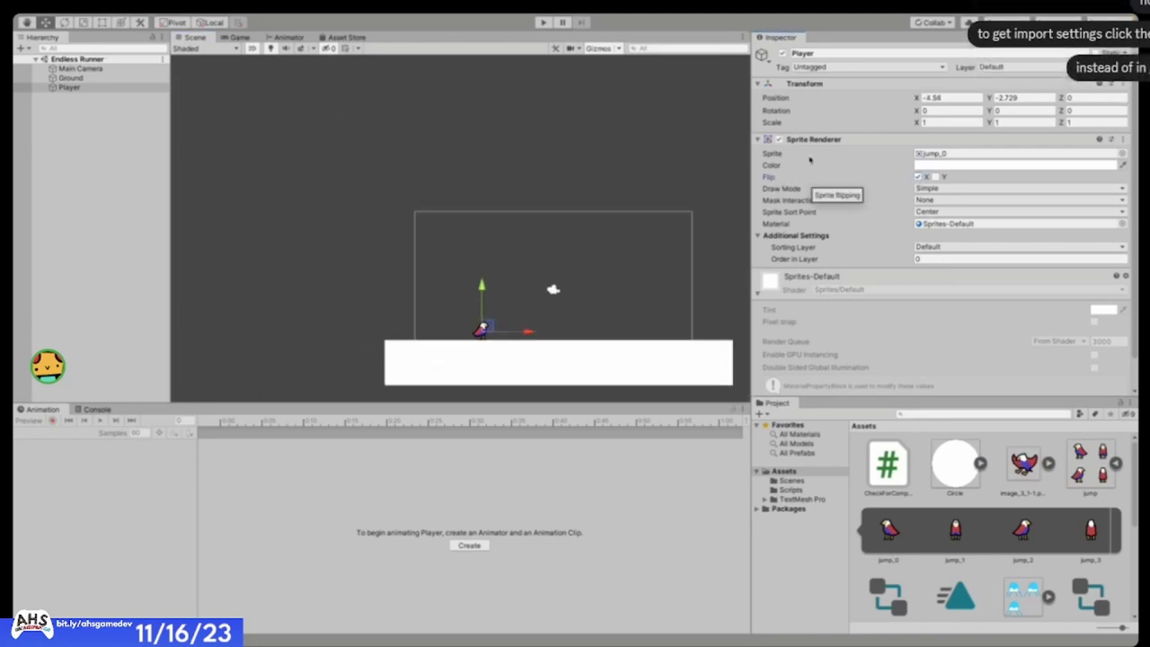
scroll(647, 257, up, 2)
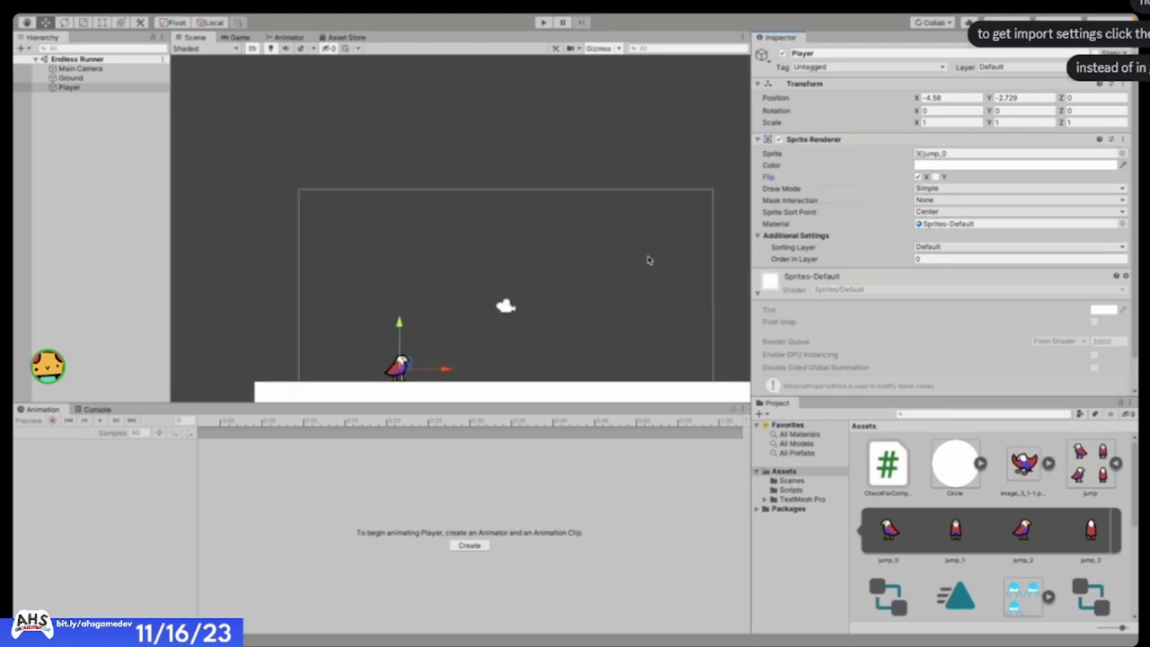
scroll(641, 210, down, 2)
scroll(530, 293, up, 3)
scroll(530, 293, down, 1)
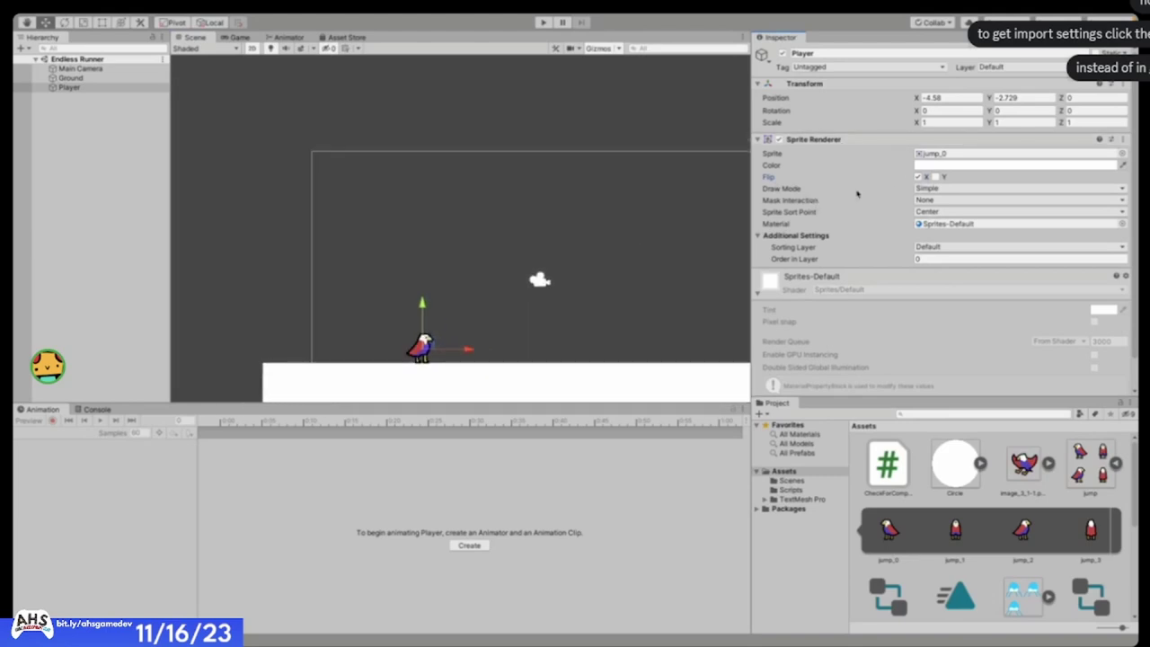
click(935, 177)
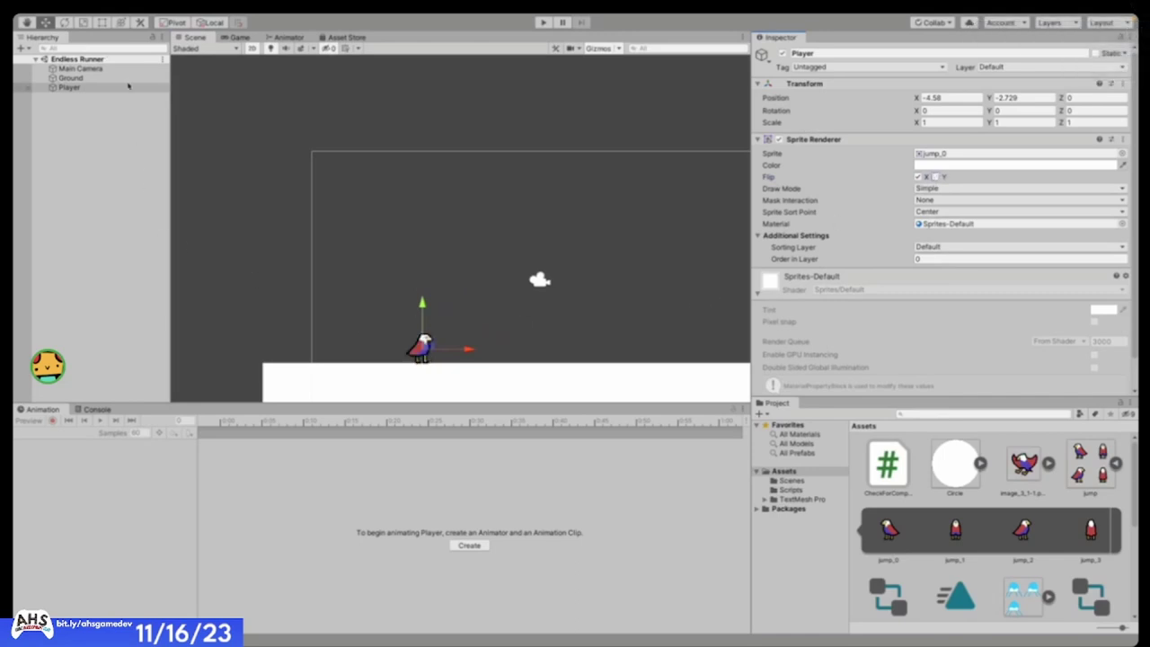
- Frame the Player in the scene and nudge it up slightly to about Y -2.722
double_click(98, 88)
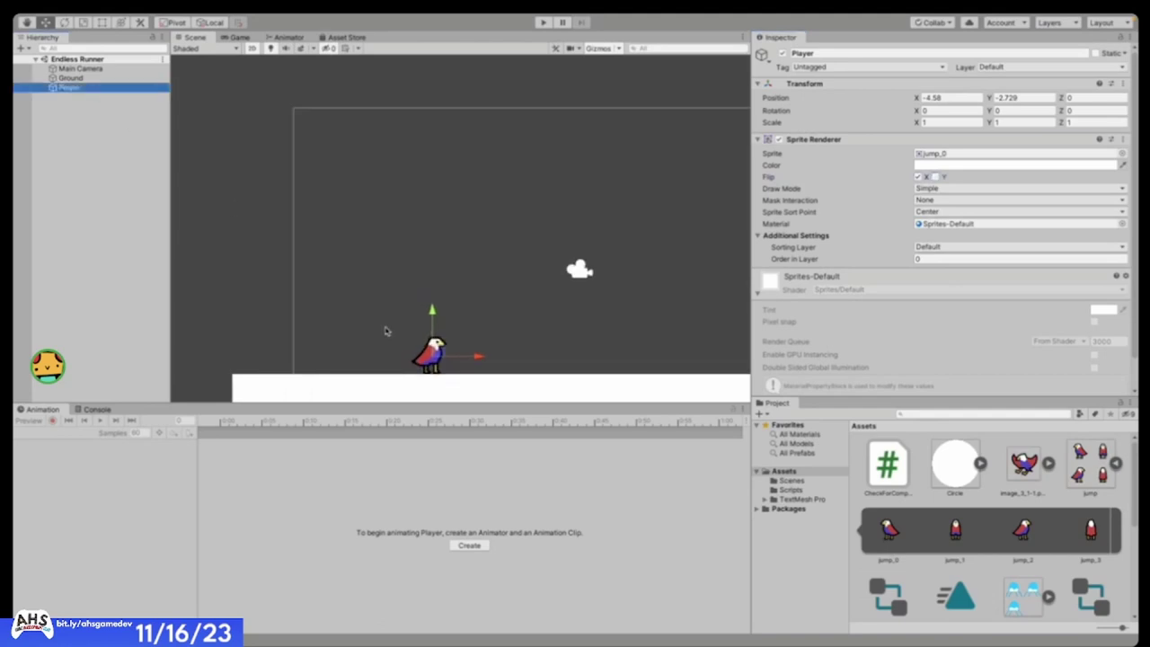
drag(489, 221, 488, 218)
scroll(451, 261, down, 10)
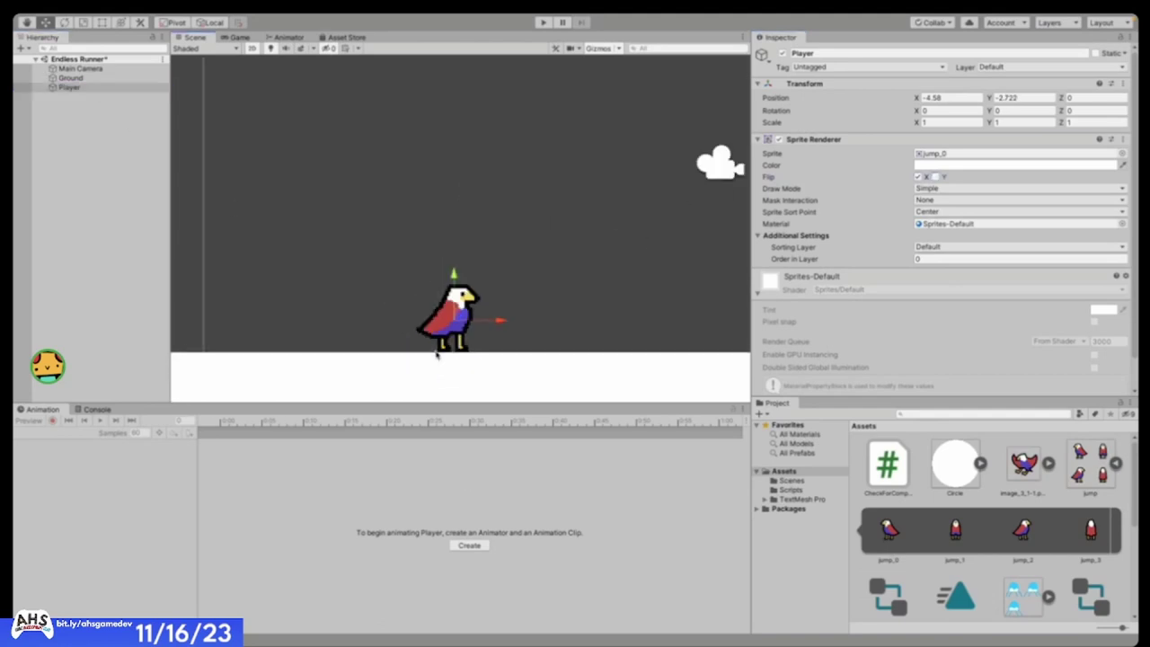
scroll(534, 203, up, 2)
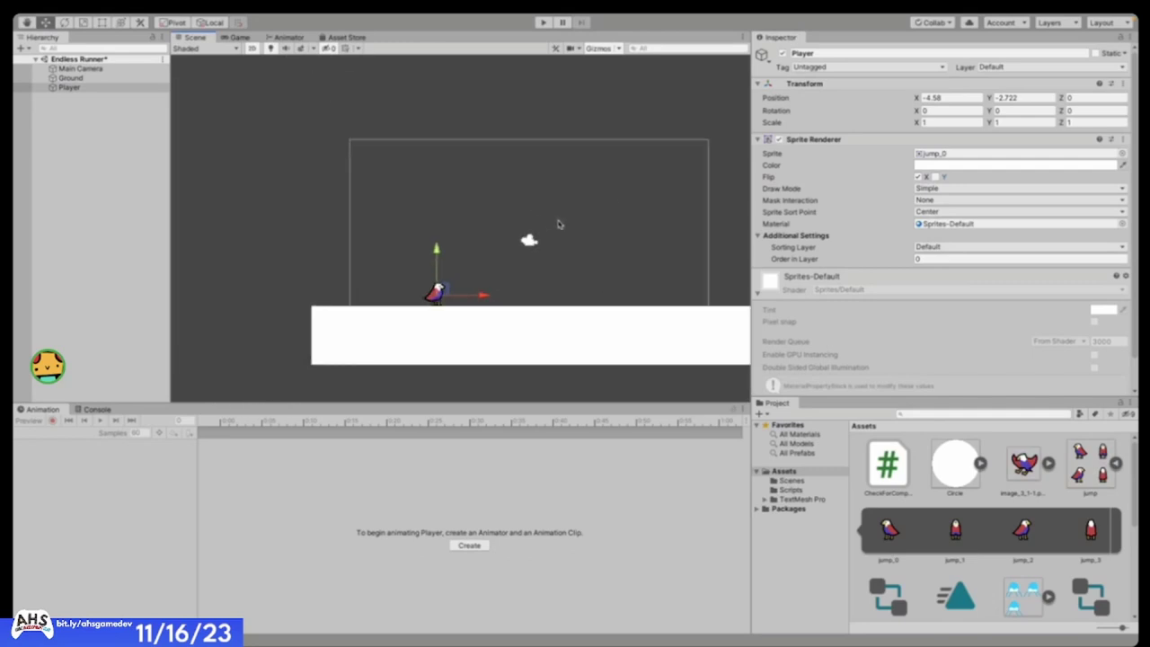
scroll(584, 211, up, 3)
scroll(629, 203, down, 1)
scroll(748, 197, up, 1)
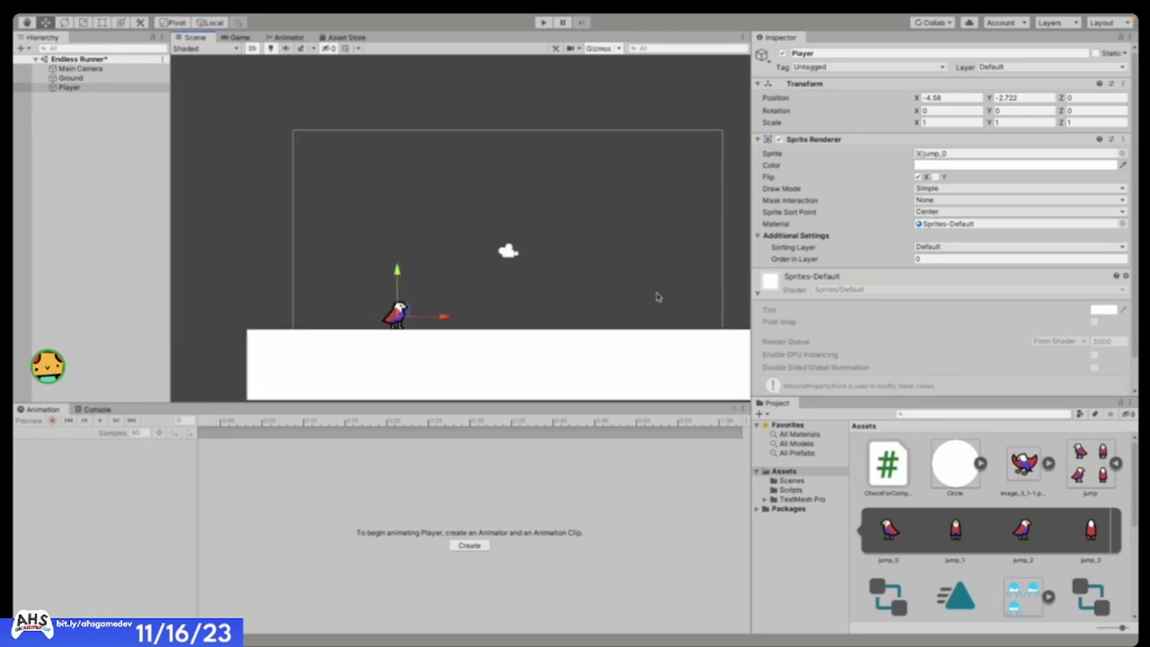
- Create a new animation clip for the Player named PlayerRun and save it in the Assets folder
click(469, 547)
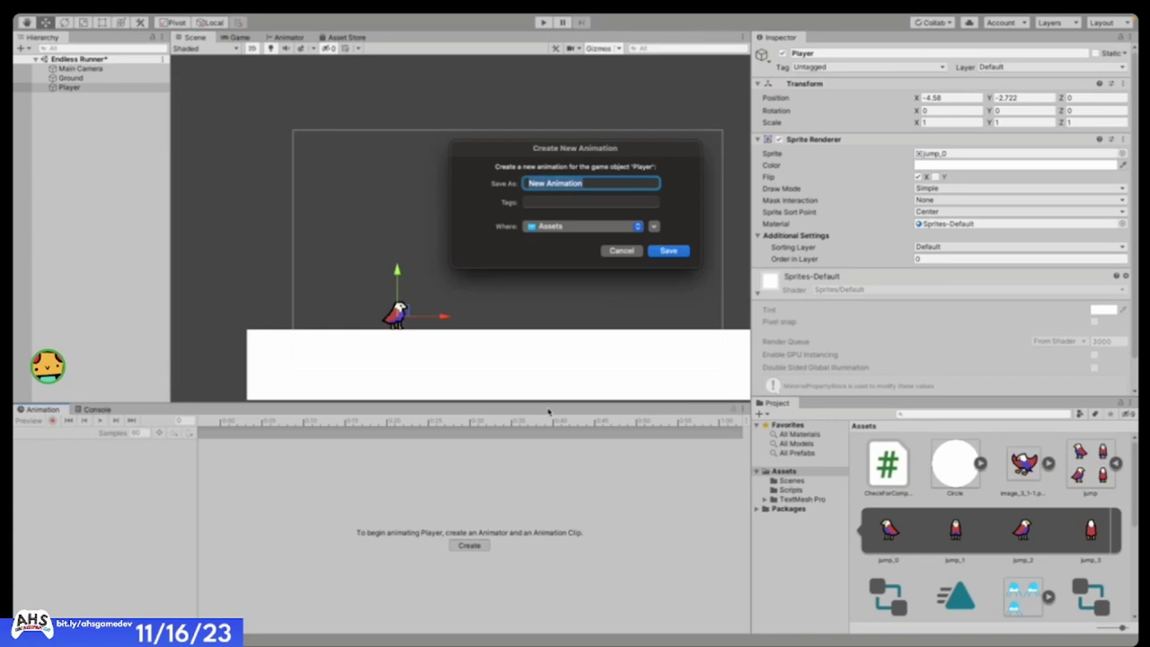
key(BackSpace)
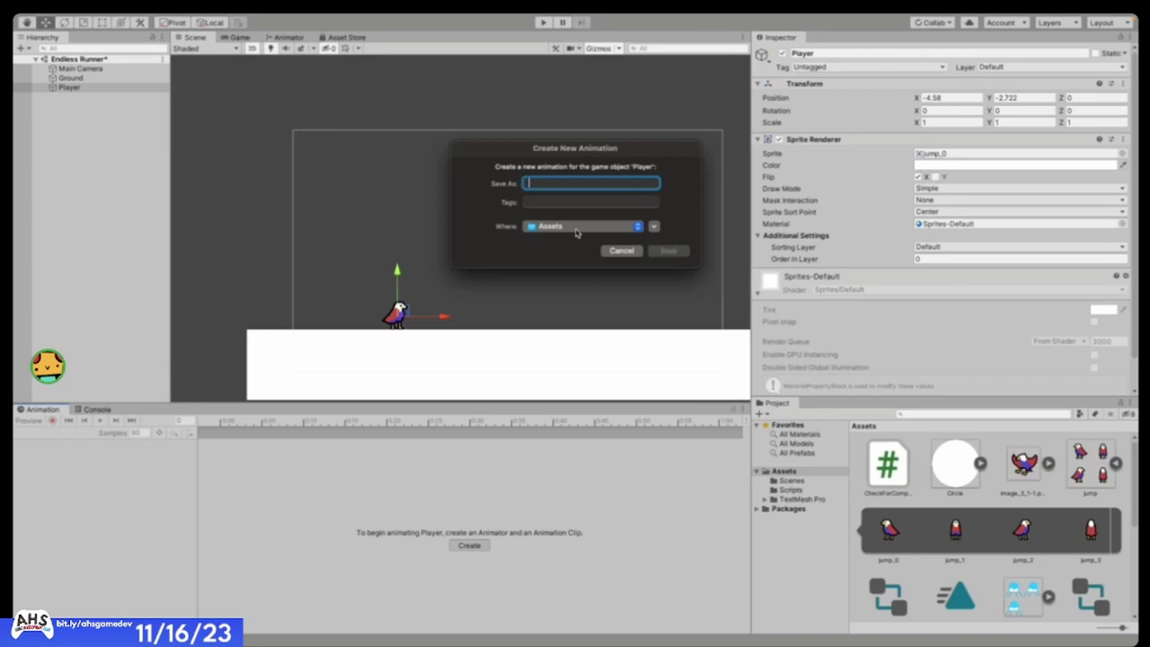
text(PlayerRun)
key(Return)
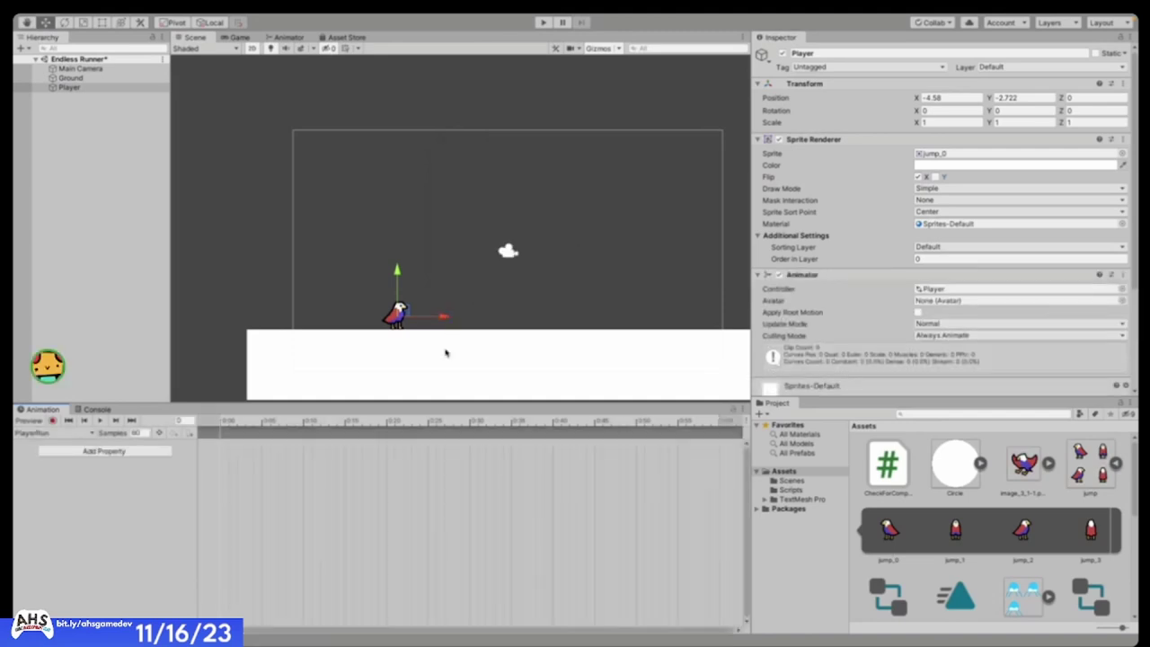
- Expand the run sprite sheet in the Assets folder to reveal its individual sprites
key(f)
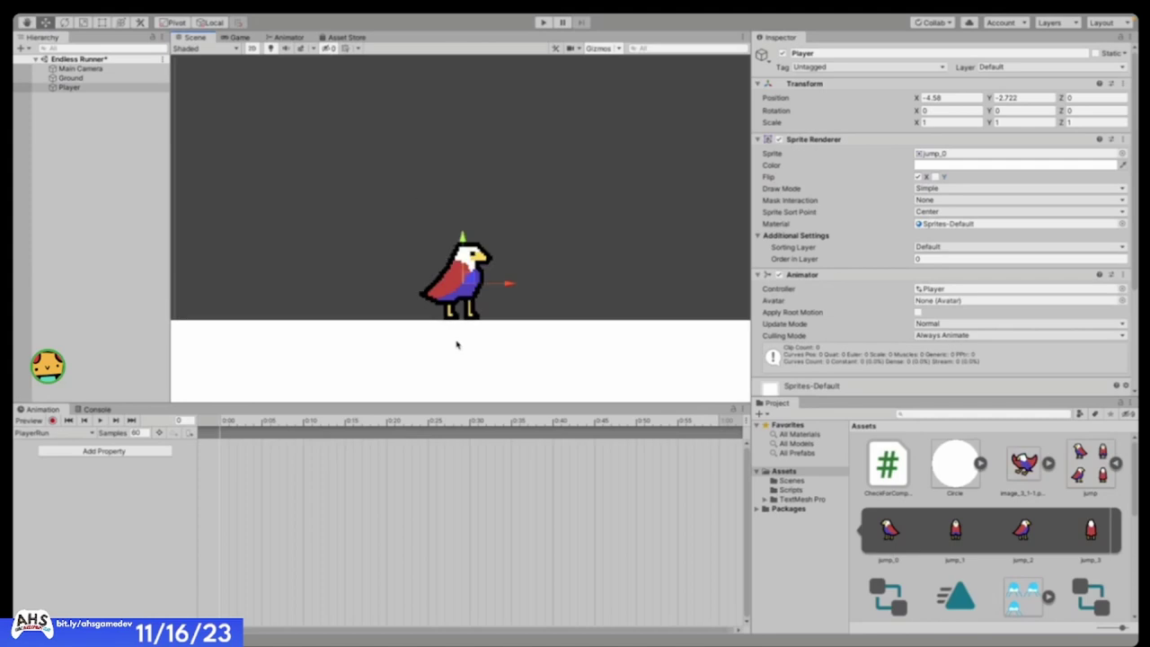
scroll(456, 344, down, 3)
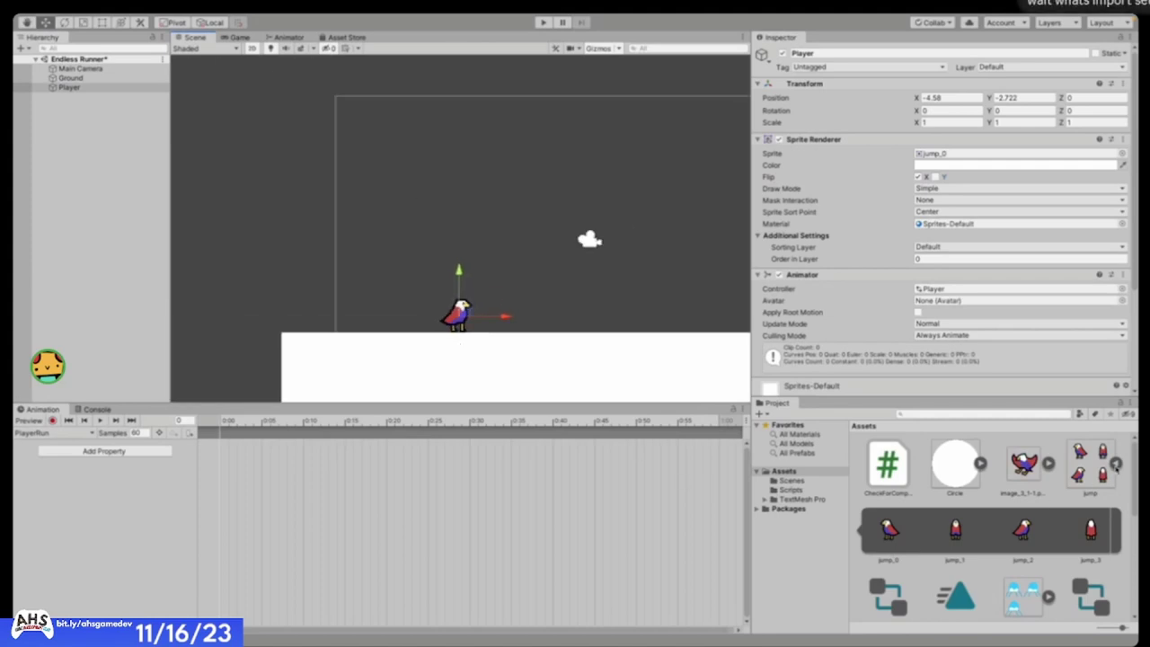
scroll(1117, 464, down, 3)
click(888, 516)
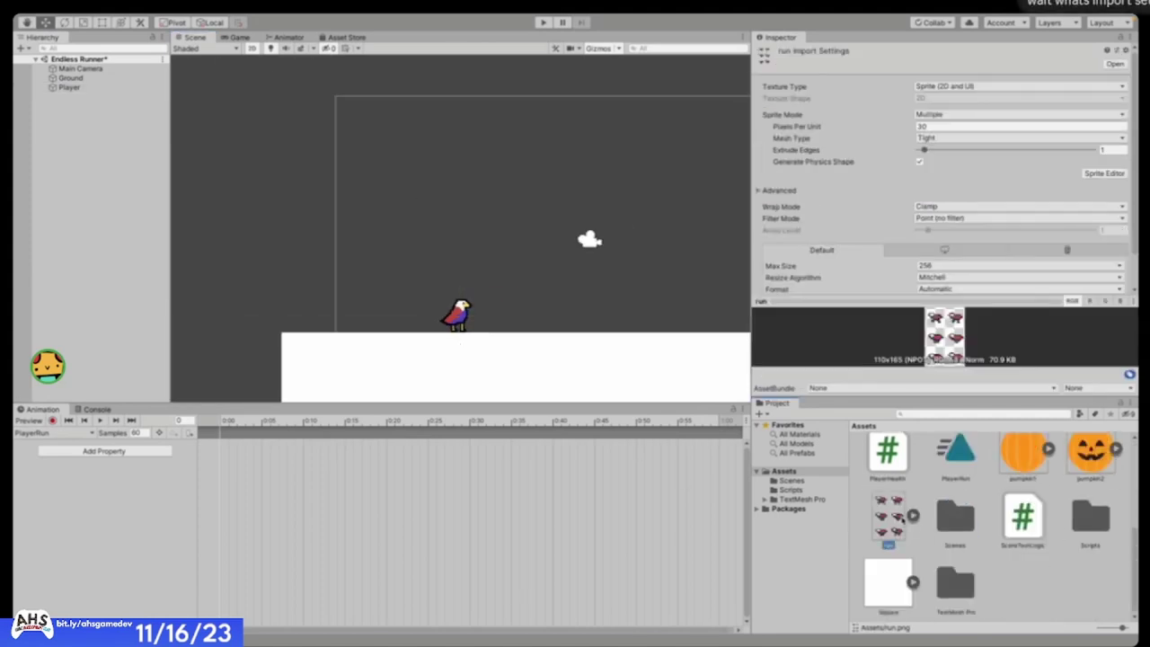
click(913, 515)
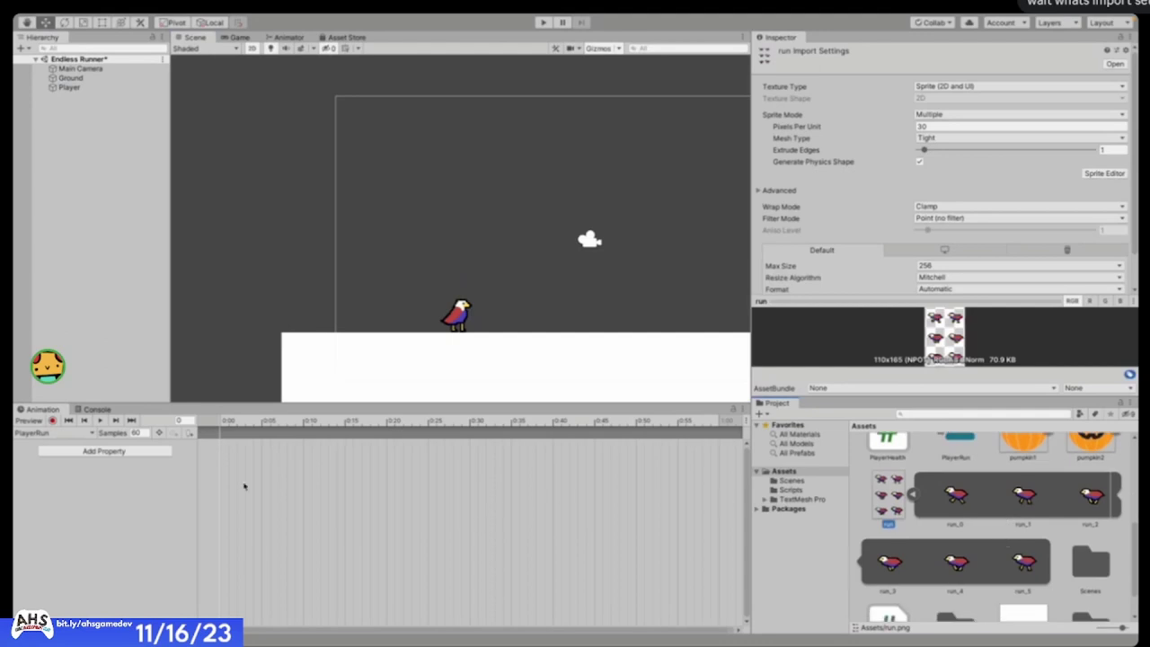
- Set the PlayerRun clip's sample rate to 18
click(139, 432)
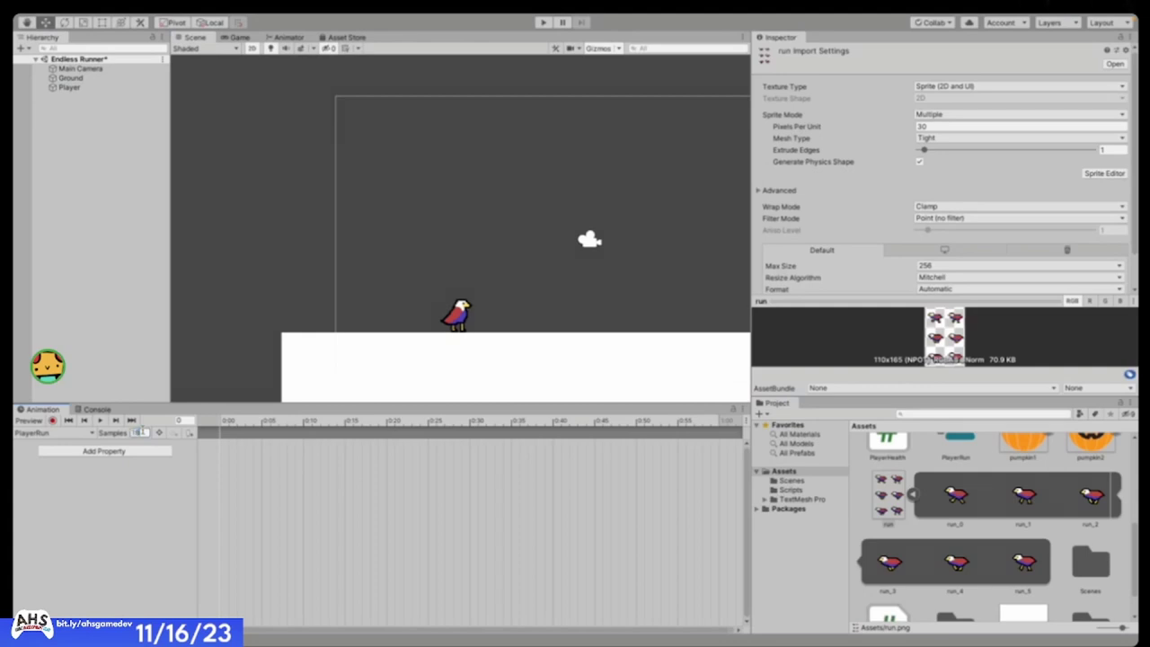
text(18)
key(Return)
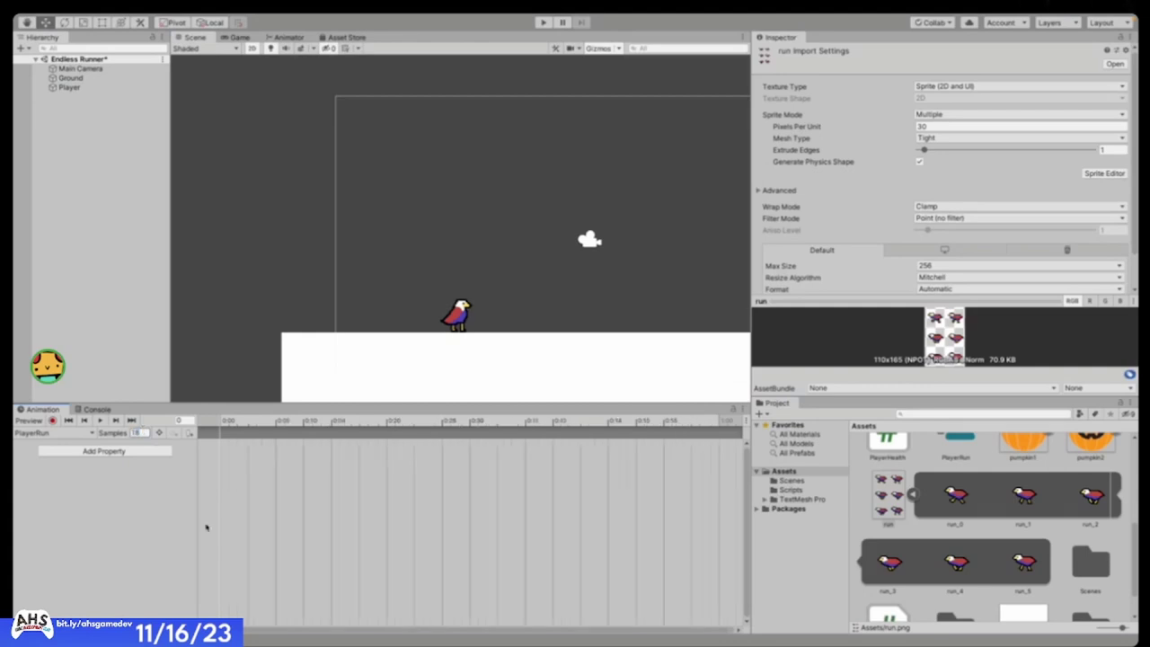
- Add the run_0 and run_1 sprites as the keyframes at frames 0 and 1 of the PlayerRun clip
scroll(313, 502, down, 5)
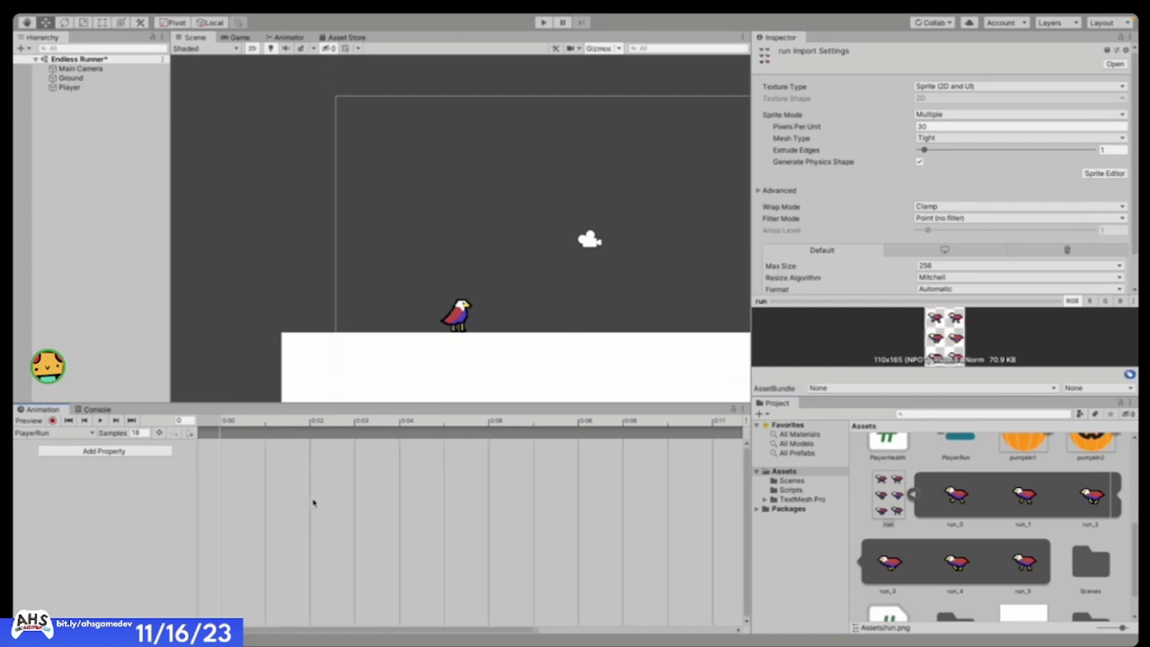
scroll(219, 489, up, 2)
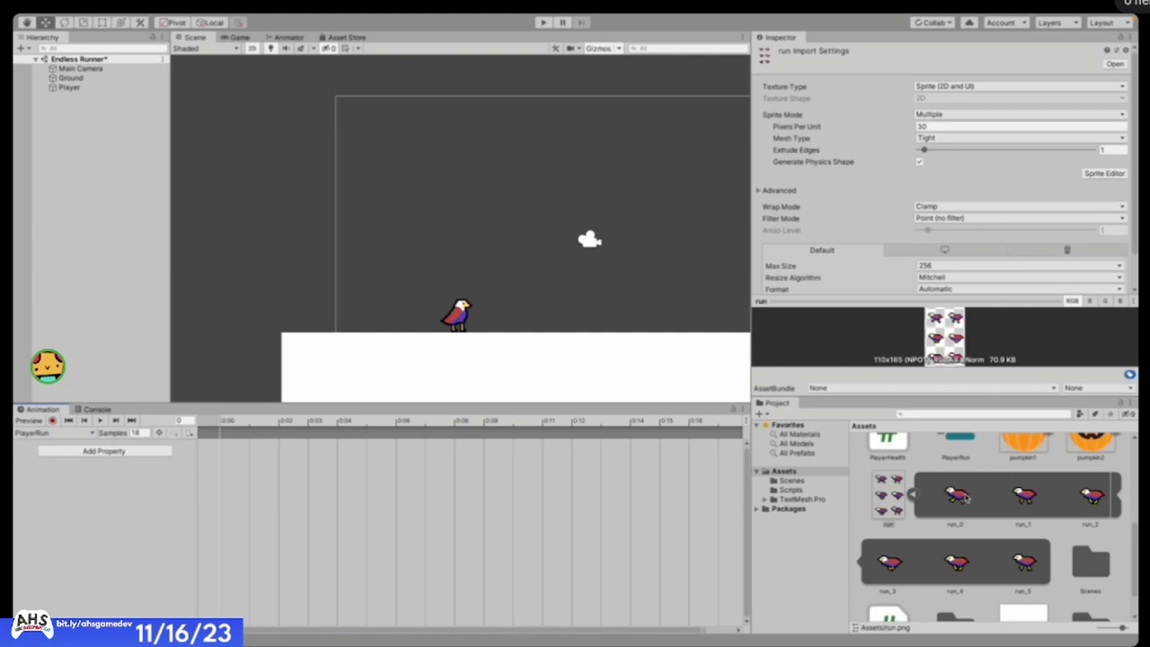
drag(958, 497, 223, 470)
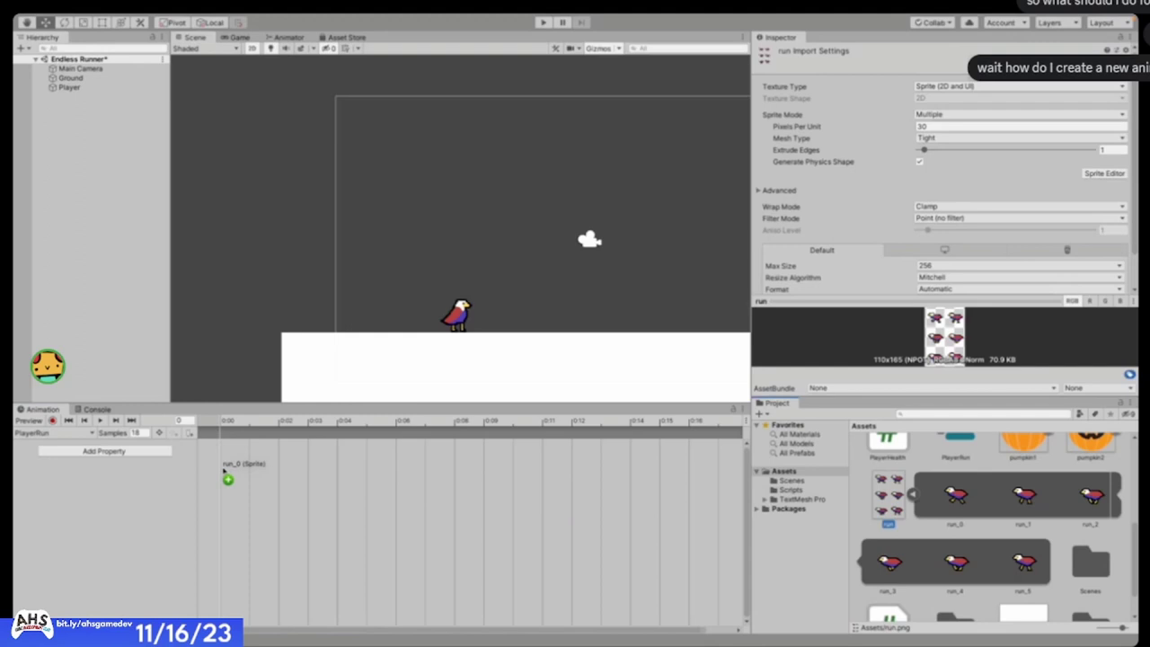
drag(223, 469, 219, 462)
click(229, 421)
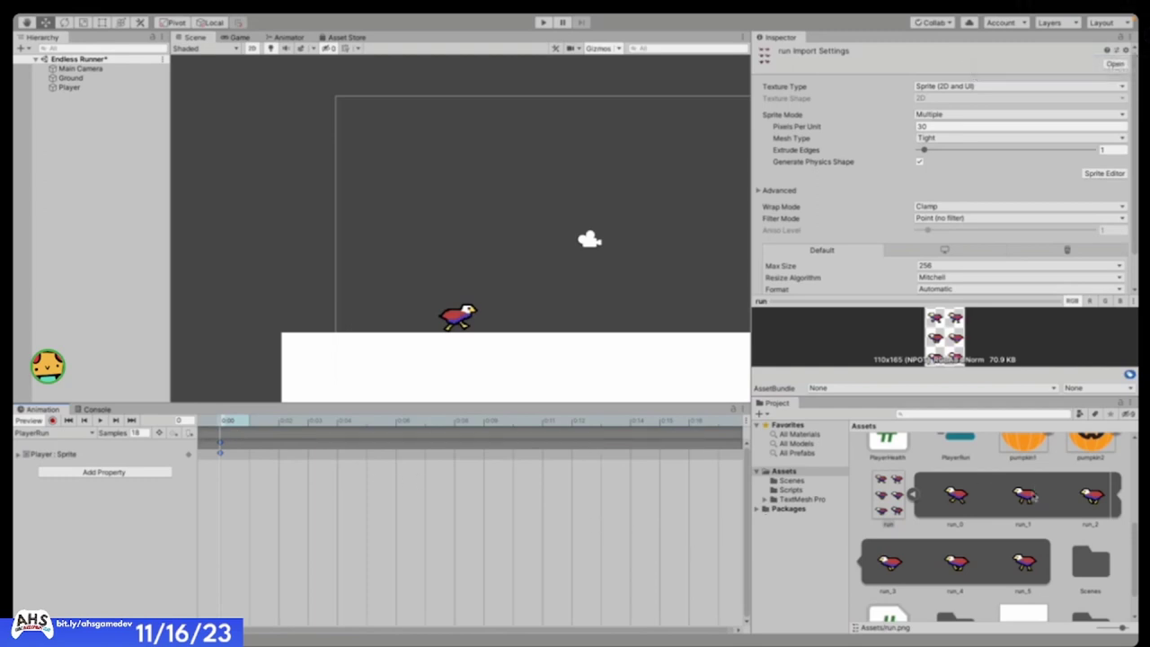
drag(1026, 499, 258, 446)
- Add the sprites run_2, run_3, run_4 and run_5 as consecutive keyframes at frames 2 to 5 of PlayerRun
click(277, 425)
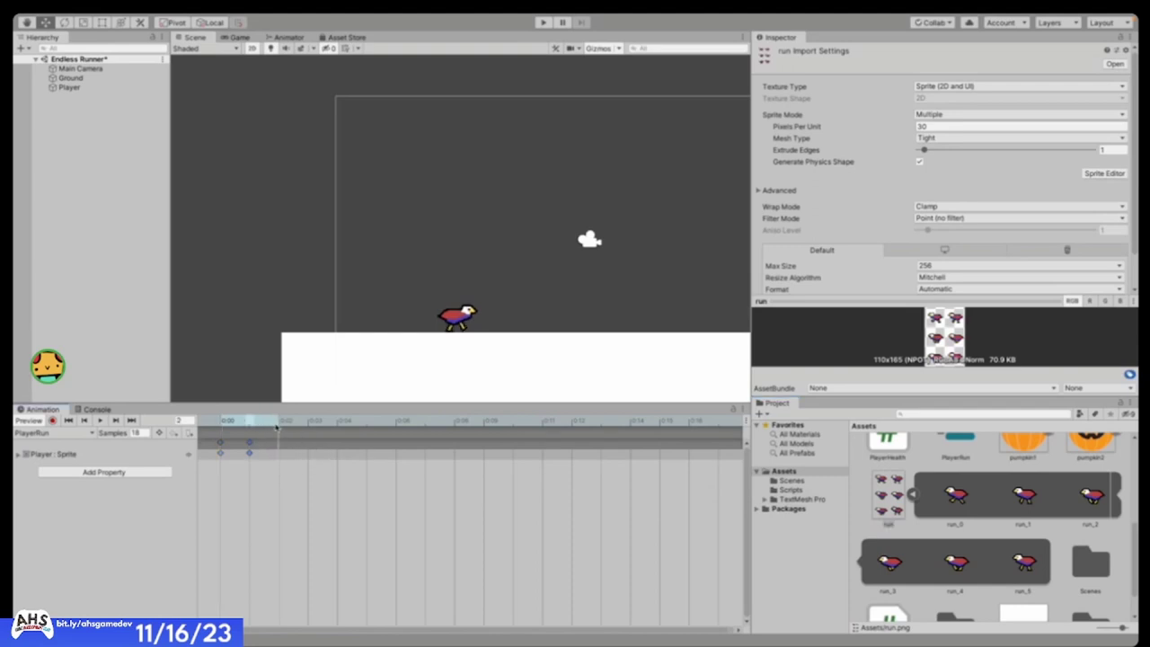
drag(1081, 510, 278, 453)
click(307, 424)
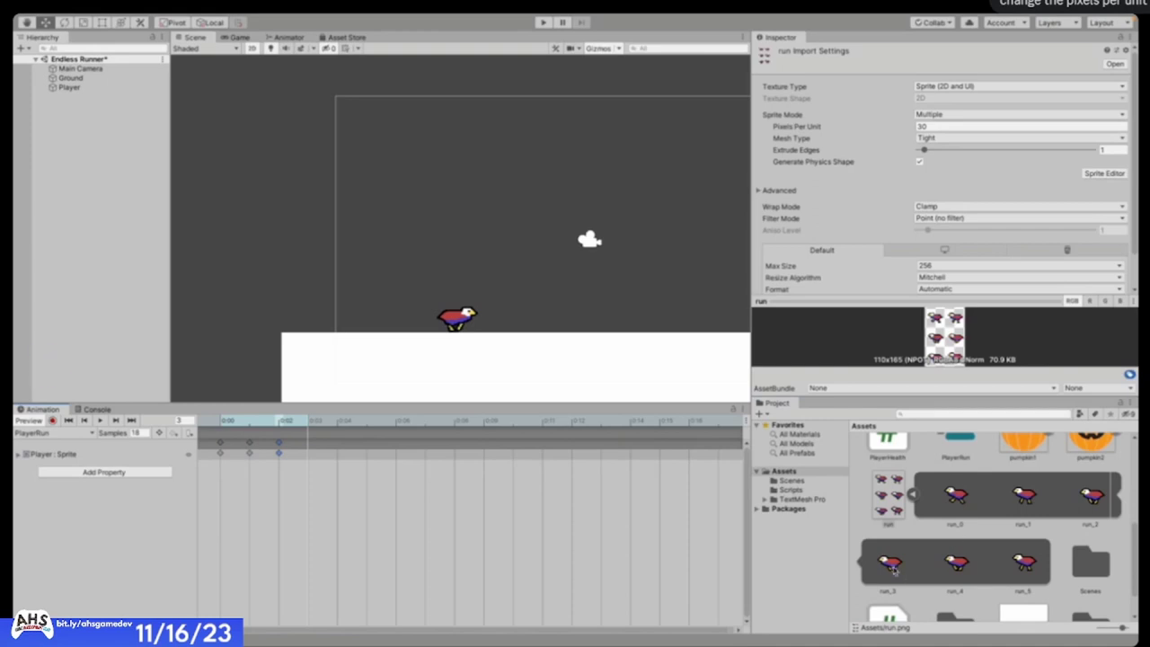
drag(889, 561, 322, 443)
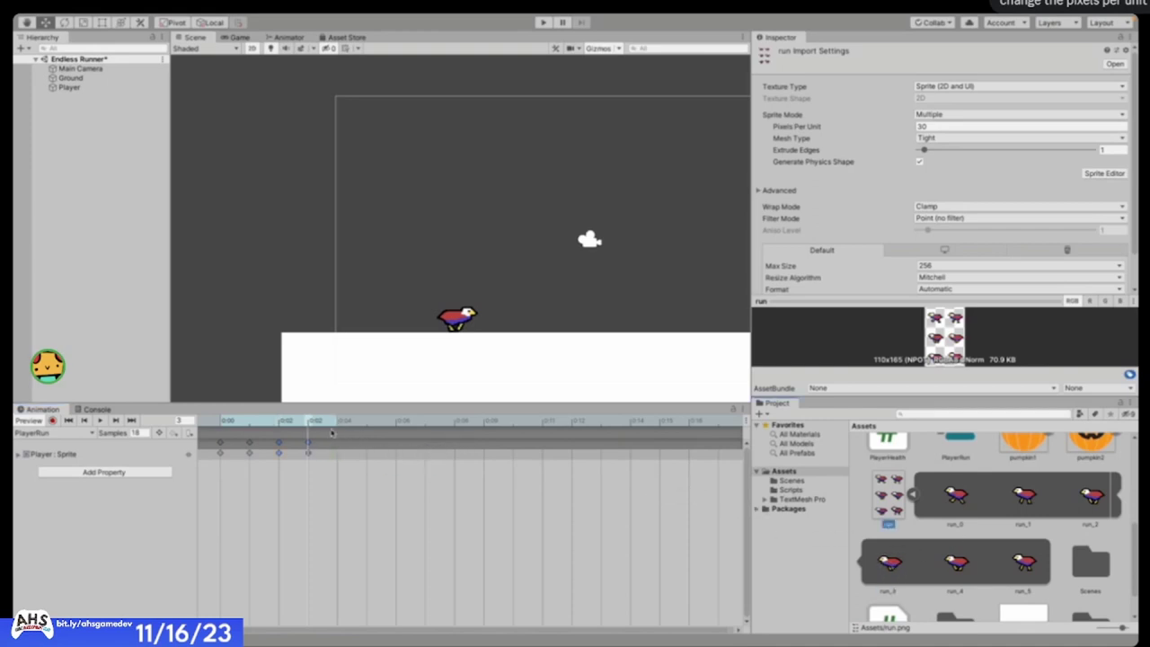
click(337, 421)
drag(956, 561, 333, 443)
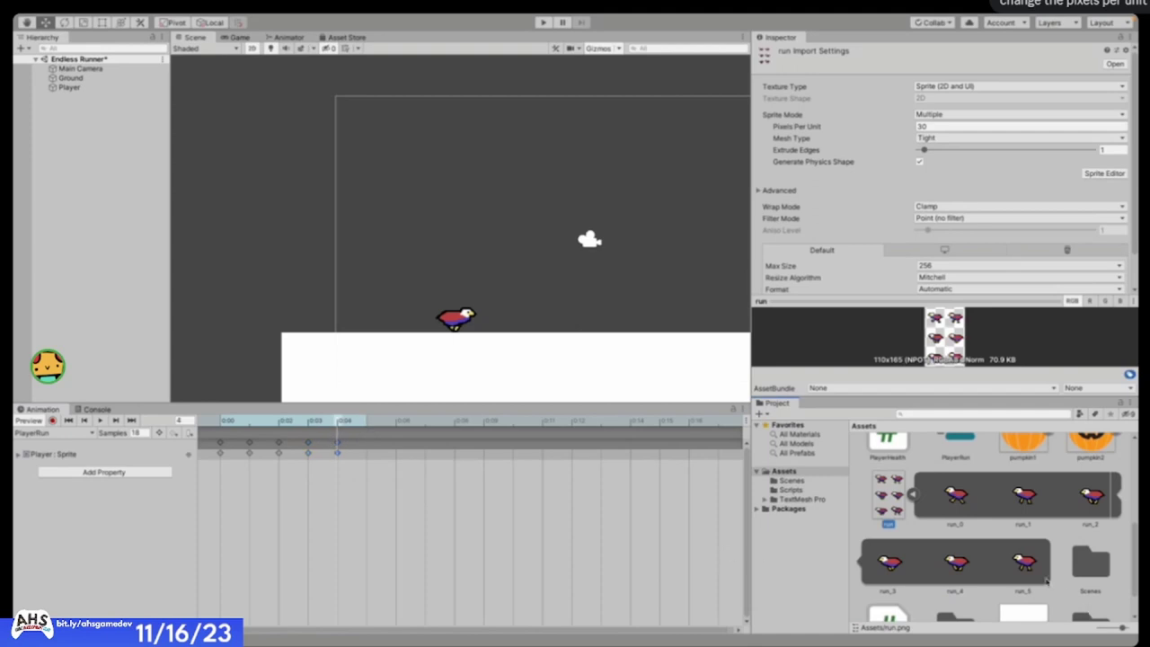
drag(1047, 581, 380, 456)
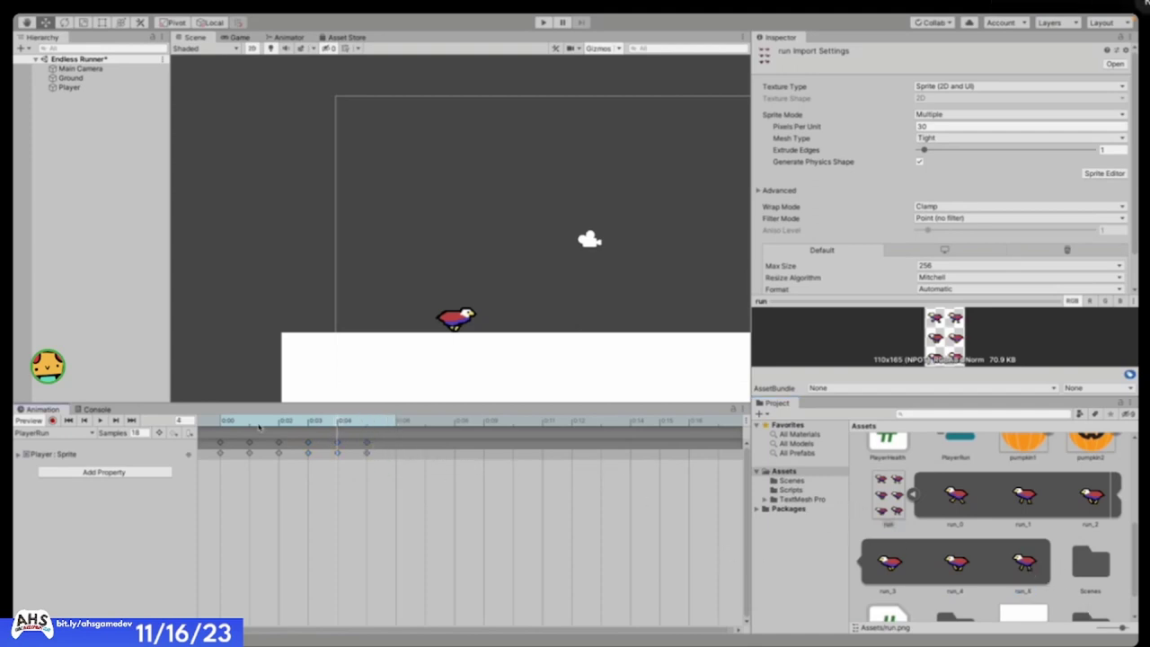
- Scrub through the PlayerRun keyframes and play the animation back to check the running motion
drag(259, 428, 389, 471)
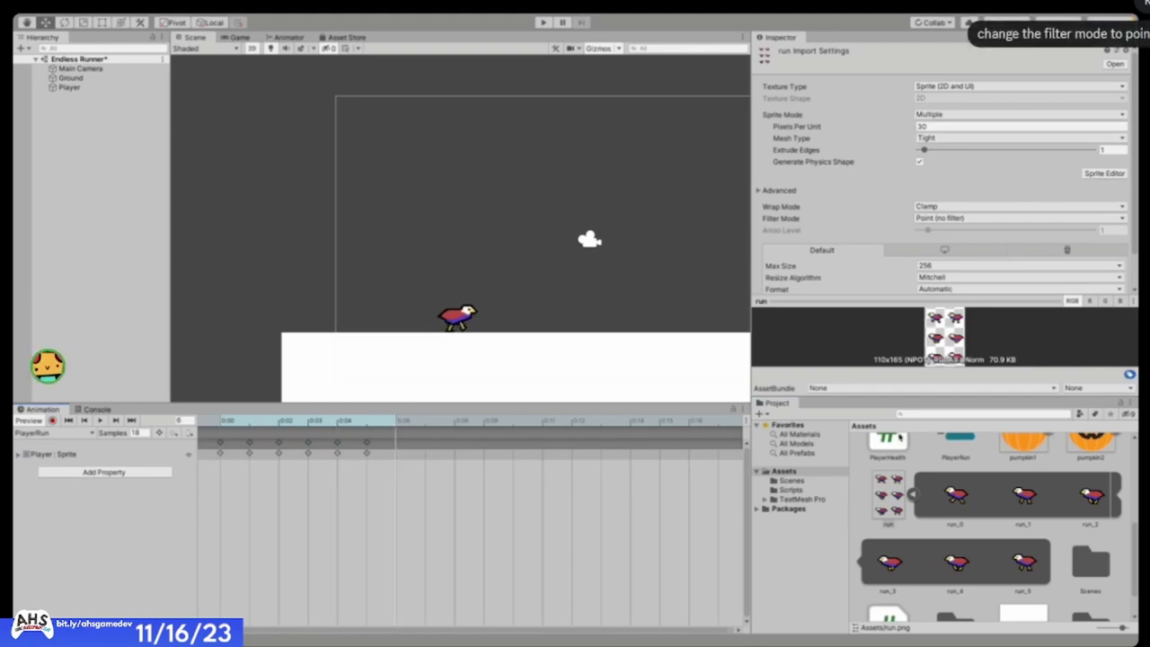
drag(332, 430, 177, 432)
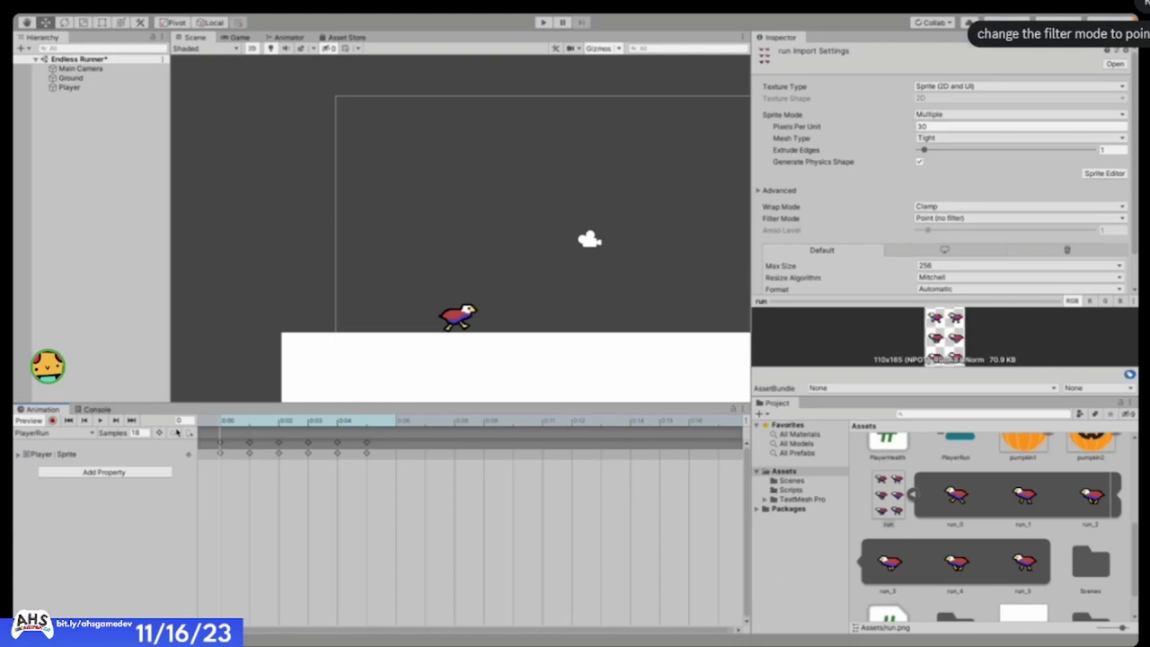
click(100, 420)
scroll(313, 285, down, 1)
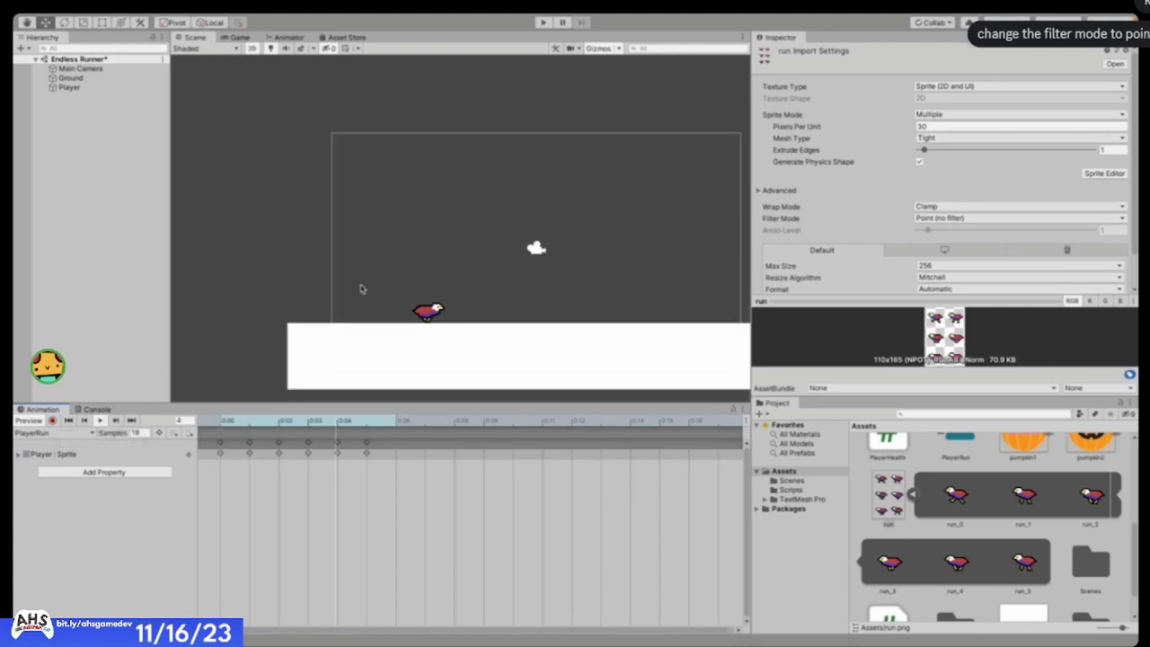
scroll(364, 290, up, 1)
- Set the PlayerRun clip's sample rate to 20
click(136, 433)
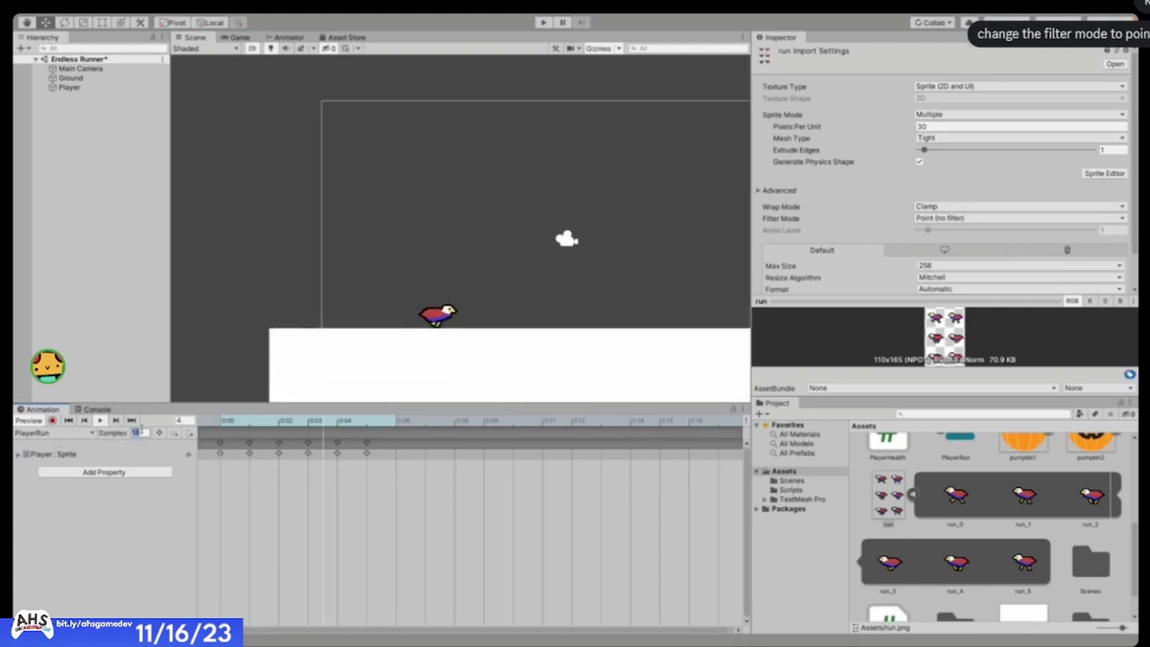
text(20)
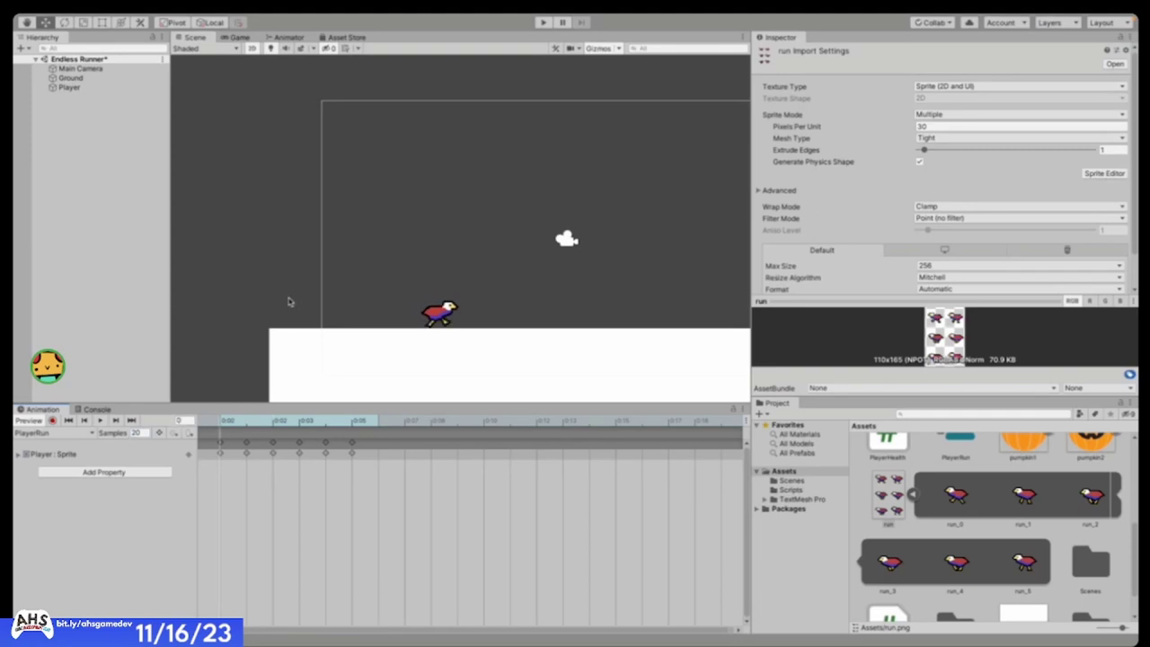
scroll(305, 299, down, 3)
scroll(351, 286, up, 3)
scroll(422, 265, down, 2)
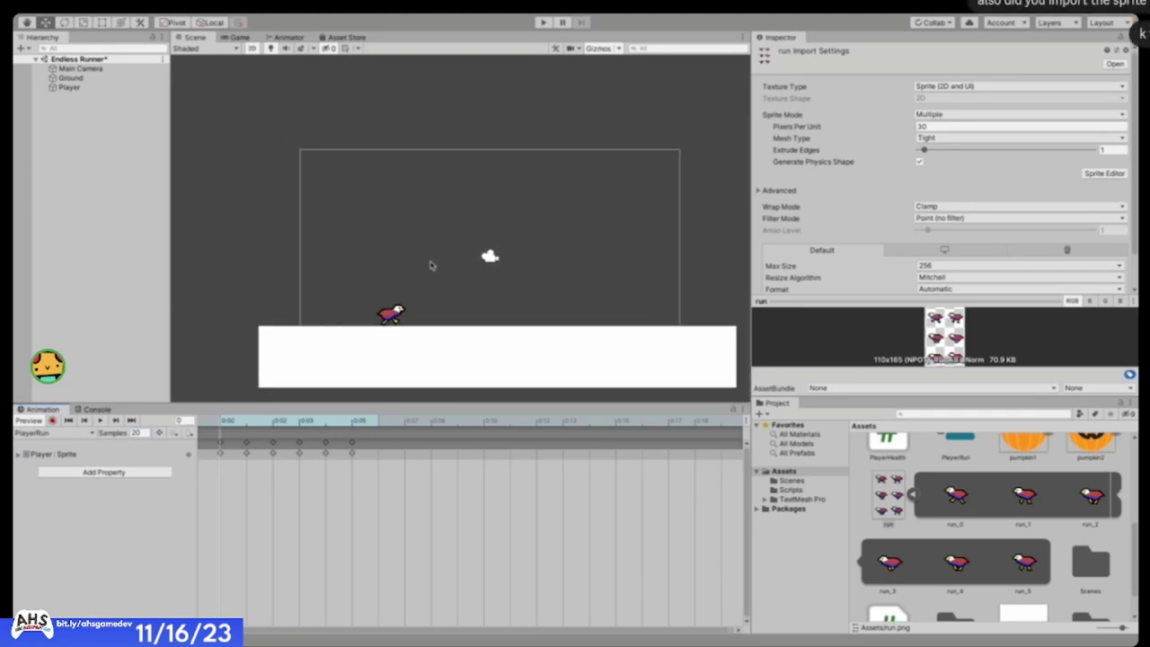
scroll(431, 261, up, 2)
scroll(432, 261, down, 2)
scroll(453, 267, up, 1)
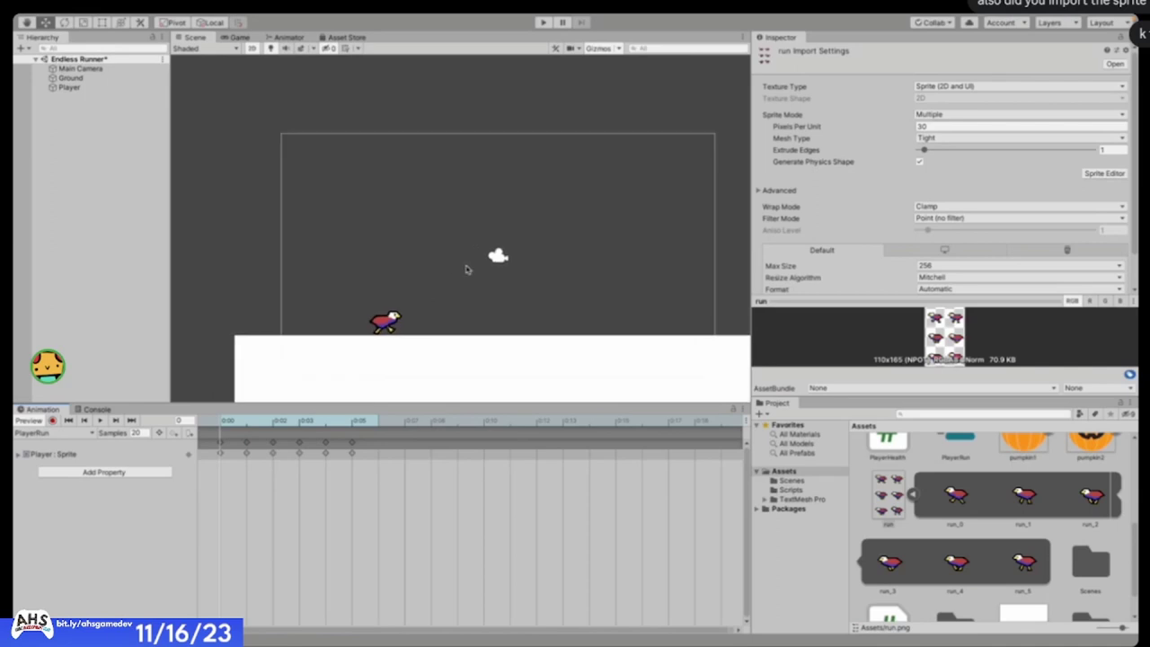
scroll(477, 274, down, 2)
scroll(495, 292, up, 2)
scroll(521, 310, down, 1)
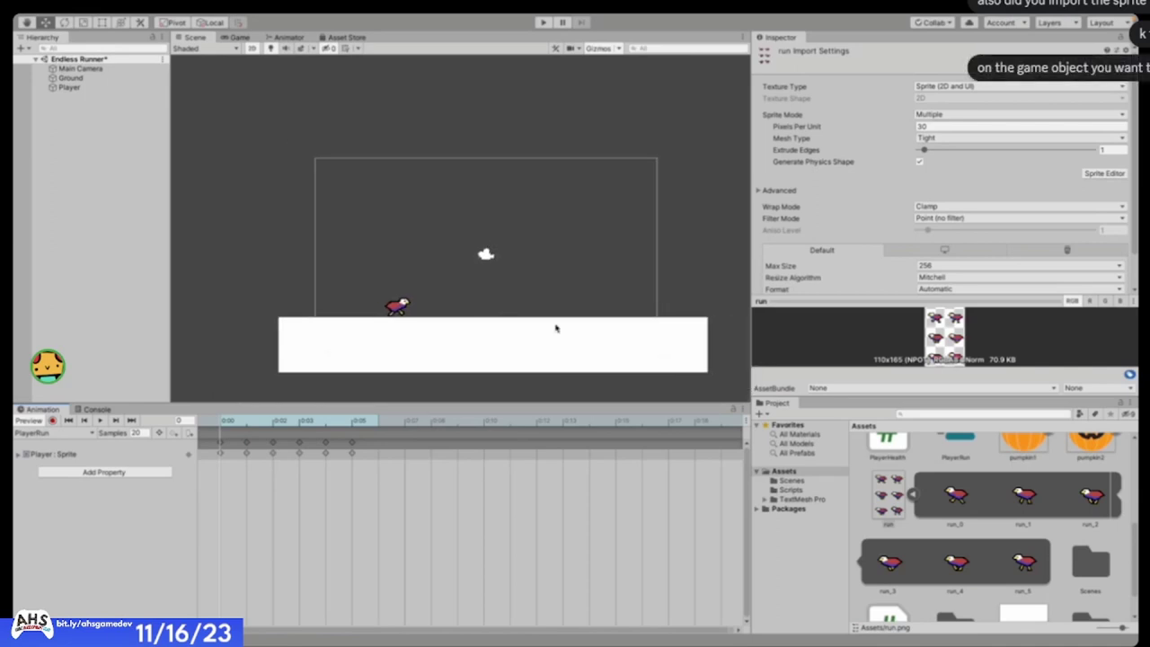
scroll(555, 328, up, 2)
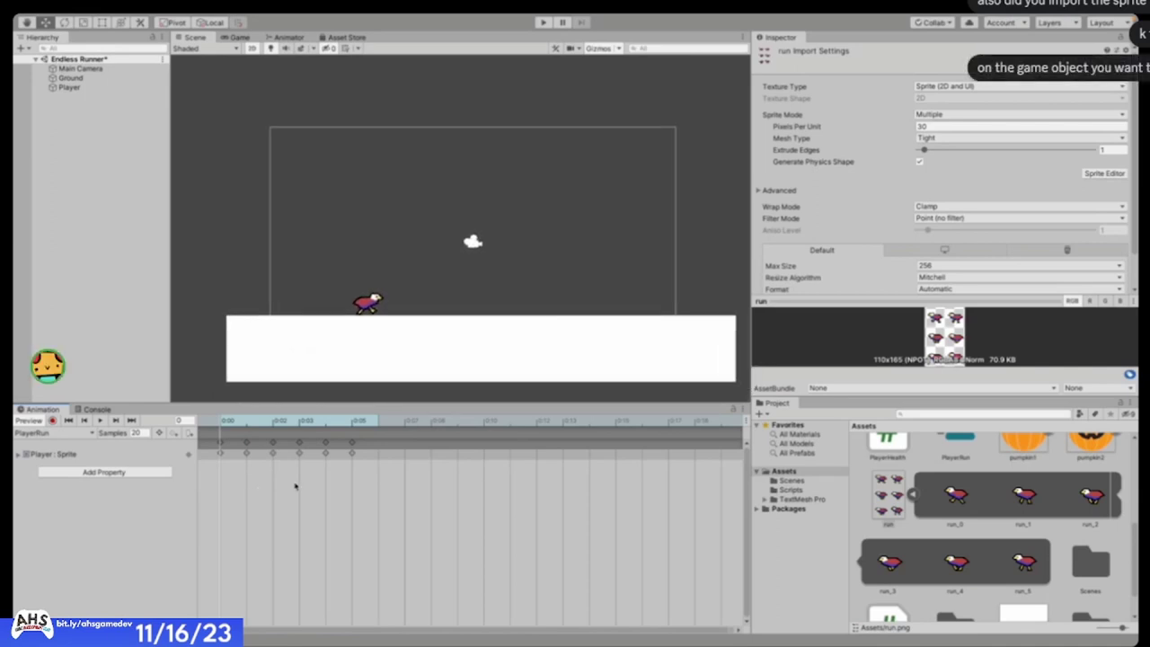
scroll(324, 499, down, 3)
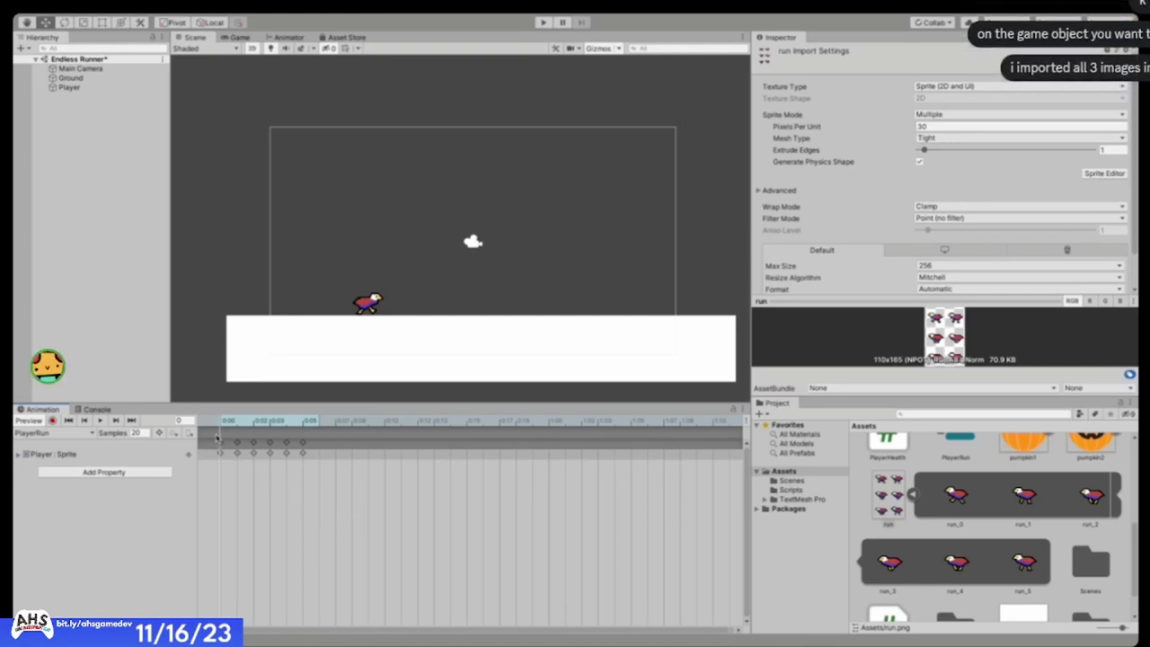
scroll(270, 503, up, 2)
scroll(347, 527, up, 1)
scroll(461, 360, down, 2)
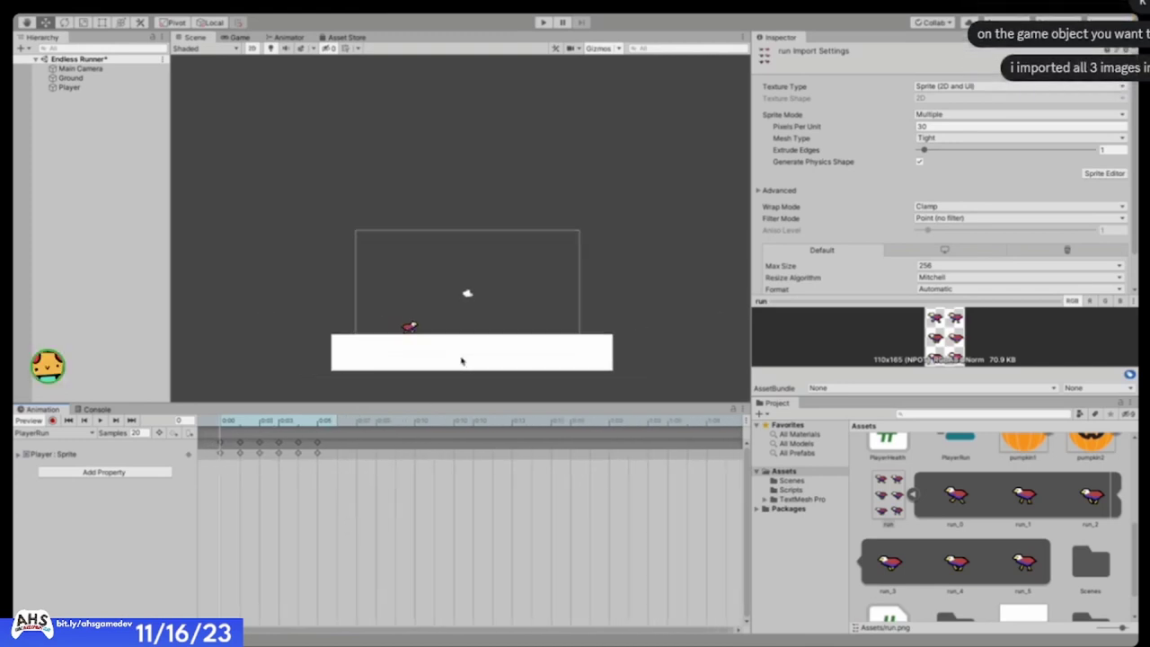
scroll(461, 360, up, 2)
scroll(461, 360, up, 1)
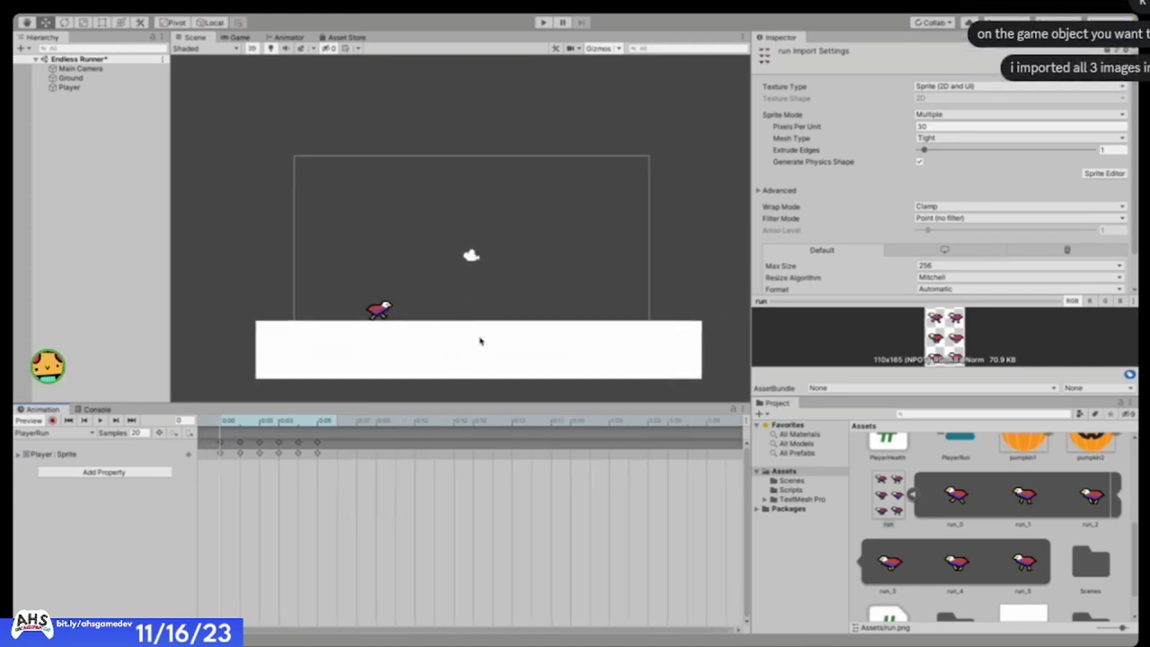
scroll(481, 341, down, 2)
scroll(482, 299, up, 2)
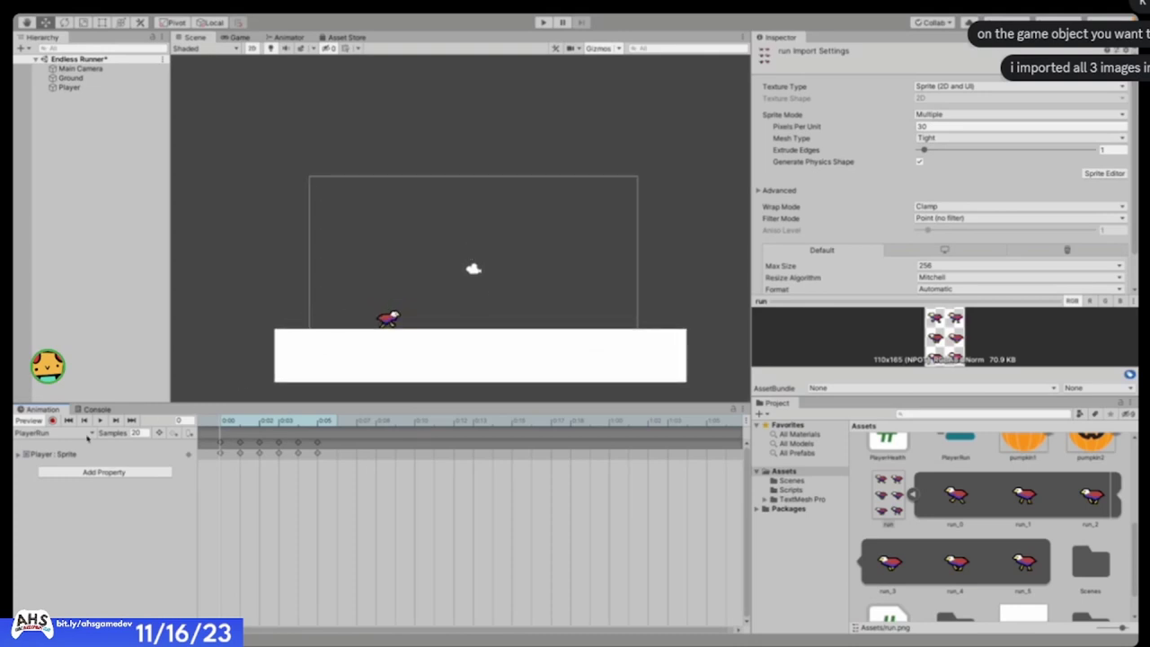
- Create a new animation clip for the Player named PlayerJump and save it in the Assets folder
click(88, 438)
click(326, 563)
scroll(1056, 548, up, 2)
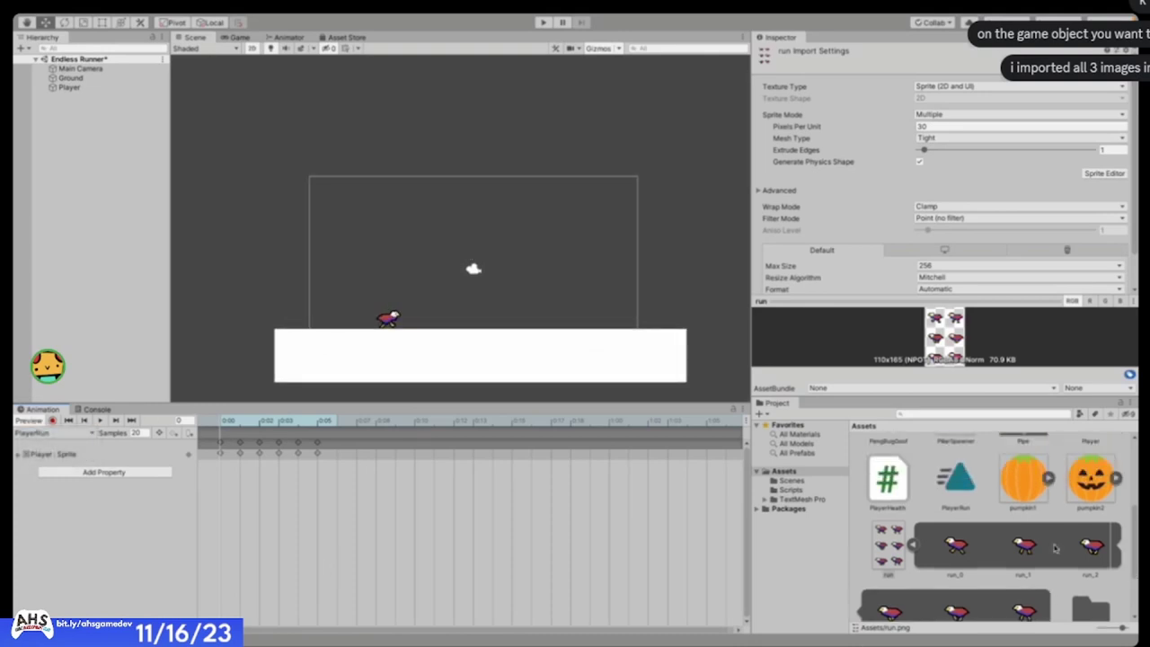
scroll(1056, 548, up, 3)
click(1115, 463)
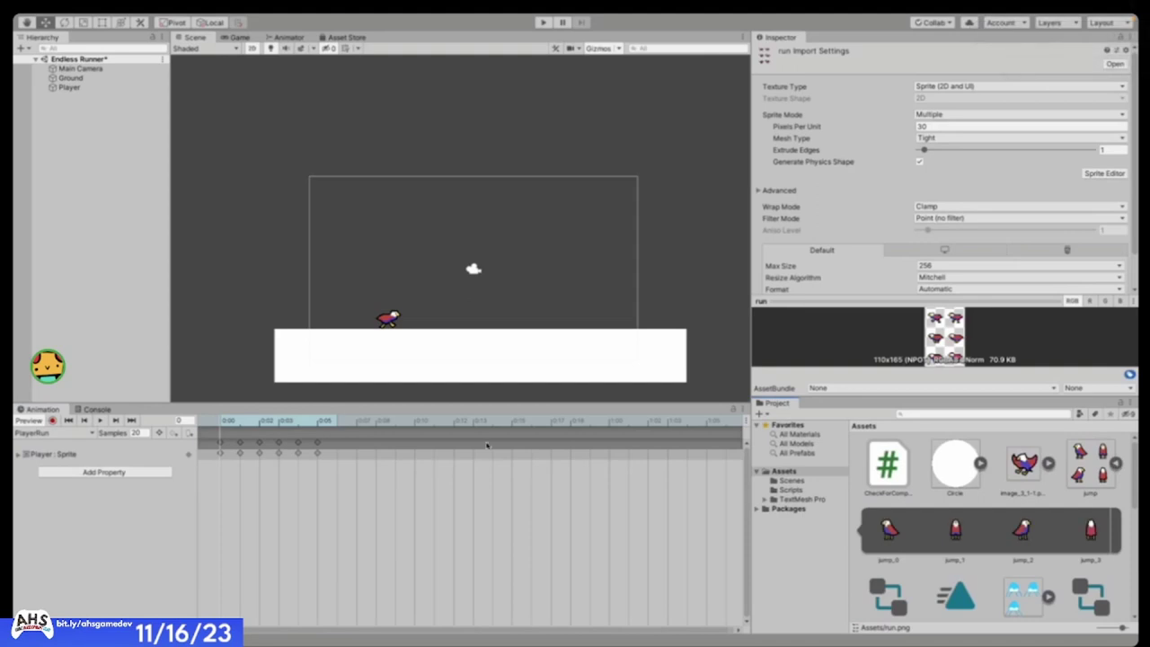
click(77, 442)
click(77, 435)
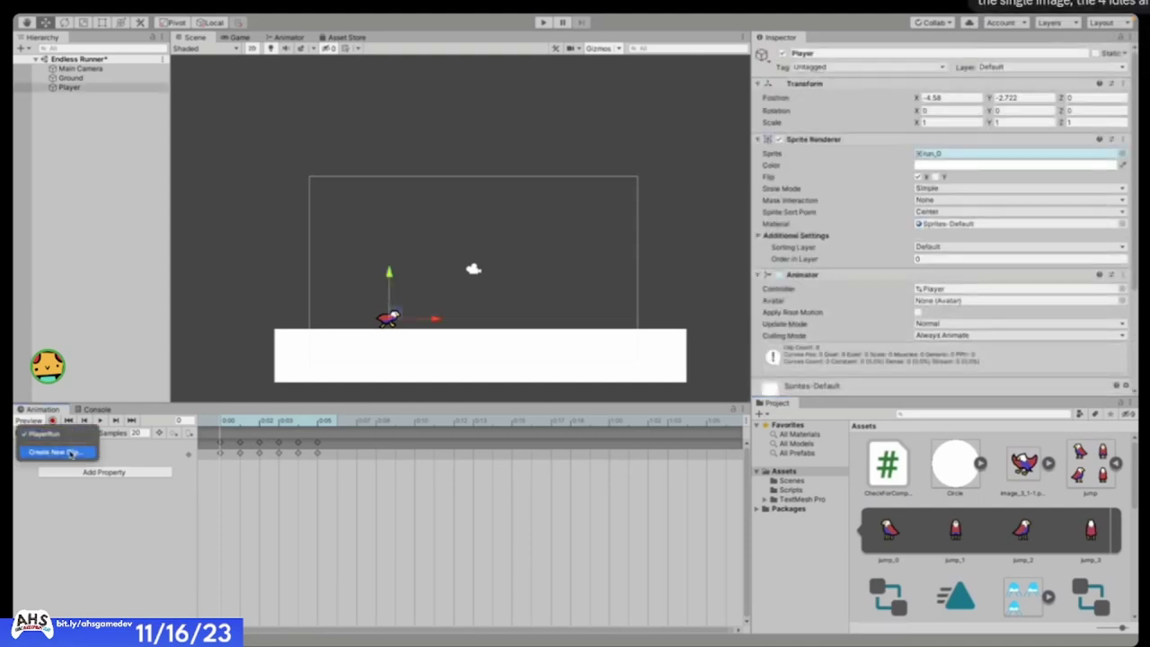
click(65, 453)
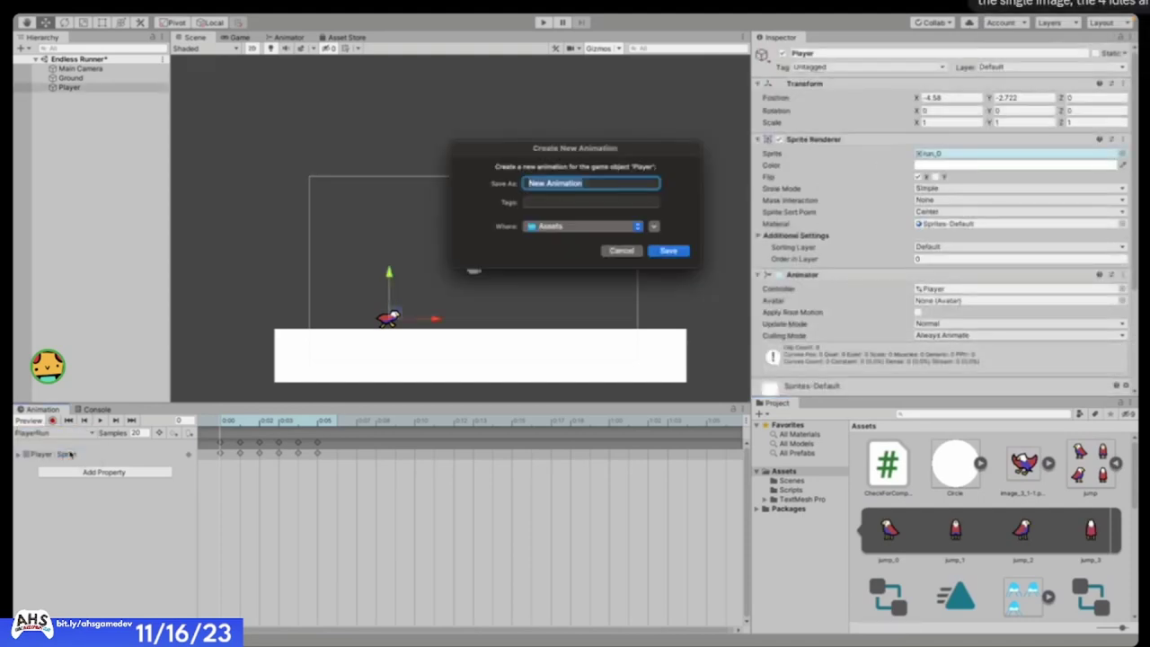
text(PlayerJump)
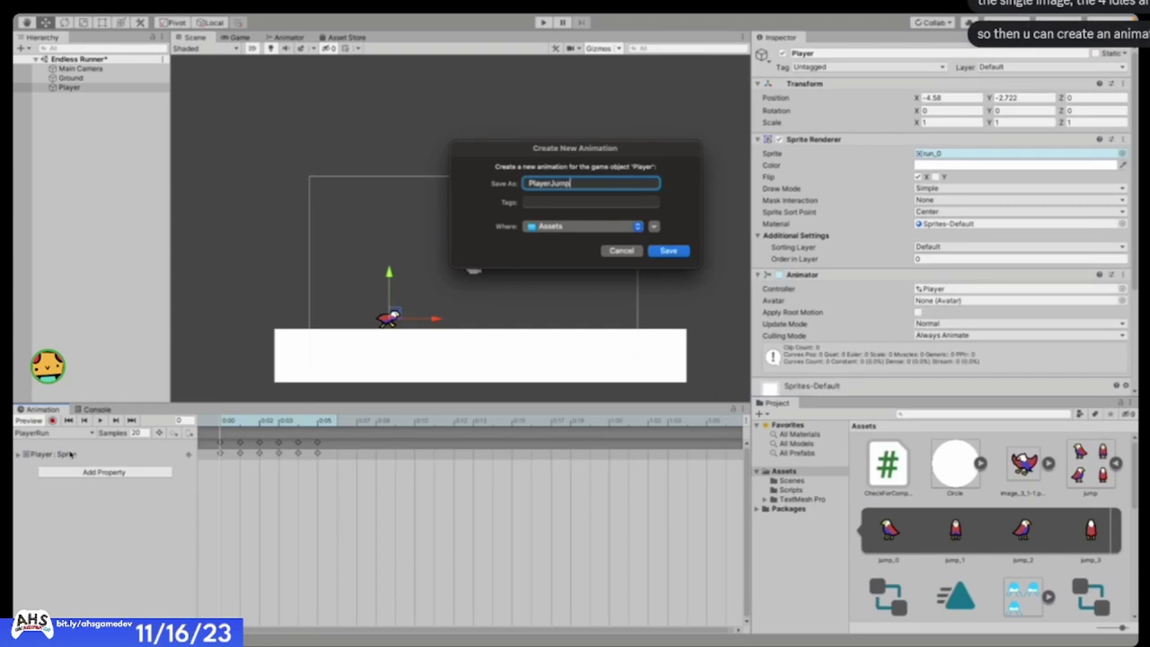
key(Return)
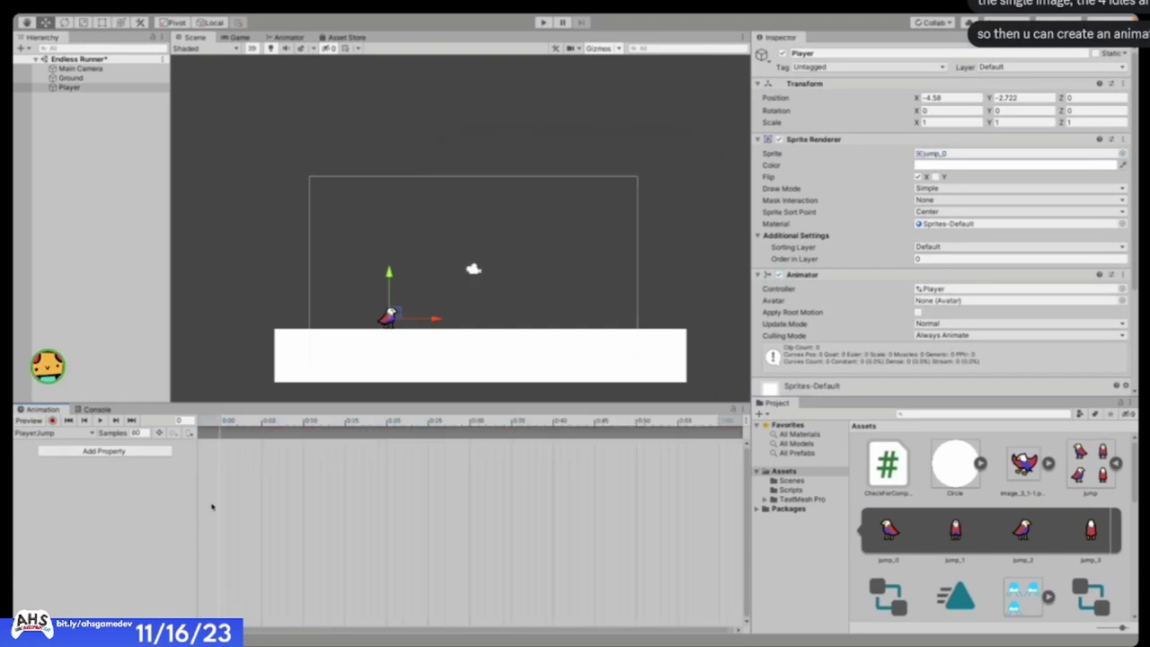
- Set the PlayerJump sample rate to 30 and add jump_0 and jump_1 as keyframes at frames 0 and 1
click(136, 432)
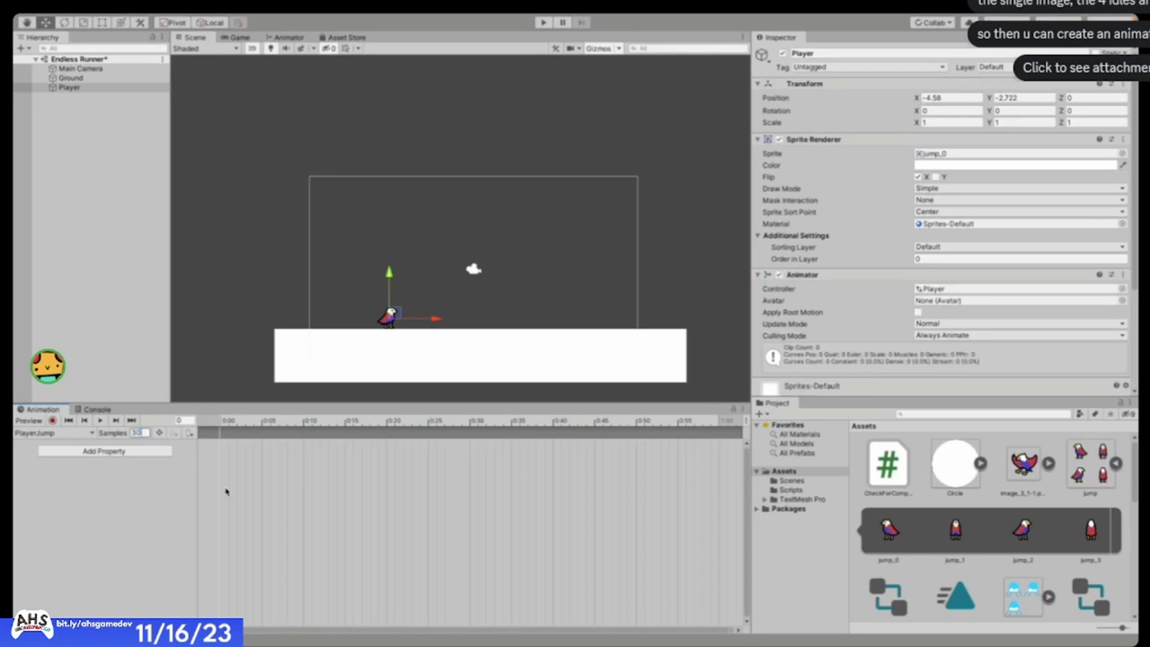
key(Return)
scroll(211, 464, up, 5)
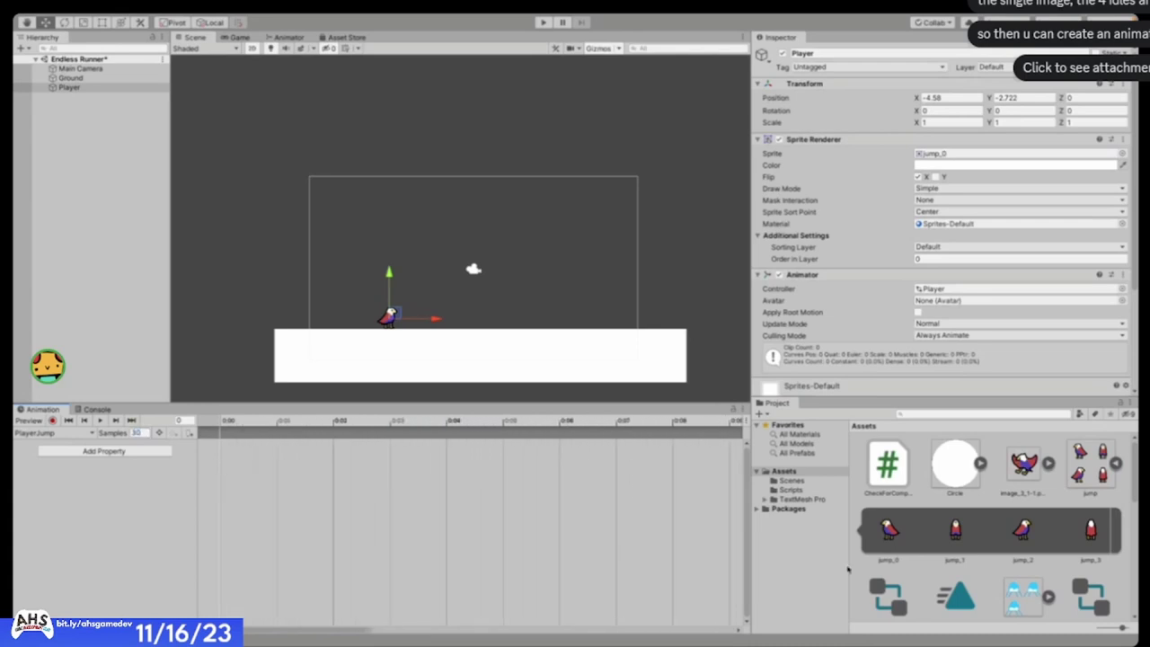
drag(915, 537, 275, 461)
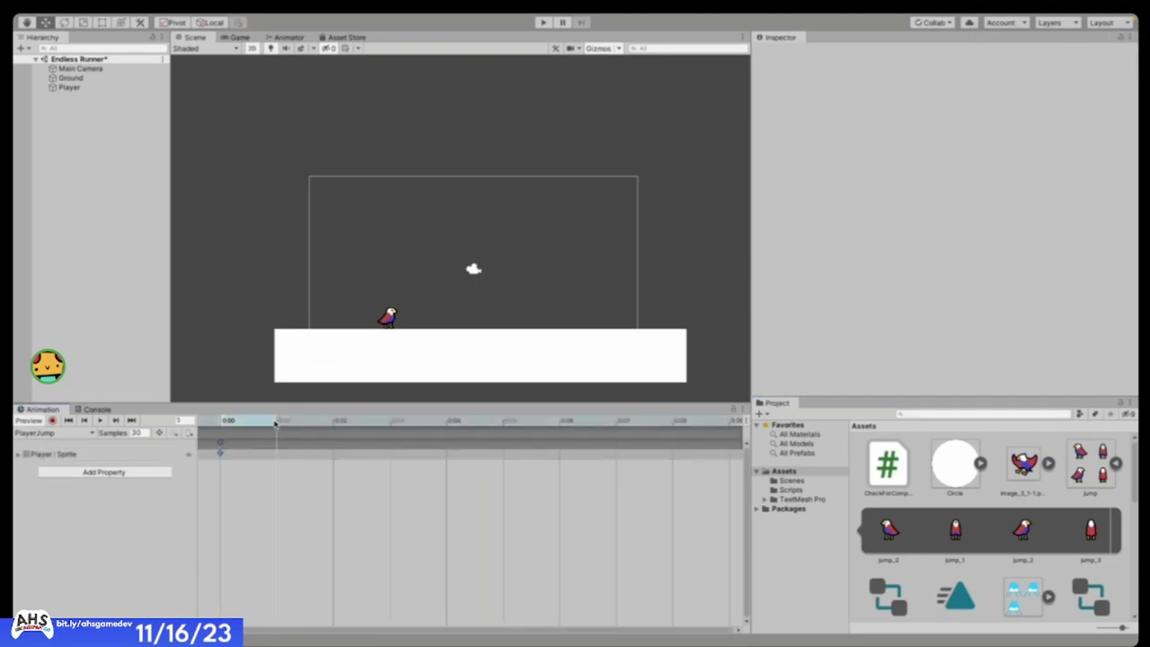
drag(903, 531, 277, 454)
scroll(377, 349, up, 5)
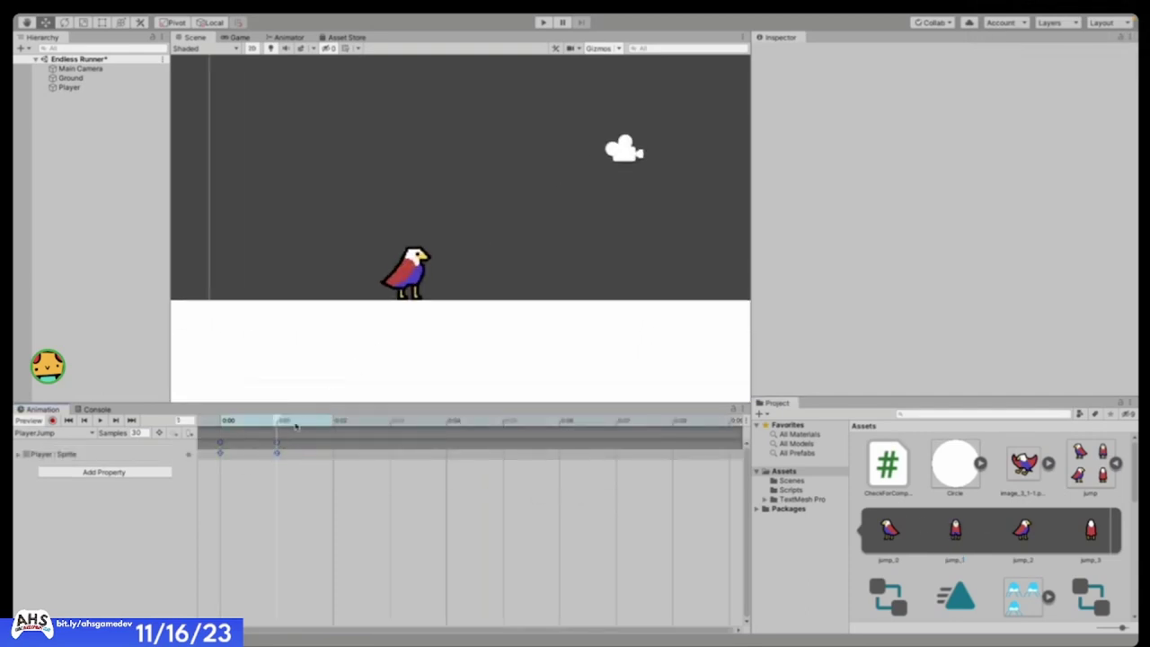
click(322, 425)
click(276, 425)
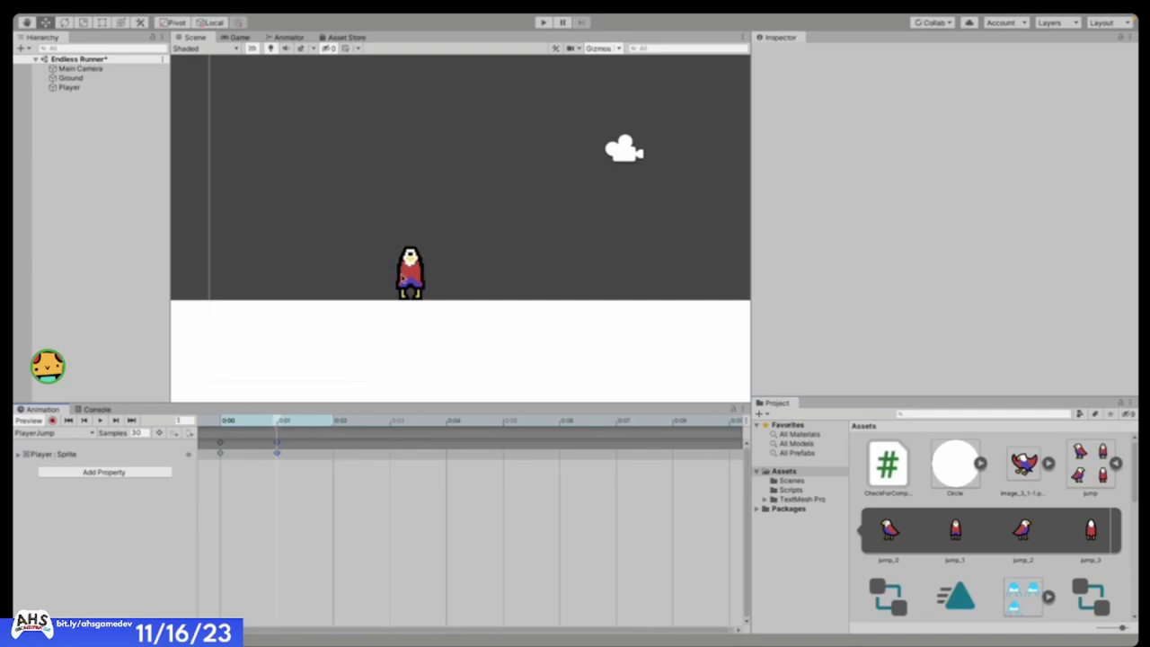
- Add the sprites jump_2 and jump_3 as keyframes at frames 2 and 3 of PlayerJump
scroll(410, 270, up, 3)
scroll(410, 269, down, 5)
click(338, 422)
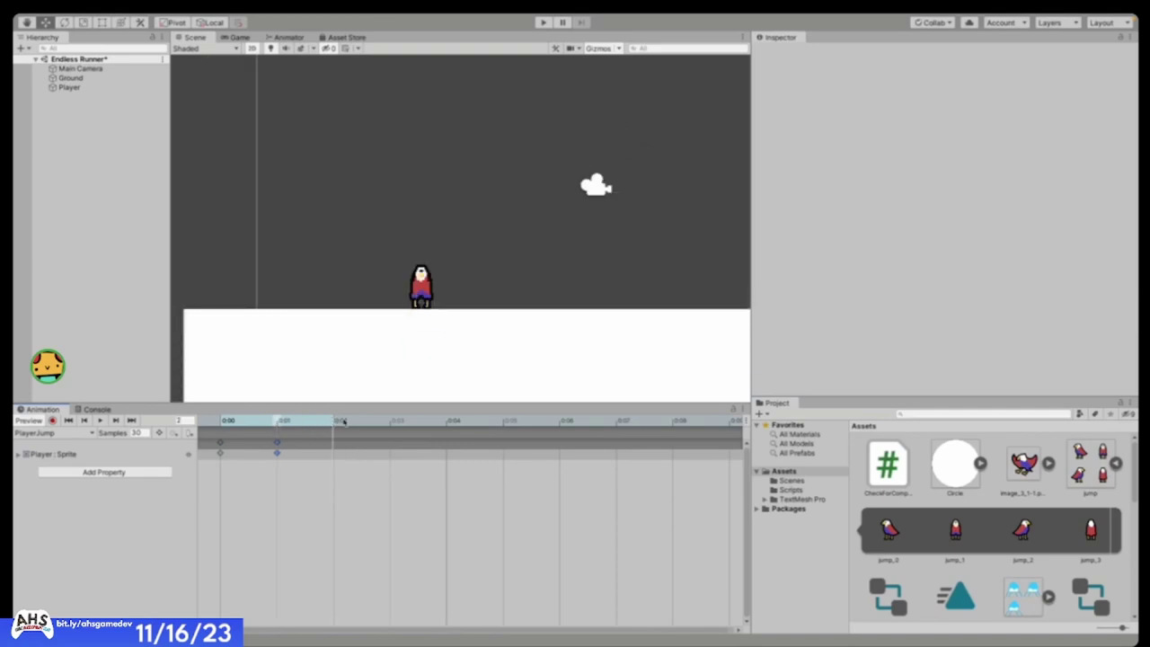
drag(1024, 534, 334, 452)
click(391, 422)
drag(1107, 530, 390, 452)
- Play back the PlayerJump animation and check the eagle's motion in the scene
key(space)
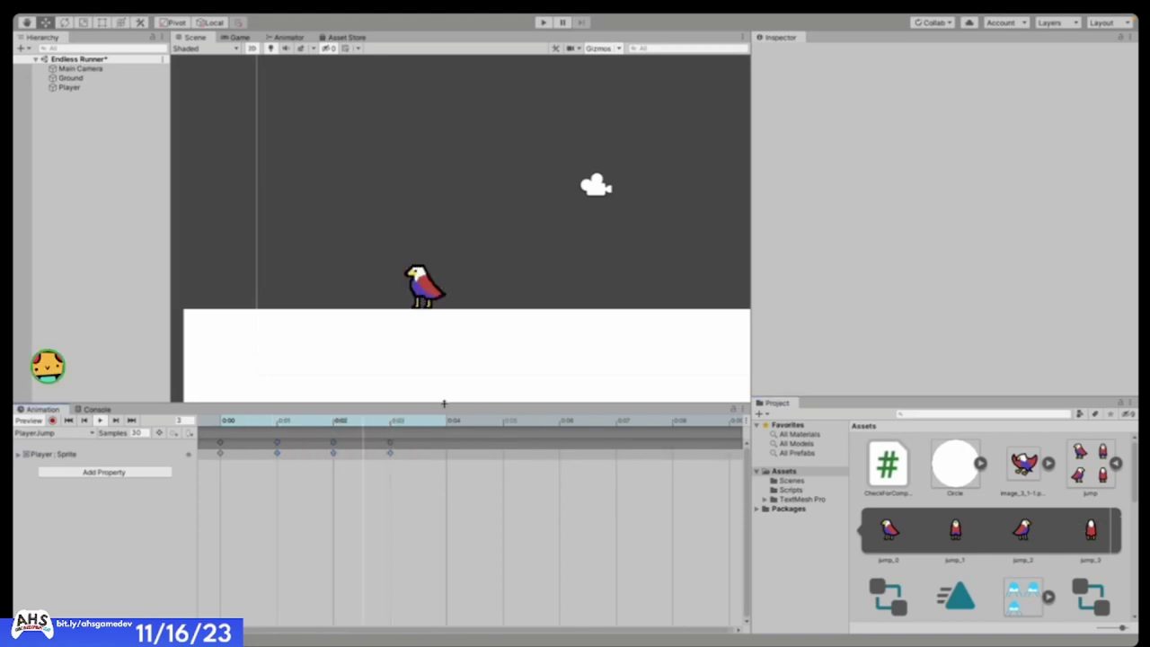
scroll(444, 364, down, 3)
scroll(438, 329, up, 10)
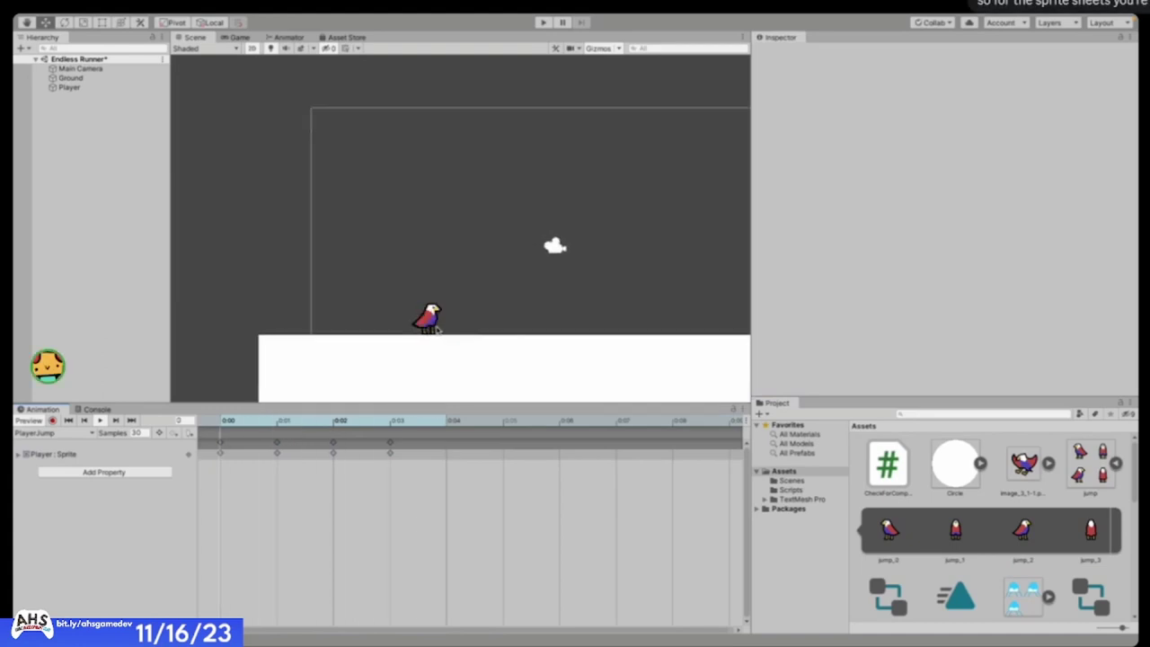
scroll(414, 338, down, 4)
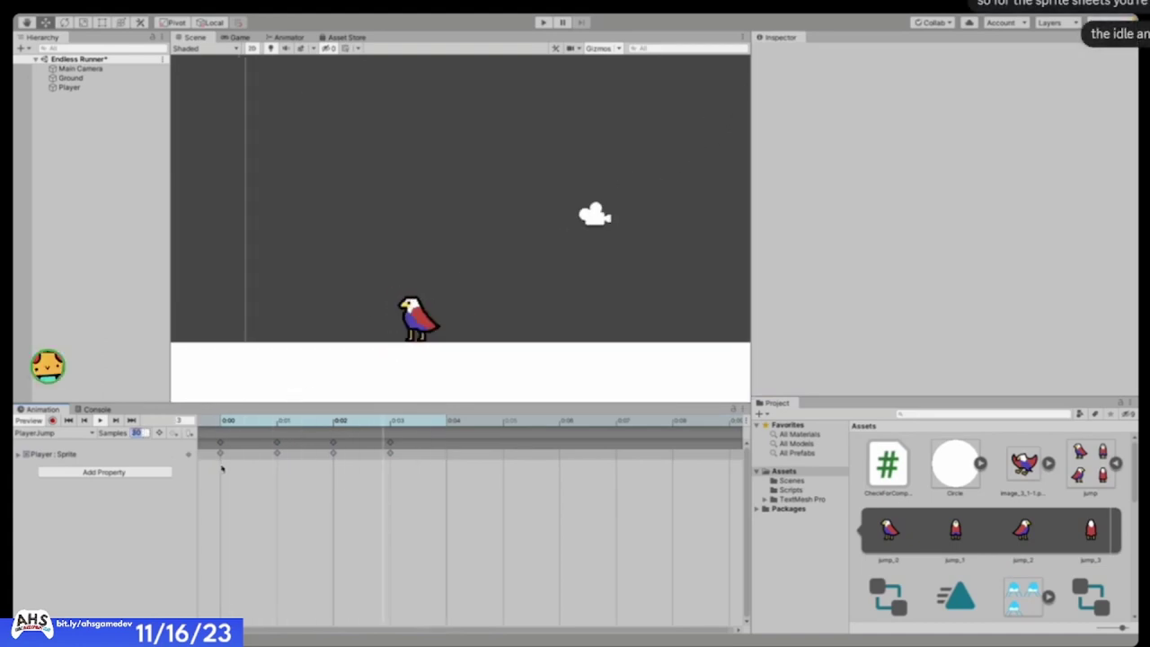
- Set the PlayerJump clip's sample rate to 20 and save the scene
scroll(222, 468, up, 3)
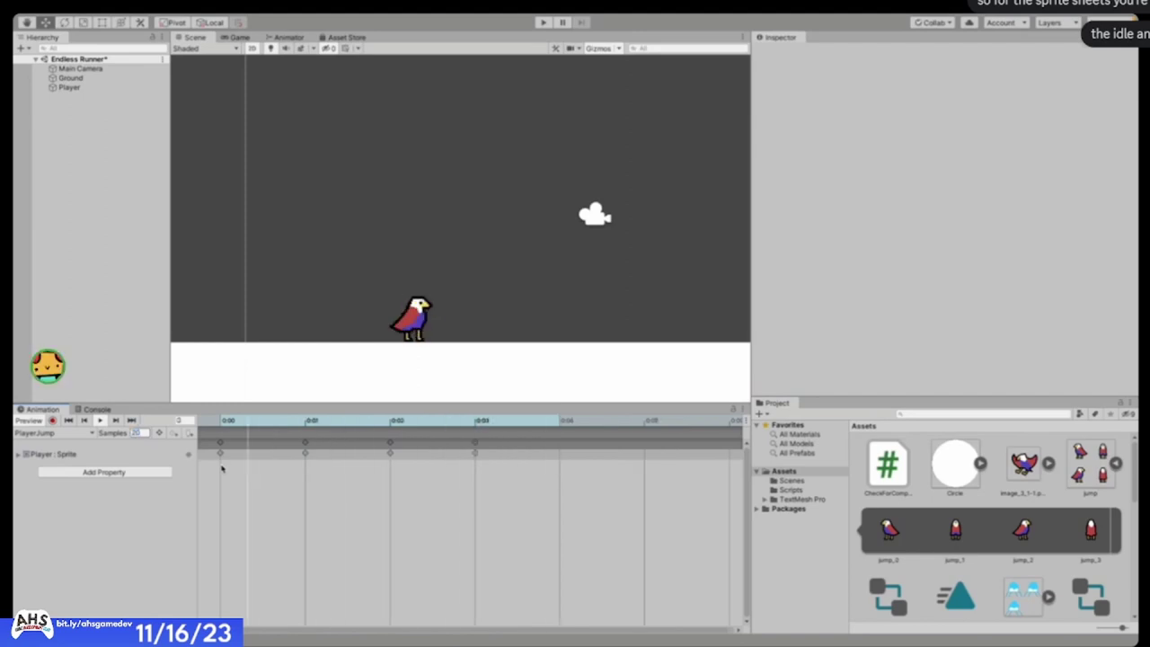
scroll(385, 501, down, 3)
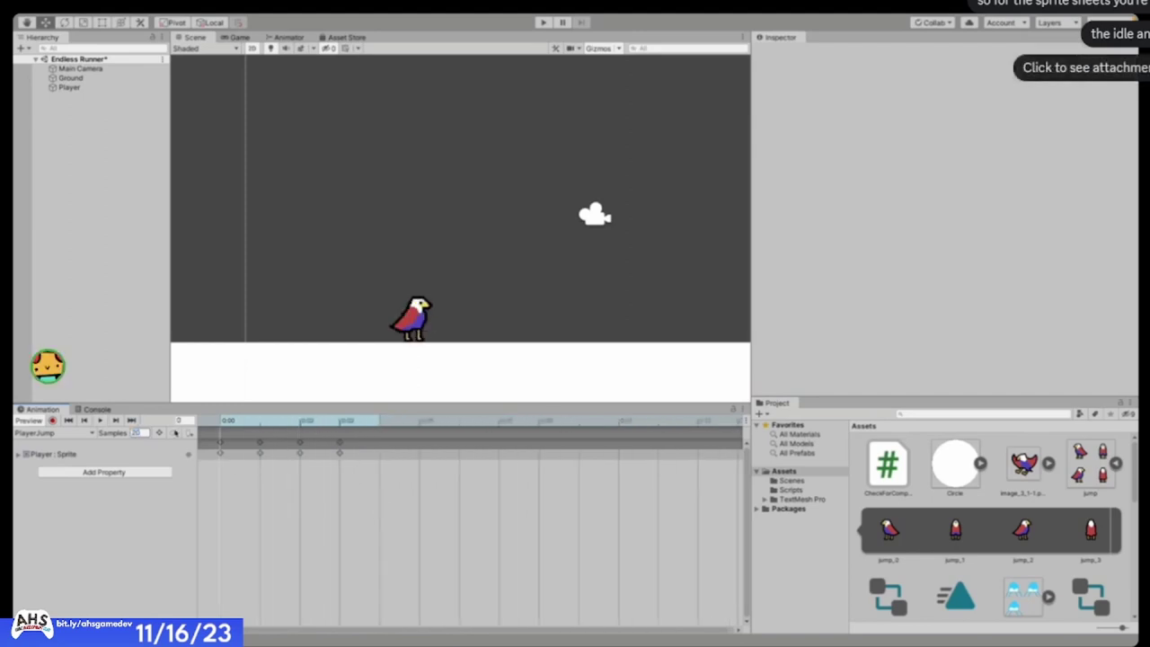
scroll(388, 347, down, 4)
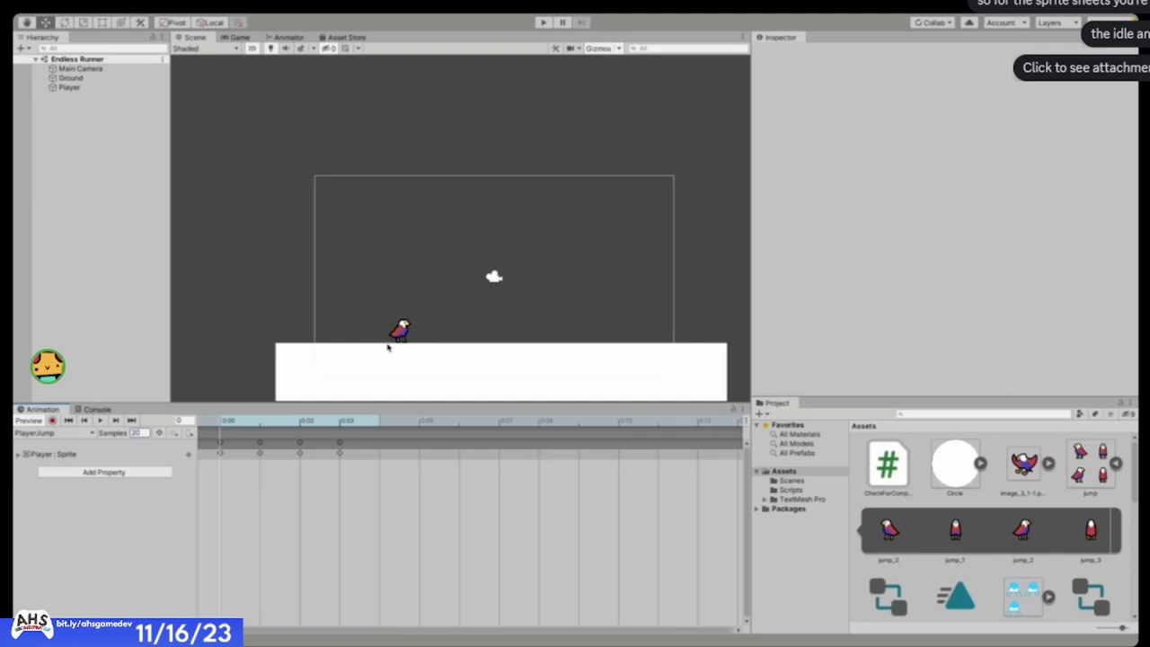
scroll(391, 365, down, 3)
scroll(419, 370, up, 2)
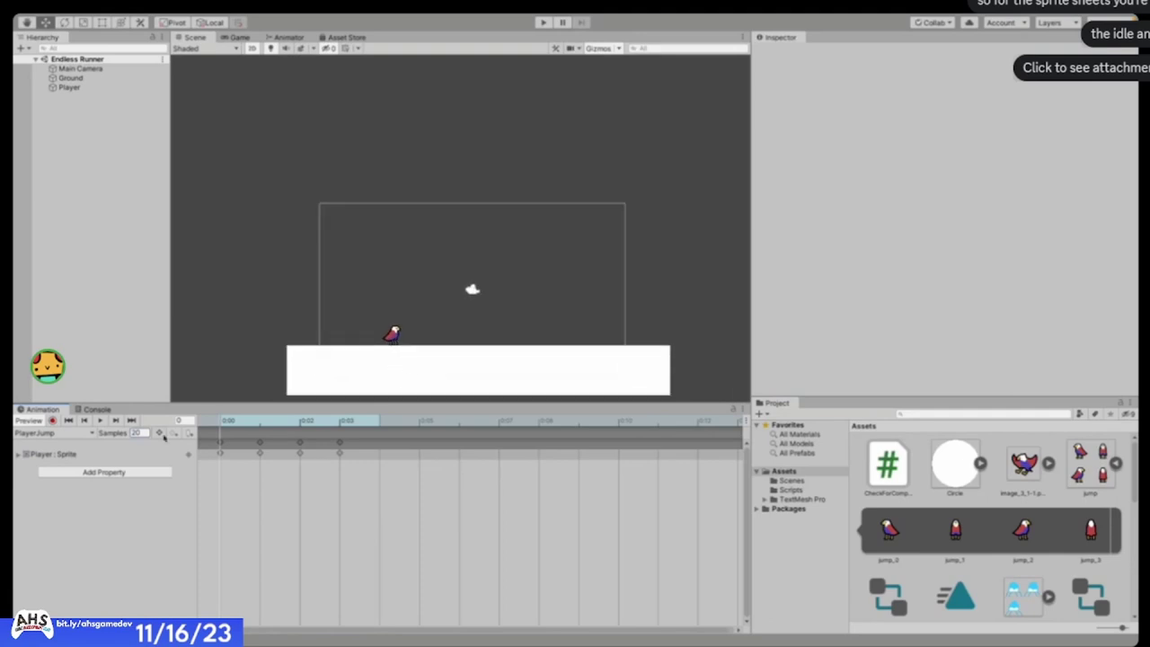
click(84, 433)
click(79, 464)
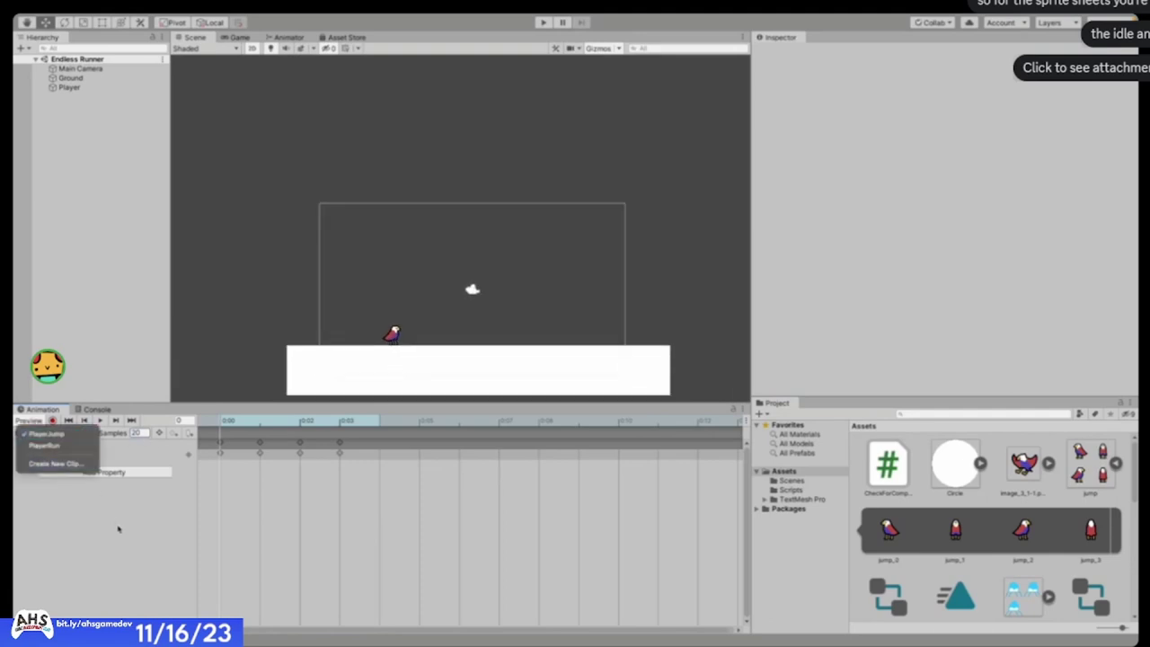
scroll(319, 327, down, 3)
scroll(320, 344, up, 3)
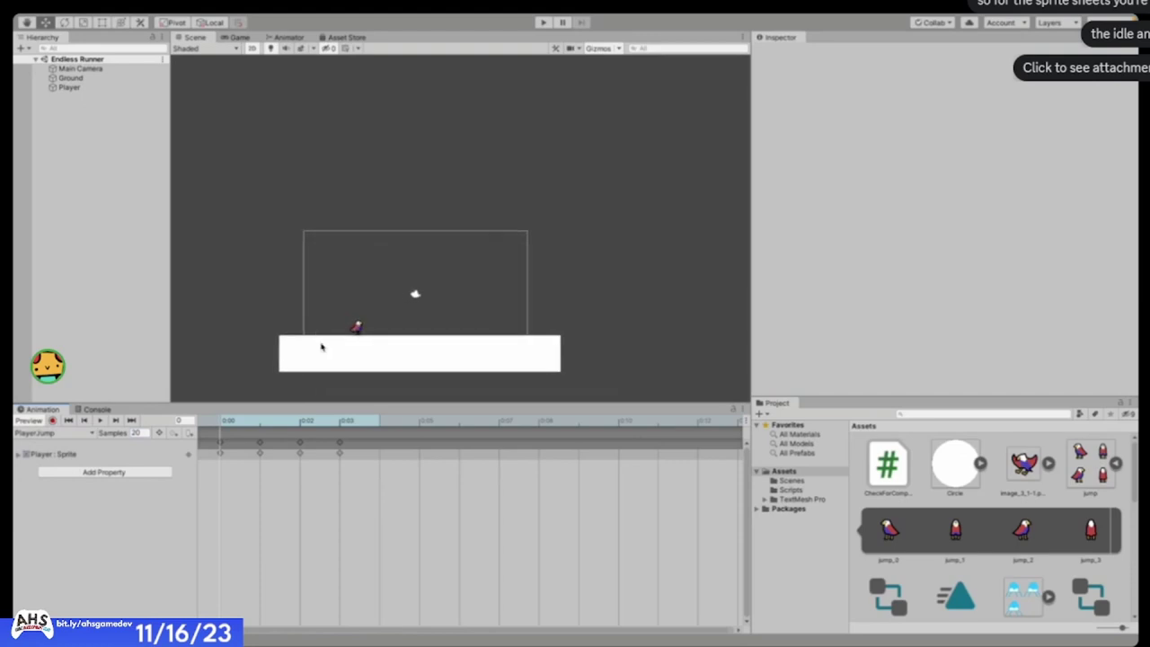
scroll(333, 327, up, 3)
scroll(335, 326, down, 2)
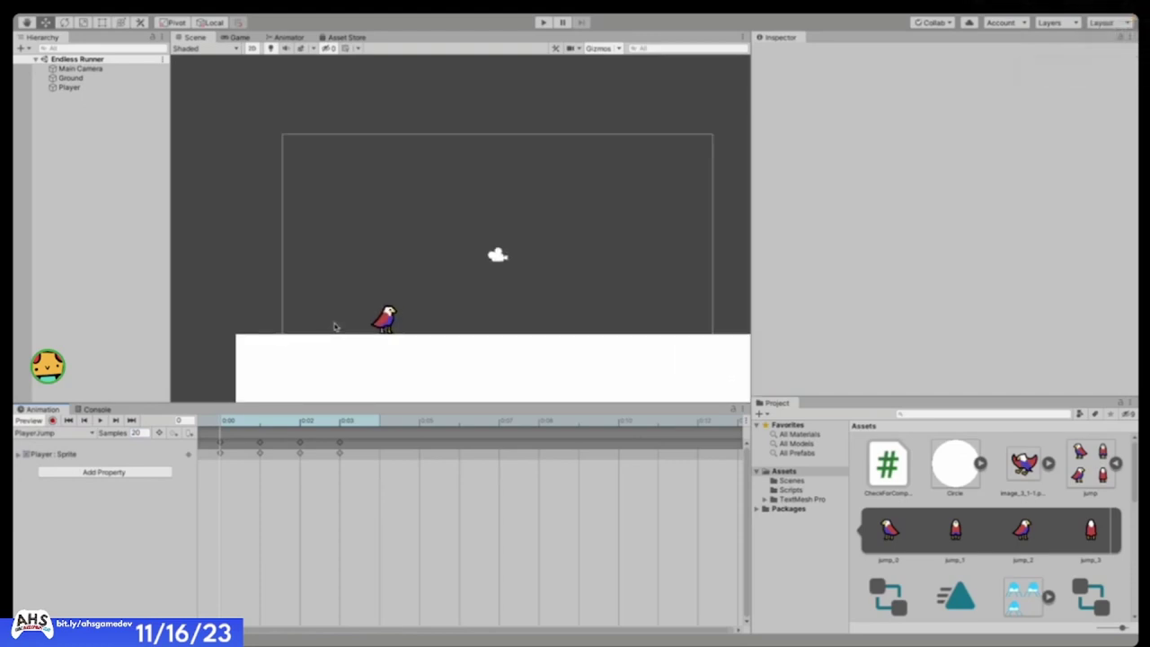
scroll(341, 320, down, 3)
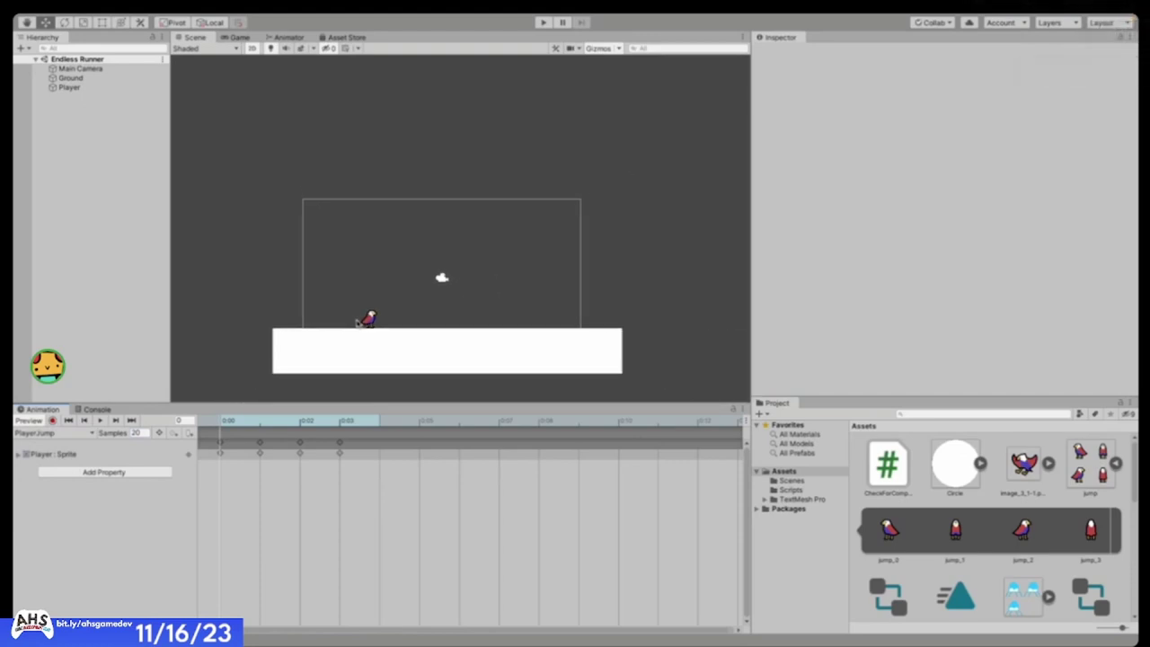
scroll(369, 321, up, 4)
scroll(379, 317, down, 2)
scroll(424, 315, up, 2)
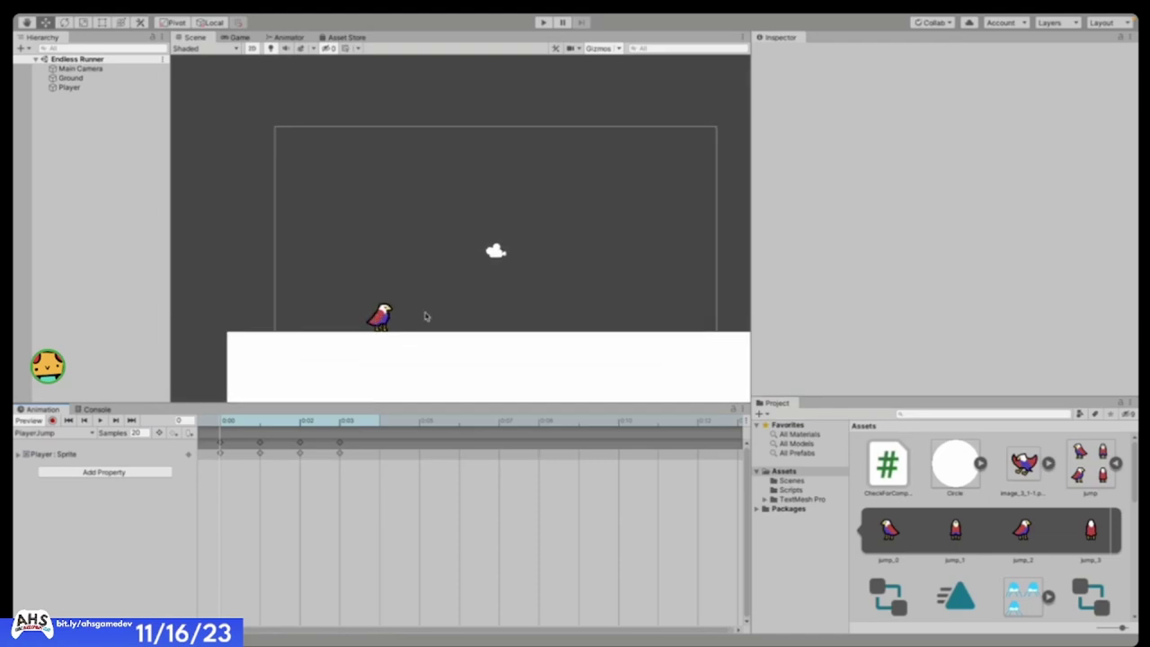
scroll(542, 309, down, 1)
scroll(655, 334, up, 1)
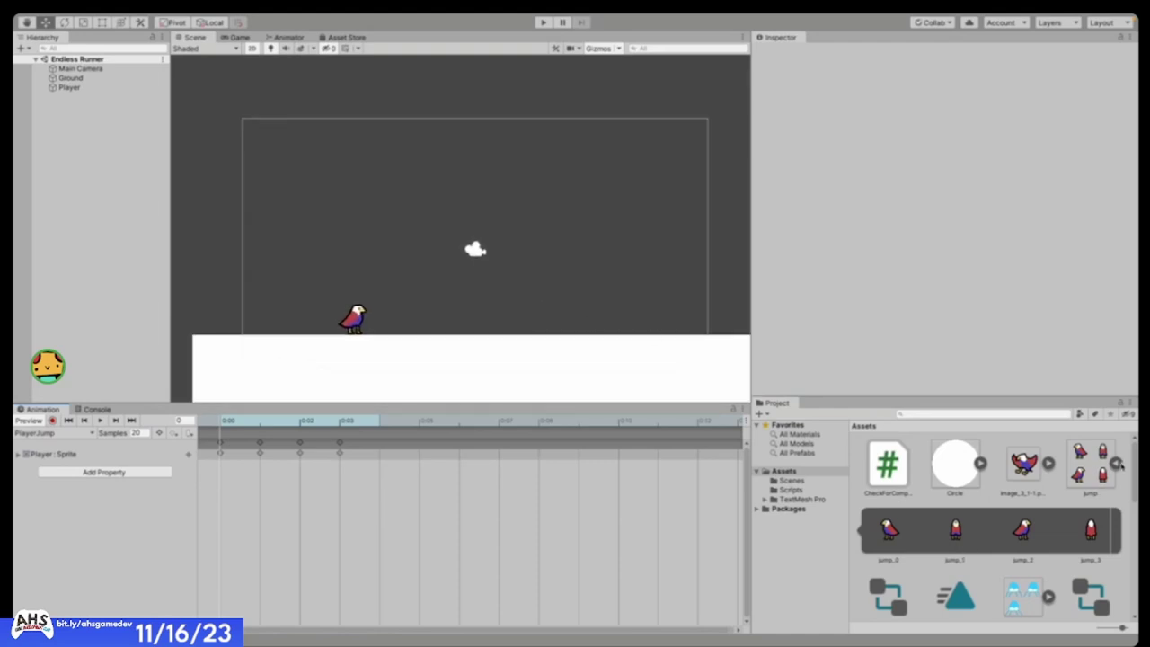
- Collapse the expanded sprite sheets in the Assets folder
click(1116, 463)
scroll(1120, 464, down, 4)
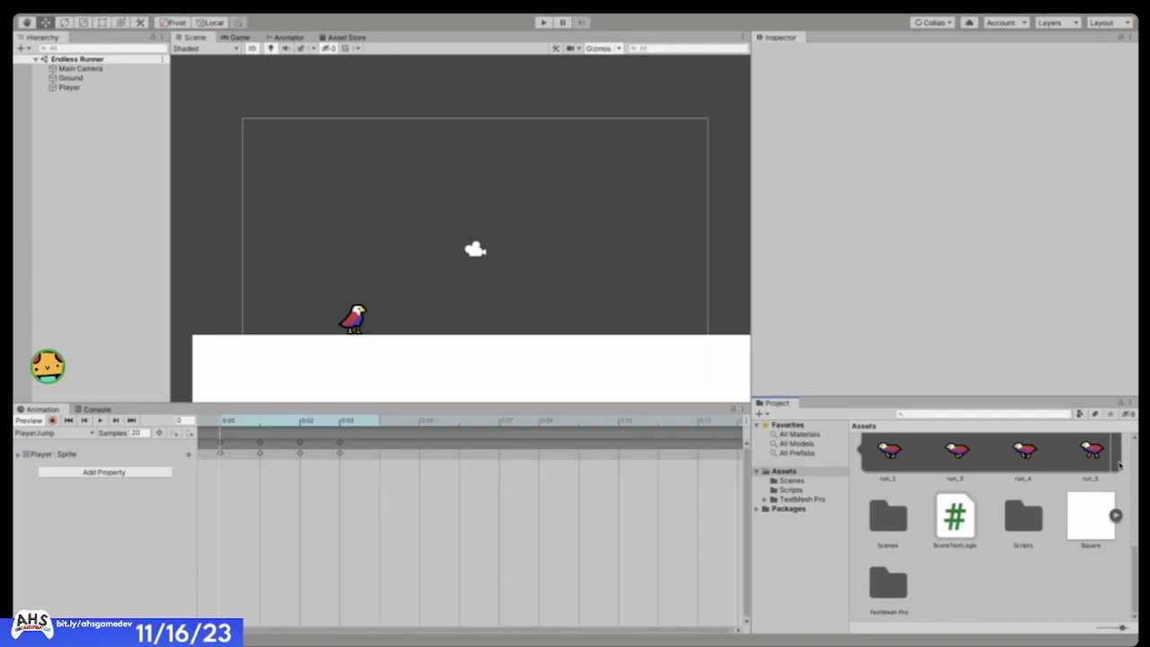
scroll(1120, 463, up, 2)
click(982, 510)
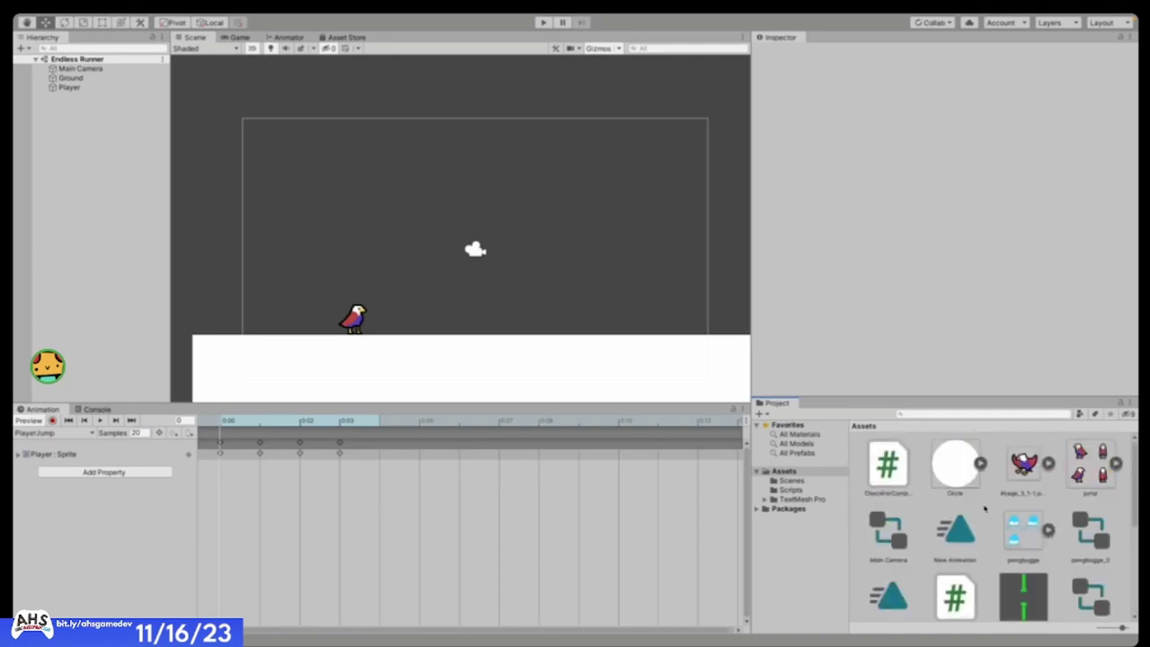
scroll(464, 376, down, 2)
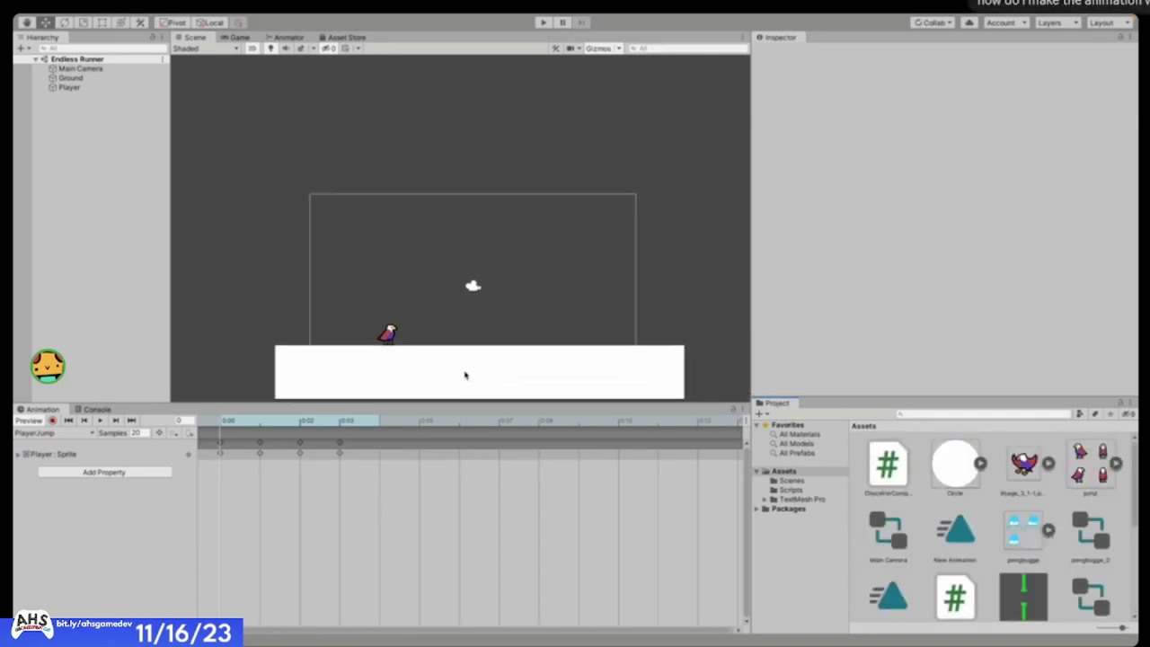
scroll(521, 303, down, 2)
scroll(518, 360, up, 4)
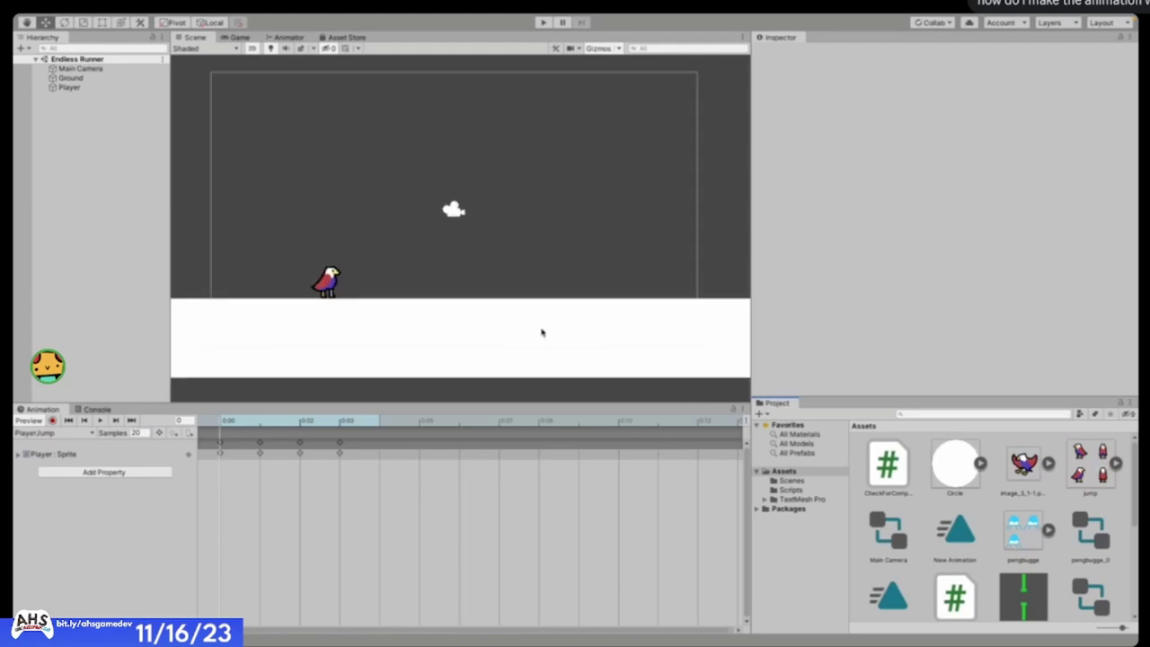
scroll(542, 329, down, 2)
scroll(557, 285, down, 2)
scroll(516, 321, up, 3)
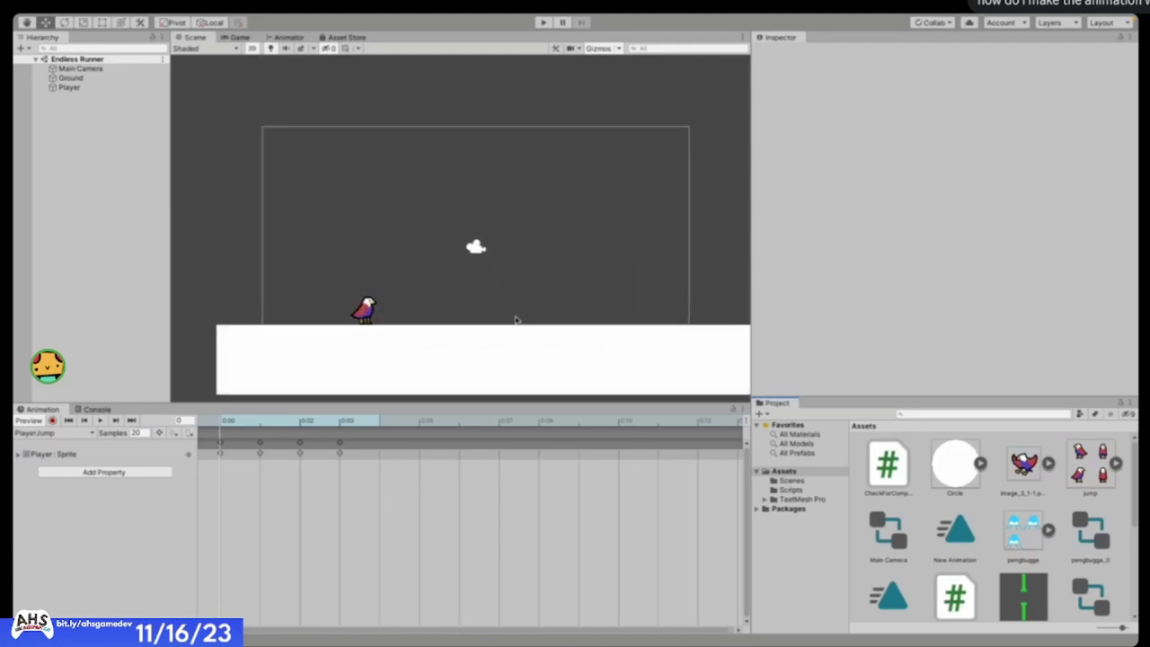
scroll(533, 272, down, 1)
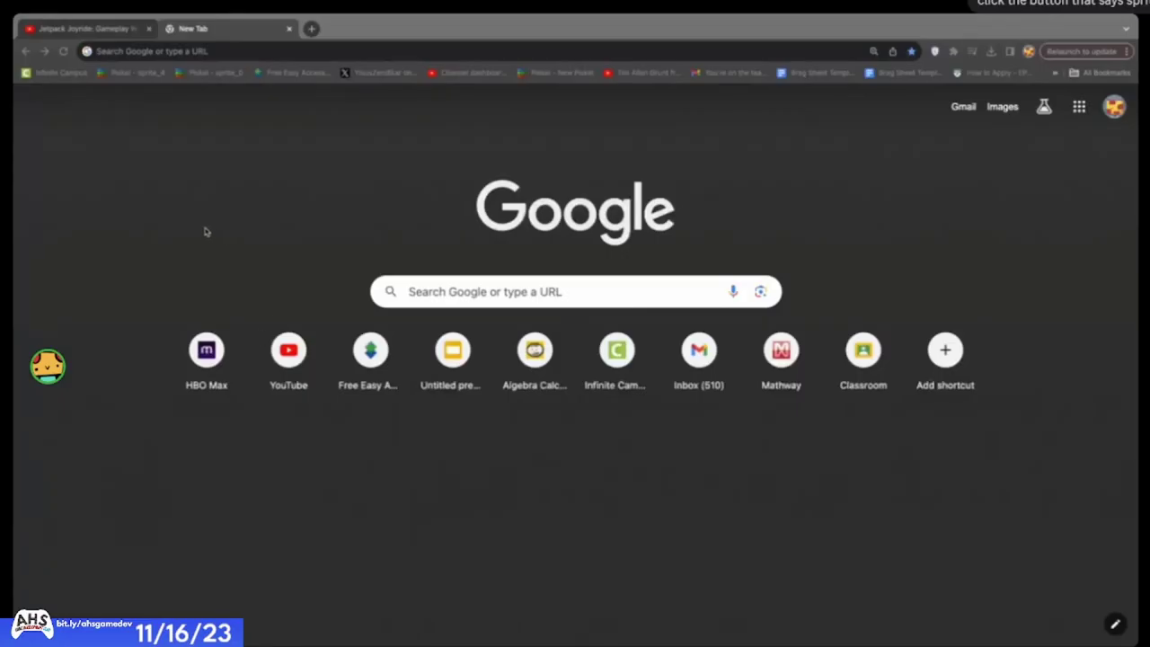
- Switch to Chrome and search Google Images for "squash and stretch gif"
click(205, 232)
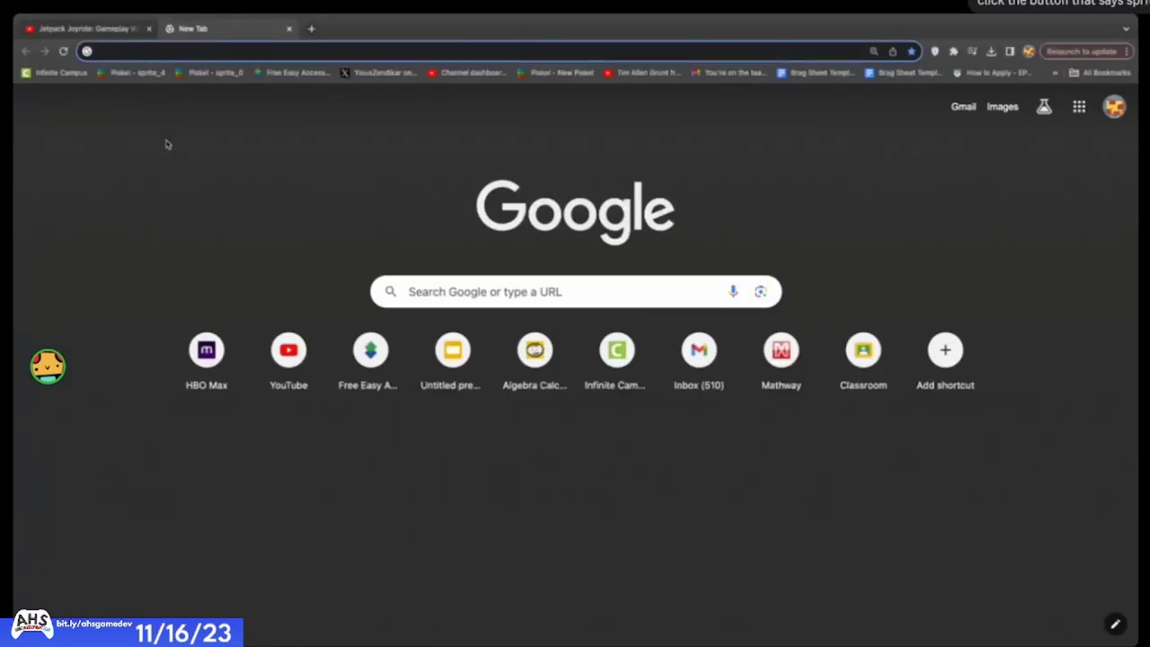
text(squas)
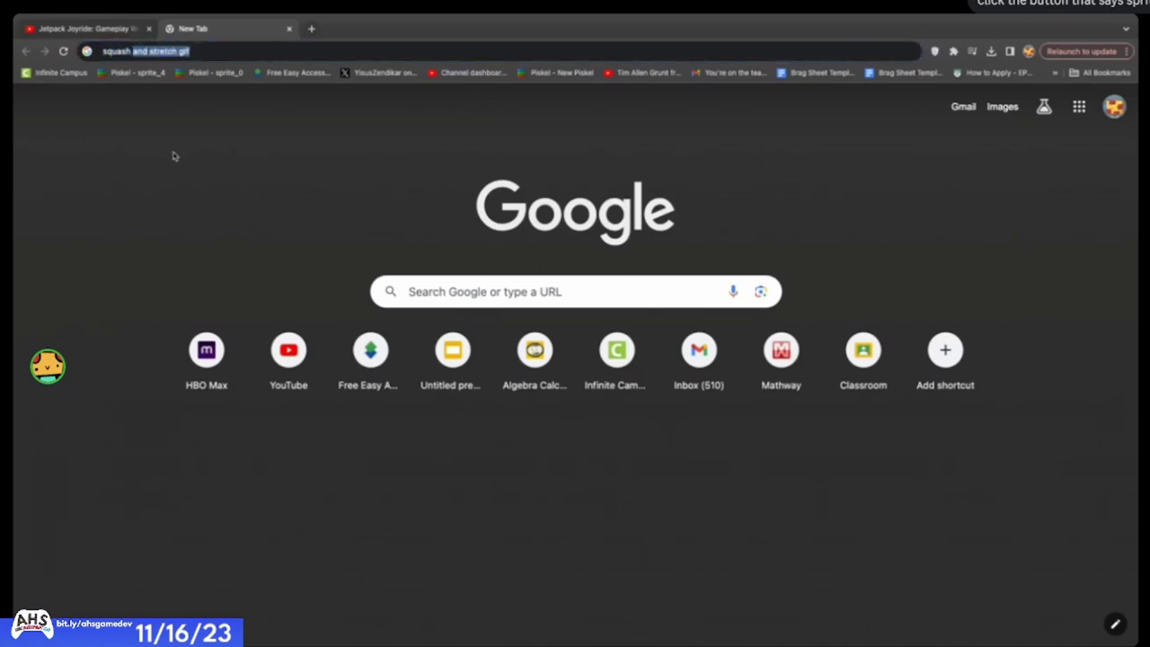
text(h)
key(Return)
click(159, 120)
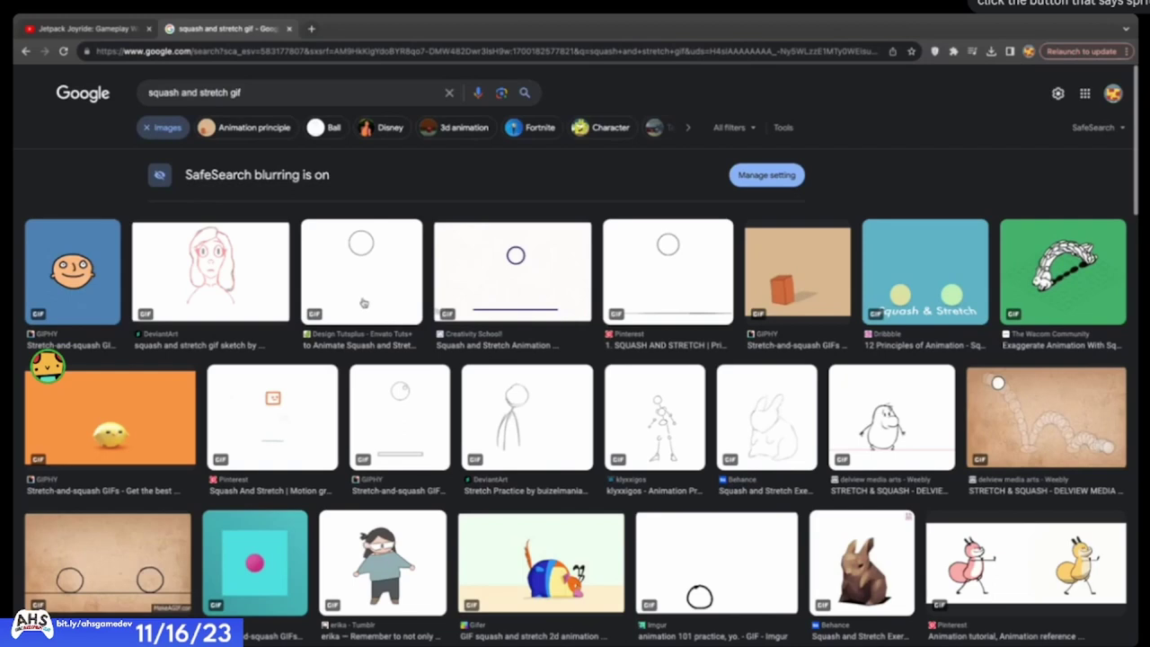
- Preview several squash and stretch example GIFs, including the bouncing ball from Pinterest and the 12 Principles of Animation example from Dribbble
scroll(364, 303, down, 3)
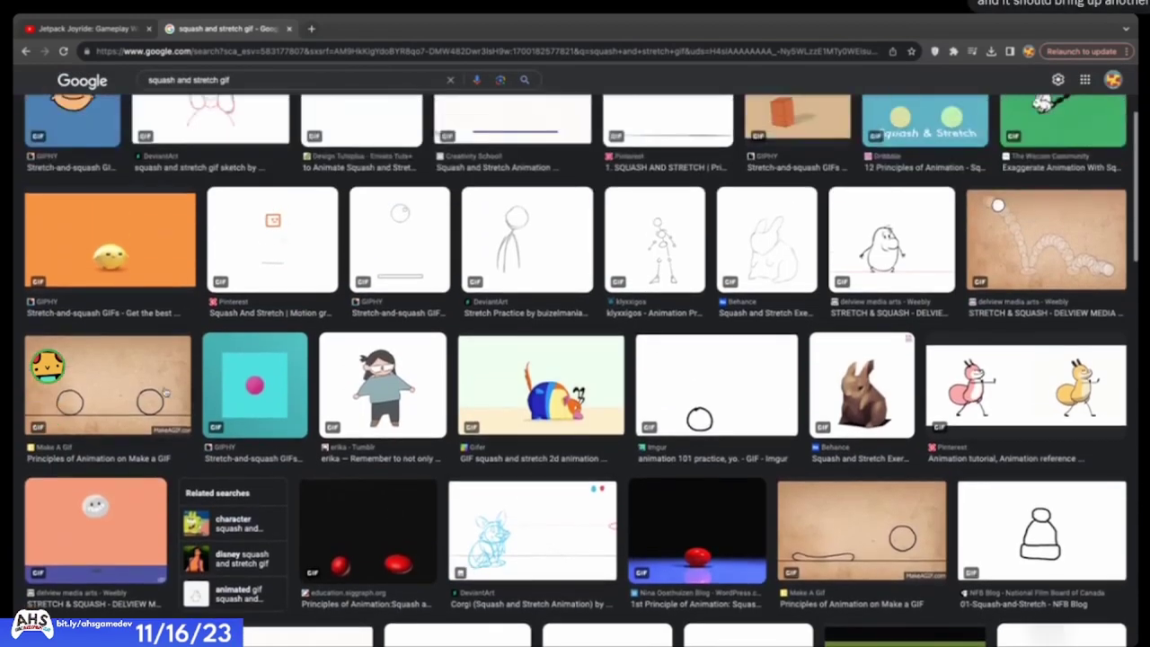
click(164, 392)
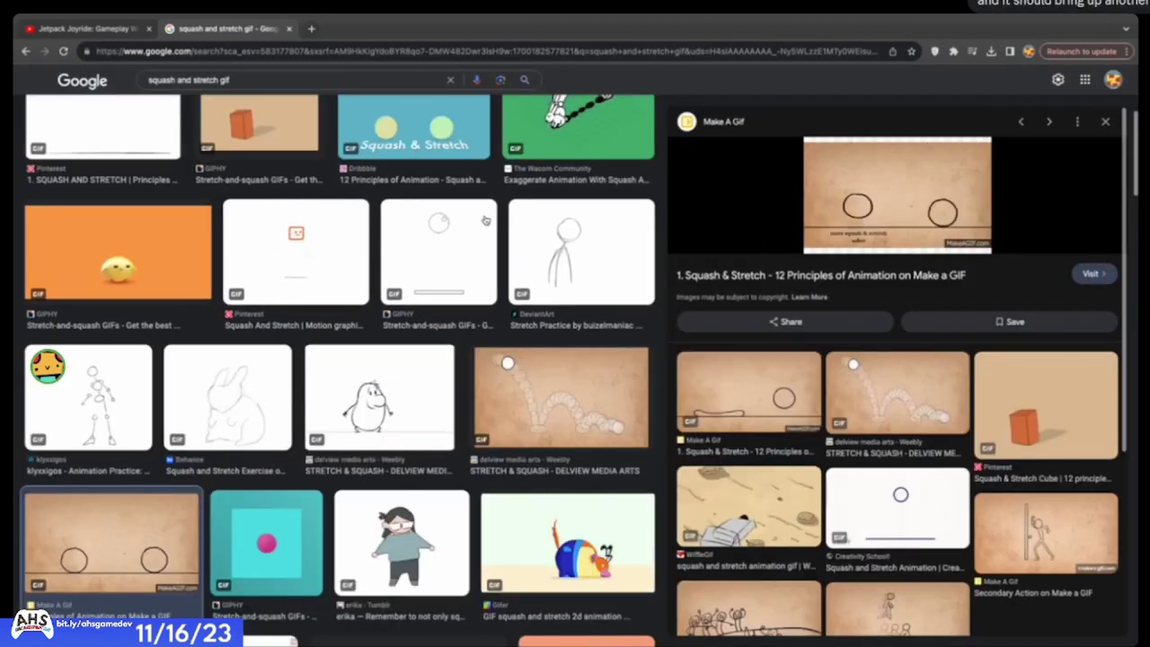
click(525, 247)
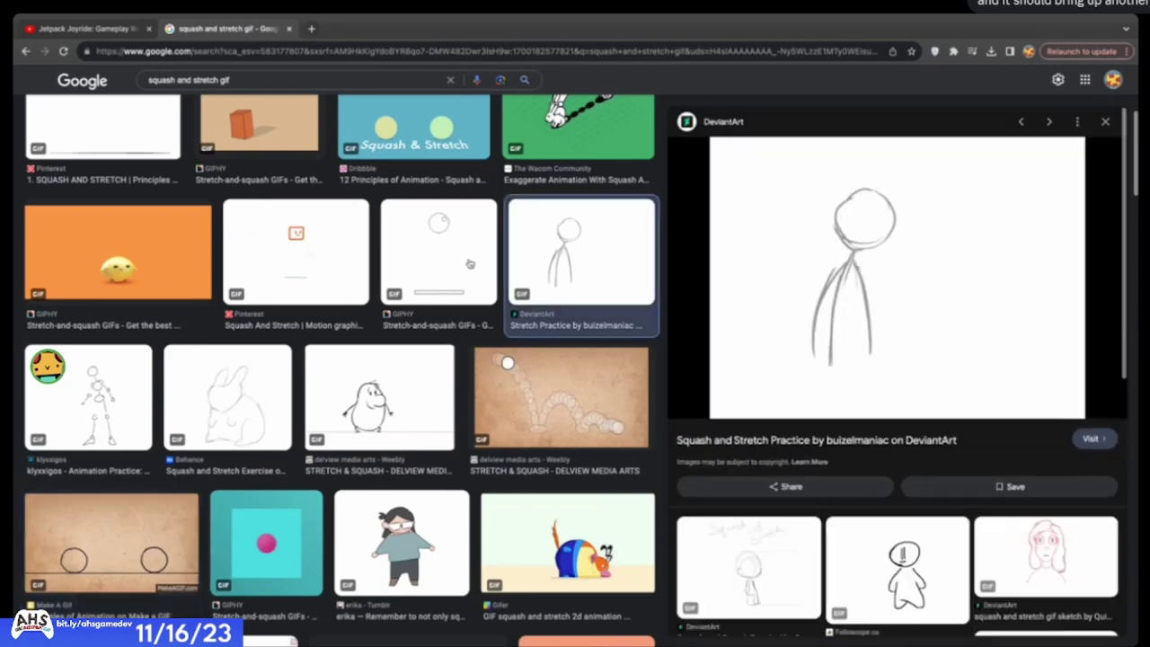
click(469, 264)
click(306, 261)
click(144, 321)
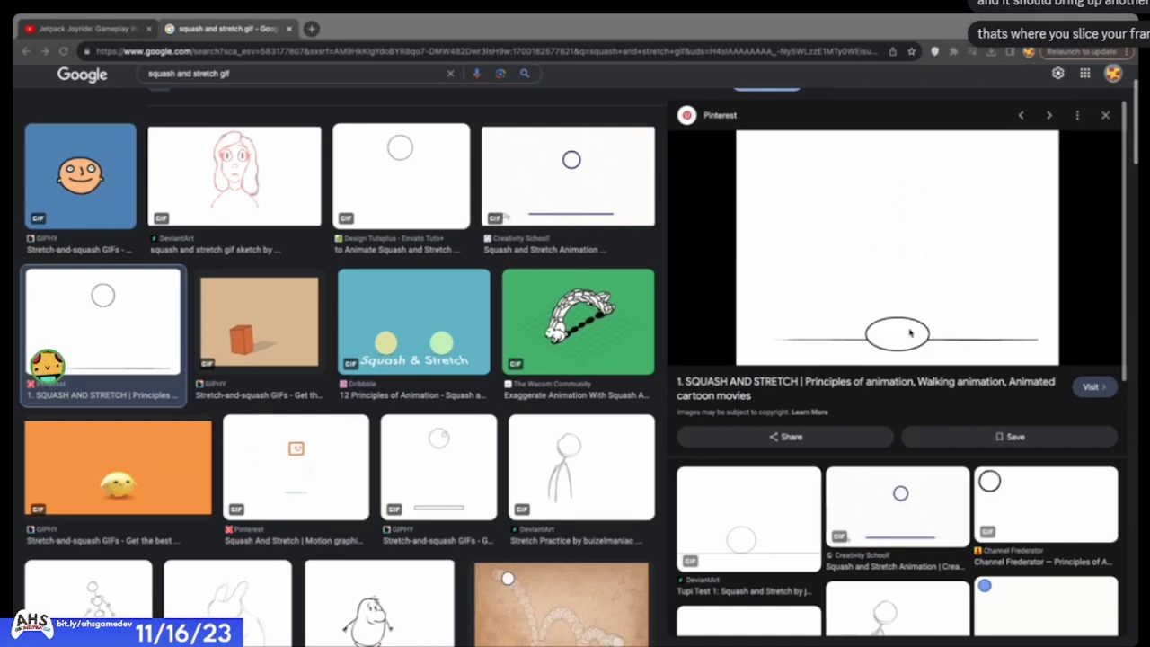
scroll(47, 364, up, 2)
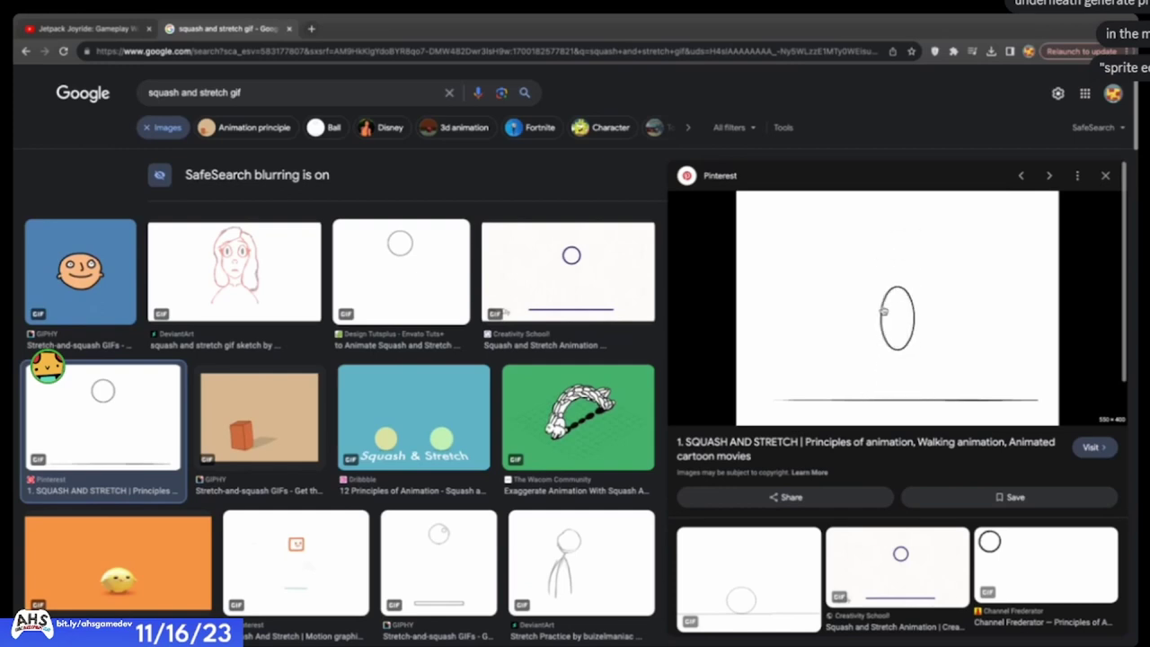
click(416, 403)
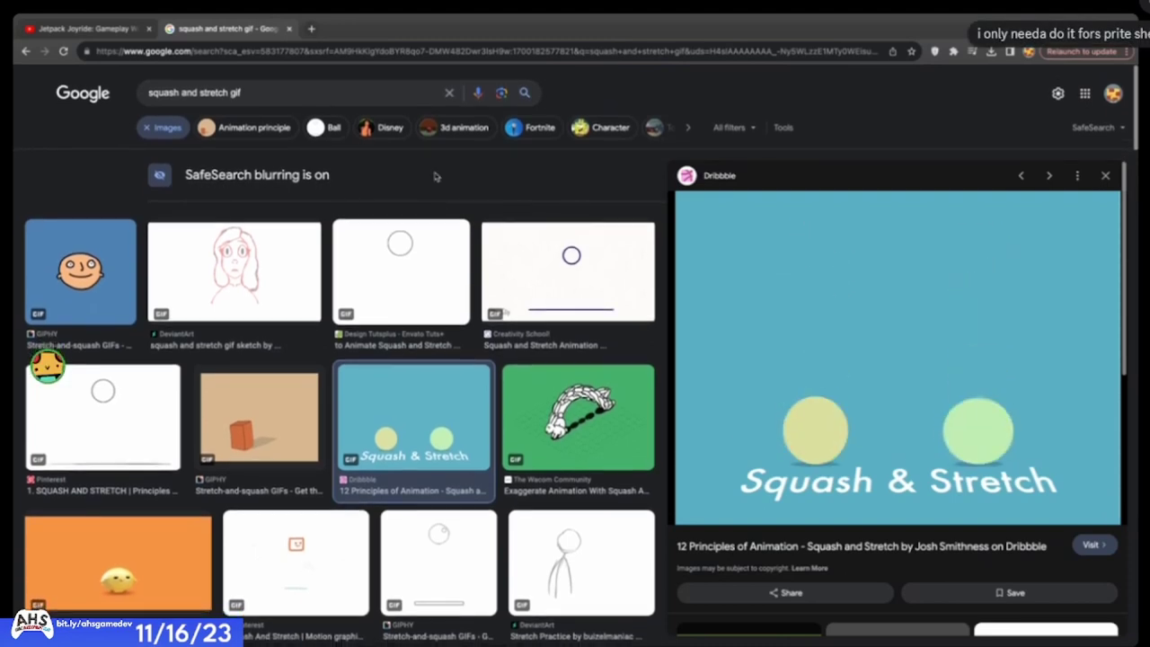
click(414, 95)
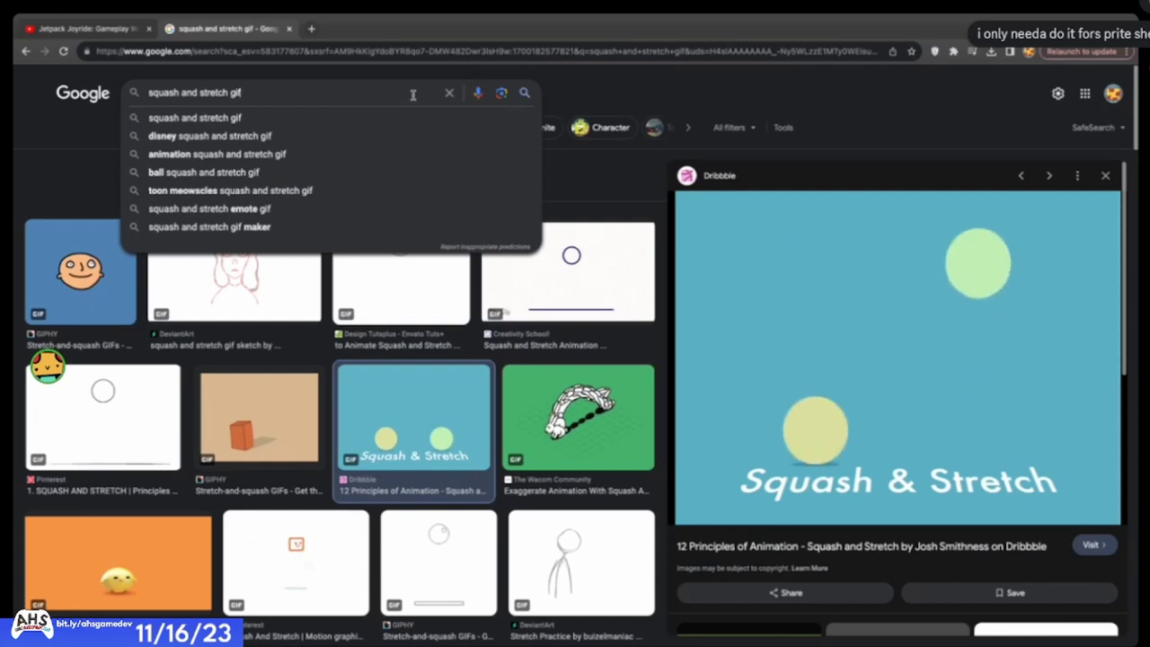
click(745, 98)
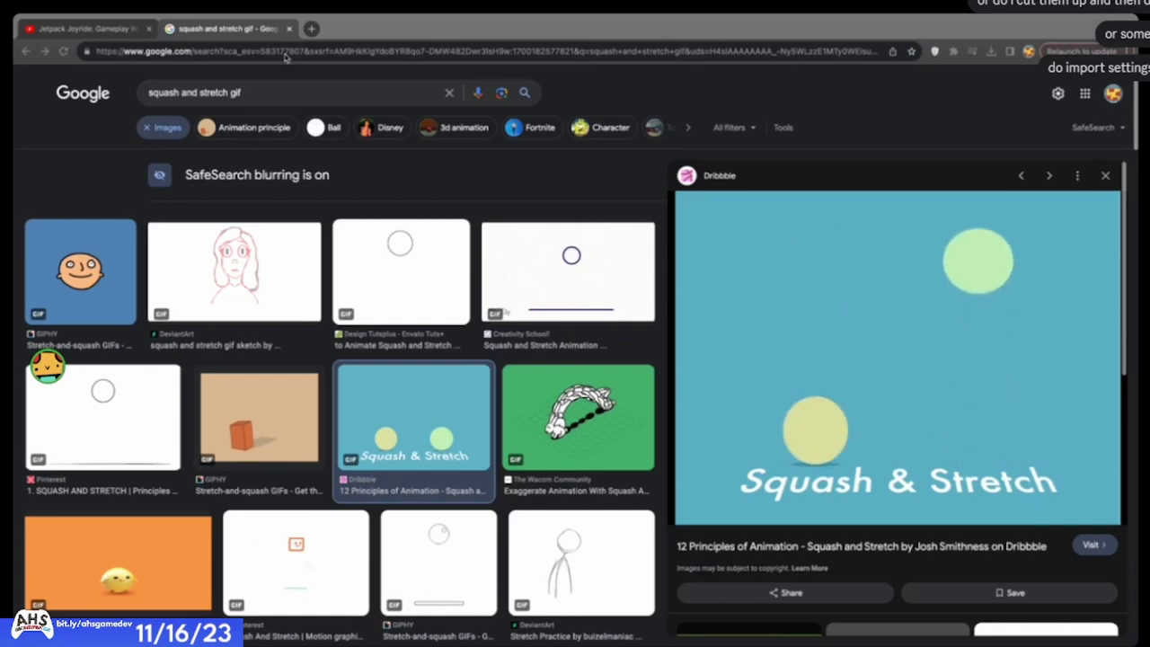
- Replace the text in the image search box with "QUICK EFFECTIVE RESPONSIVE" without running the search
click(299, 99)
key(ctrl+a)
key(BackSpace)
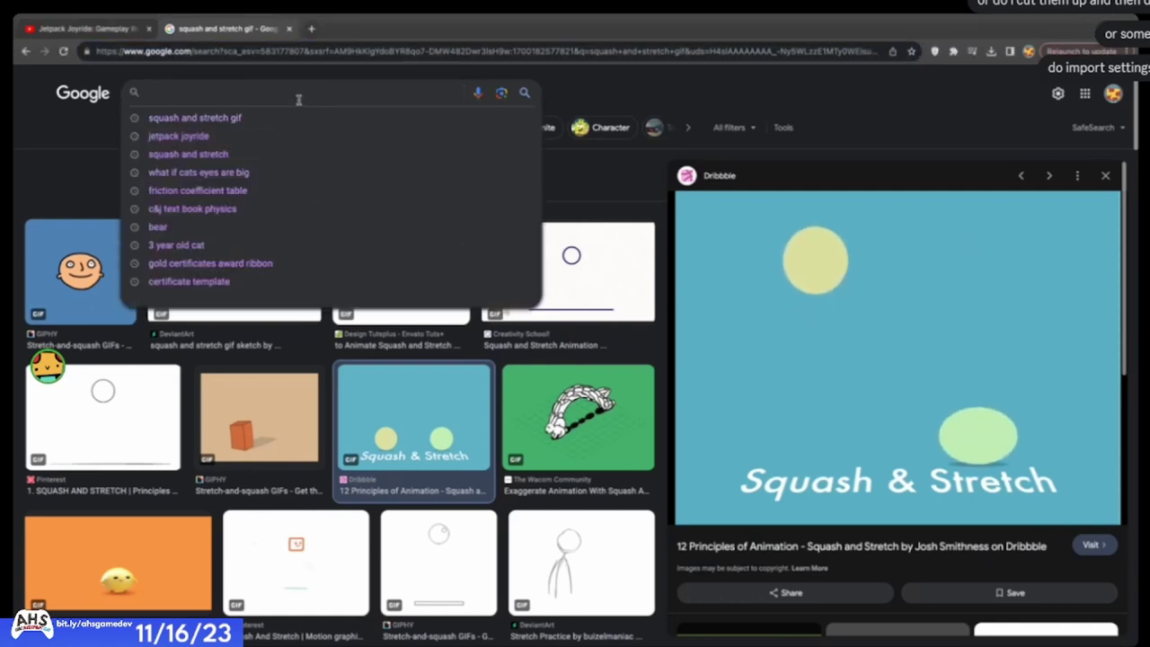
text(QUICK)
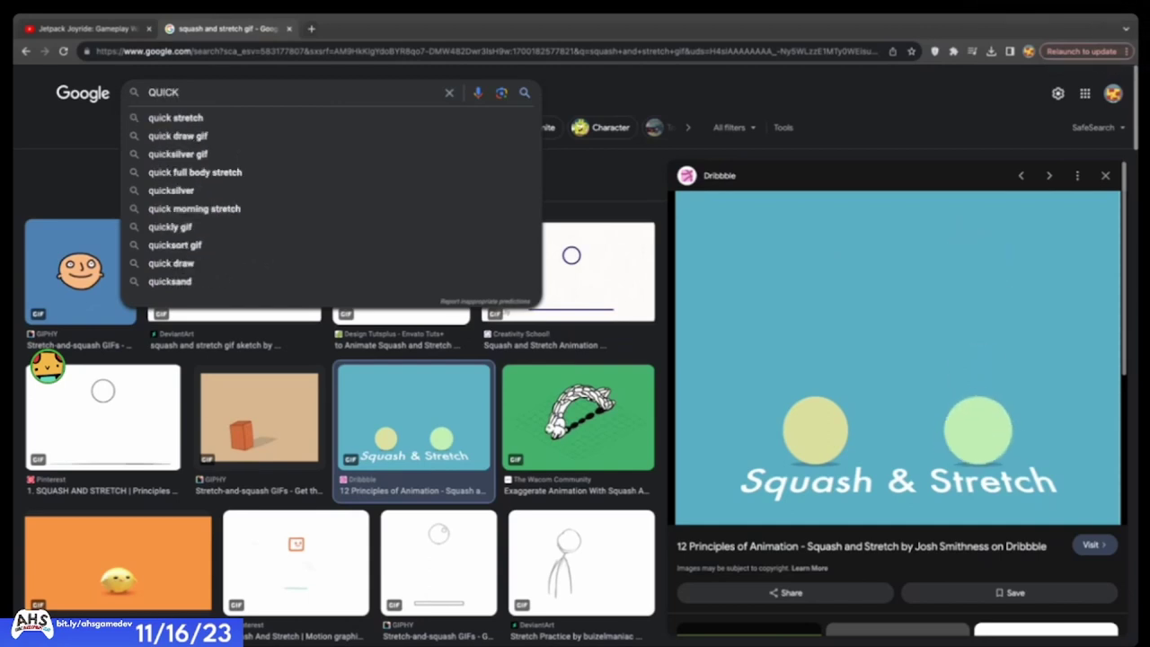
text( RESPO)
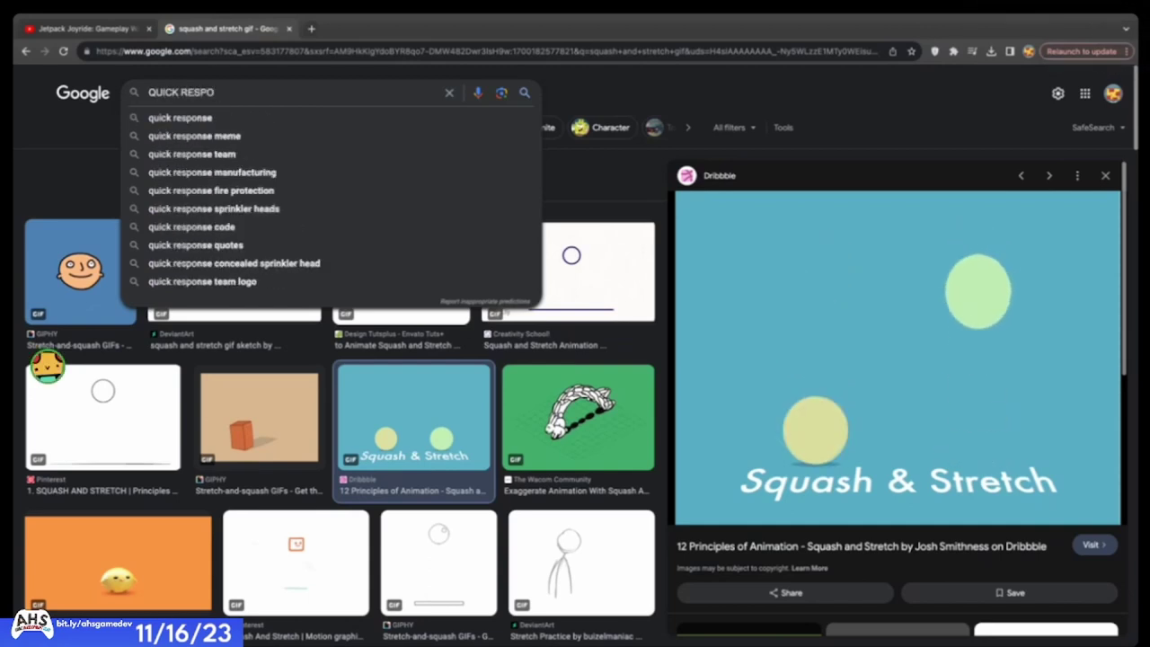
key(BackSpace)
key(BackSpace)
key(BackSpace)
key(BackSpace)
key(BackSpace)
text(EFFECTIVE )
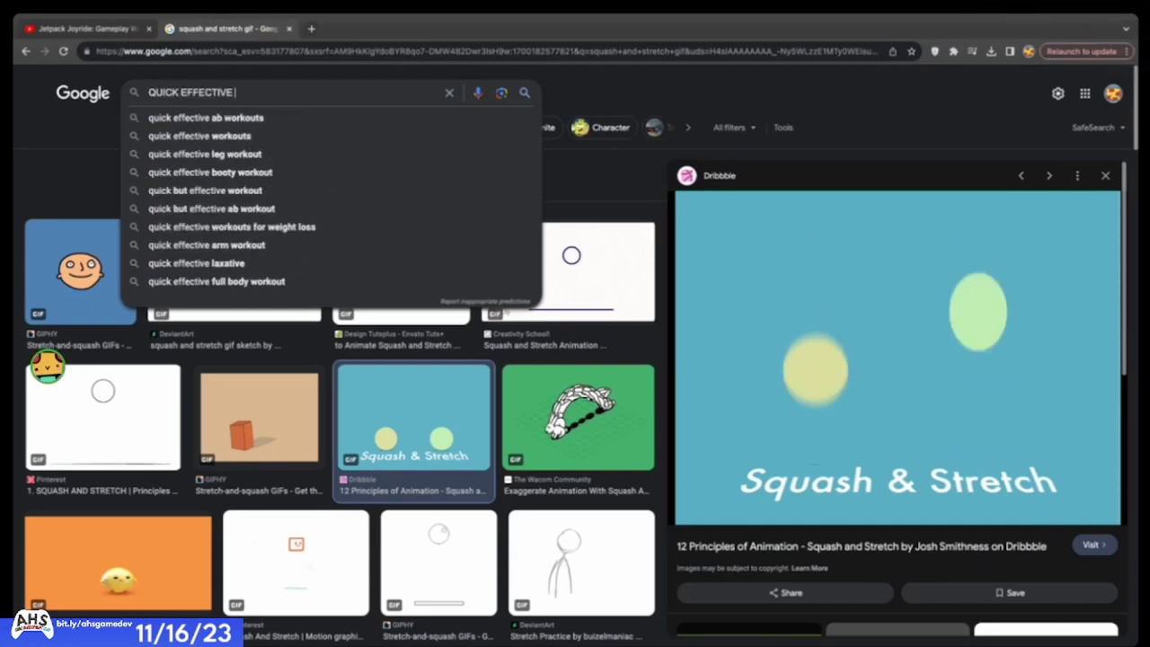
text(RESPONSSE)
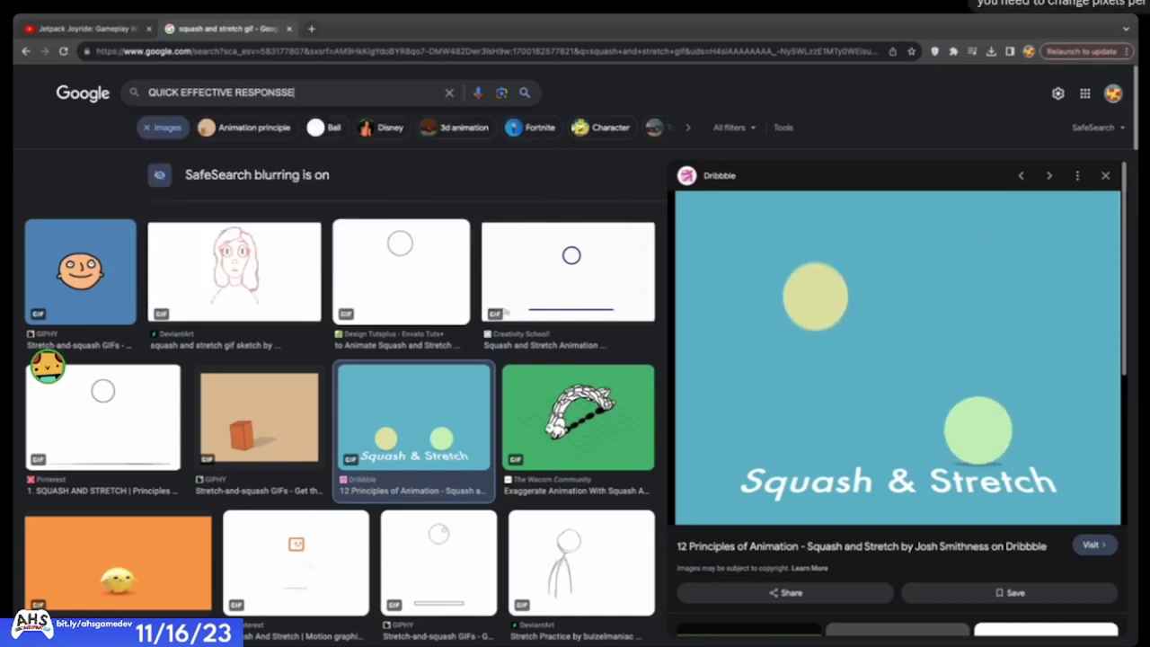
key(BackSpace)
key(BackSpace)
text(IVE)
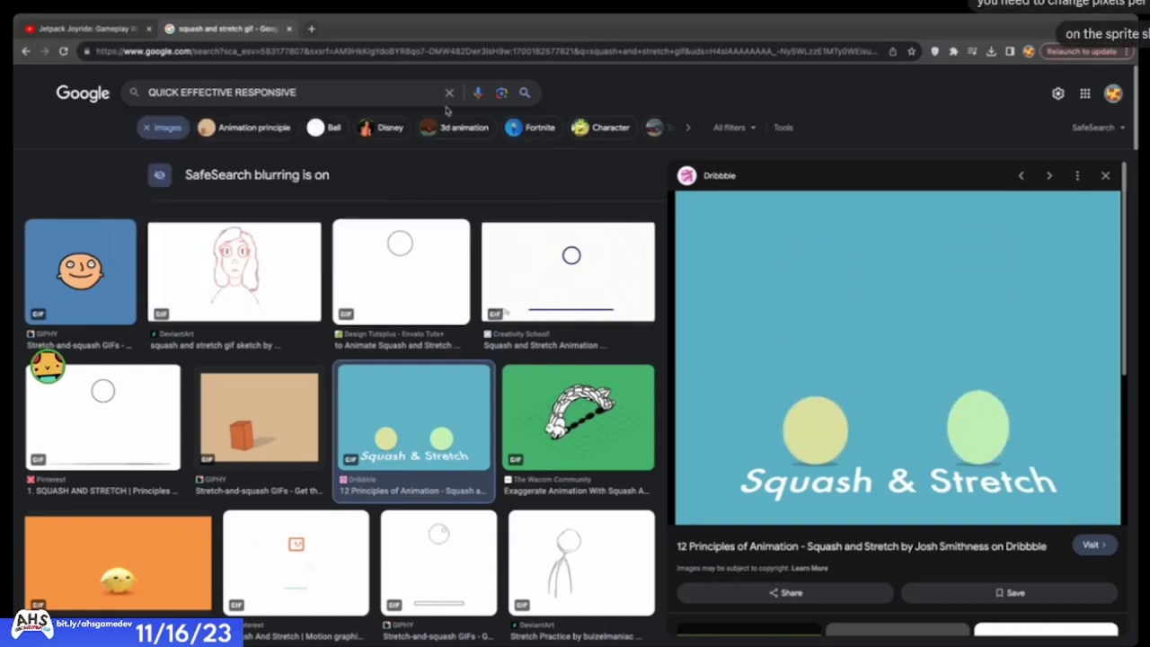
click(245, 176)
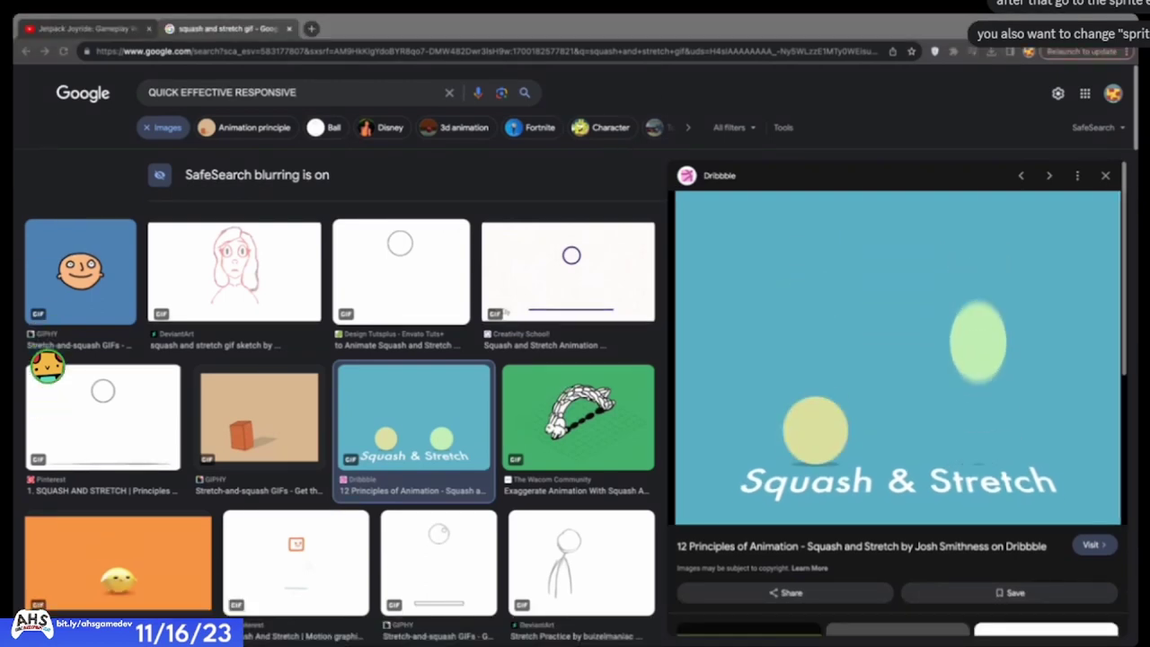
- Clear the "QUICK EFFECTIVE RESPONSIVE" note from the image search box
click(254, 117)
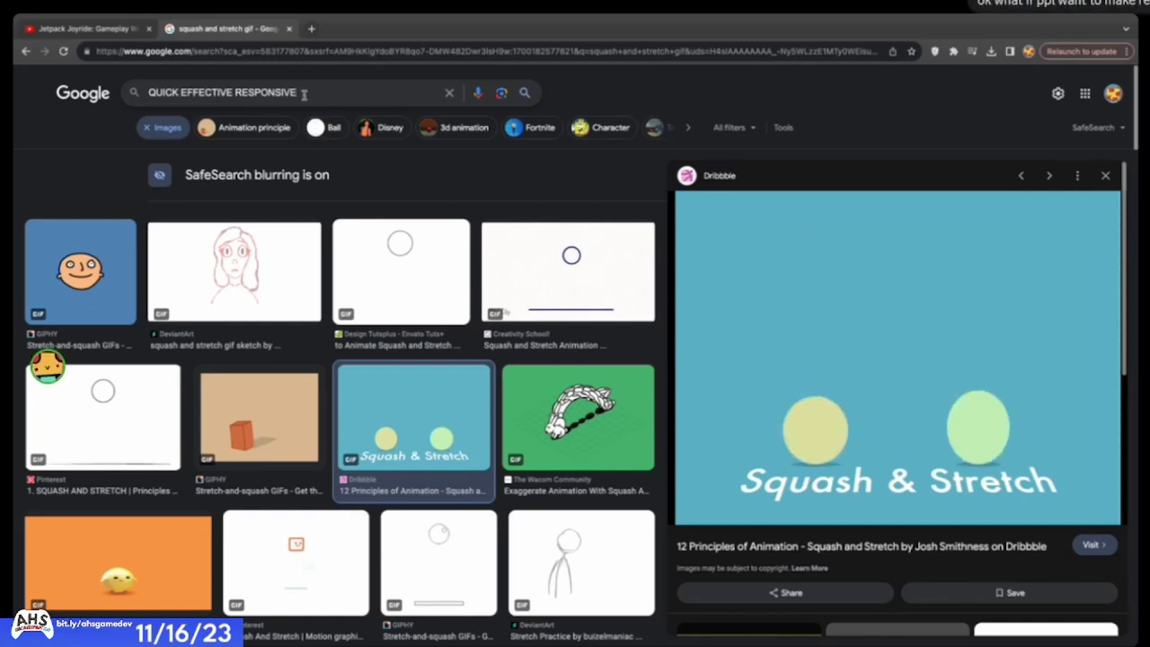
drag(221, 85, 89, 118)
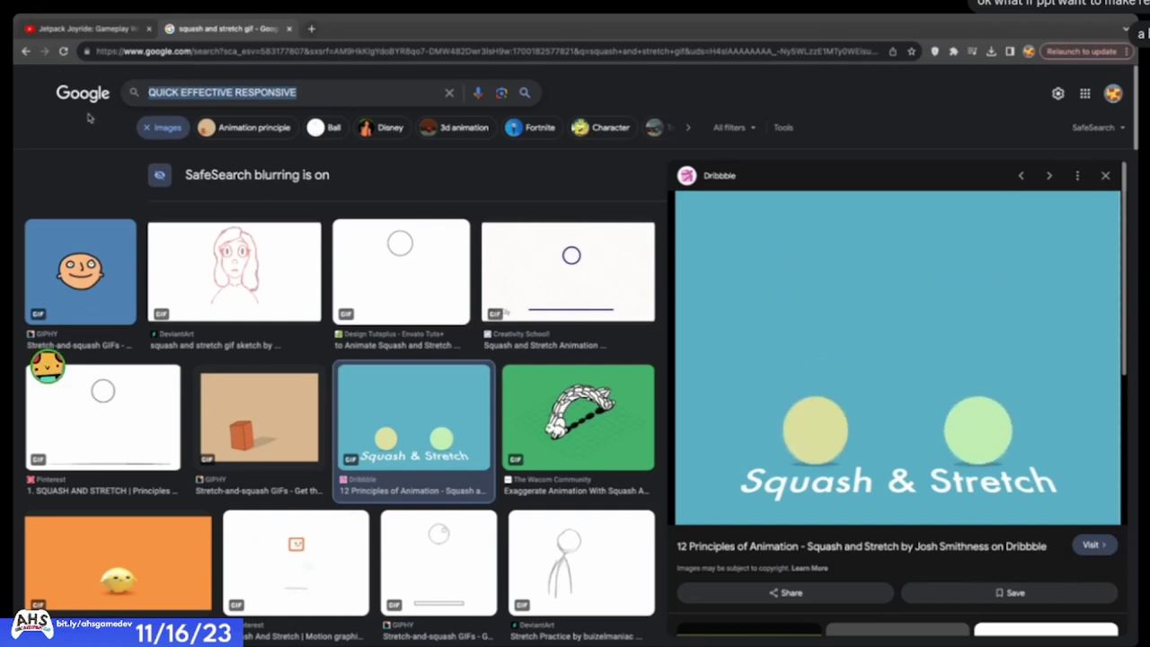
key(BackSpace)
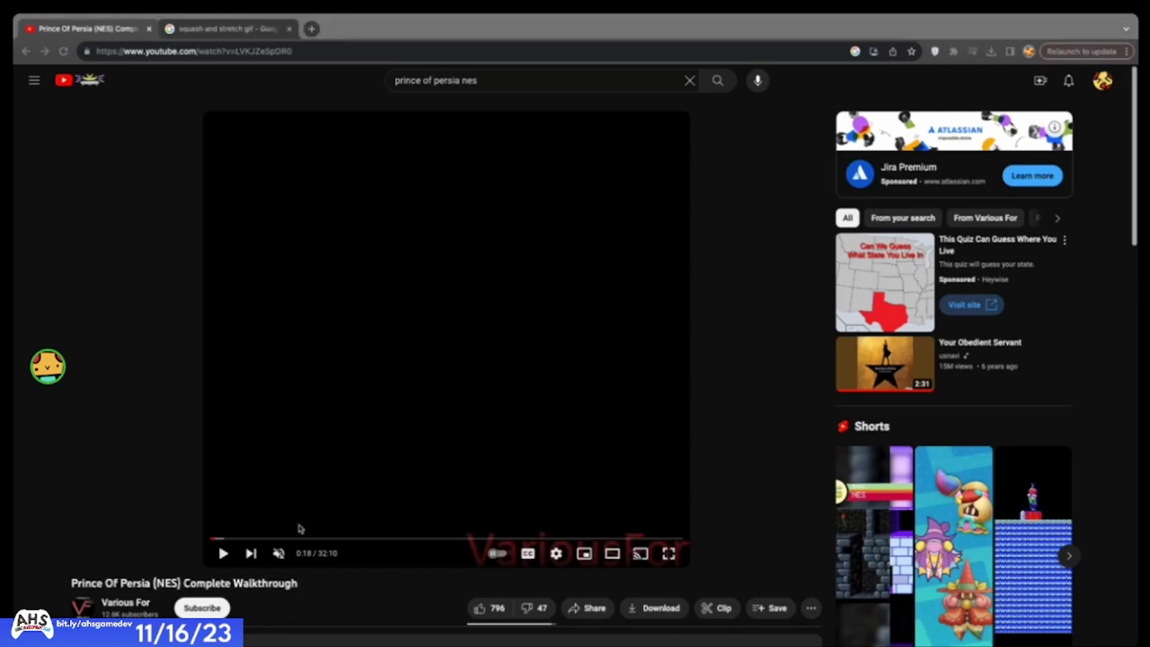
- Play and replay the opening drop in YouTube's Prince Of Persia (NES) walkthrough, pausing to examine the character's landing animation
click(442, 338)
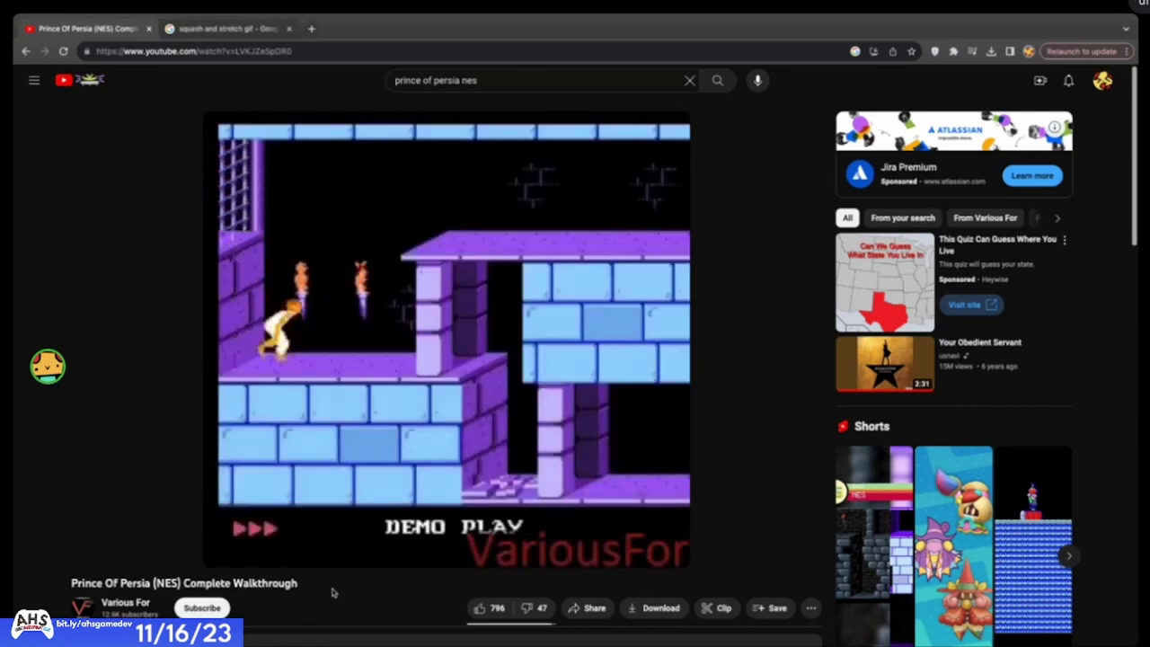
key(space)
key(Left)
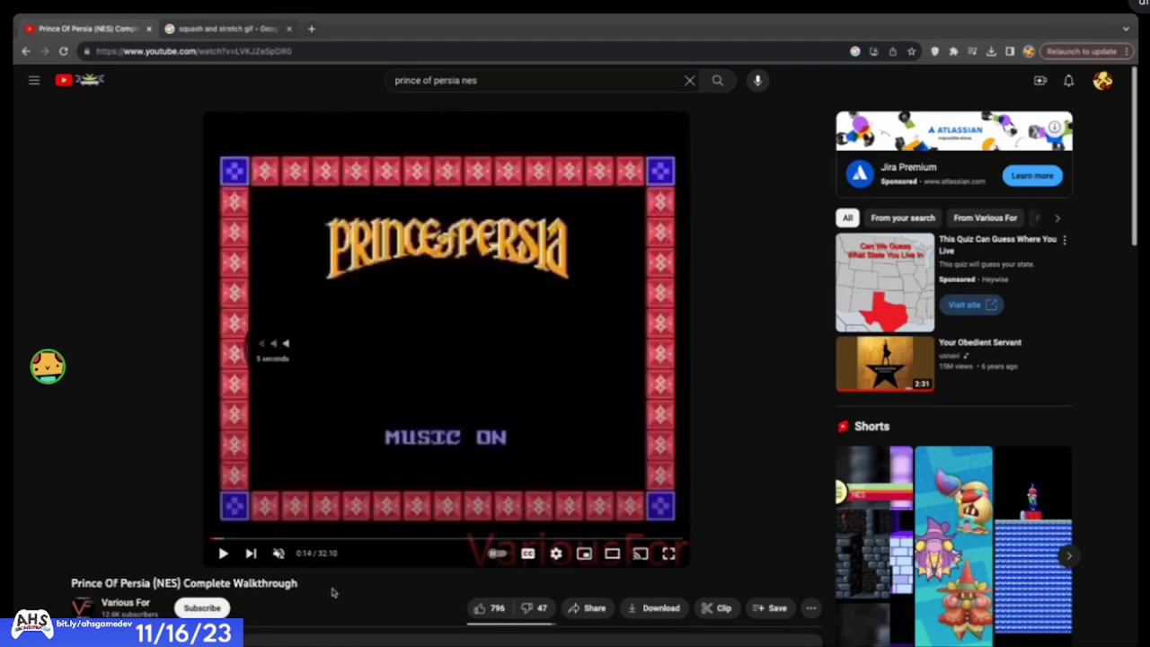
key(space)
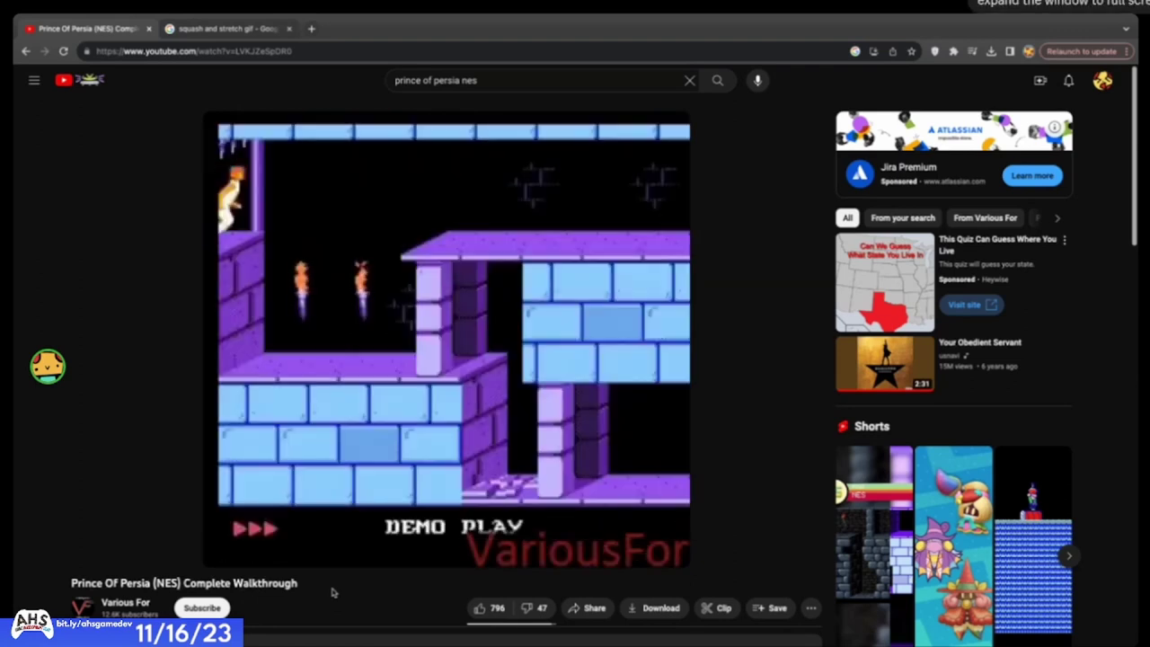
click(288, 423)
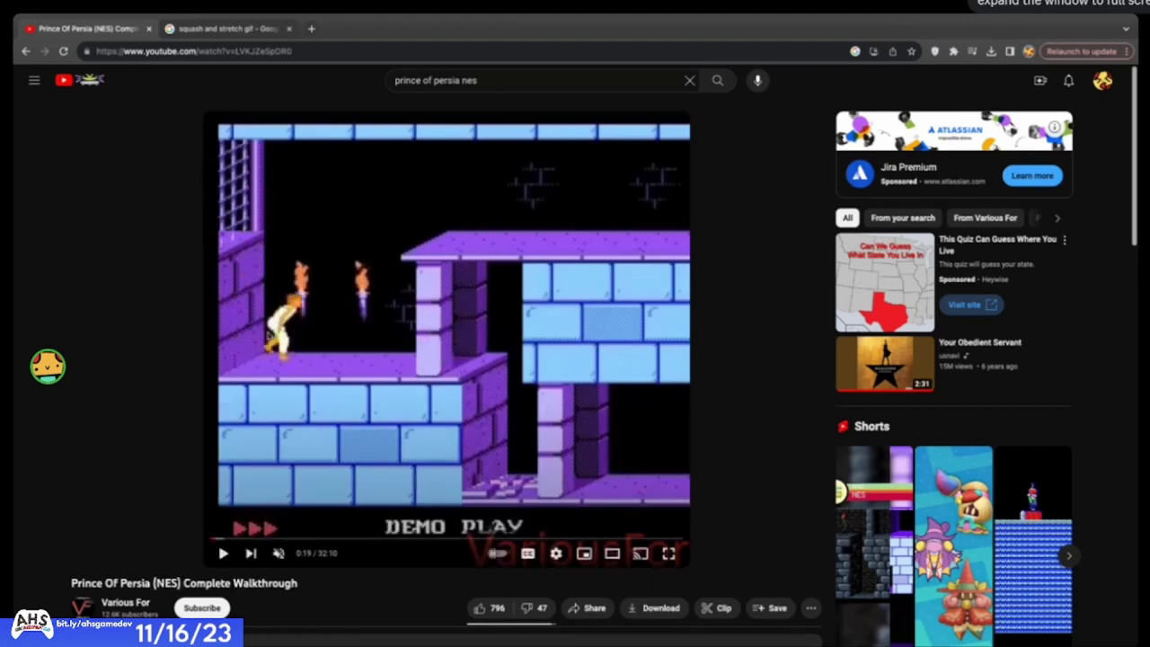
key(Left)
click(267, 337)
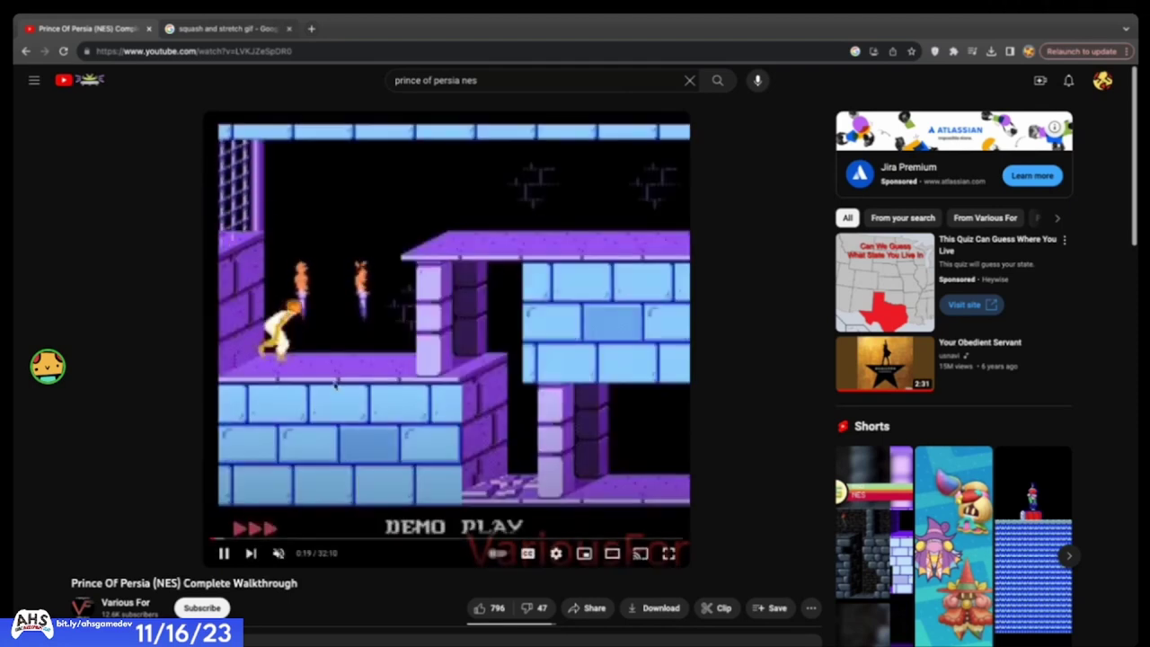
click(309, 363)
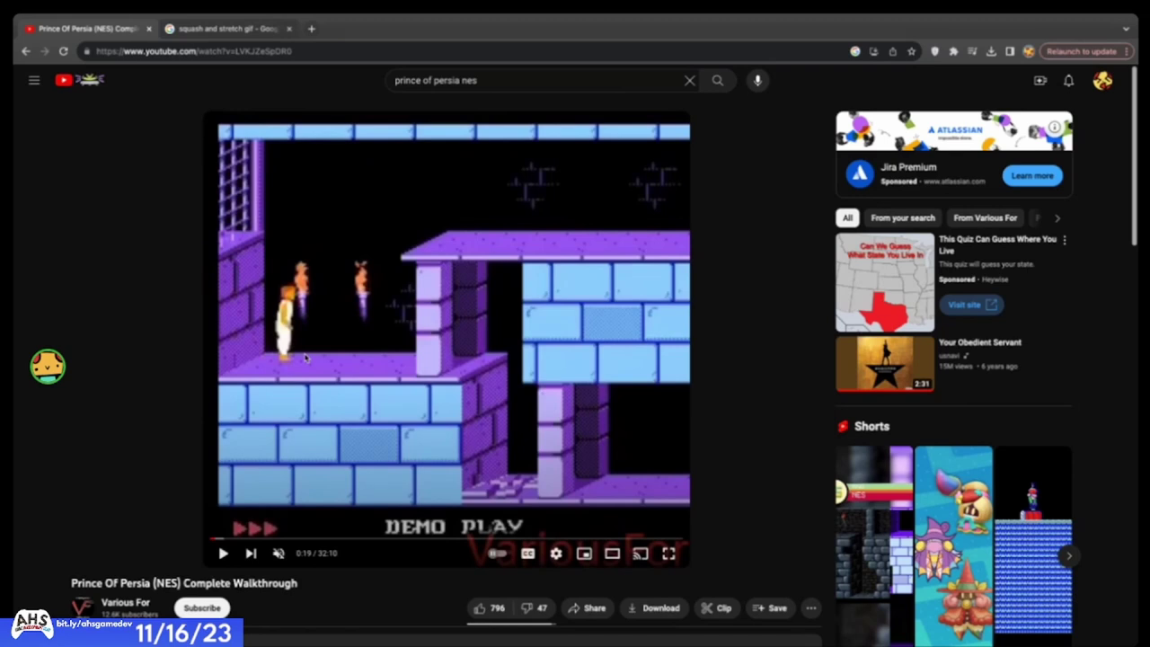
- Continue the walkthrough through the character's run and fall, pausing to examine the crouched landing before resuming playback
click(305, 358)
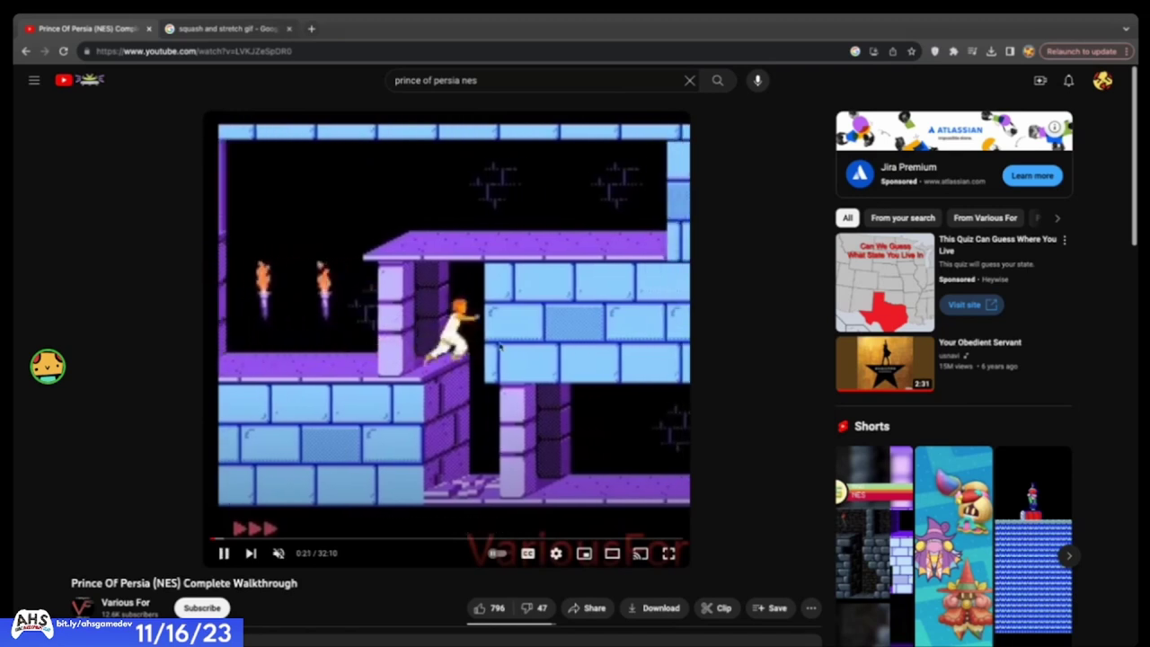
click(477, 351)
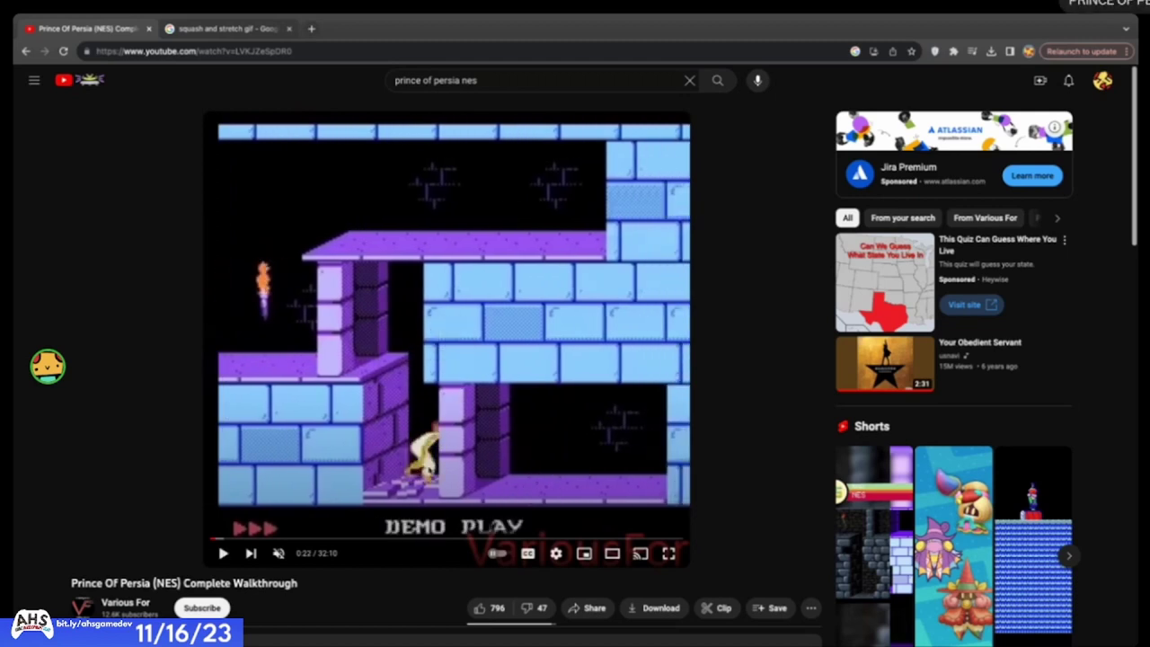
click(429, 471)
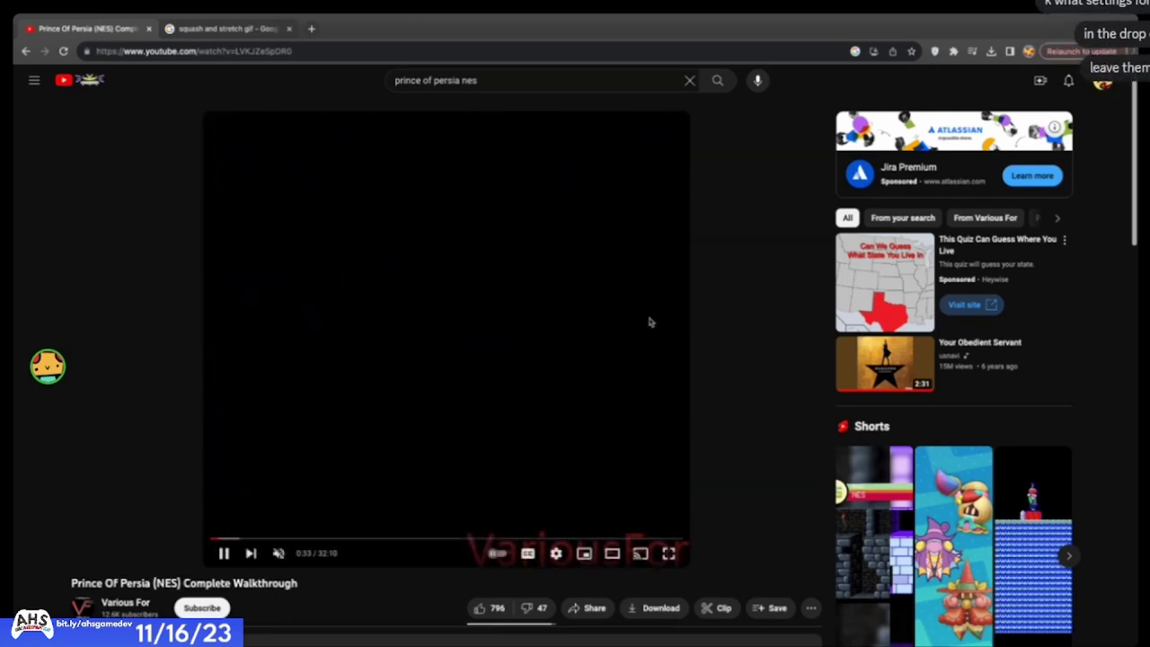
- Rewind the walkthrough five seconds and replay the ledge climb, pausing to examine the climbing animation
click(372, 284)
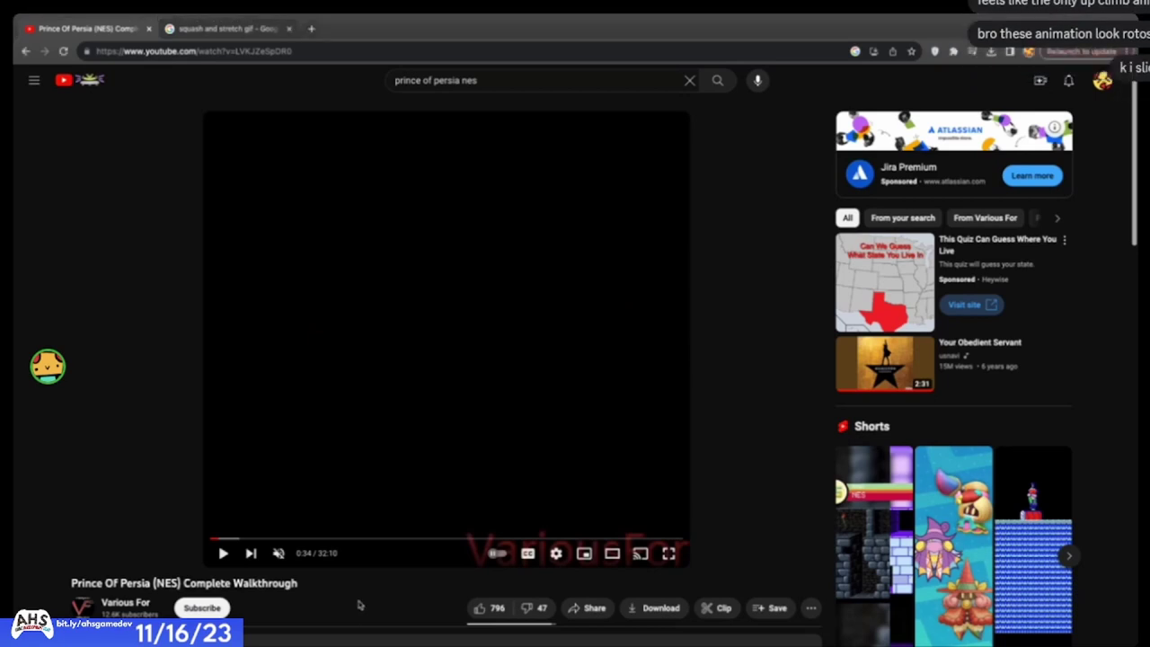
key(Left)
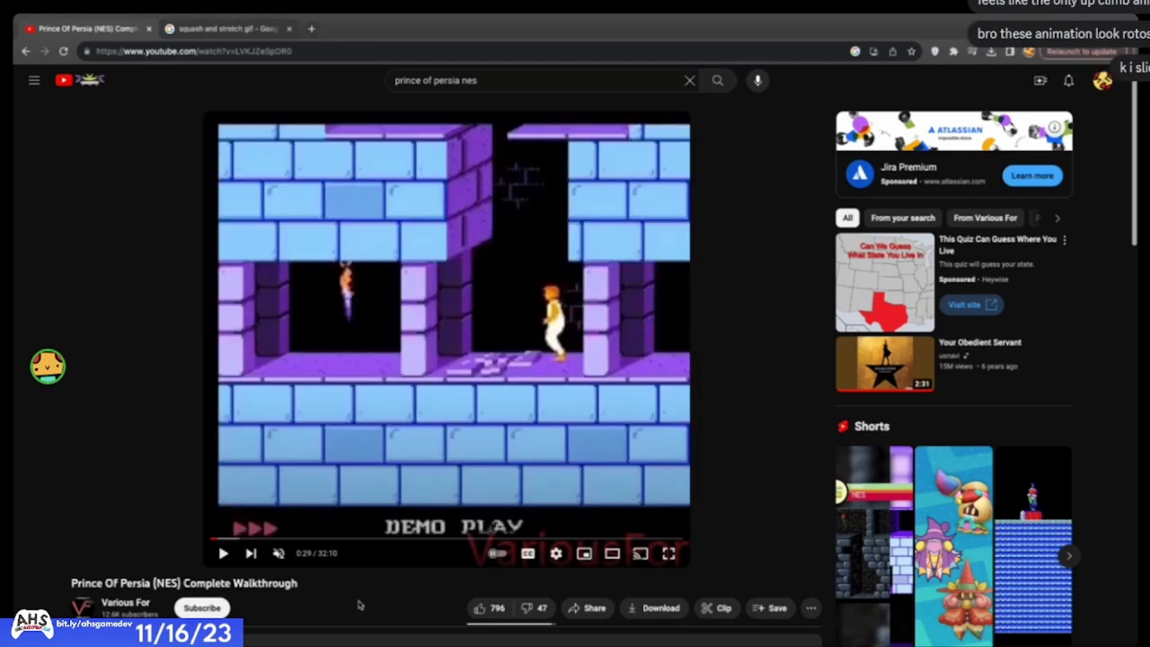
key(space)
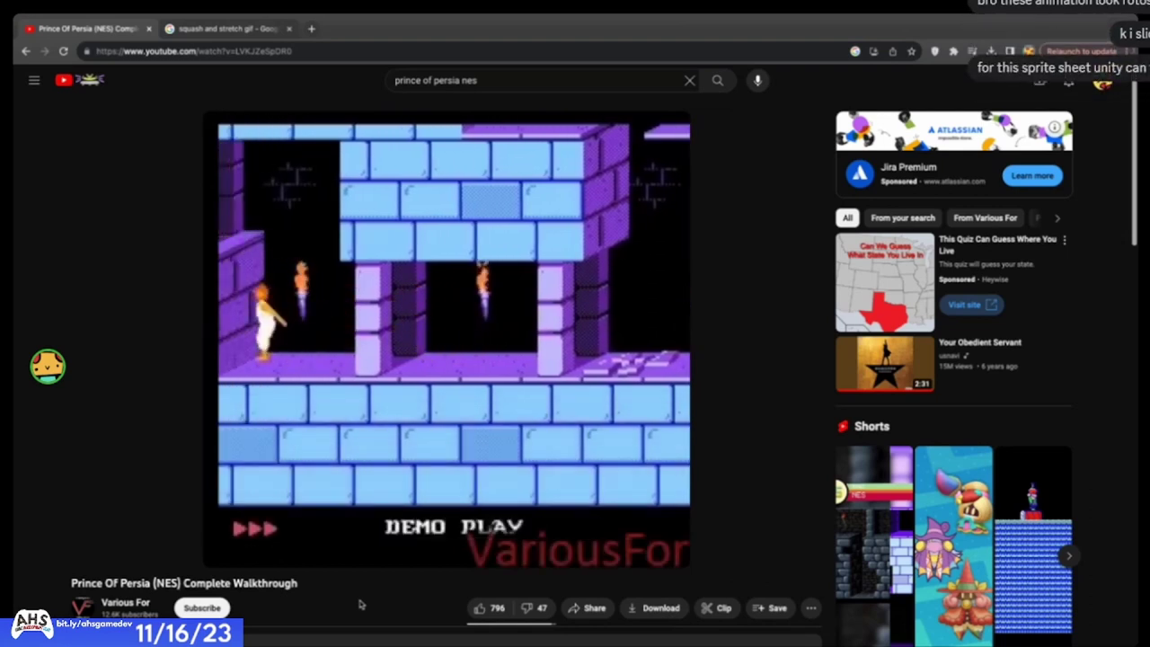
key(space)
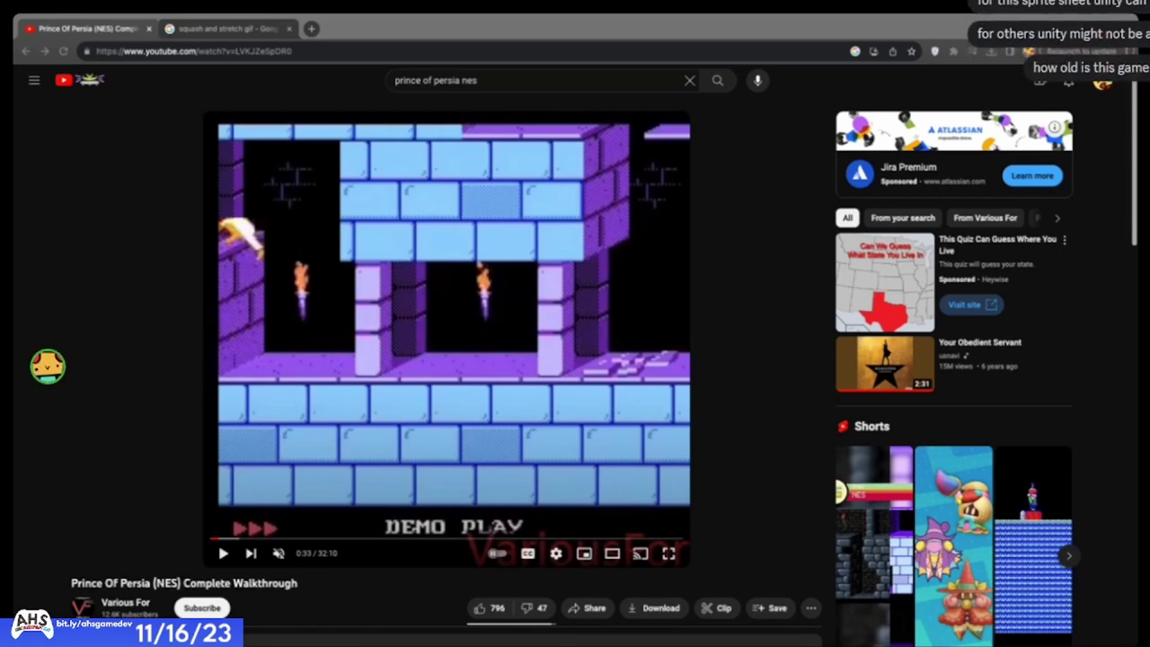
- Expand the walkthrough's video description and look up the game's original release year
scroll(375, 620, down, 2)
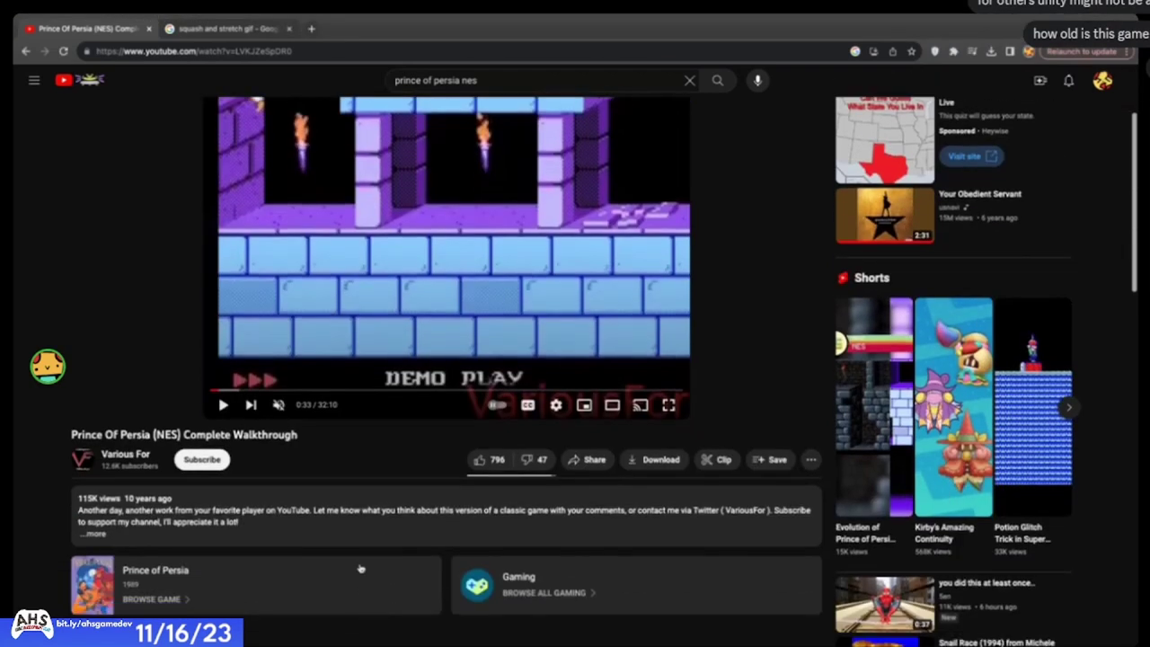
click(360, 544)
scroll(355, 531, down, 3)
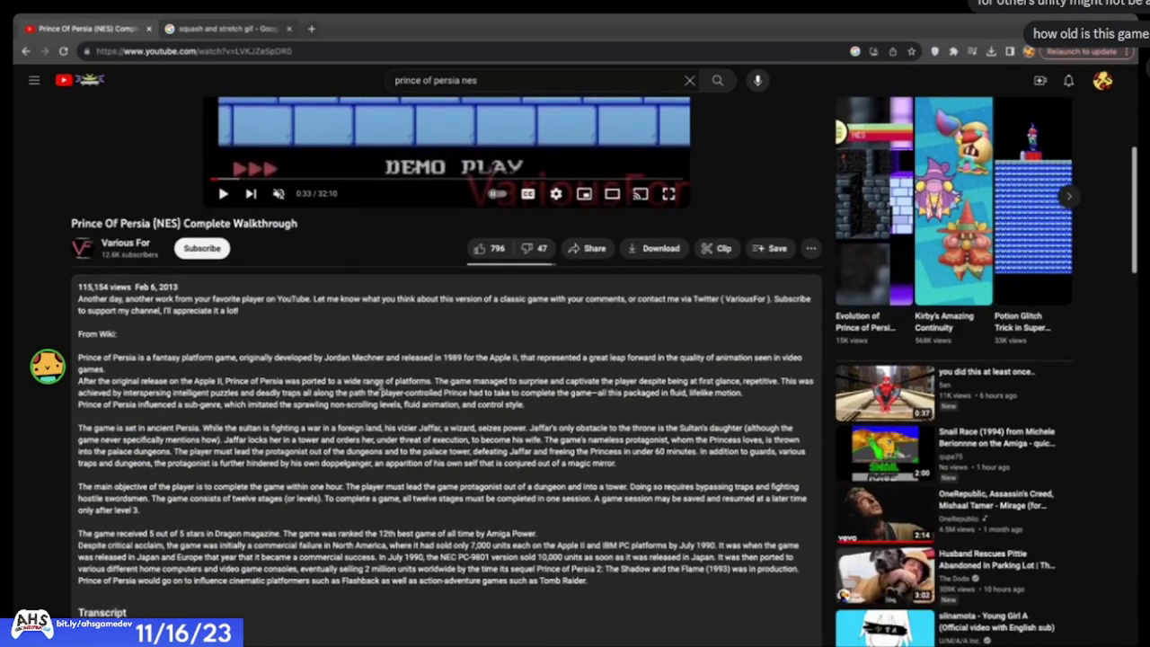
double_click(454, 357)
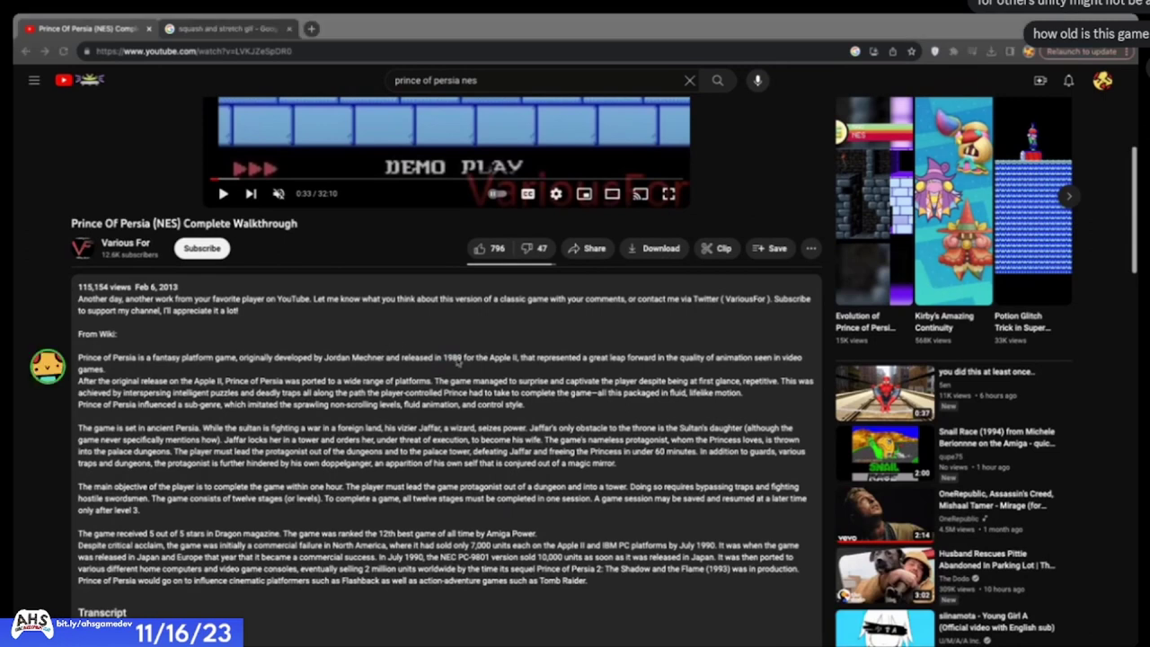
scroll(458, 359, up, 4)
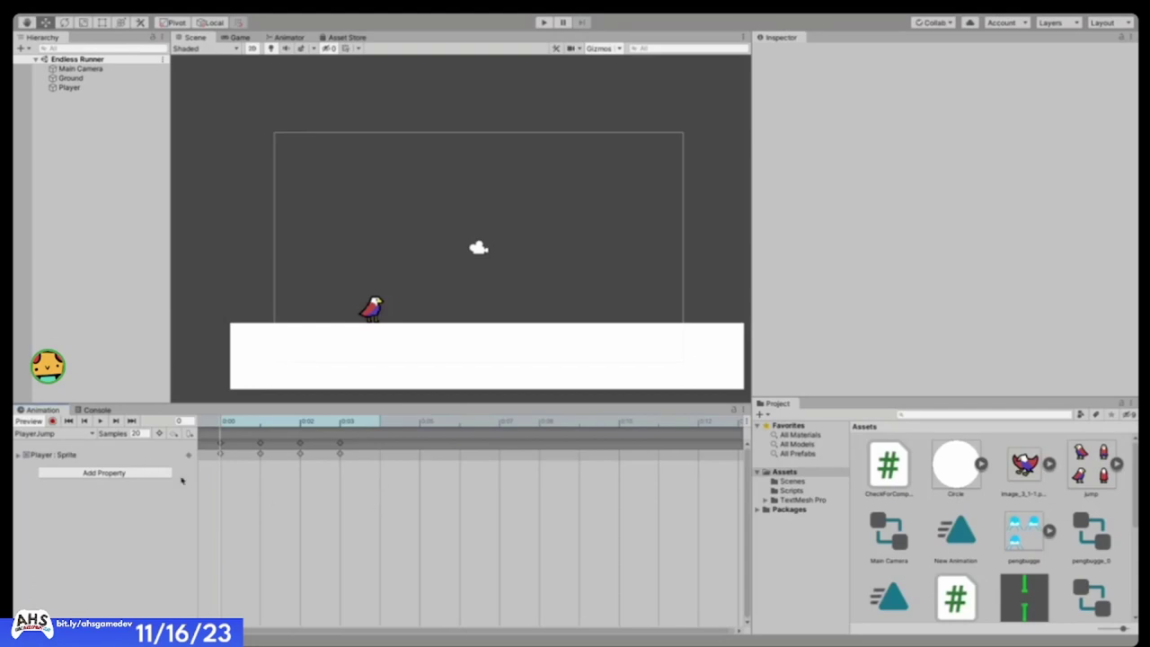
- Switch to Unity and preview the Player's PlayerRun animation in the scene
click(101, 422)
scroll(404, 500, down, 3)
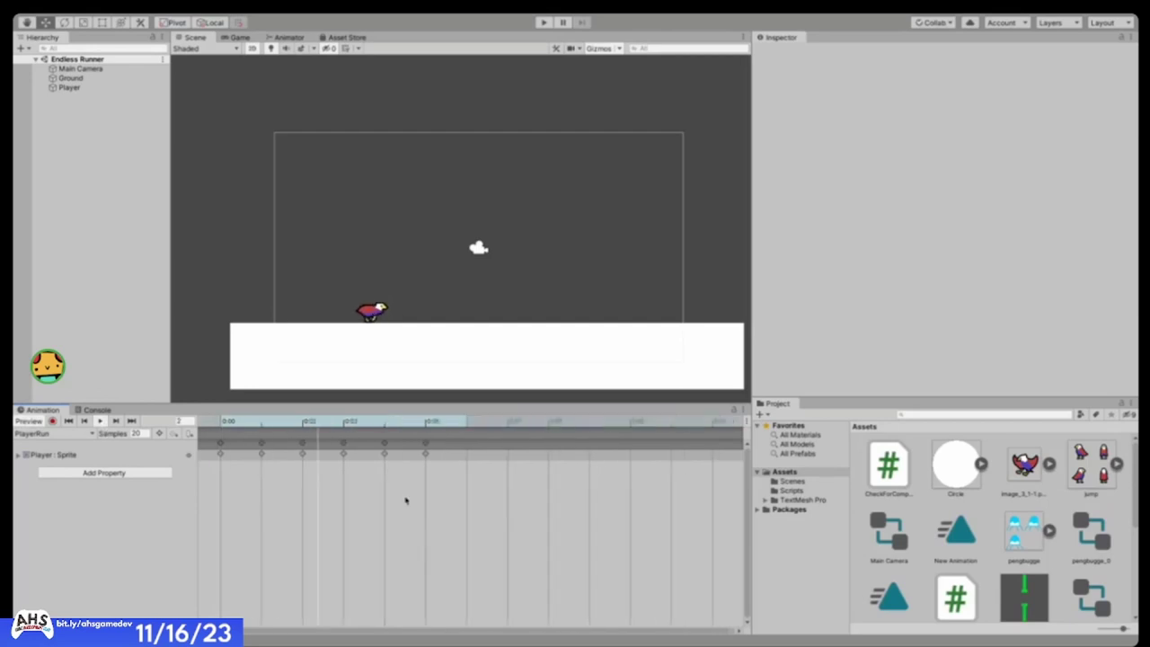
scroll(326, 290, up, 2)
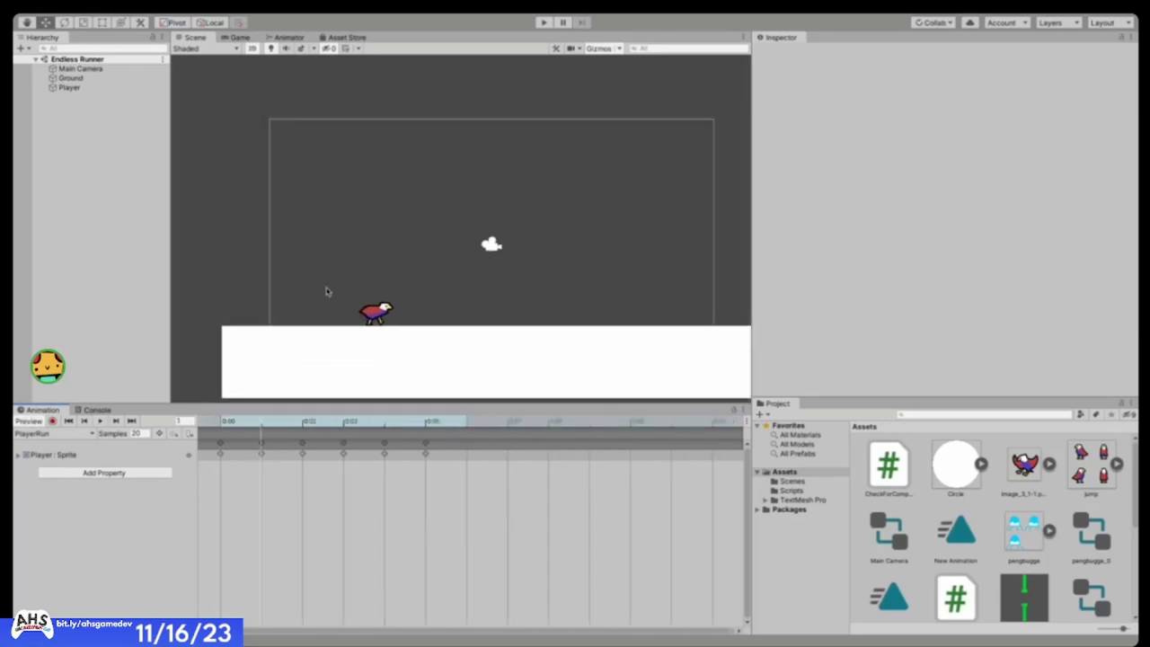
scroll(426, 274, down, 2)
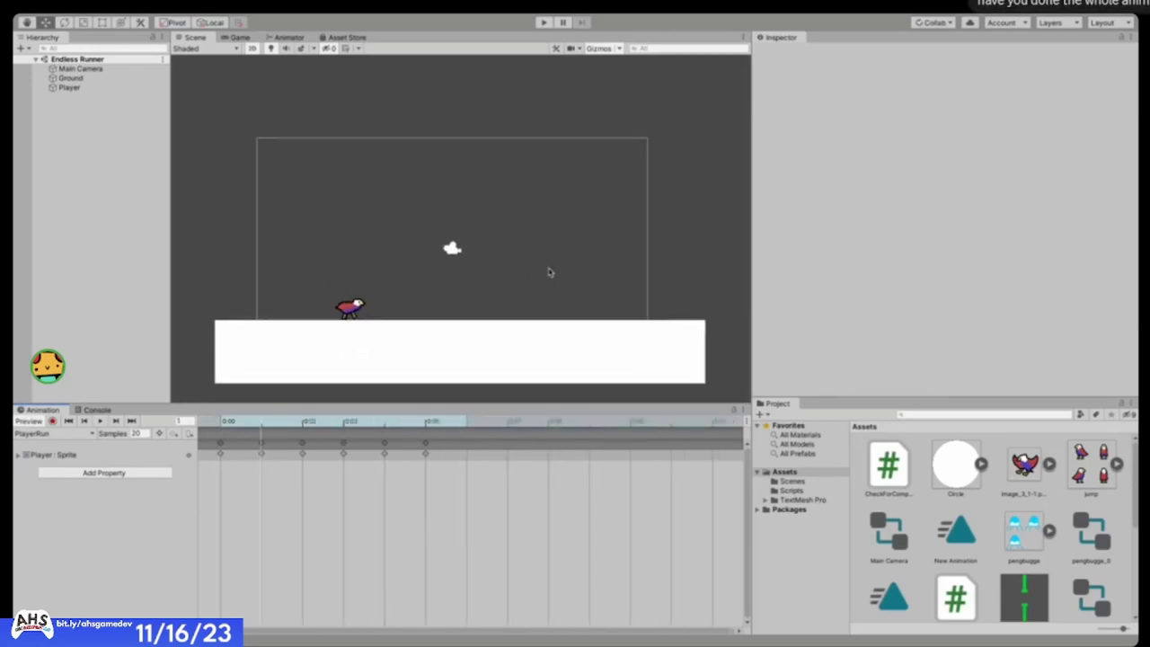
scroll(451, 255, up, 2)
scroll(491, 257, down, 2)
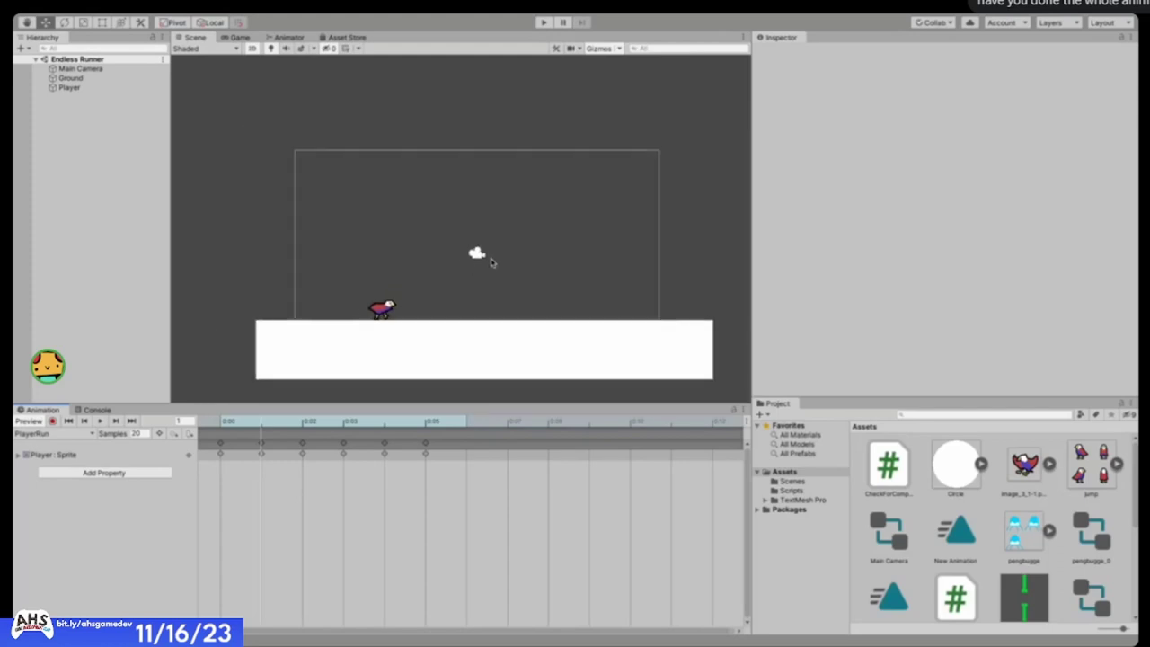
scroll(468, 270, up, 1)
scroll(548, 368, up, 2)
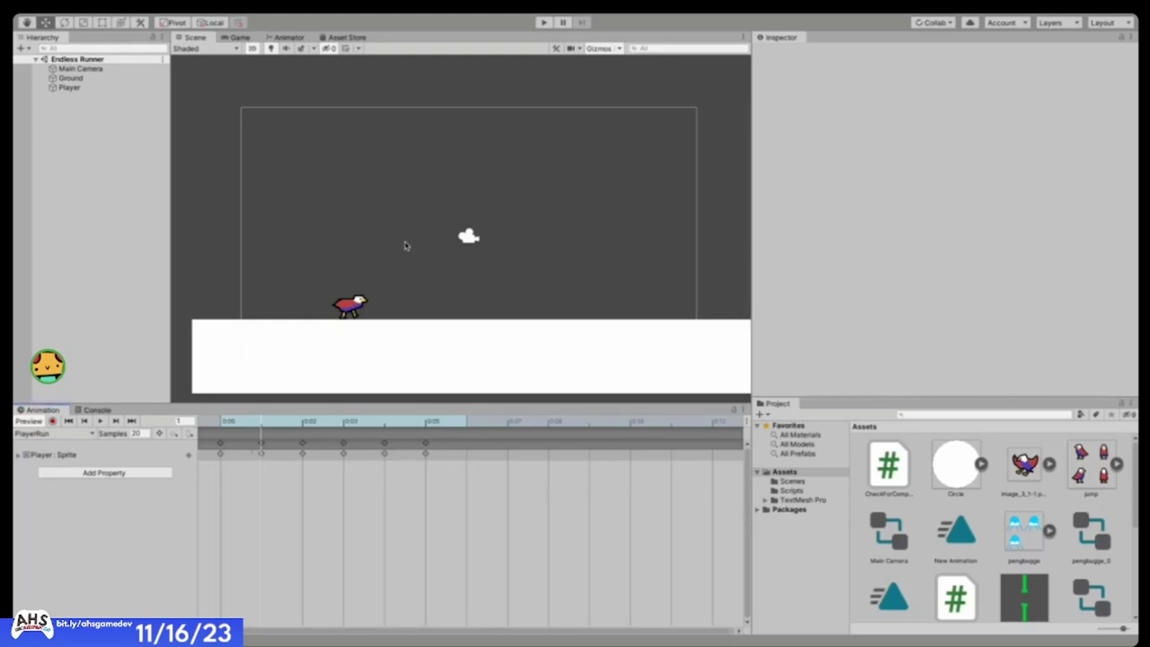
scroll(388, 239, down, 1)
scroll(388, 239, up, 2)
scroll(422, 254, down, 3)
scroll(422, 254, up, 1)
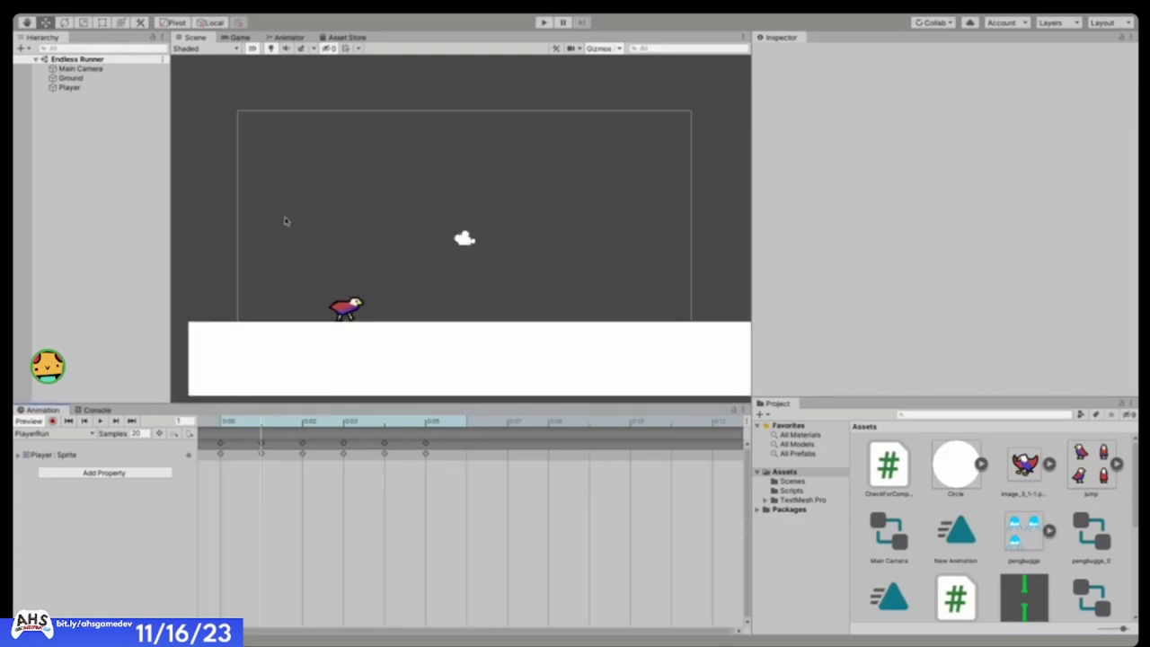
- Select the Player and examine its sprite in the scene and its component settings down to the material
scroll(449, 297, up, 1)
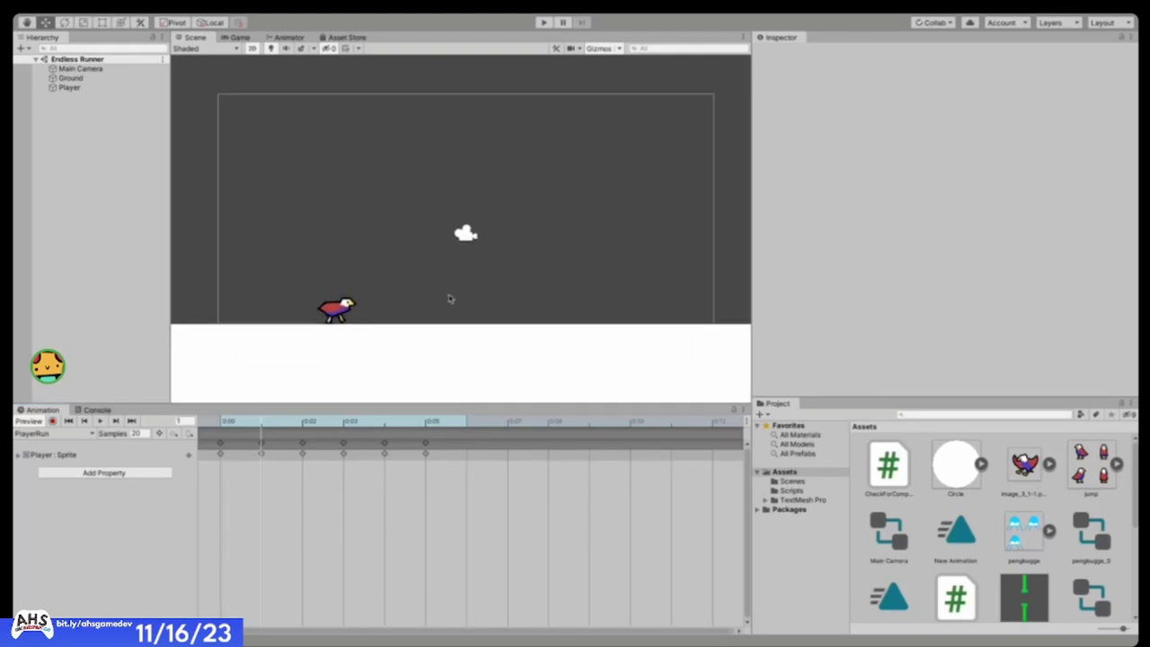
scroll(449, 298, down, 1)
click(110, 88)
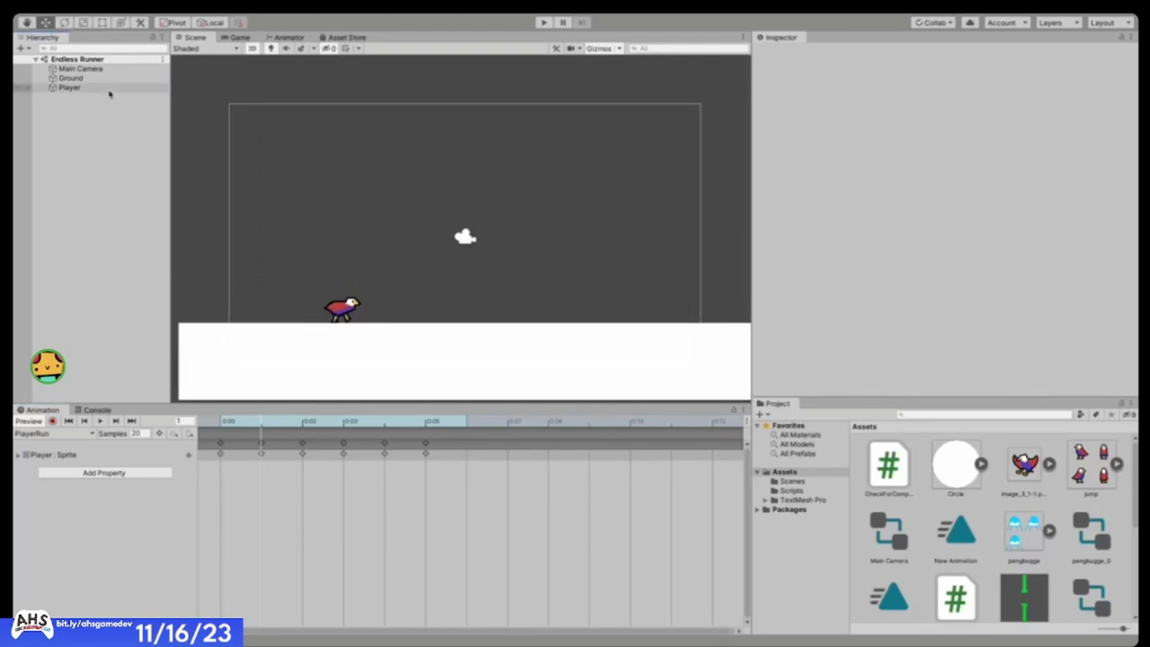
scroll(316, 305, down, 1)
scroll(411, 396, up, 3)
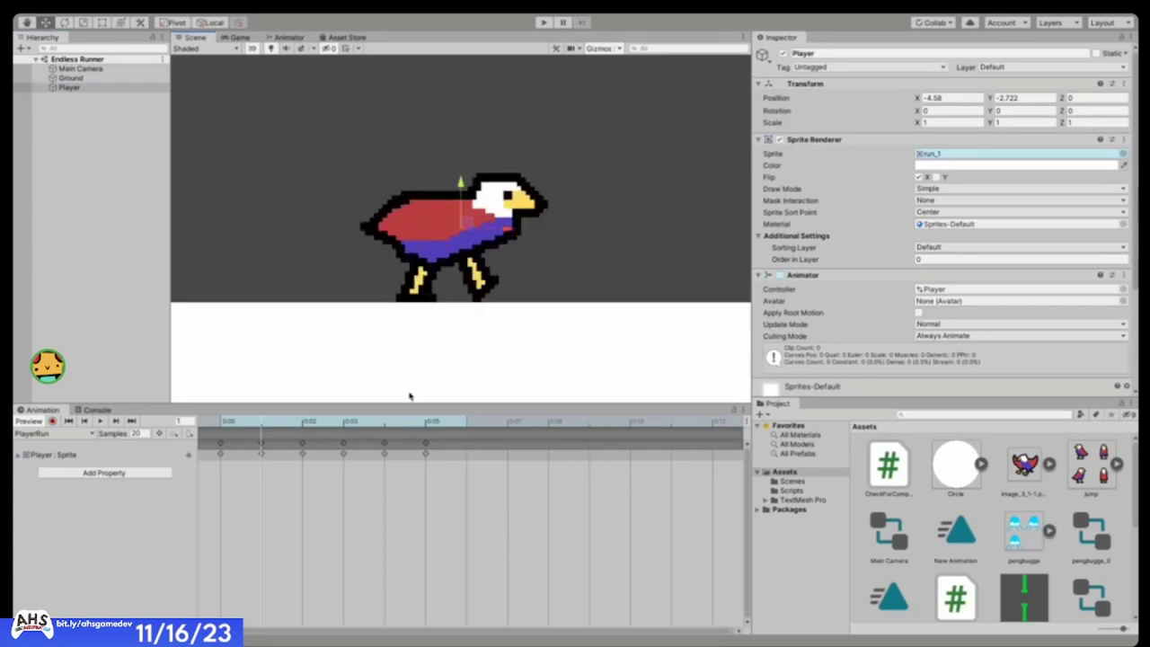
scroll(408, 375, down, 3)
scroll(408, 374, down, 2)
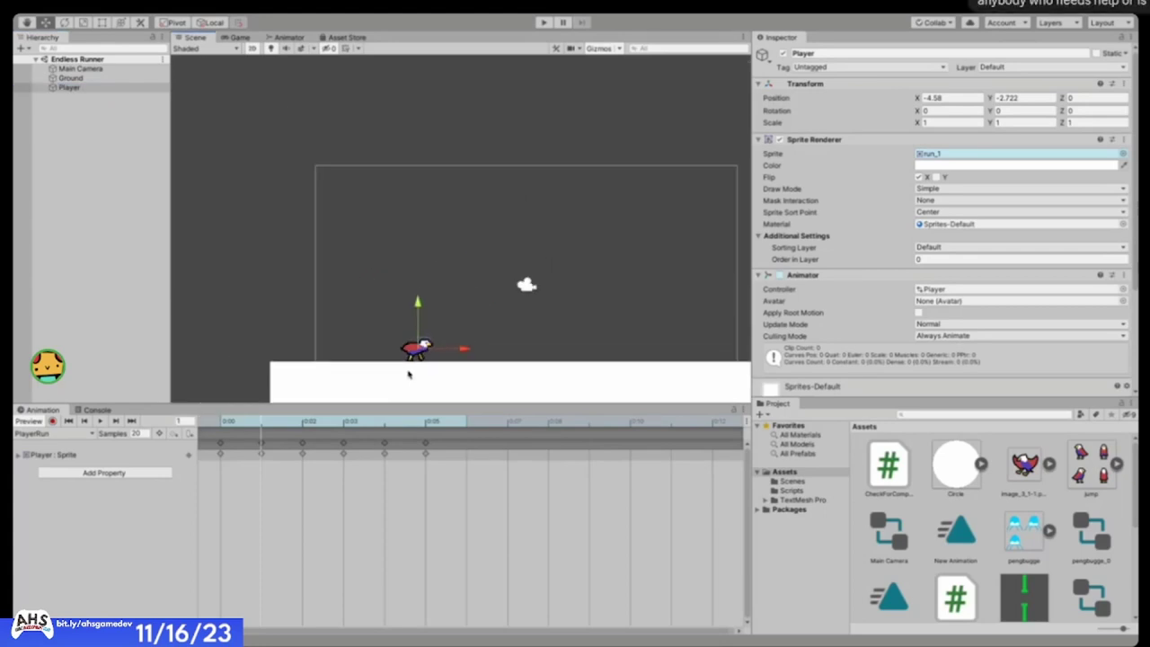
scroll(824, 335, down, 5)
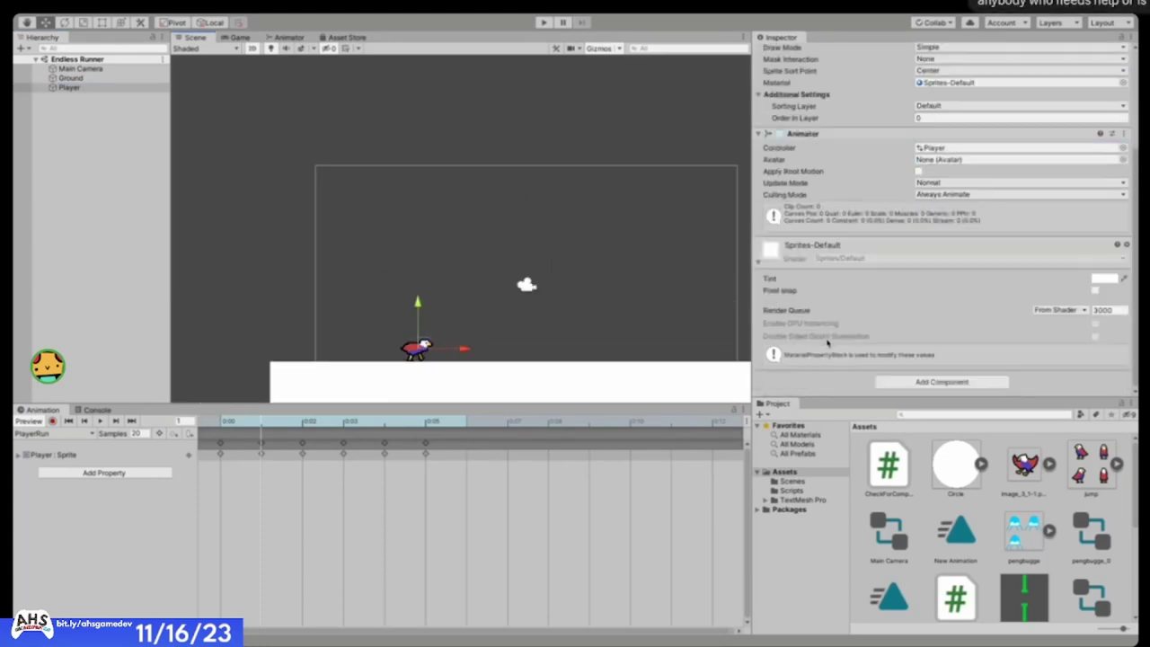
click(84, 420)
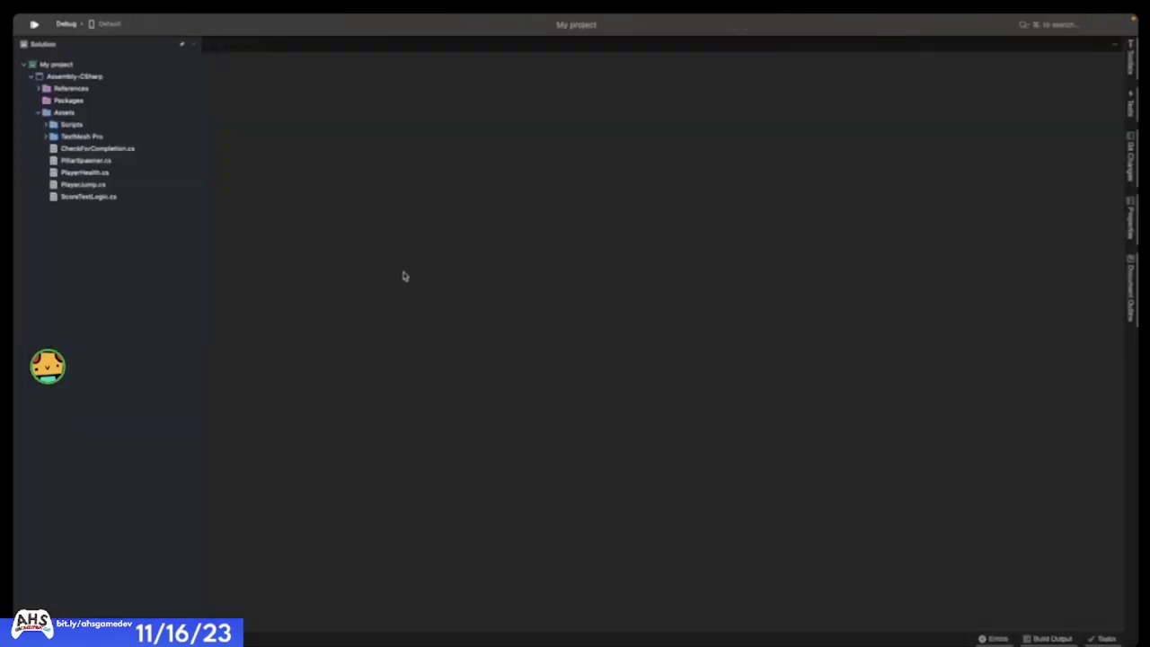
- Switch to Visual Studio, open PlayerJump.cs, and add blank lines at the start of the PlayerJump class
double_click(109, 186)
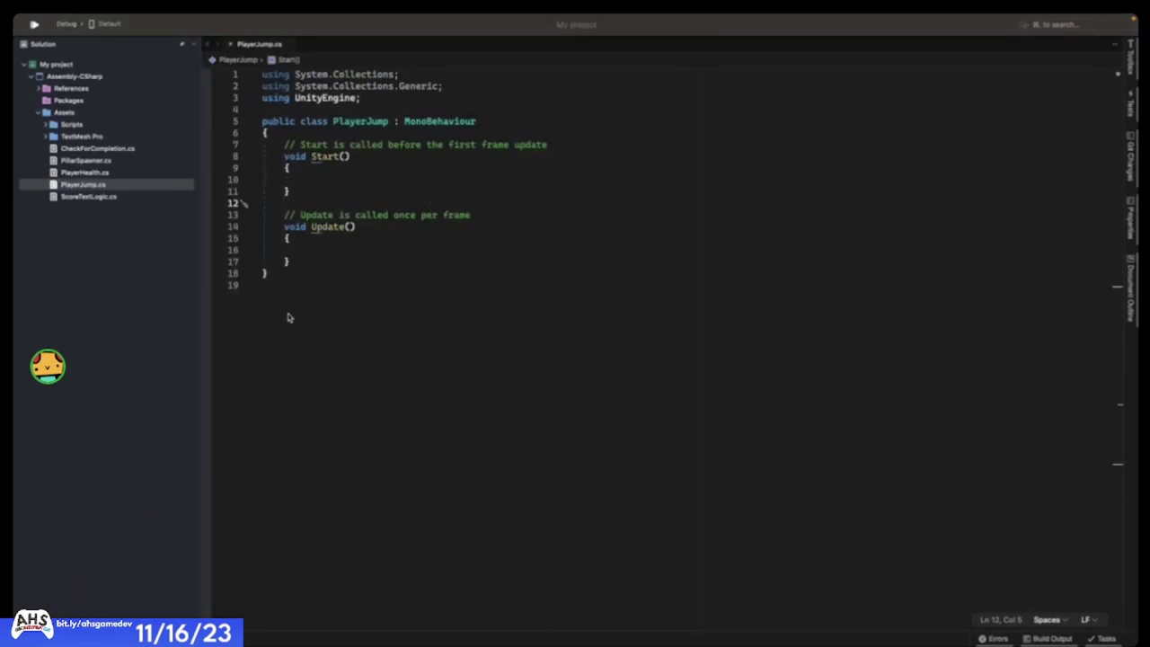
click(288, 132)
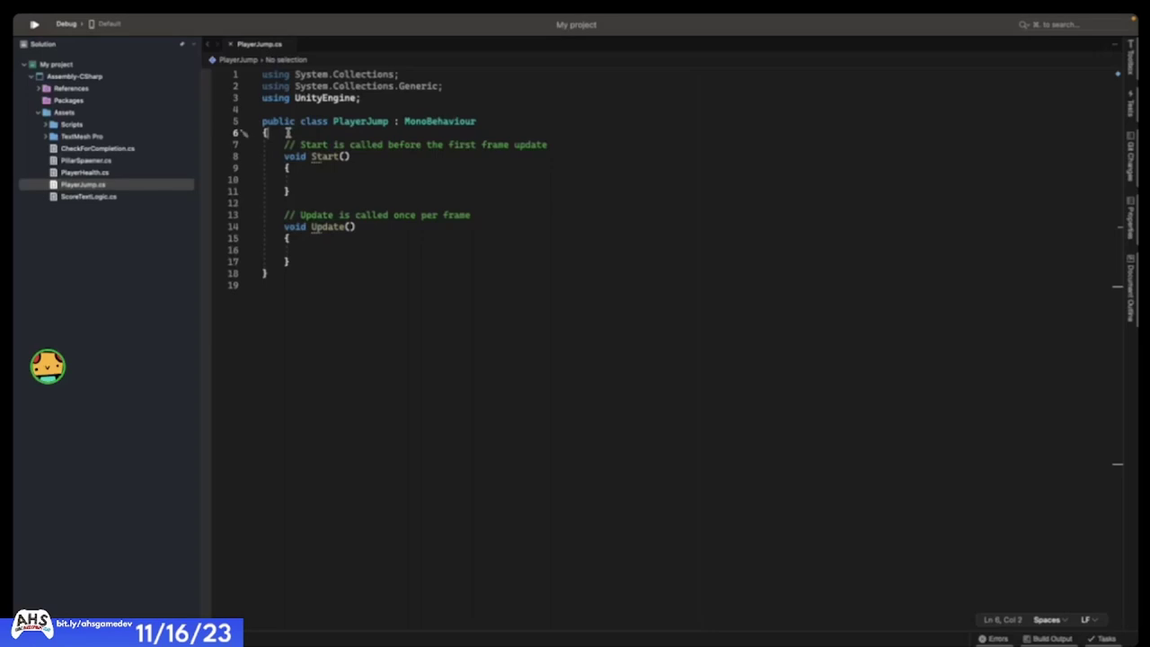
key(Return)
key(Return)
key(Up)
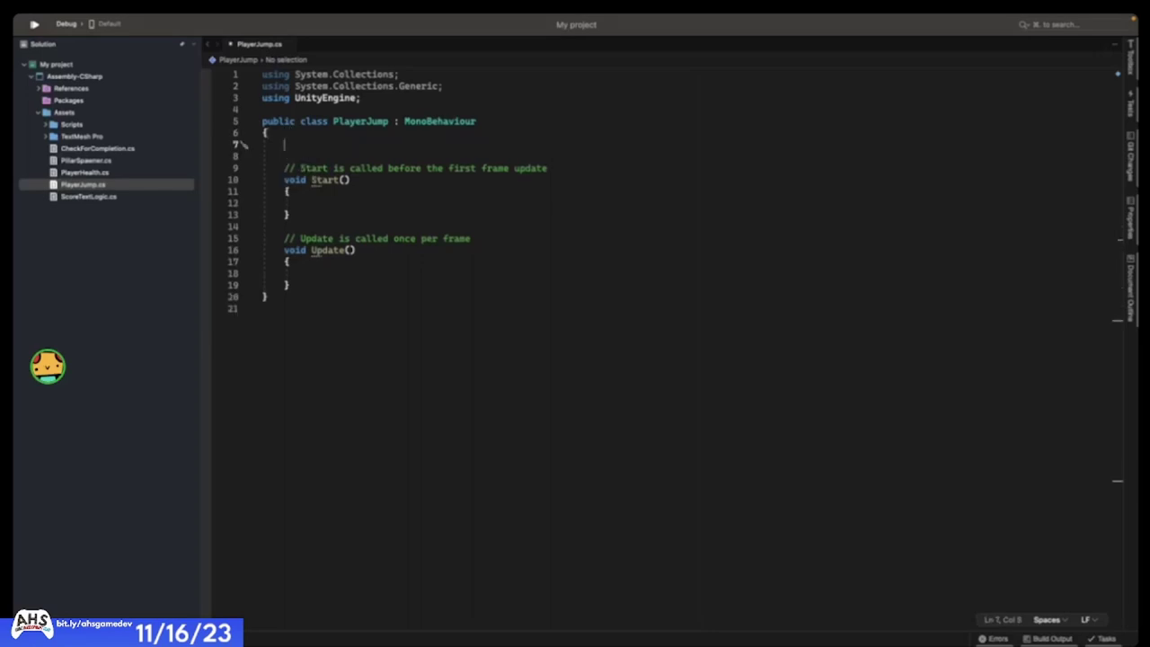
- Declare a public Rigidbody2D field named rb at the start of the PlayerJump class
click(343, 148)
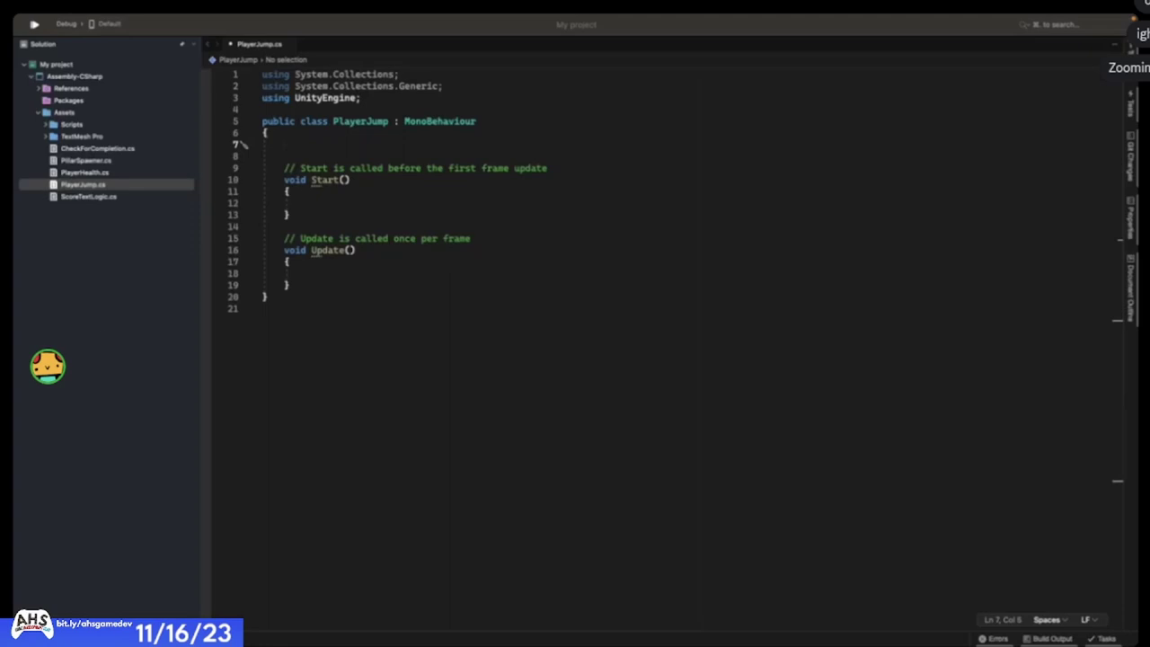
key(ctrl+Right)
key(ctrl+Left)
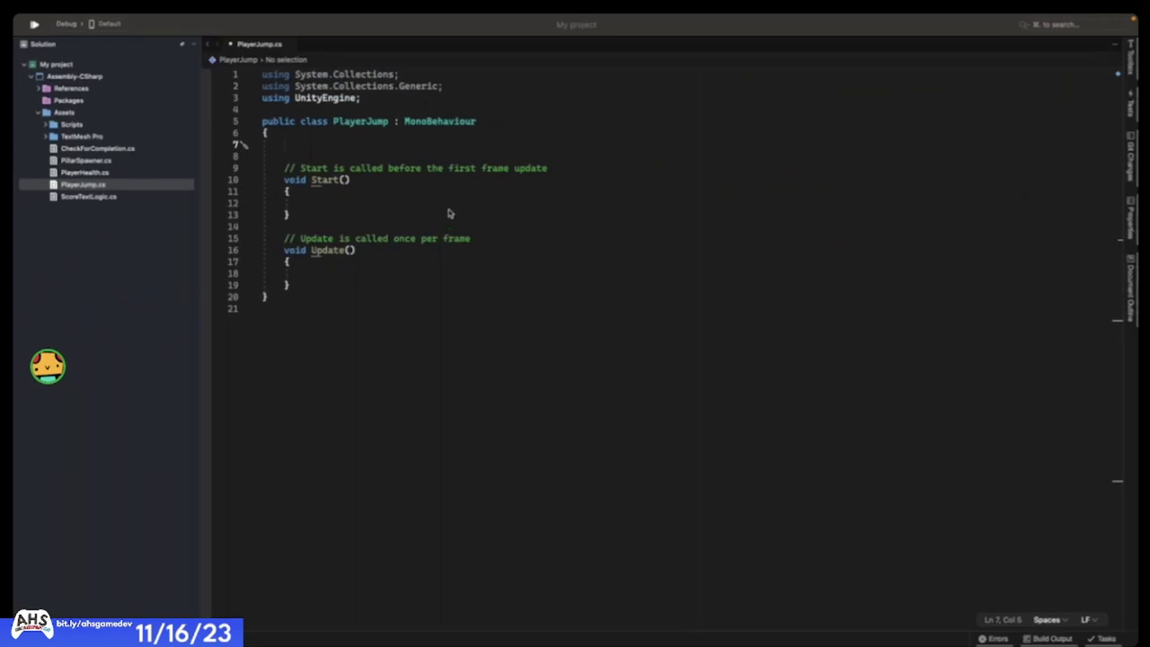
text(public Rigi)
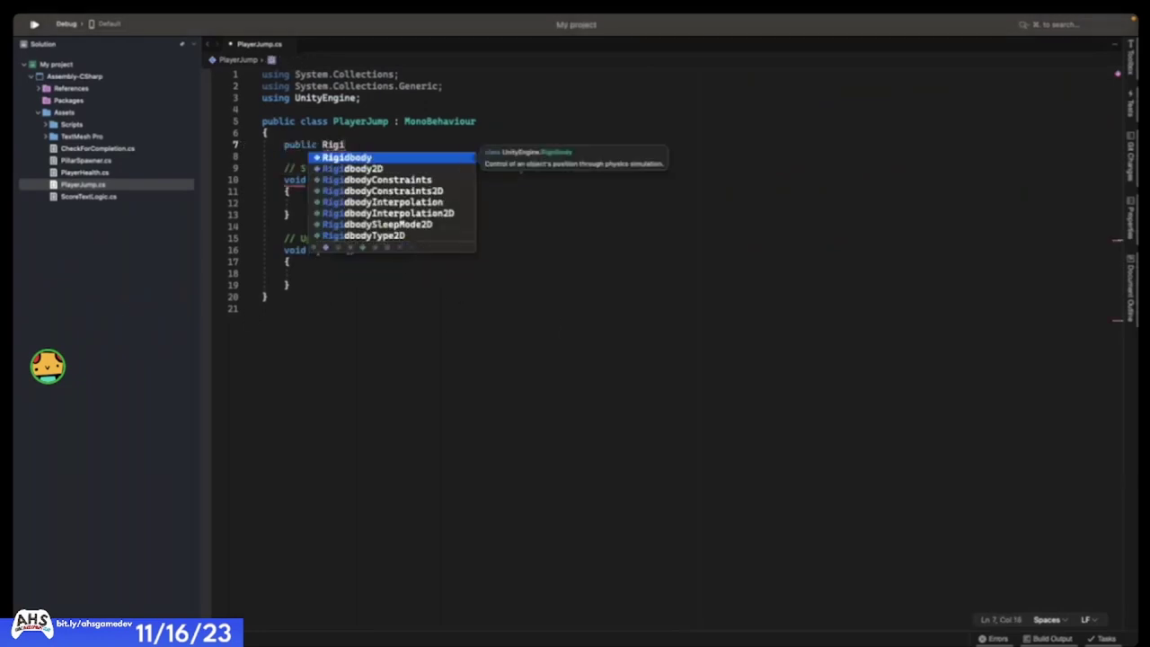
key(Down)
key(Return)
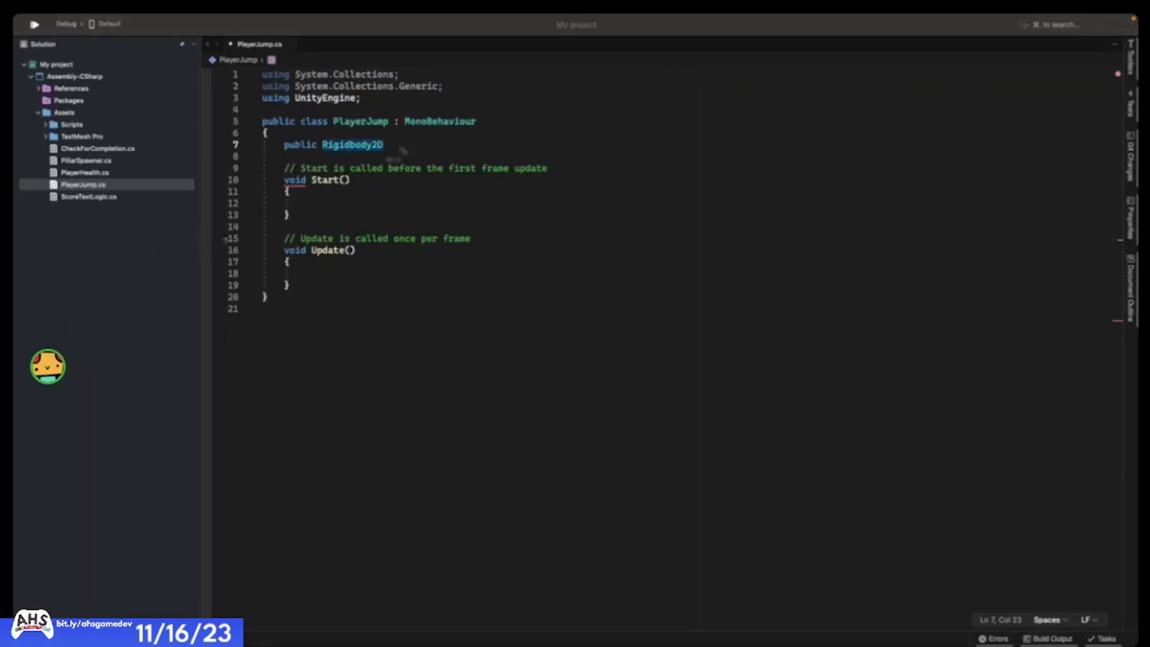
text(rb;)
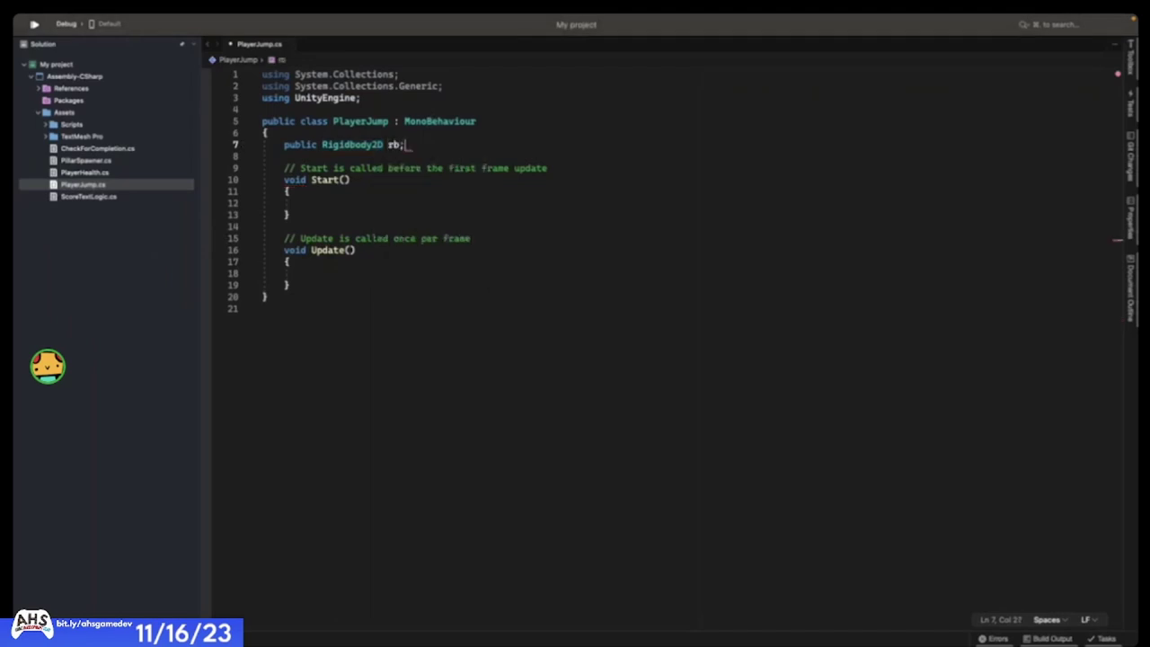
- Declare a public Transform field named groundCheck directly below the rb field
key(Return)
text(pu)
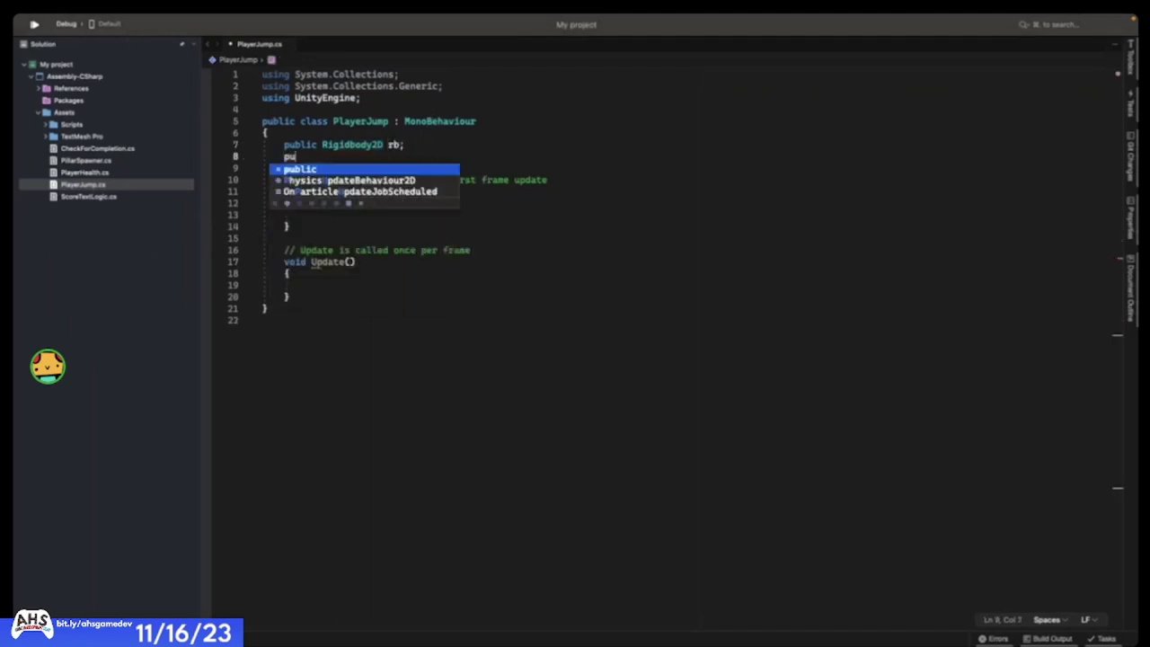
text(blic Trans)
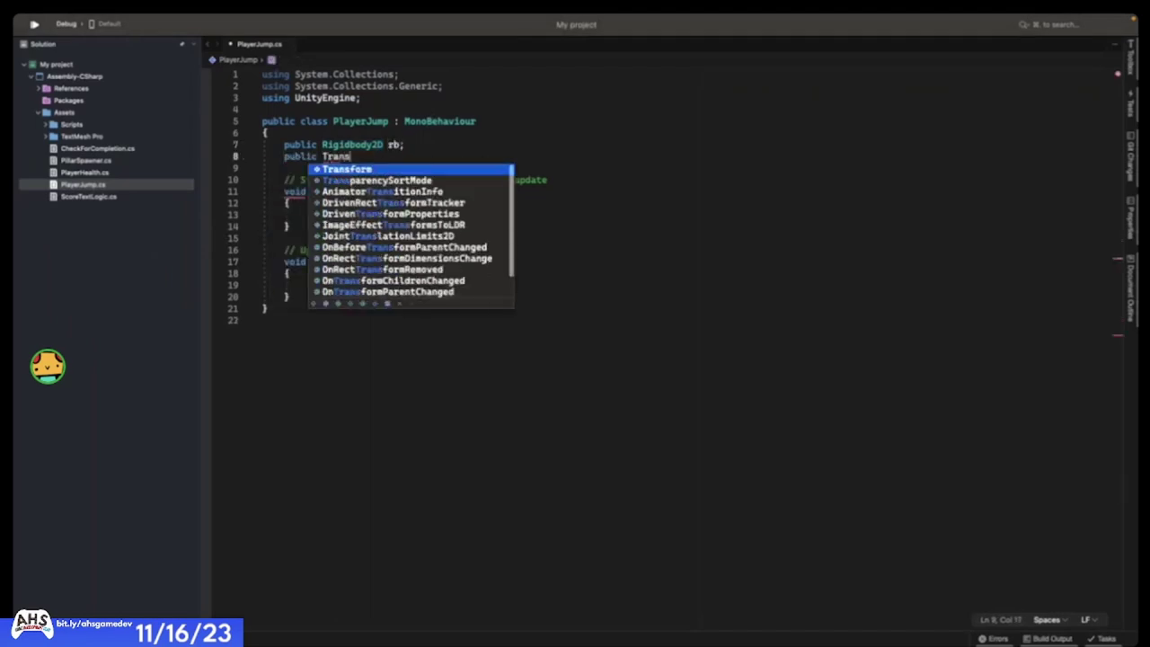
text(form gr)
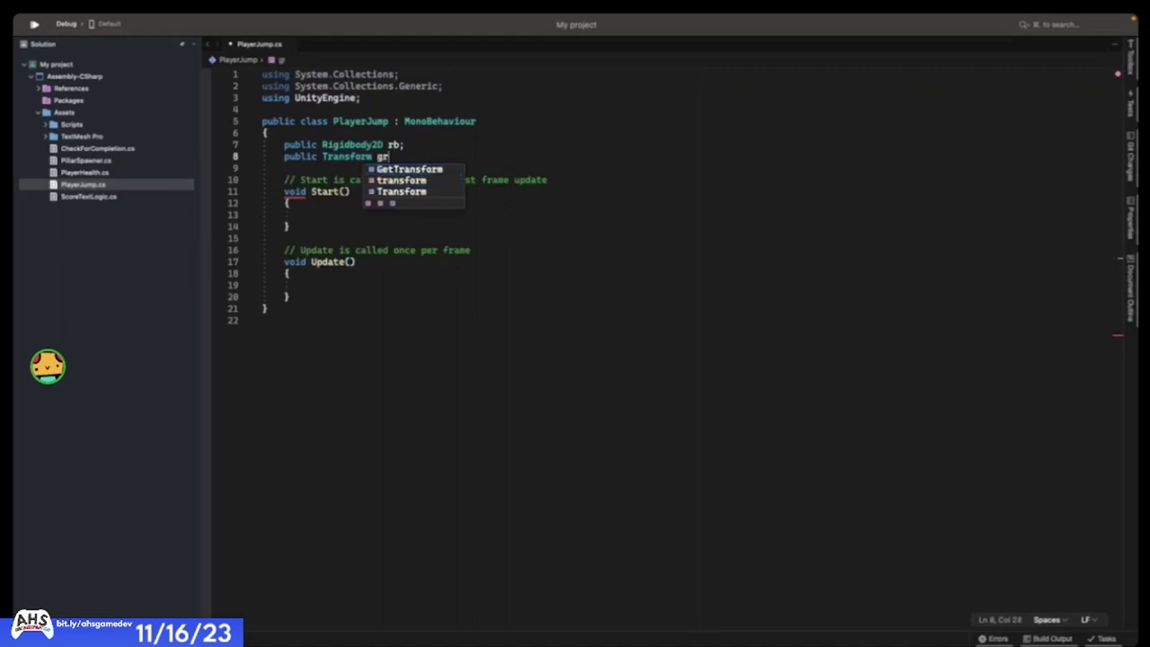
text(oundCheck;)
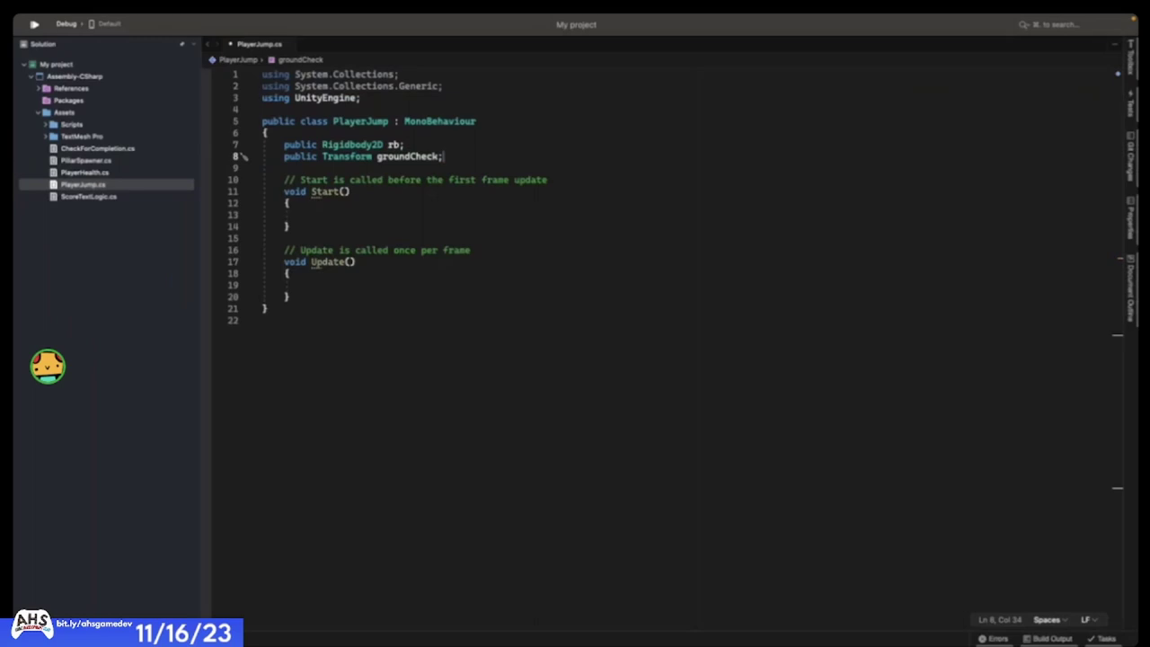
- Declare a public LayerMask field named groundLayer directly below the groundCheck field
key(Return)
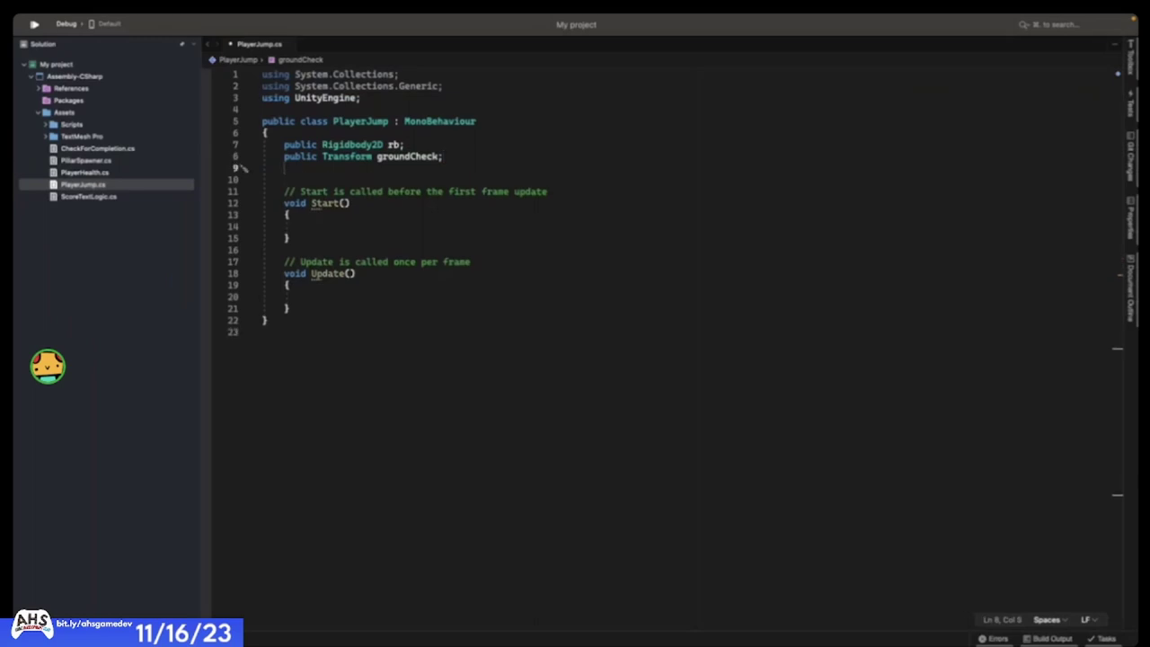
text(public Lay)
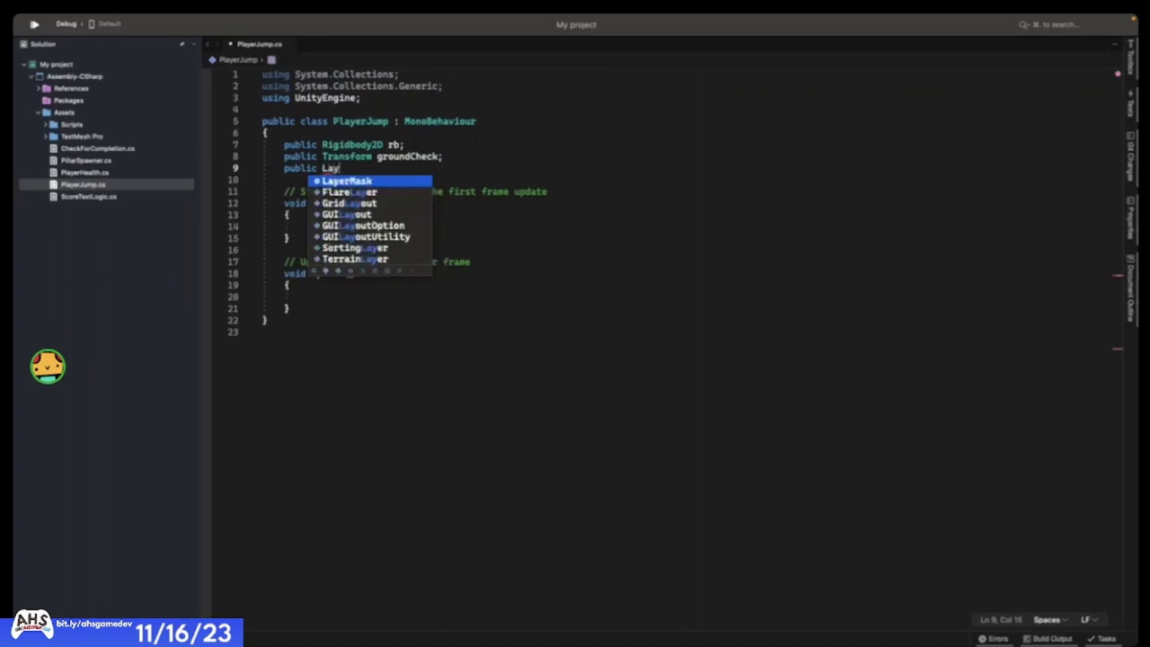
key(Return)
text(g)
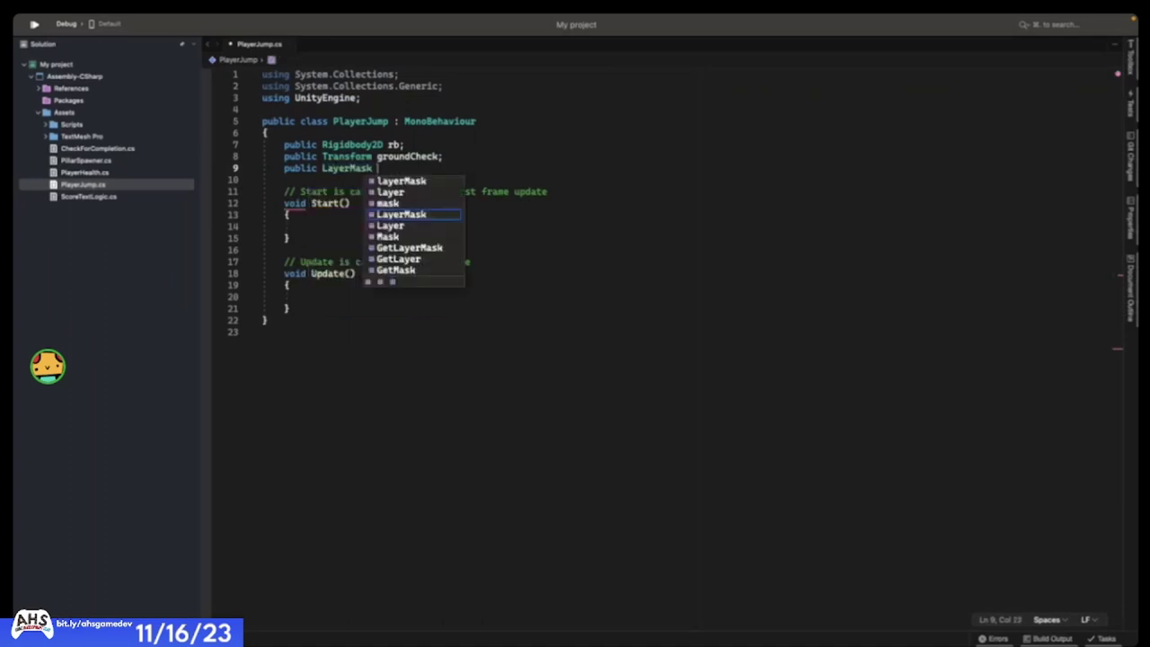
text(ro)
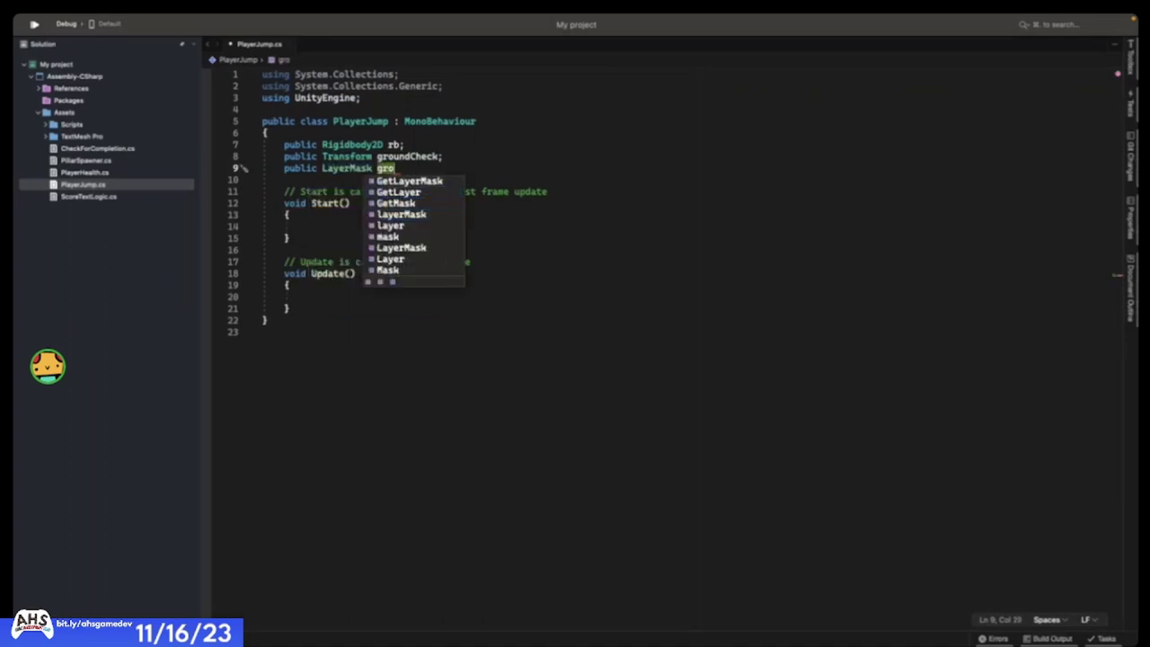
text(undLayer)
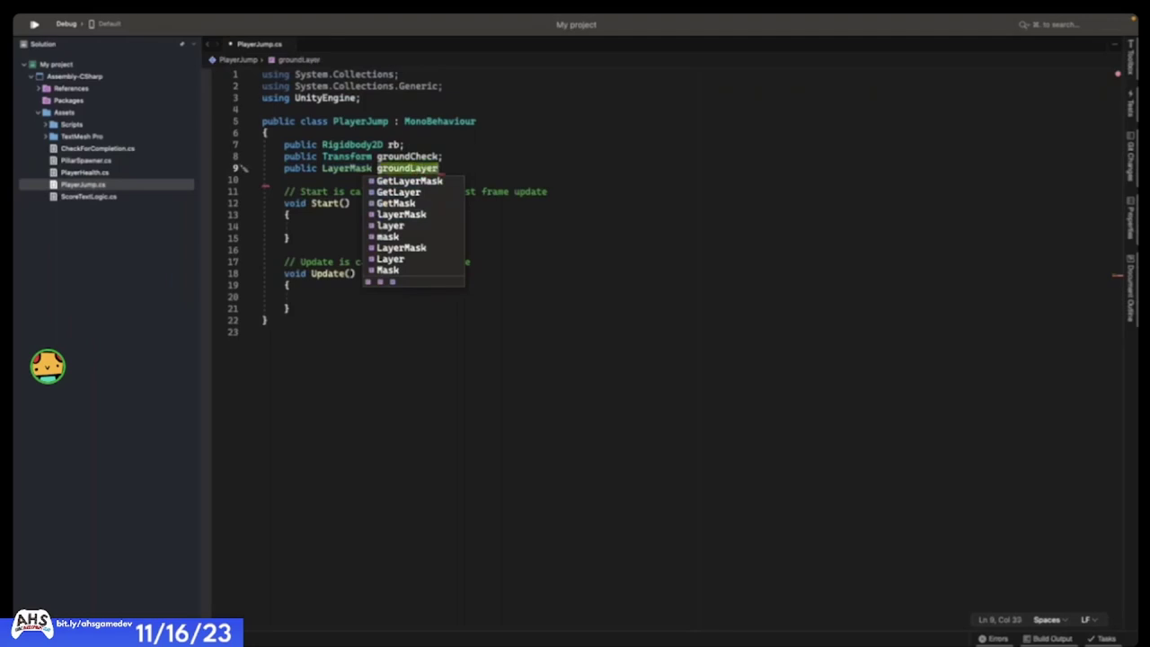
text(;)
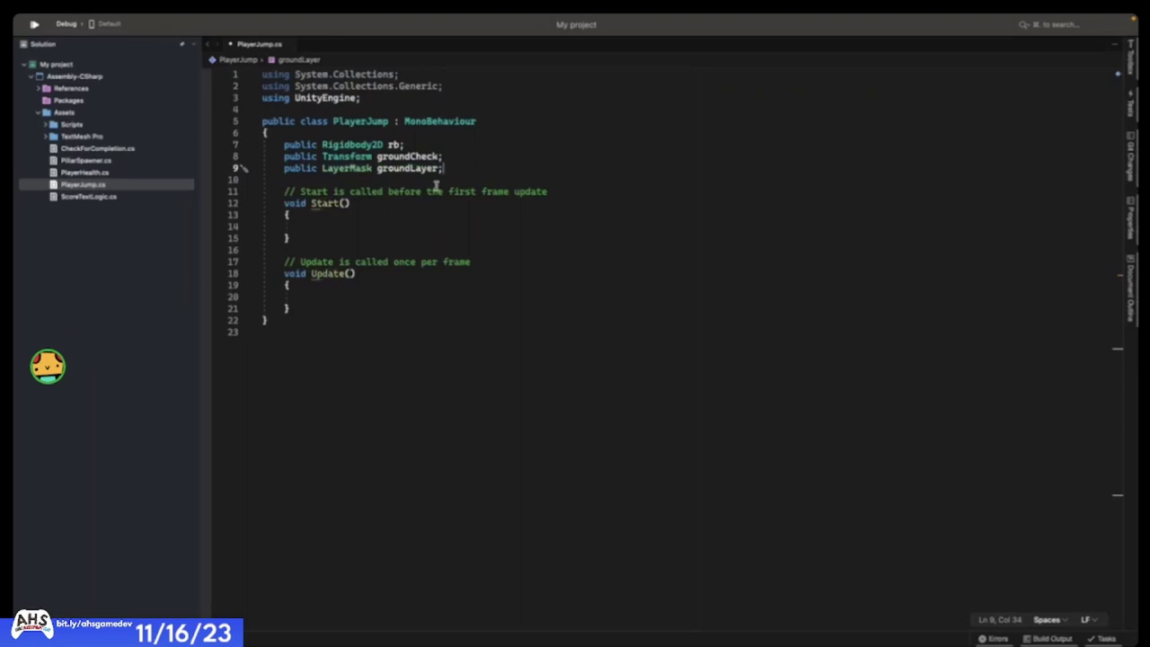
- Declare a public float field named jumpPower, separated by a blank line from the groundLayer field
key(Return)
key(Return)
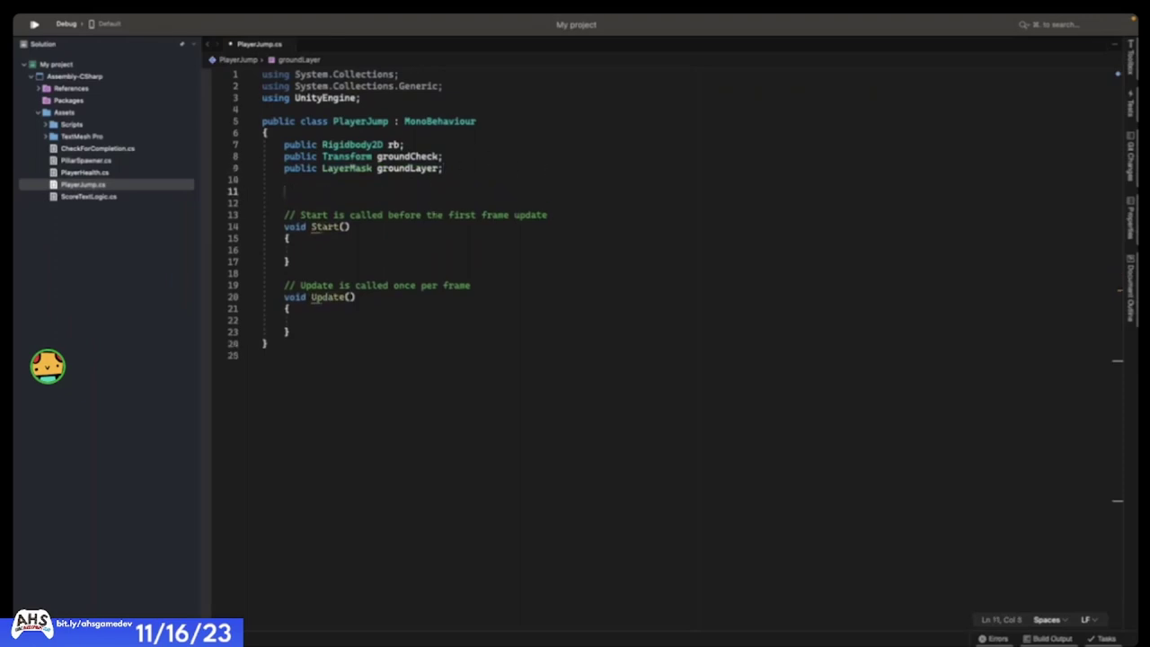
text(public )
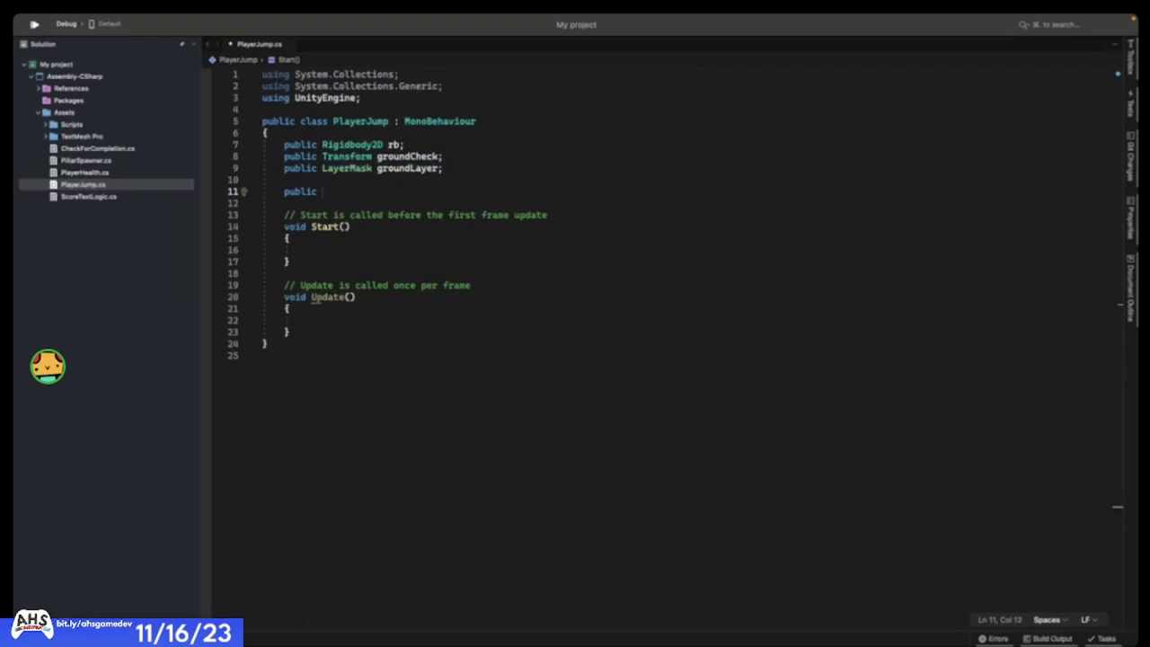
text(float jumpP)
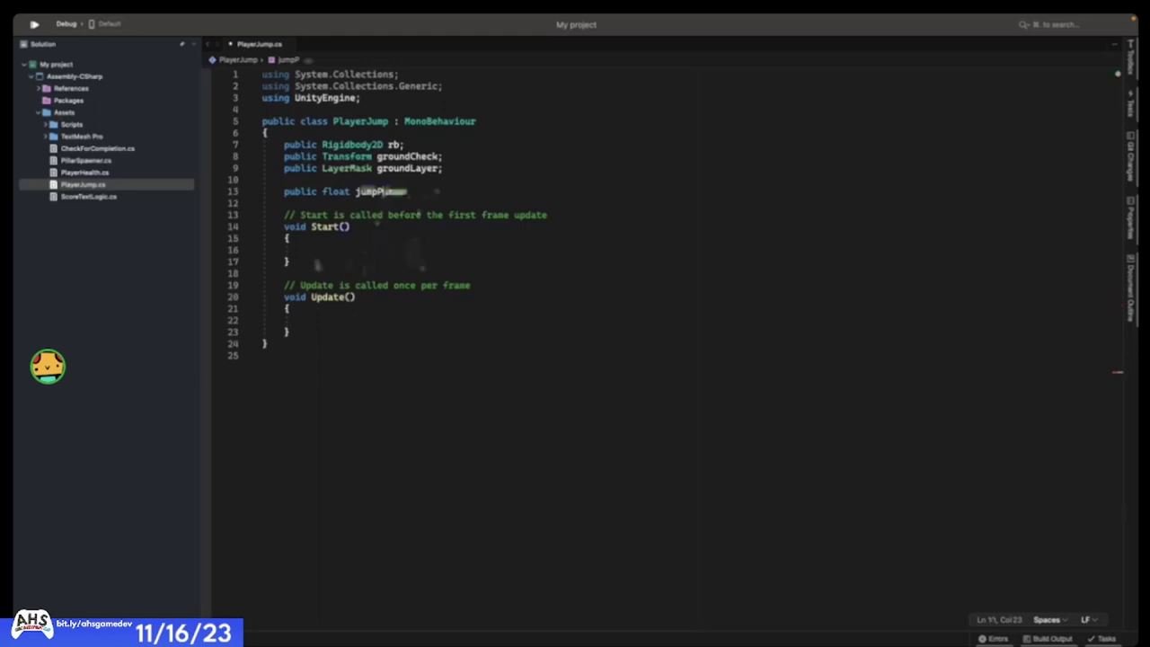
text(ower;)
click(350, 226)
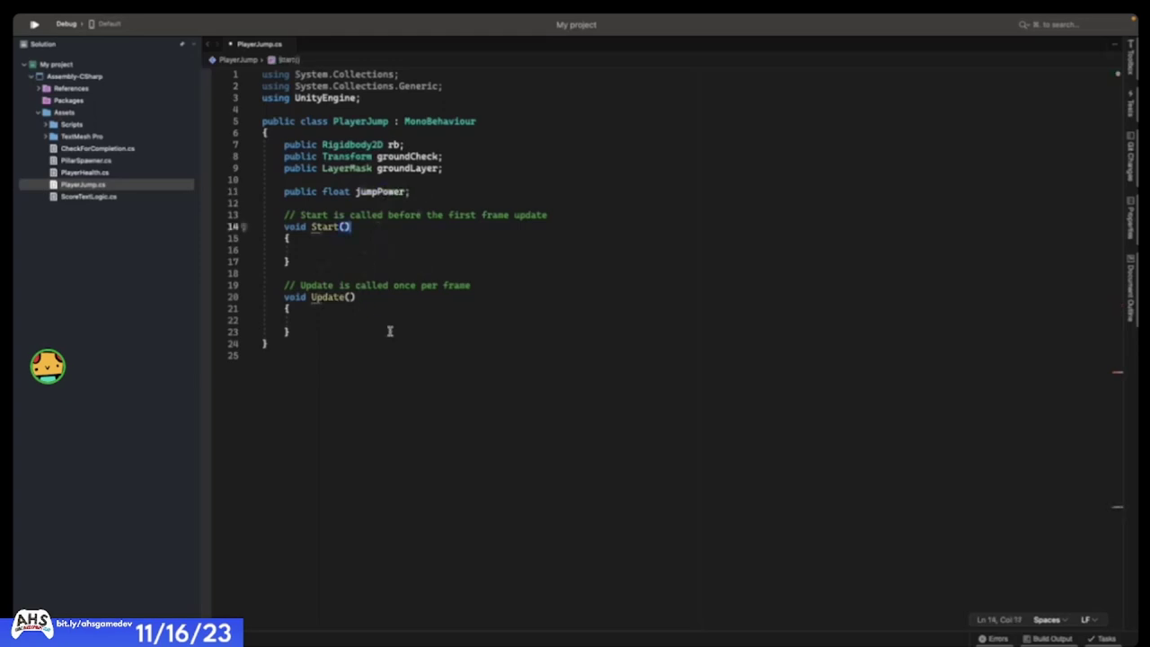
- Start an if statement inside Update with the condition Input.GetKeyDown(KeyCode.W)
click(329, 321)
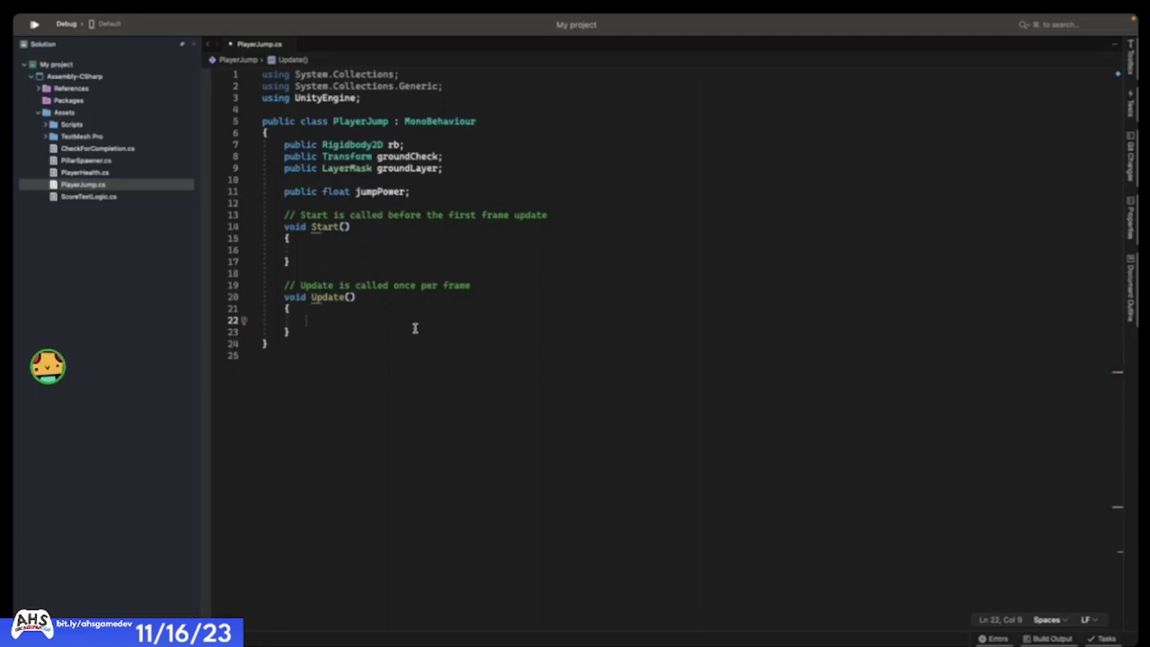
text(if ()
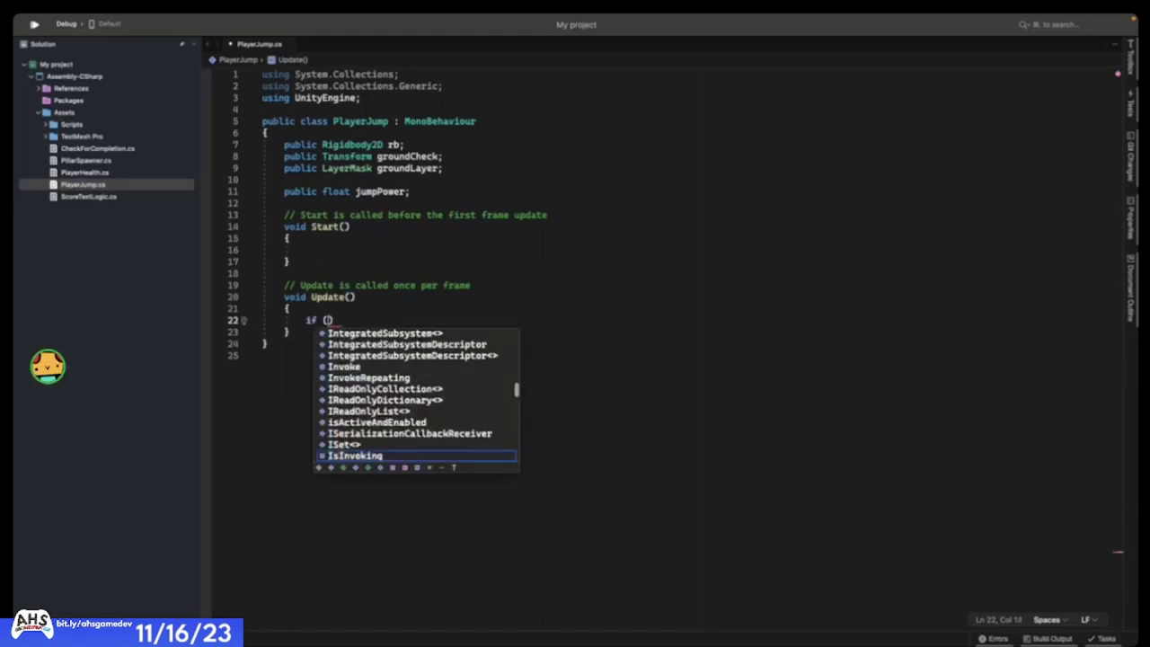
text(Input.G)
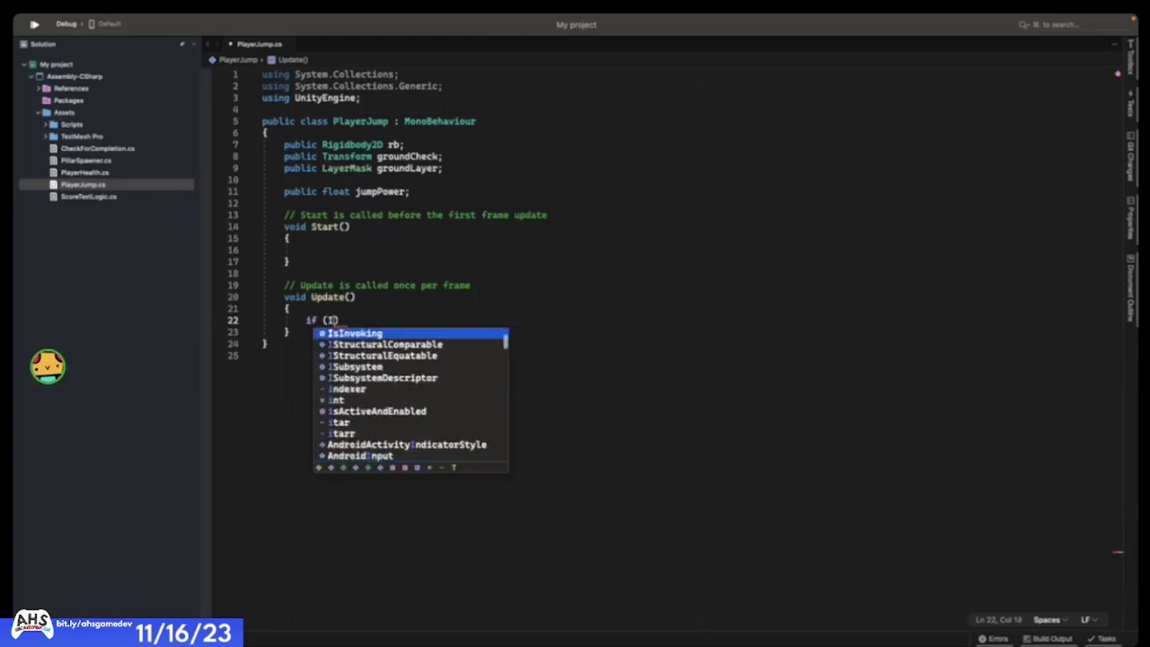
text(etKey)
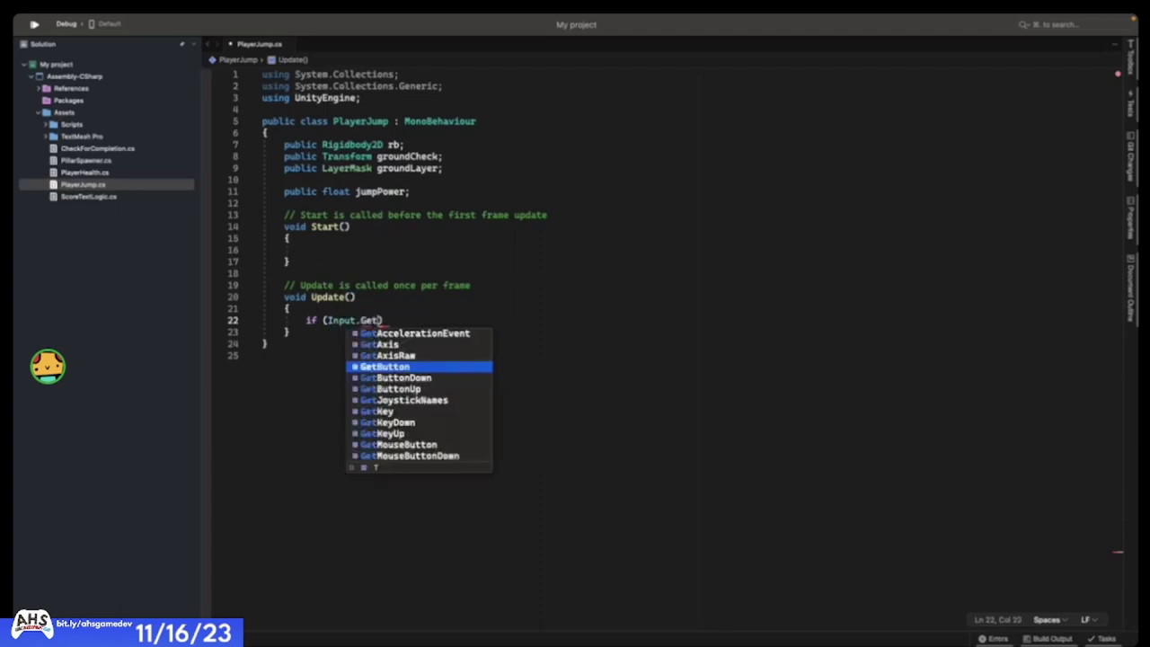
key(Down)
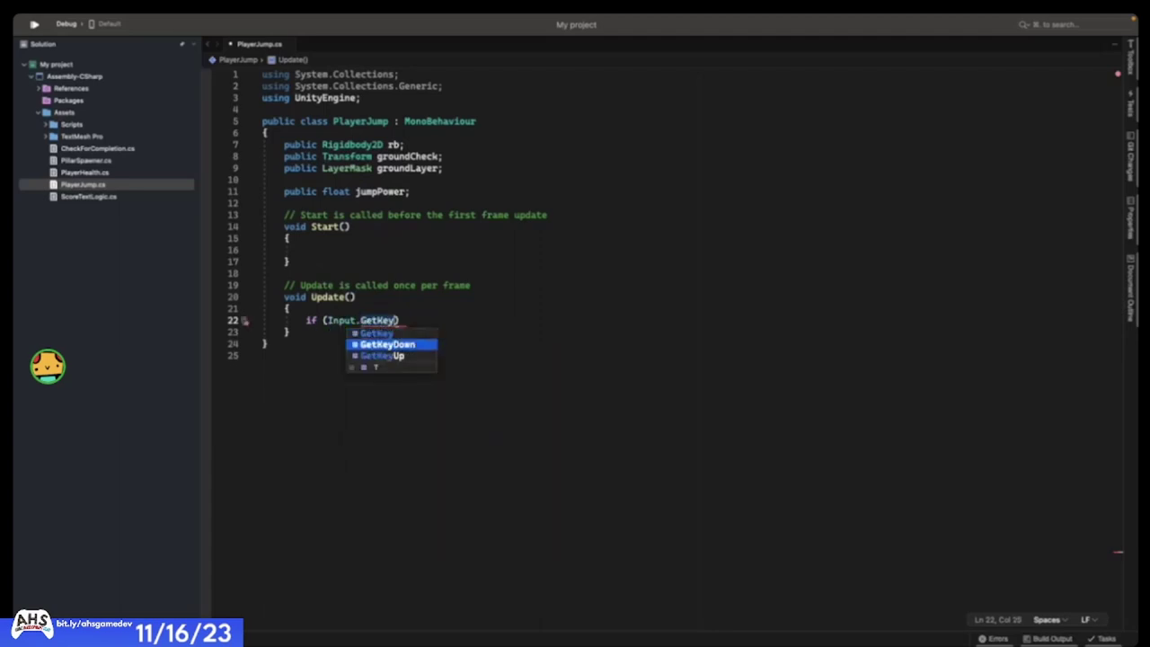
key(Return)
text(()
text(Key)
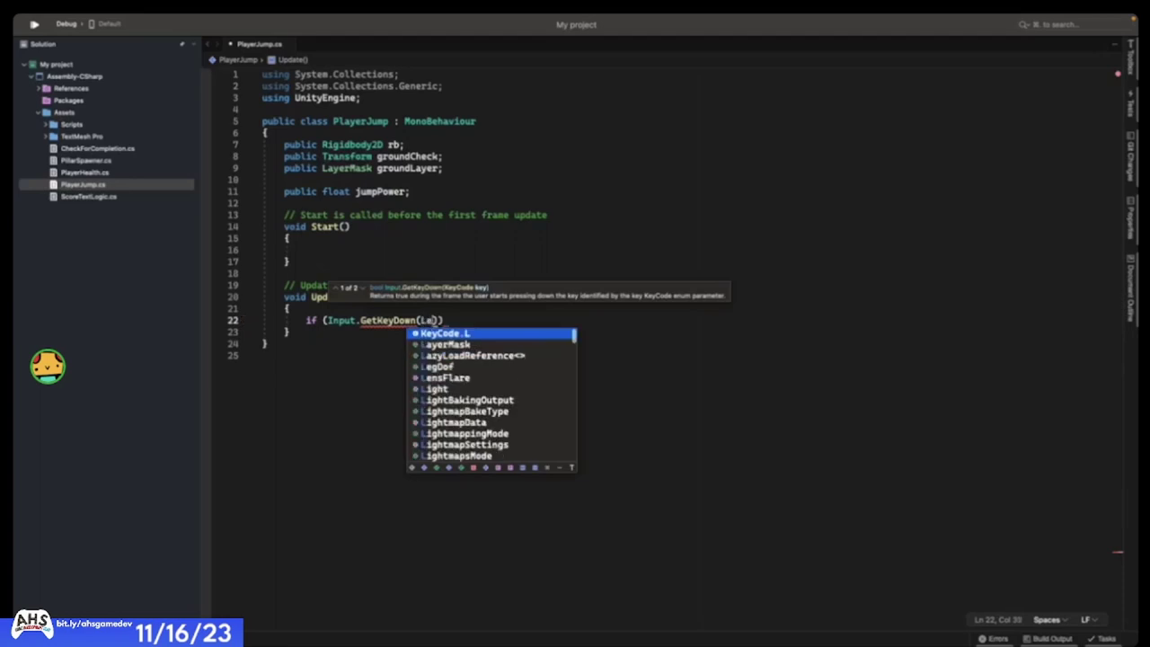
key(Down)
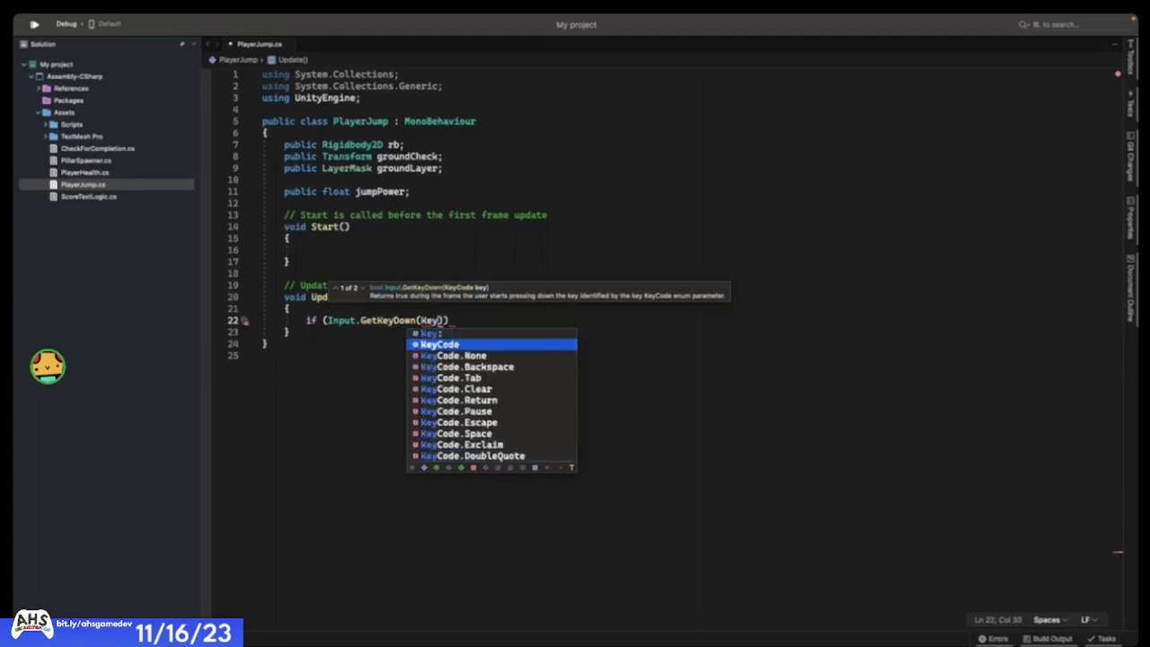
key(Return)
text(.)
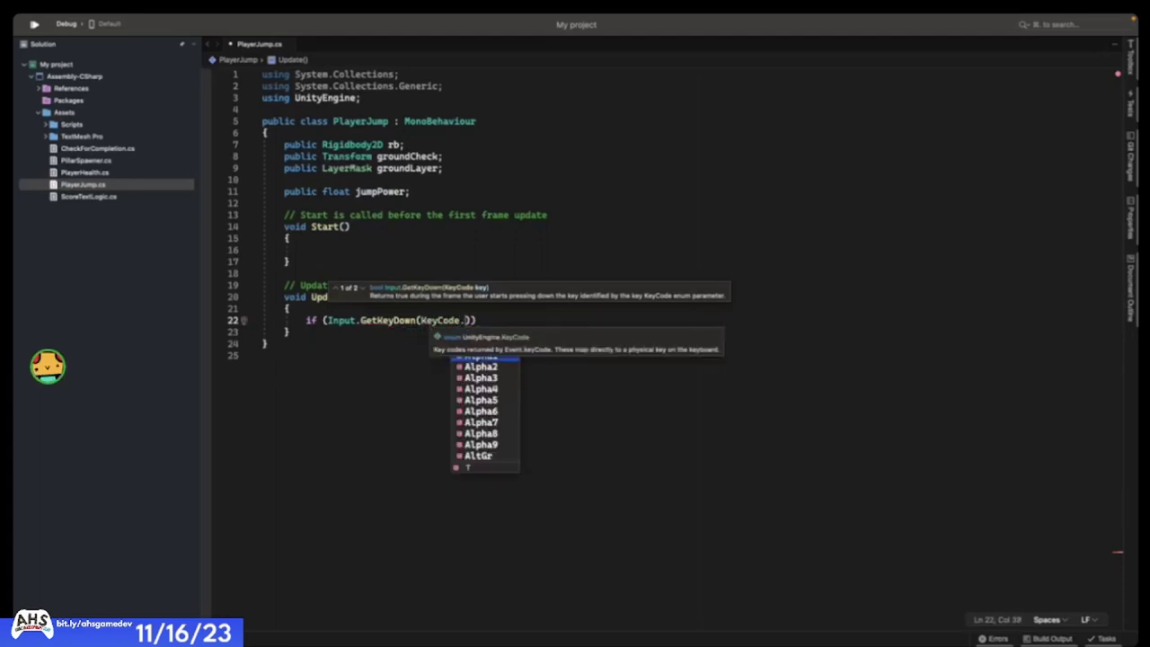
key(Up)
key(Up)
text(W)))
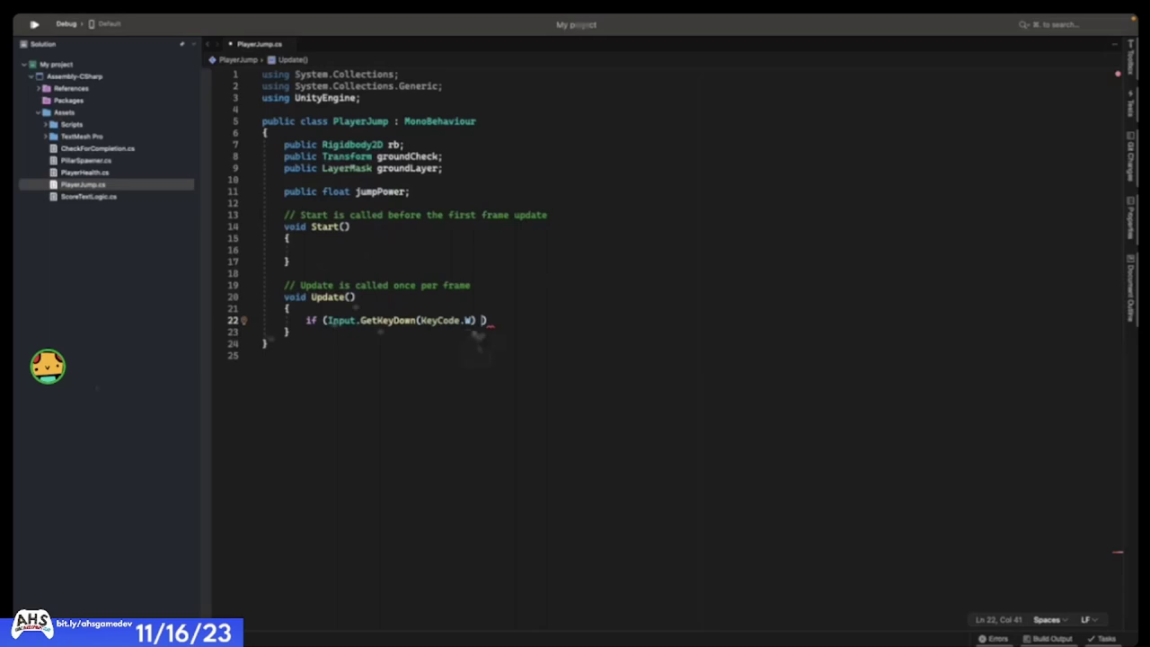
- Extend the if condition with && isGrounded() and add an empty braced body beneath it
text(&& )
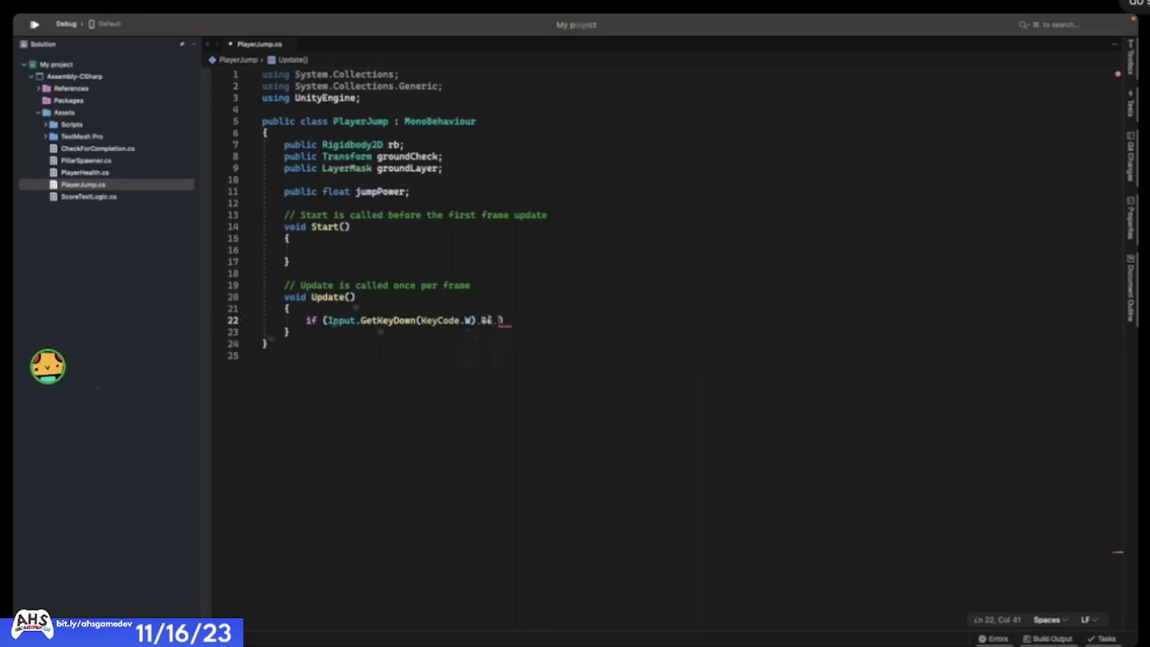
text(isGrounded)
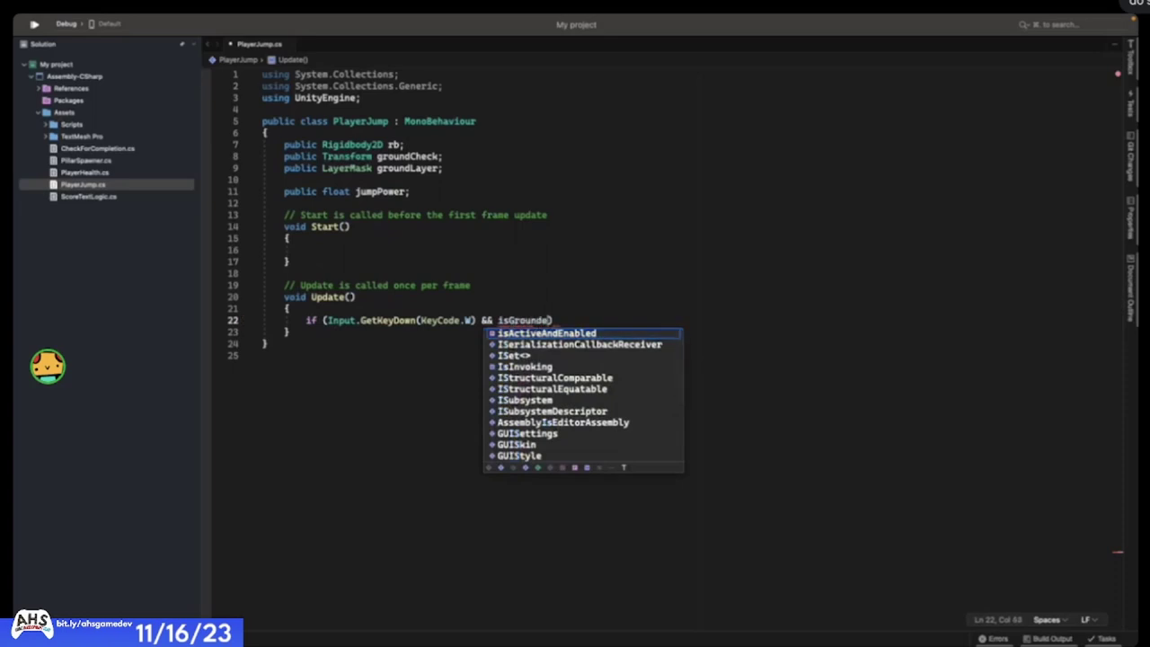
text(())
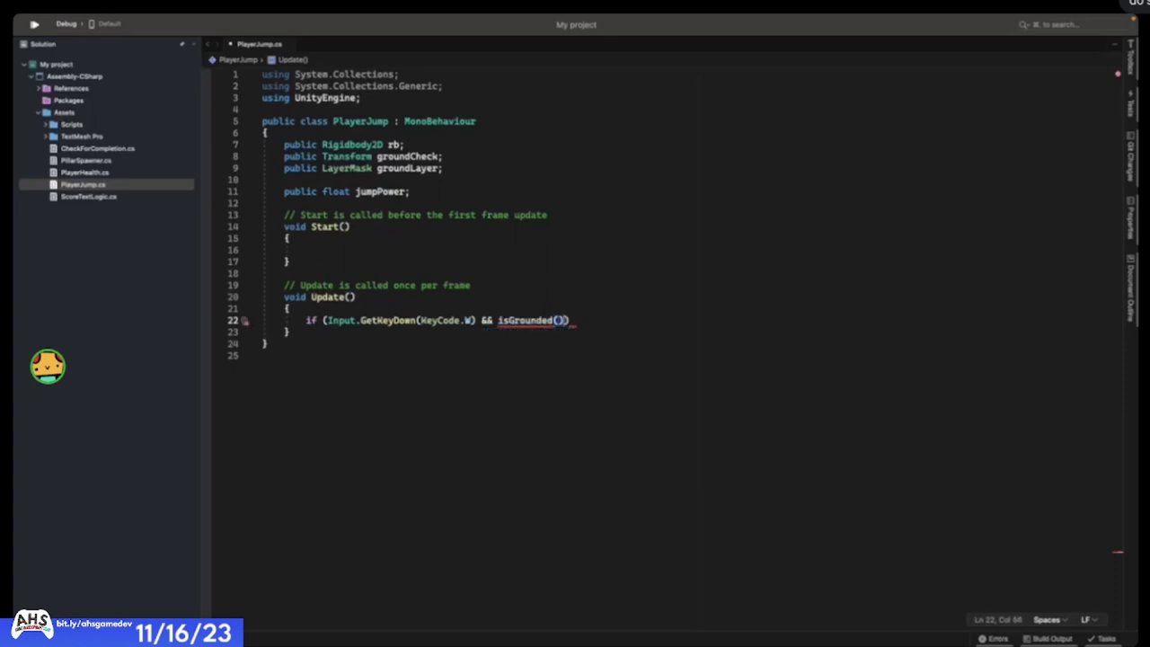
key(End)
key(Return)
key(BackSpace)
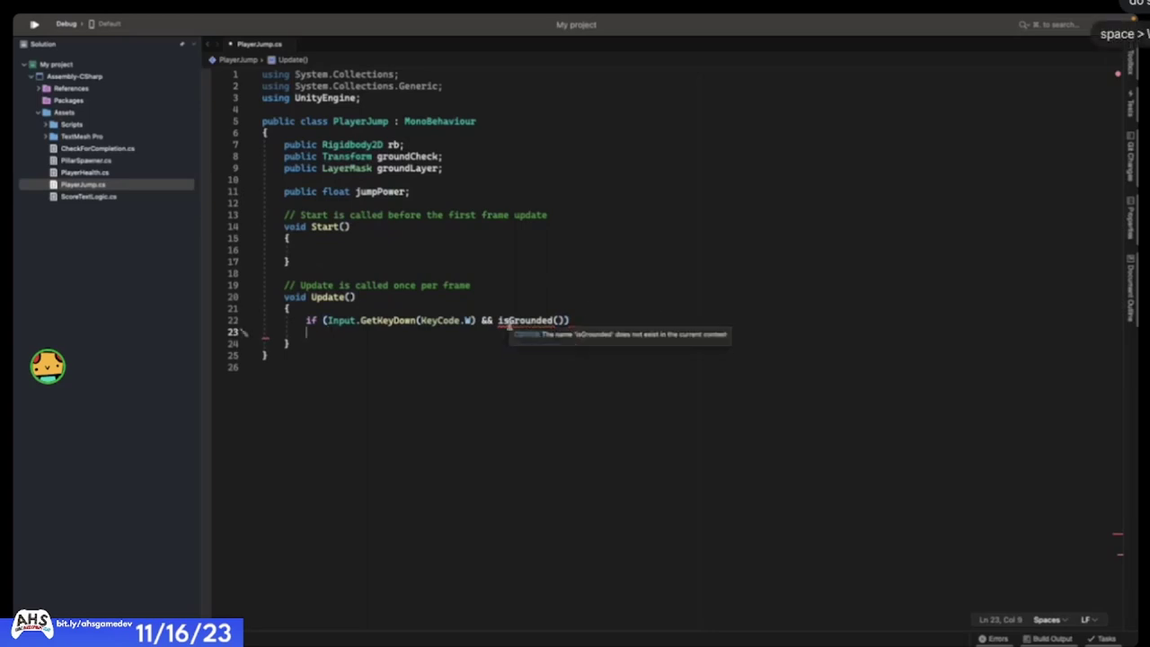
text({)
key(Return)
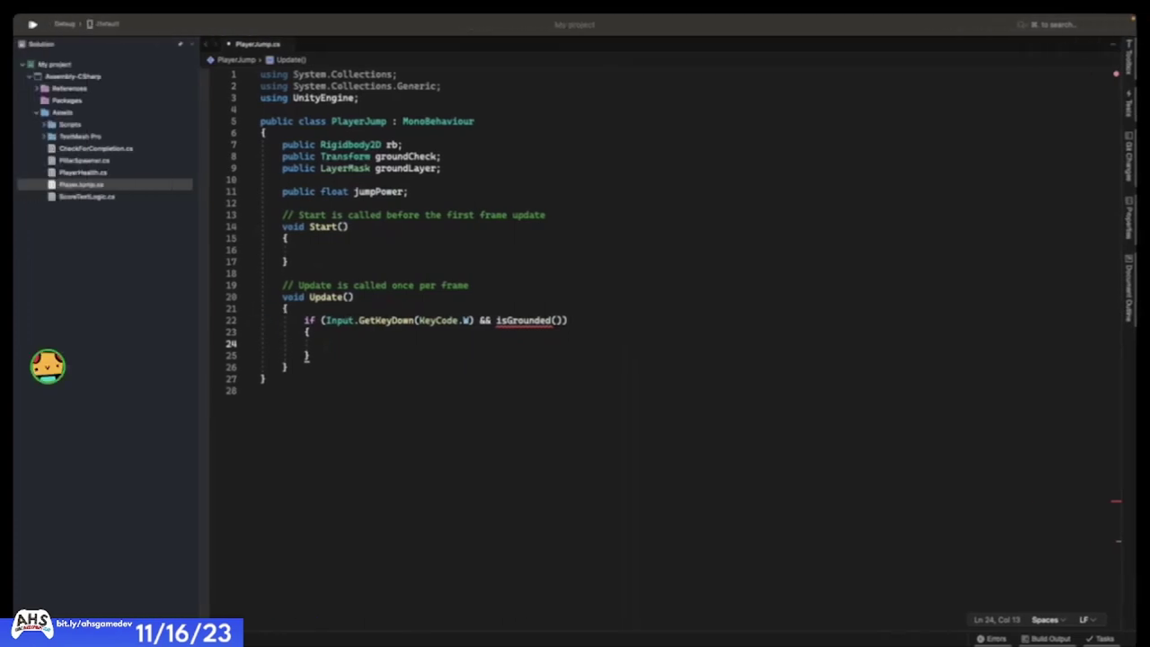
- In the if body, assign rb.velocity = new Vector2(rb.velocity.x, jumpPower);
click(263, 350)
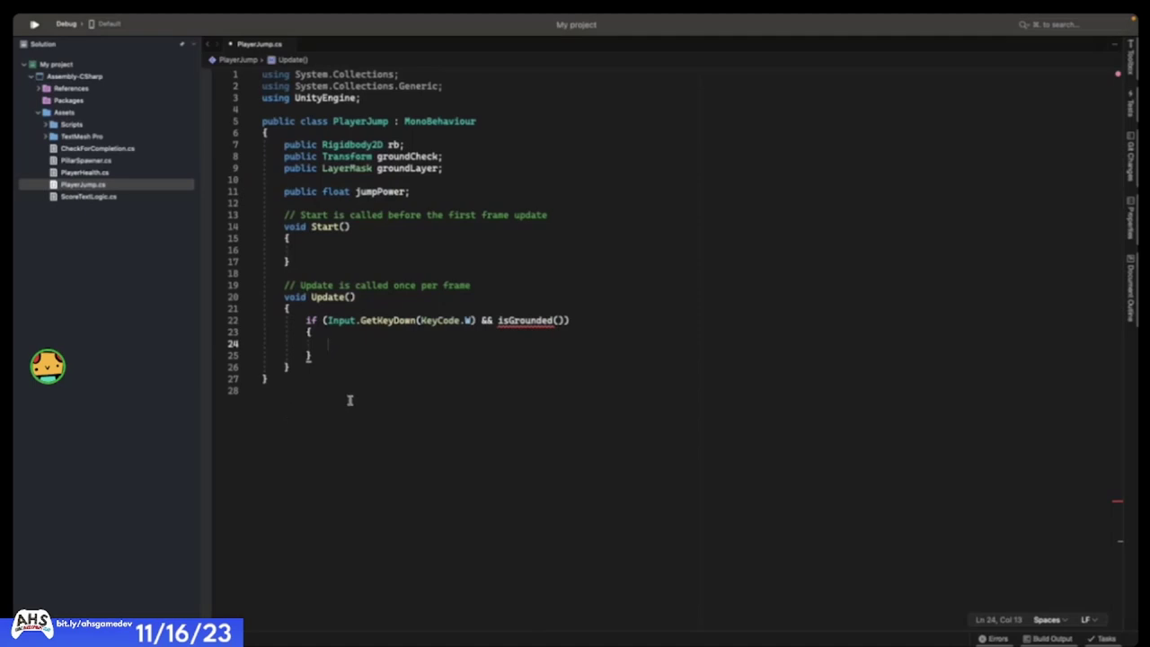
click(375, 356)
click(370, 347)
text(rb.ve)
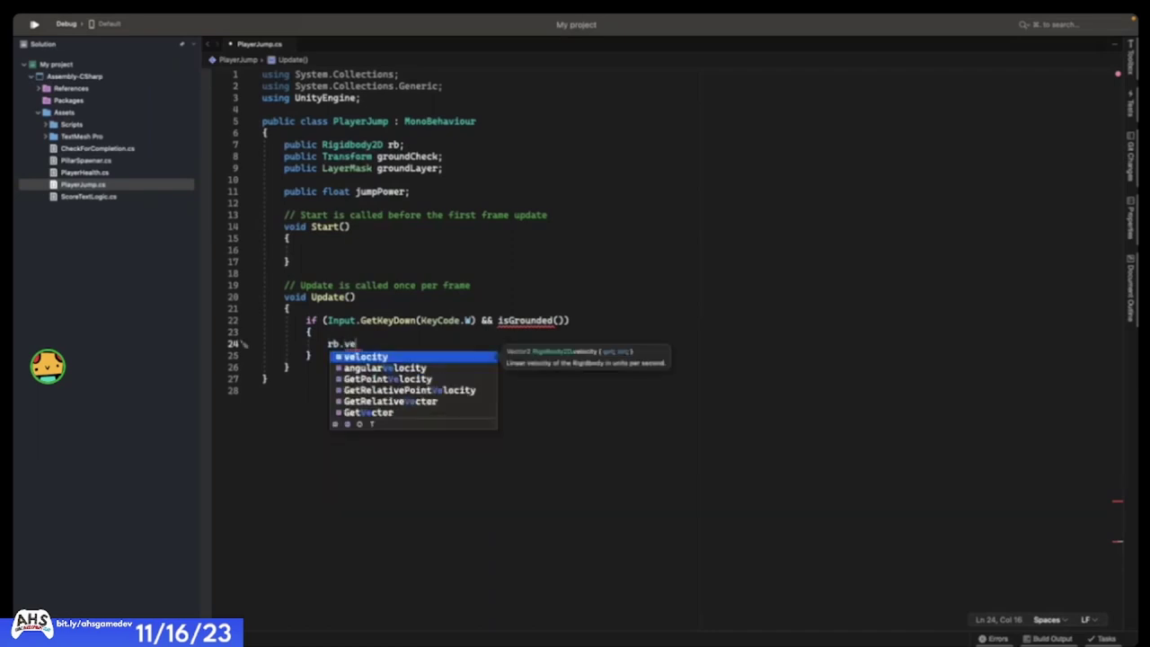
key(Return)
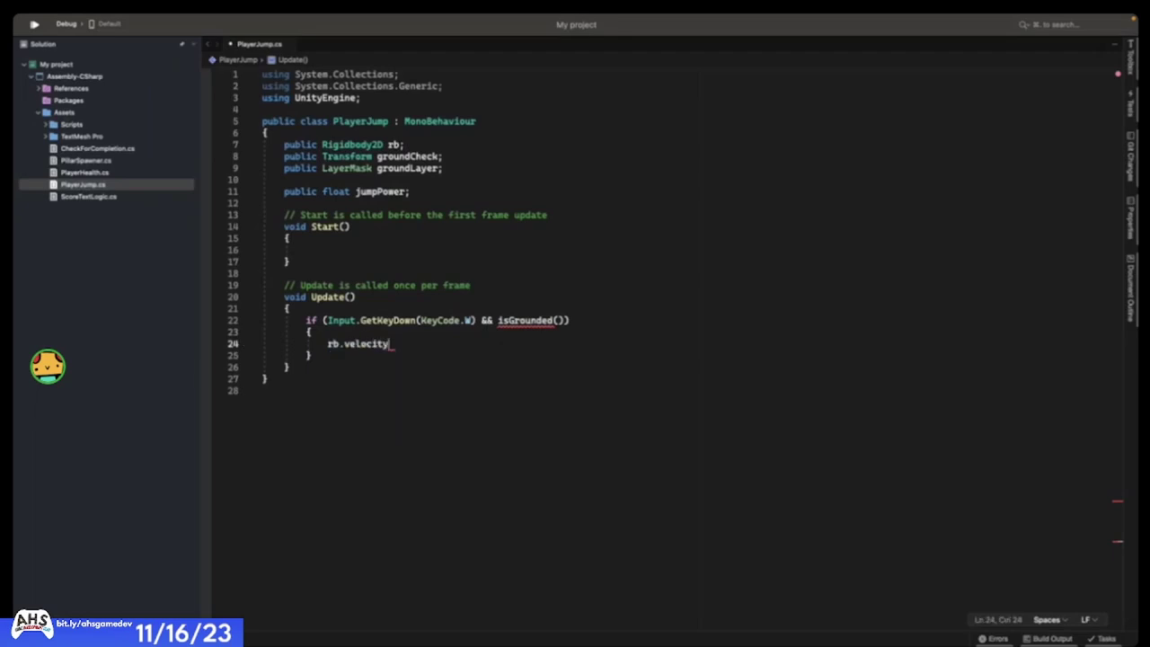
text(=  new Vector2(rb)
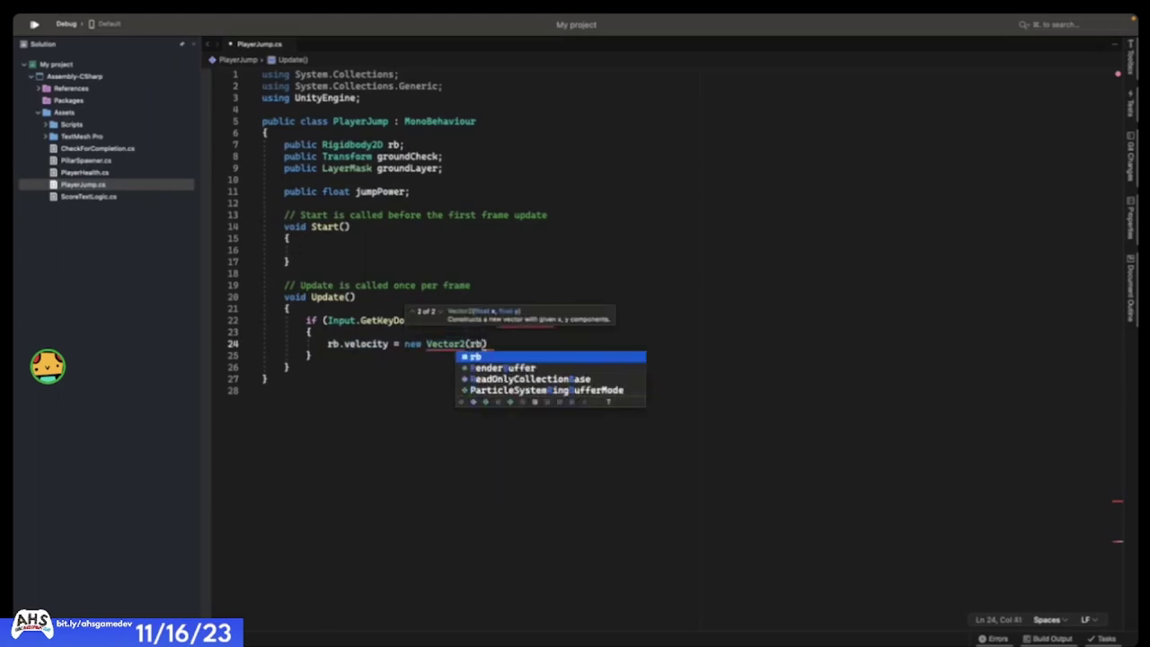
text(.velocity.x)
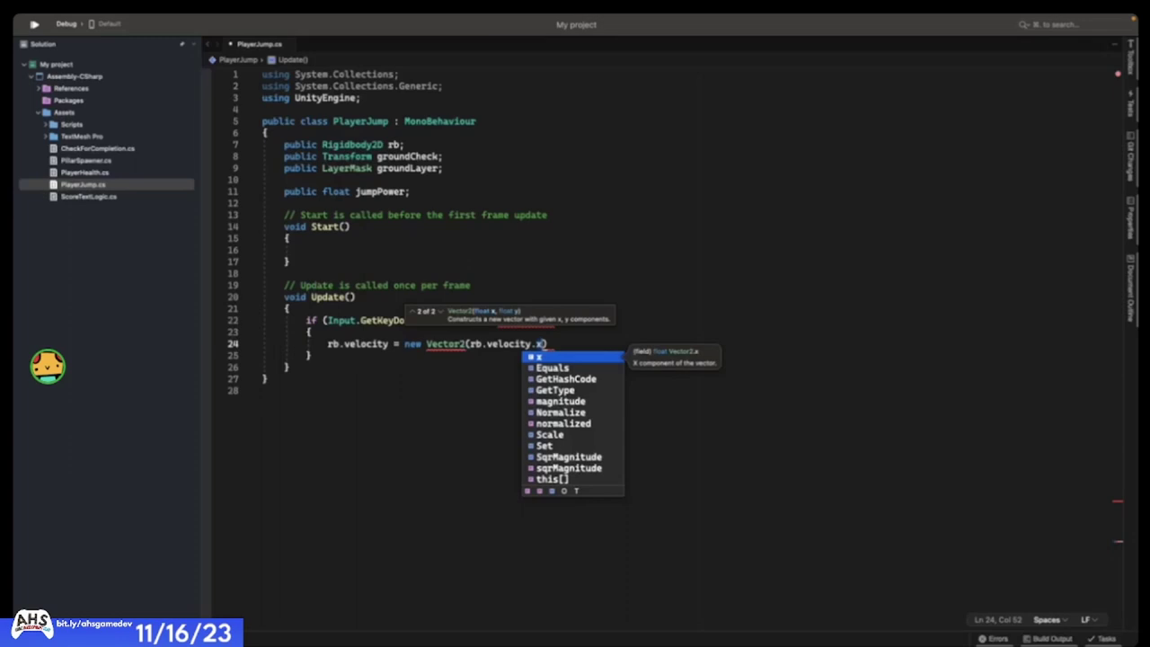
text(,)
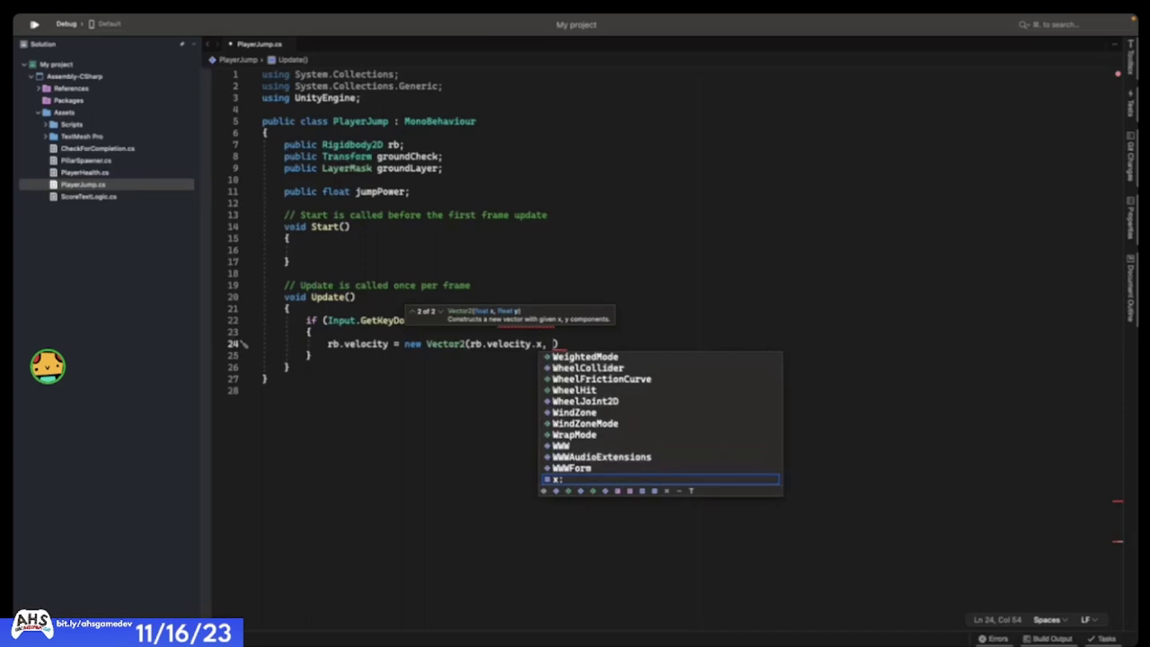
text(jum)
key(Return)
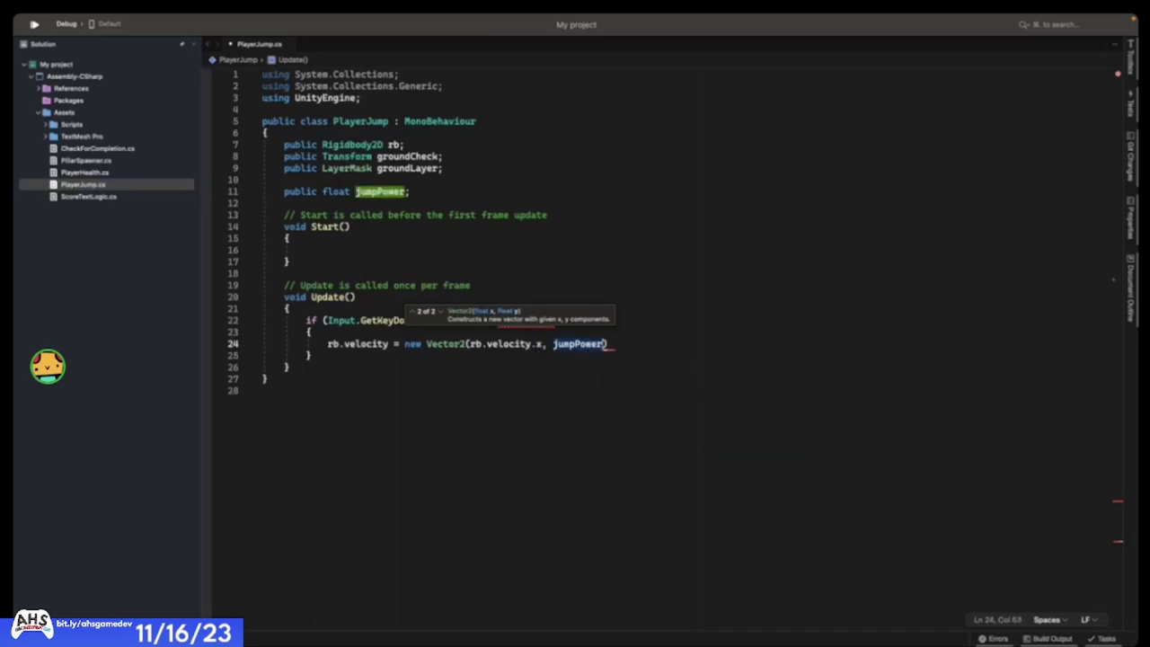
text(;)
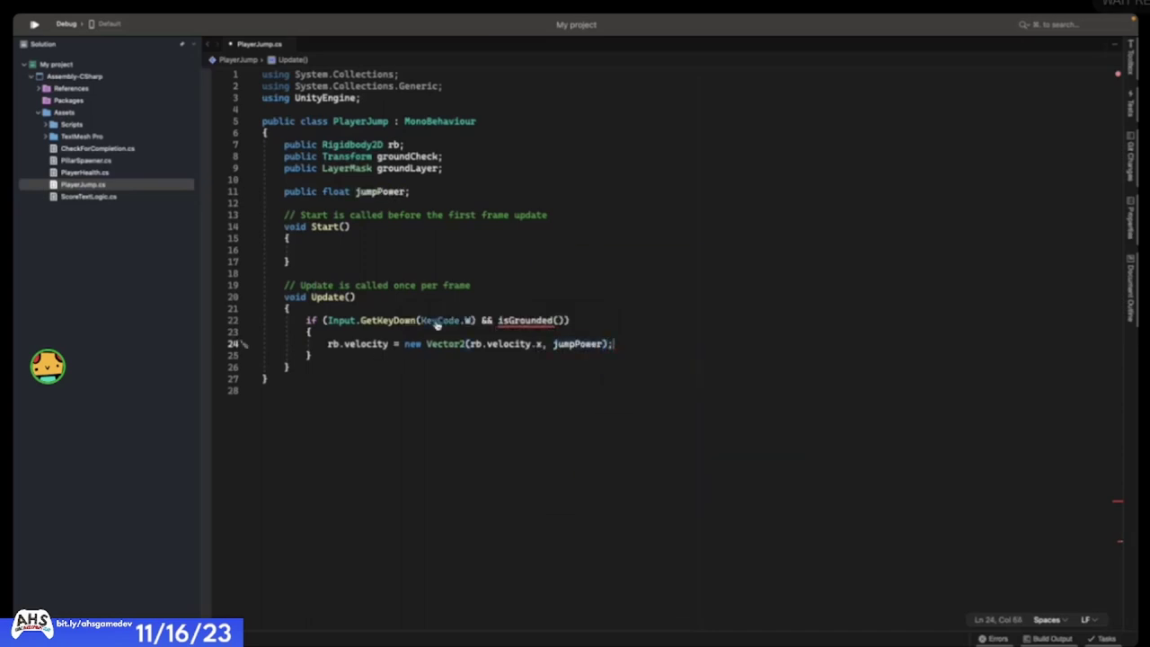
- Add two new lines after the closing brace of the Update method
click(306, 370)
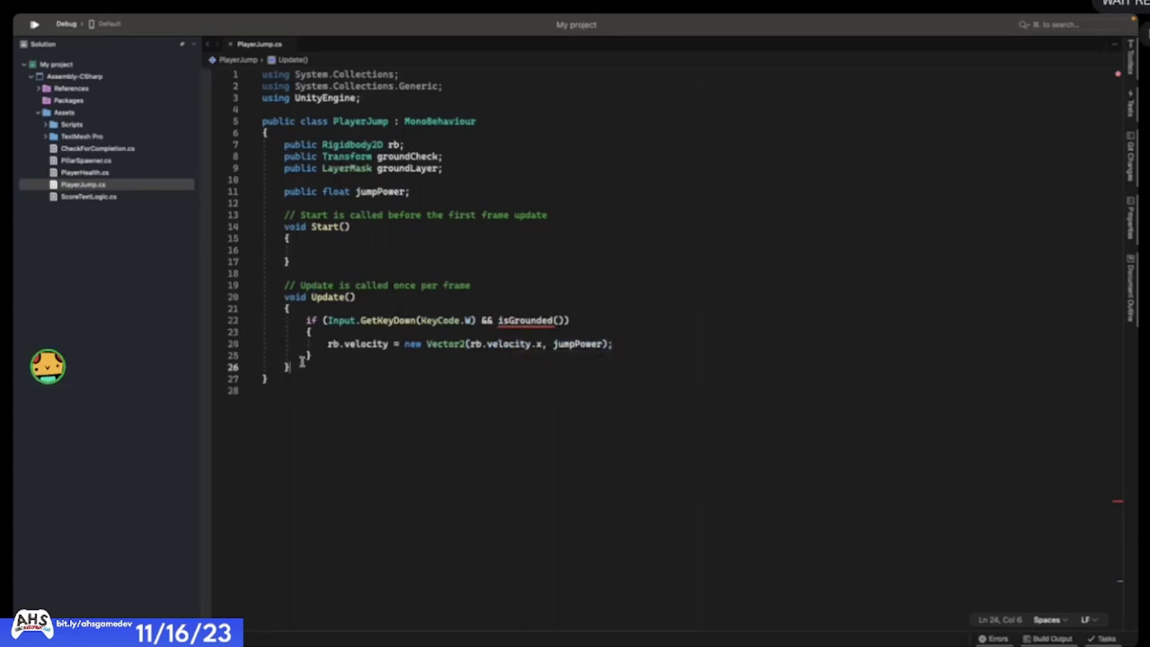
key(Return)
key(Return)
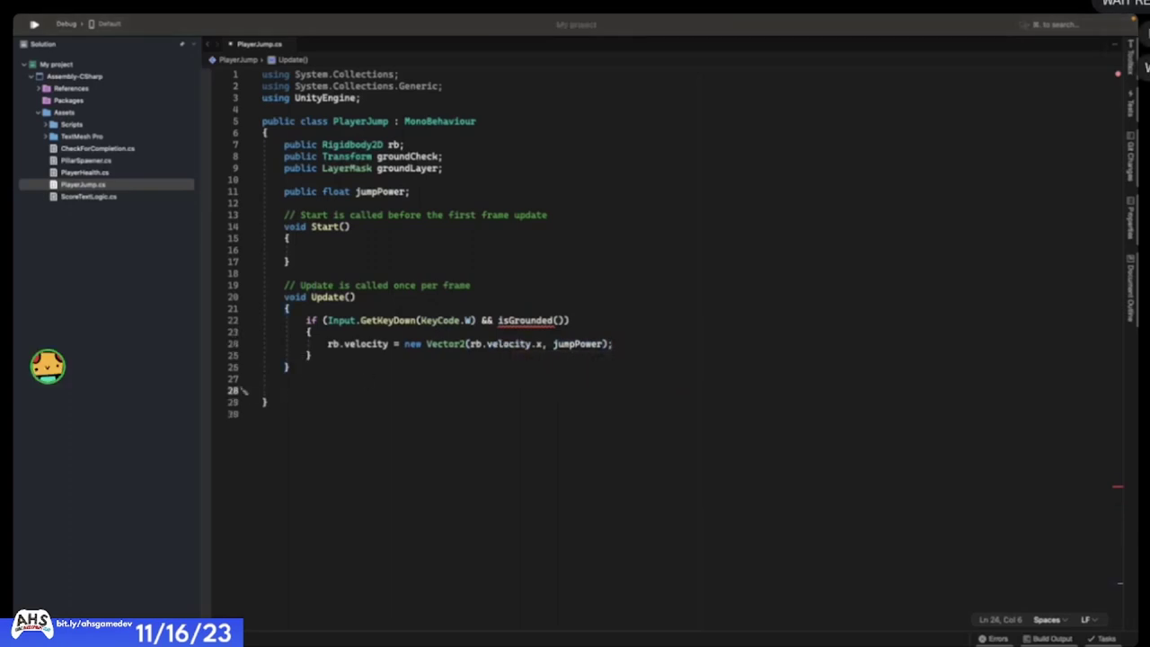
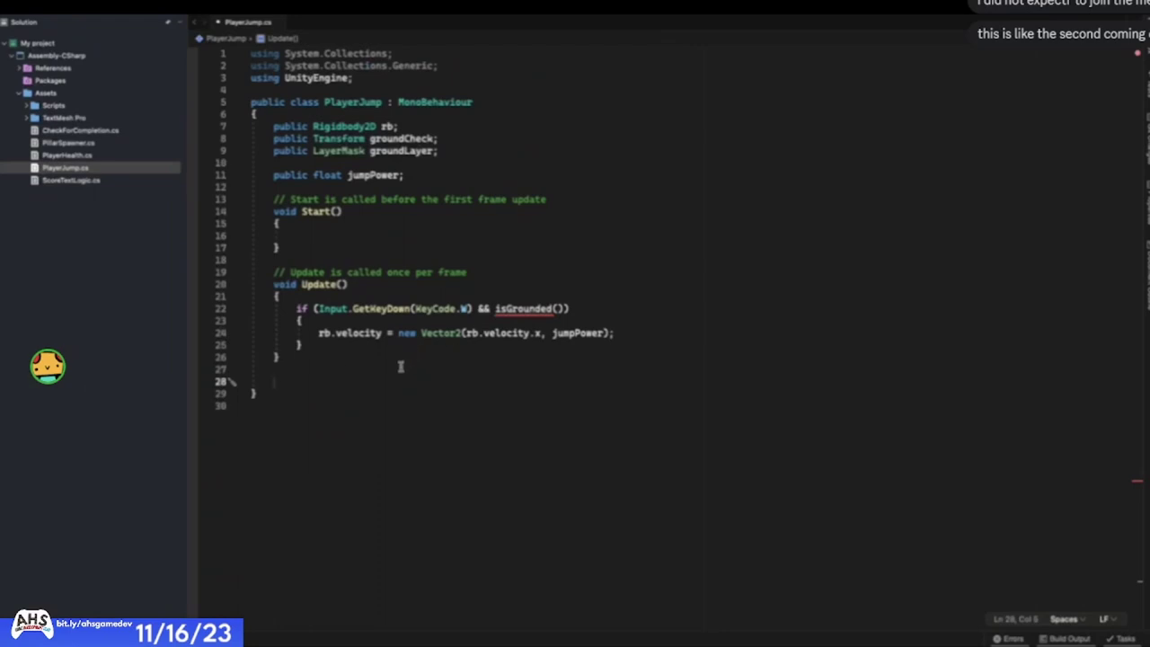
- Below the first if block in Update, leave a blank line and begin a second if statement with Input.GetKeyDown
click(376, 341)
key(Return)
key(Return)
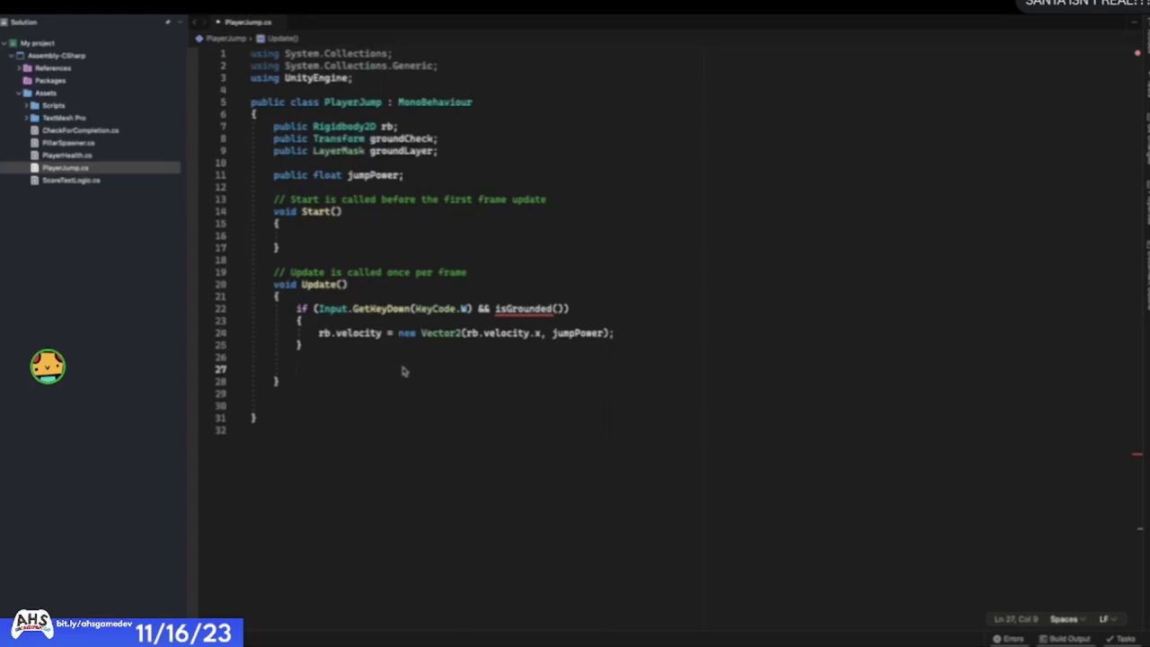
text(if (In)
text(put.Ge)
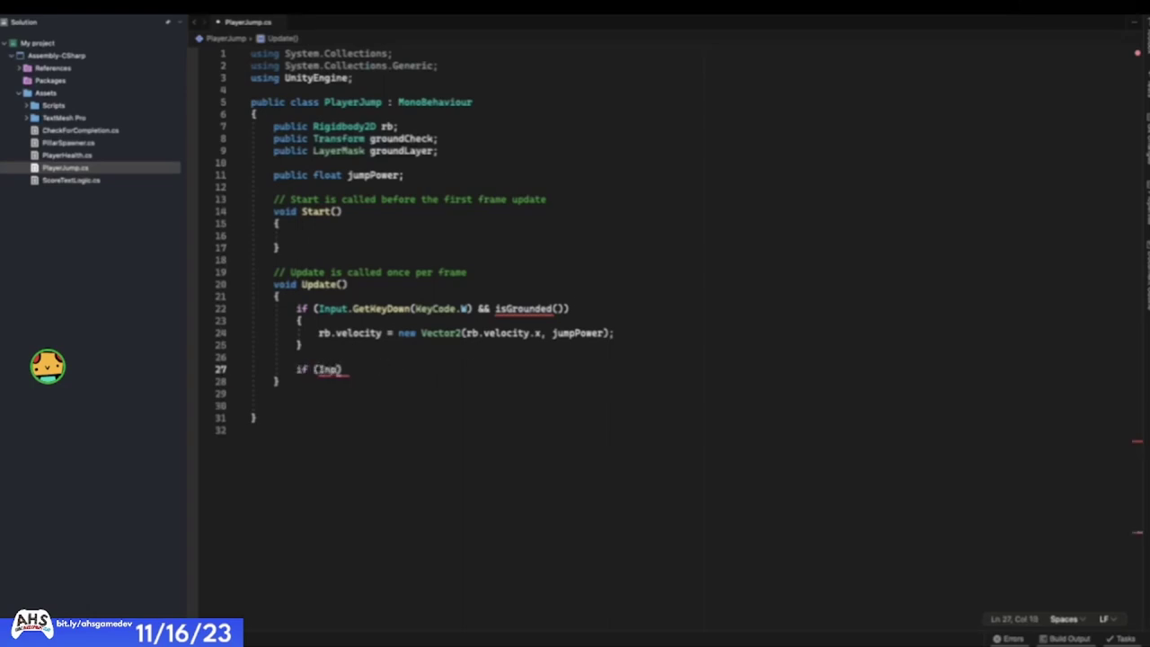
text(tKeyDown)
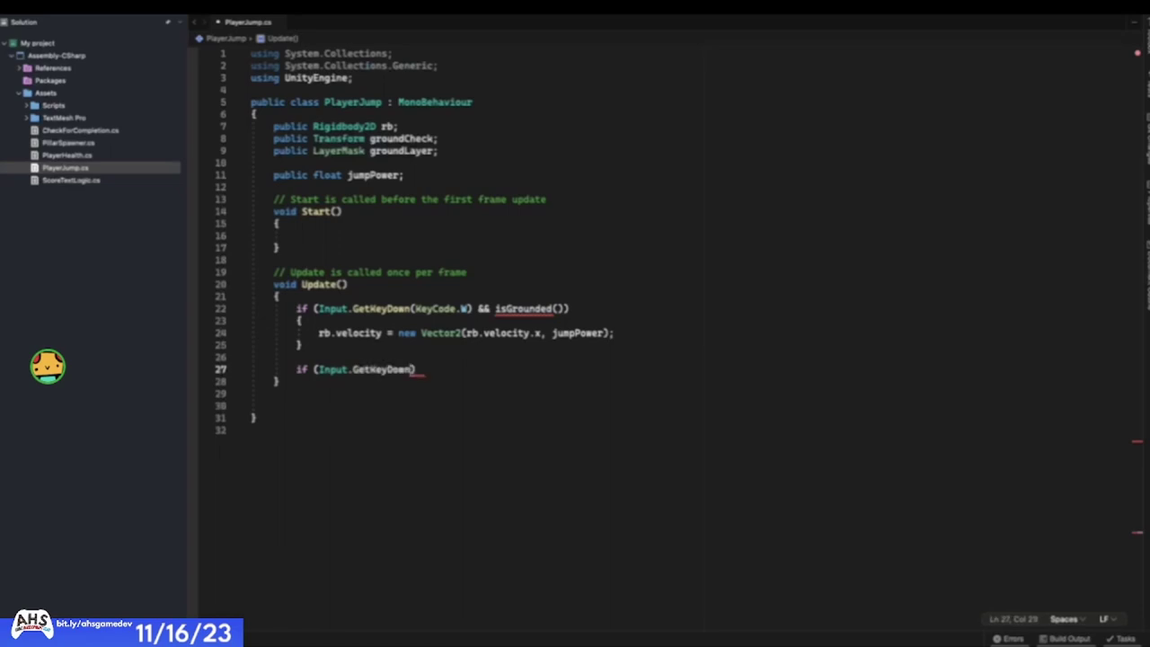
- Replace GetKeyDown in the second if statement with GetKeyUp(KeyCode.W)
key(BackSpace)
key(BackSpace)
key(BackSpace)
key(BackSpace)
key(BackSpace)
key(BackSpace)
key(BackSpace)
key(BackSpace)
key(BackSpace)
key(BackSpace)
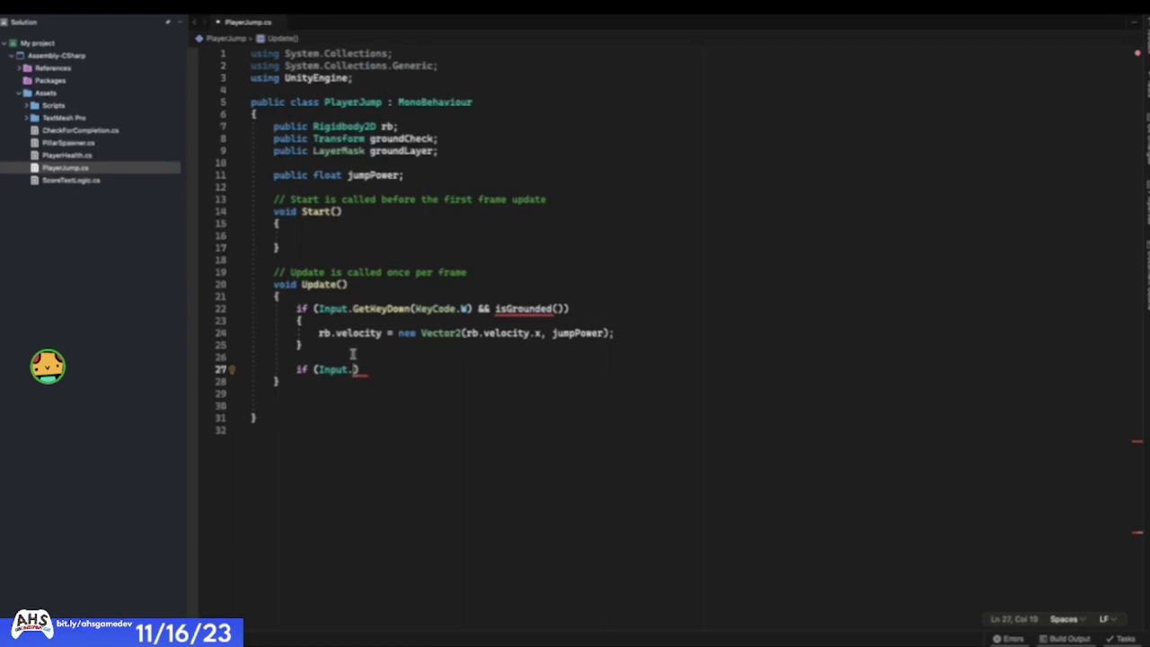
text(GetK)
text(eyUp)
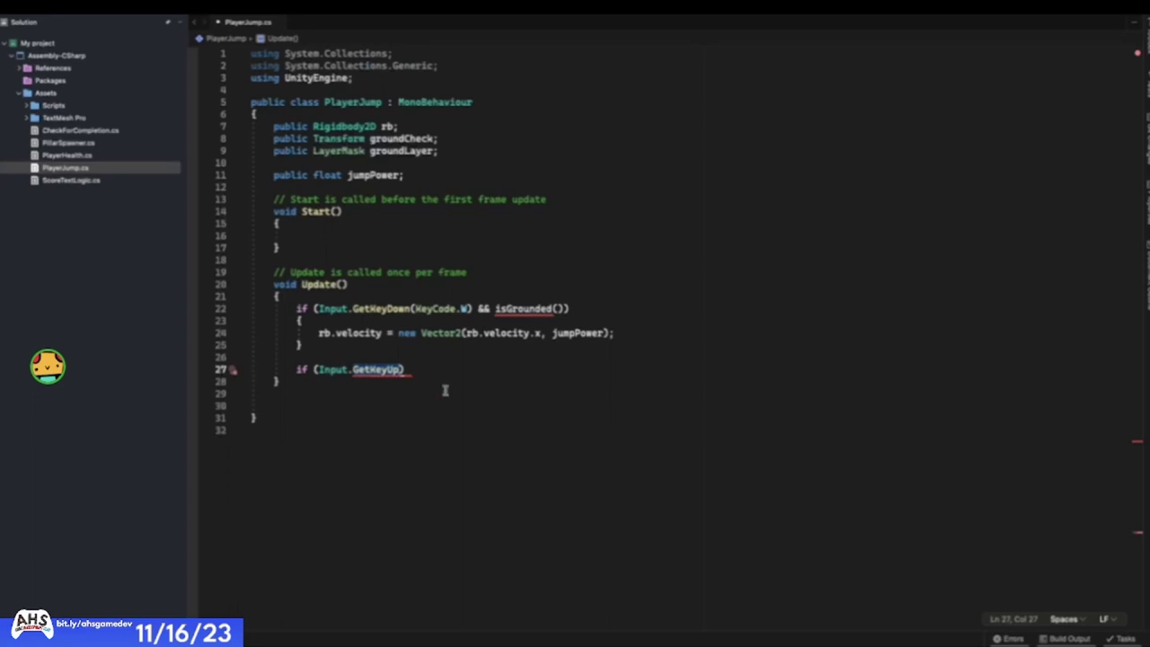
text((KeyCode.W)
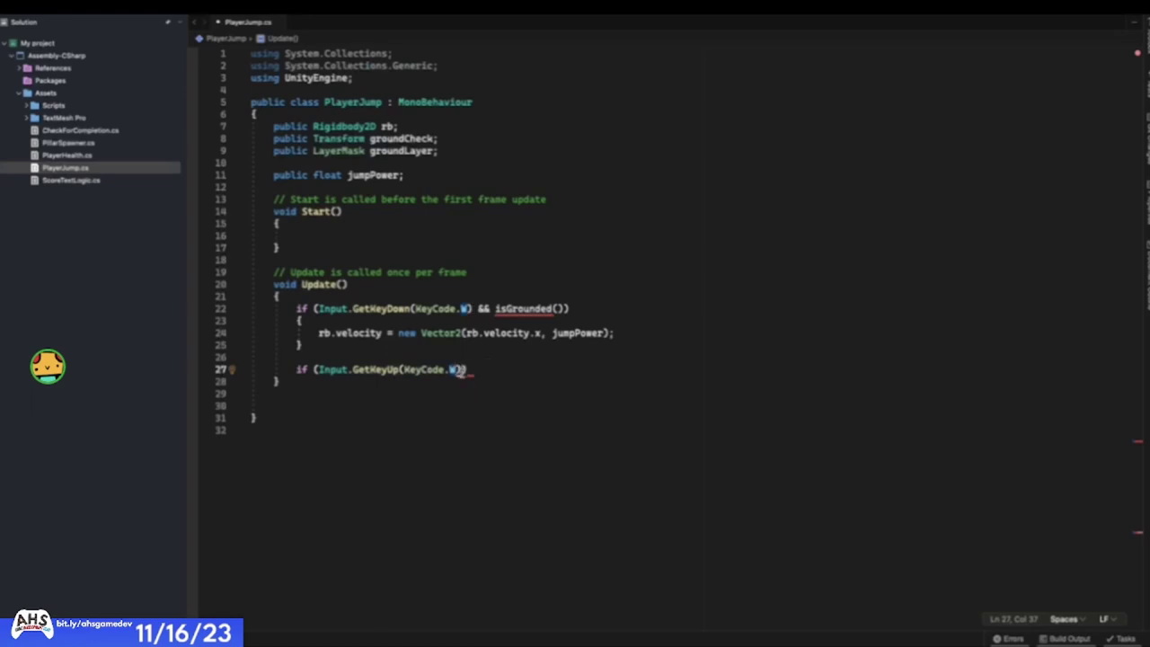
- Complete the second if condition with && rb.velocity.y > 0f and start a new line below it
text())
text(&& rb.c)
key(BackSpace)
text(velocity)
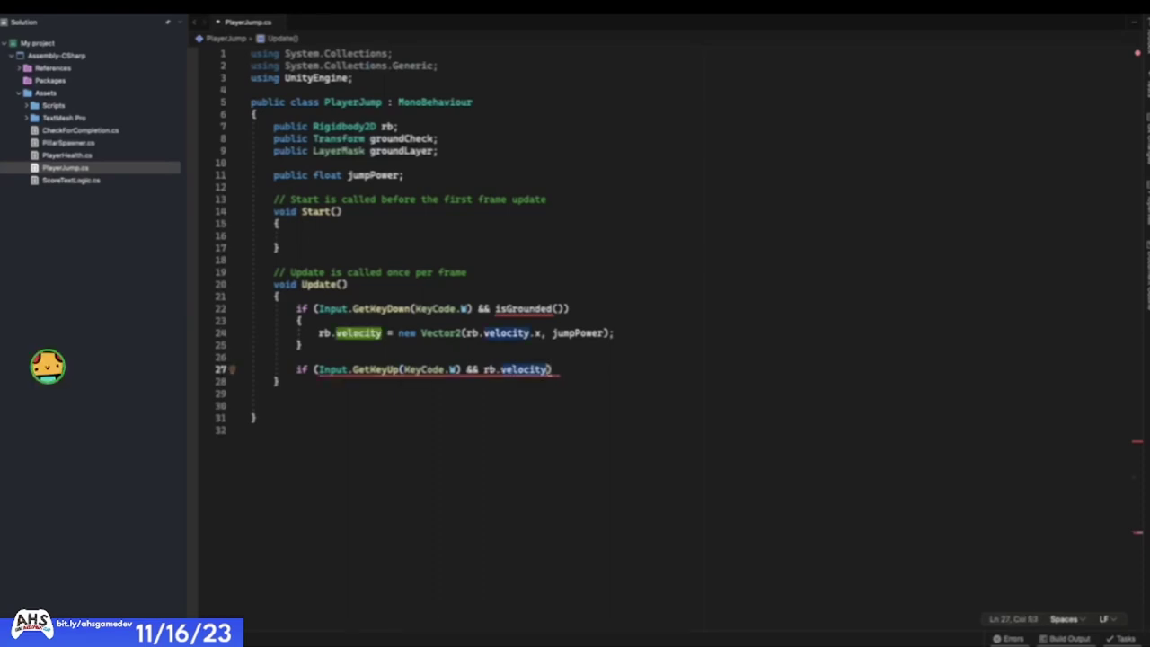
text(.y )
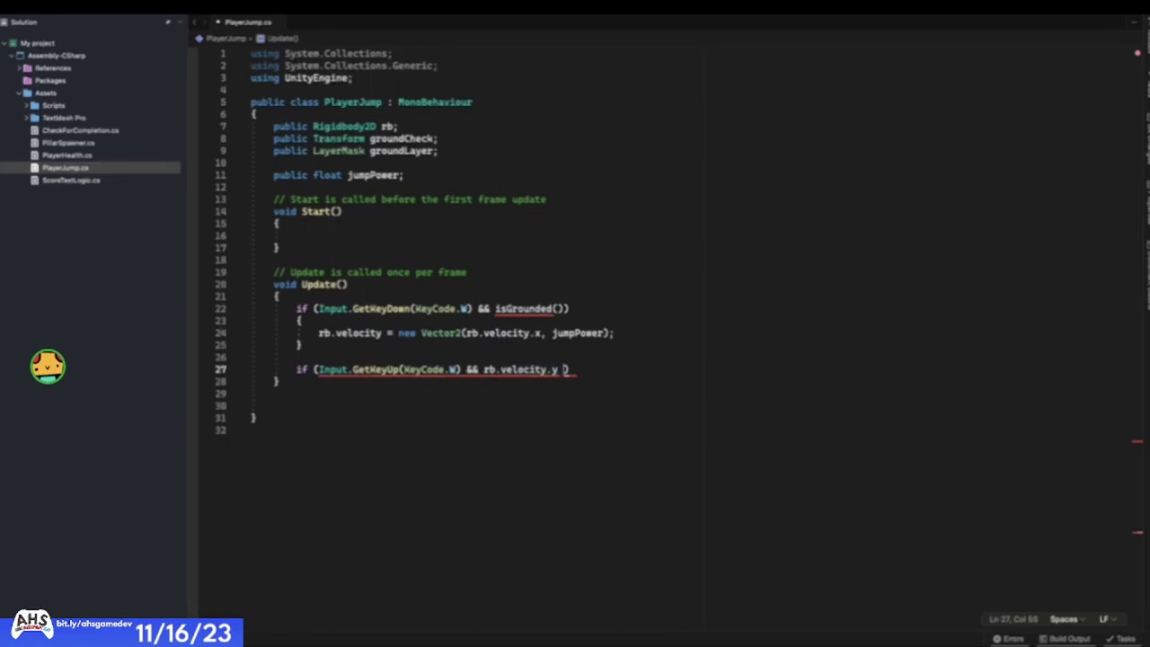
text(> 0f))
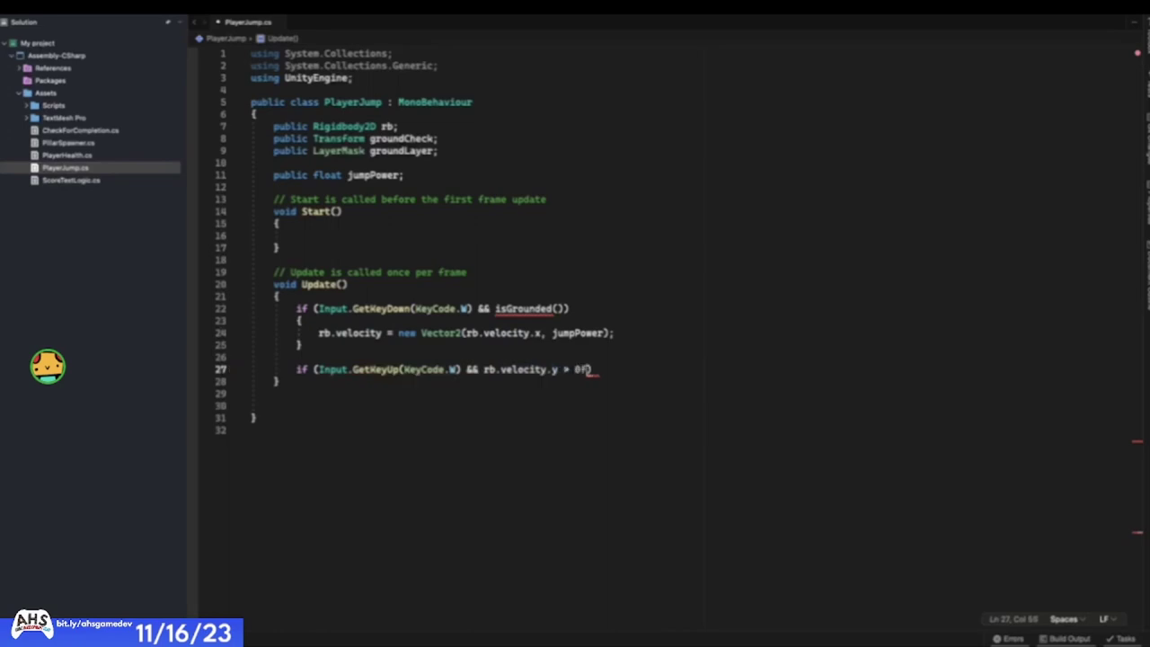
key(Return)
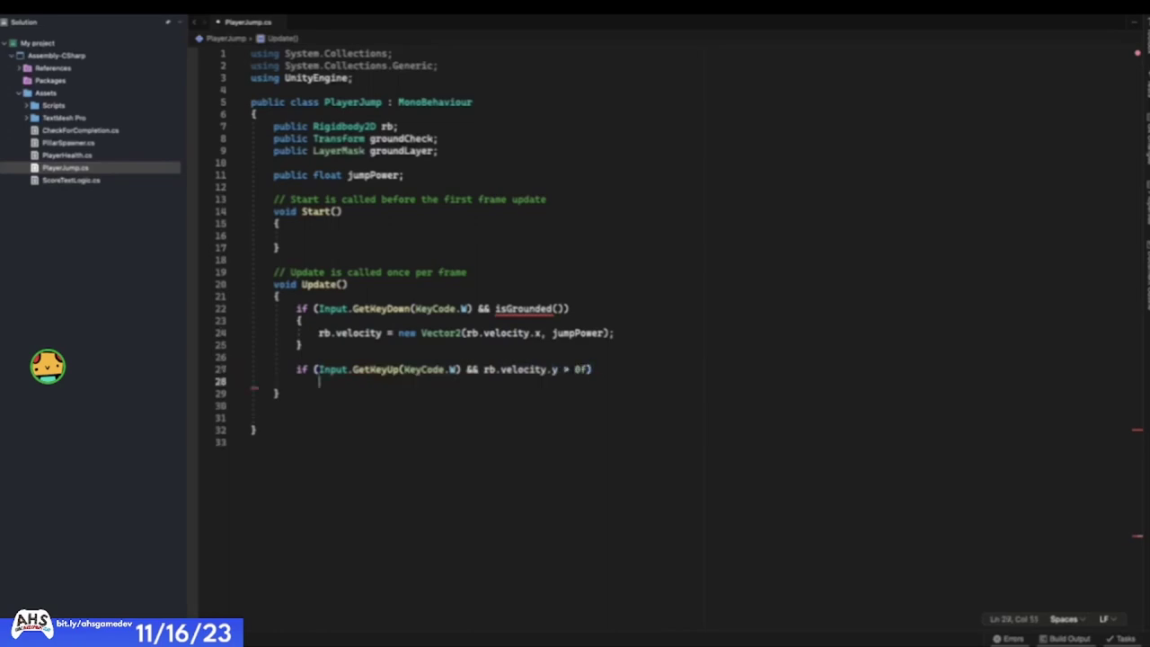
- Open a braced body with an empty line under the GetKeyUp if condition
text({)
key(Return)
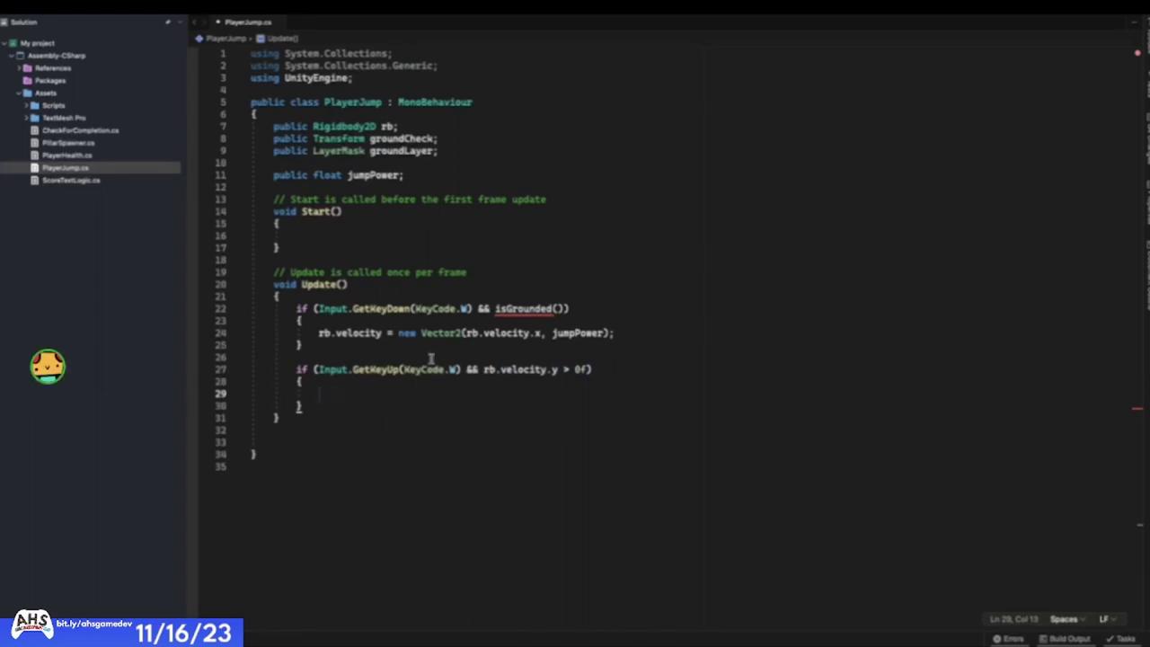
click(401, 368)
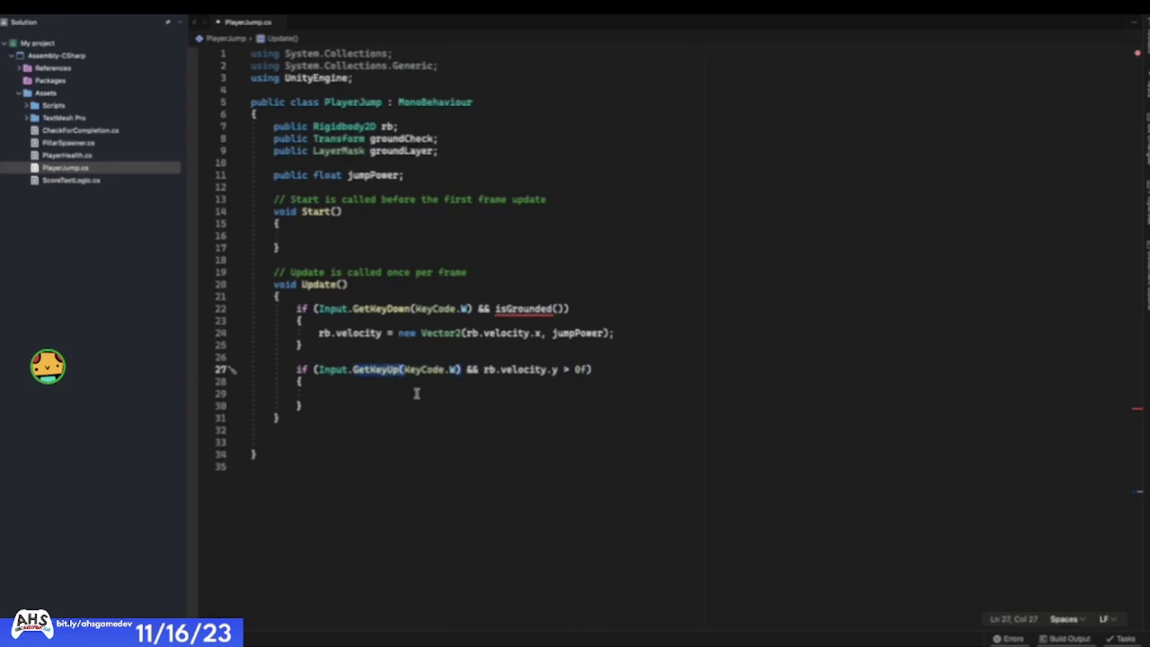
click(479, 368)
drag(484, 368, 590, 369)
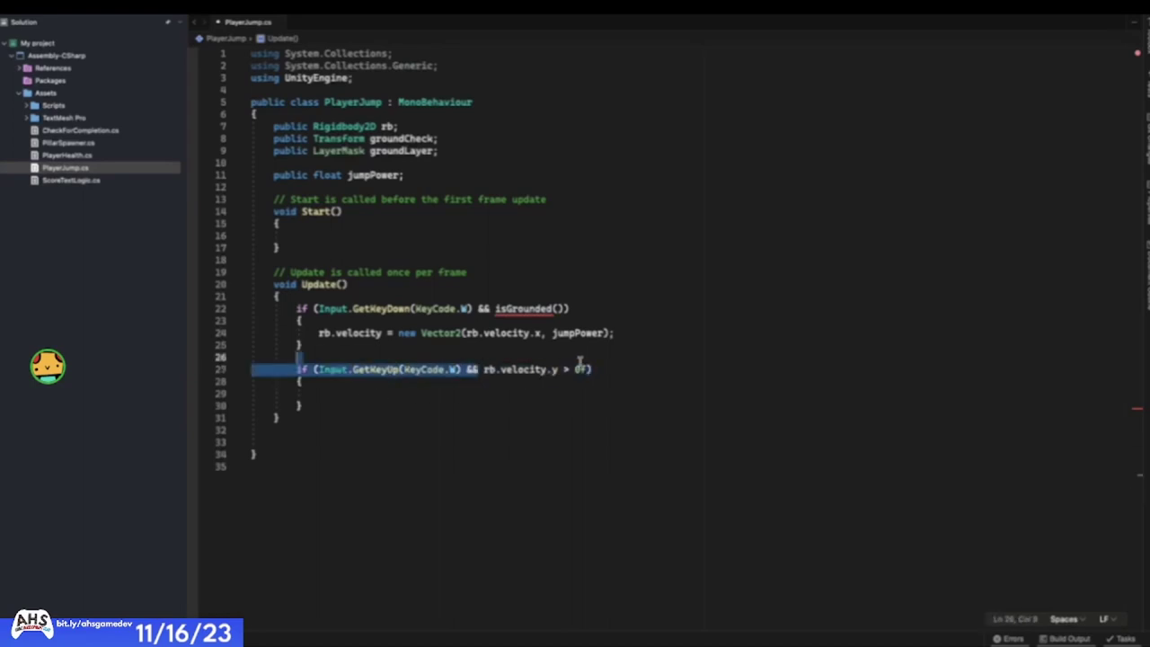
- Inside the GetKeyUp if block, write rb.velocity = new Vector2(rb.velocity.x, rb.velocity.y * 0.5f);
click(507, 393)
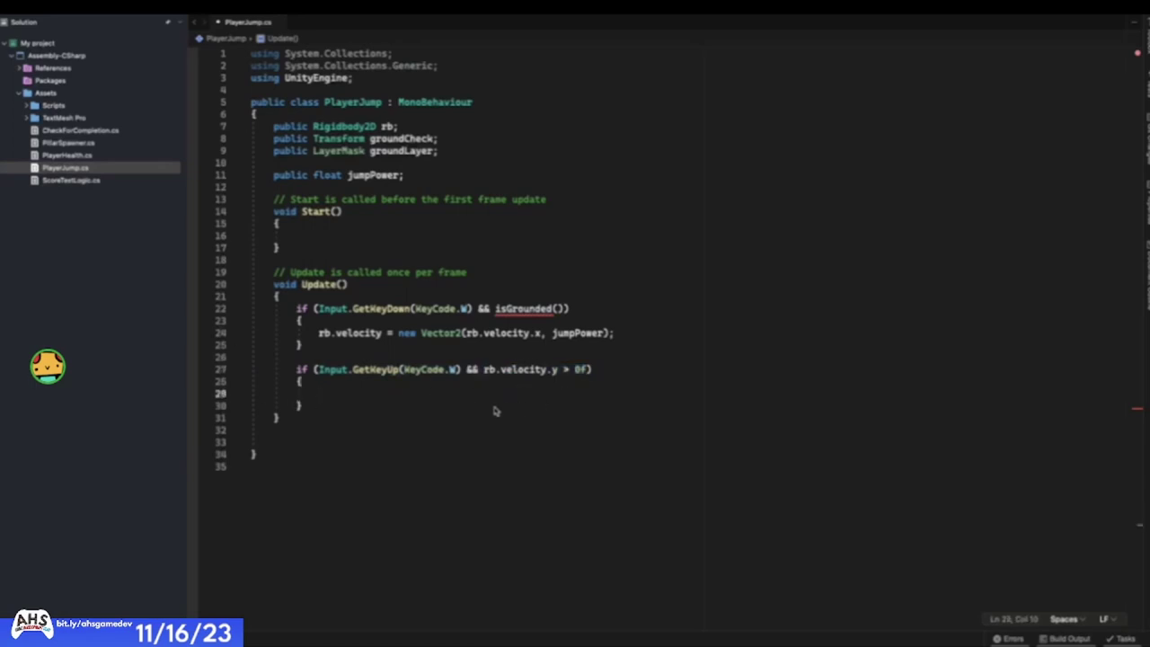
text(rb.velocity = )
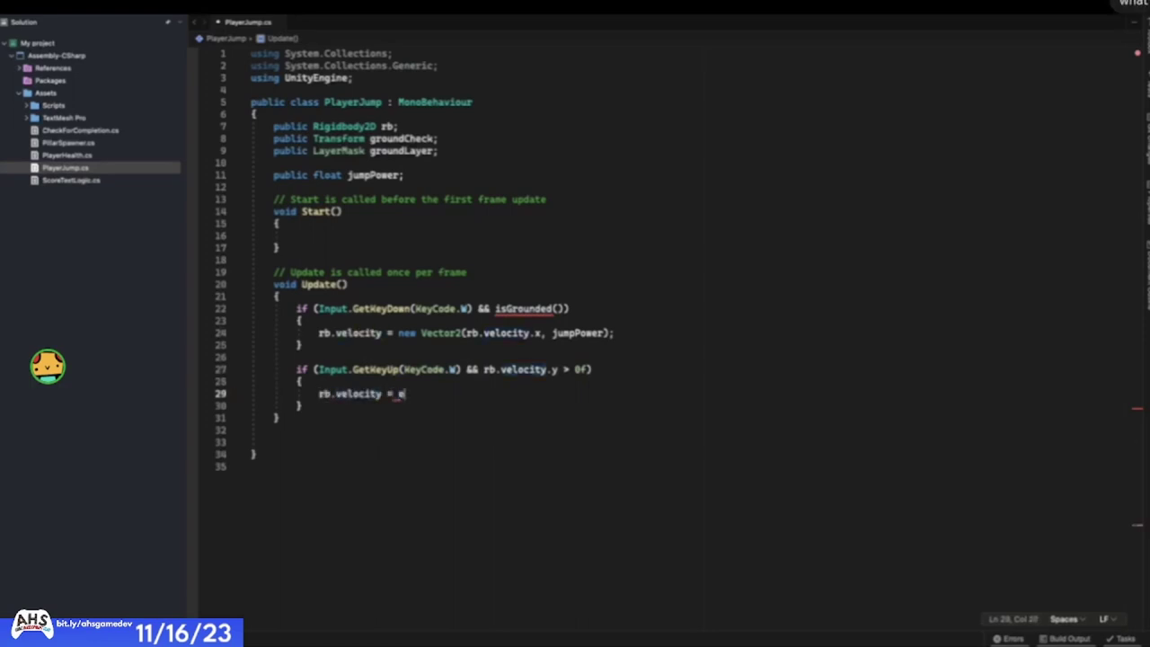
text(new Vector2(rb)
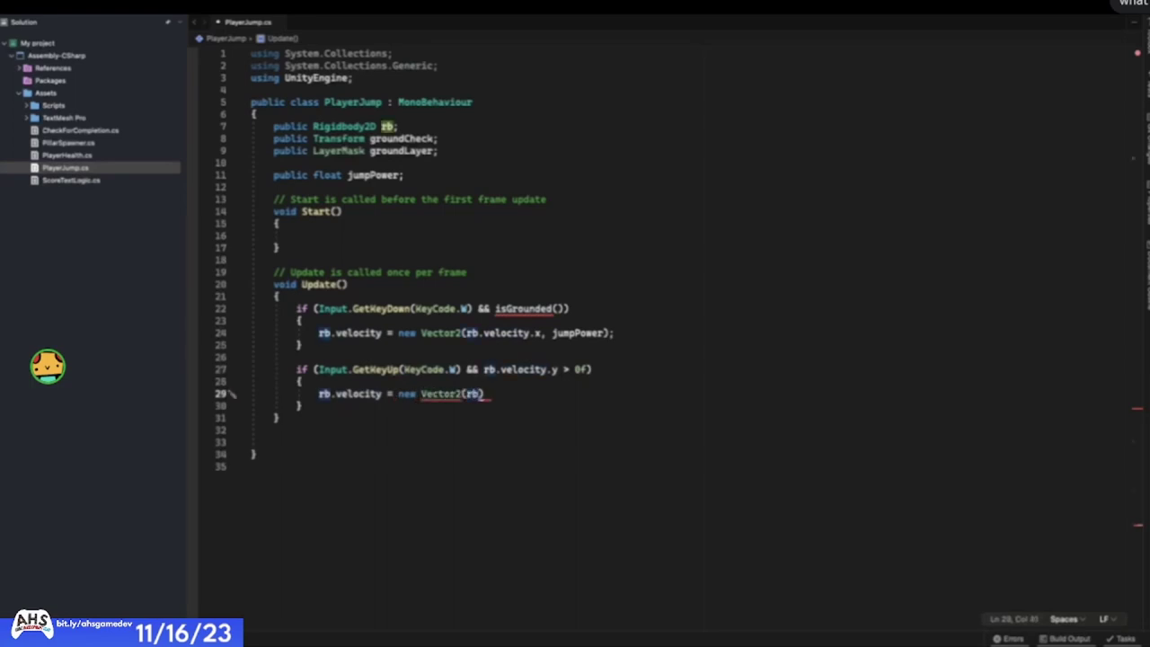
text(.velocity)
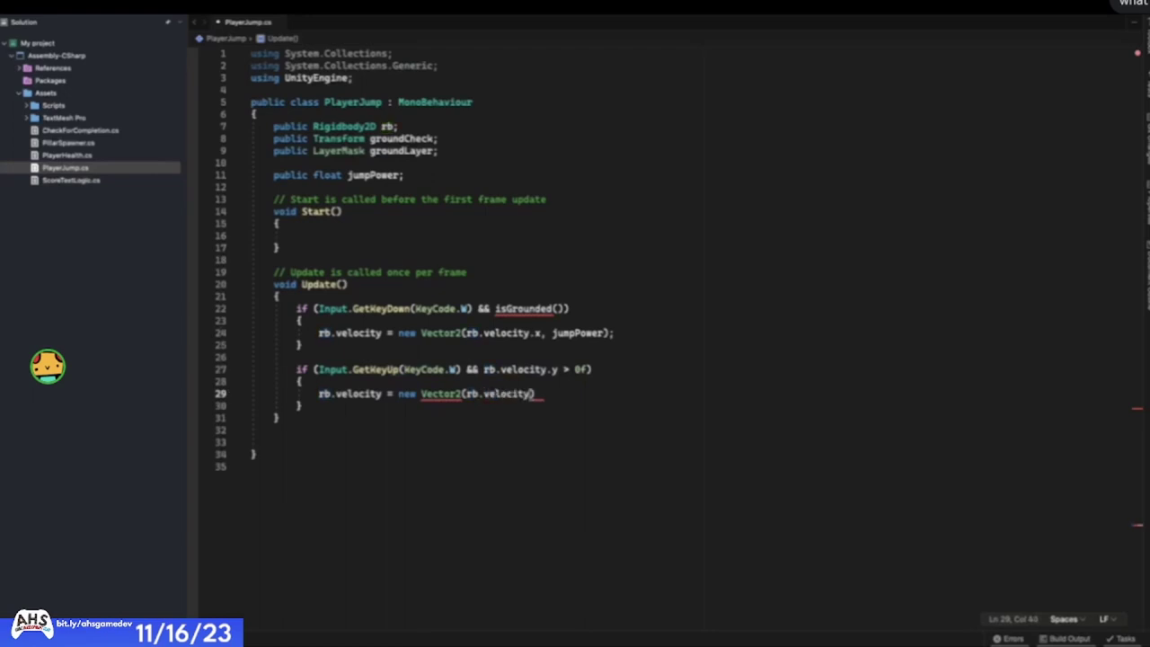
text(.x, )
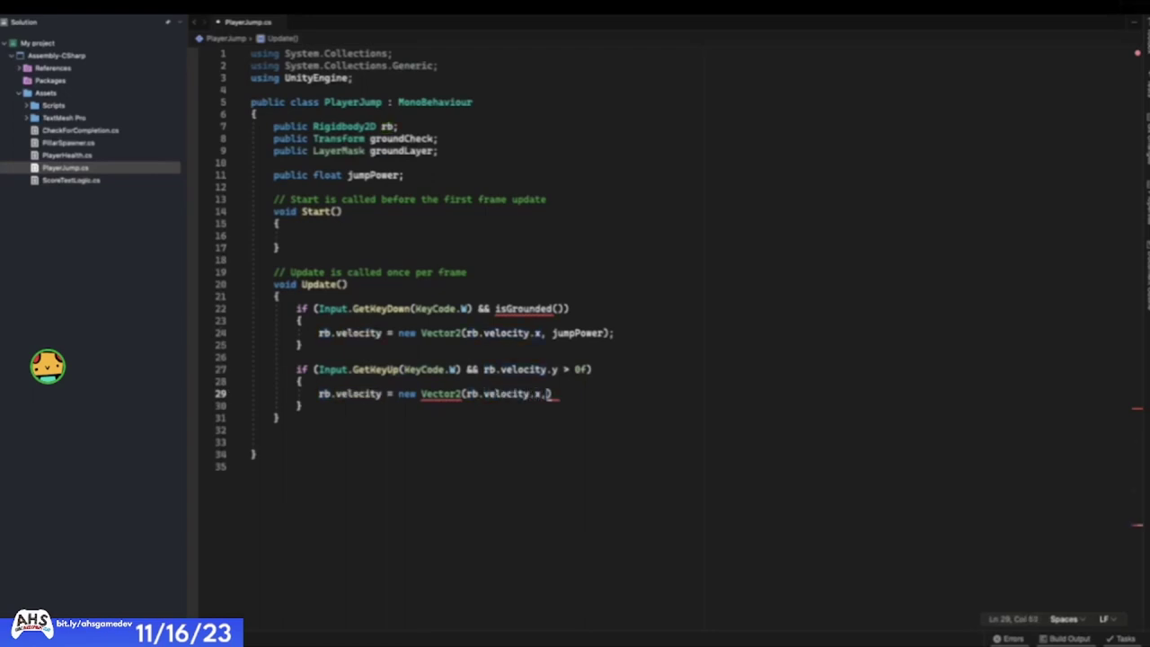
text(rb.v)
text(elocity.y)
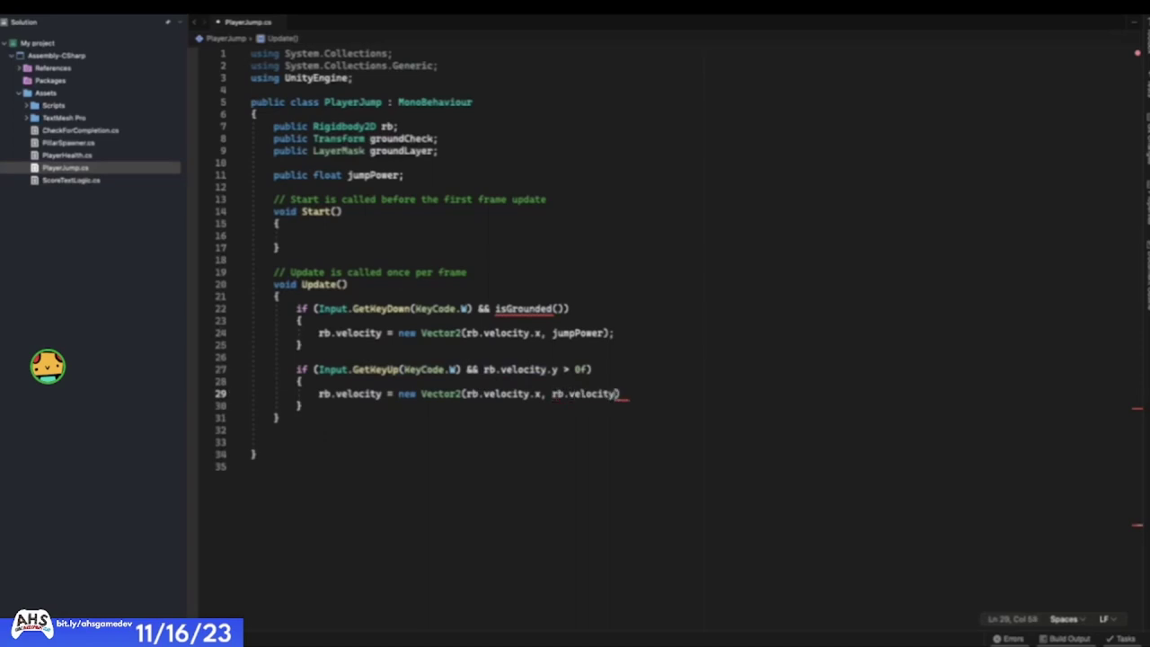
text( * 0.5f);)
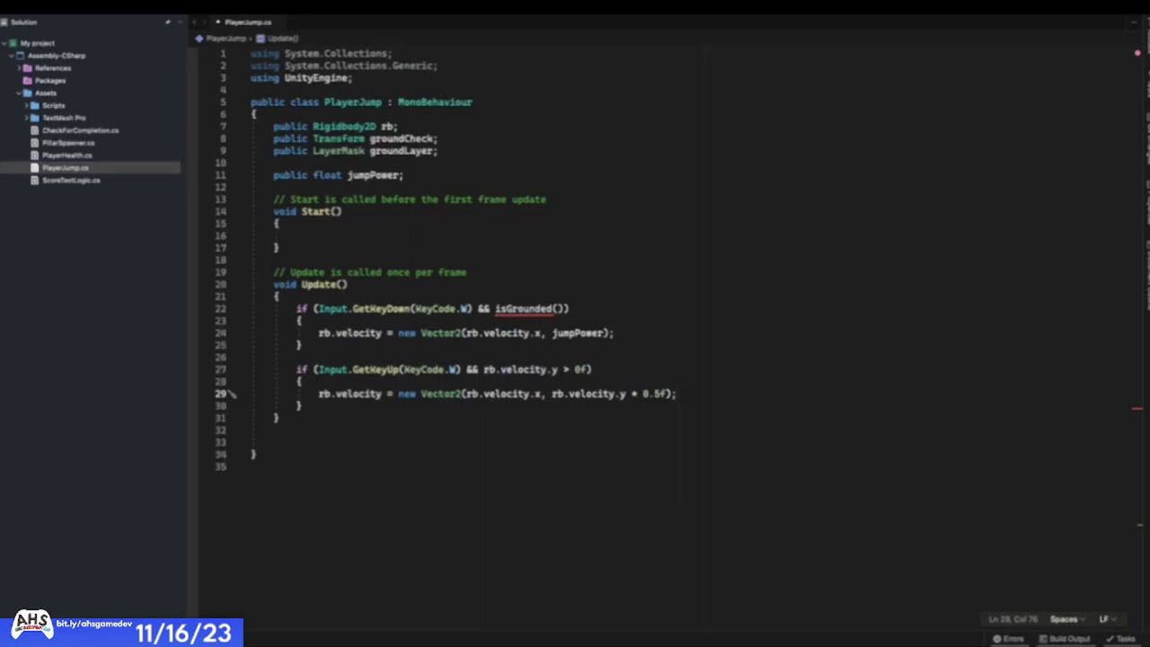
- Make room for new code in Update, one blank line below the key-release if block
click(319, 406)
key(Return)
key(Return)
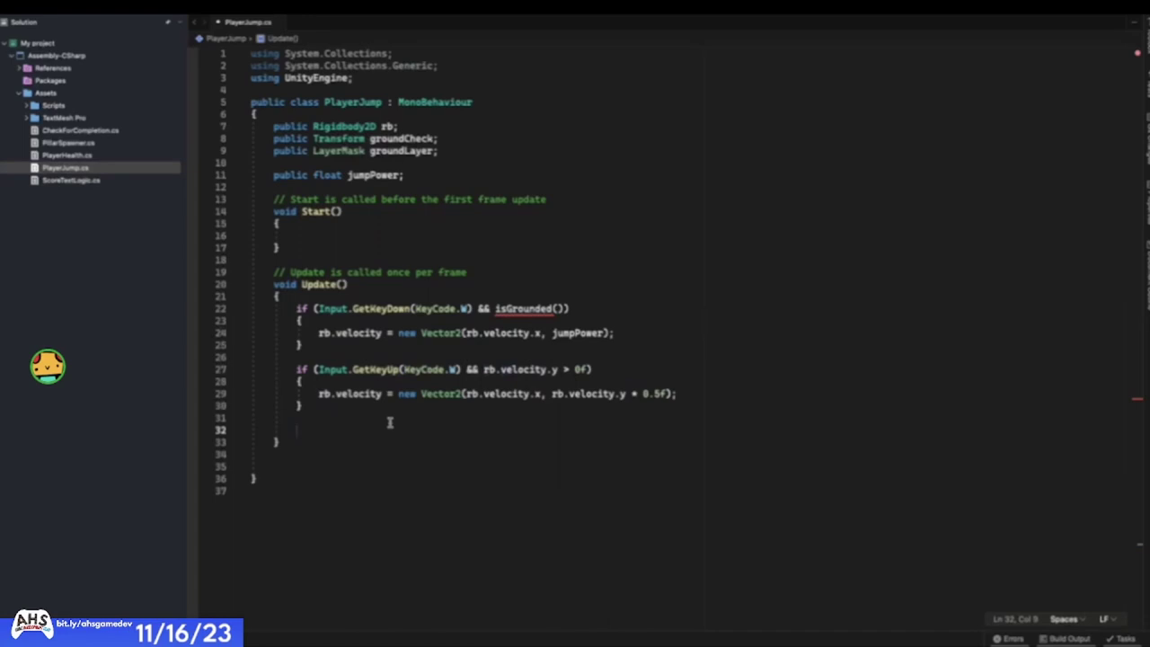
text(if ()
key(BackSpace)
key(BackSpace)
key(BackSpace)
key(BackSpace)
- Add an if block with the condition rb.velocity.y < 0 and an empty braced body at the end of Update
text(if ()
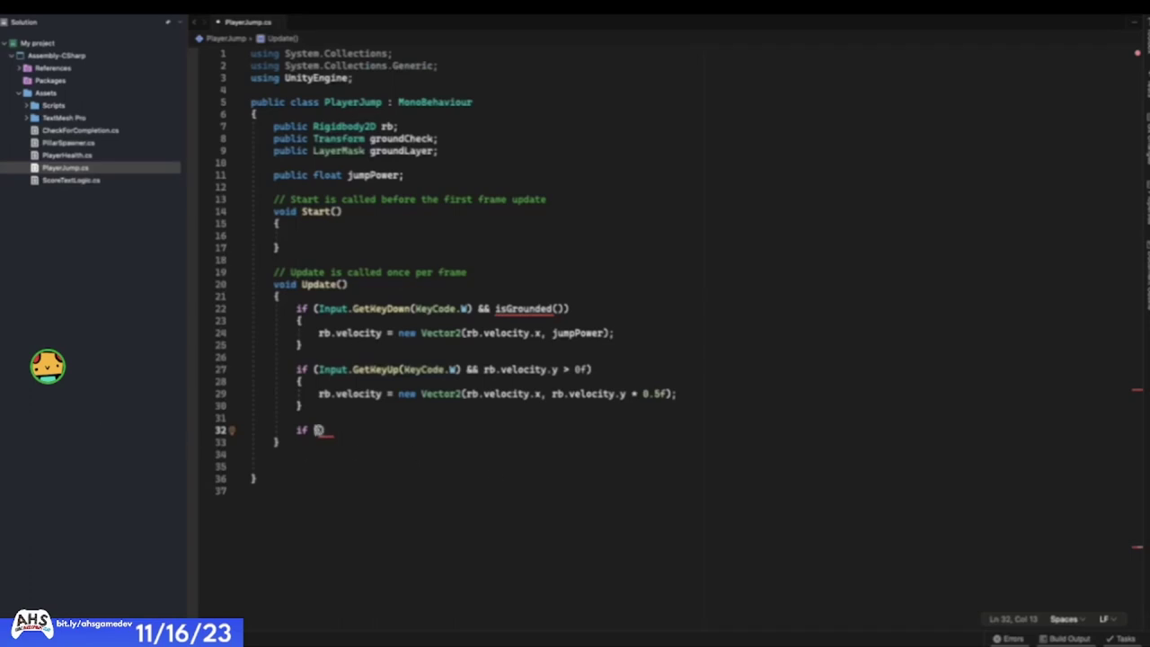
text(rb.)
text(velocity)
text(.y <)
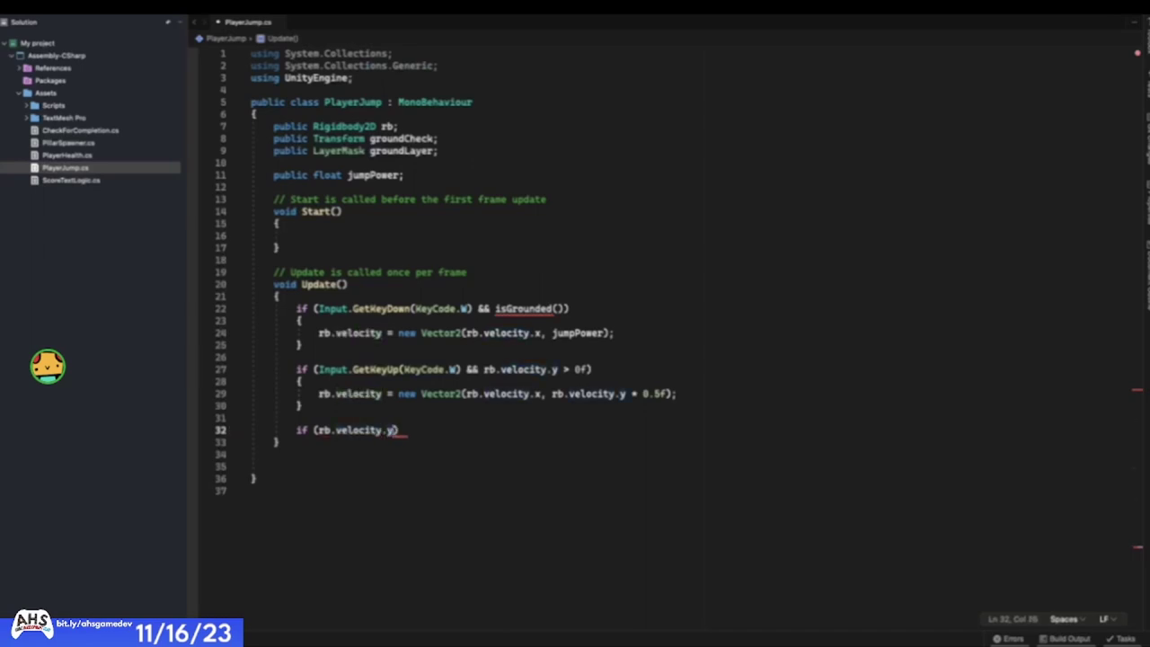
text( 0))
key(Return)
text({)
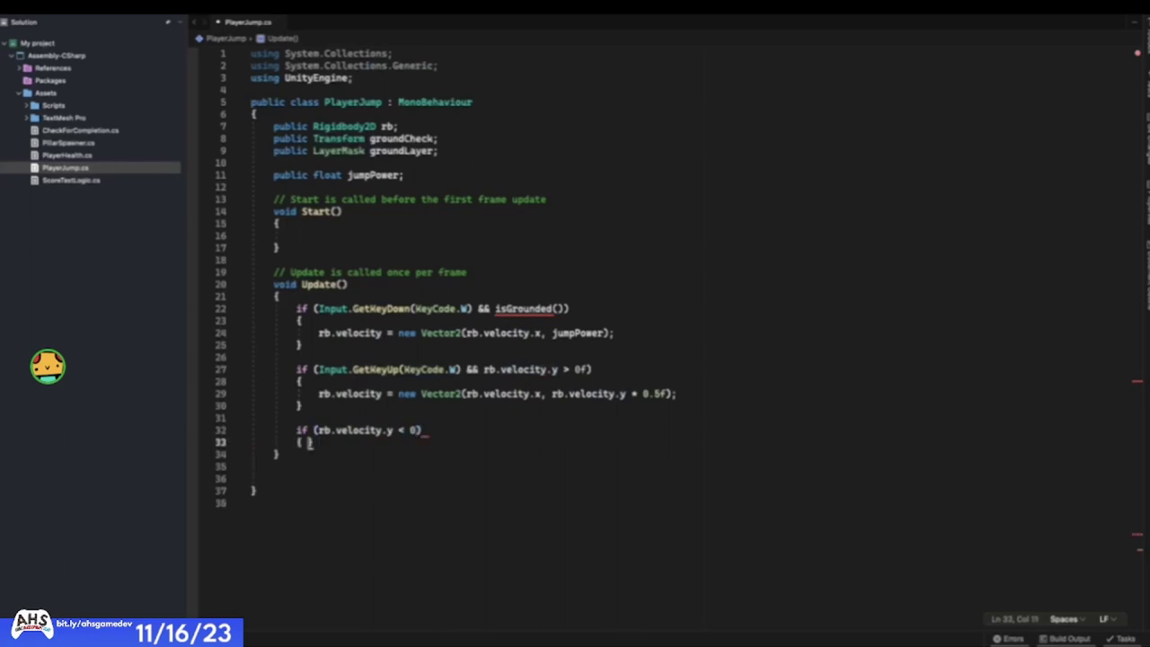
key(Return)
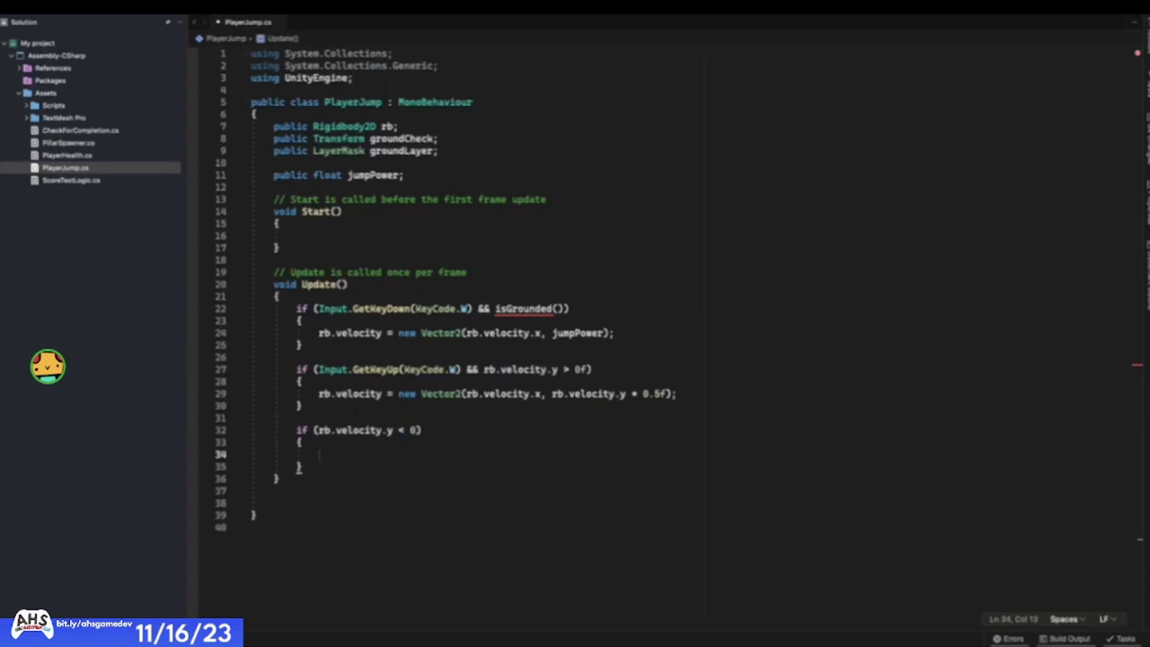
- Set rb.gravityScale = 8; inside the falling-velocity if block
text(rb.gravityScale)
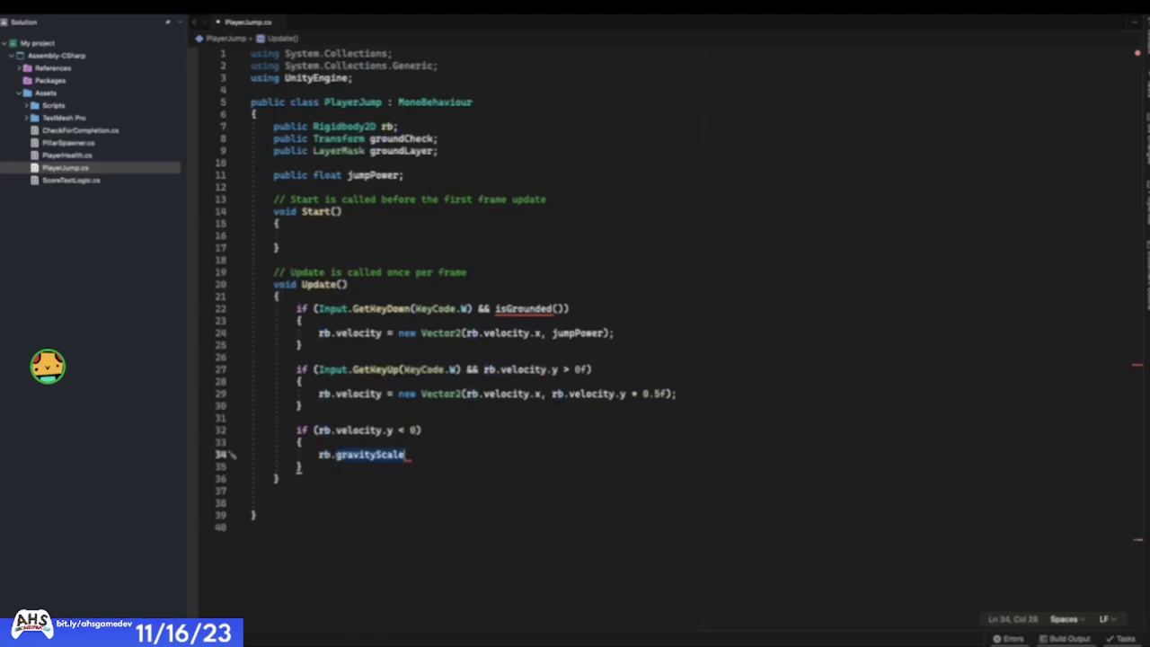
text( = )
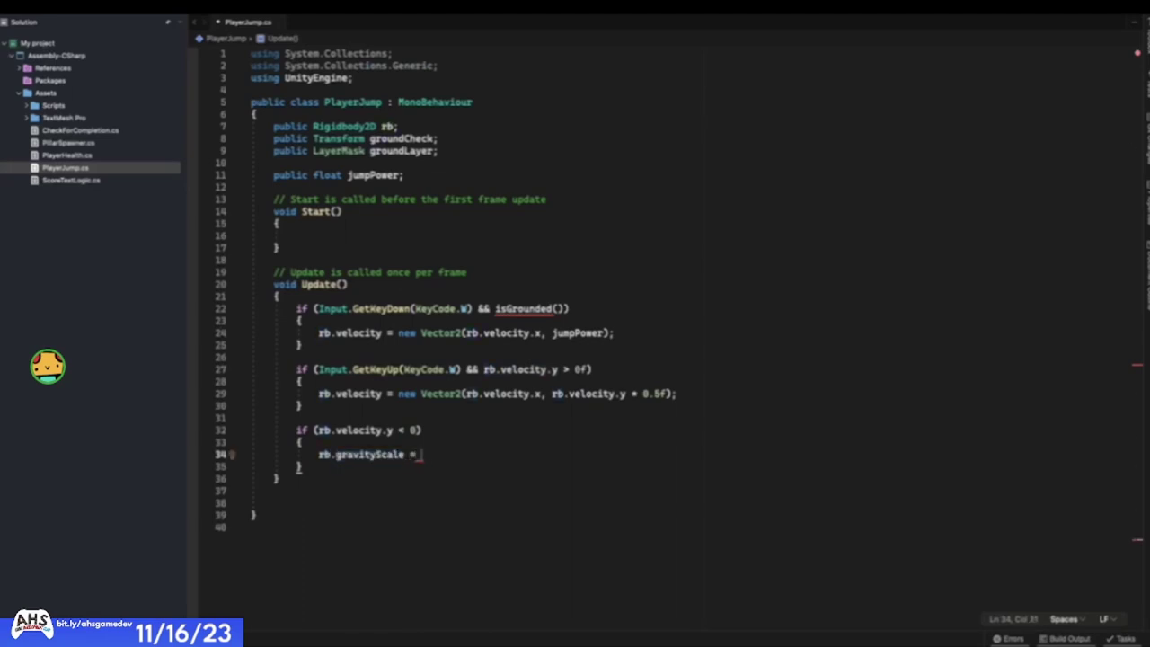
text(8;)
- Add an else block after the falling-velocity check that sets rb.gravityScale = 5;
click(354, 465)
key(Return)
text(else)
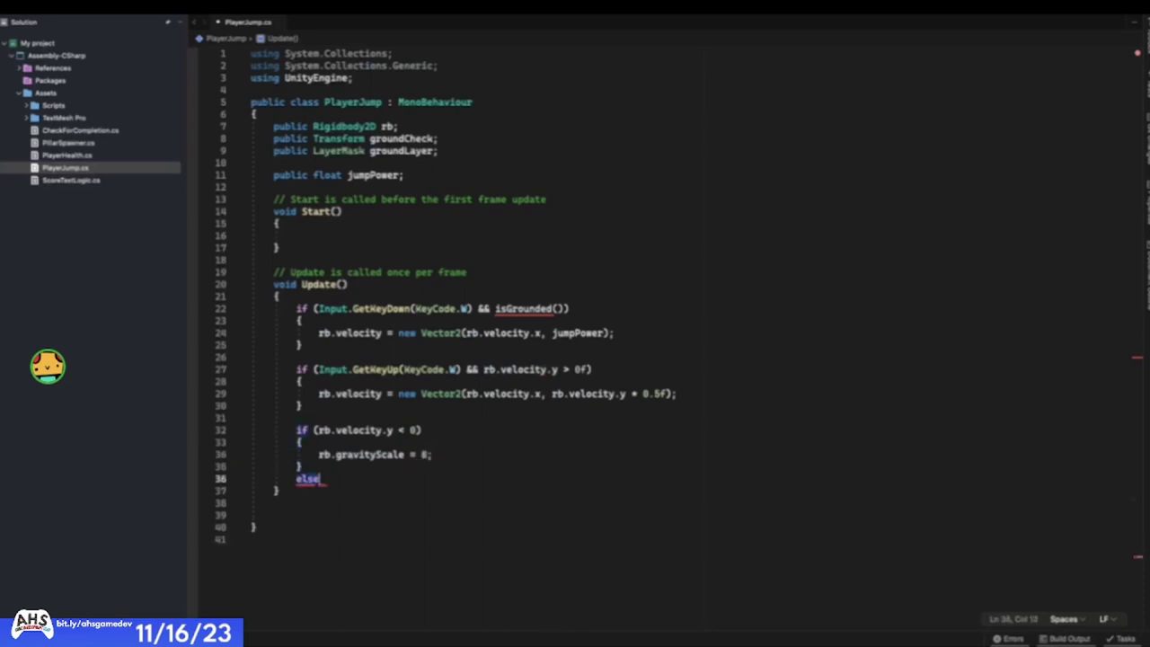
key(Return)
text({)
key(Return)
text(rb.v)
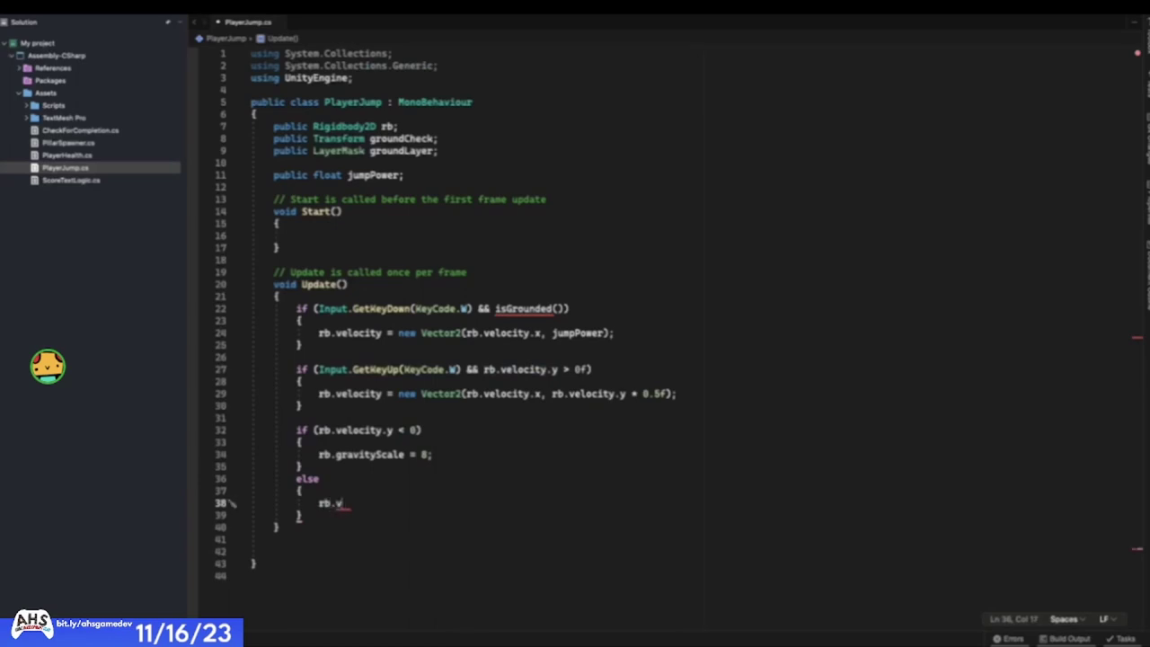
key(BackSpace)
text(gravityScale = 5;)
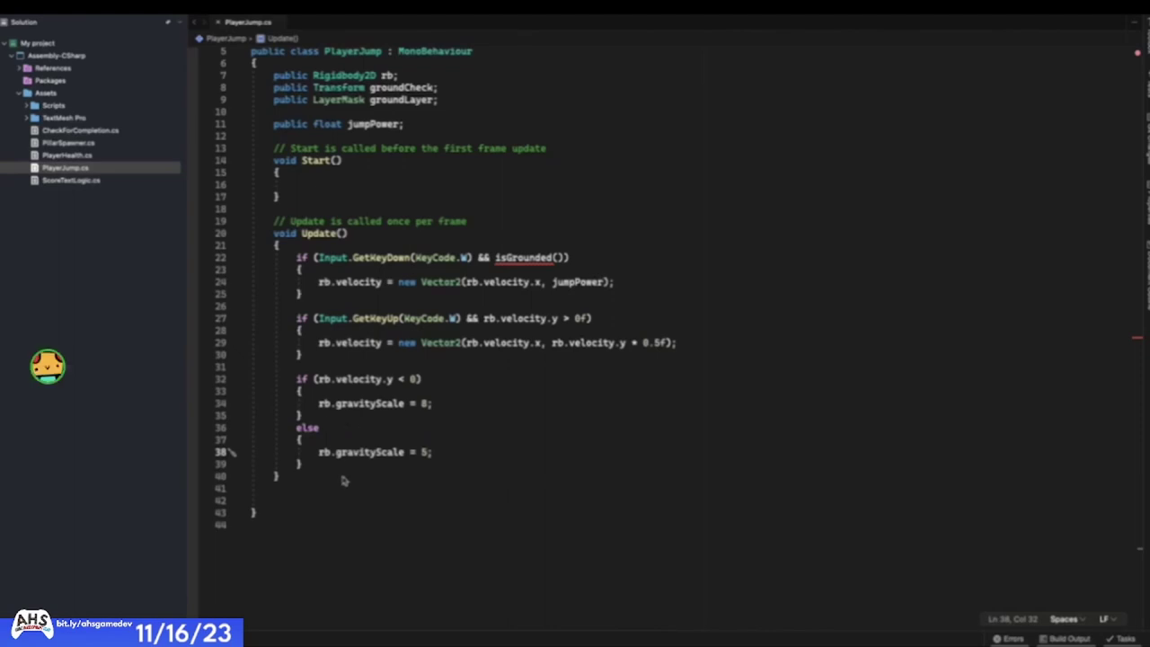
- Declare a public bool isGrounded() method with an empty braced body below Update
click(296, 476)
key(Return)
key(Return)
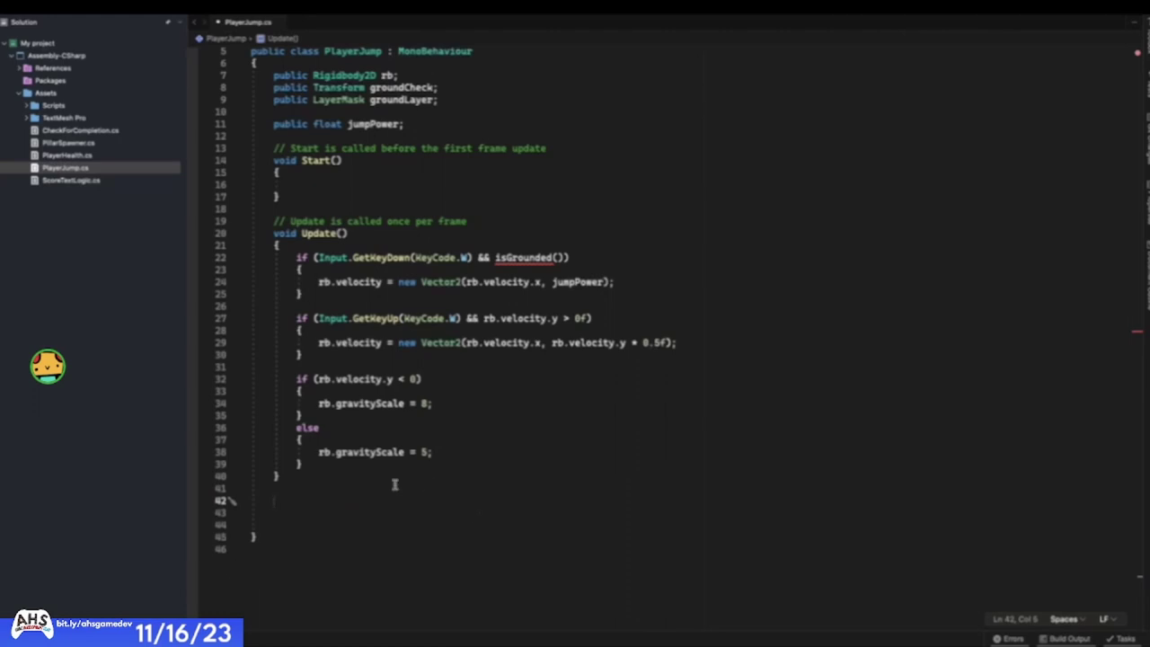
text(pu)
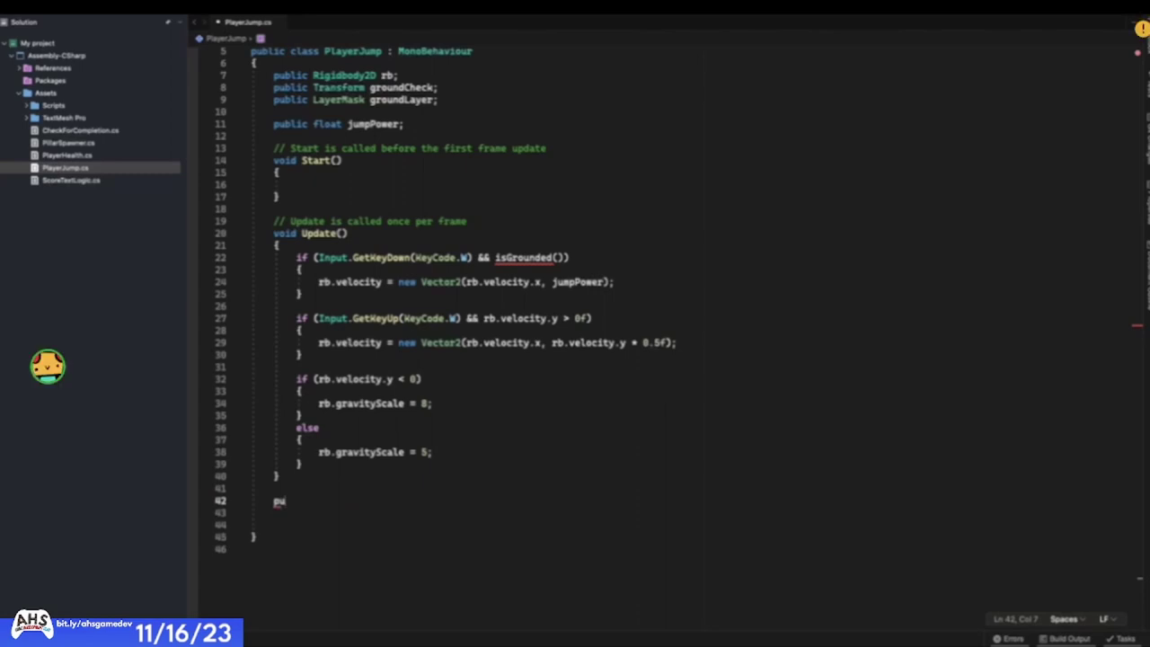
text(blic bool i)
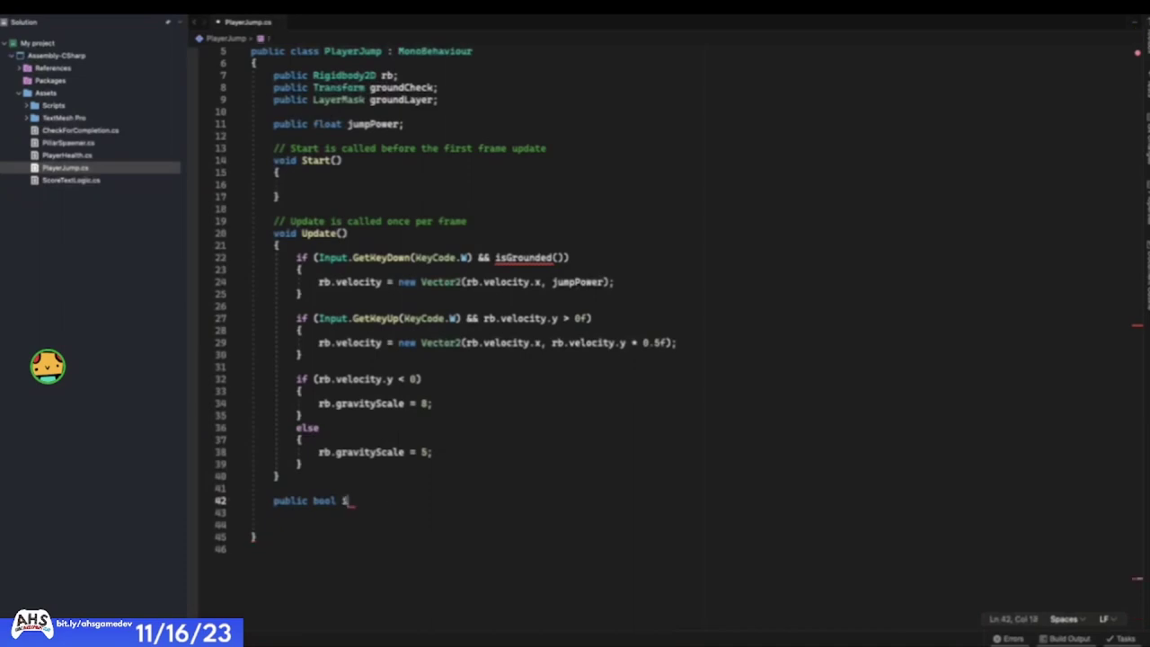
text(sGrounded)
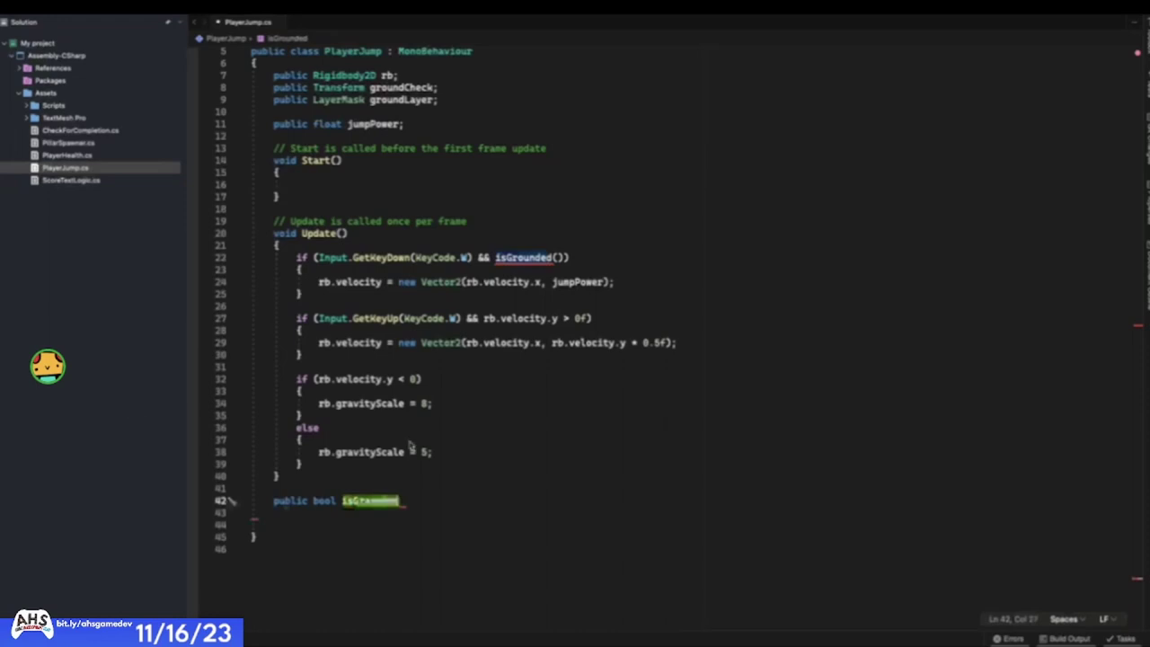
text(())
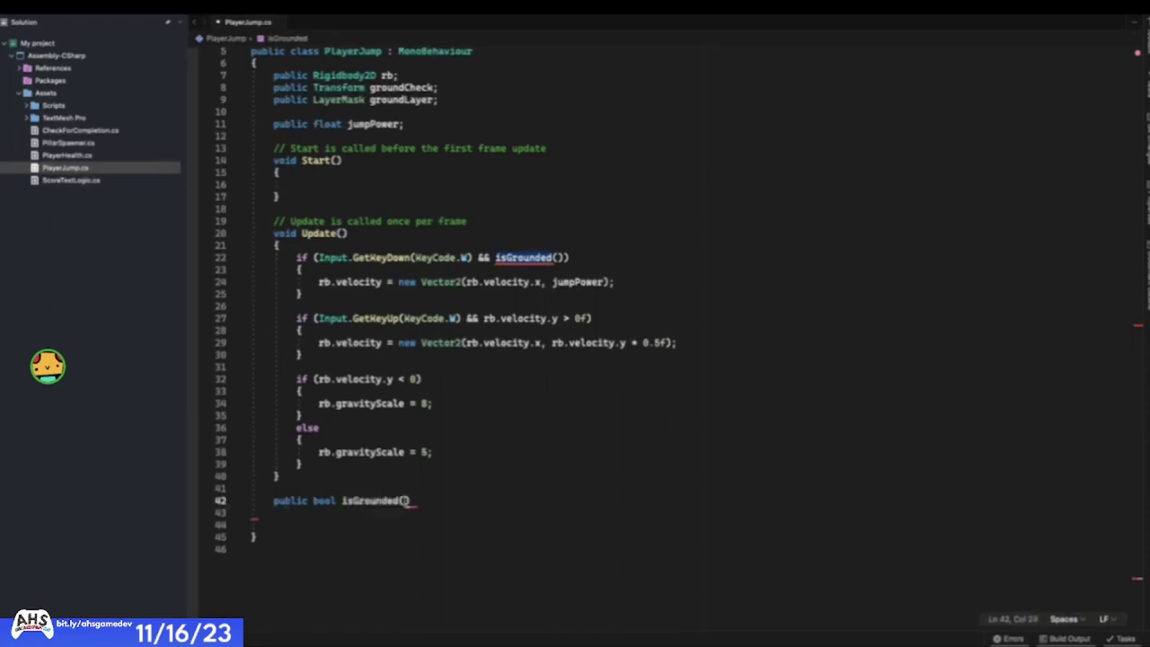
key(Return)
key(BackSpace)
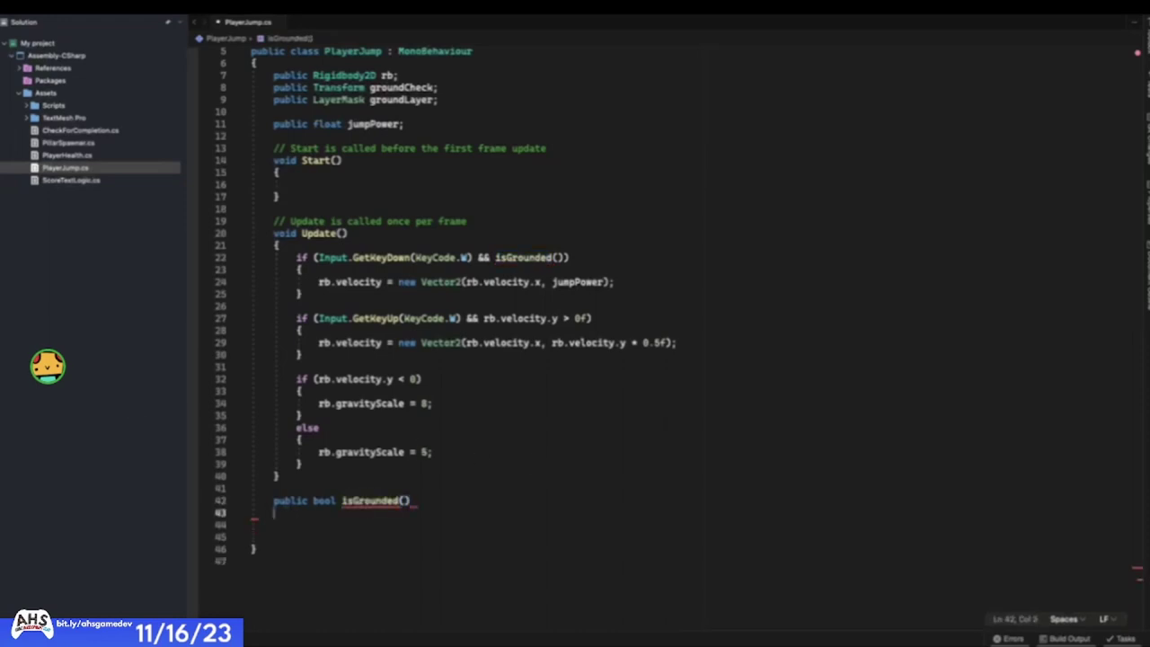
text({)
key(Return)
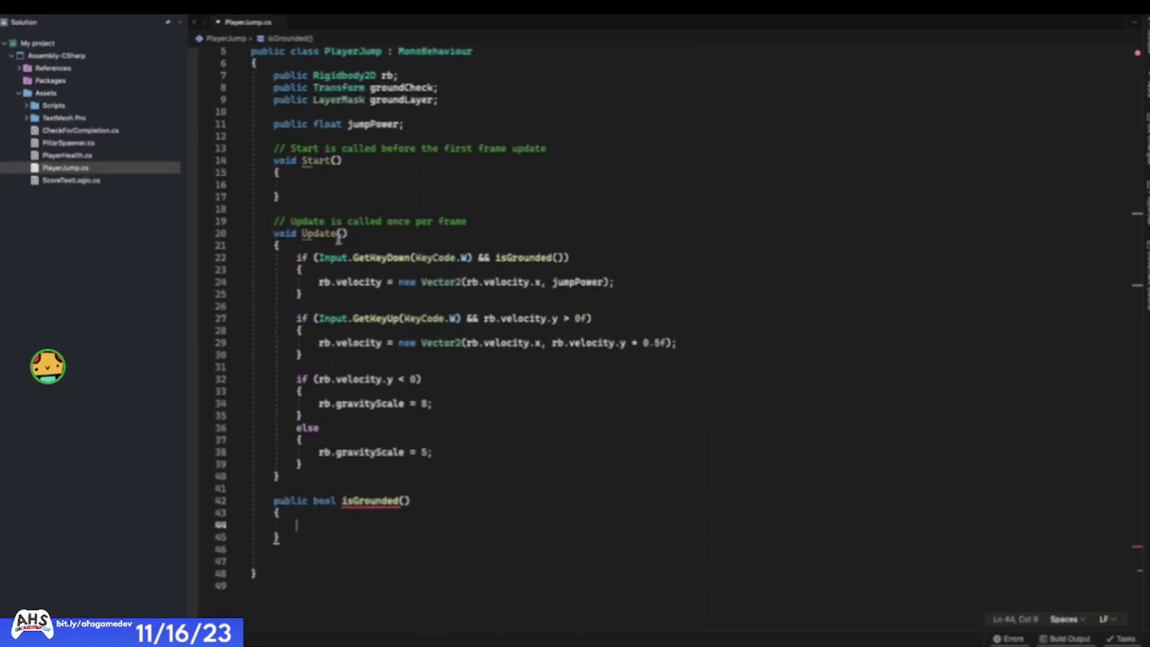
- Compare the return types declared for the Start, Update and isGrounded methods
click(297, 233)
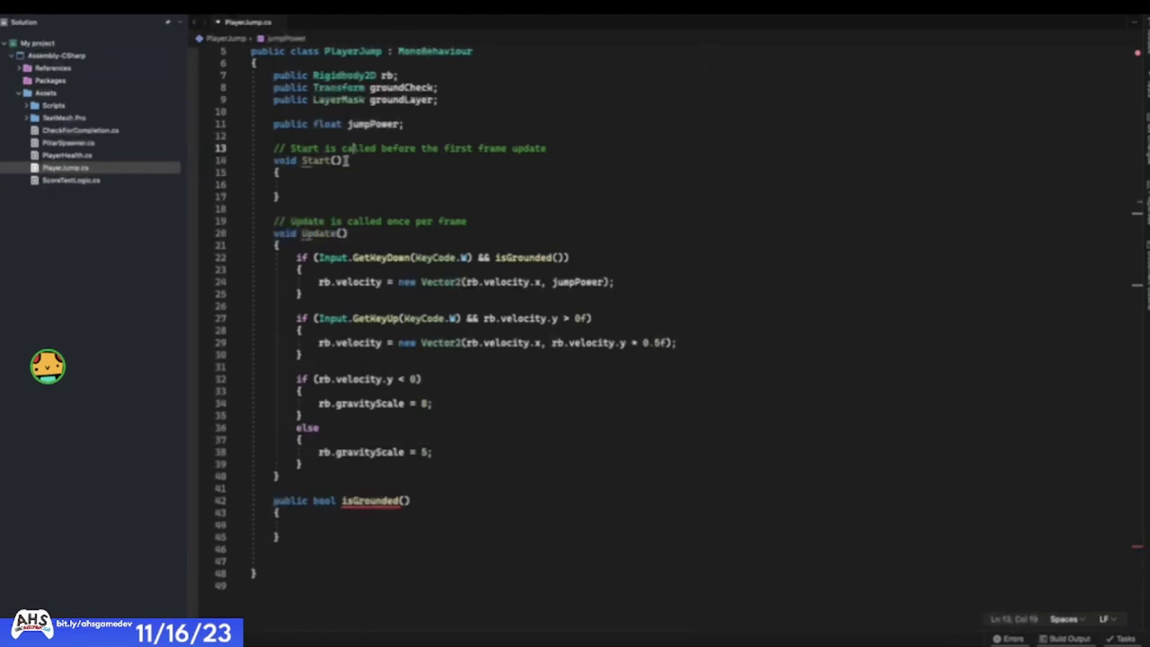
click(296, 160)
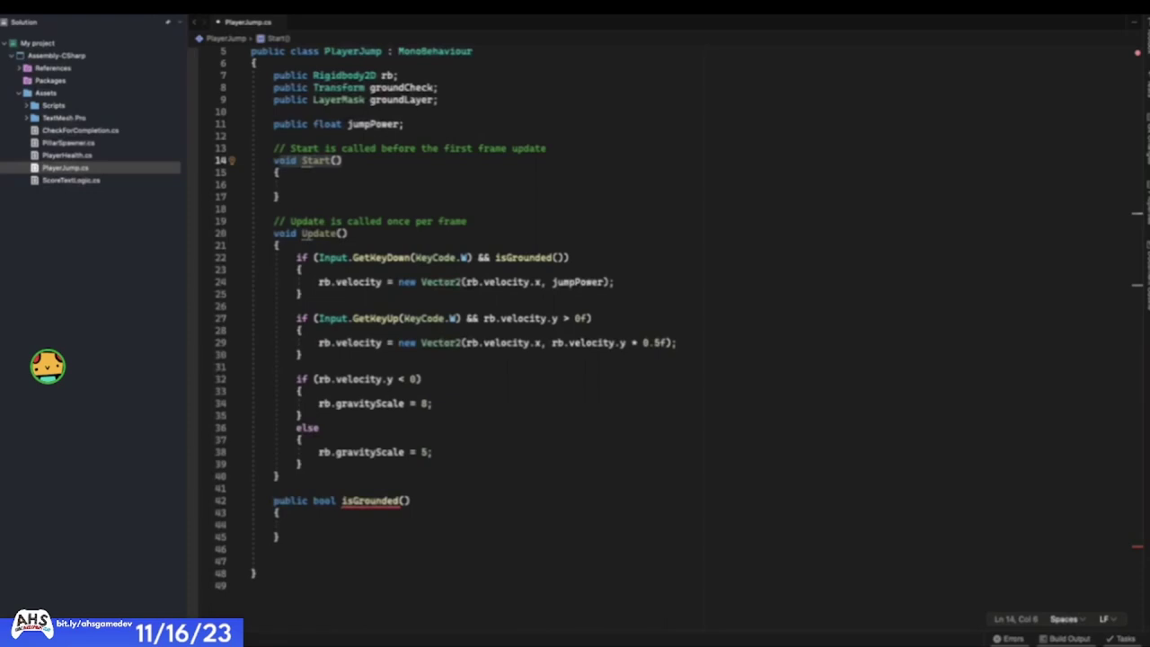
key(shift+End)
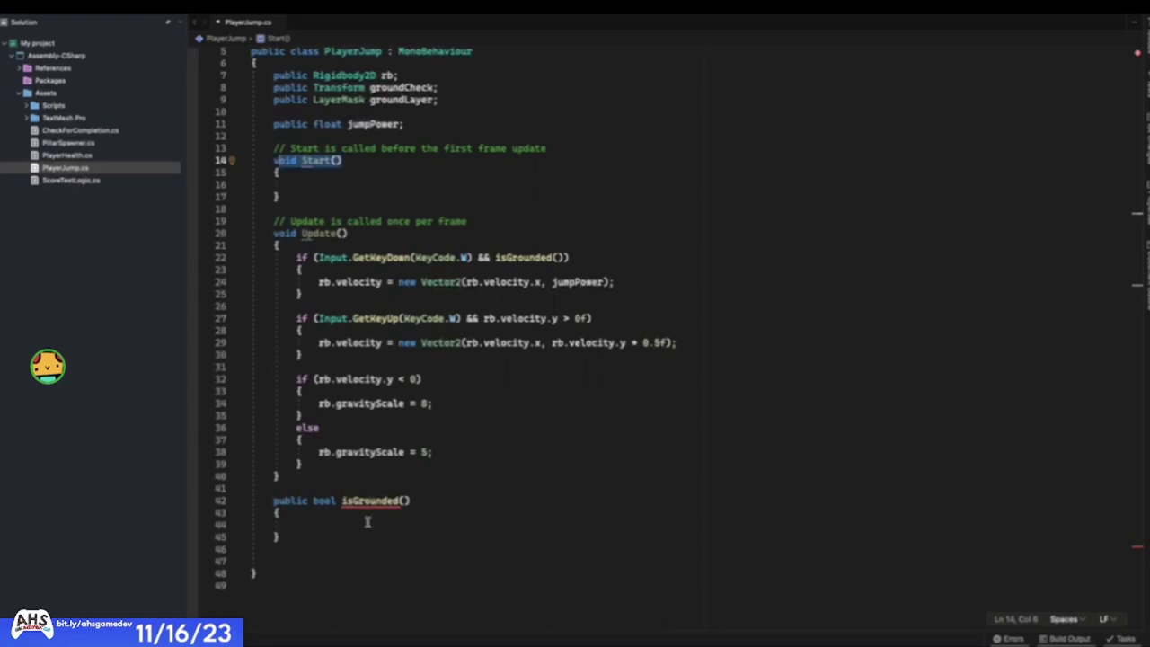
click(398, 526)
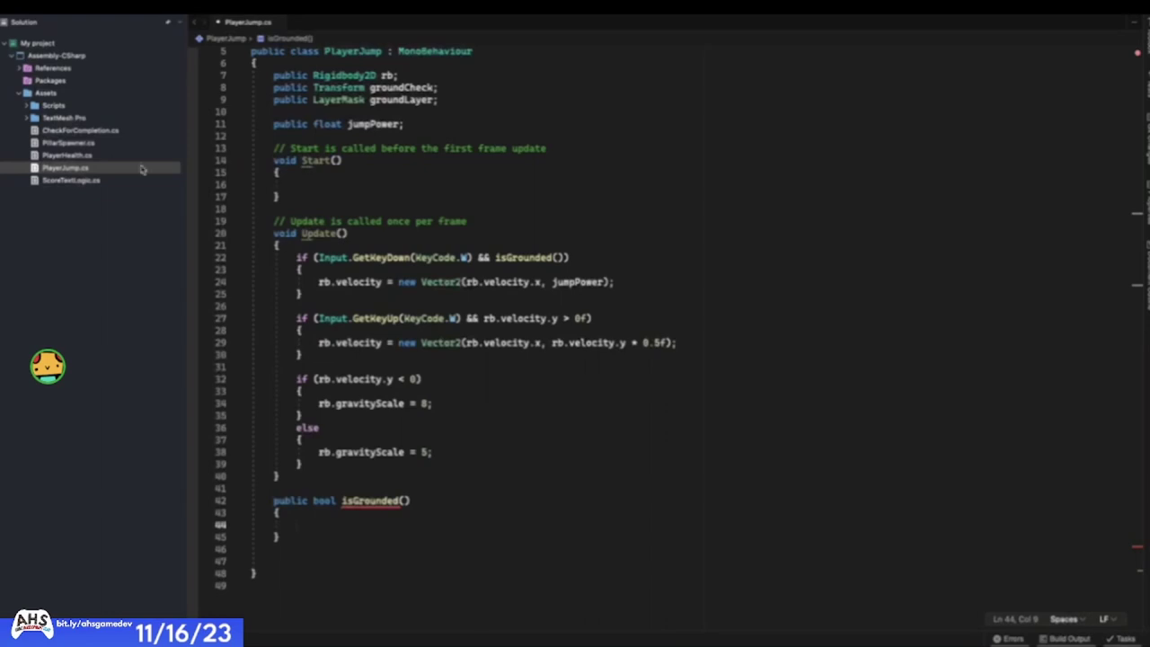
click(286, 233)
click(319, 500)
double_click(321, 500)
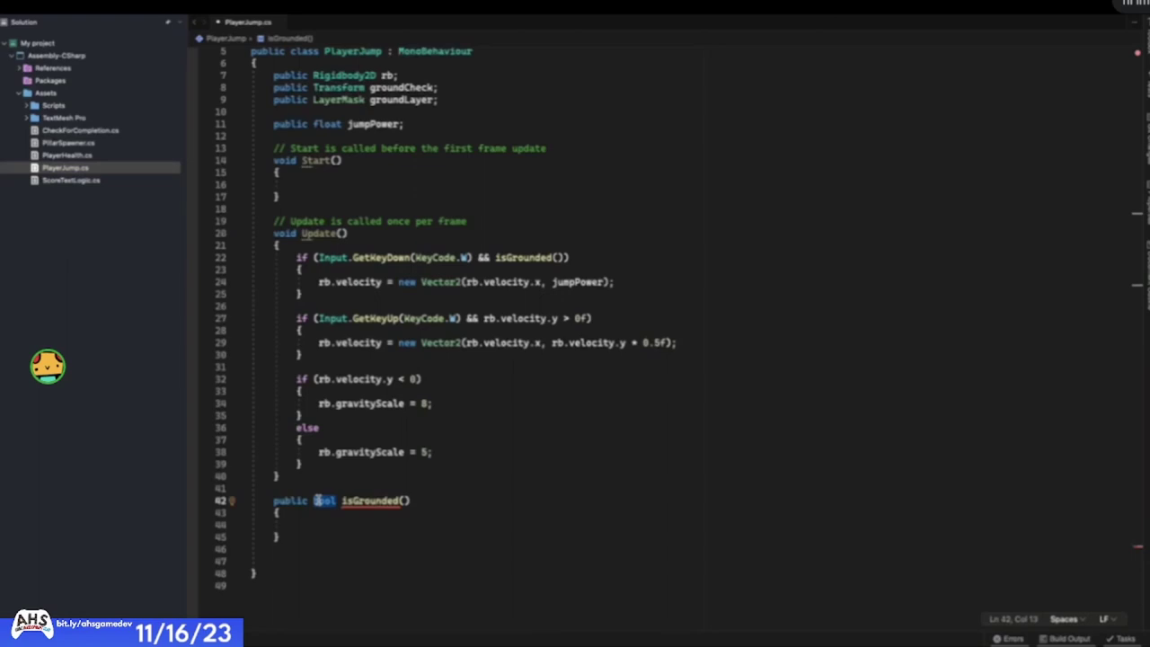
- Begin a return statement inside the isGrounded method body
click(342, 525)
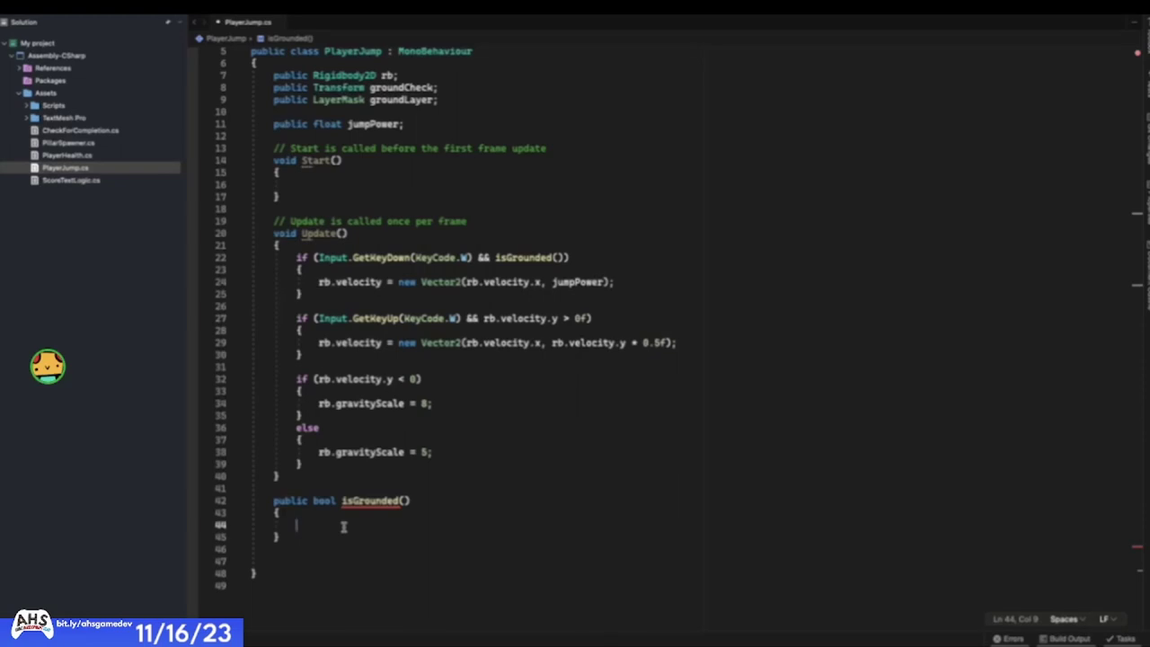
text(re)
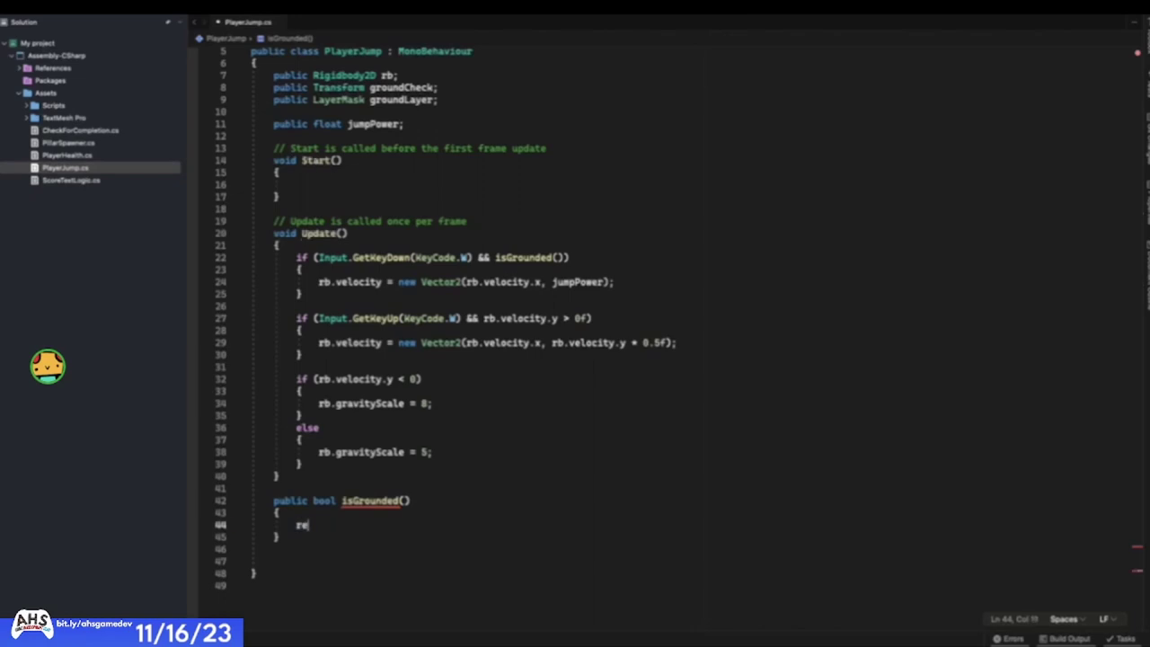
text(turn)
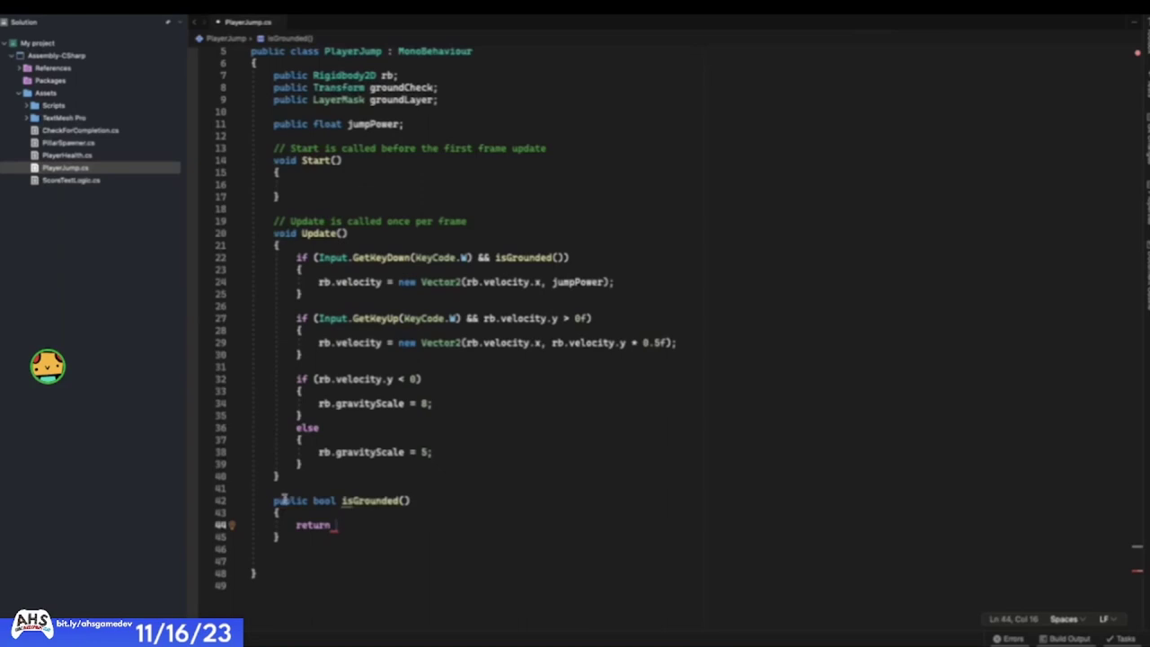
- Examine how the isGrounded() call in Update's jump condition relates to the isGrounded method definition
drag(275, 501, 397, 501)
click(395, 501)
click(550, 257)
key(Right)
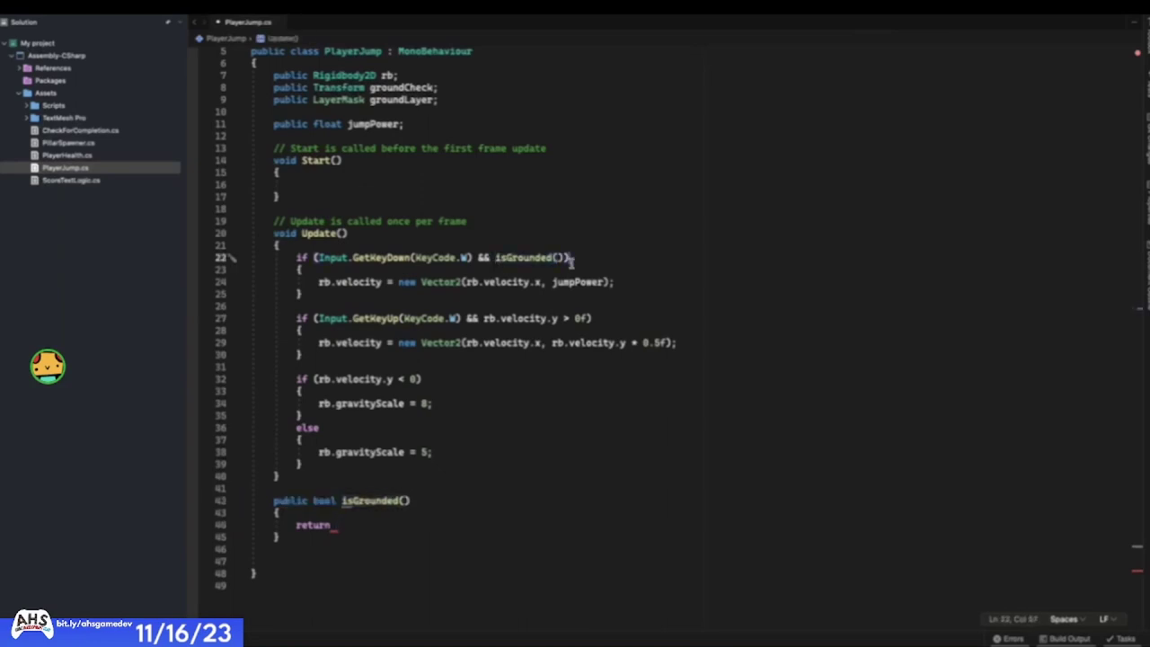
click(342, 501)
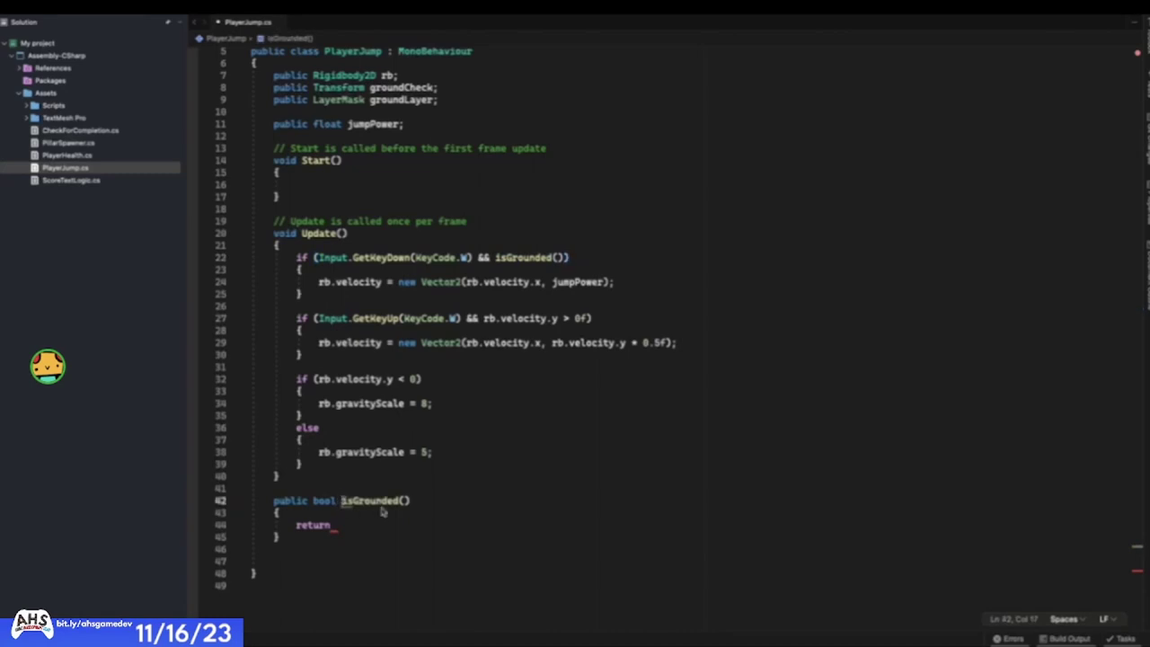
drag(297, 543, 239, 499)
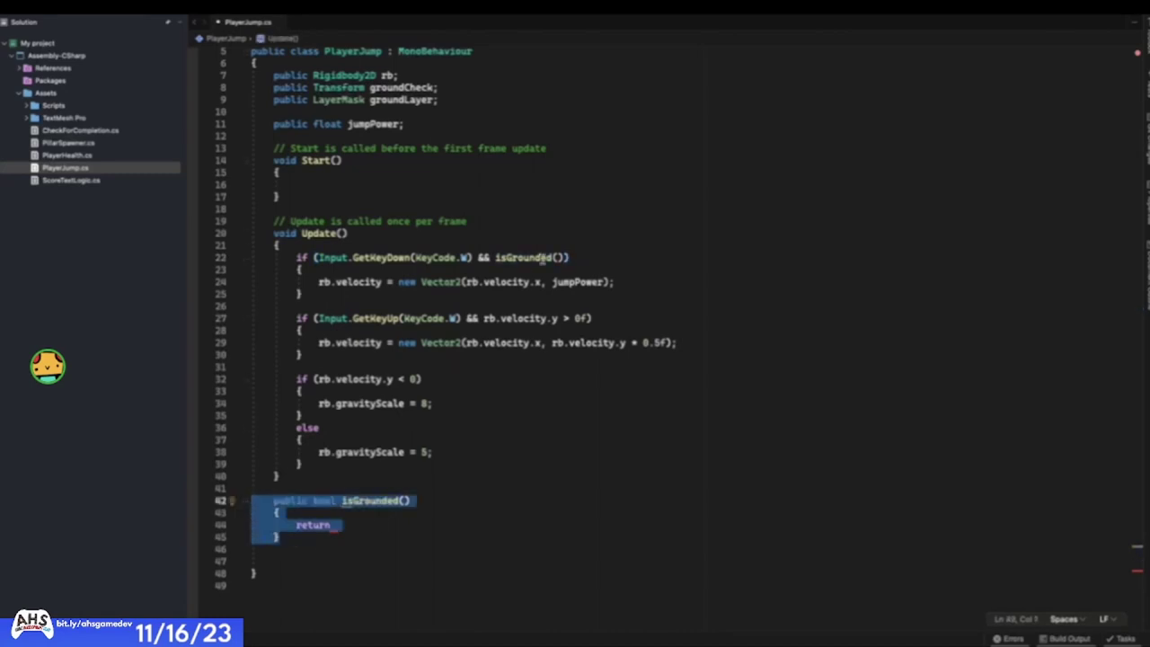
click(523, 258)
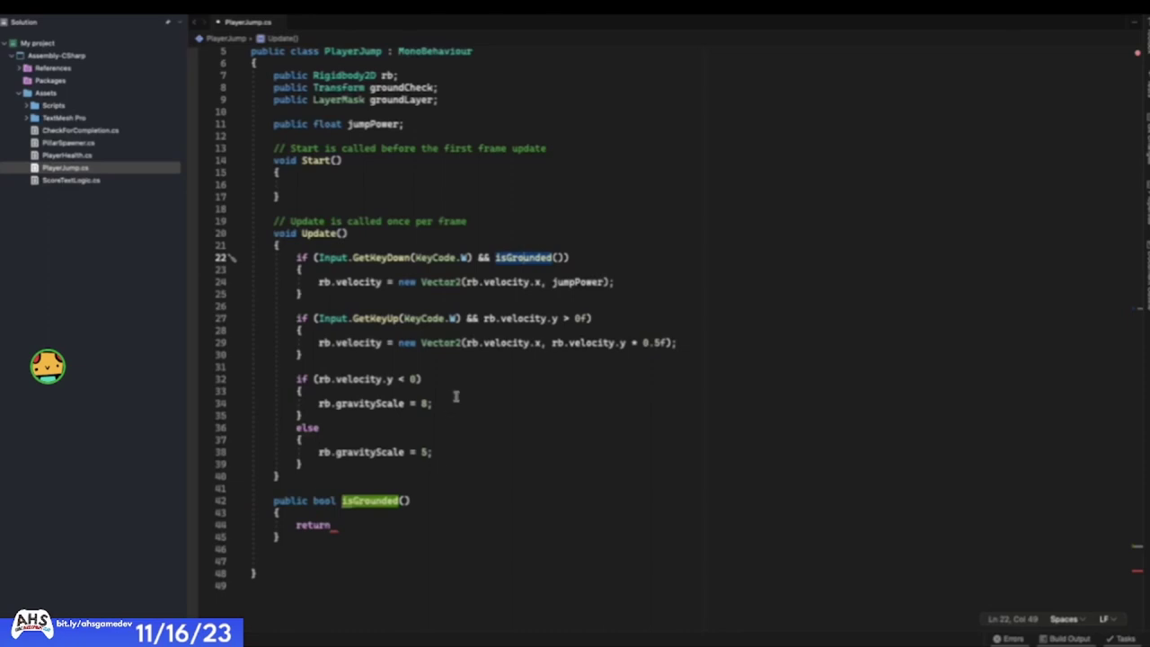
click(355, 514)
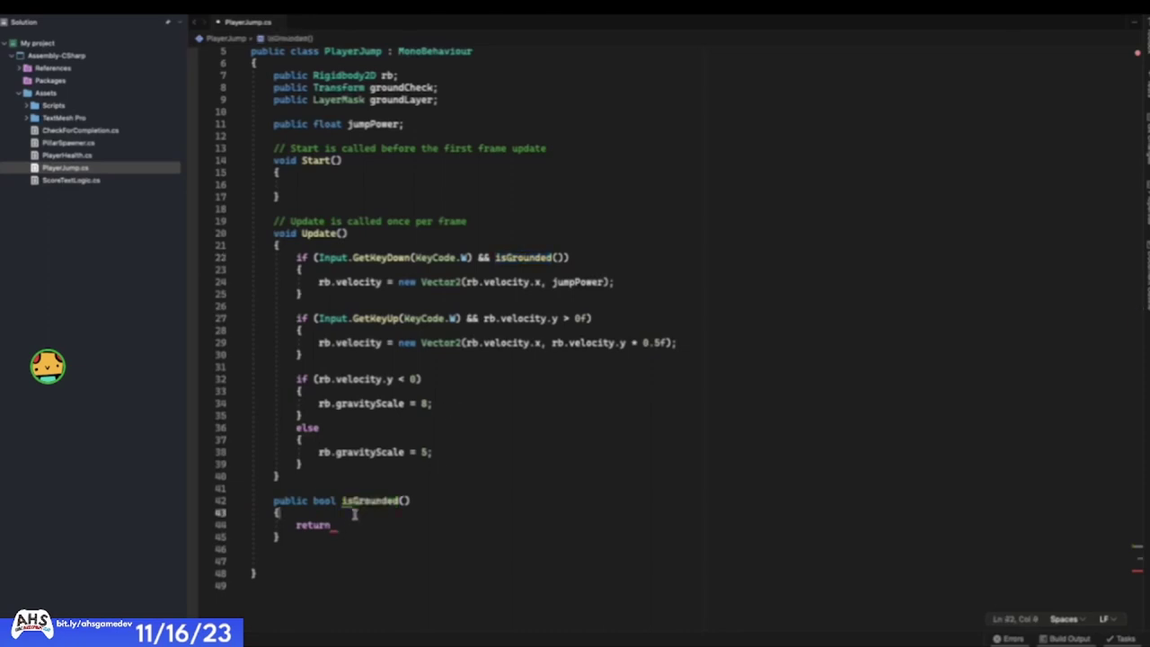
click(362, 526)
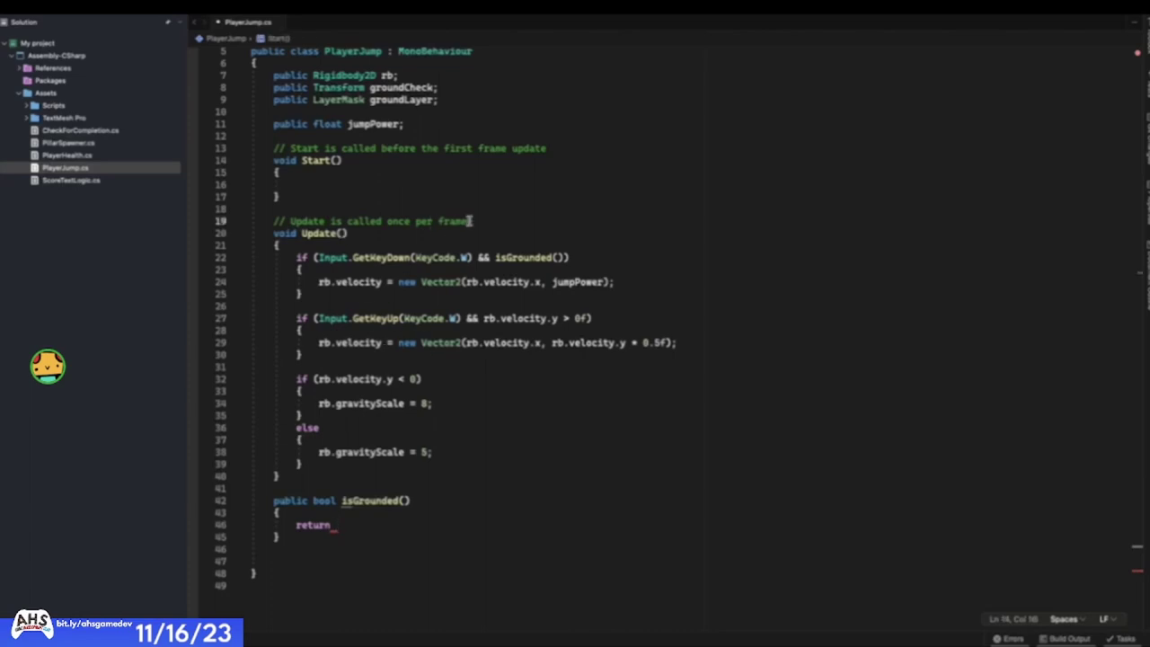
drag(467, 222, 359, 221)
click(332, 257)
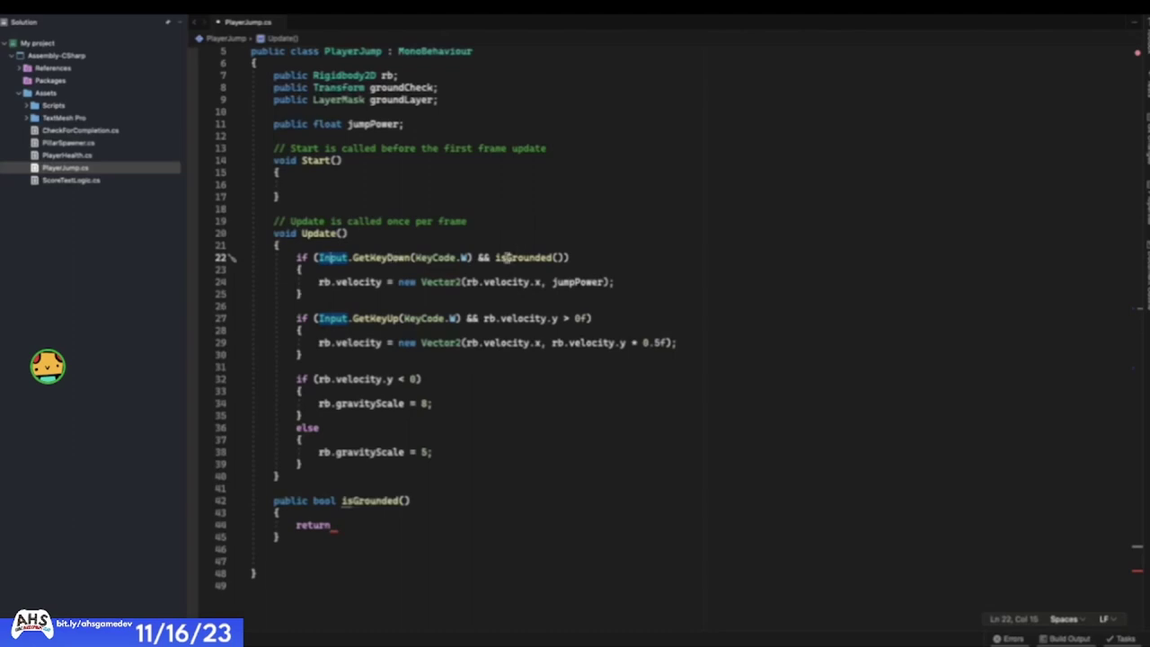
drag(495, 258, 568, 258)
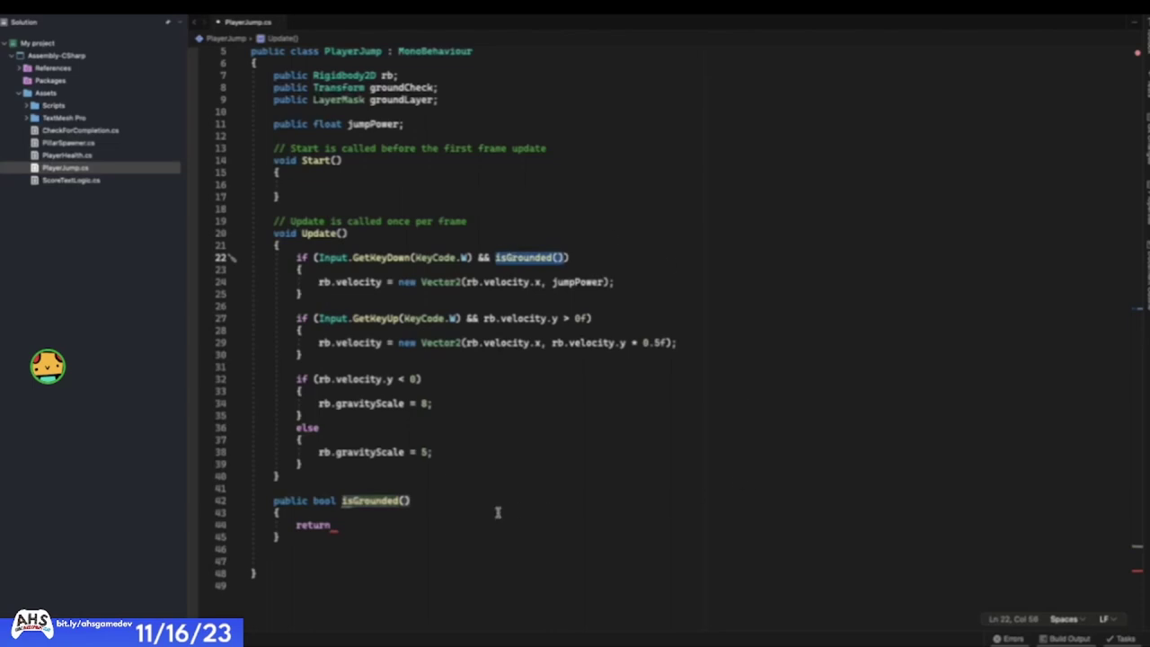
key(Escape)
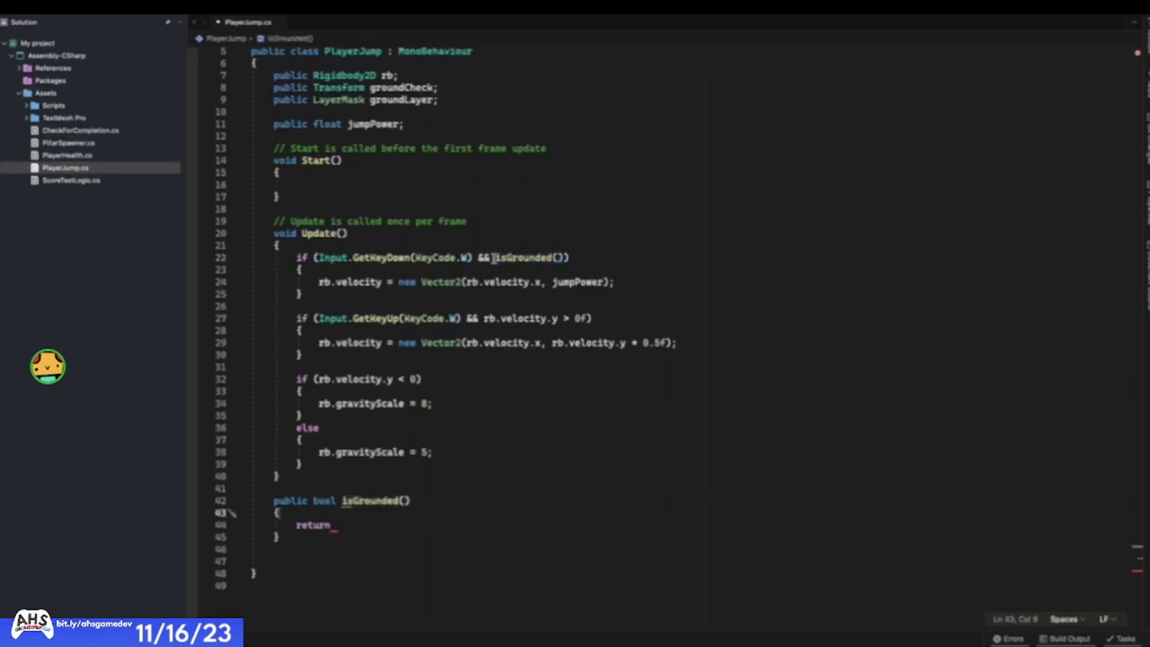
drag(495, 258, 566, 258)
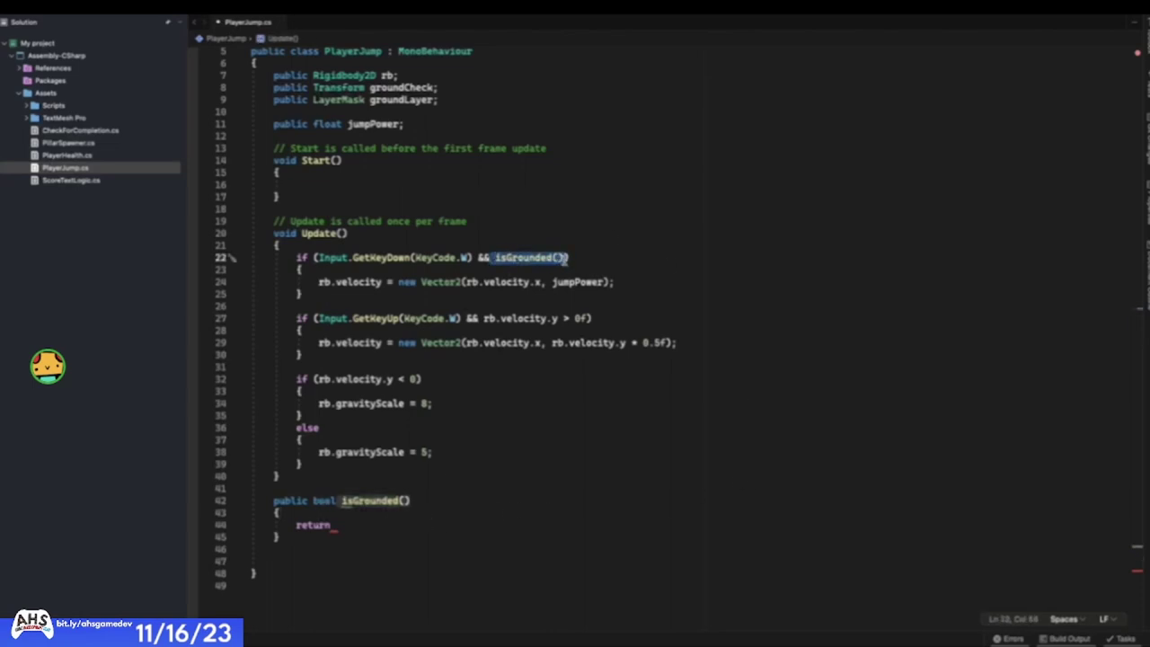
- Make isGrounded return a Physics2D.OverlapArea call with groundCheck.position as its first argument
click(377, 521)
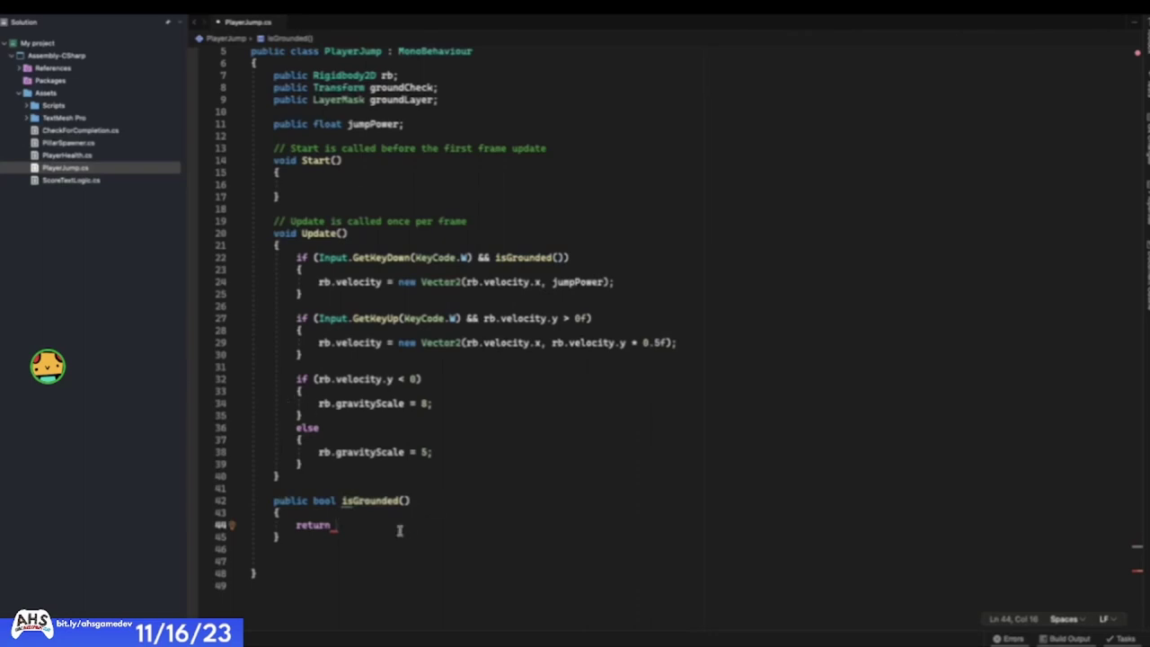
text(Physics2D.)
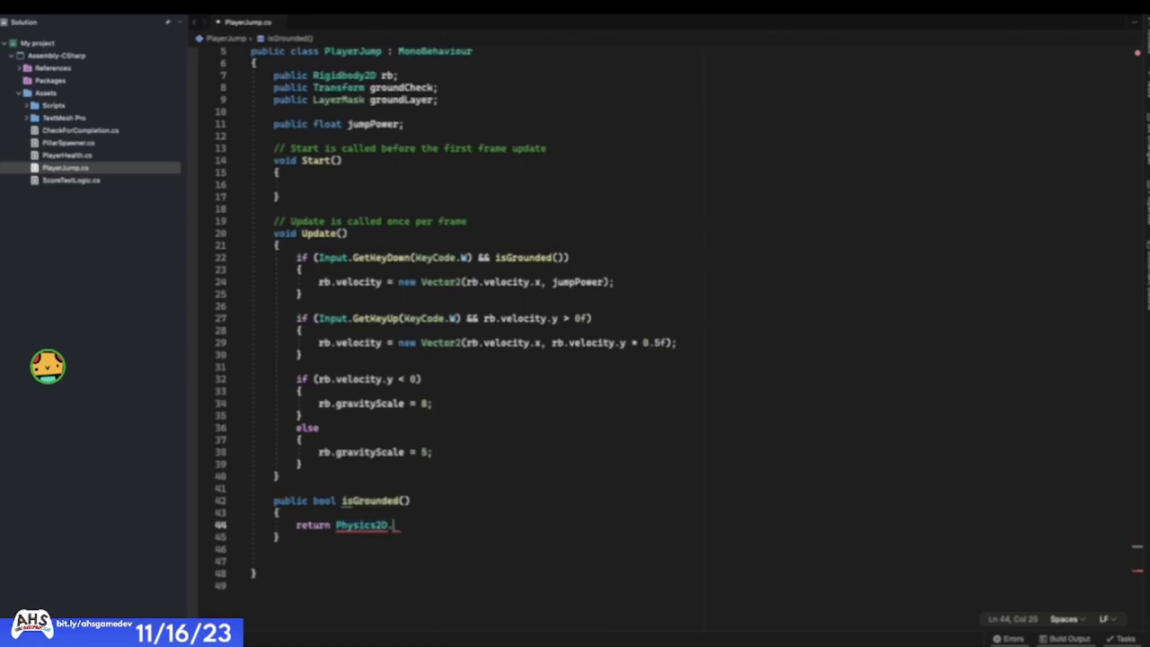
text(OverlapArea())
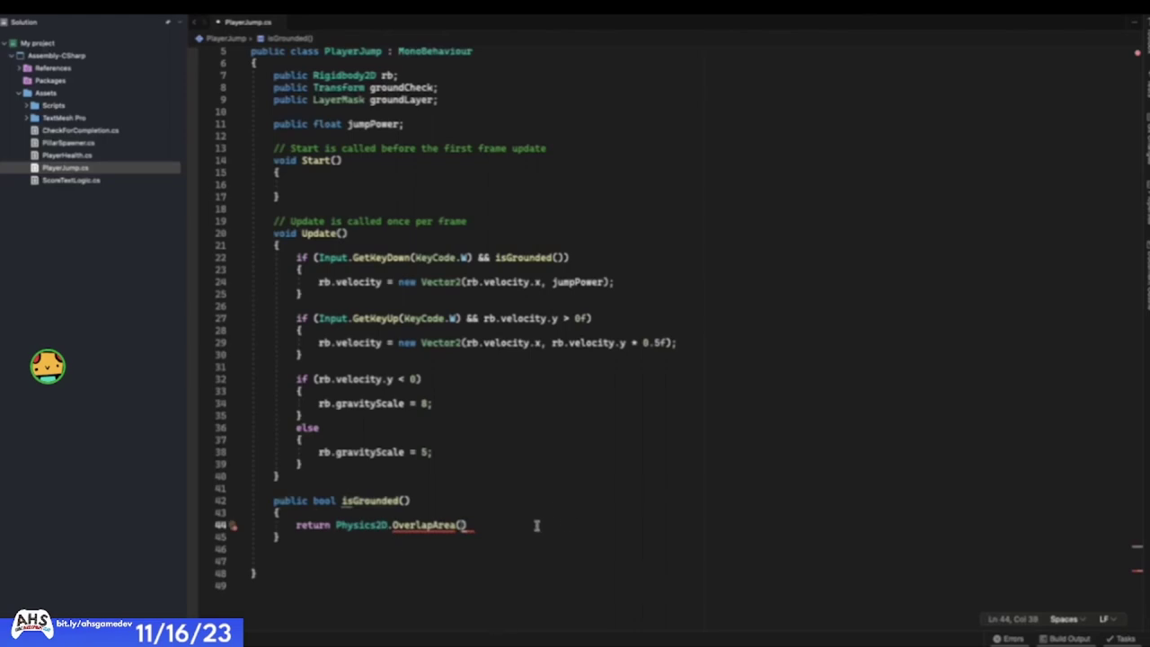
text(groun)
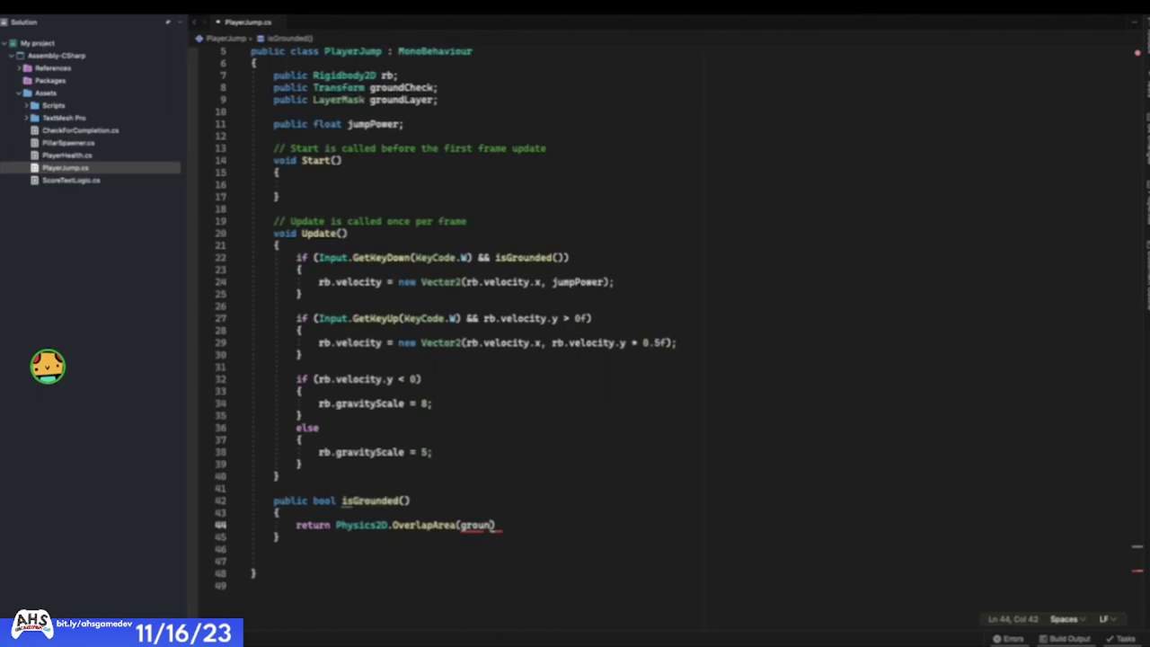
text(dCheck.pos)
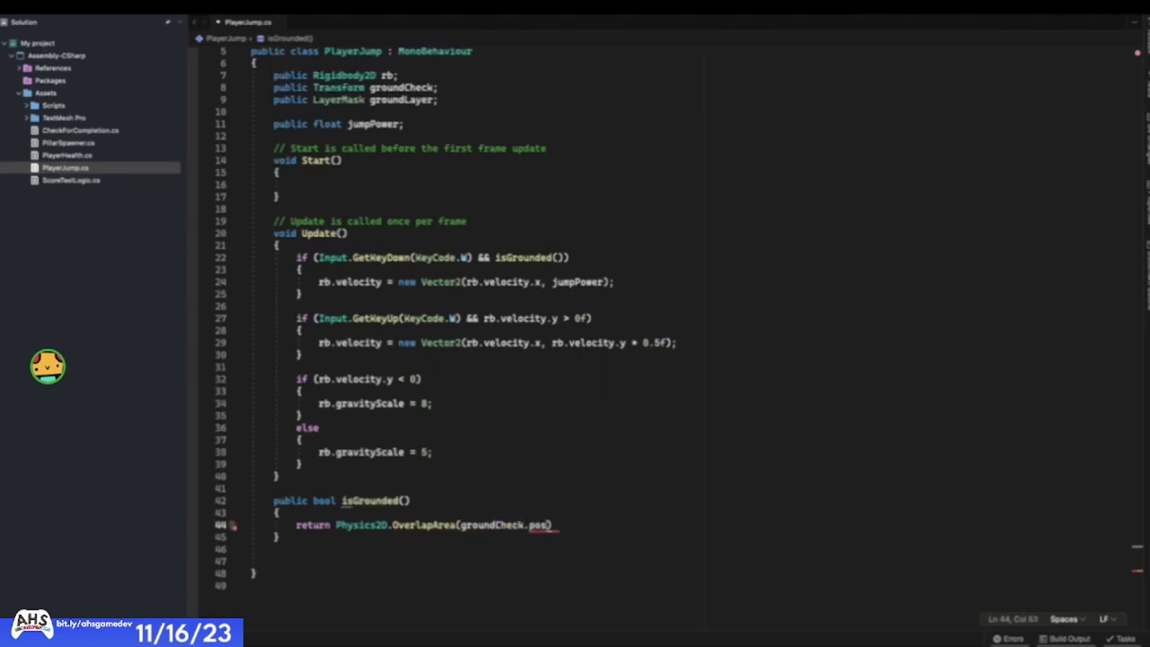
text(ition, )
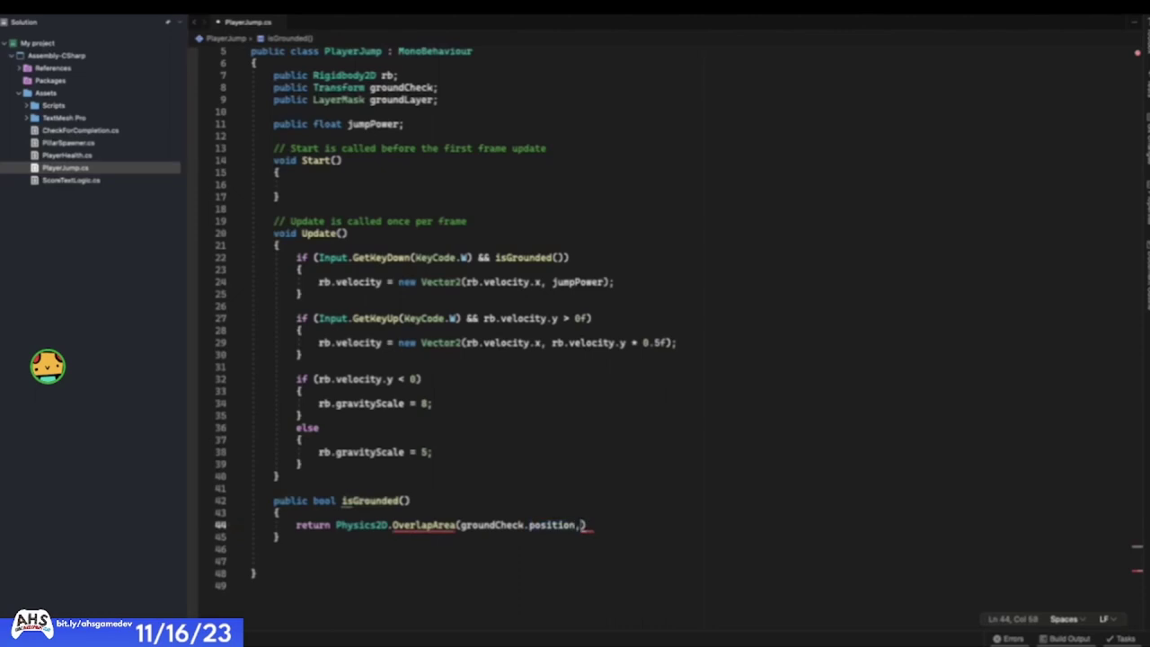
- Add 0.2f as the second argument of the OverlapArea call in isGrounded
text(0,2)
key(BackSpace)
key(BackSpace)
text(.f)
click(539, 539)
key(Up)
key(Up)
key(Up)
click(508, 524)
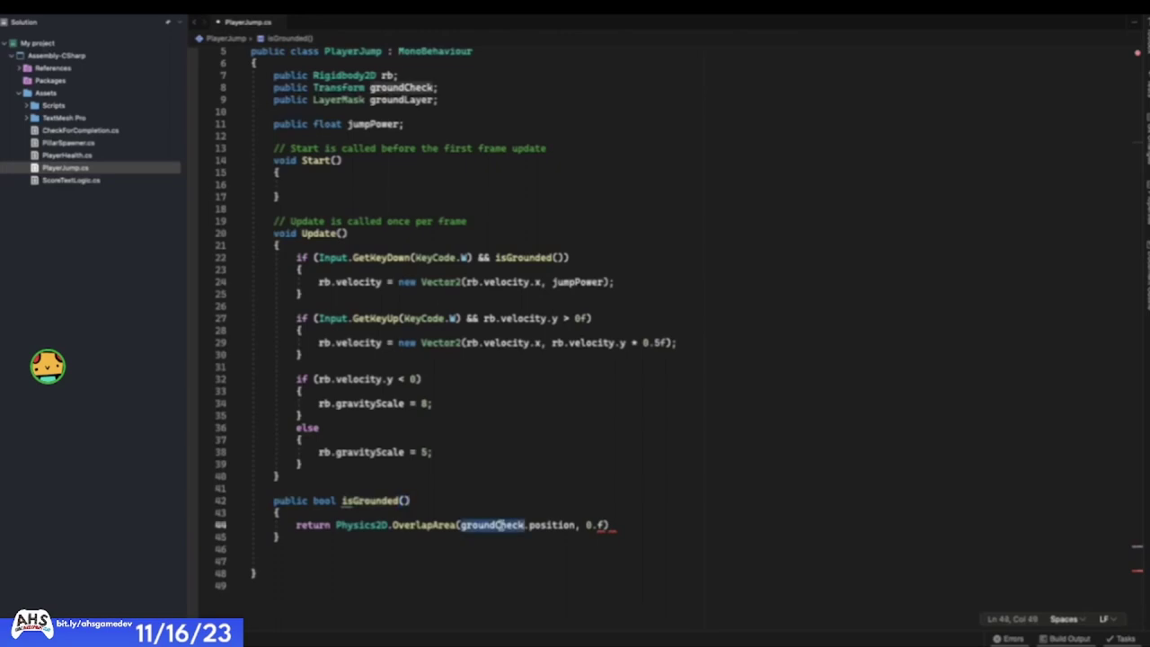
scroll(509, 524, up, 1)
drag(380, 127, 371, 140)
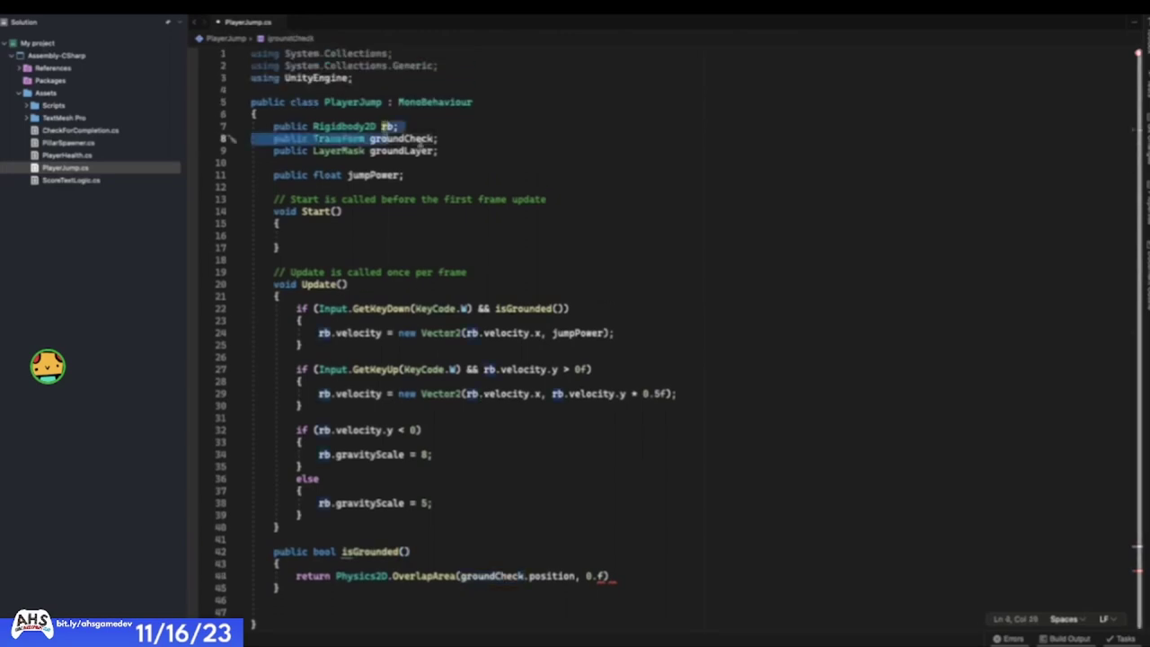
click(440, 141)
scroll(512, 360, down, 4)
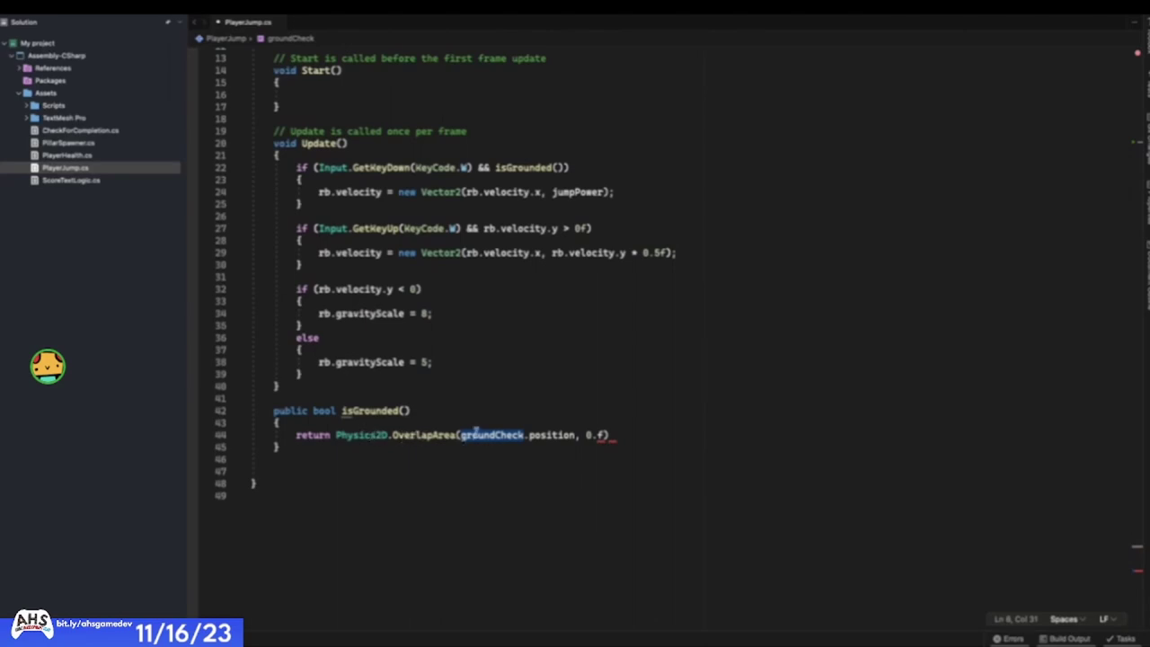
drag(485, 435, 580, 435)
click(600, 435)
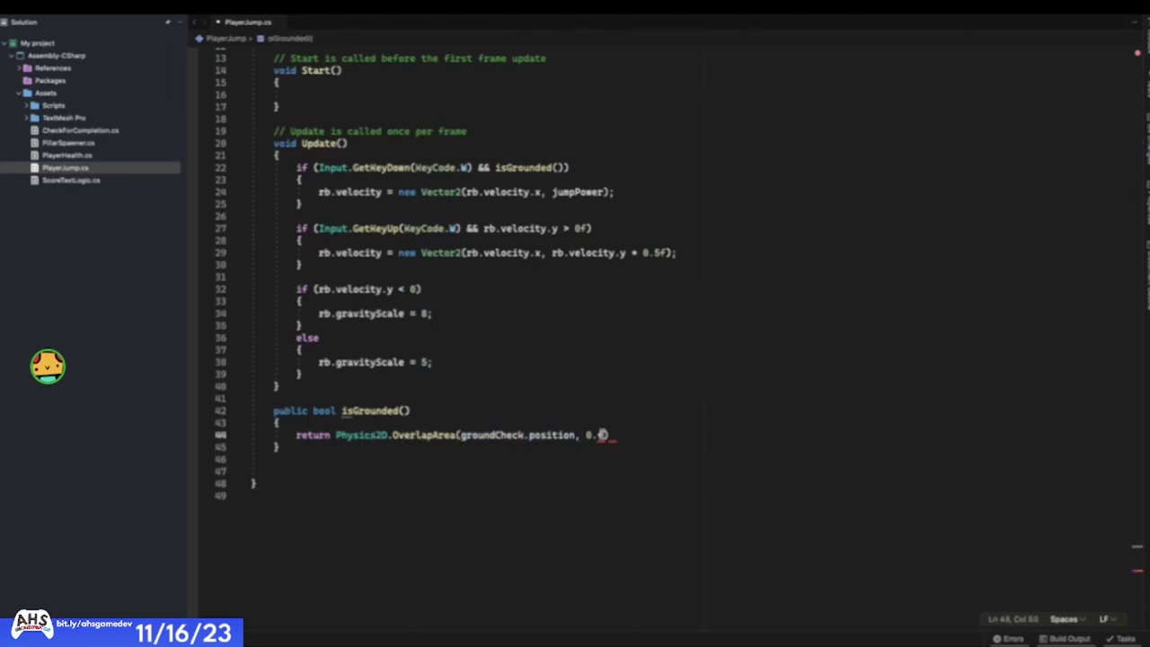
text(2)
- Add groundLayer as the third argument of the OverlapArea call and end the return statement with a semicolon
text(, )
text(groundCheck)
key(BackSpace)
key(BackSpace)
key(BackSpace)
key(BackSpace)
key(BackSpace)
text(Layer))
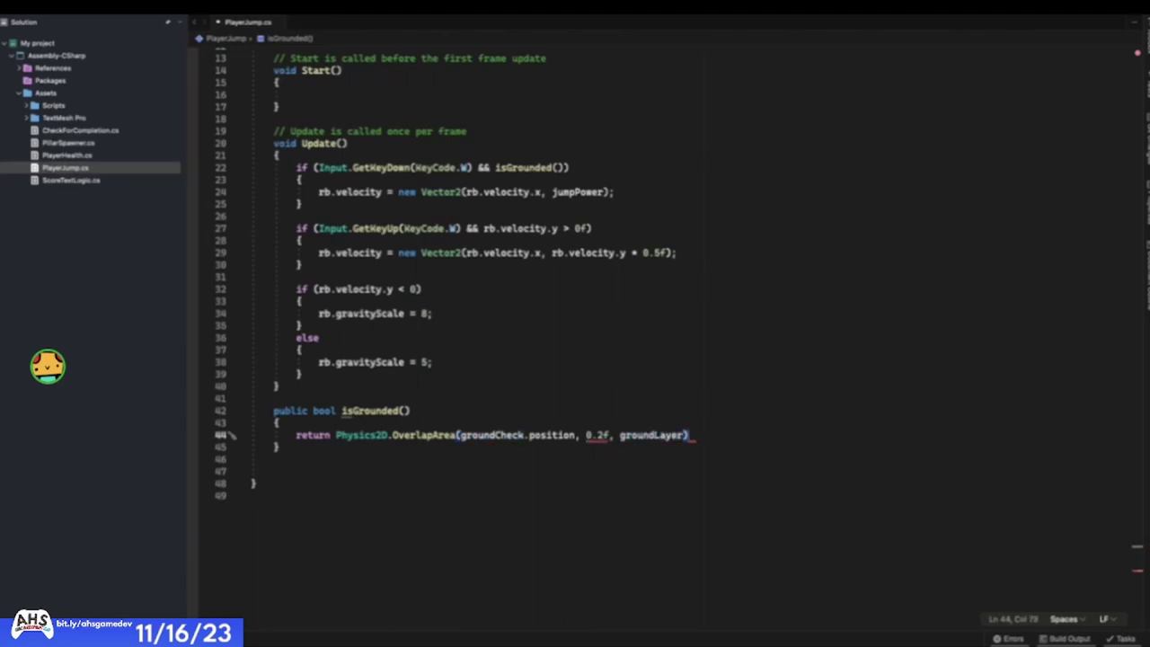
text(;)
- Replace OverlapArea with OverlapCircle in the isGrounded return statement
click(580, 436)
double_click(438, 435)
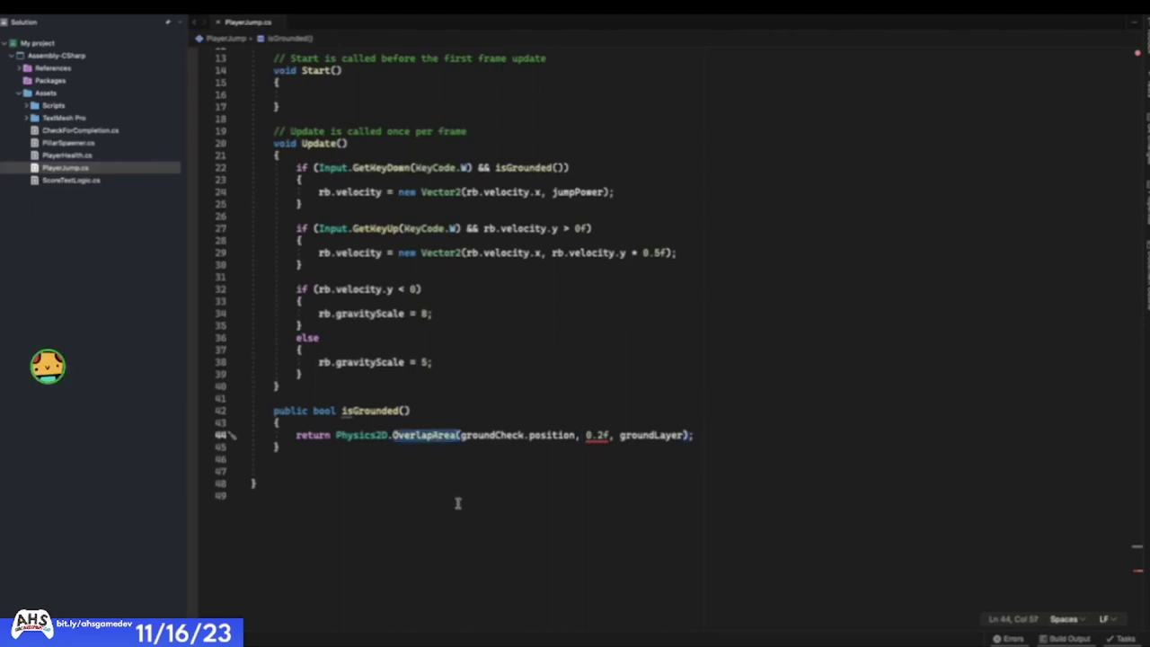
text(OverlapCircle)
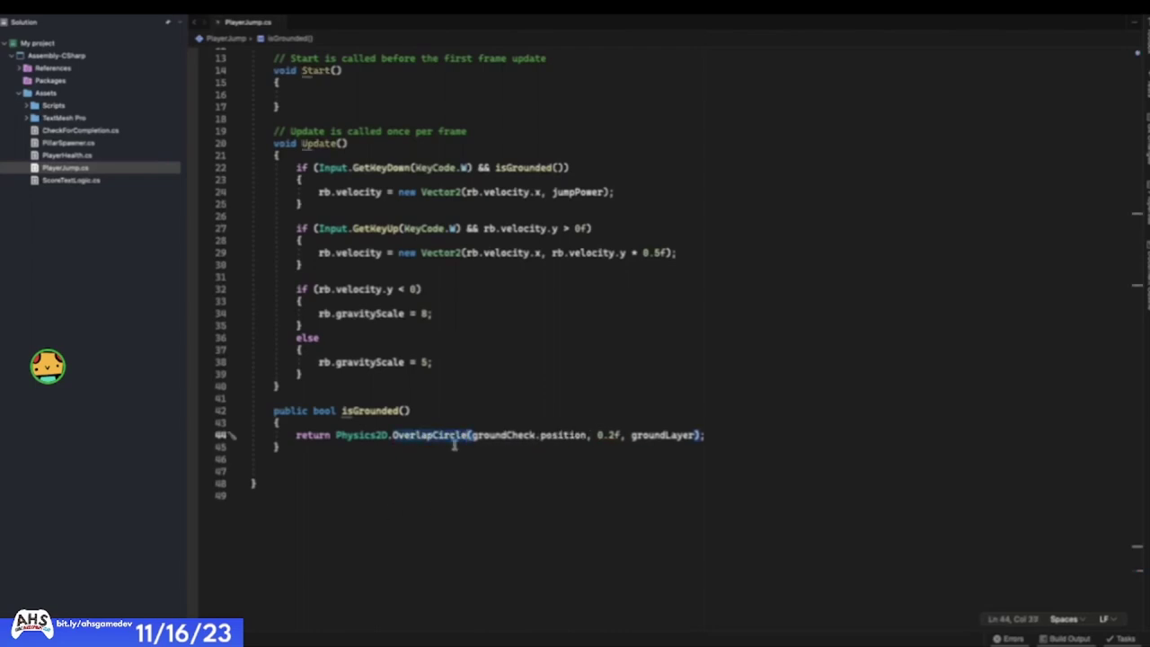
- Examine each part of the OverlapCircle call, including its position, radius and layer arguments, against the declared variables
click(372, 471)
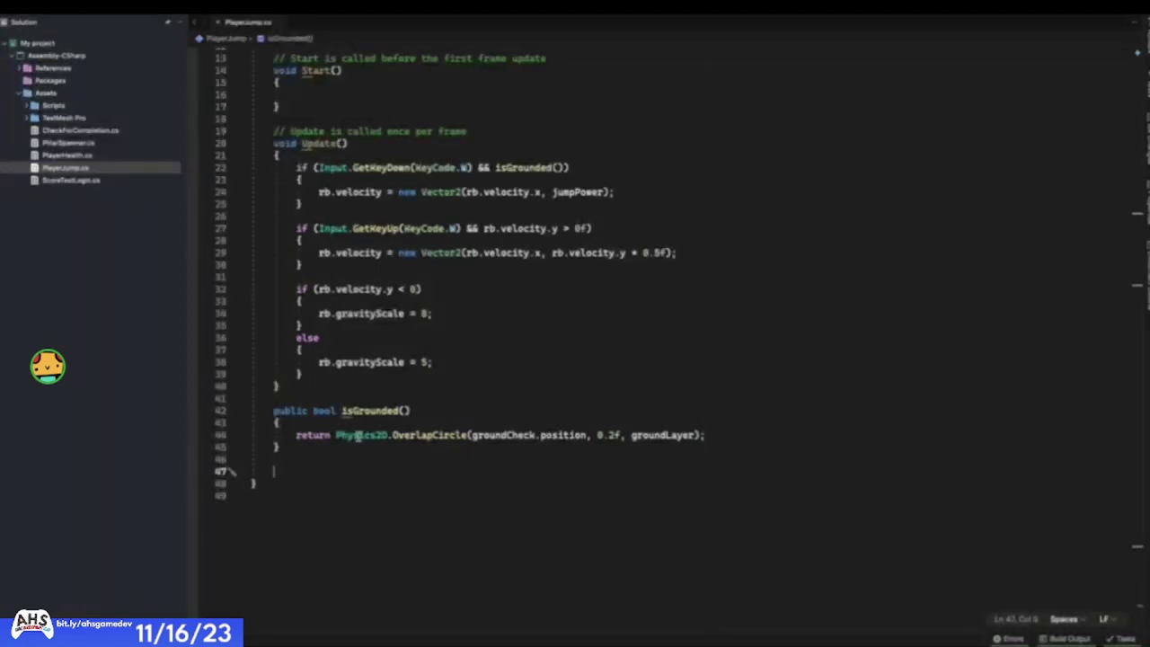
drag(339, 437, 378, 436)
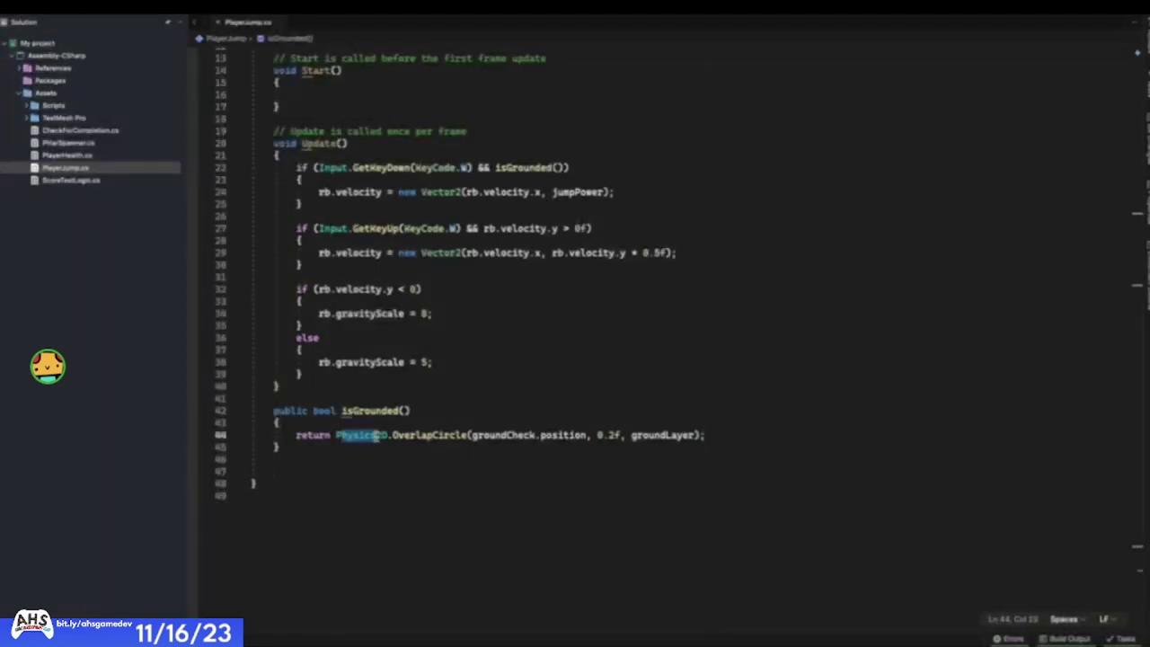
click(418, 435)
double_click(460, 434)
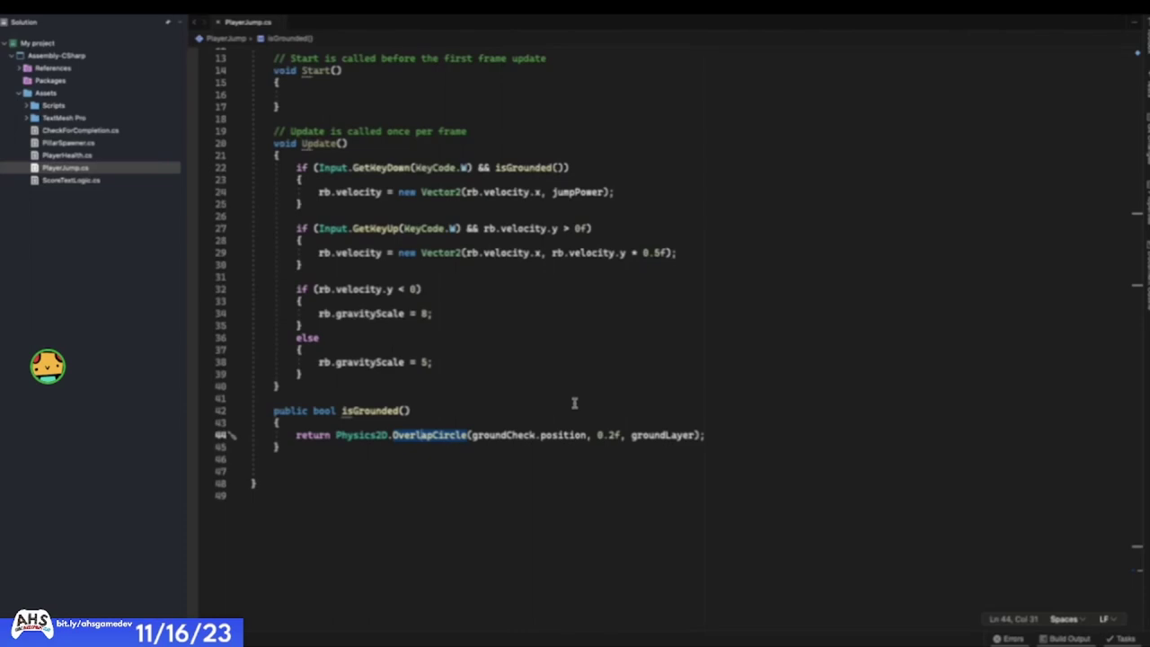
click(536, 434)
click(612, 435)
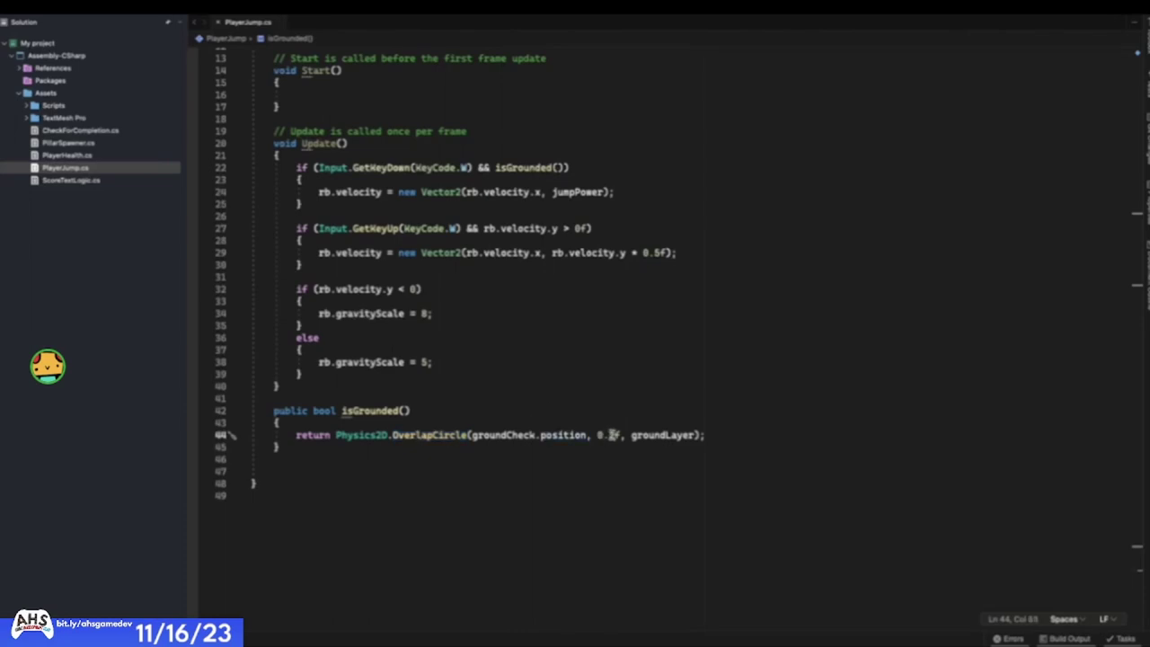
double_click(673, 435)
scroll(673, 435, up, 4)
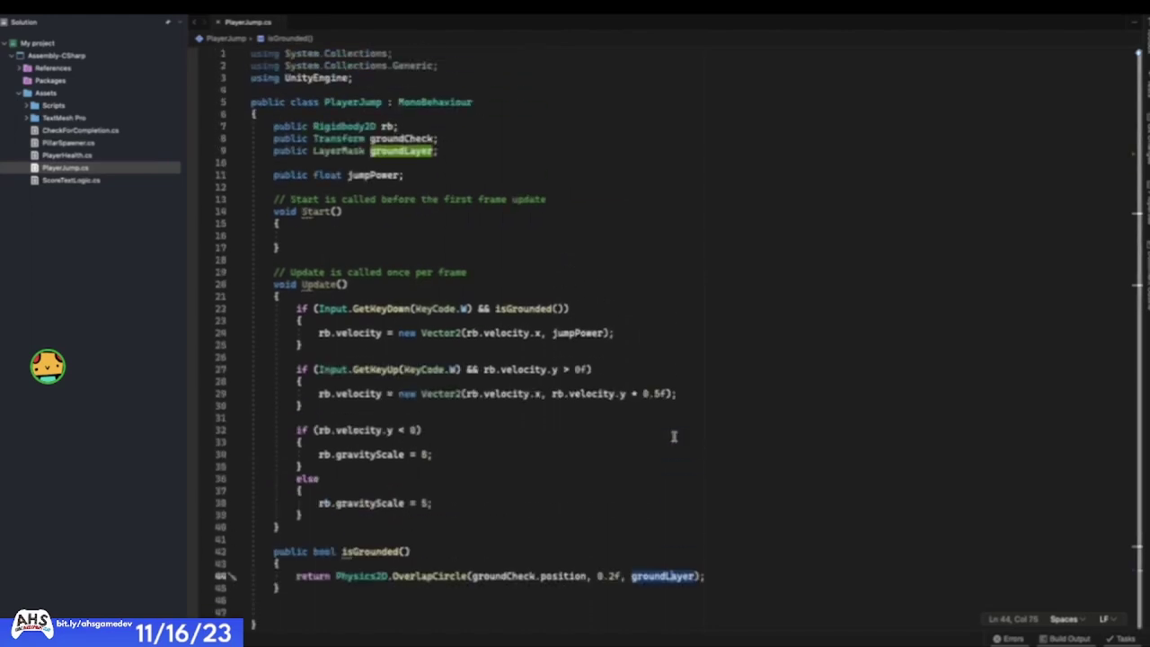
click(771, 349)
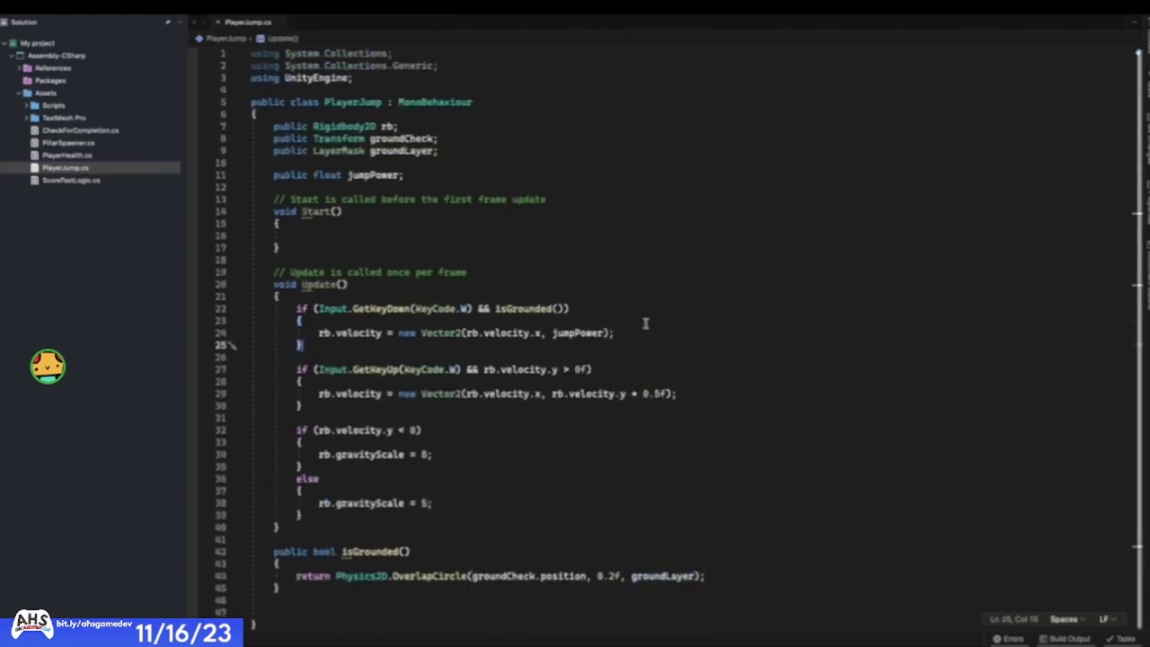
- Switch to the Unity editor and examine the Player's components, its Player Jump fields and its placement in the scene
click(567, 260)
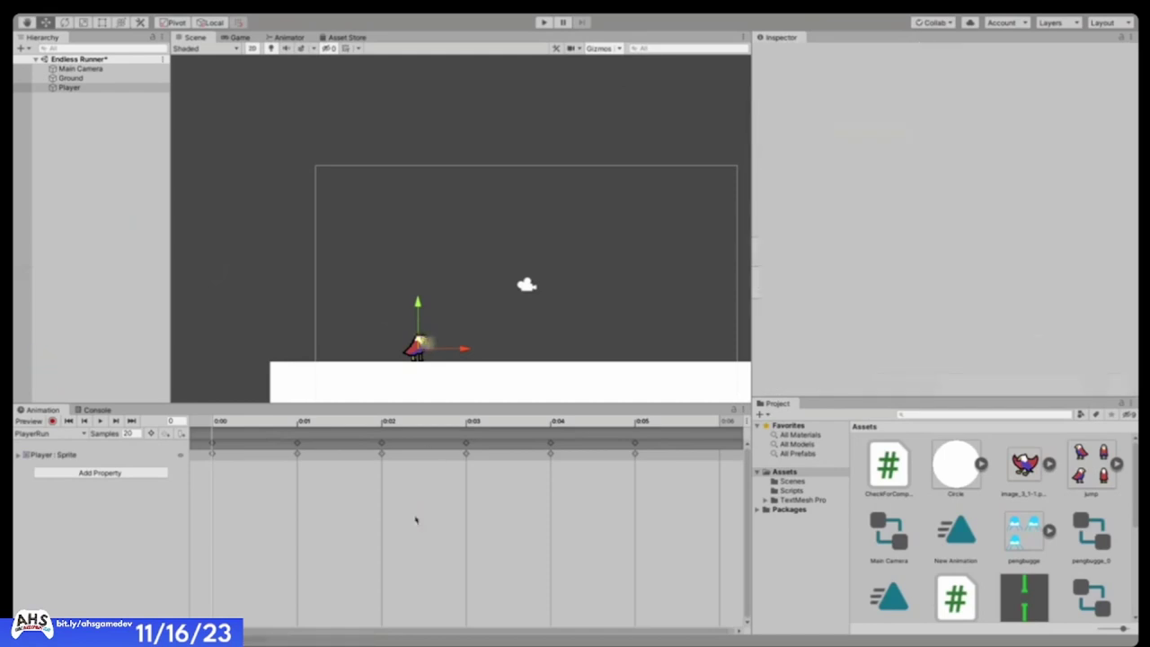
scroll(960, 278, down, 4)
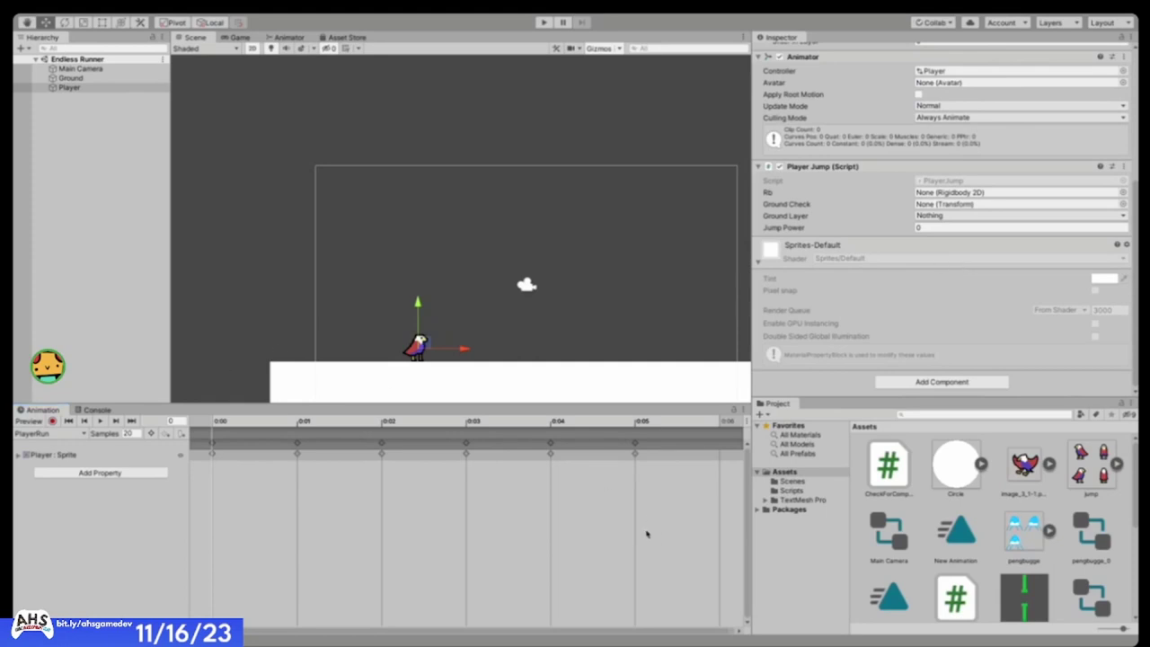
scroll(1030, 285, up, 5)
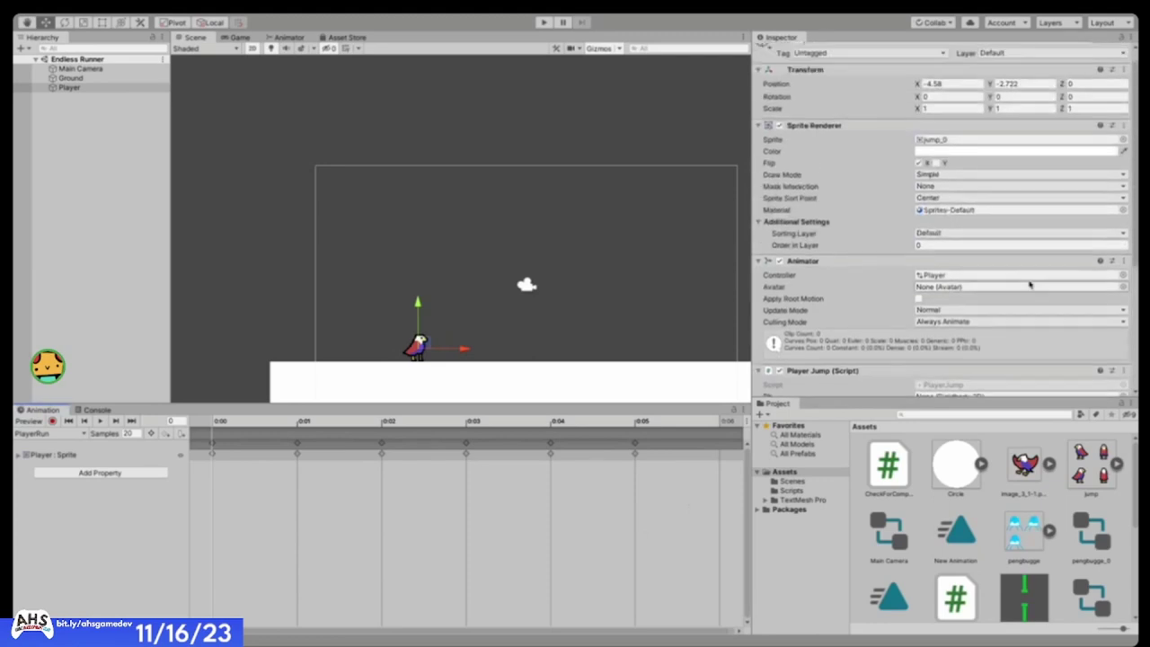
scroll(1030, 285, down, 5)
scroll(580, 240, down, 1)
scroll(579, 240, down, 1)
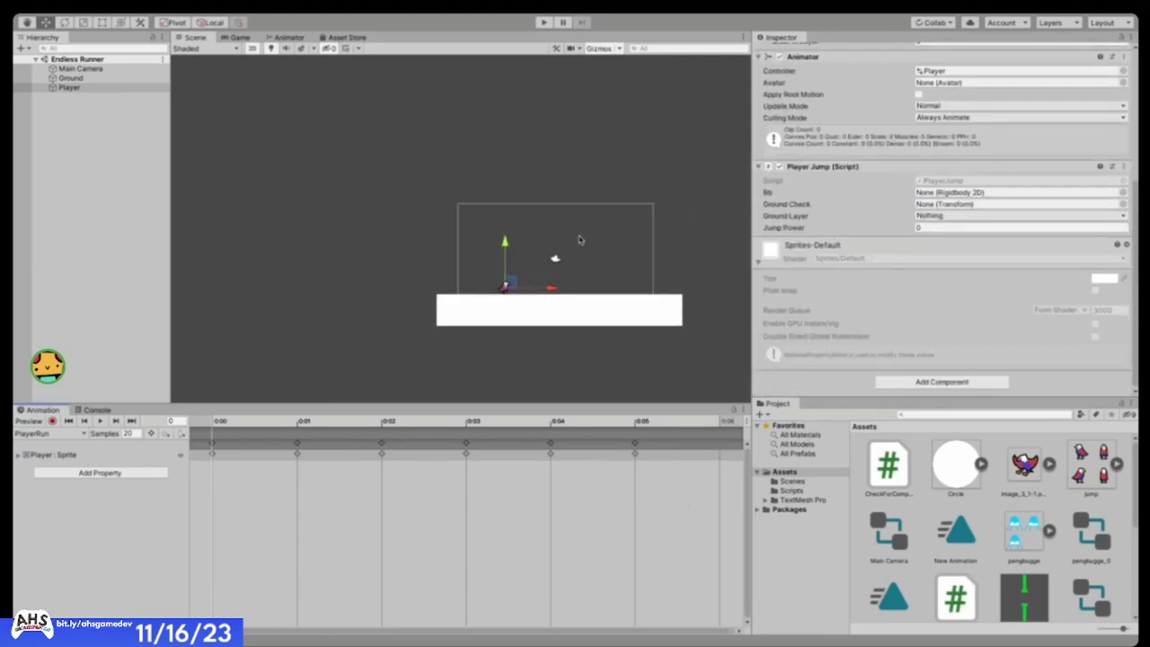
scroll(580, 240, up, 3)
scroll(602, 306, down, 1)
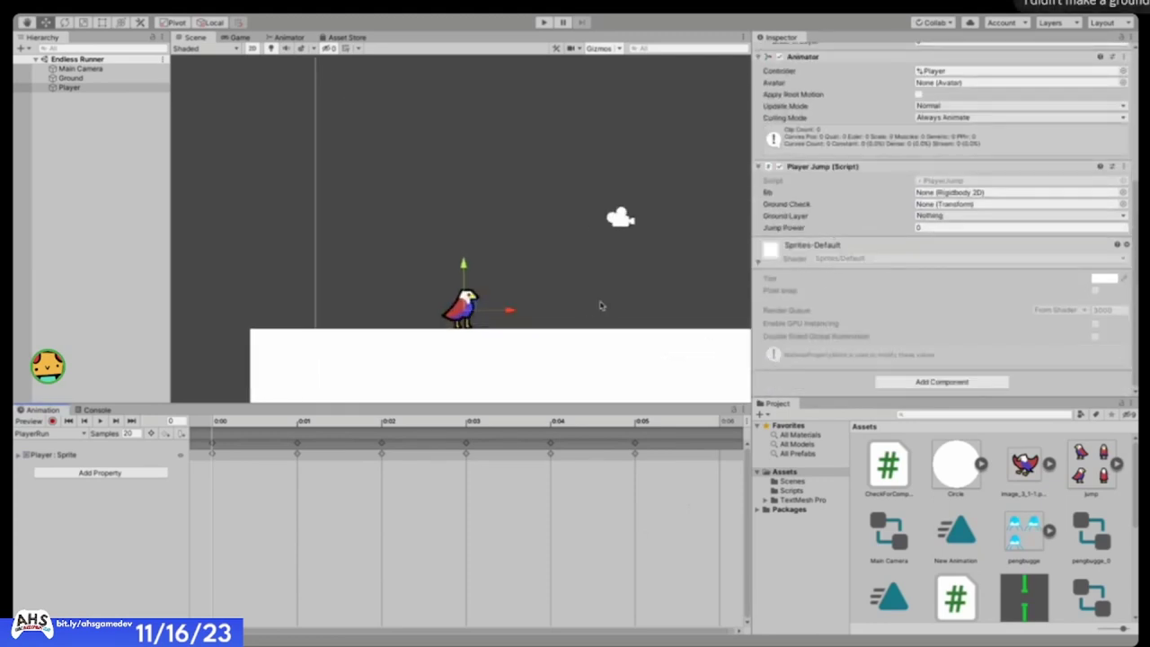
scroll(602, 306, up, 2)
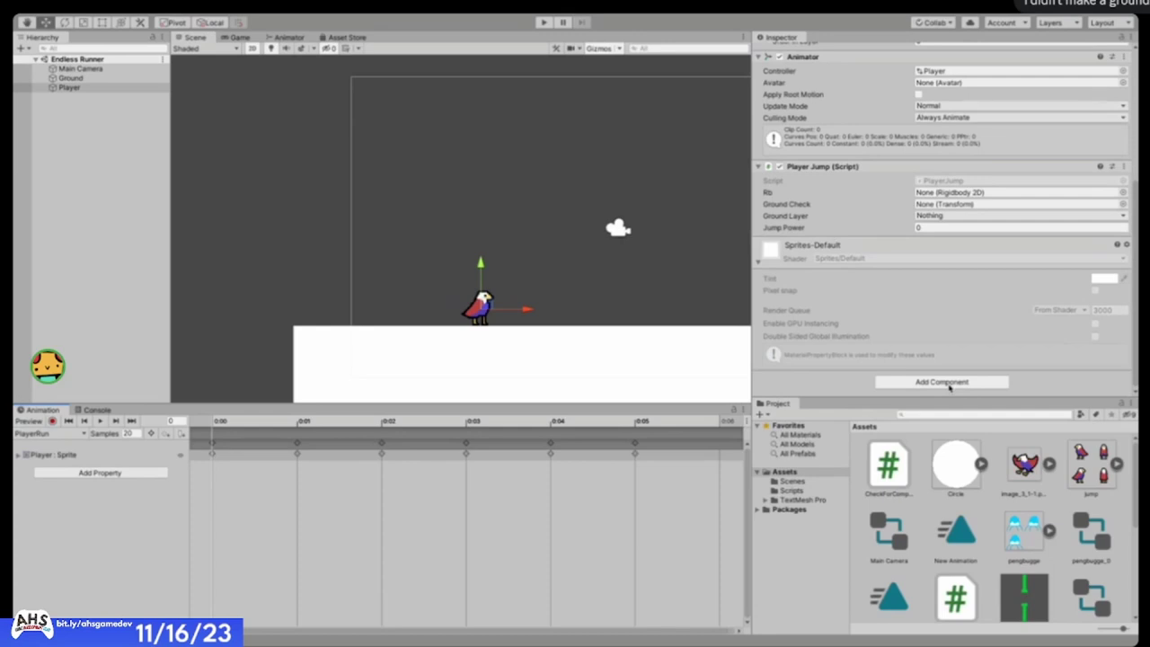
scroll(296, 355, down, 1)
scroll(308, 365, up, 2)
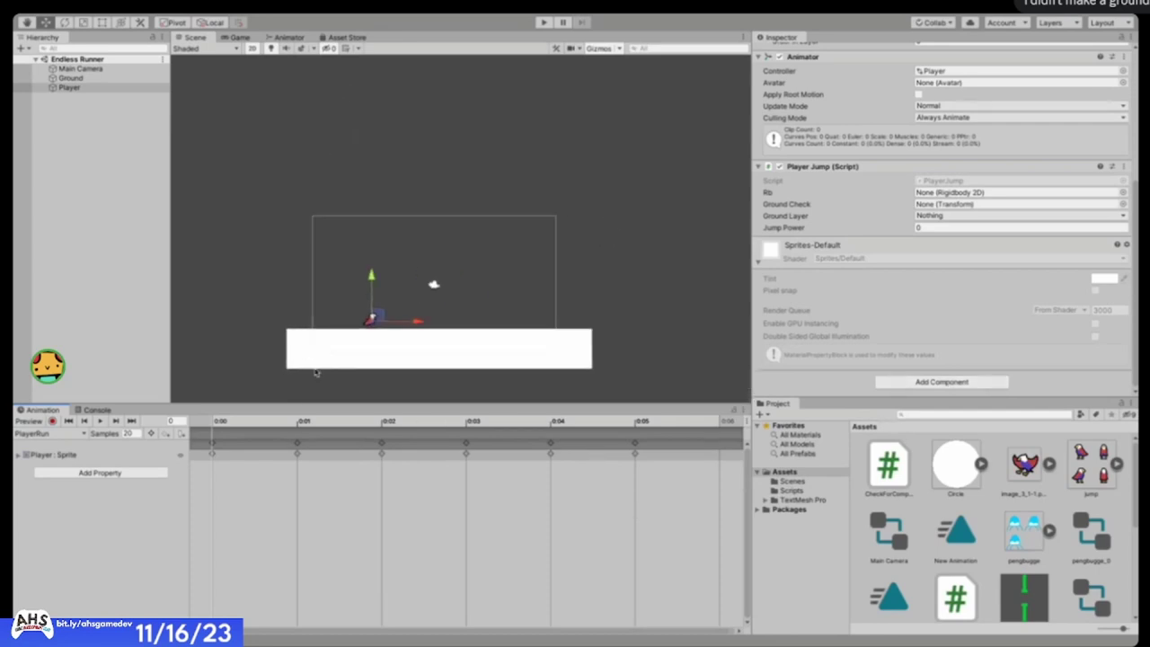
- Add a Box Collider 2D component to the Ground object
click(304, 361)
scroll(785, 247, up, 1)
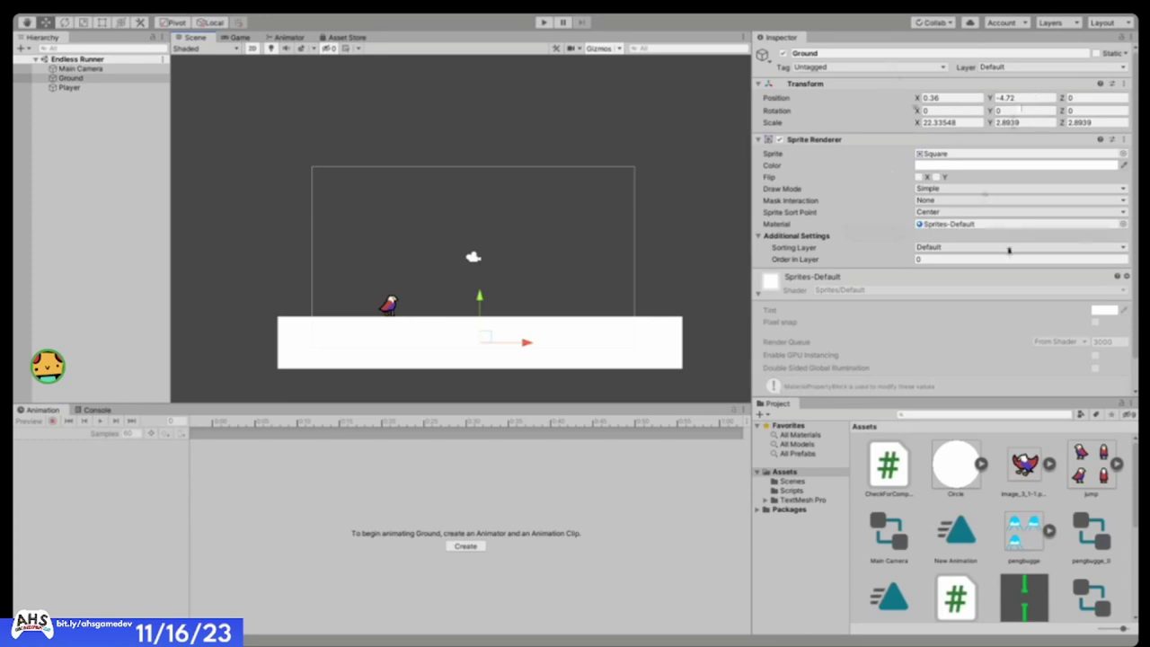
scroll(1009, 251, down, 1)
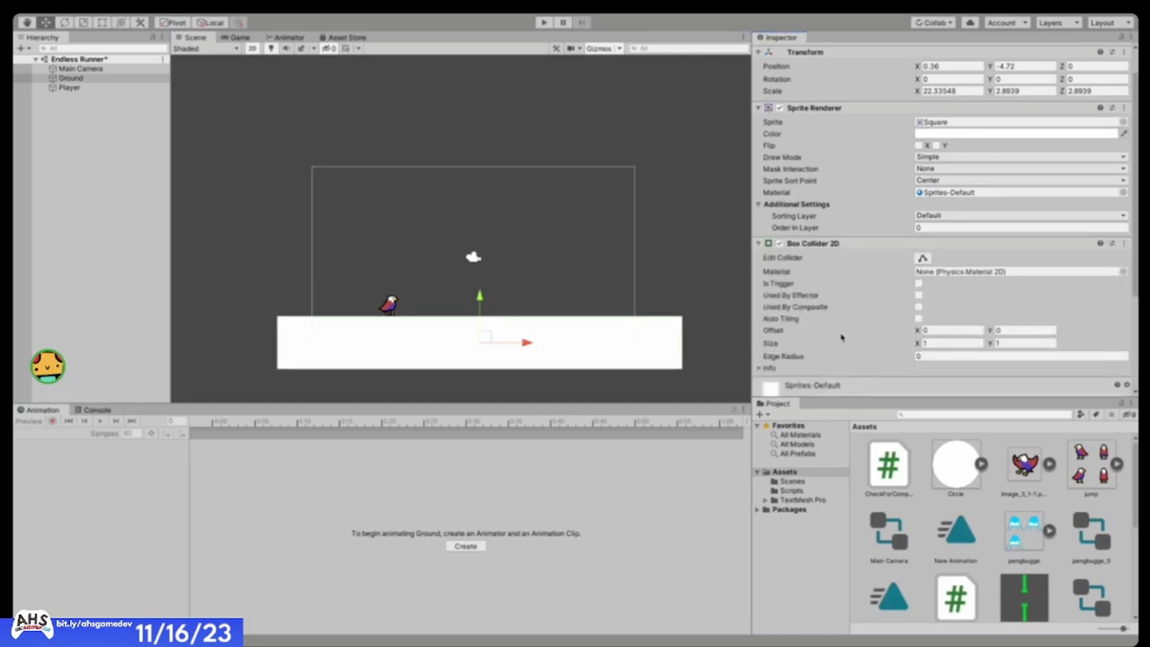
scroll(840, 337, down, 4)
scroll(818, 267, up, 5)
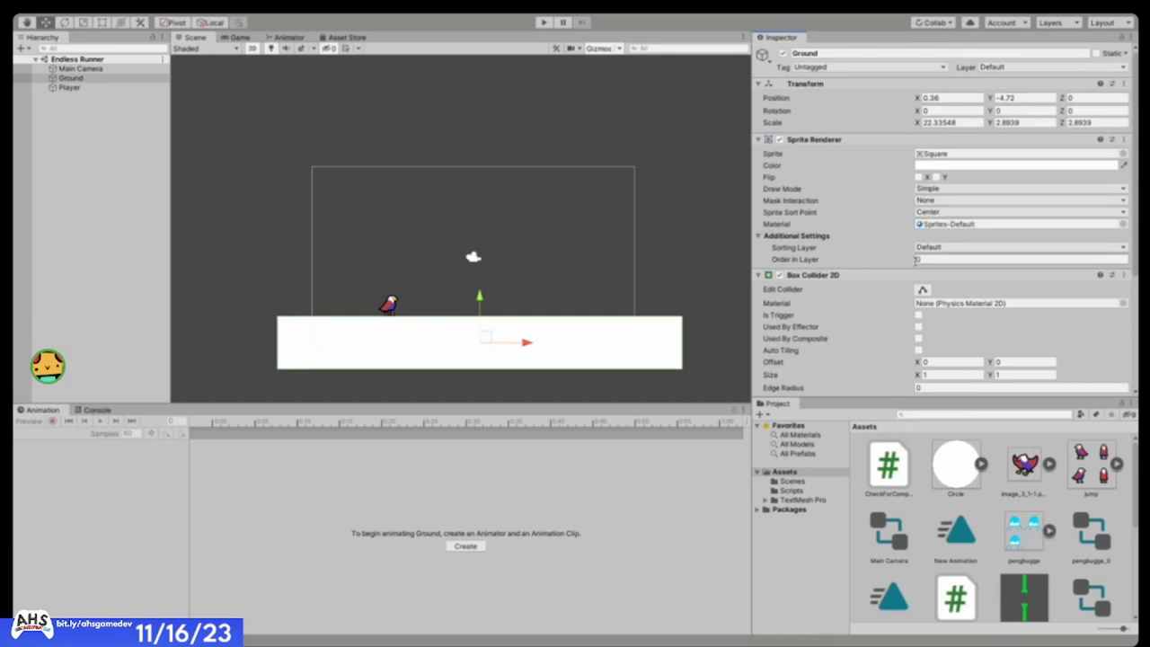
- Frame the Player in the scene and add a Box Collider 2D component to it
click(70, 88)
key(f)
scroll(810, 290, down, 8)
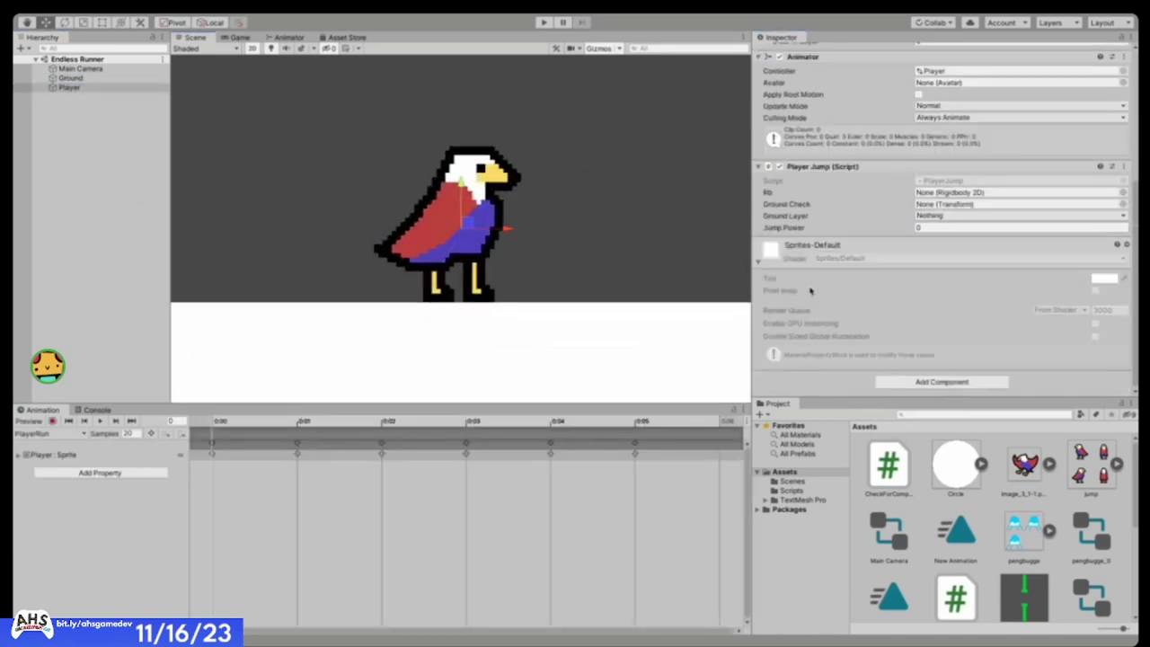
click(935, 381)
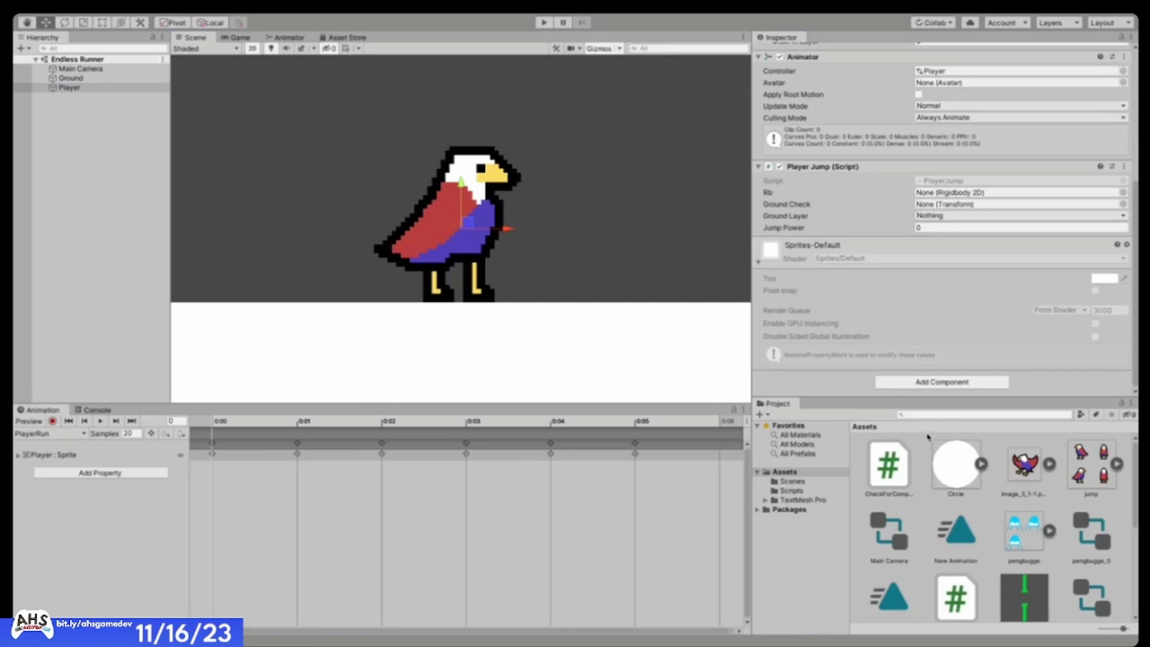
click(929, 437)
- Shrink the Player's box collider so its bottom meets the ground and its sides align with the bird's feet, about 0.53 wide
click(922, 259)
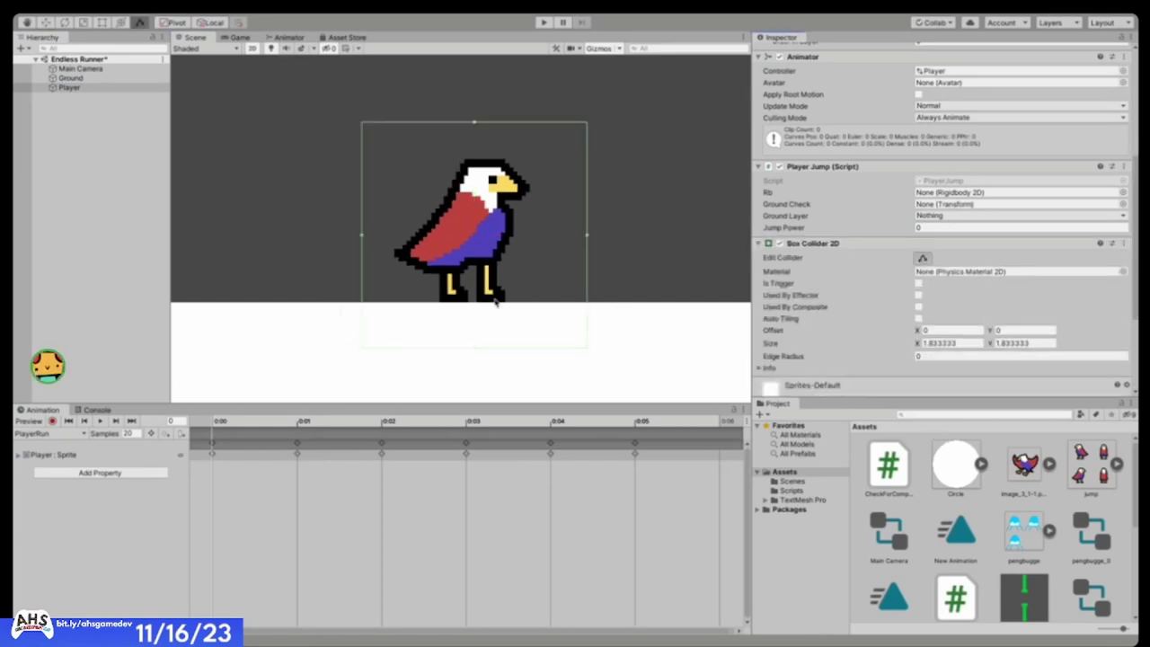
scroll(482, 308, up, 2)
drag(471, 319, 472, 306)
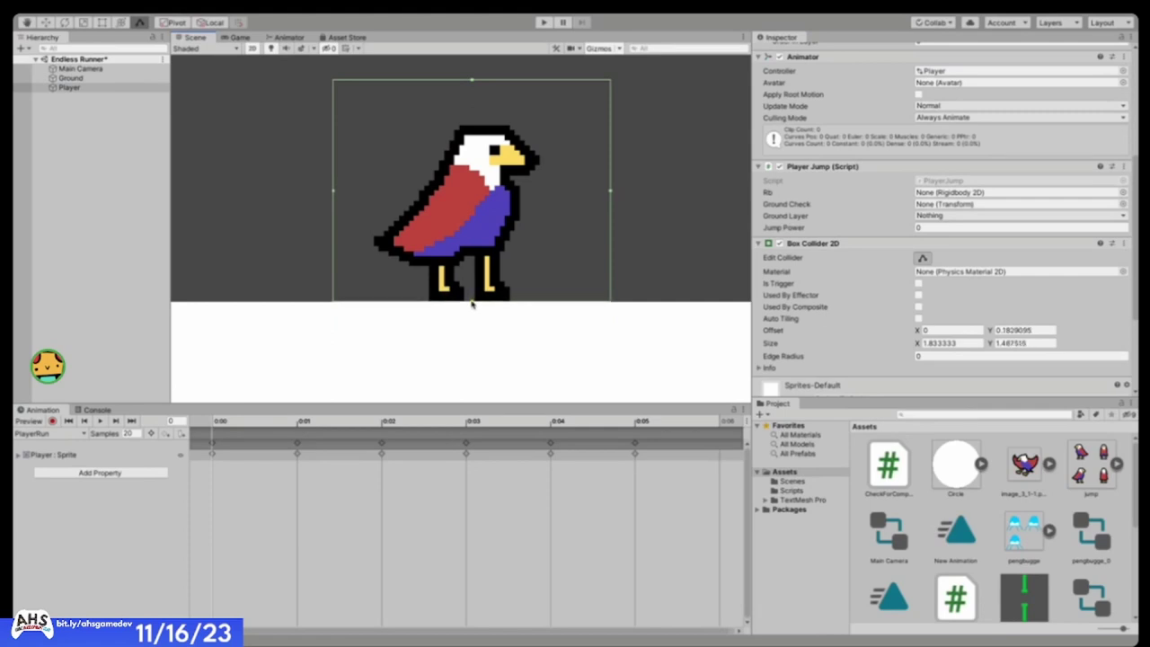
drag(610, 191, 511, 197)
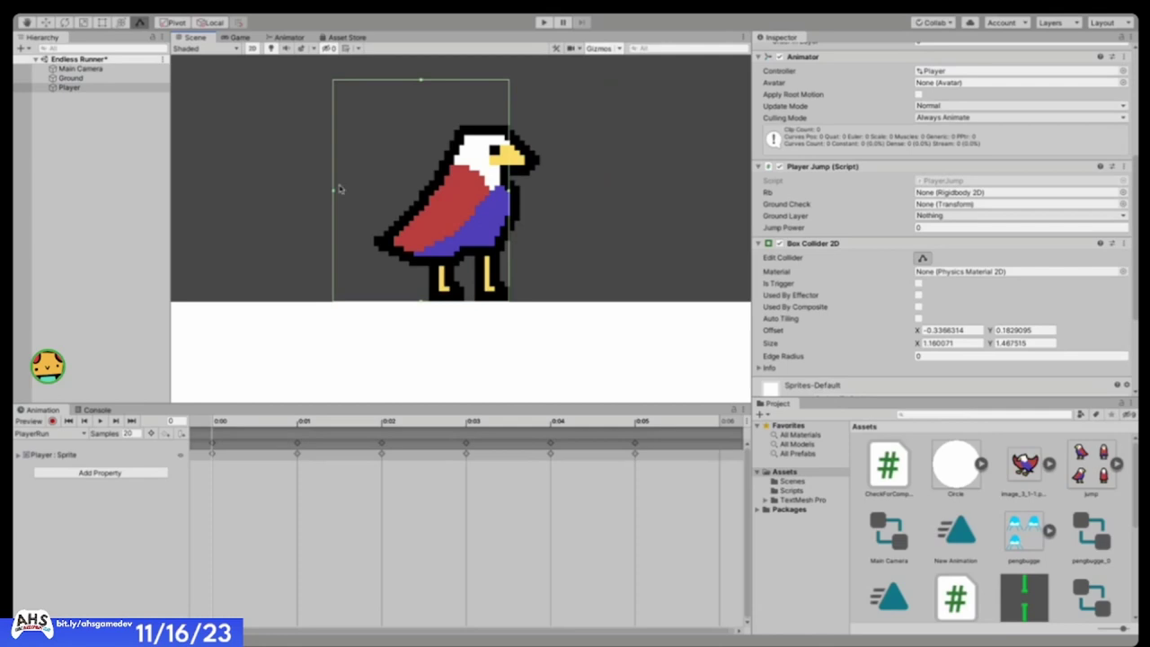
drag(334, 191, 429, 203)
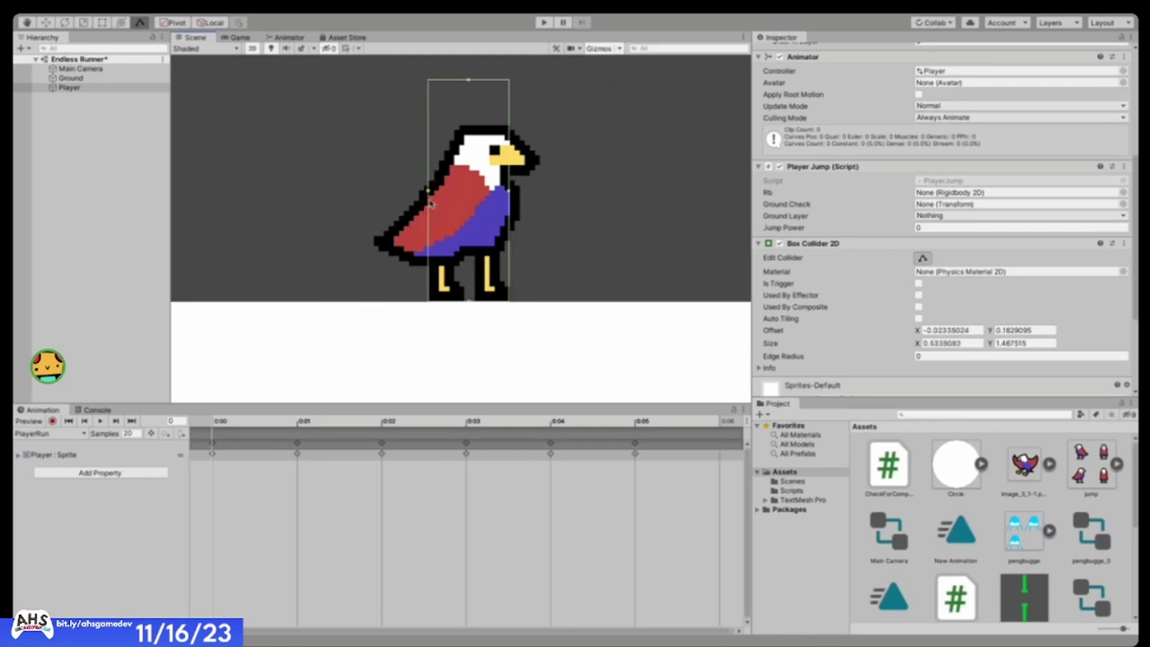
key(w)
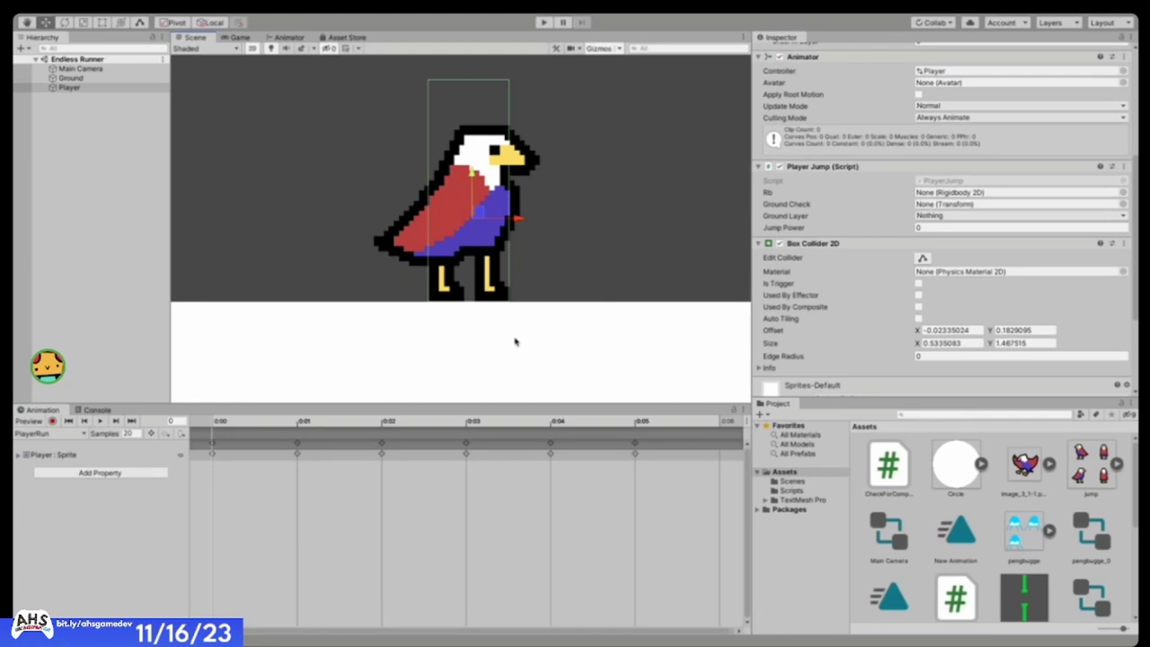
- Lower the upper edge of the Player's box collider to the bird's head, making it about 1.16 high
click(921, 259)
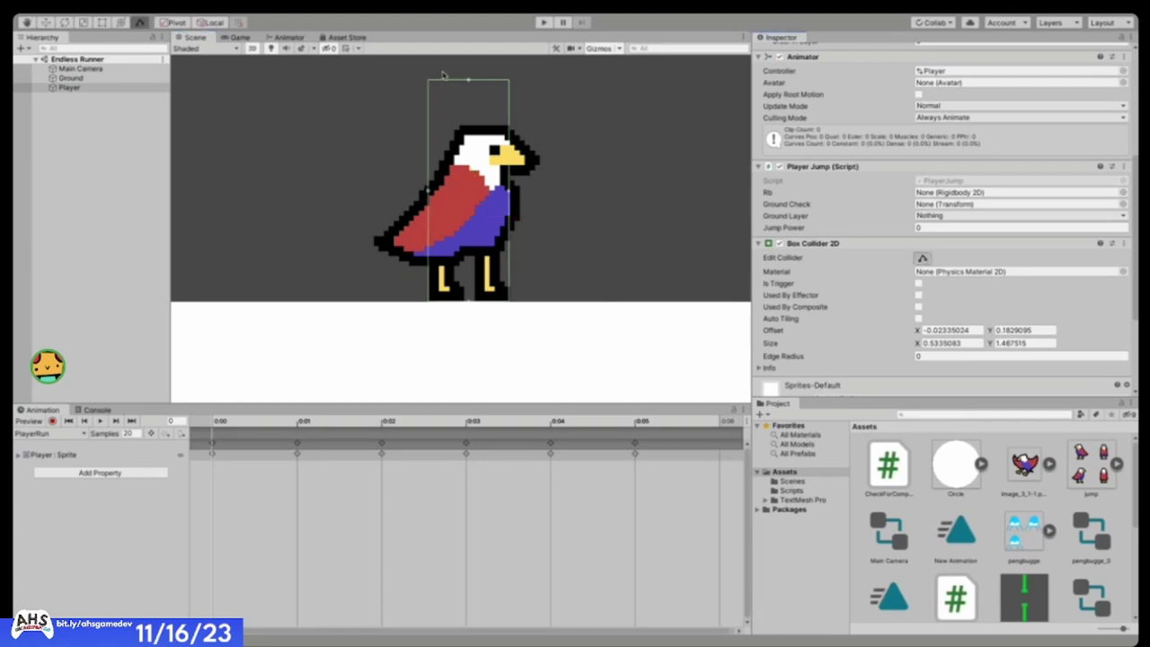
drag(468, 80, 467, 129)
key(w)
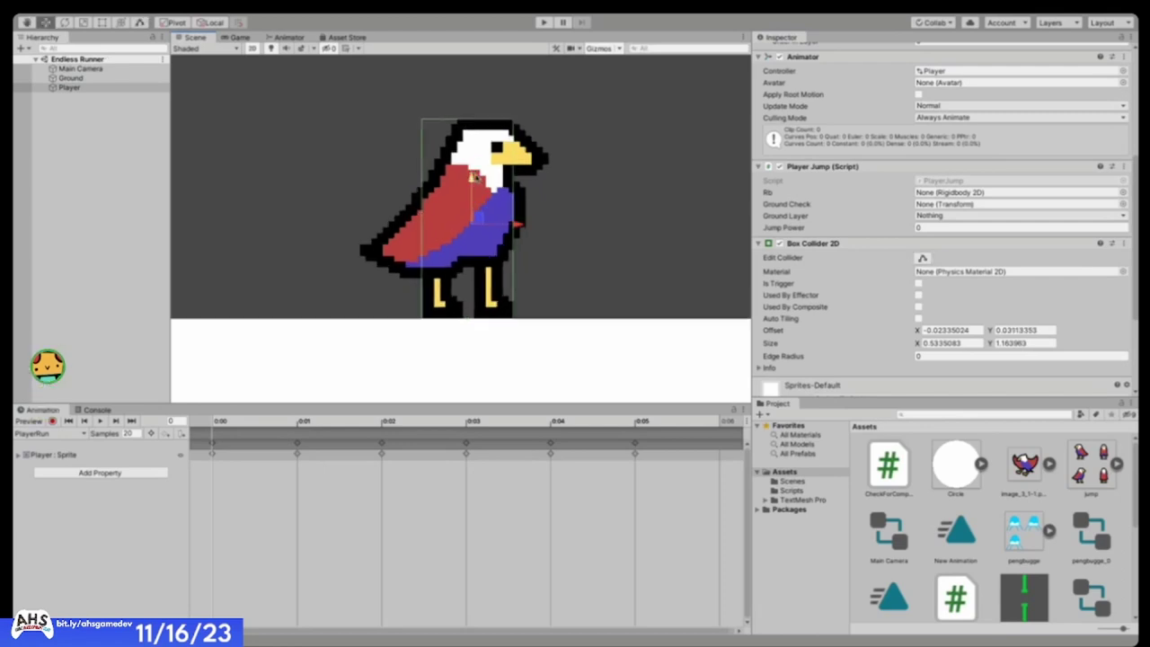
- Examine the Player's fitted collider outline against the bird sprite, the ground and the camera frame
scroll(470, 161, up, 3)
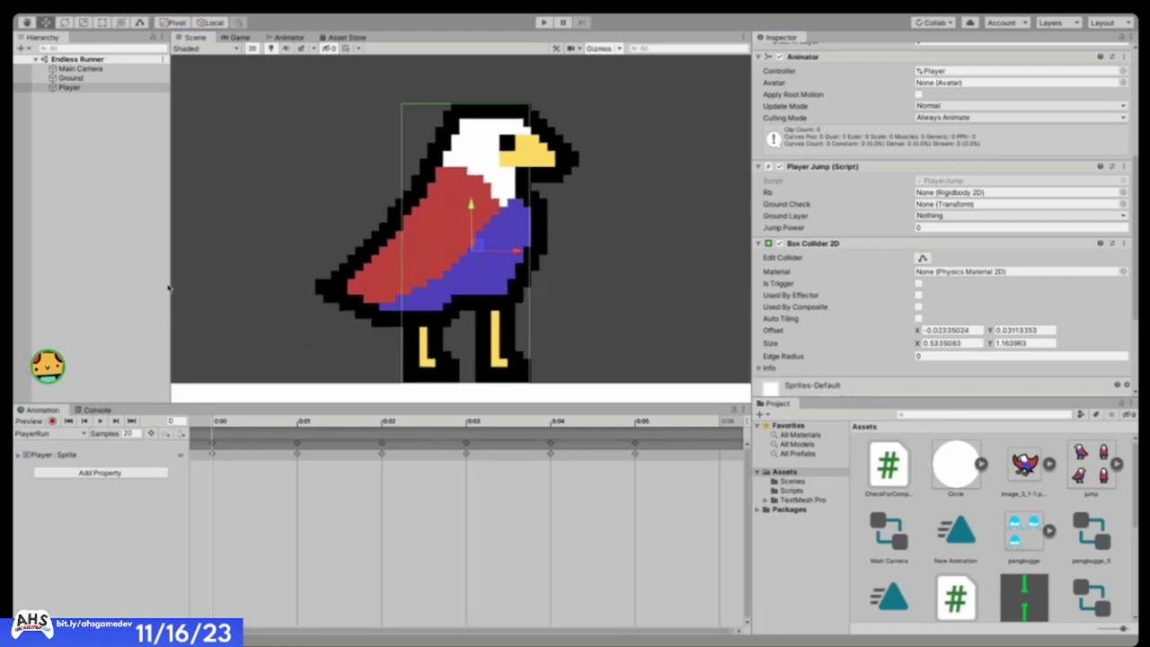
click(195, 234)
scroll(195, 234, down, 3)
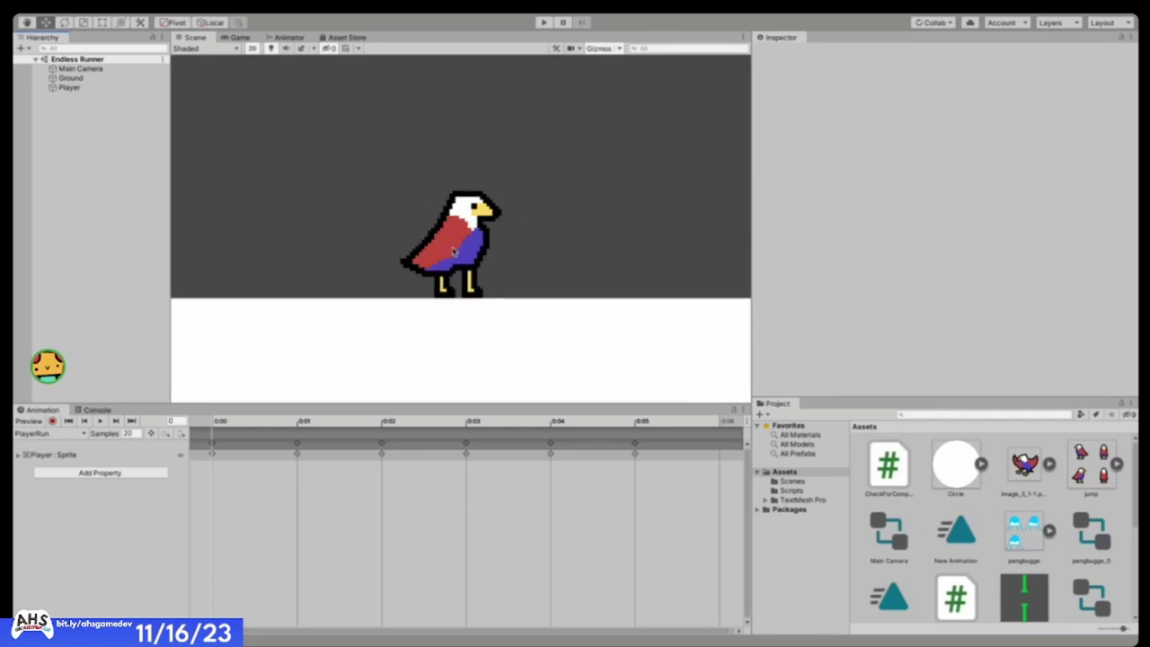
click(108, 88)
scroll(405, 158, up, 2)
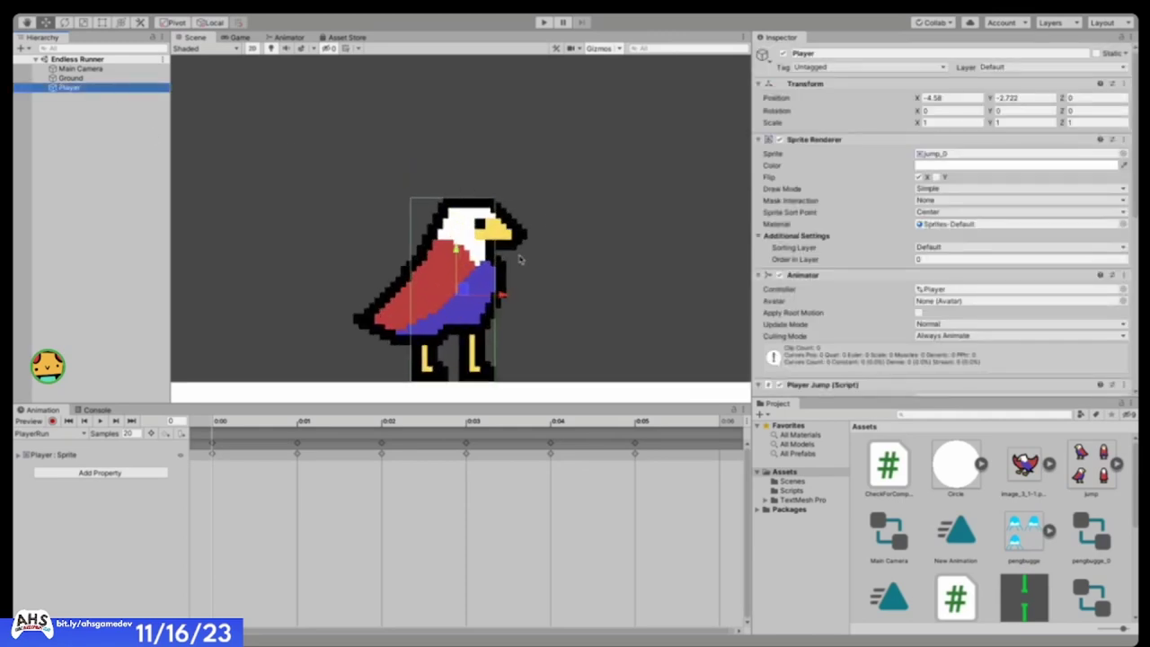
scroll(521, 259, down, 4)
scroll(519, 260, down, 3)
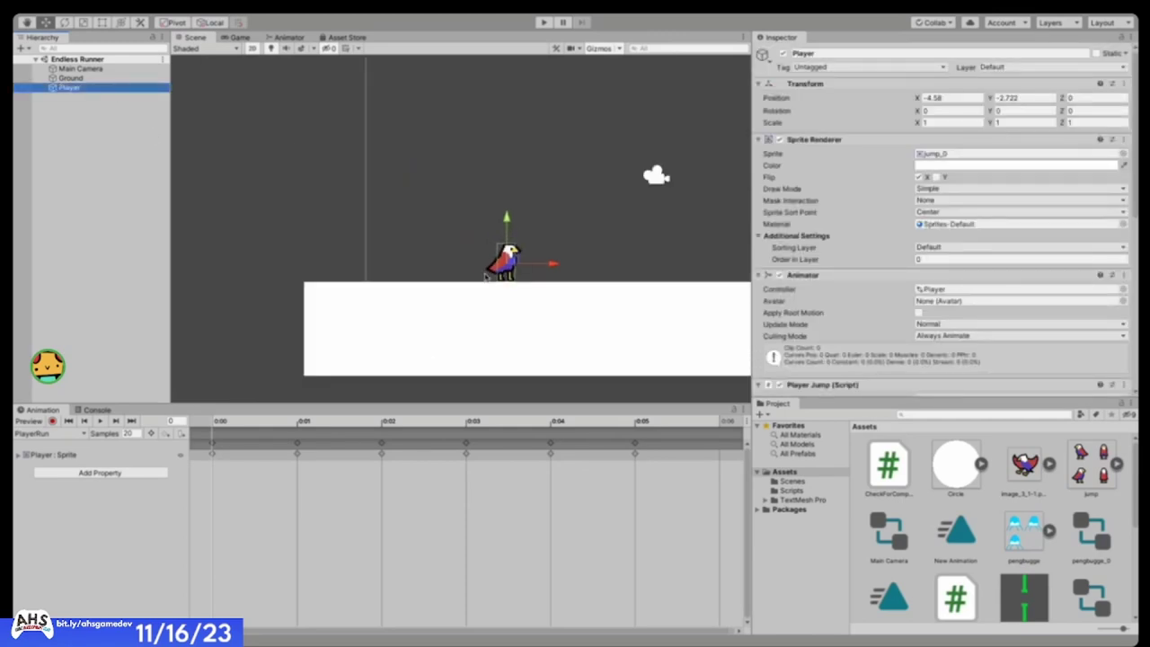
scroll(503, 270, up, 4)
scroll(467, 289, down, 4)
scroll(476, 294, down, 1)
scroll(611, 269, up, 3)
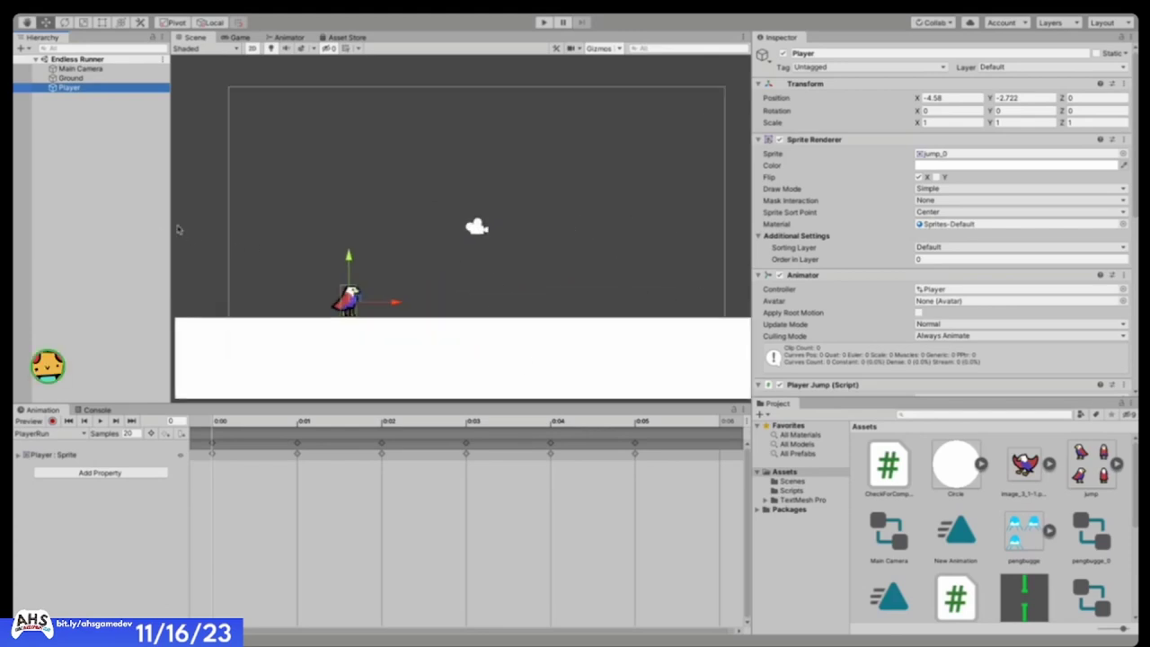
scroll(328, 289, up, 1)
scroll(377, 310, up, 4)
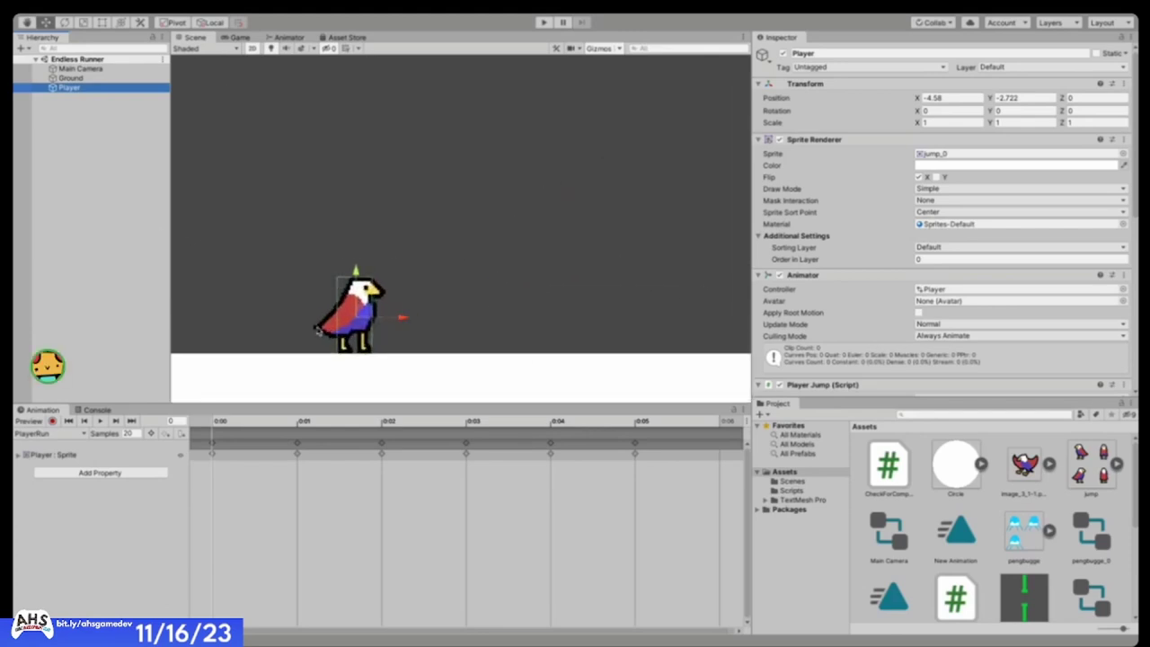
- Add a Rigidbody 2D component to the Player and freeze its rotation on Z
scroll(801, 256, down, 8)
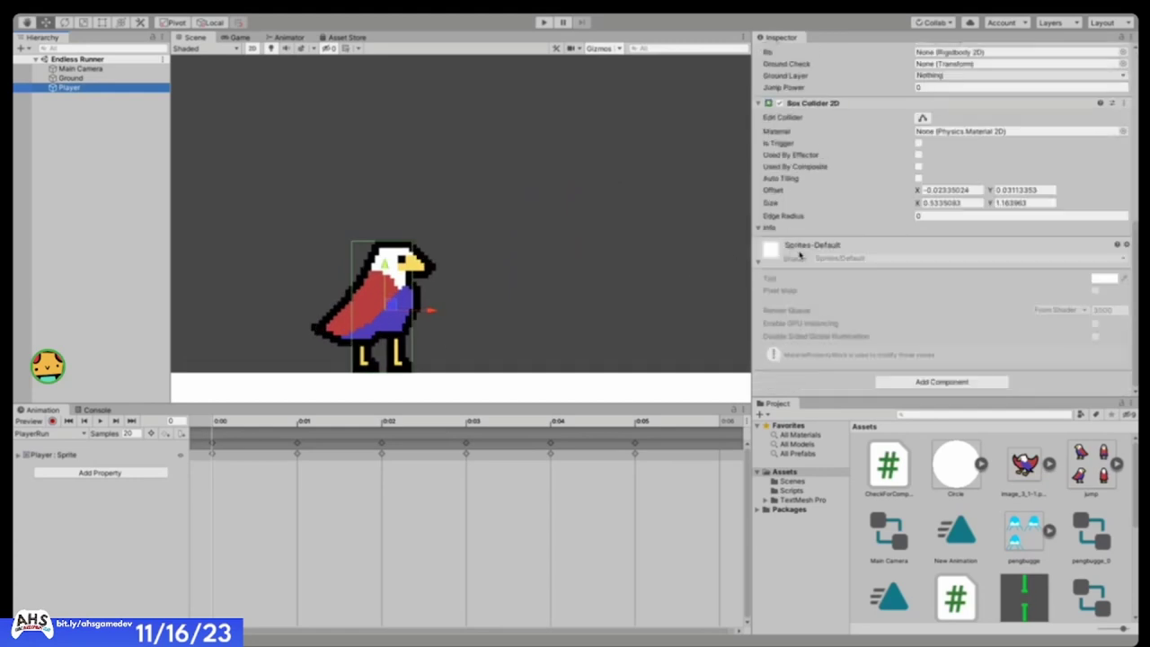
scroll(841, 274, up, 3)
scroll(845, 279, down, 3)
click(914, 382)
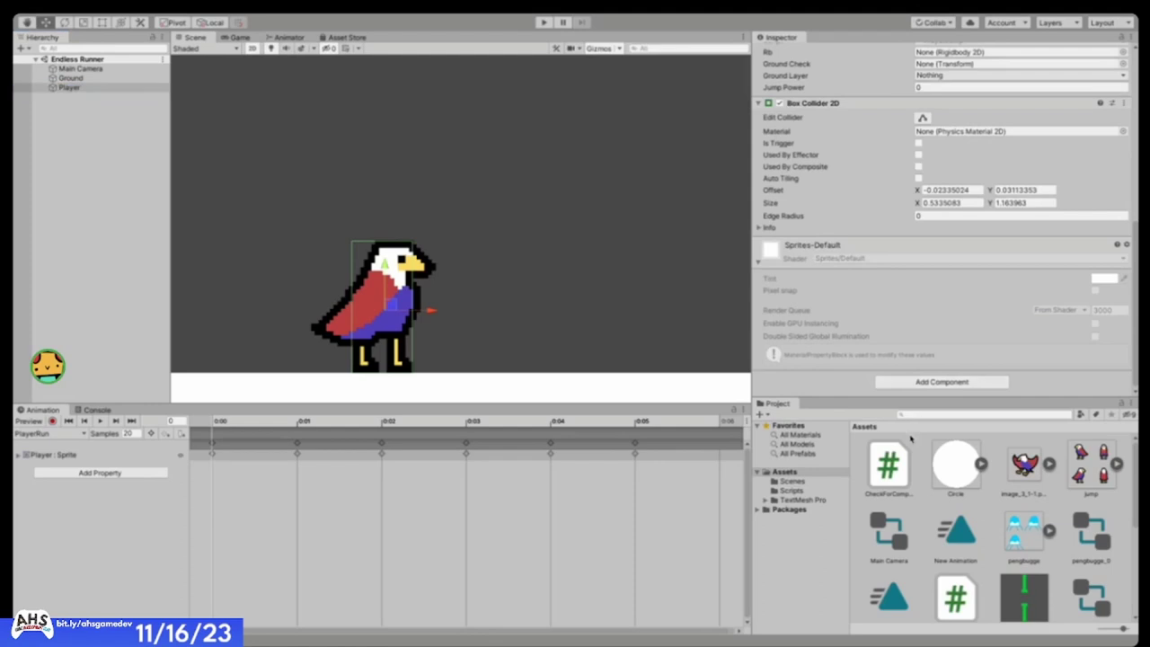
scroll(912, 268, up, 3)
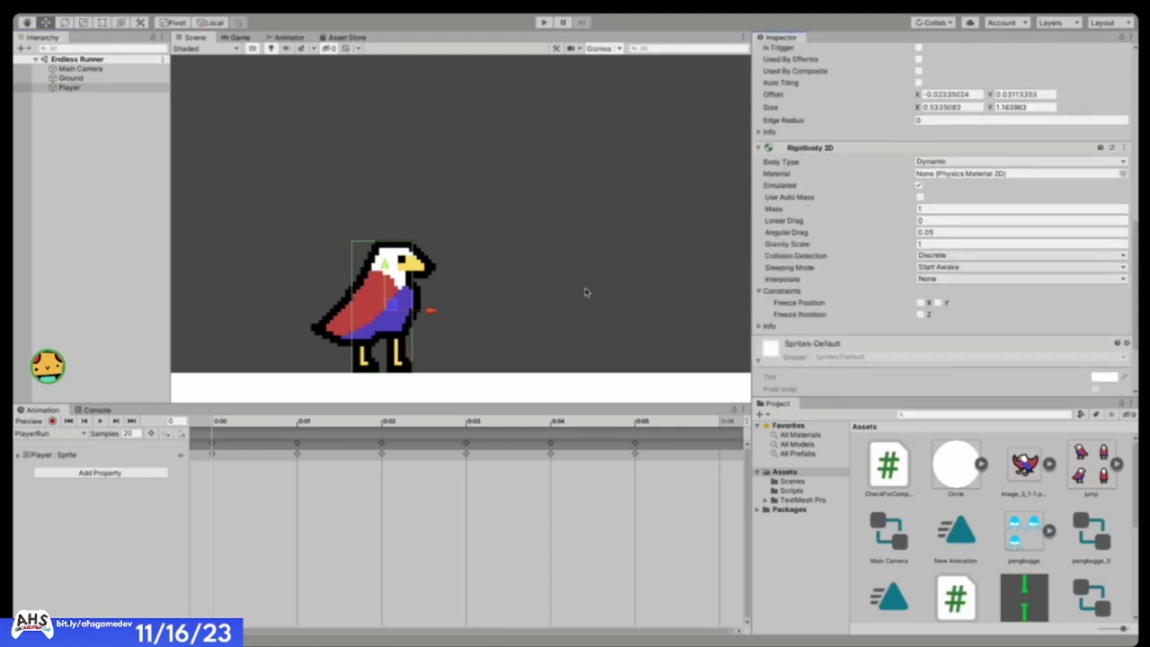
scroll(613, 313, down, 3)
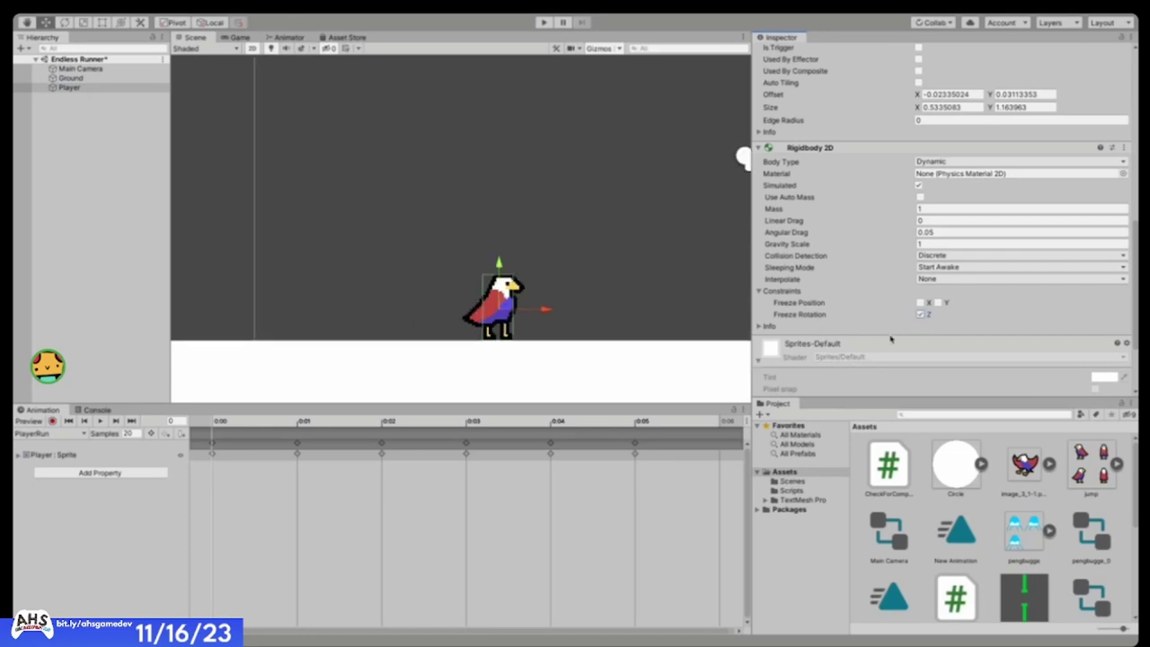
- Examine the Freeze Rotation constraint in the Player's Rigidbody 2D and the Player's placement on the ground
scroll(891, 339, down, 3)
scroll(467, 276, down, 6)
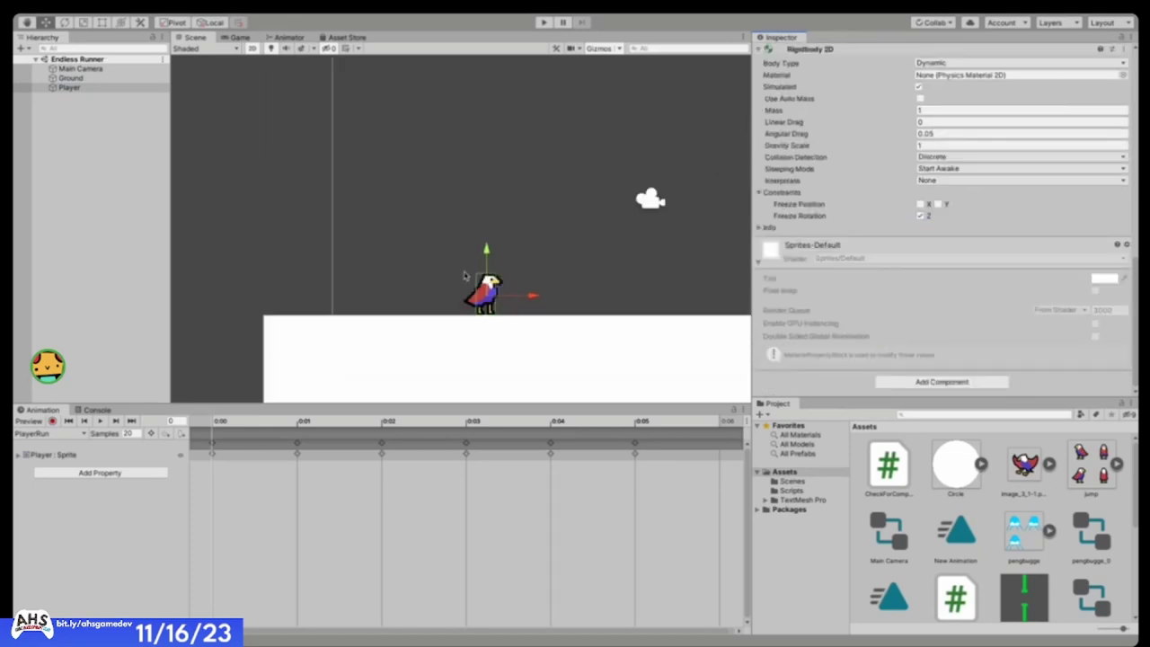
scroll(466, 277, up, 2)
scroll(463, 329, down, 1)
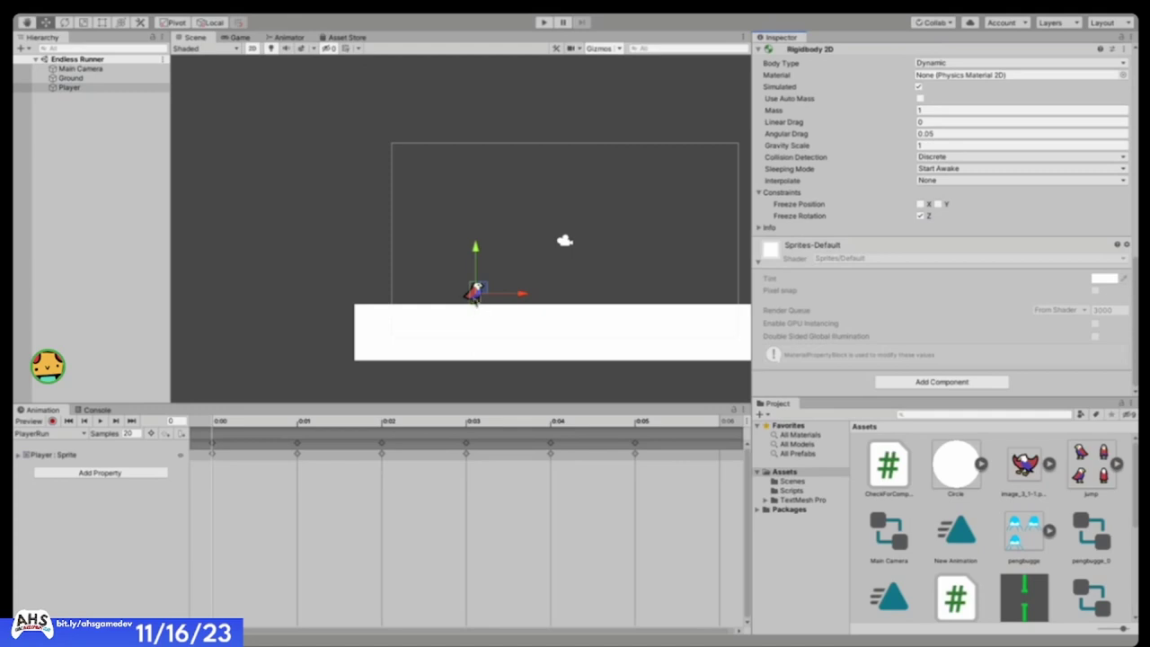
scroll(476, 295, up, 4)
scroll(799, 230, up, 2)
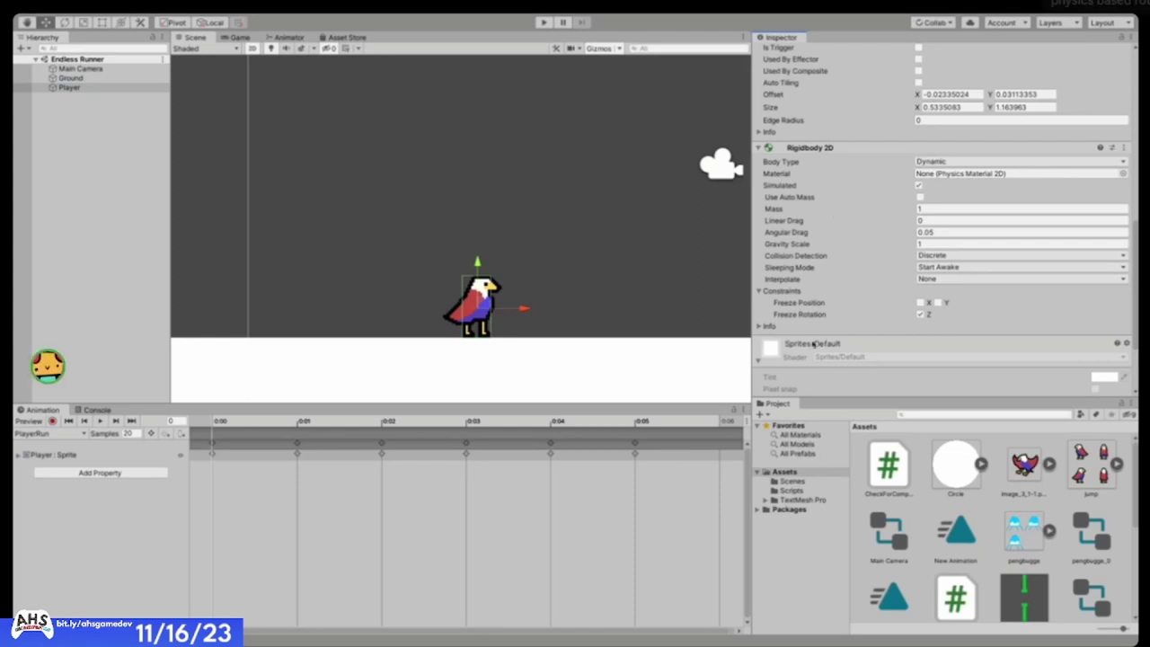
scroll(813, 345, down, 3)
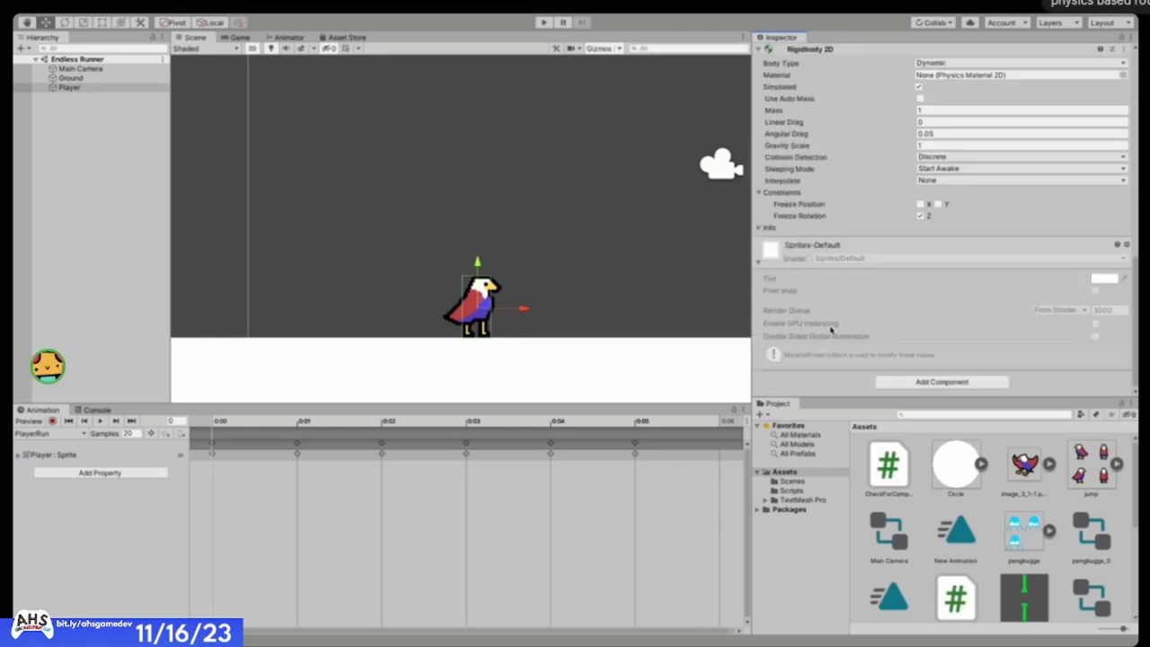
click(811, 219)
scroll(579, 288, up, 4)
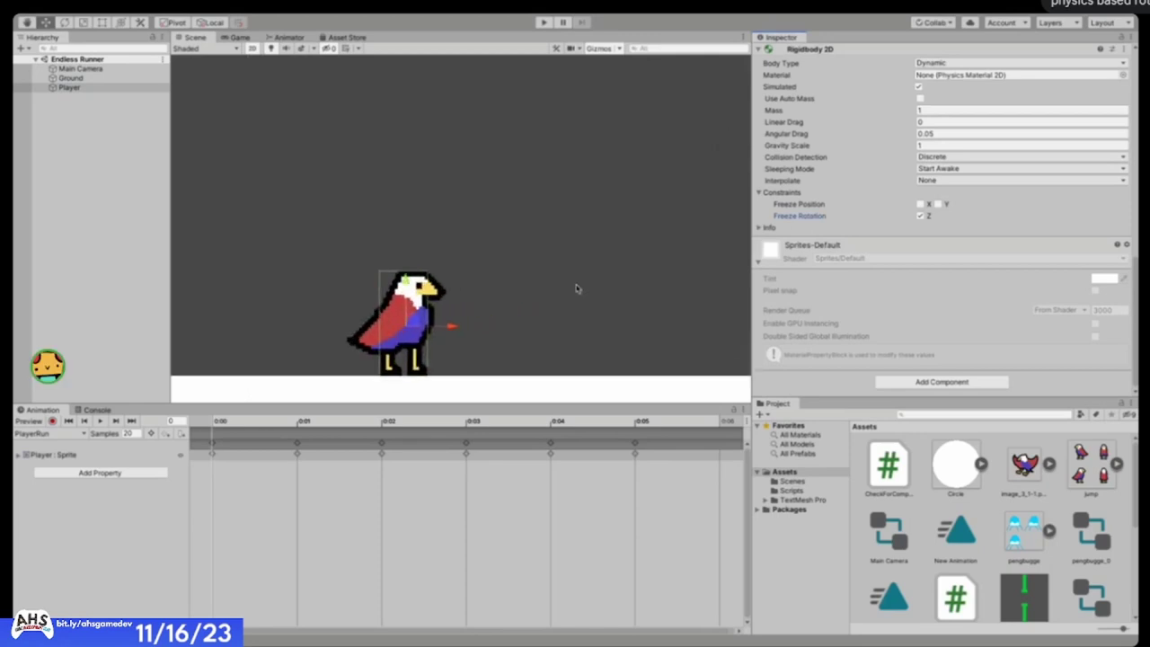
- Tilt the Player clockwise in the scene to demonstrate rotation, undo the tilt and return to the Move tool
scroll(577, 288, down, 4)
click(492, 302)
key(r)
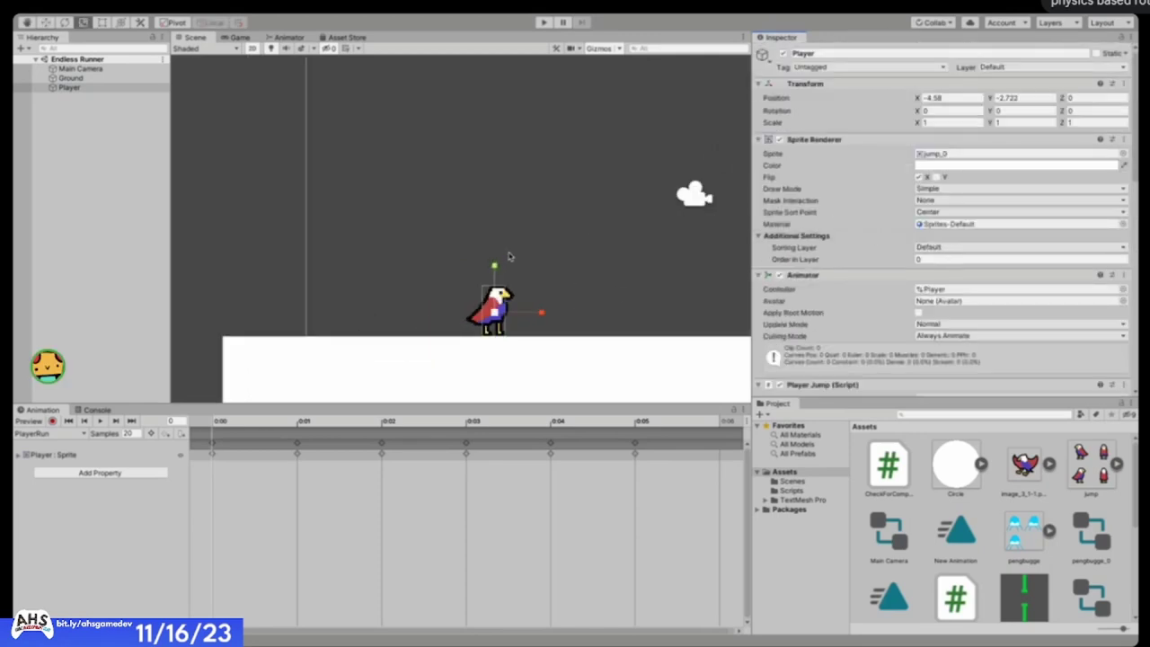
key(e)
drag(490, 263, 578, 247)
key(ctrl+z)
key(w)
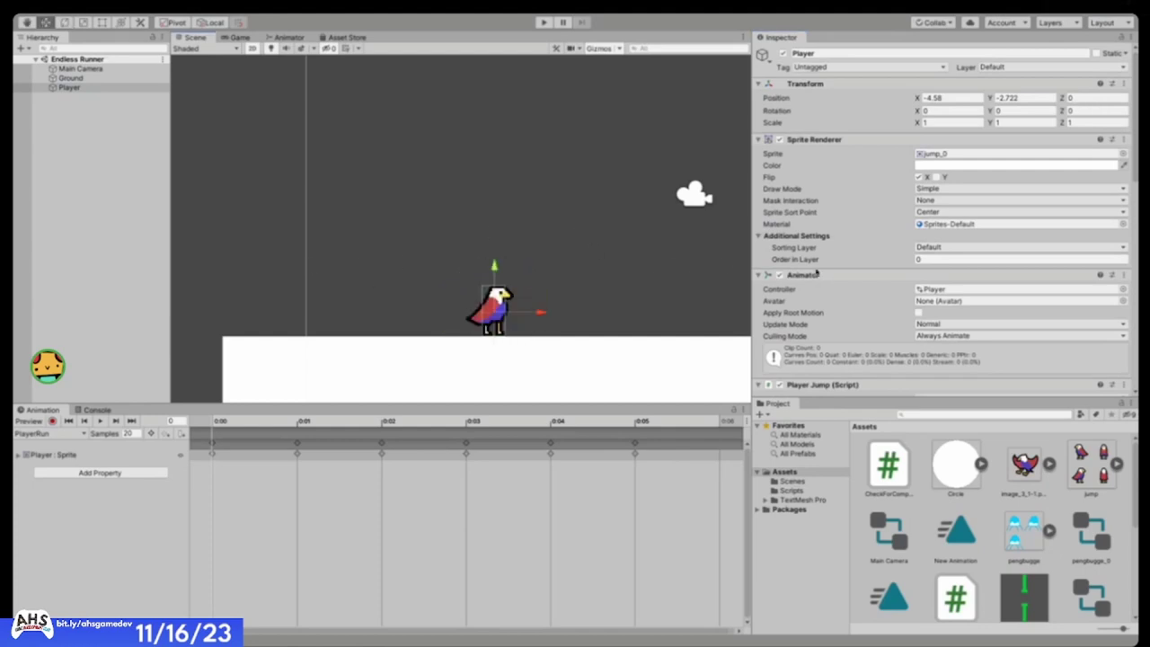
- Examine the Player's Rigidbody 2D settings, focusing on the Freeze Rotation constraint and the Gravity Scale
scroll(854, 297, down, 10)
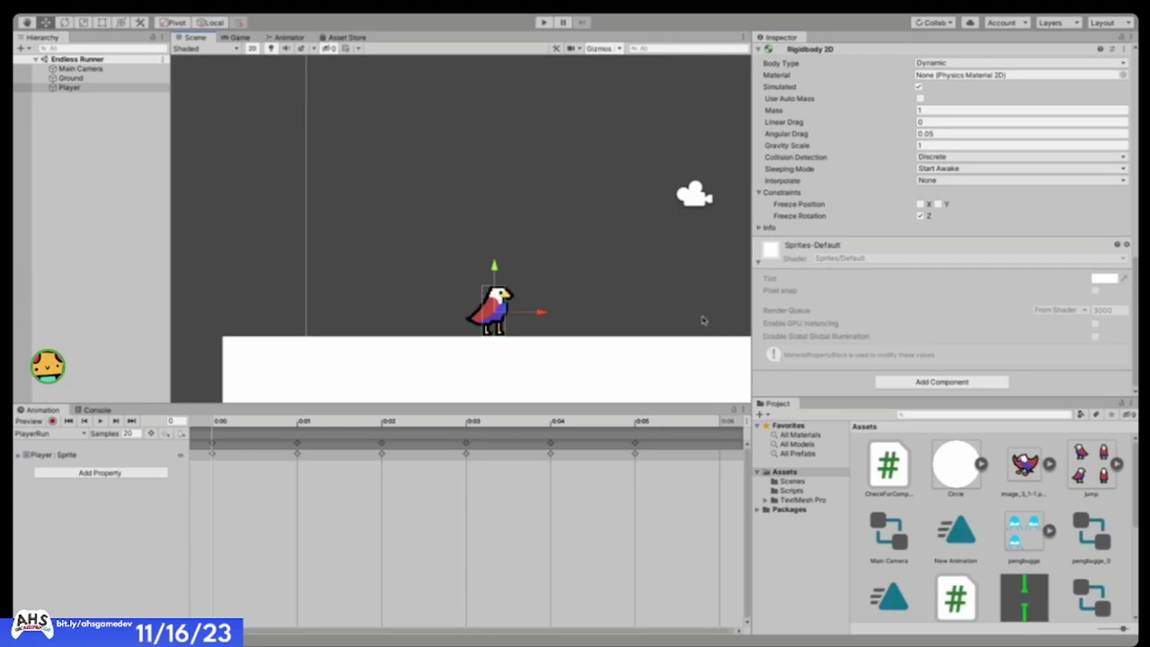
scroll(668, 296, down, 3)
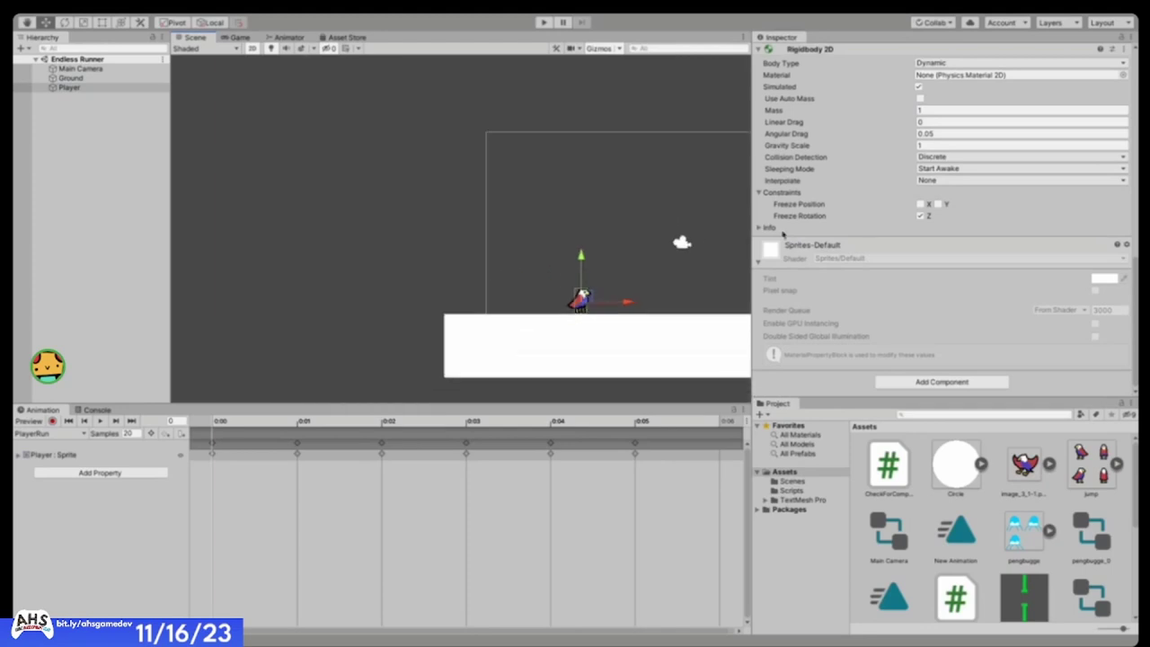
scroll(783, 233, up, 4)
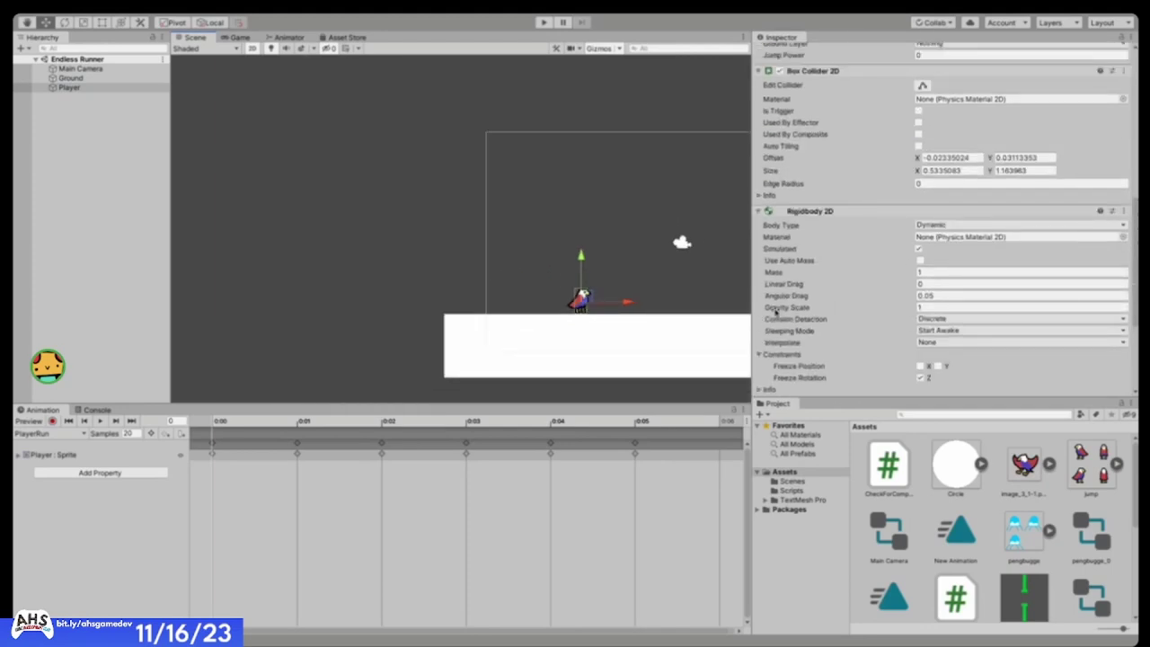
scroll(854, 310, down, 4)
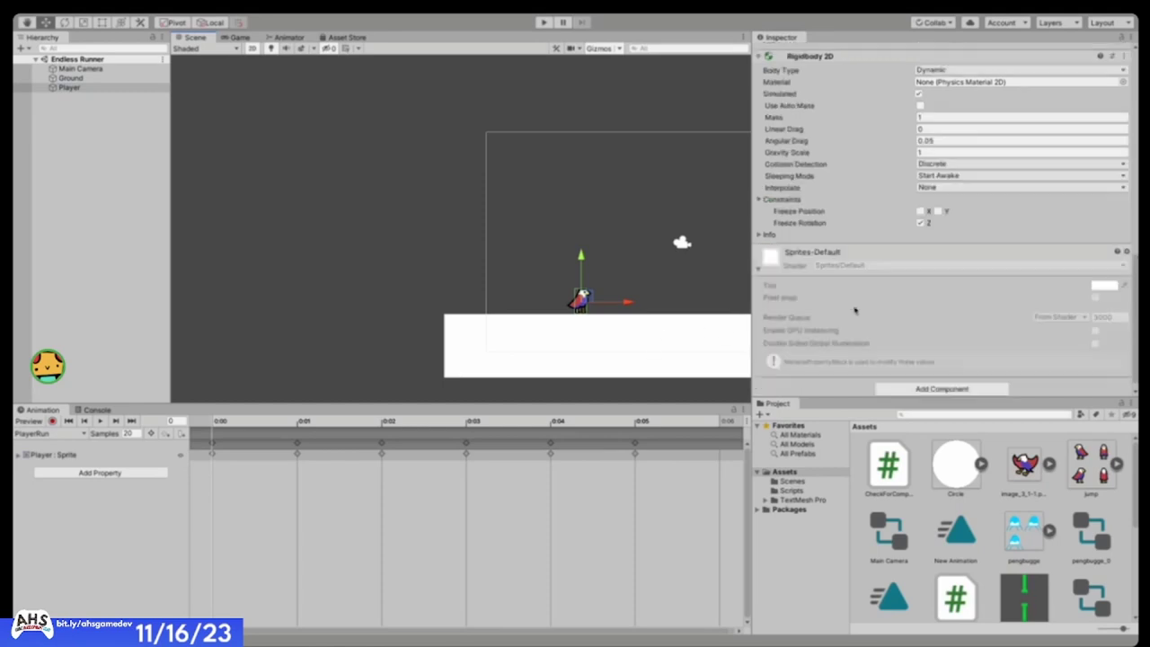
click(920, 217)
scroll(915, 218, up, 2)
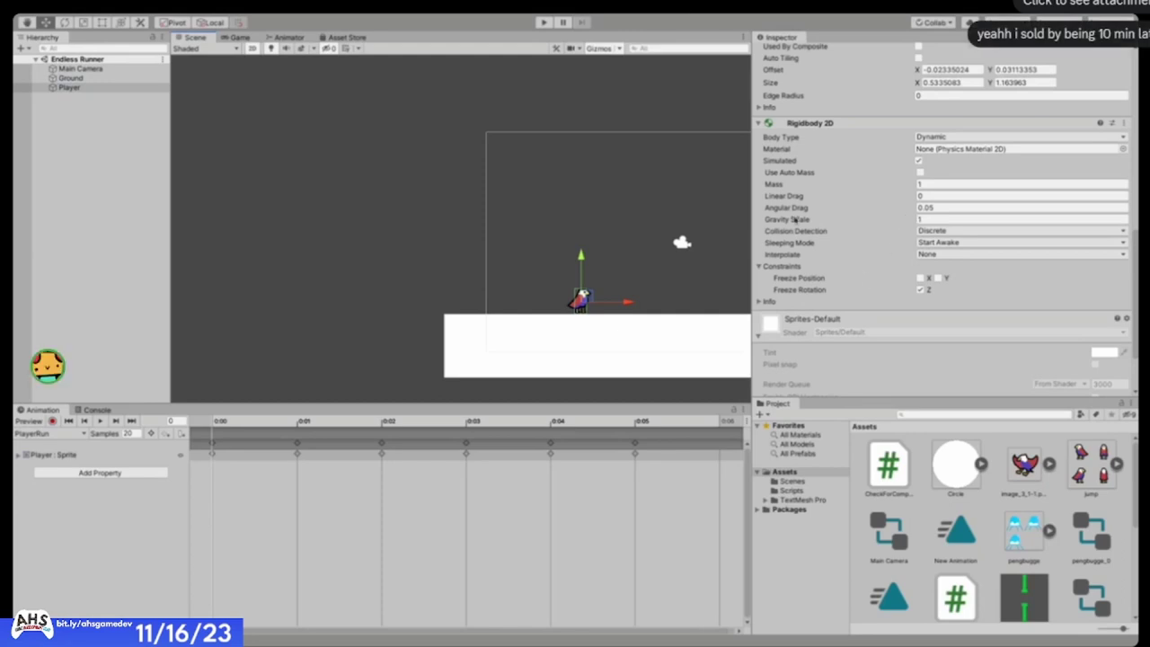
click(775, 219)
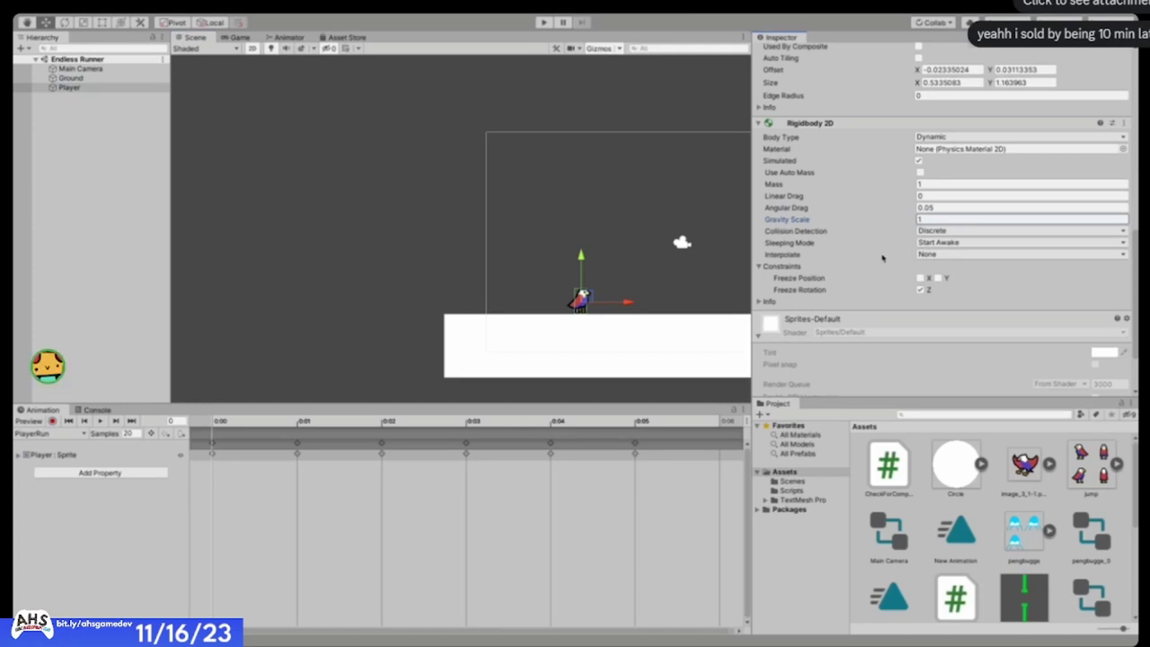
key(Return)
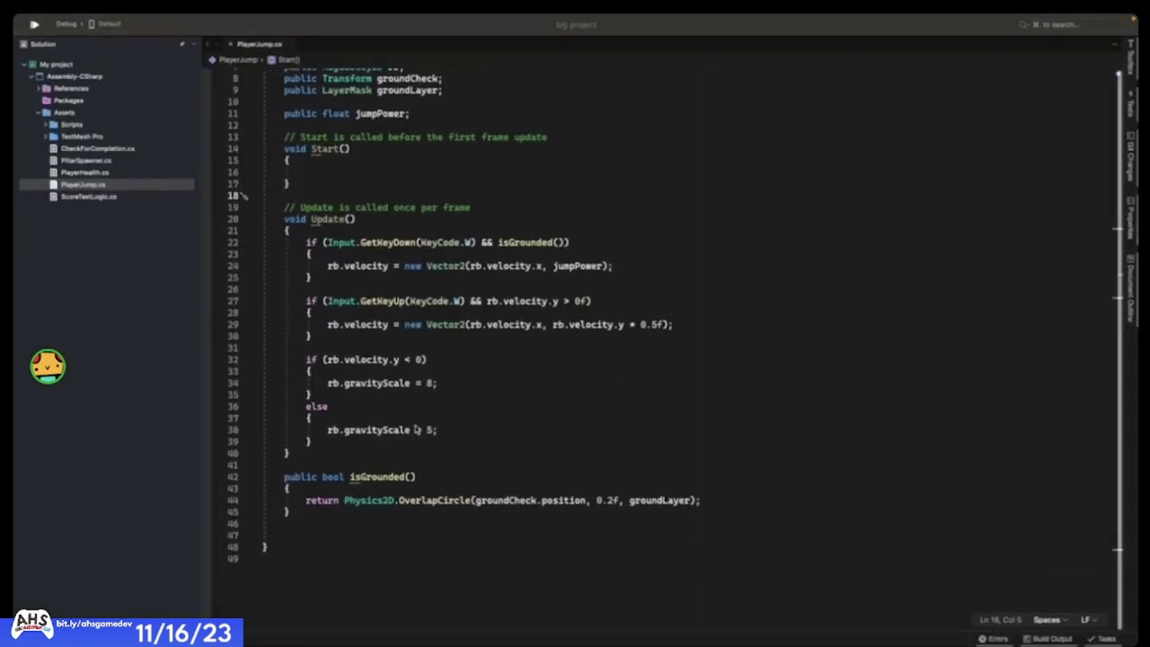
- Highlight the gravityScale = 5 assignment in the else branch of the PlayerJump script and switch back to Unity
drag(438, 430, 344, 431)
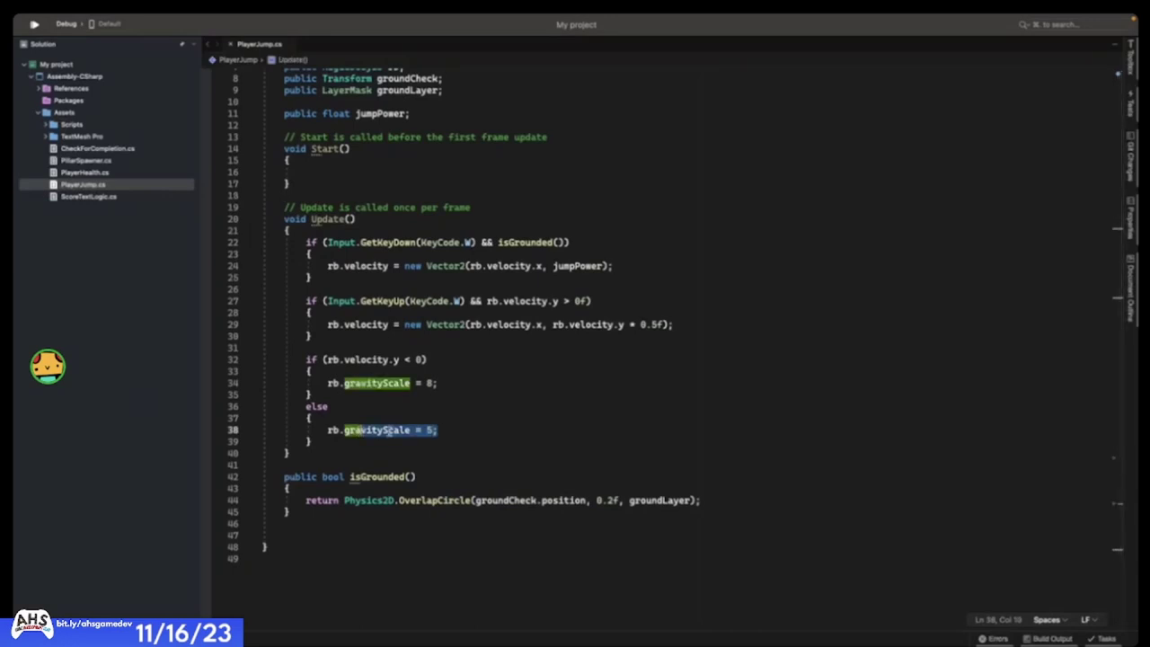
key(ctrl+Left)
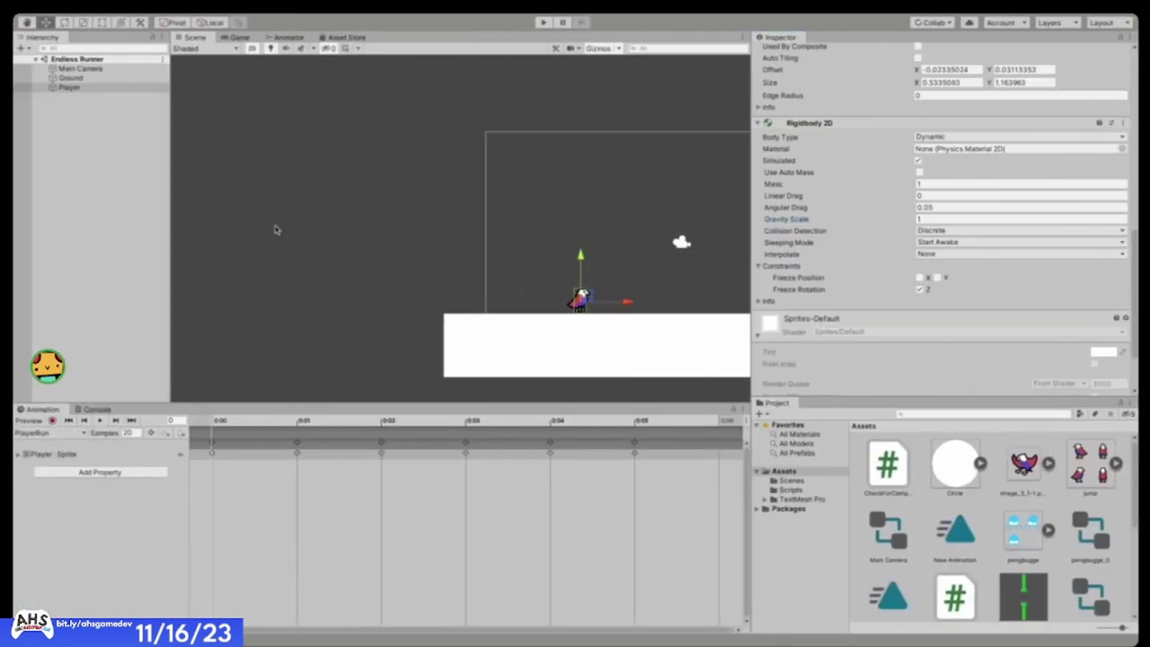
- Set the Gravity Scale of the Player's Rigidbody 2D to 5
scroll(1002, 225, up, 7)
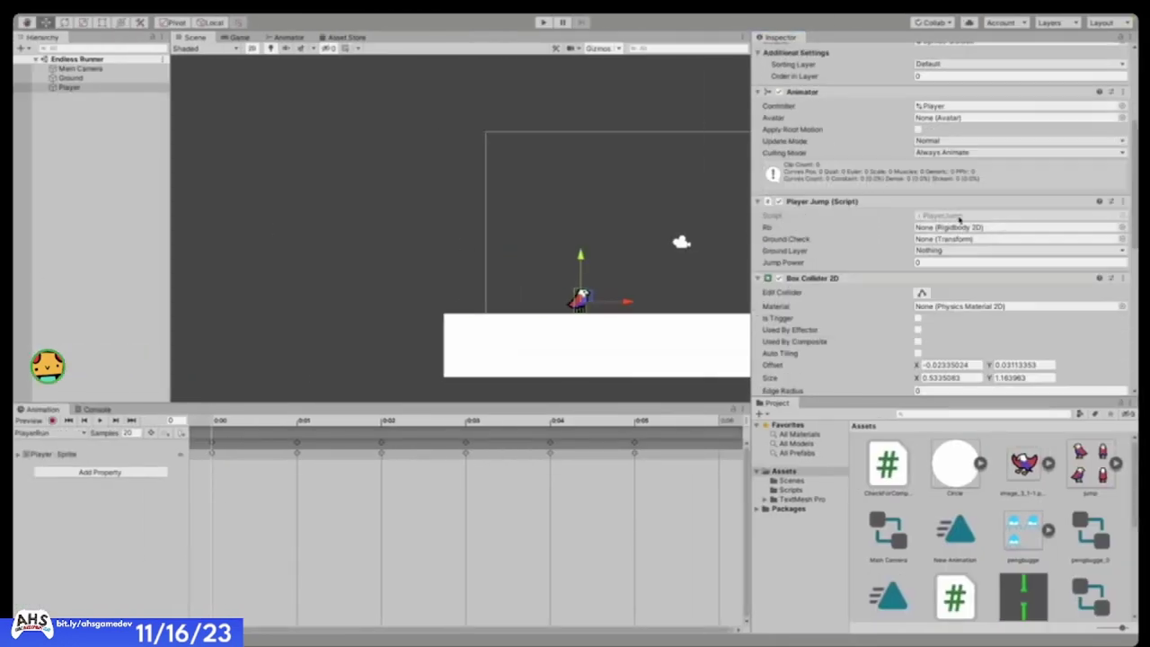
click(960, 219)
scroll(960, 218, down, 5)
click(926, 288)
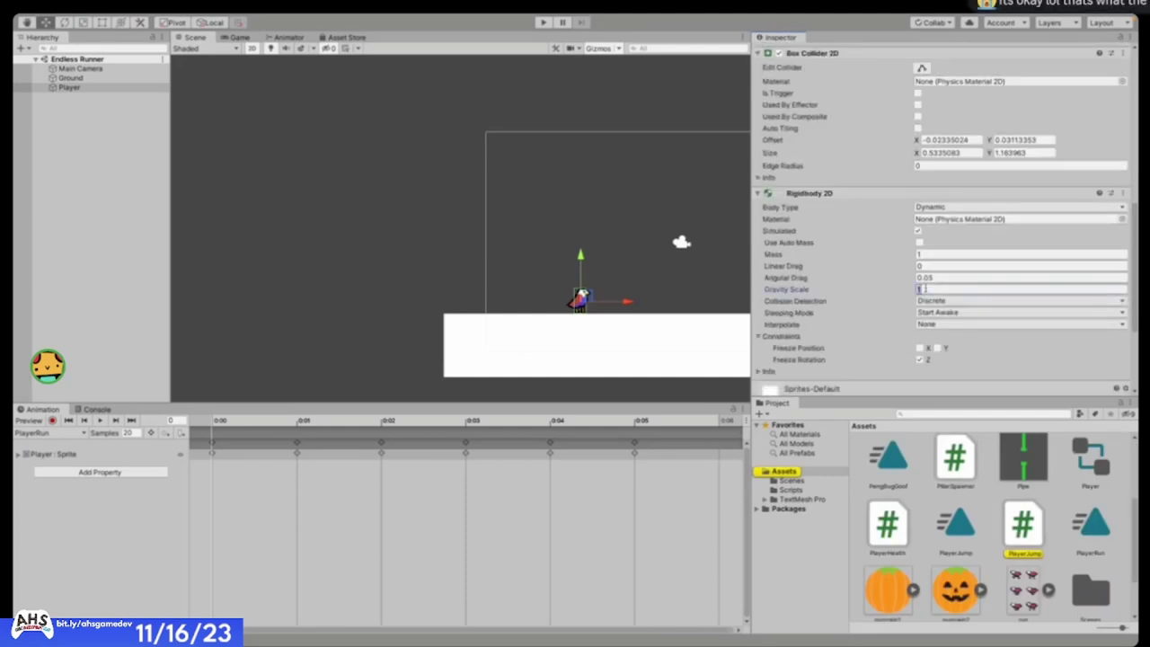
scroll(983, 335, down, 4)
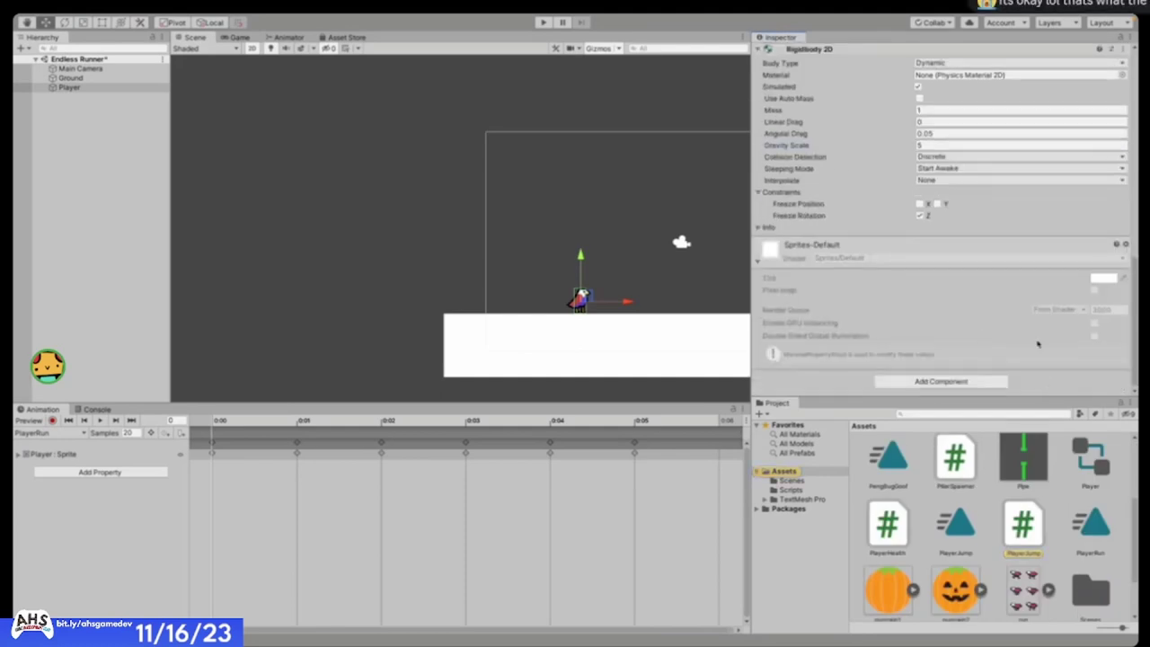
scroll(992, 315, up, 3)
- Assign the Player object to the Player Jump script's Rb reference and undo the assignment
scroll(989, 297, up, 7)
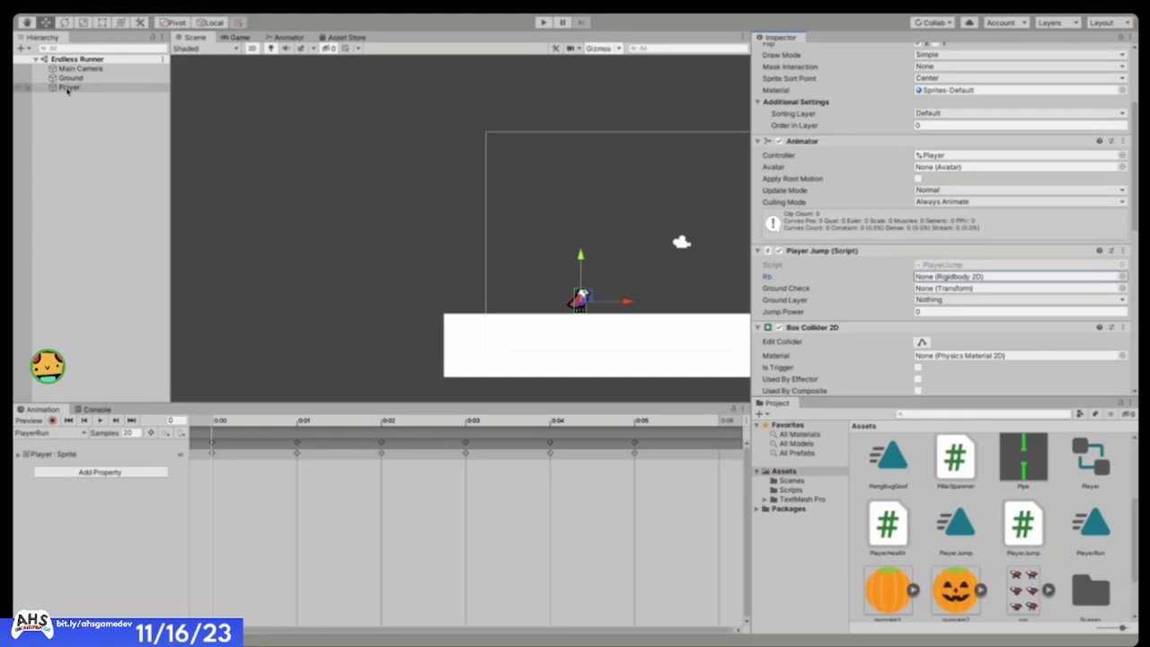
drag(81, 88, 958, 281)
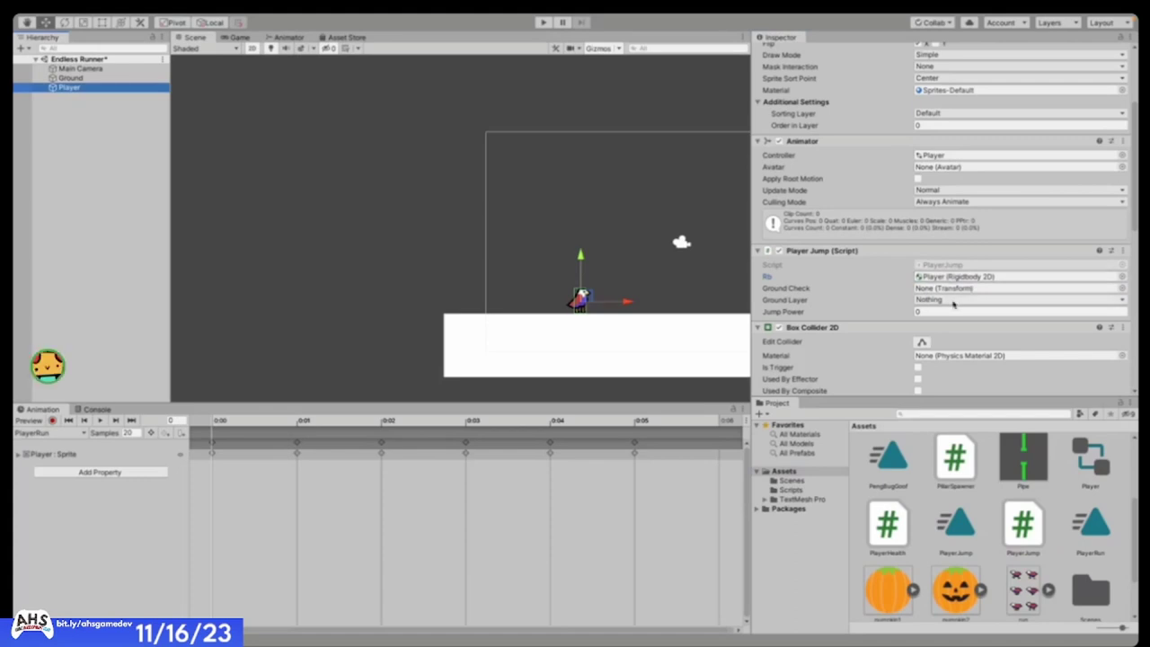
scroll(597, 305, down, 2)
scroll(598, 305, down, 1)
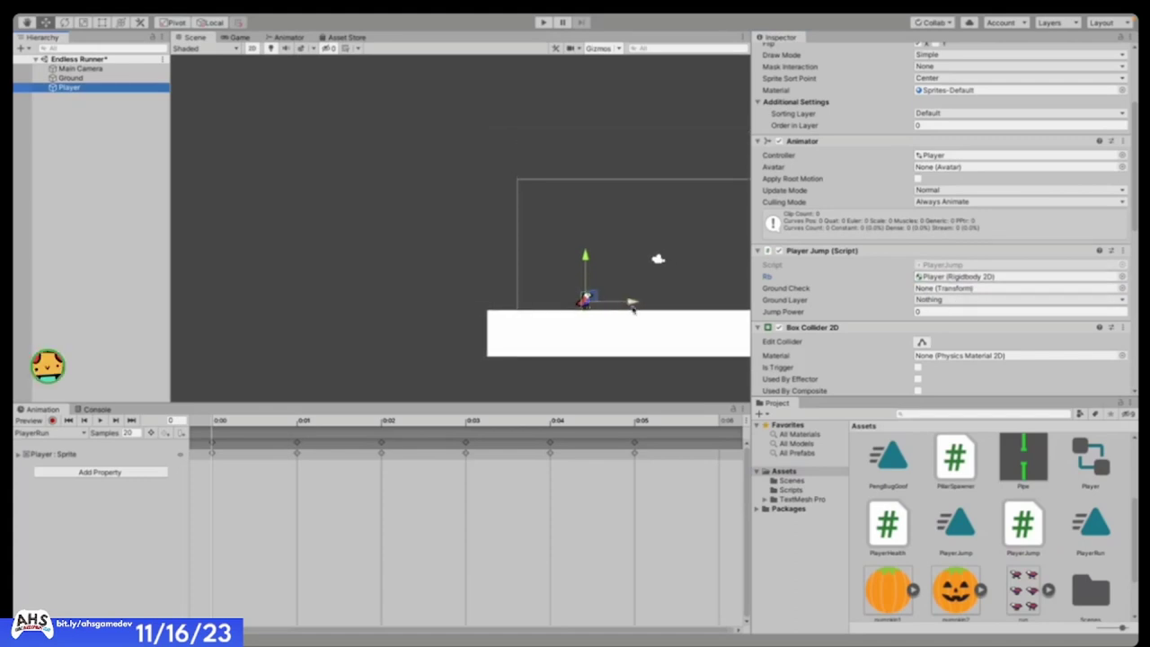
scroll(633, 309, up, 2)
key(ctrl+z)
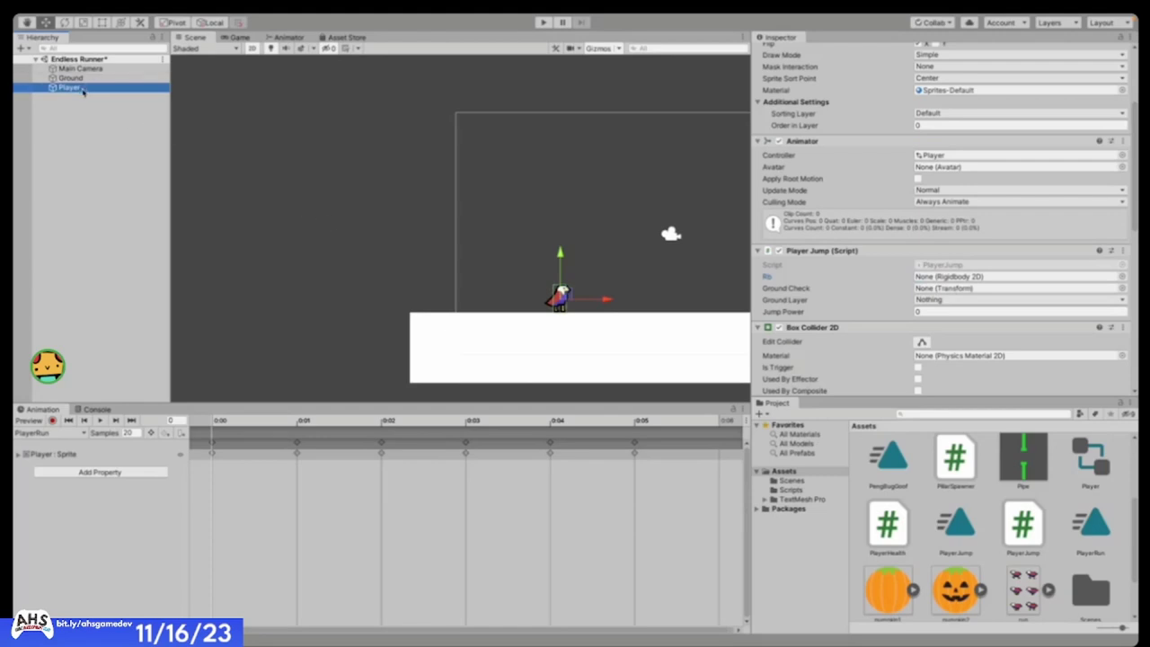
- Assign the Player's Rigidbody 2D to the Rb reference of its Player Jump script
drag(76, 90, 951, 278)
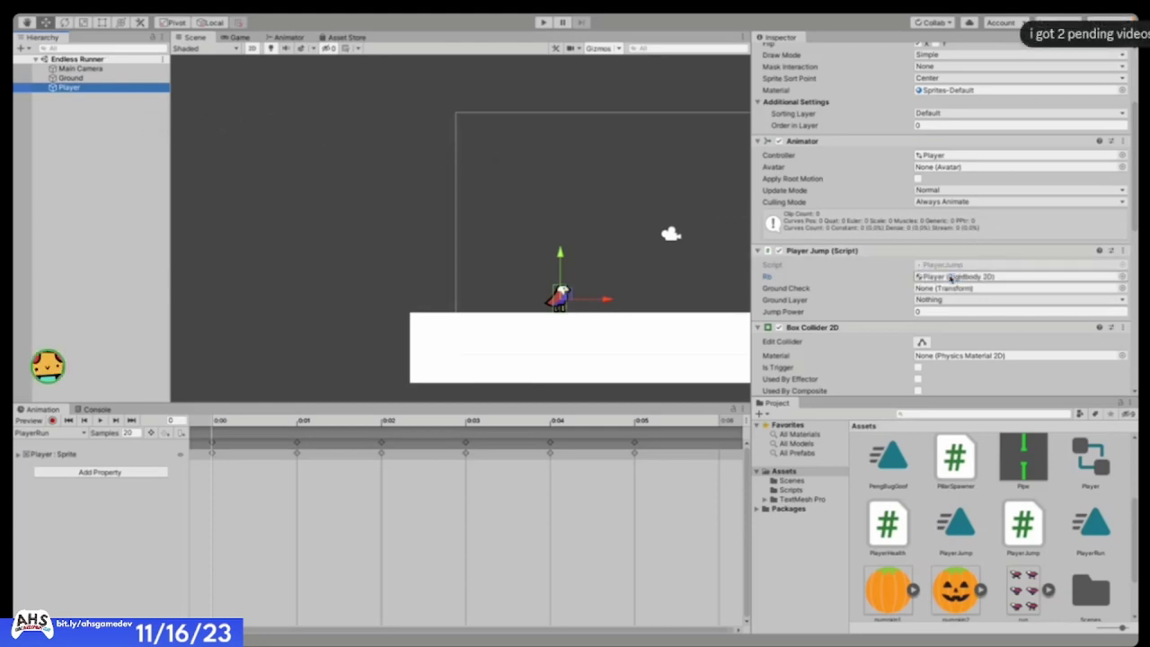
scroll(539, 305, down, 3)
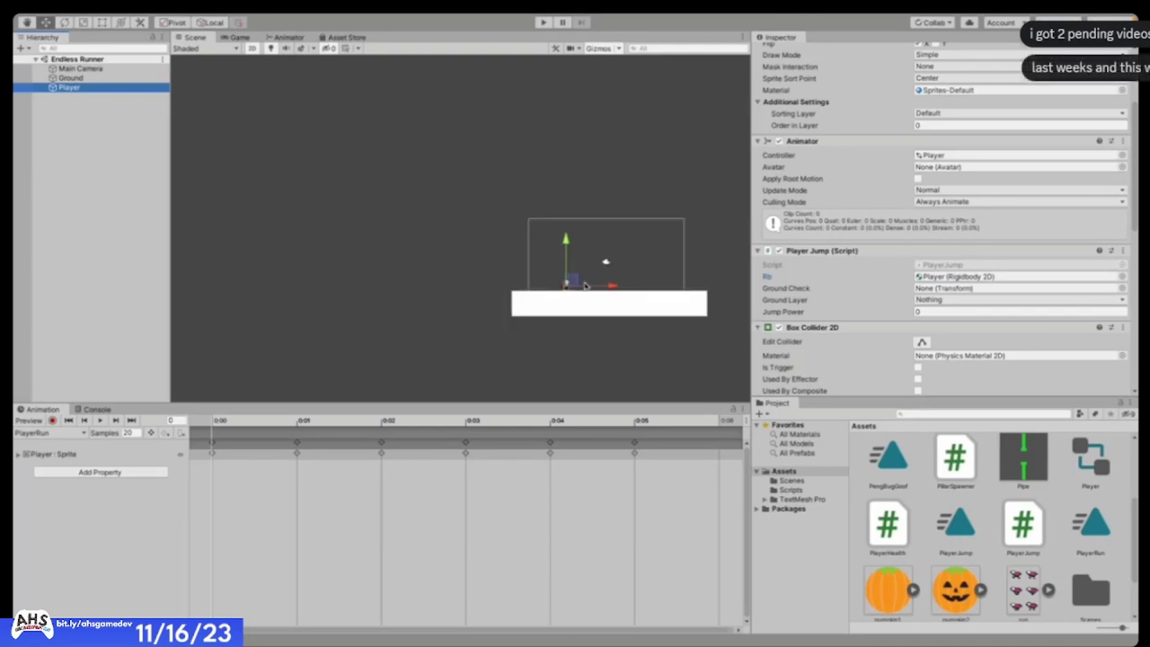
scroll(514, 334, up, 6)
scroll(514, 336, down, 5)
scroll(514, 336, down, 1)
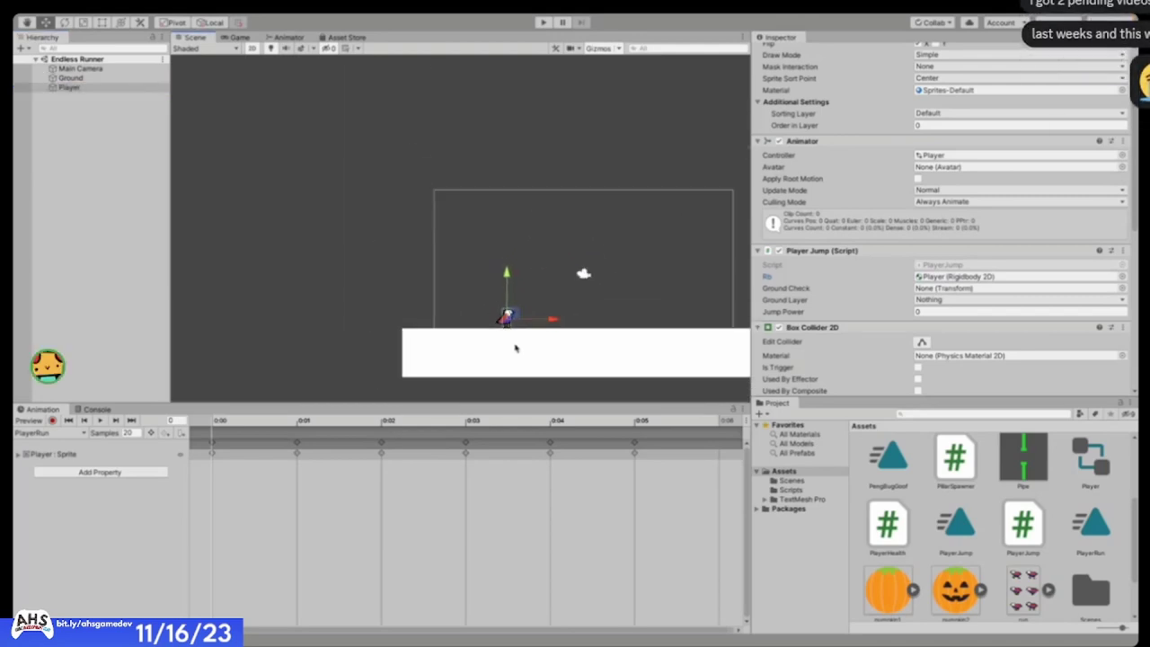
scroll(500, 350, up, 2)
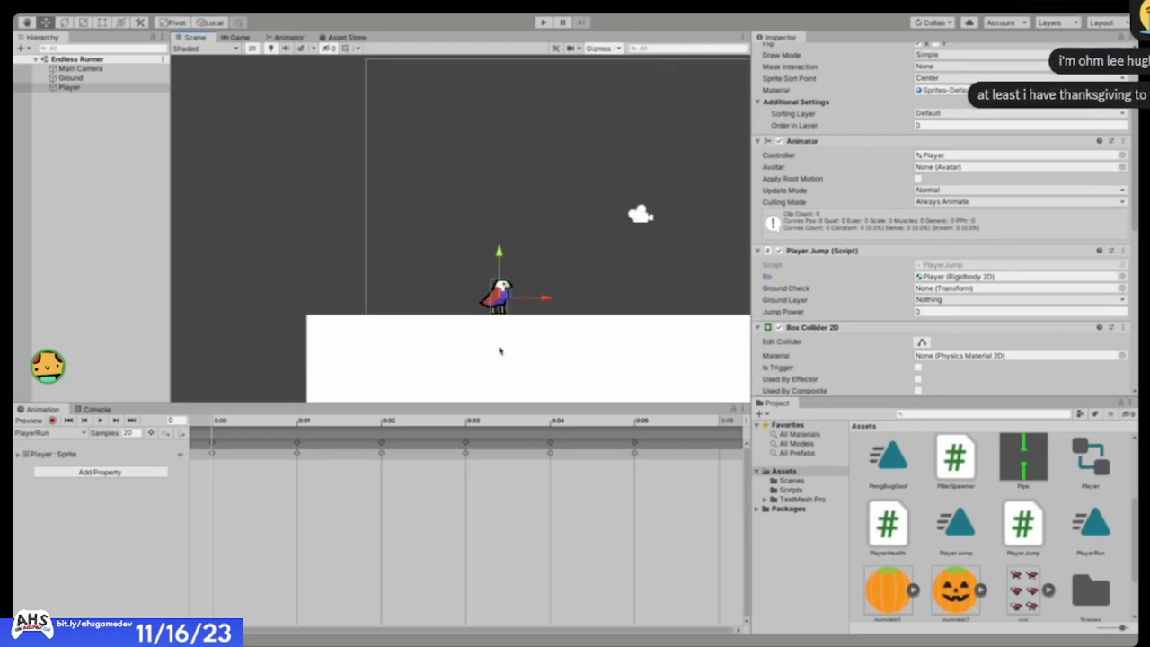
scroll(500, 351, down, 2)
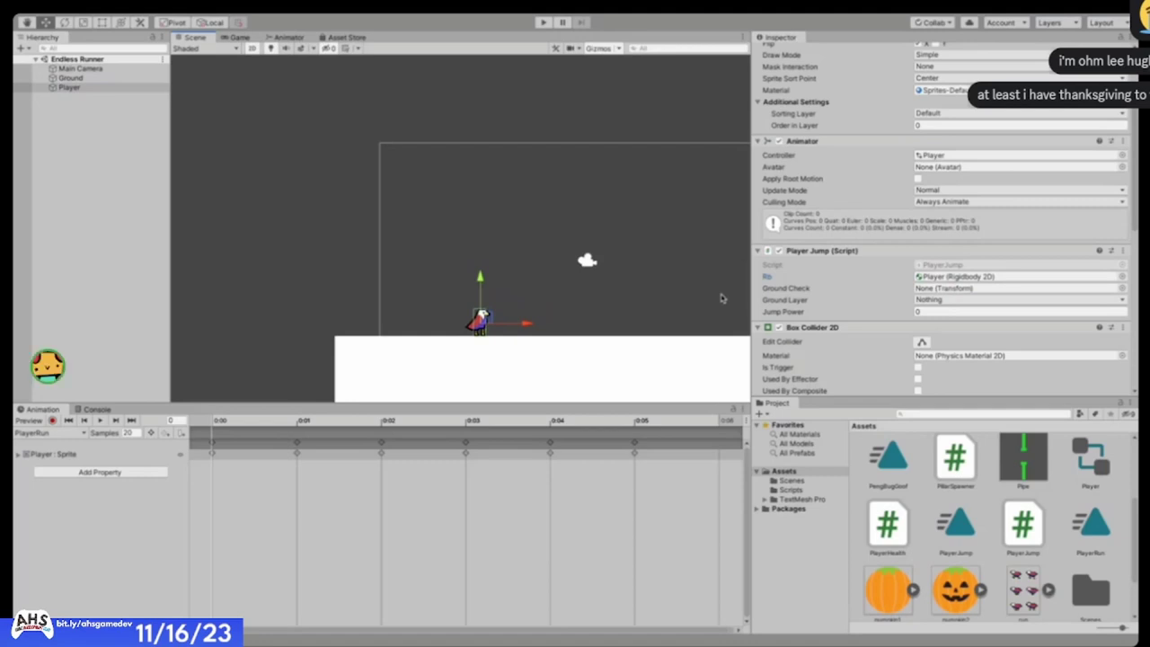
- Create an empty object at the root of the Endless Runner scene for the script's Ground Check reference
click(800, 288)
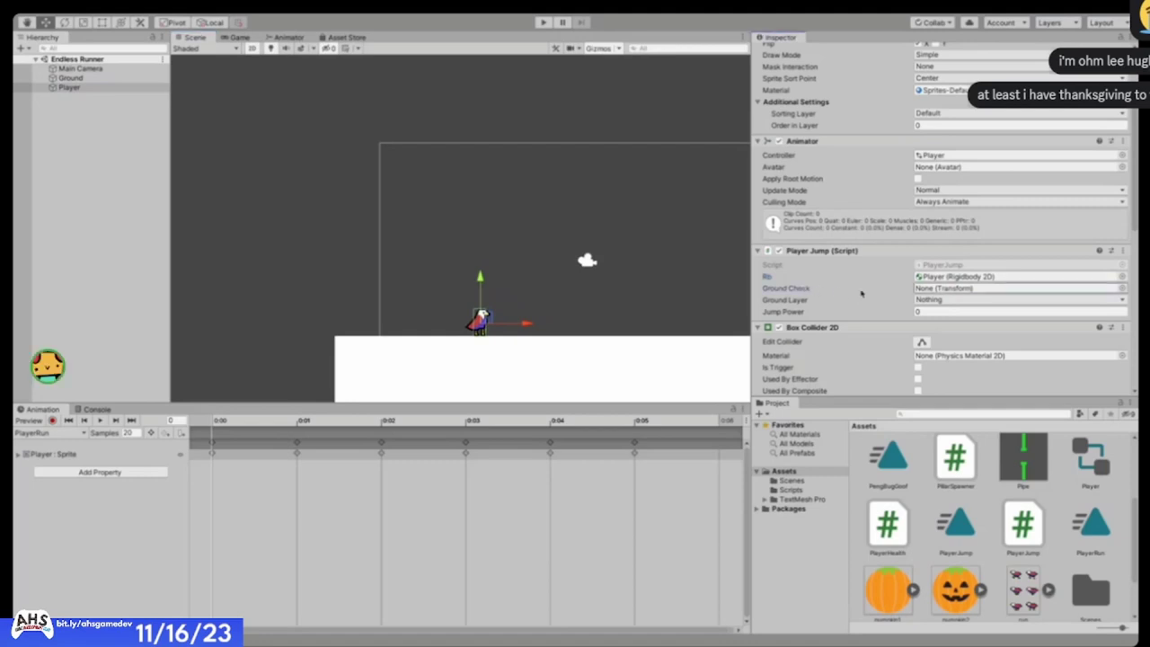
scroll(549, 275, up, 4)
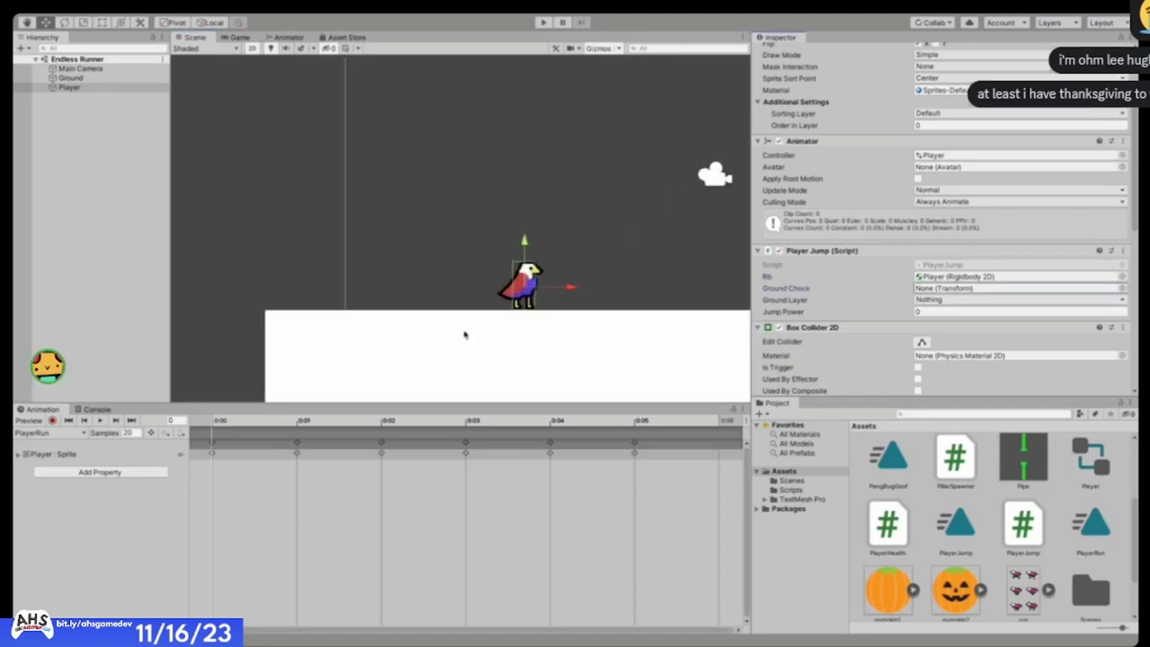
scroll(465, 334, up, 4)
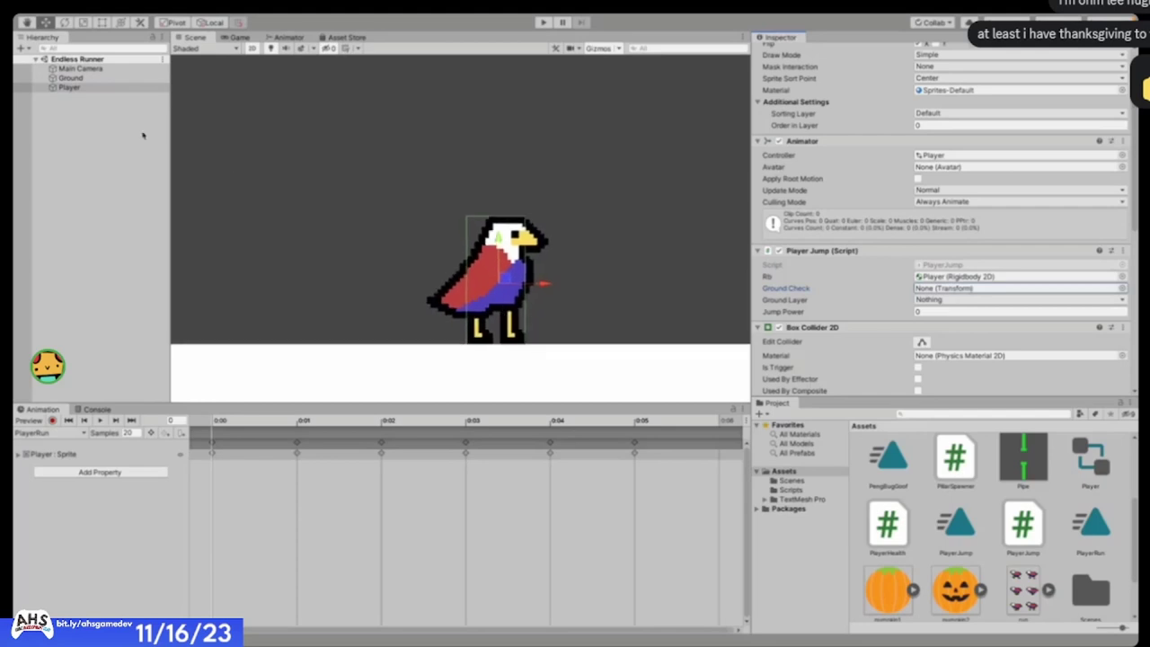
click(110, 138)
right_click(108, 142)
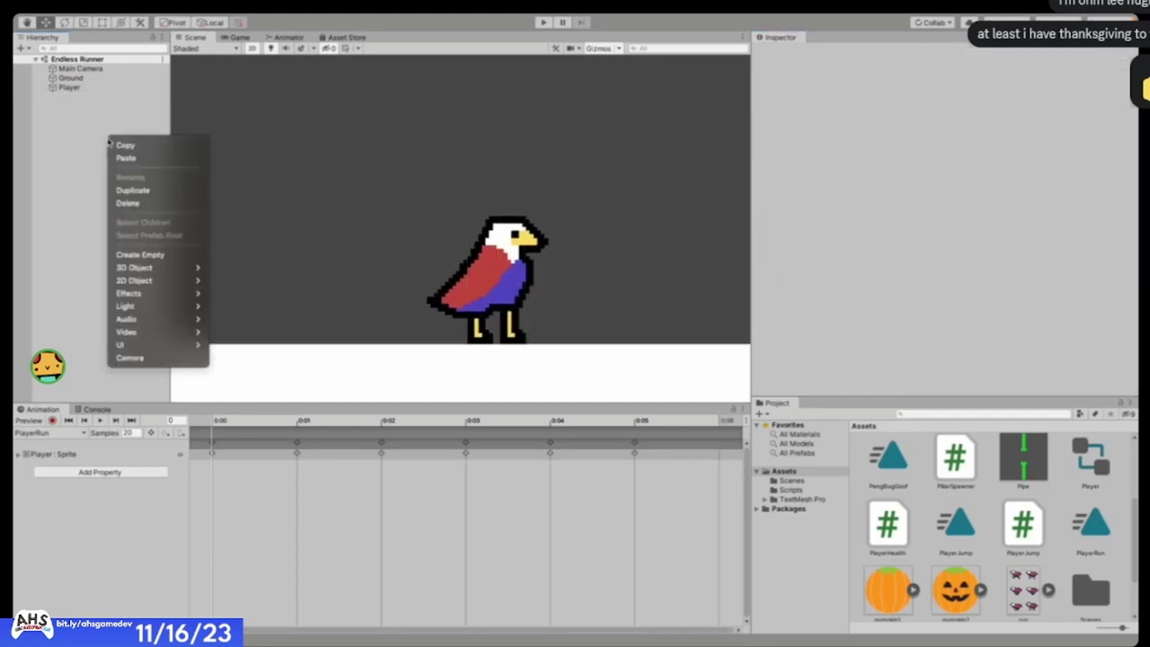
click(84, 159)
right_click(94, 154)
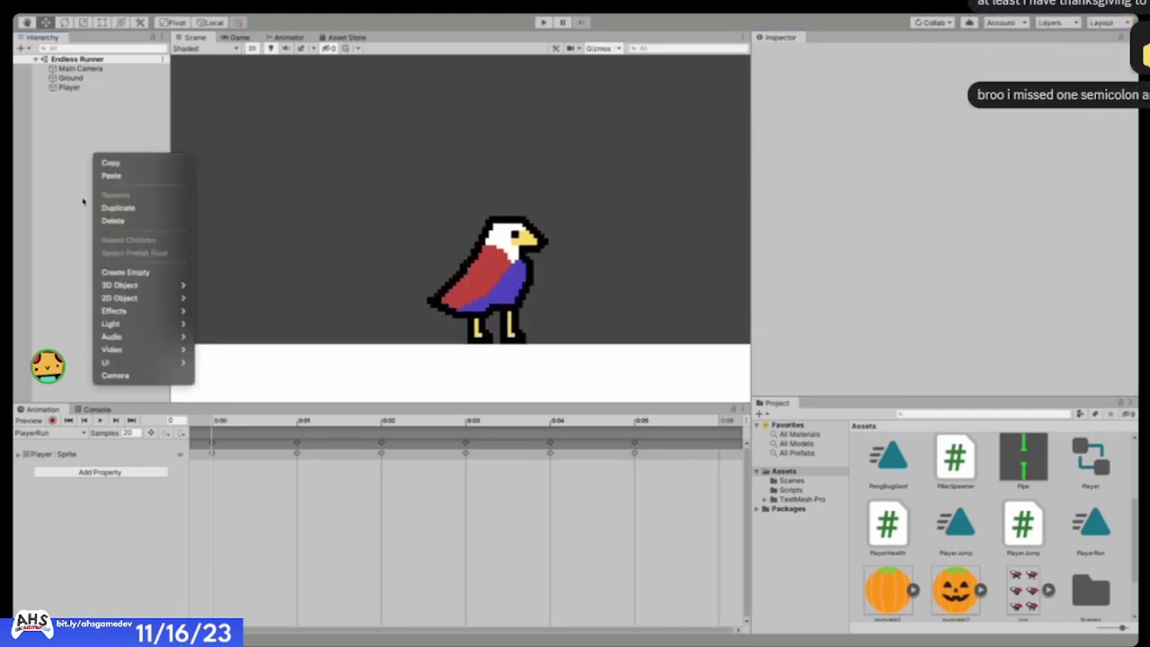
click(125, 273)
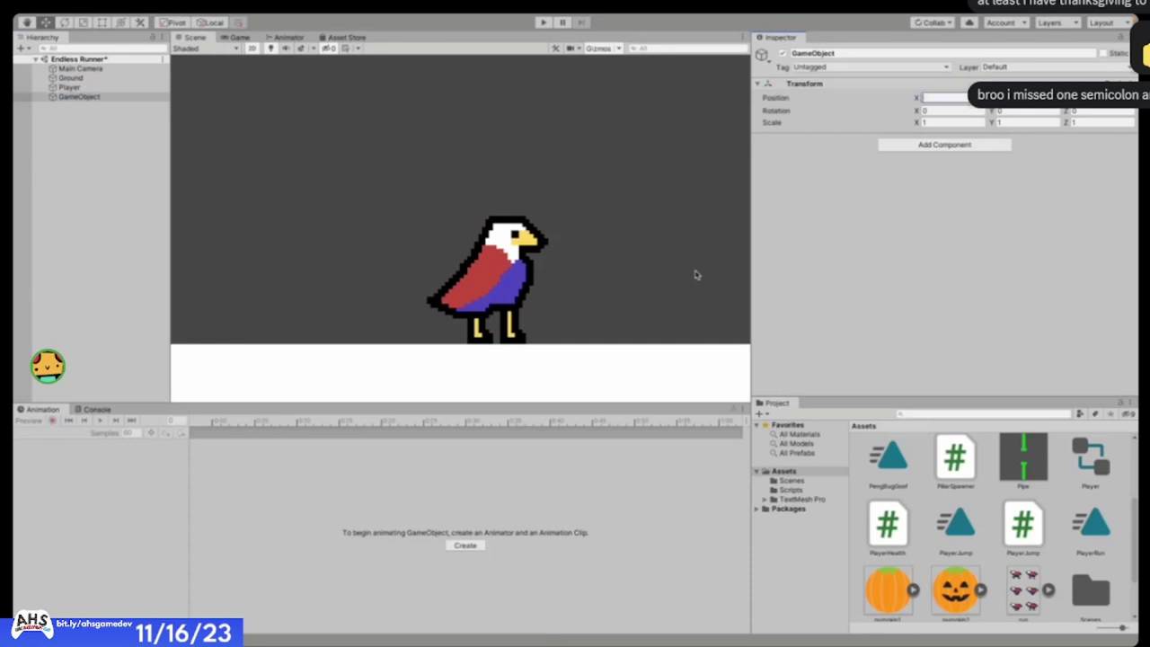
- Move the empty GameObject between the Player's feet at ground level, to about X -4.597, Y -3.279
scroll(452, 270, down, 3)
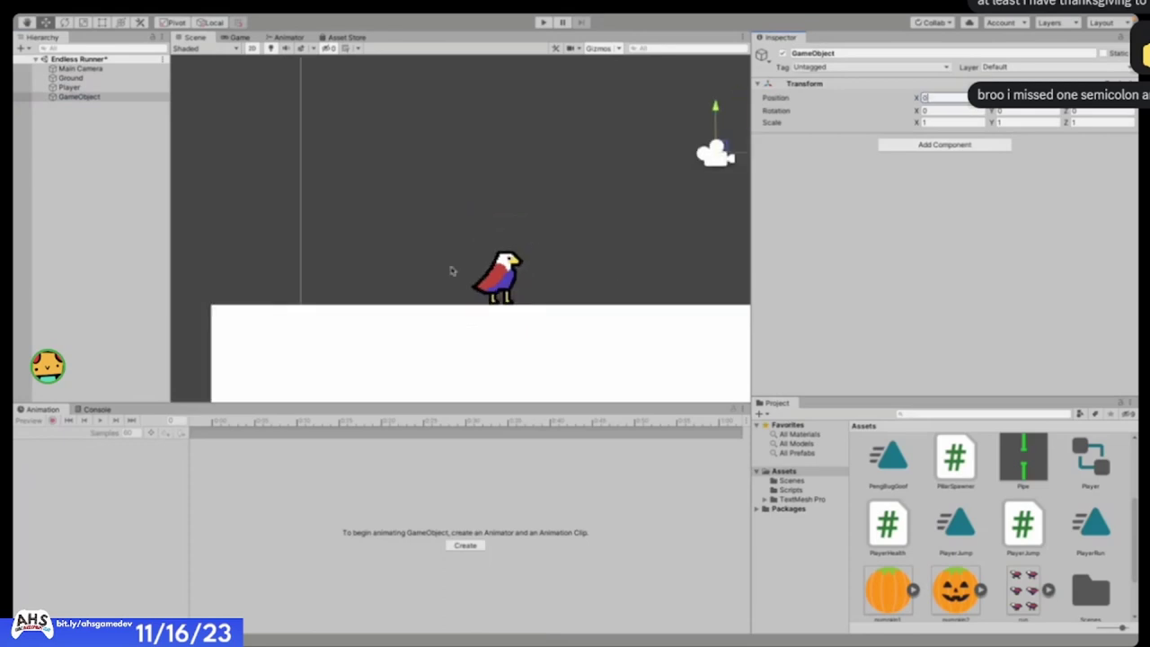
click(146, 108)
click(144, 97)
scroll(501, 330, down, 3)
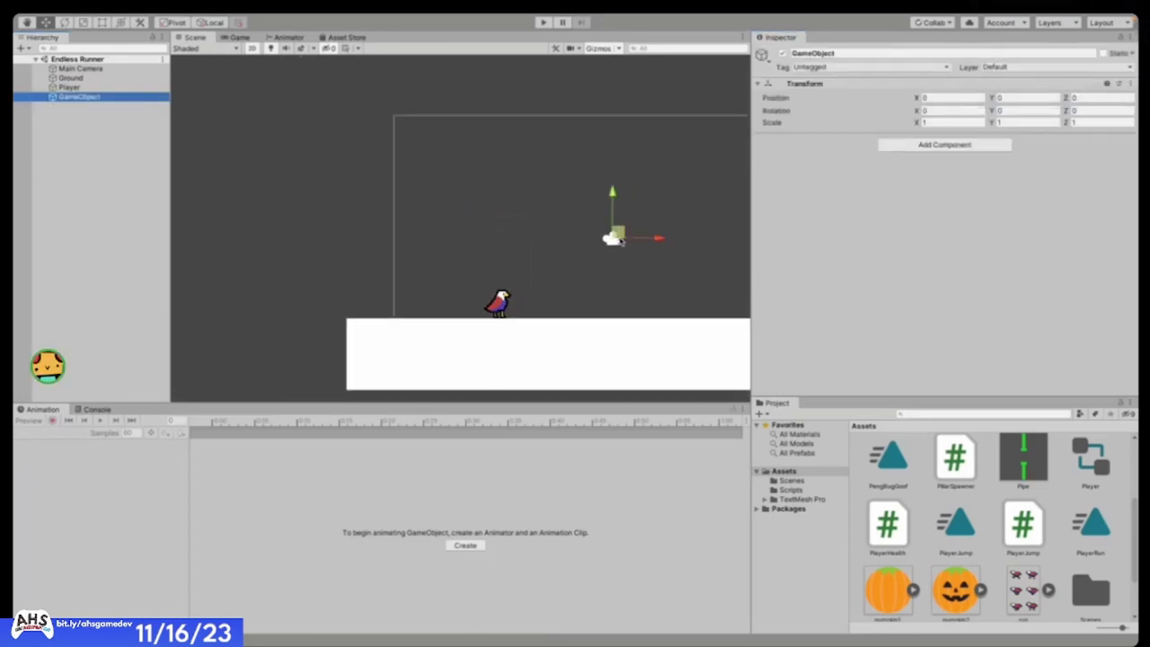
drag(619, 235, 507, 310)
scroll(507, 316, down, 2)
scroll(458, 262, up, 5)
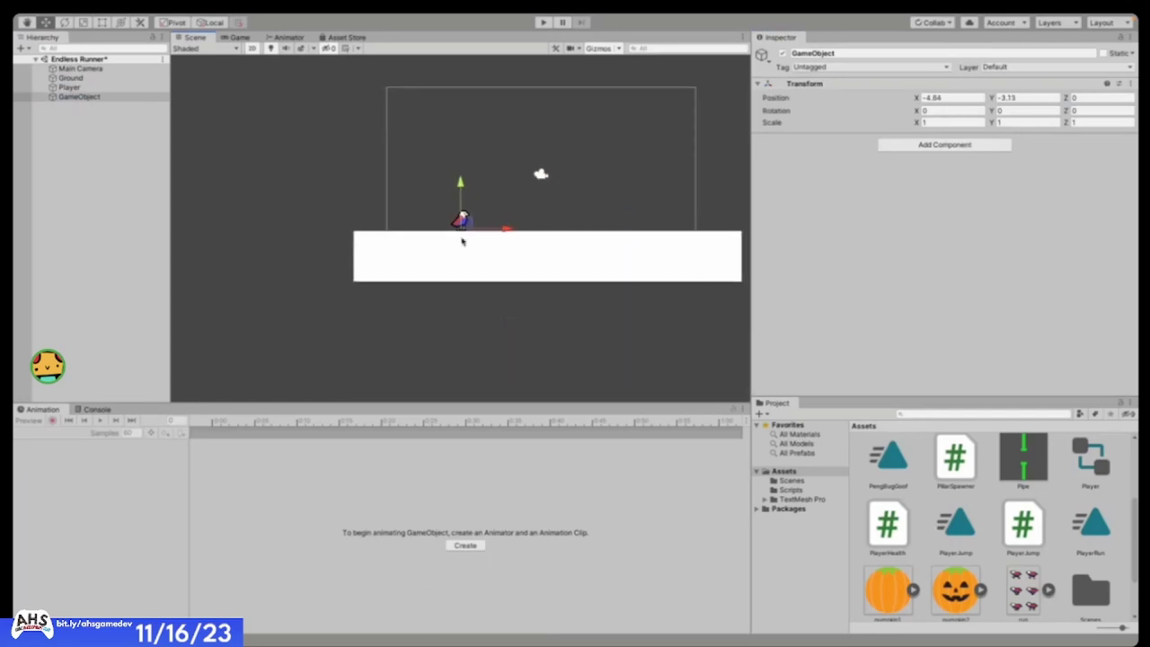
scroll(509, 308, up, 3)
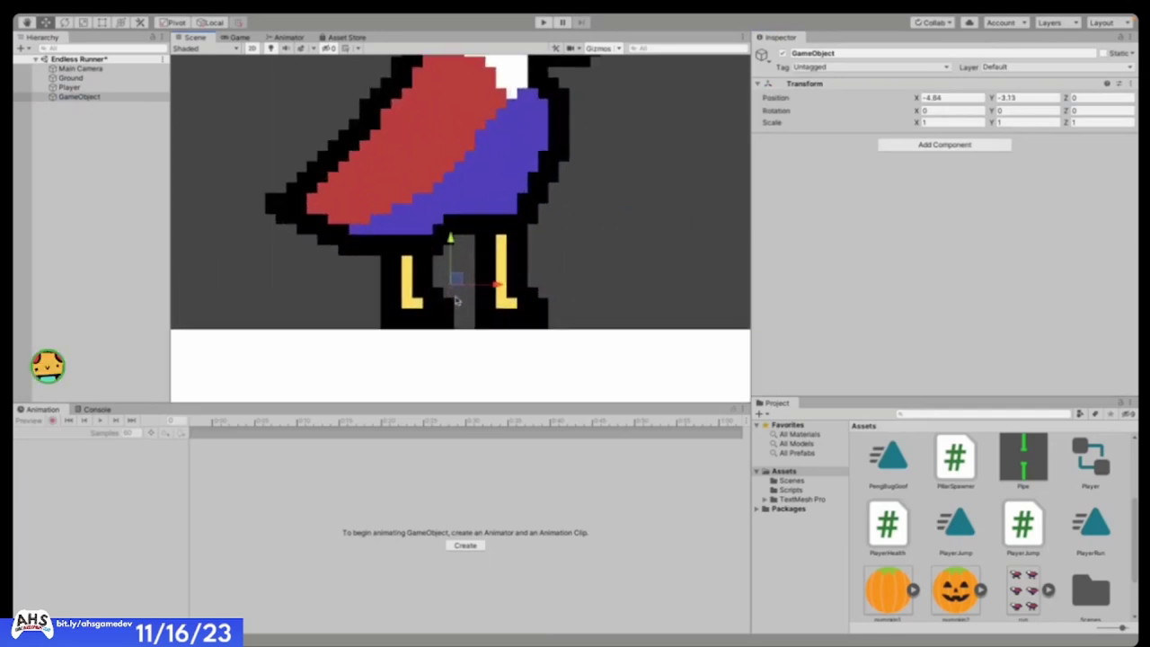
drag(450, 239, 509, 329)
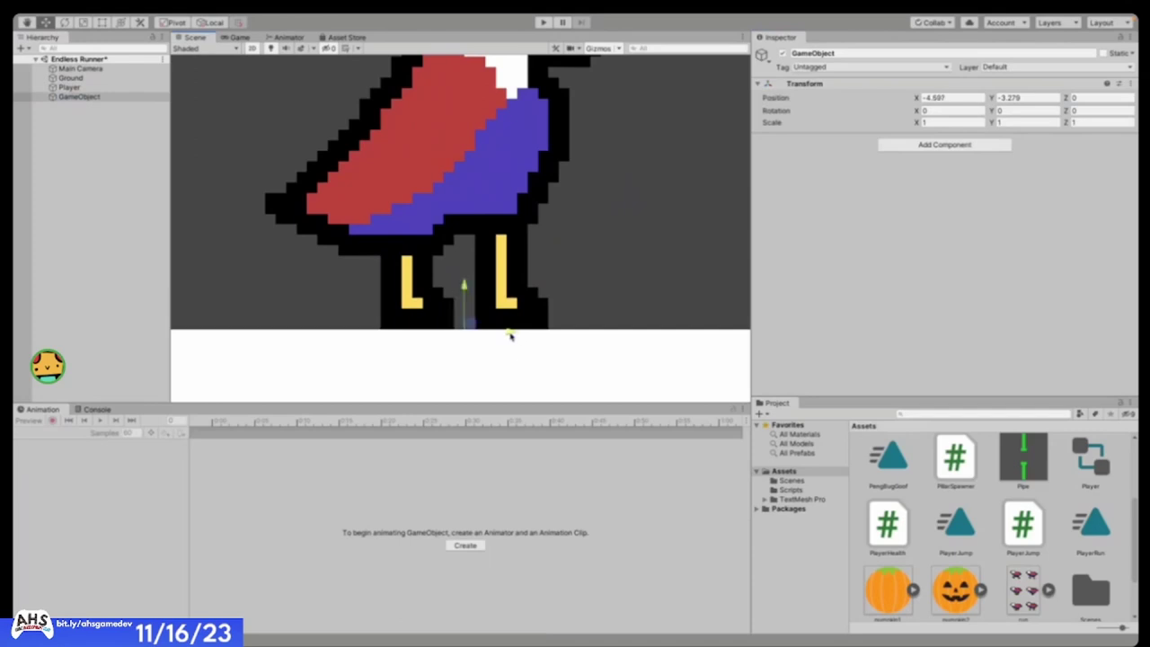
scroll(495, 329, down, 4)
scroll(500, 367, up, 8)
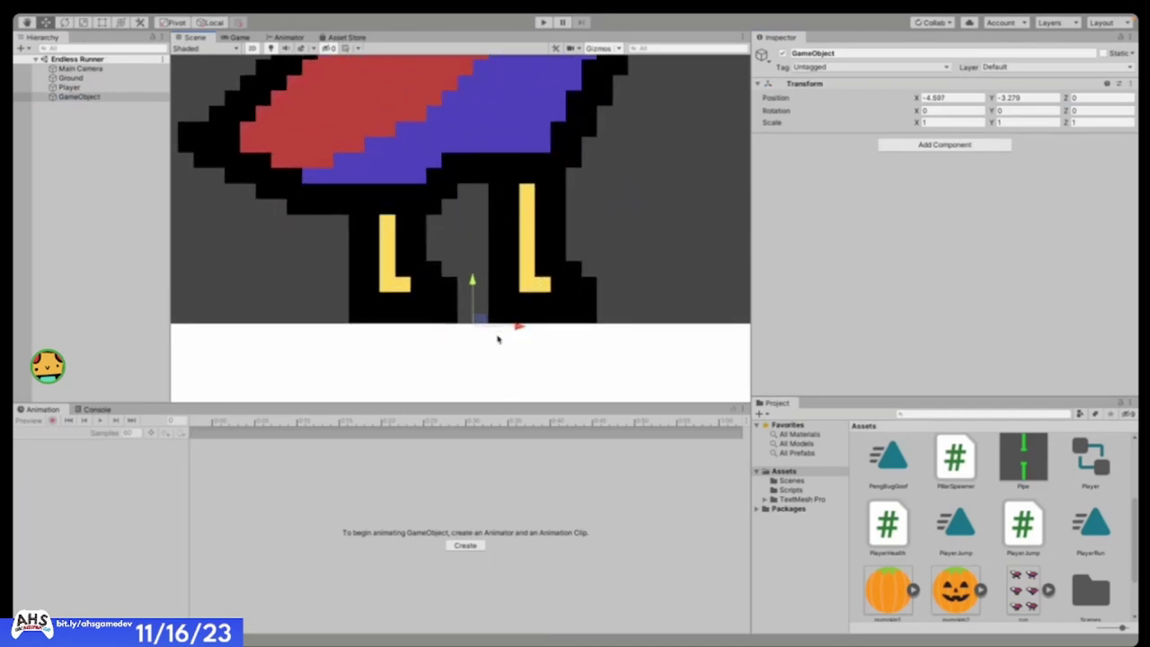
scroll(471, 360, down, 3)
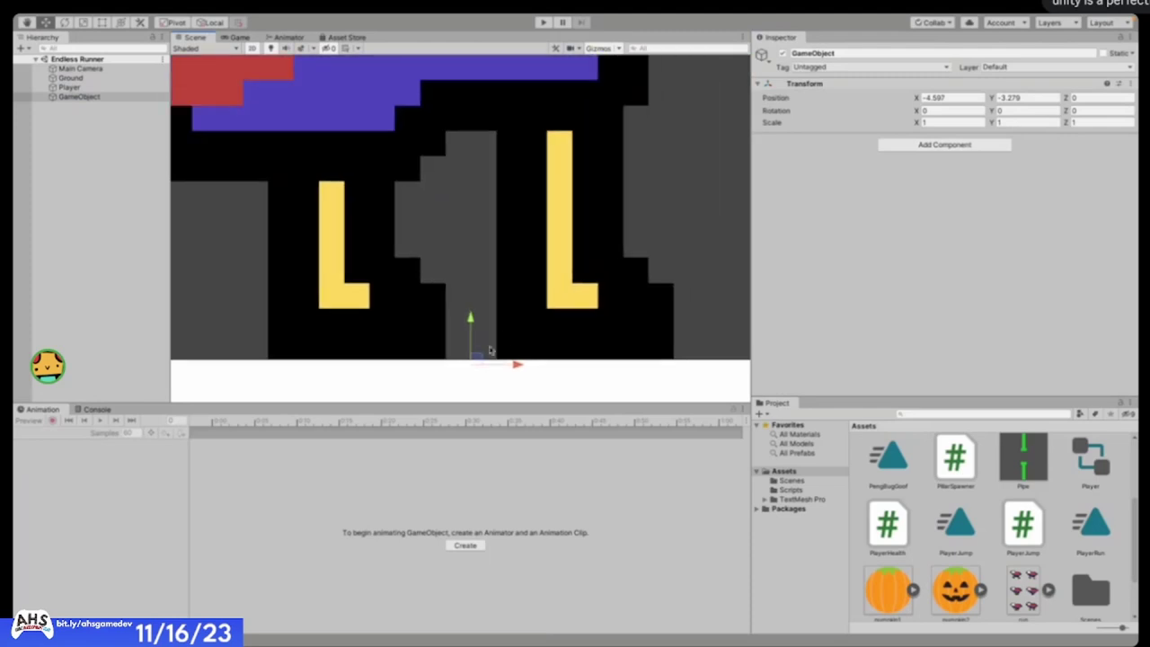
scroll(506, 310, down, 3)
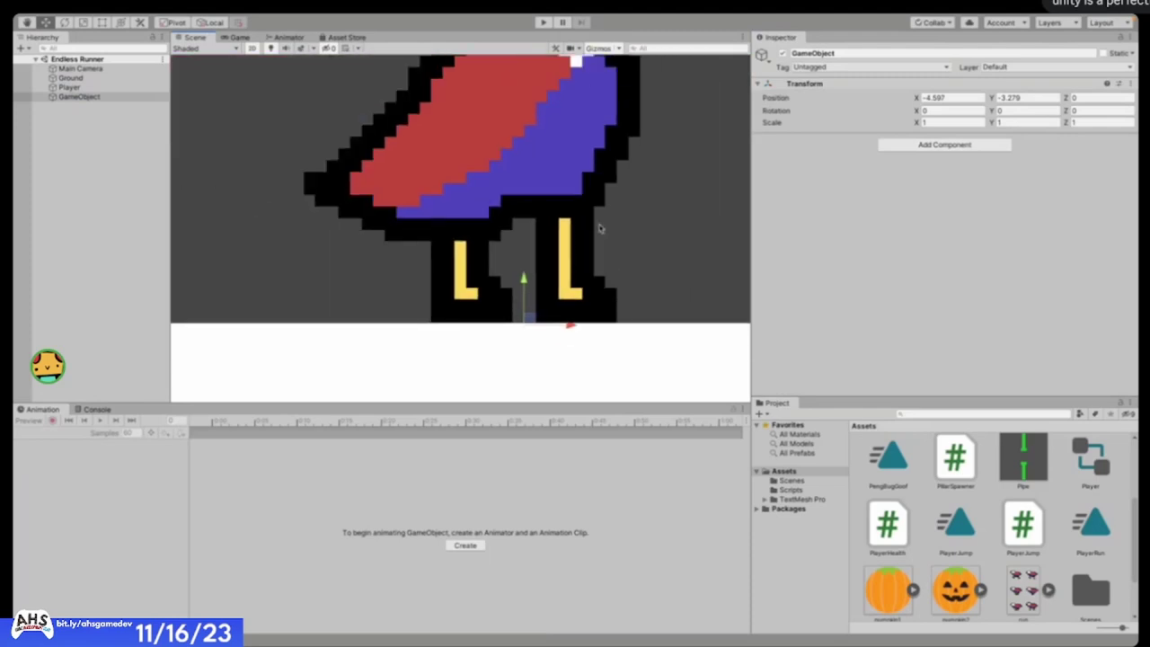
scroll(600, 228, up, 2)
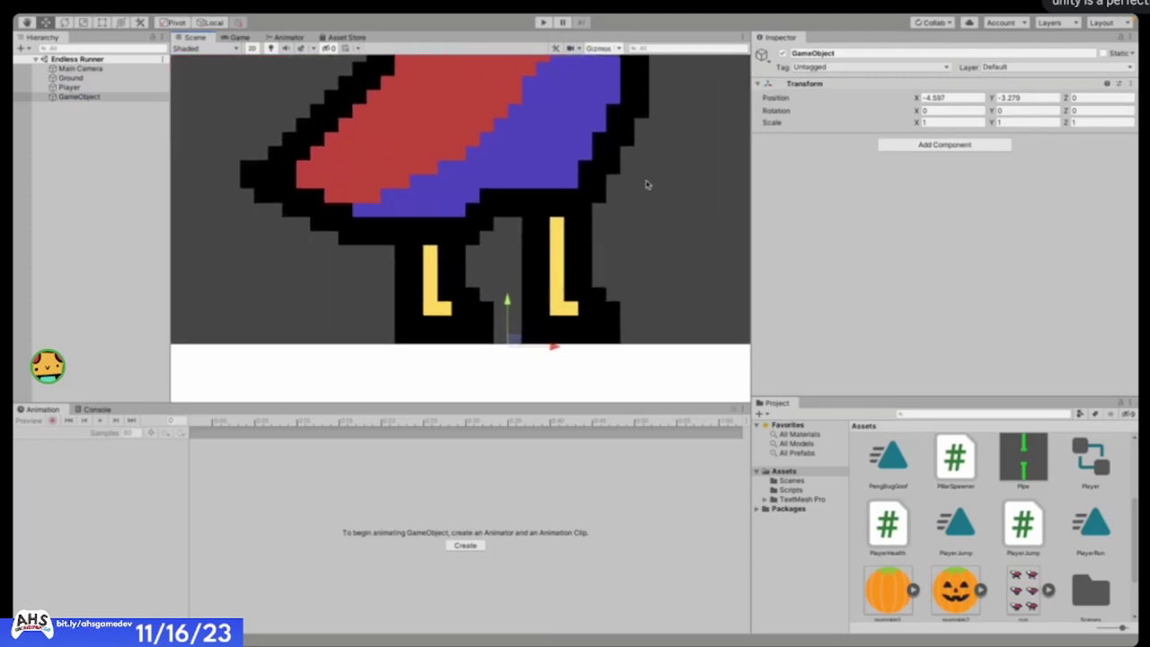
- Give the empty GameObject a red label icon so it can be seen in the scene
click(763, 56)
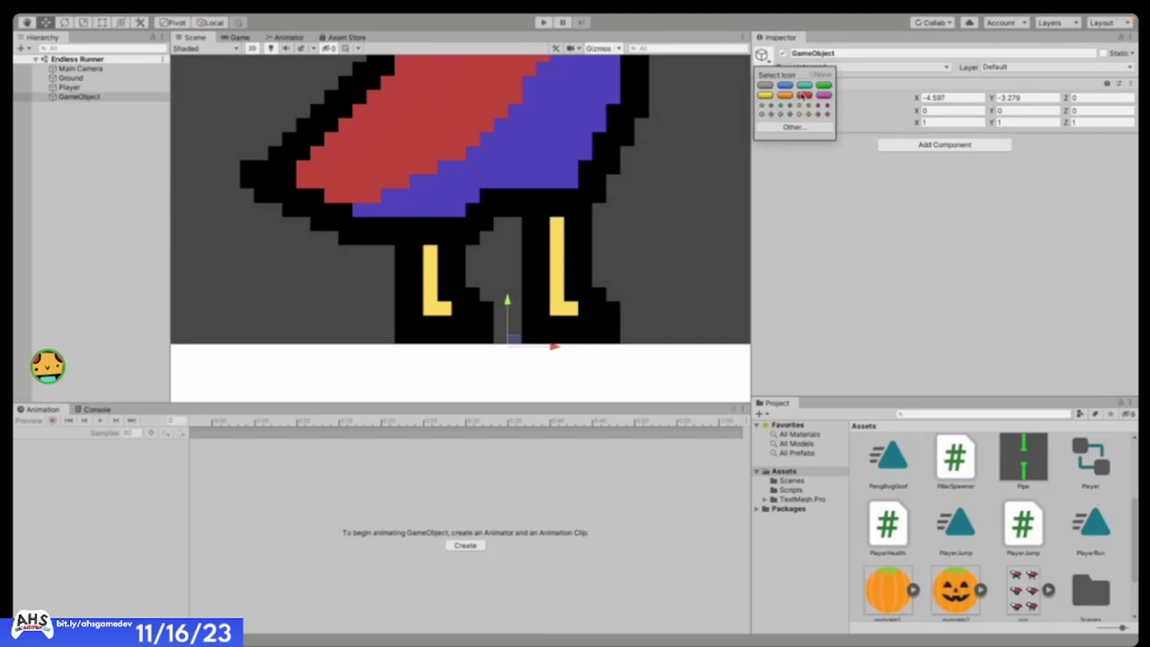
click(803, 96)
scroll(503, 302, down, 3)
scroll(485, 328, up, 5)
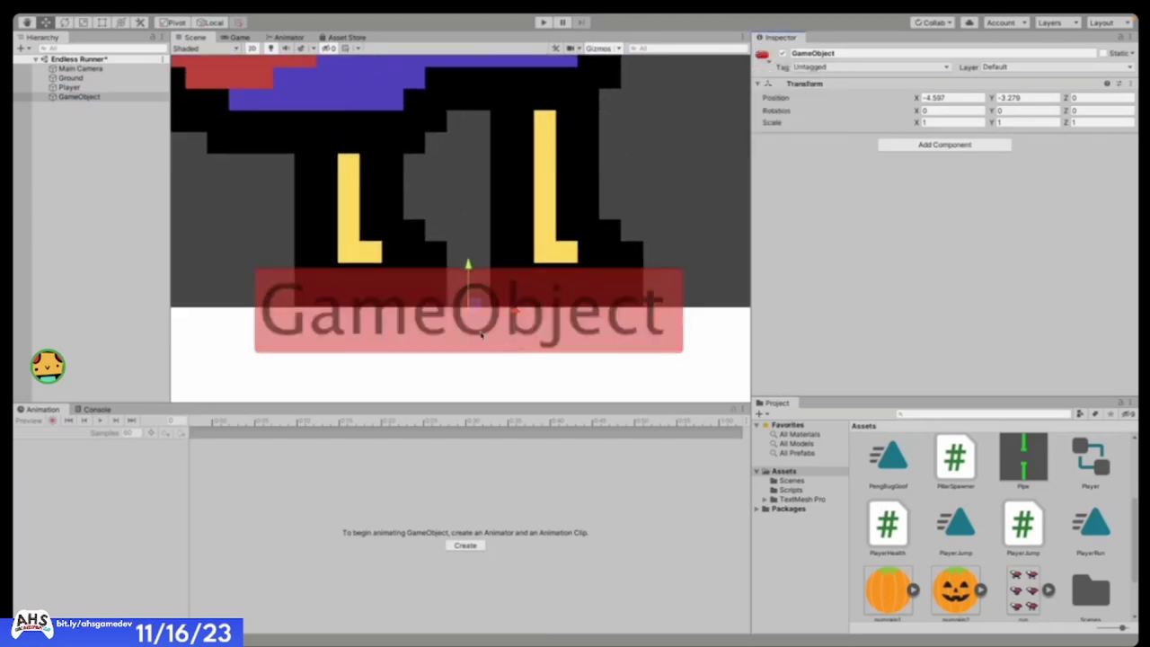
scroll(479, 324, up, 2)
scroll(479, 323, down, 5)
scroll(479, 310, up, 6)
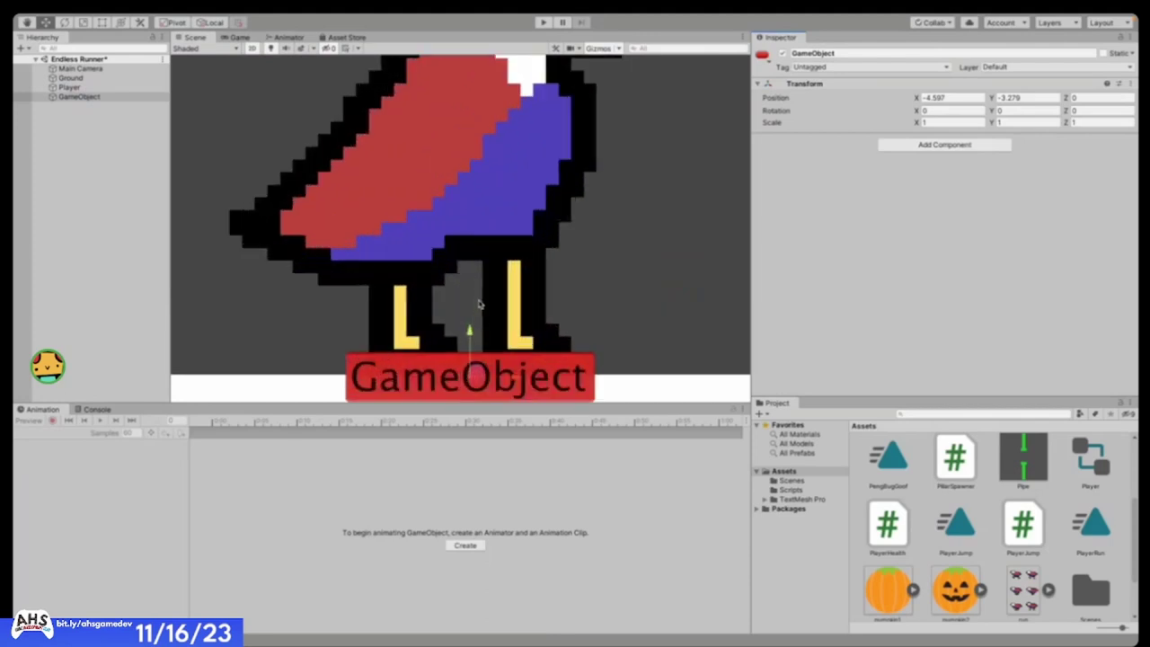
scroll(476, 315, down, 3)
scroll(478, 386, up, 5)
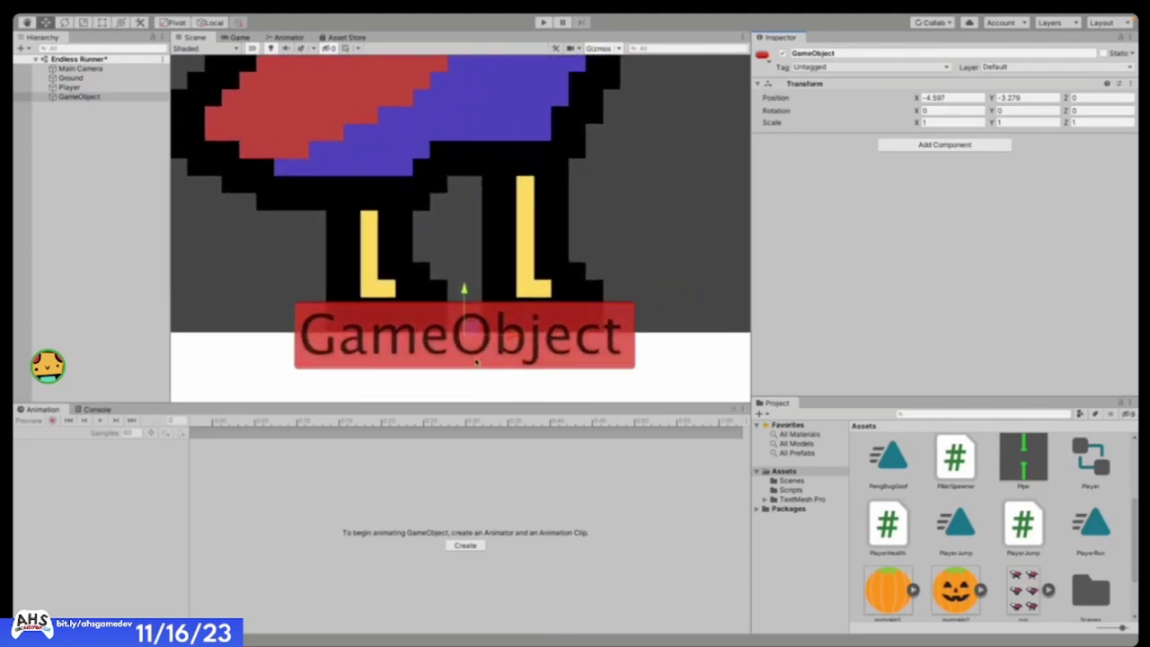
- Rename the empty GameObject as Ground Check
click(824, 52)
text(Gro)
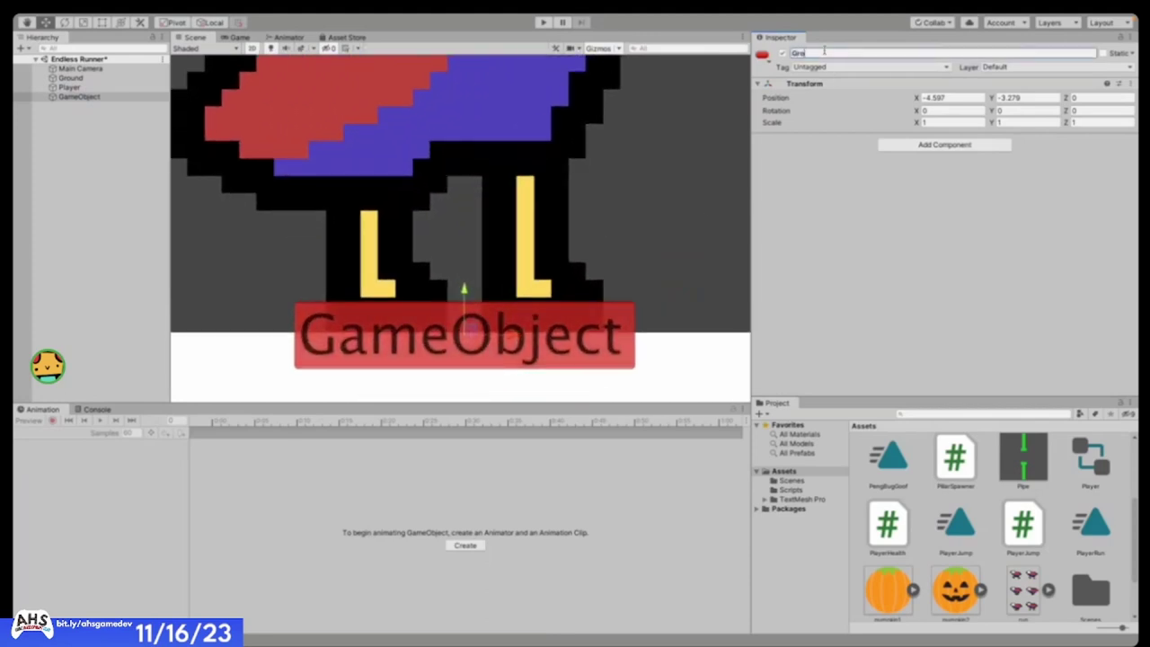
text(und CHeck)
key(Return)
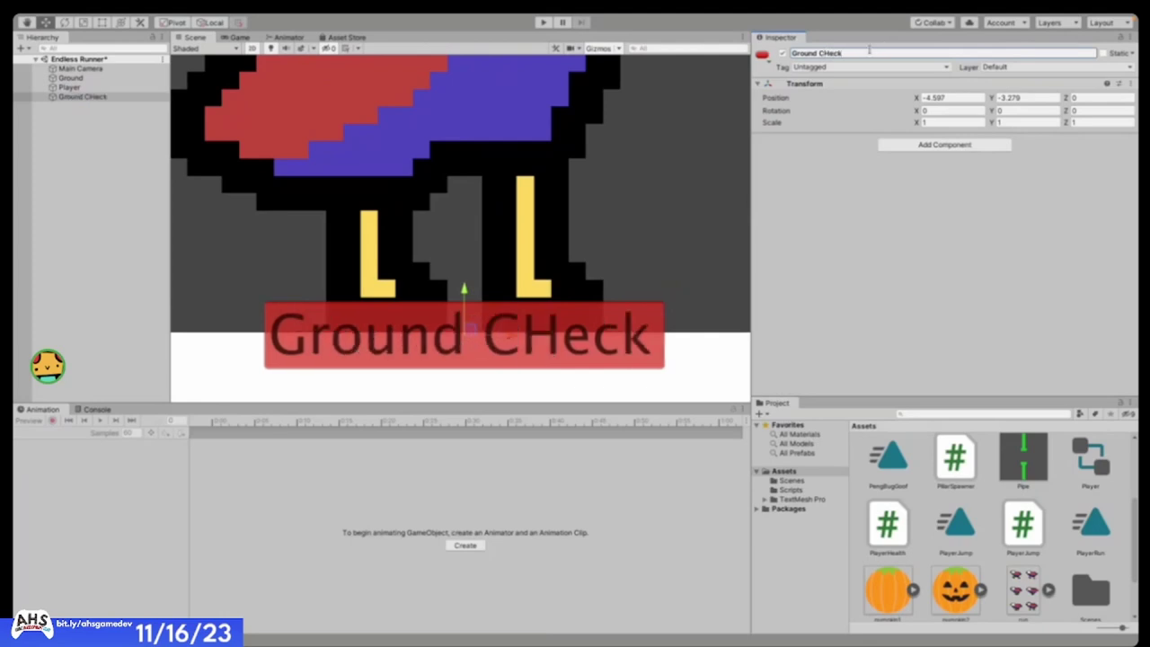
click(869, 52)
text(Ground Check)
key(Return)
- Fine-tune the Ground Check object's height at the bottom of the Player's feet to about Y -3.2778
scroll(467, 318, up, 2)
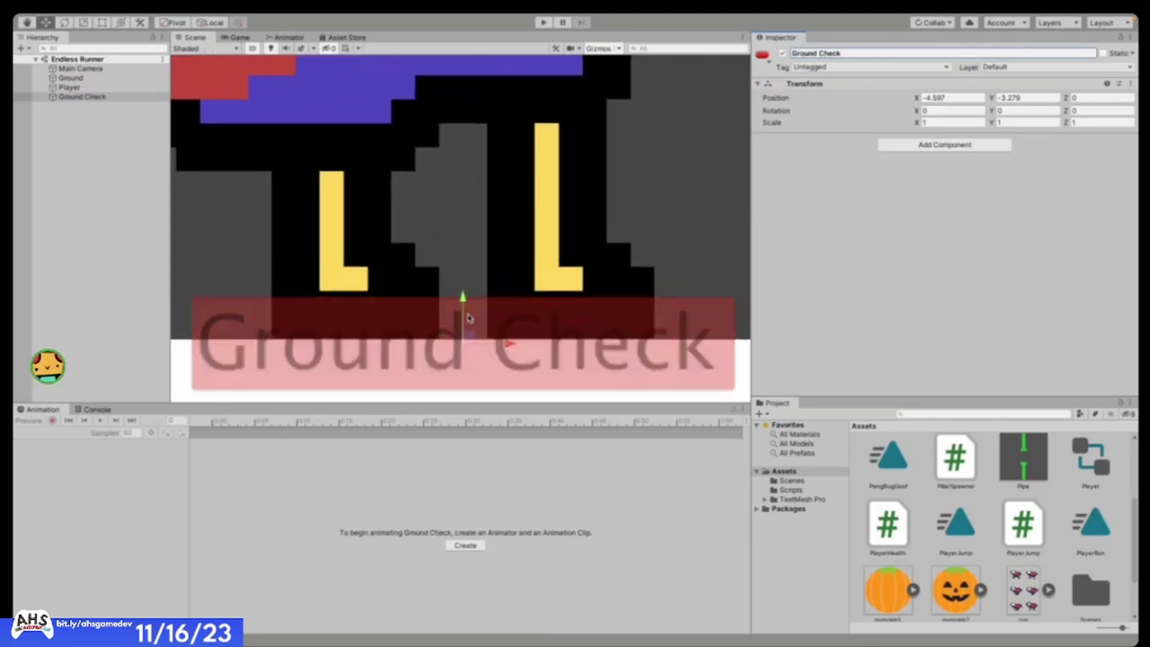
scroll(467, 318, up, 2)
drag(459, 303, 460, 308)
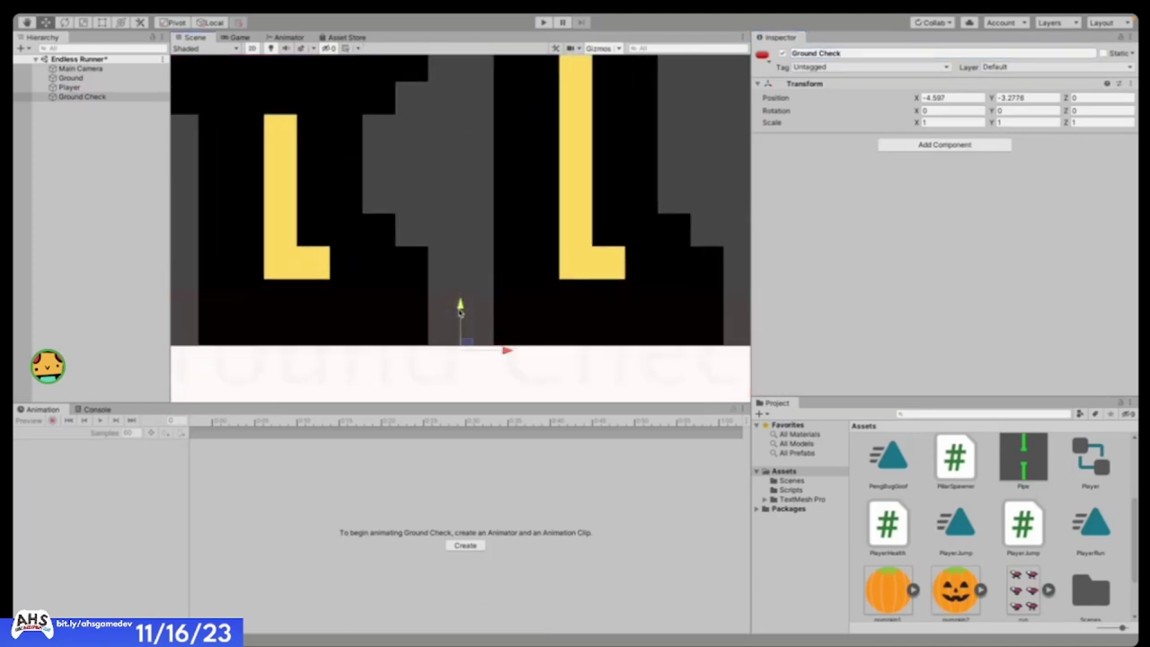
- Examine the Ground Check's placement at the Player's feet and review the Player's collider and Rigidbody 2D settings
scroll(462, 346, up, 4)
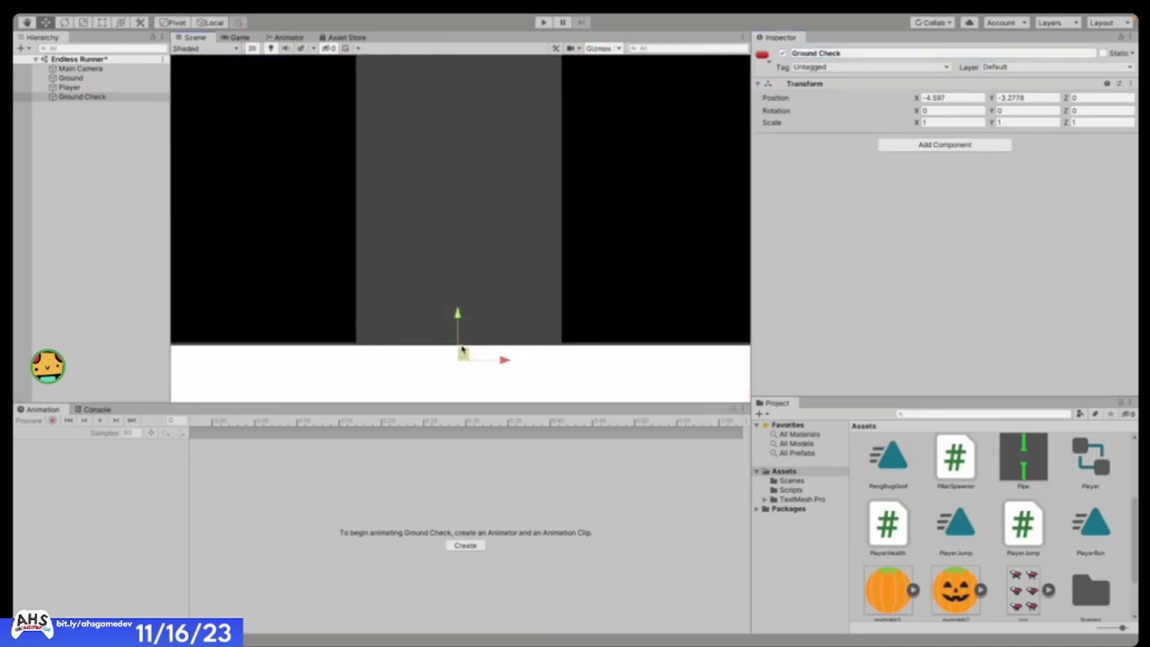
scroll(462, 351, up, 3)
scroll(460, 354, down, 3)
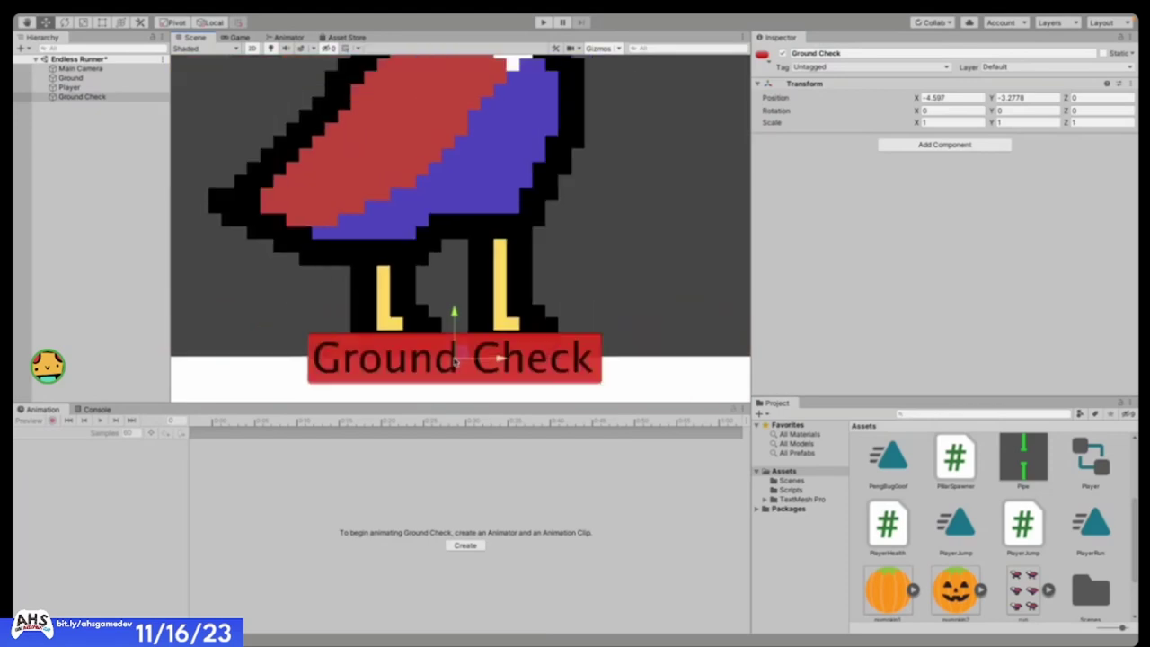
scroll(454, 361, down, 3)
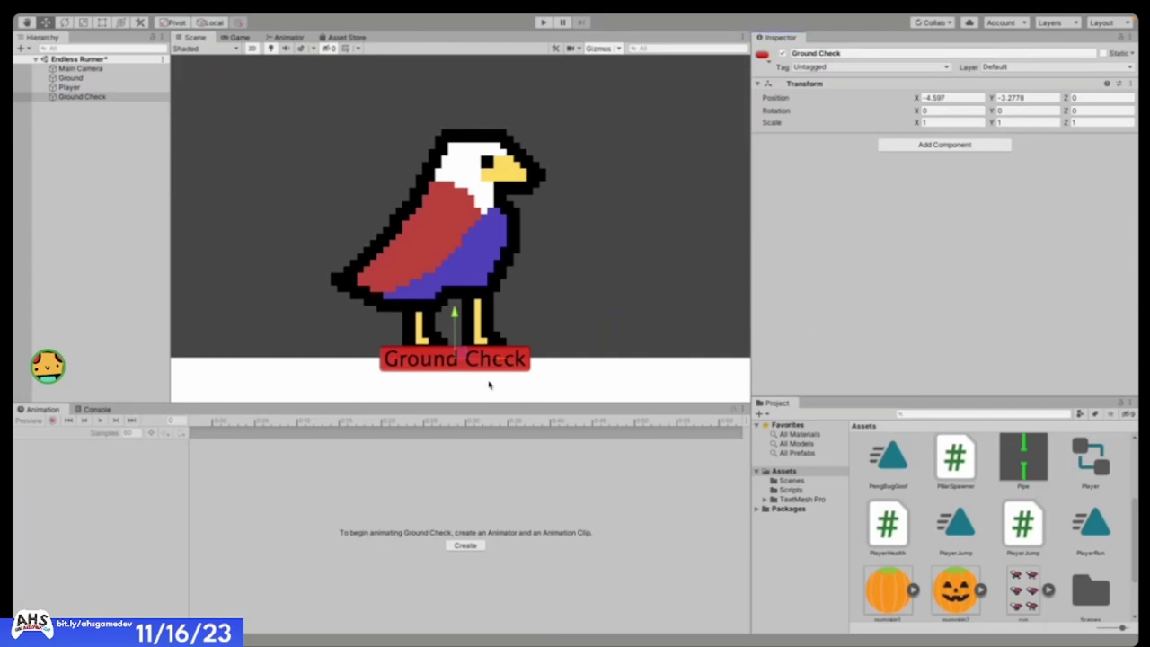
scroll(393, 264, down, 4)
scroll(396, 264, up, 1)
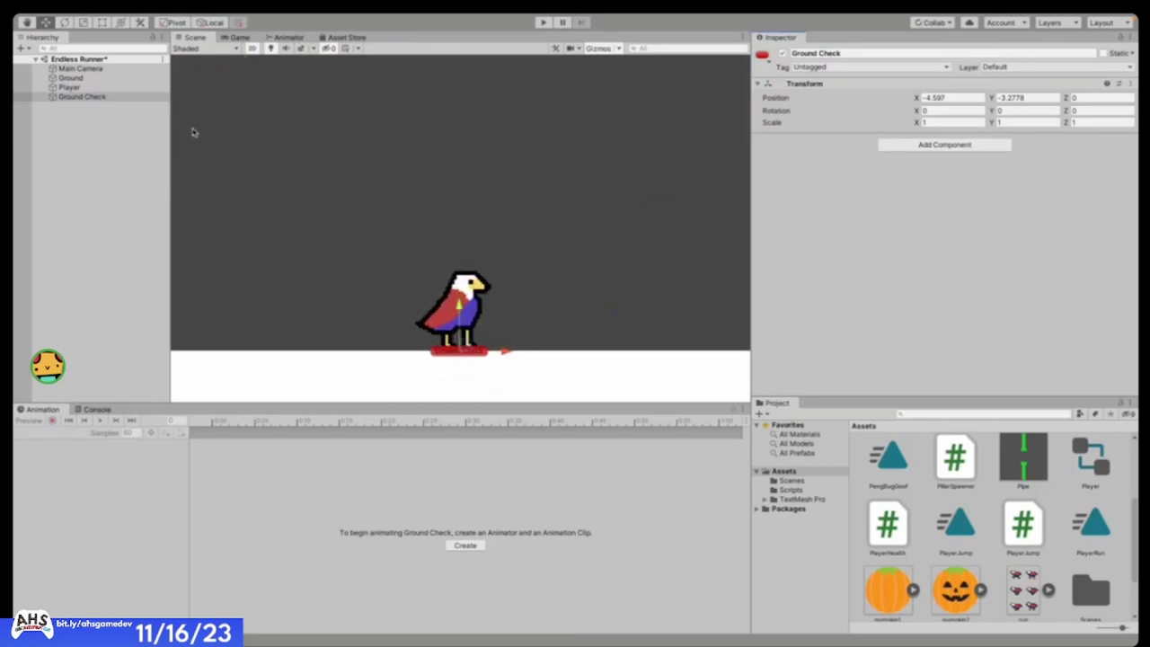
click(91, 90)
scroll(846, 169, down, 8)
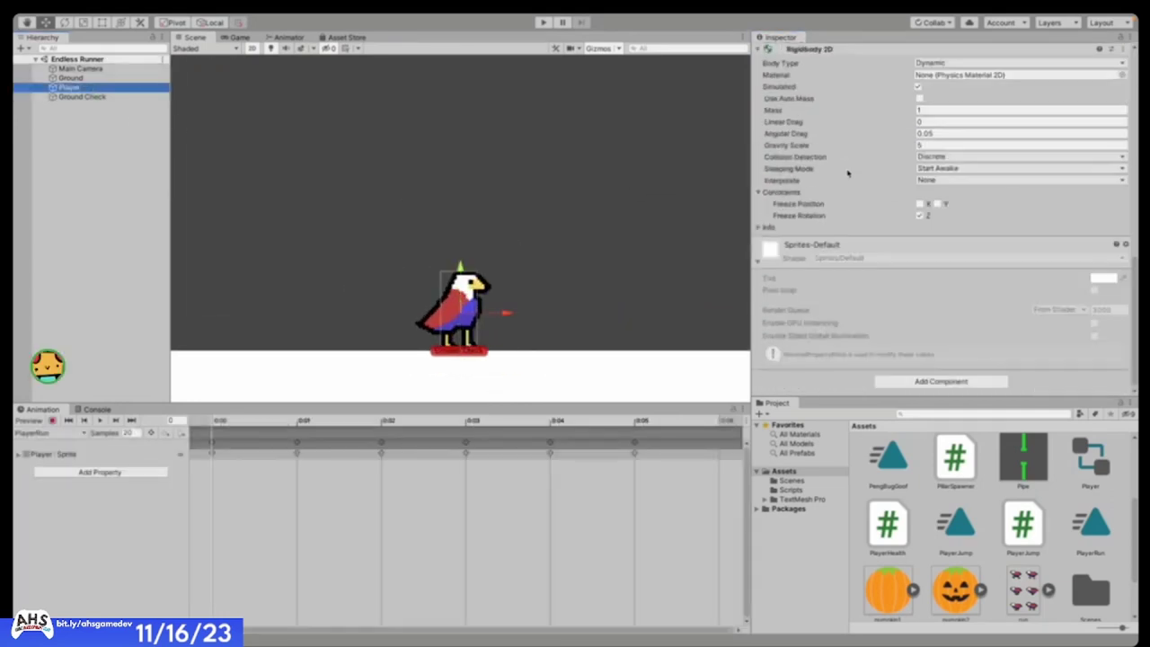
scroll(847, 172, up, 3)
scroll(847, 173, down, 2)
scroll(848, 173, up, 1)
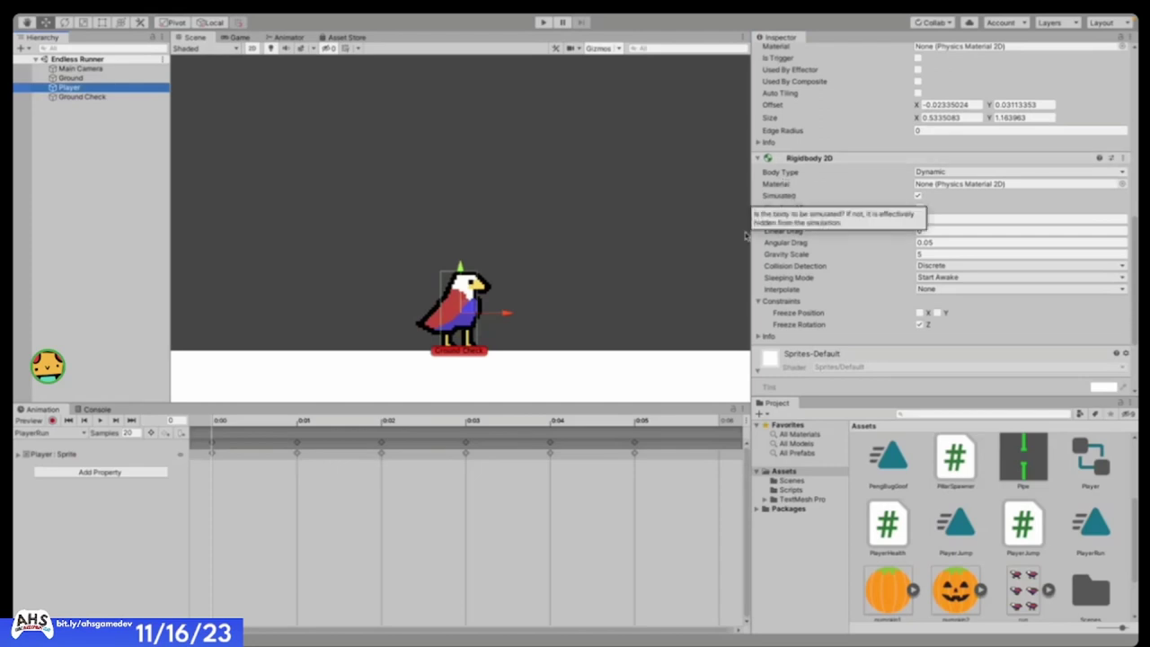
- Make the Ground Check object a child of the Player
click(90, 97)
scroll(416, 266, down, 2)
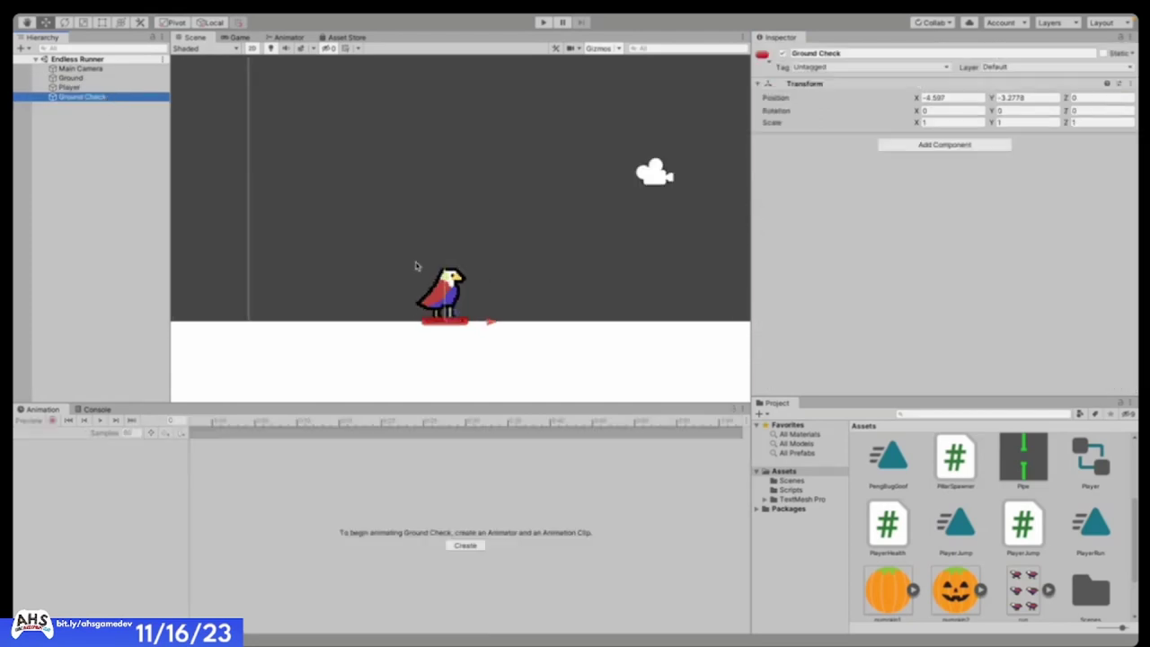
scroll(416, 266, up, 3)
scroll(416, 266, down, 2)
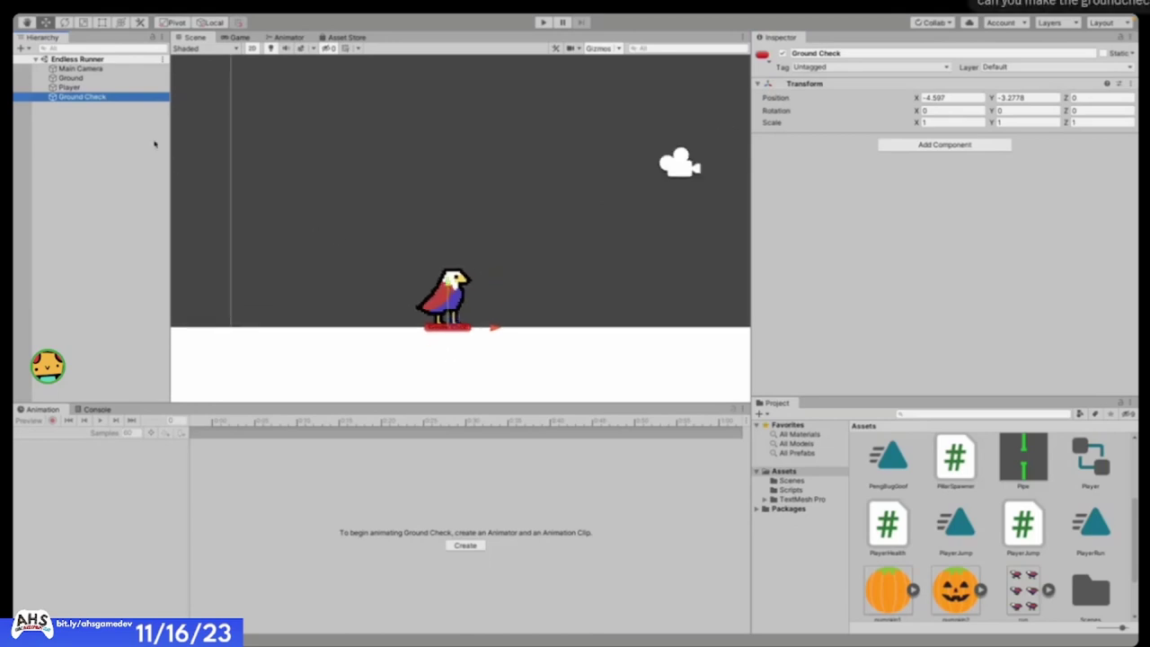
drag(96, 102, 97, 87)
click(118, 153)
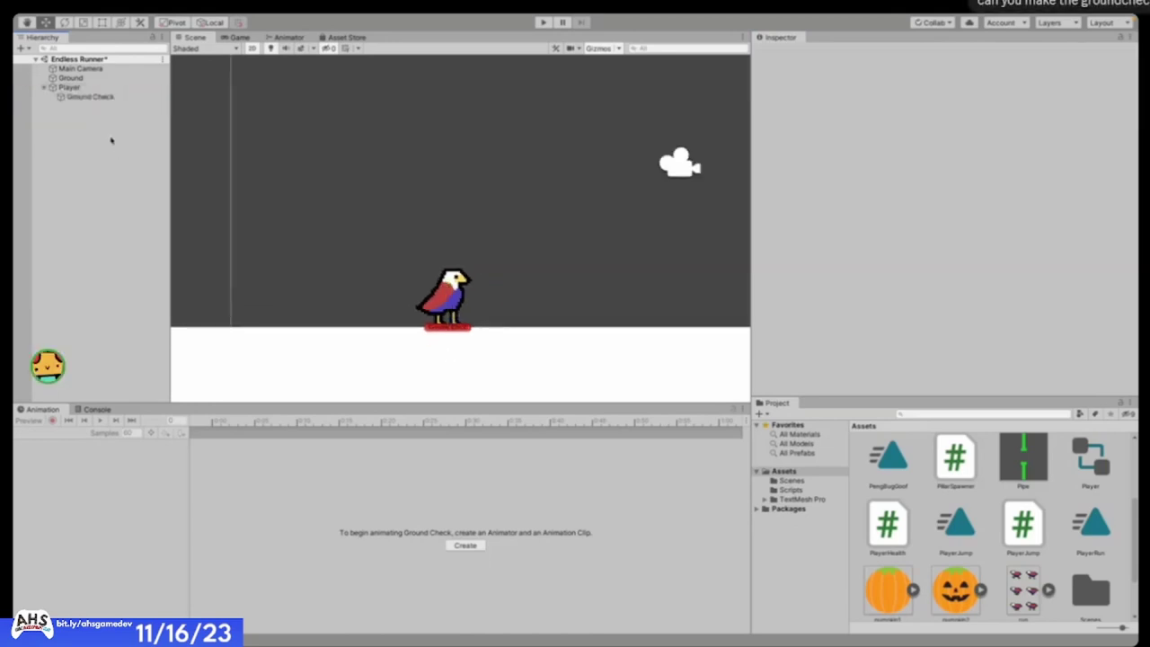
- Try moving the Player sideways along the ground together with its Ground Check child, and undo the move
click(95, 97)
click(90, 89)
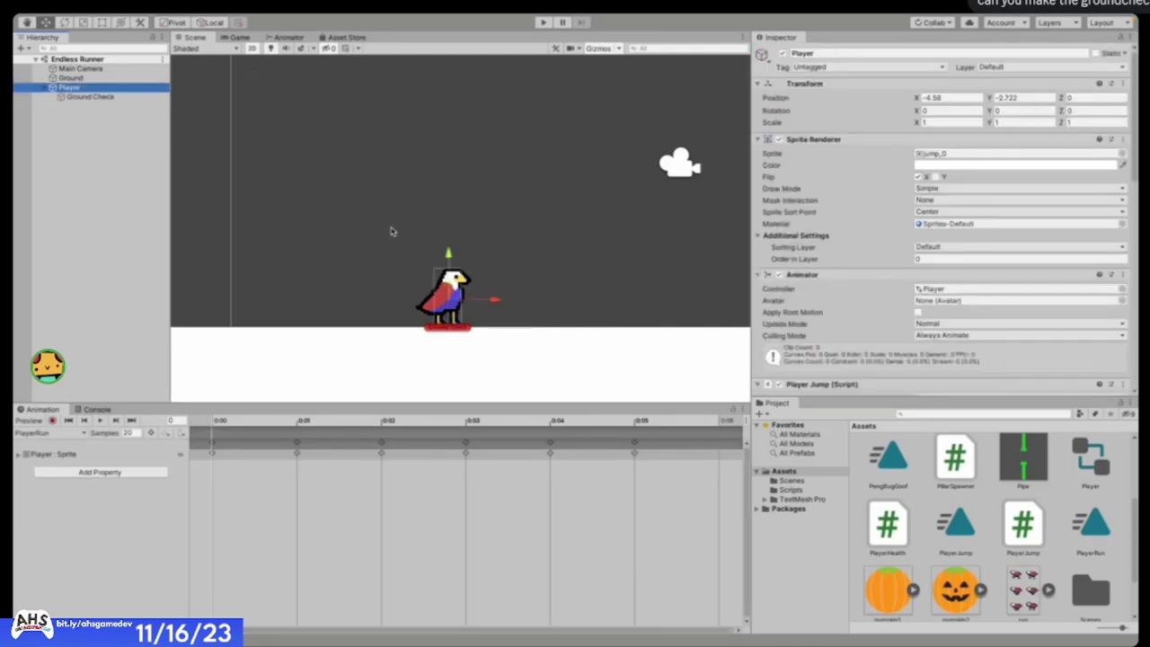
scroll(555, 306, down, 2)
scroll(555, 305, up, 3)
scroll(831, 274, down, 6)
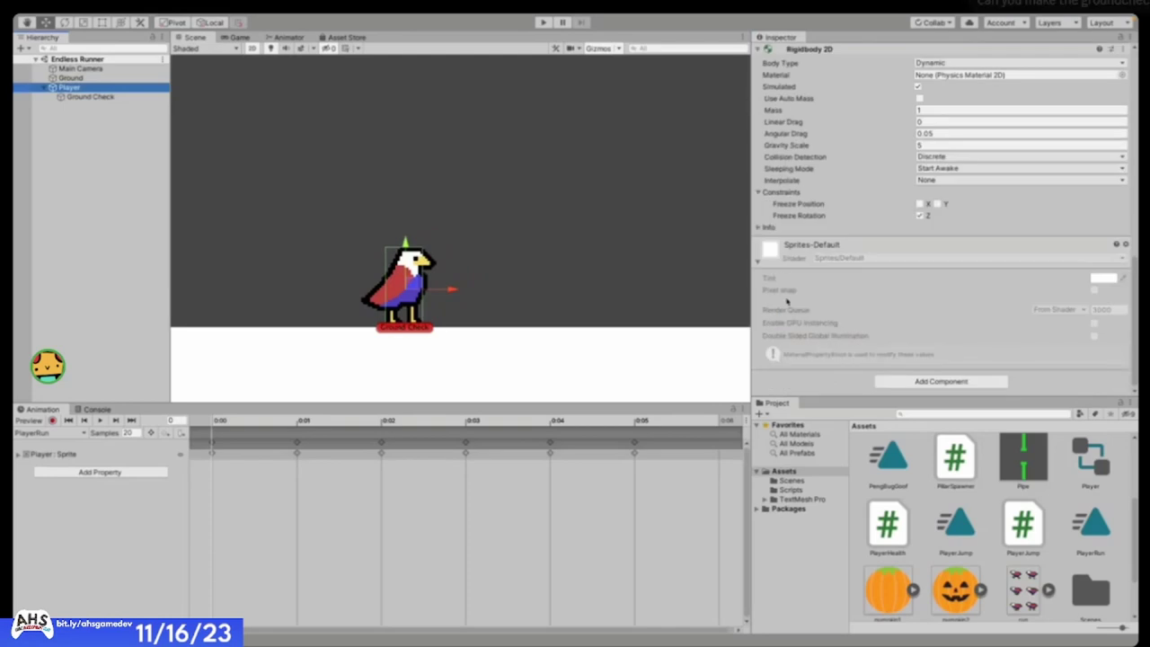
scroll(831, 274, up, 3)
scroll(614, 277, down, 1)
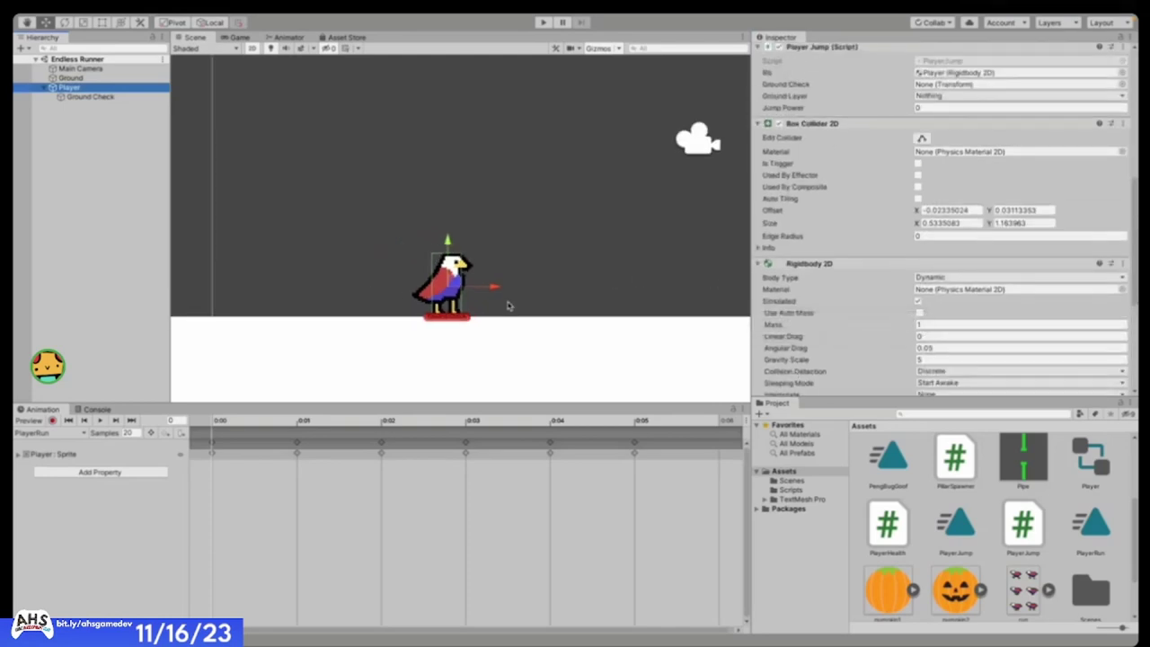
drag(492, 286, 700, 282)
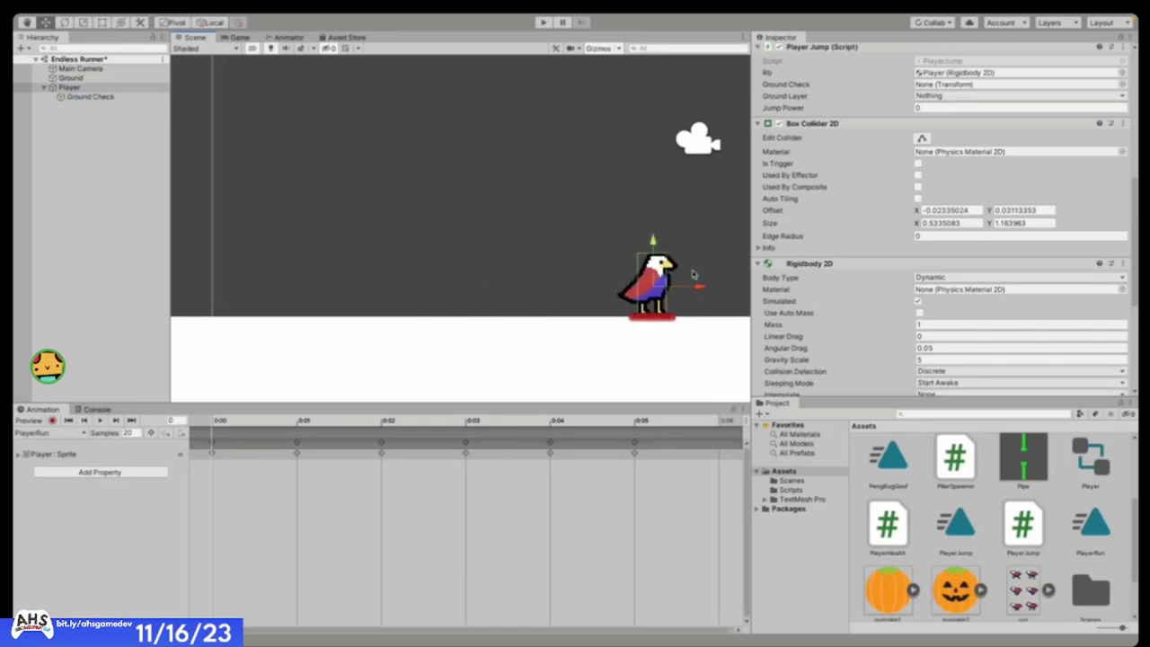
key(ctrl+z)
scroll(421, 249, down, 2)
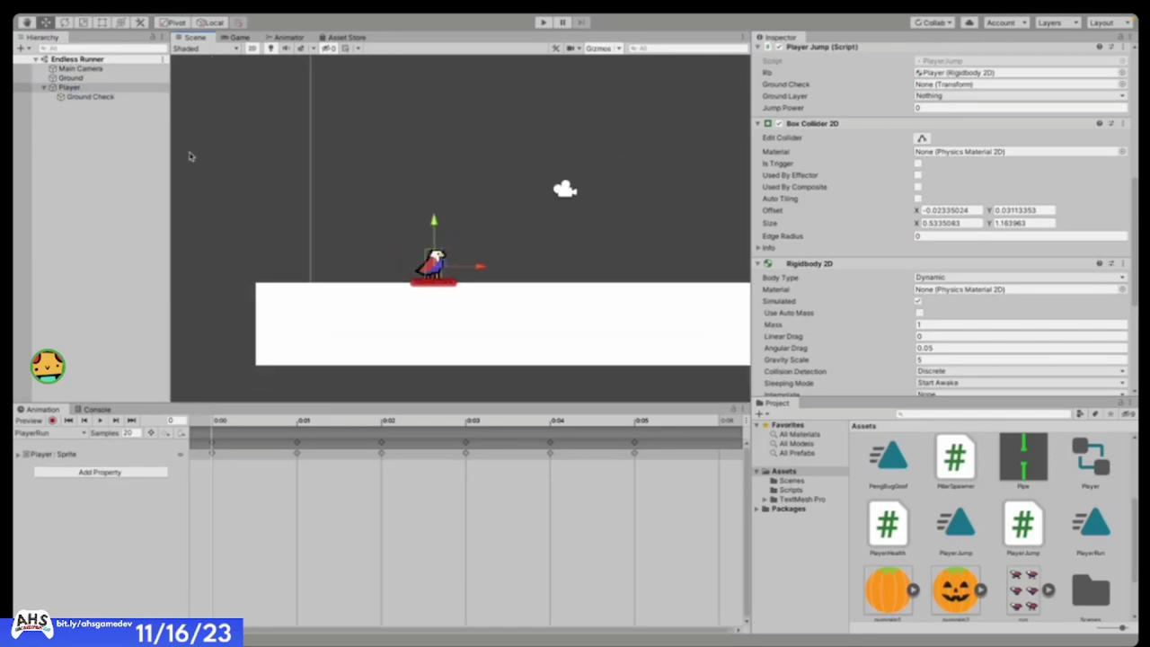
click(111, 97)
scroll(351, 287, up, 3)
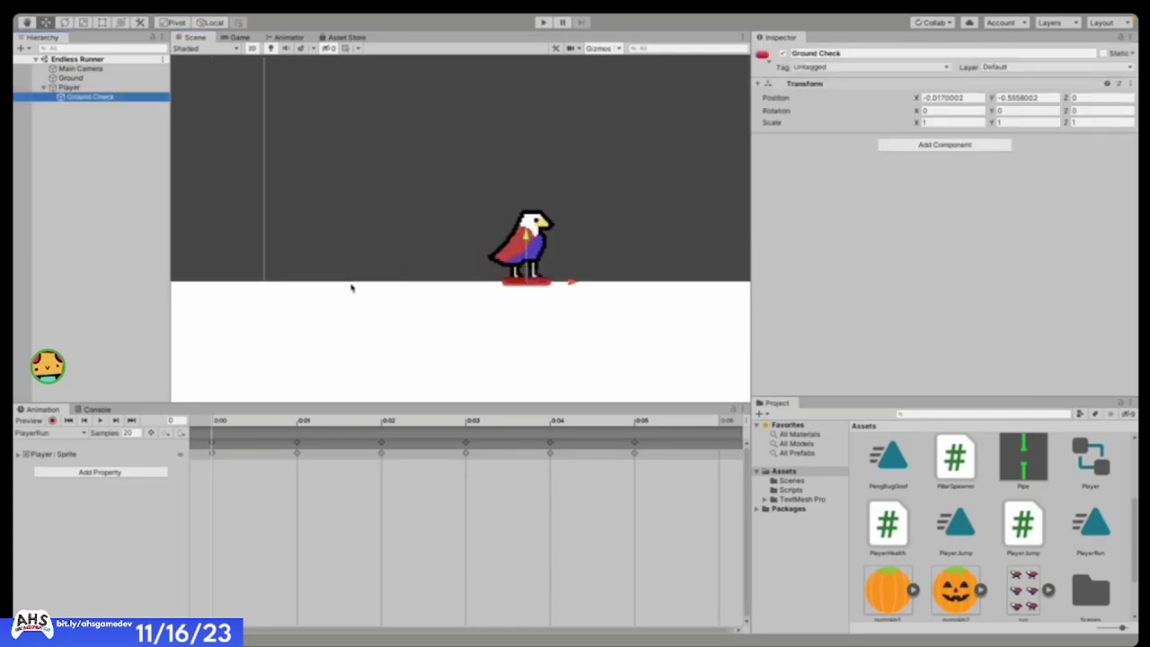
click(69, 87)
scroll(775, 261, down, 5)
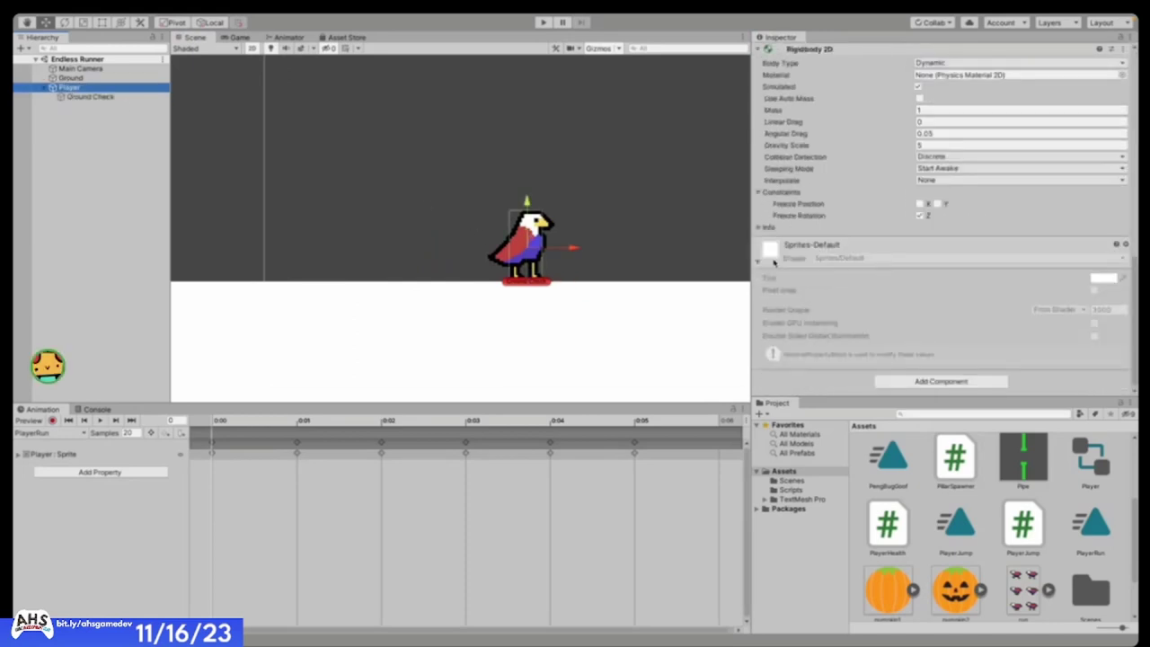
click(43, 87)
click(43, 87)
- Reapply the red label icon to the Ground Check object and frame it at the Player's feet
click(90, 97)
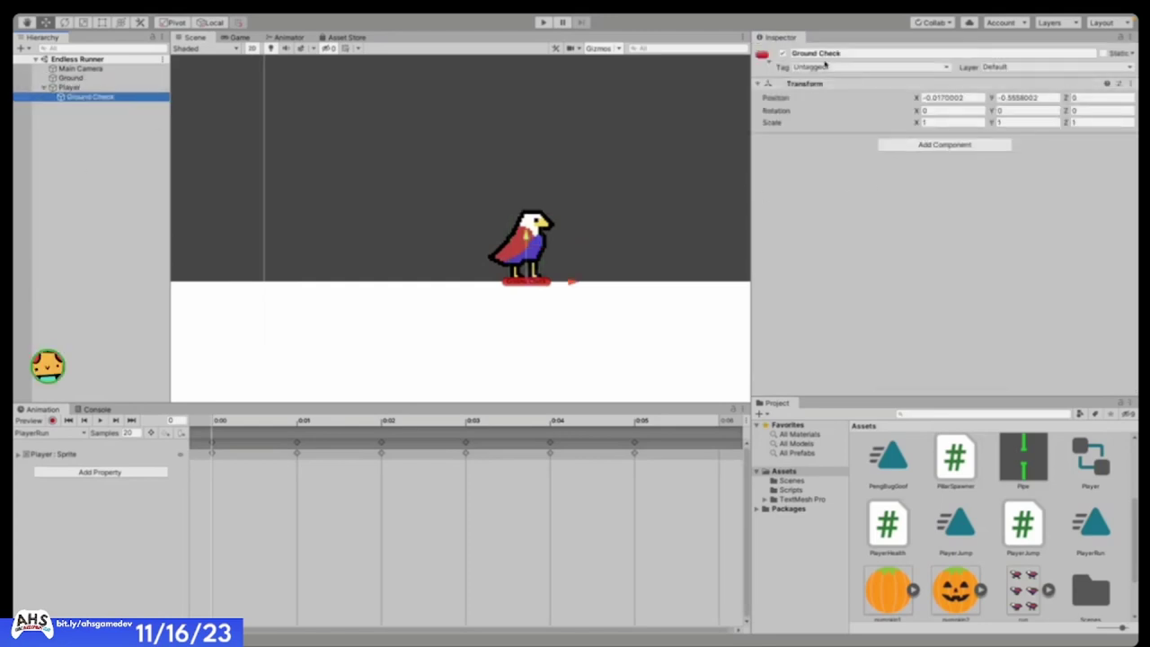
click(764, 56)
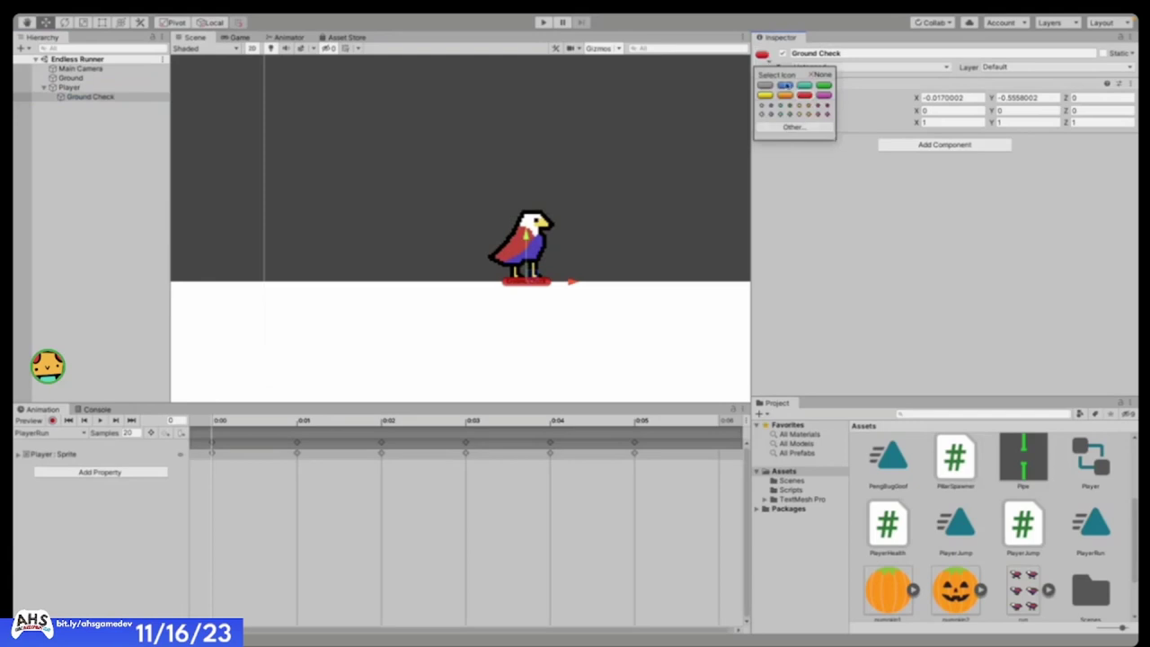
click(806, 95)
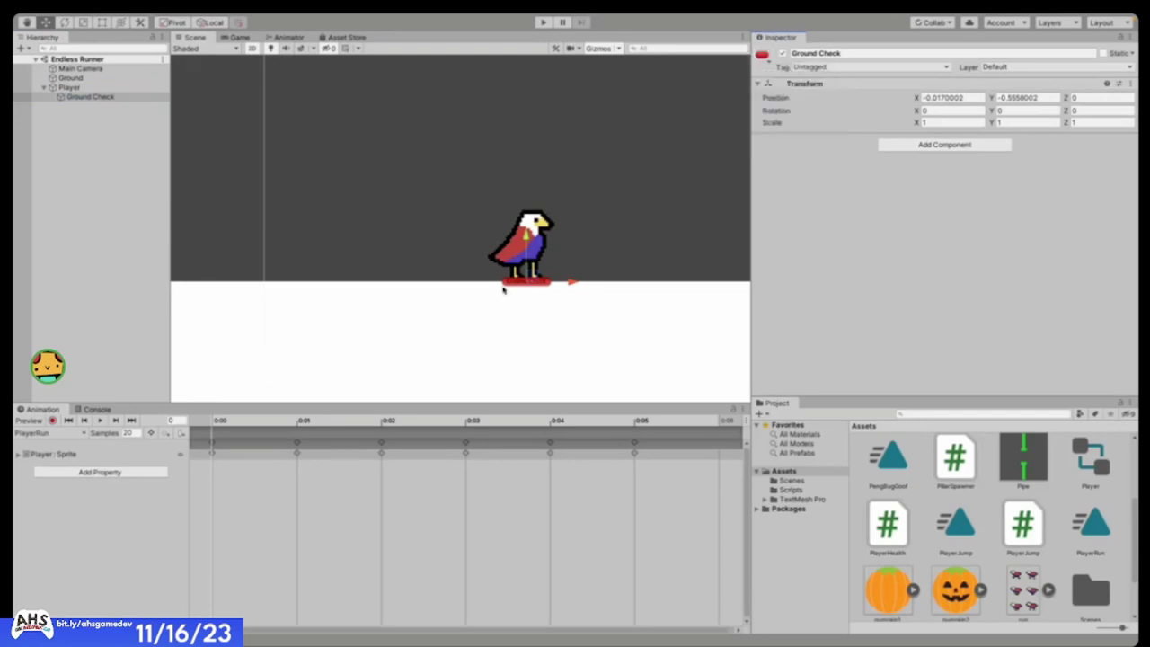
key(f)
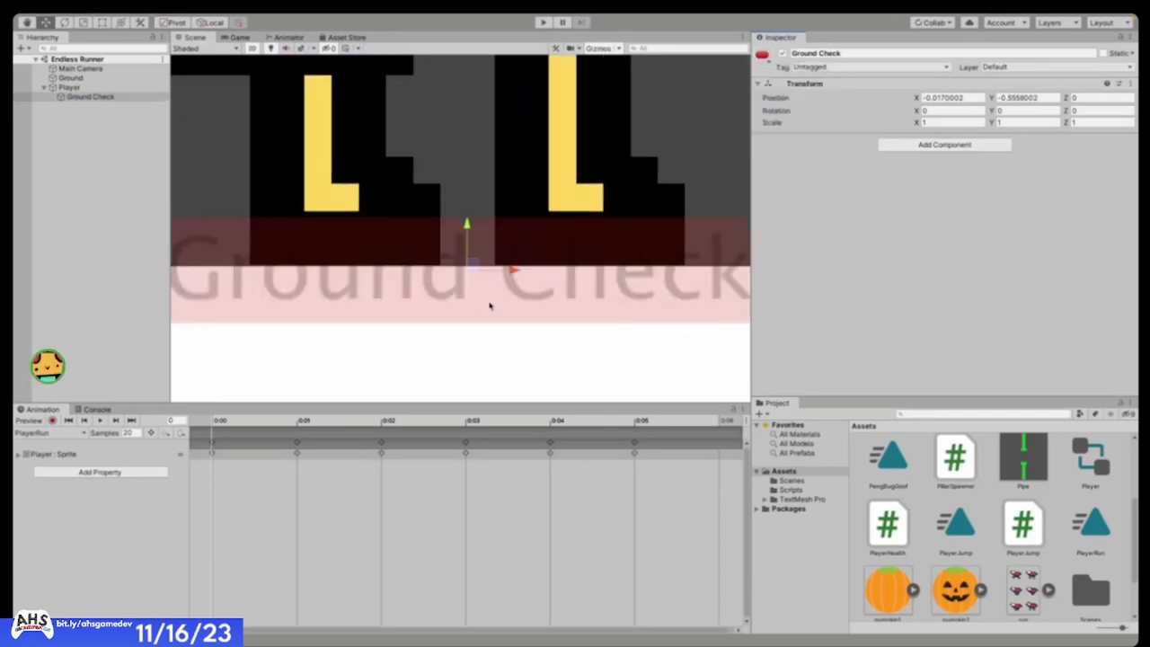
scroll(490, 307, down, 5)
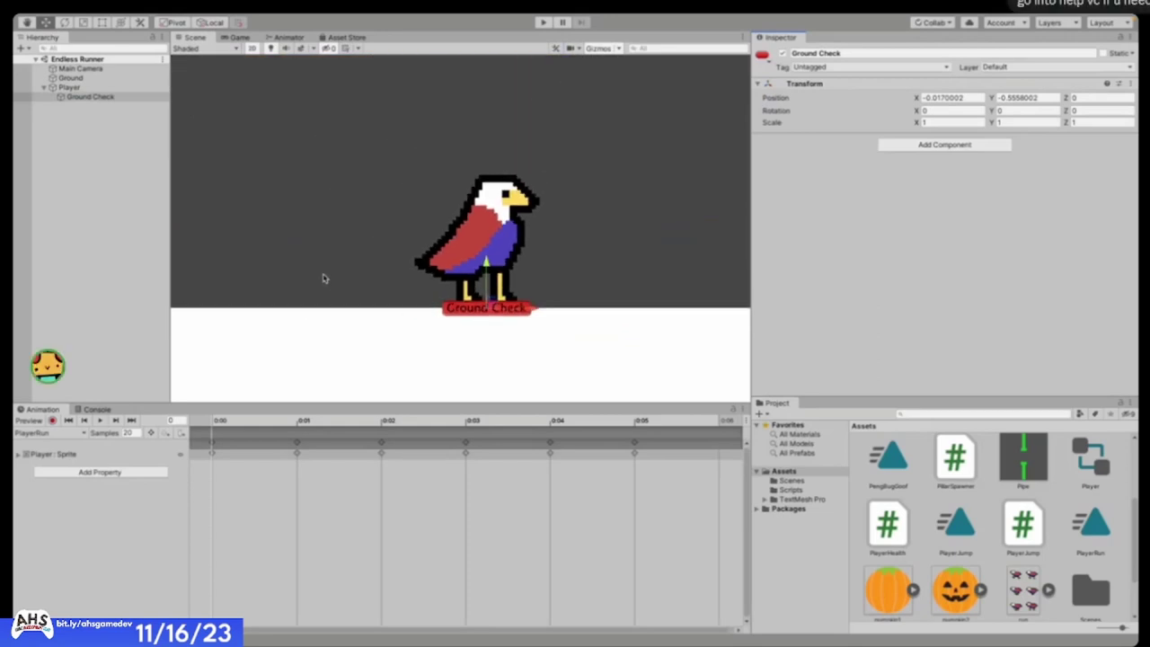
- Assign the Ground Check object to the Ground Check reference of the Player's Player Jump script
click(70, 88)
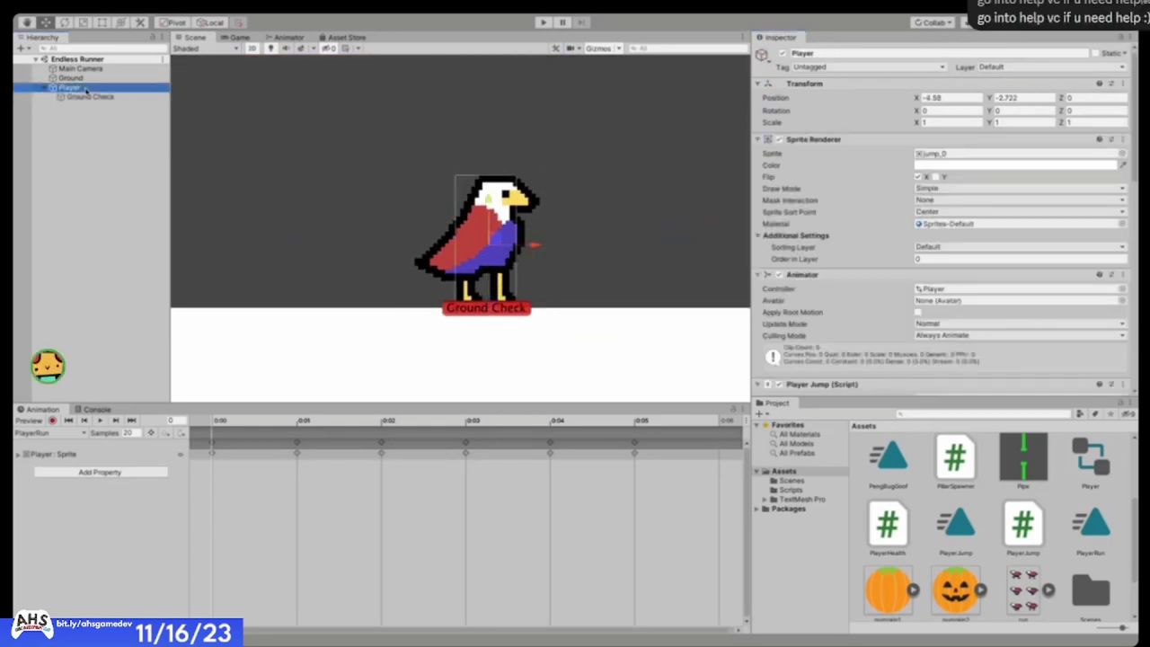
scroll(901, 212, down, 10)
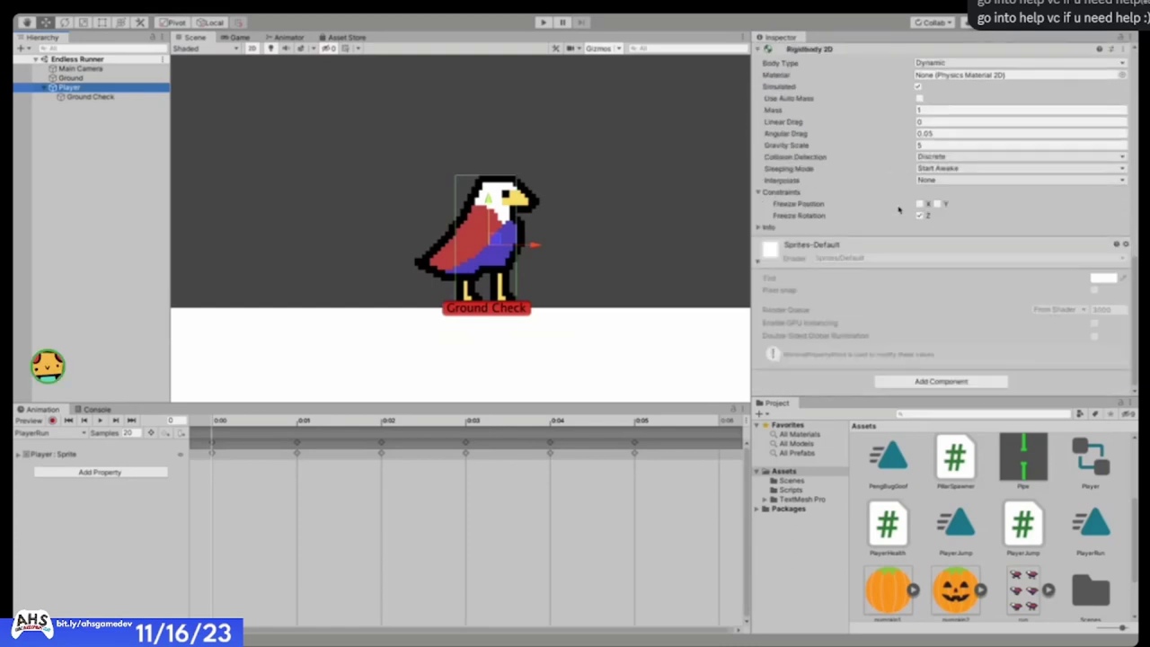
scroll(901, 211, up, 5)
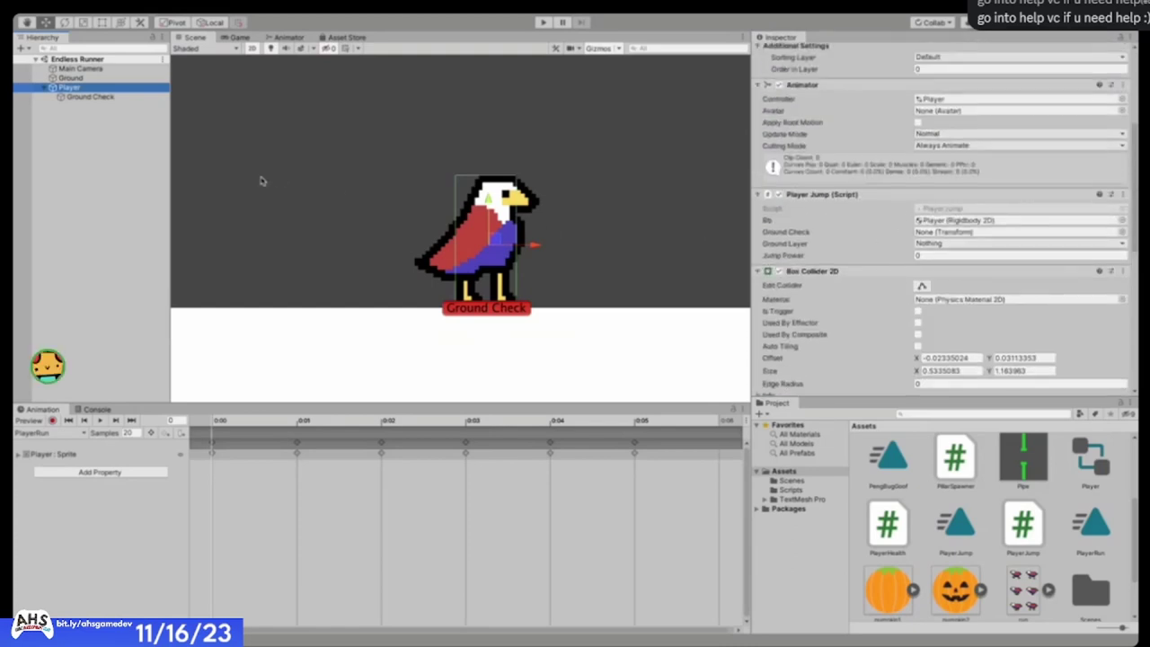
scroll(259, 180, down, 3)
drag(81, 99, 943, 233)
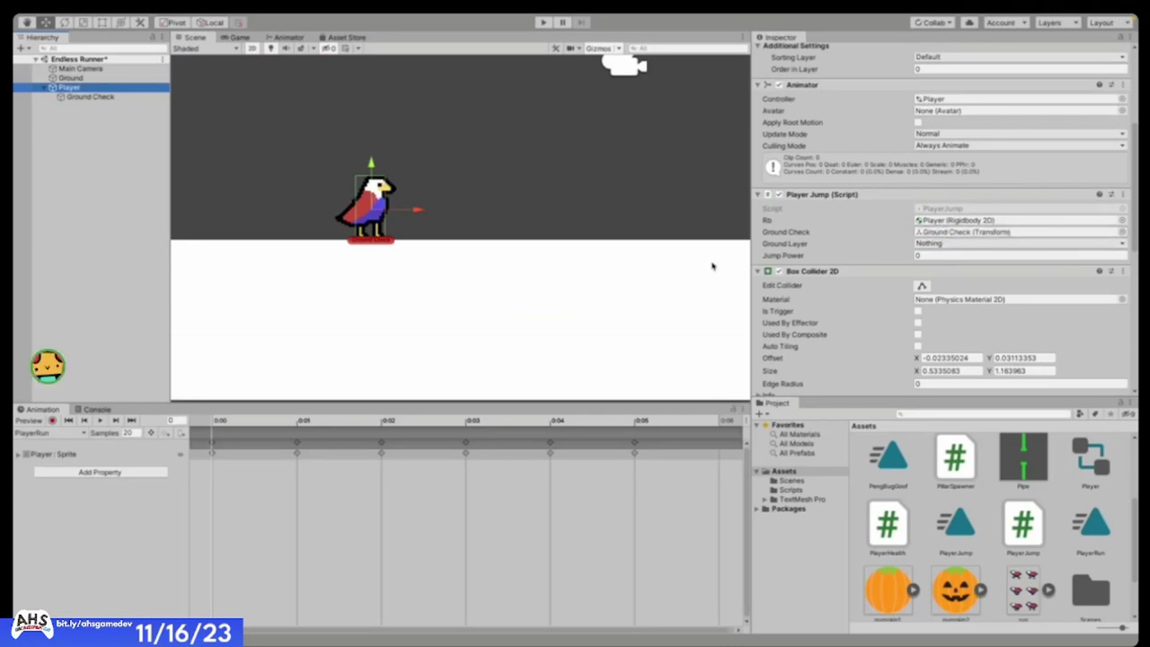
scroll(567, 307, down, 2)
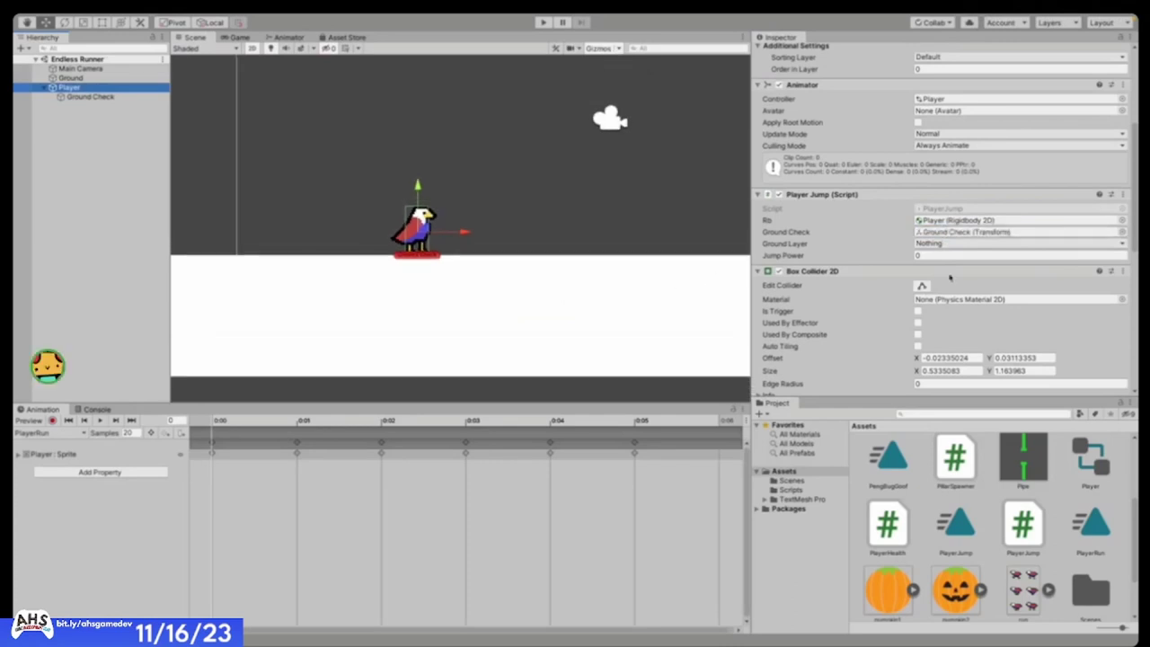
- Check the available Ground Layer choices in the Player Jump script and look over the Player's components
click(942, 243)
click(813, 263)
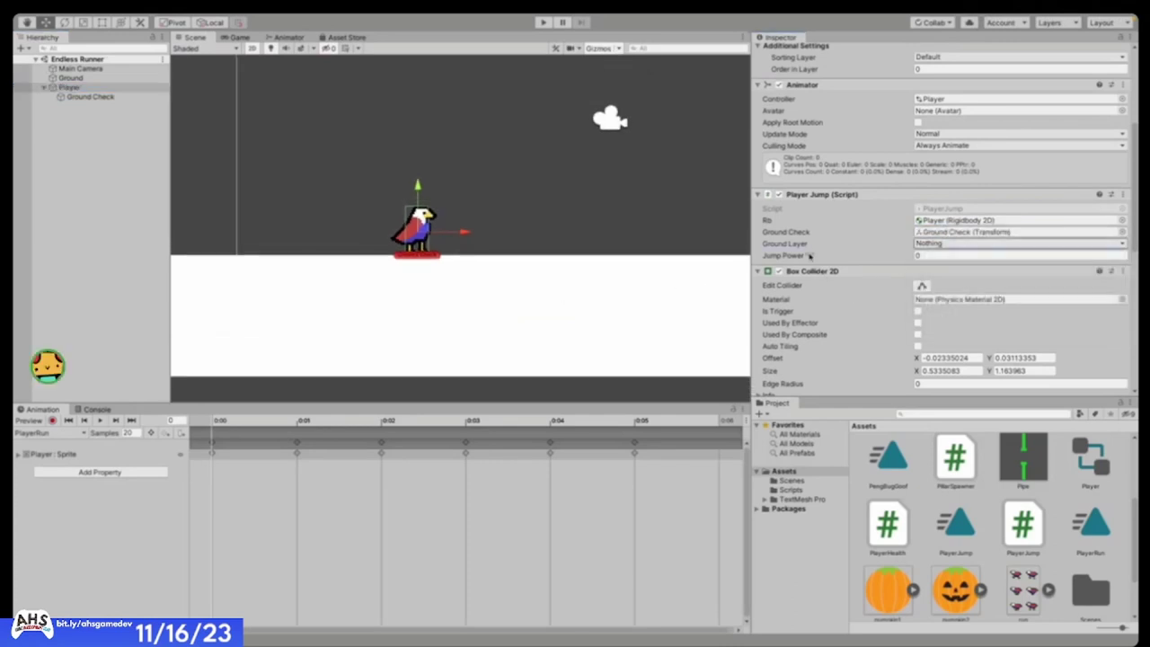
scroll(809, 270, down, 5)
scroll(809, 269, up, 5)
scroll(802, 274, down, 3)
scroll(803, 274, up, 5)
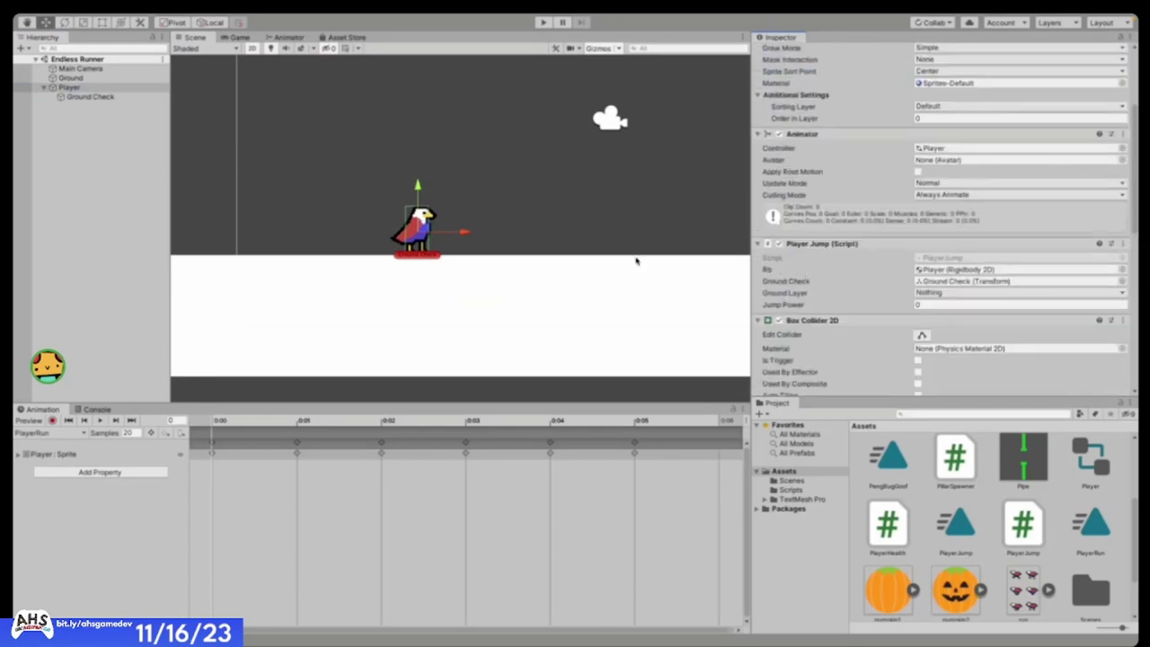
scroll(800, 302, down, 1)
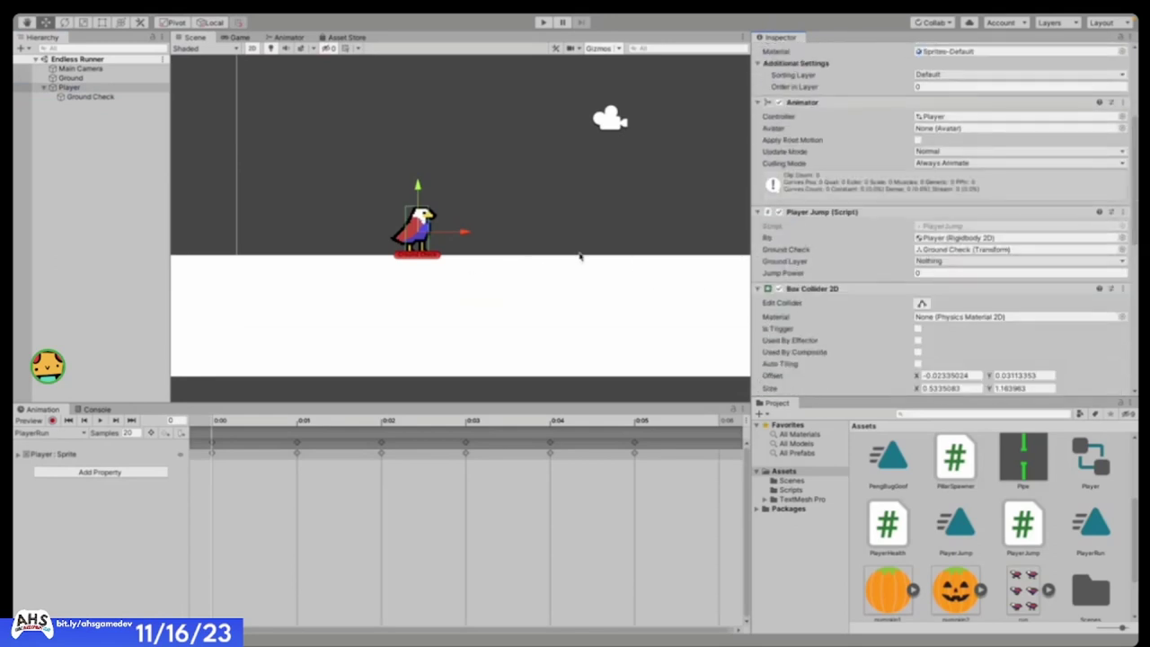
- Examine where the Ground Check meets the Ground object and look over the Ground in the scene
click(167, 96)
scroll(503, 238, down, 2)
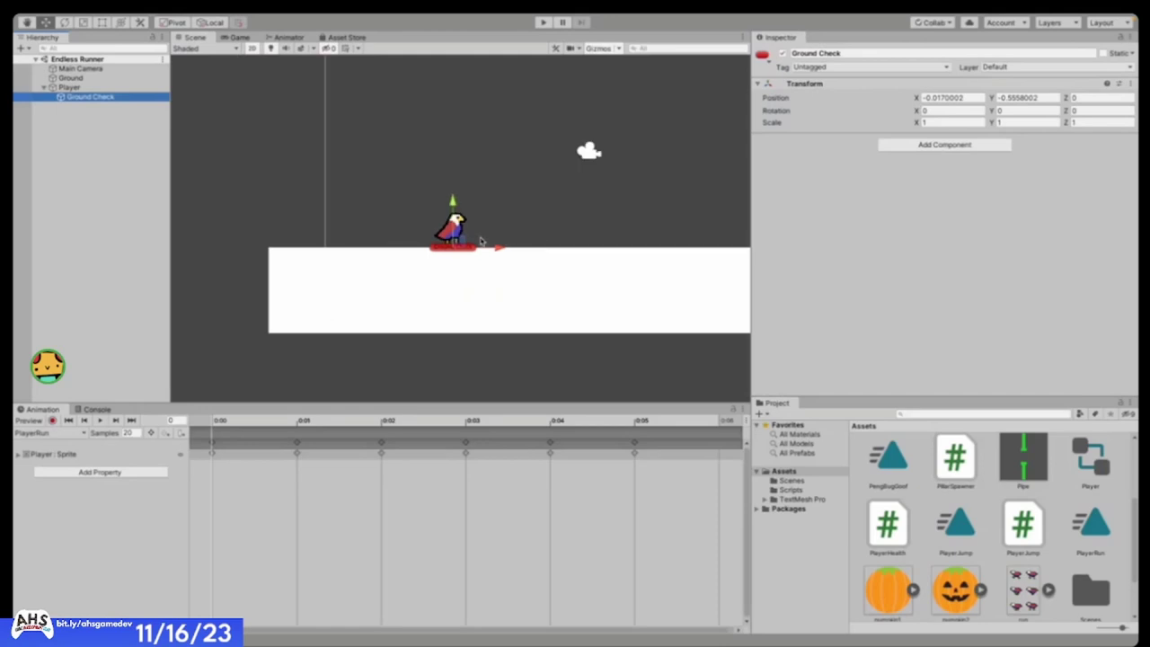
scroll(481, 241, up, 3)
click(45, 87)
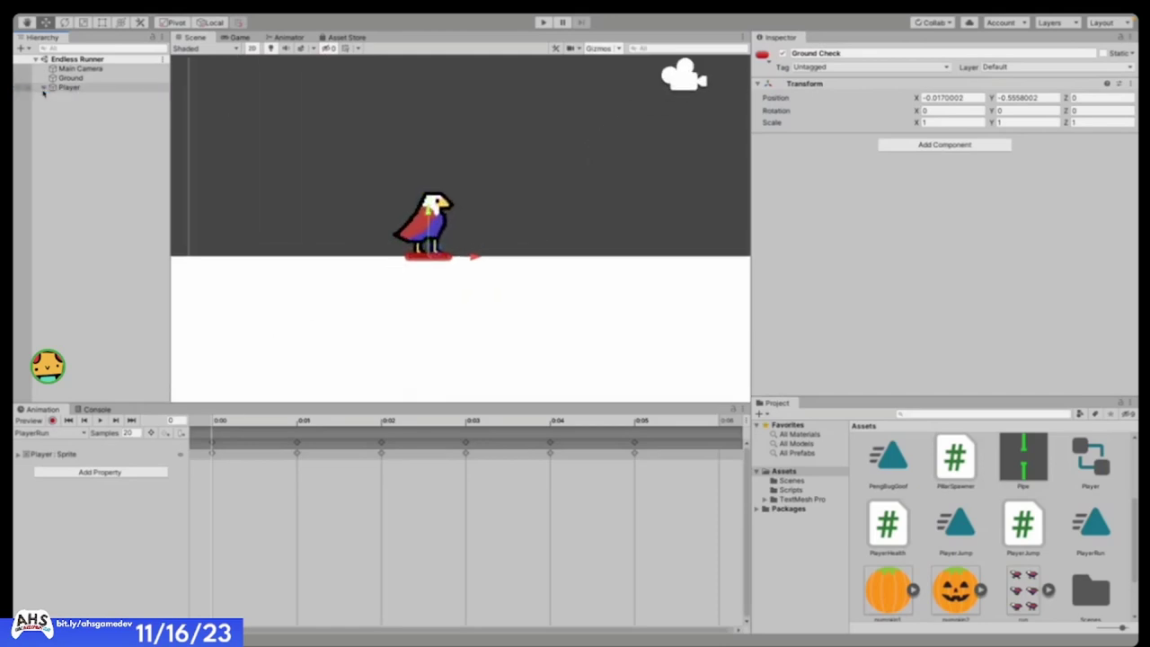
click(68, 77)
key(f)
scroll(399, 279, down, 2)
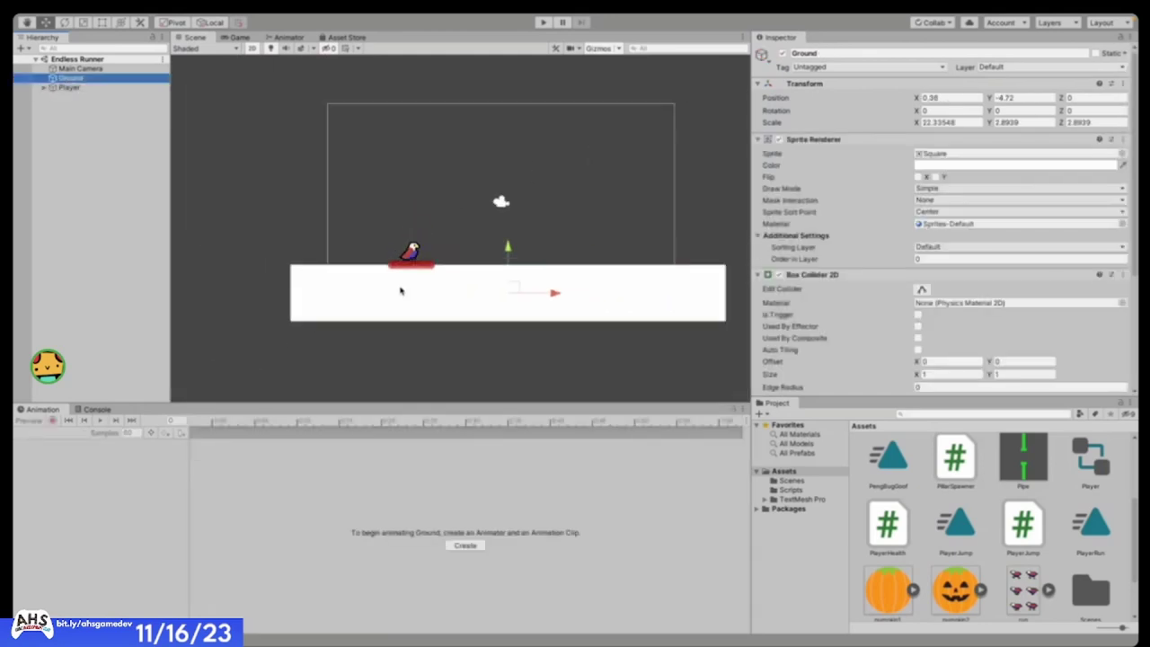
scroll(405, 284, up, 2)
scroll(405, 285, down, 2)
scroll(406, 284, up, 3)
scroll(406, 284, up, 10)
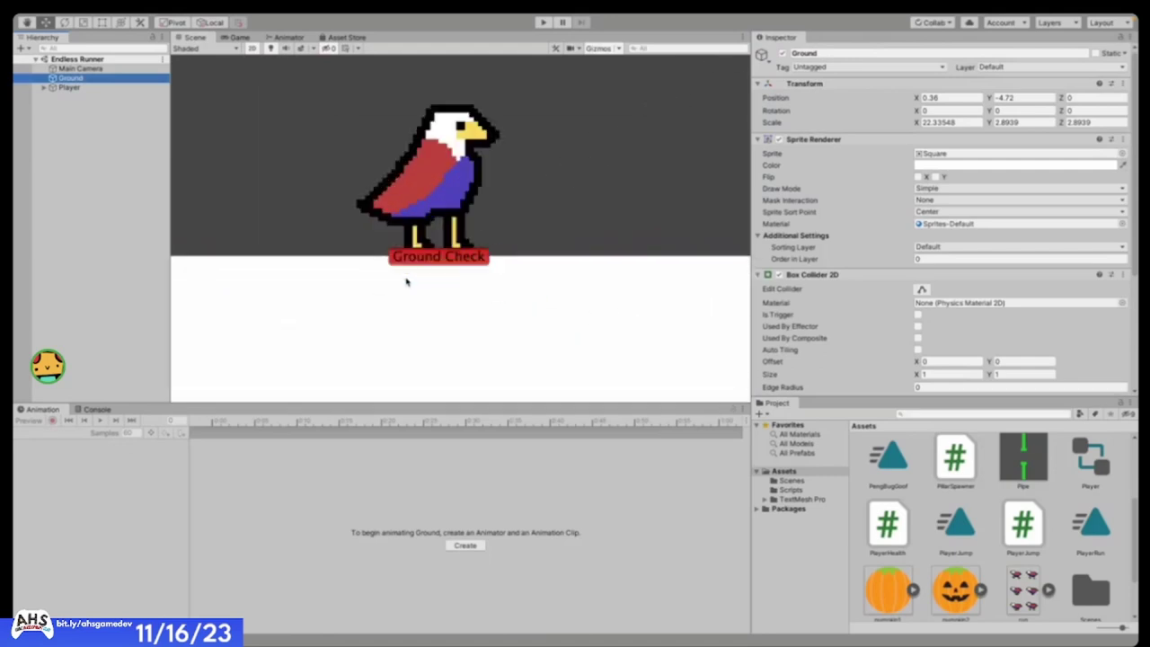
scroll(474, 296, down, 10)
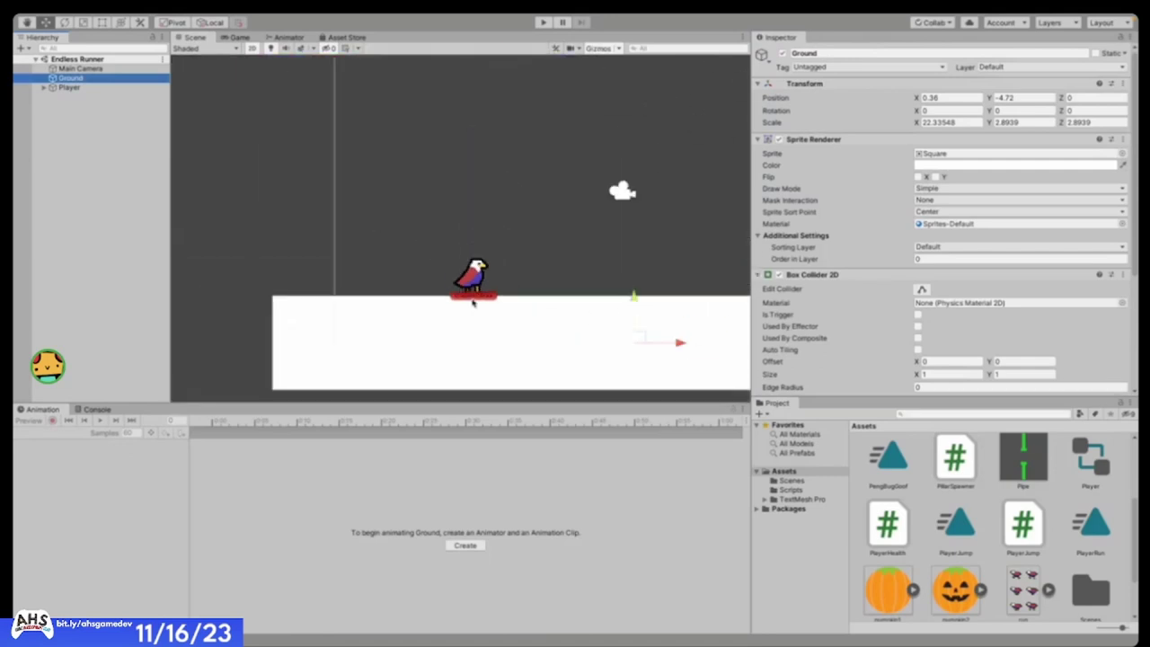
scroll(486, 302, up, 3)
scroll(449, 312, down, 1)
scroll(563, 319, up, 4)
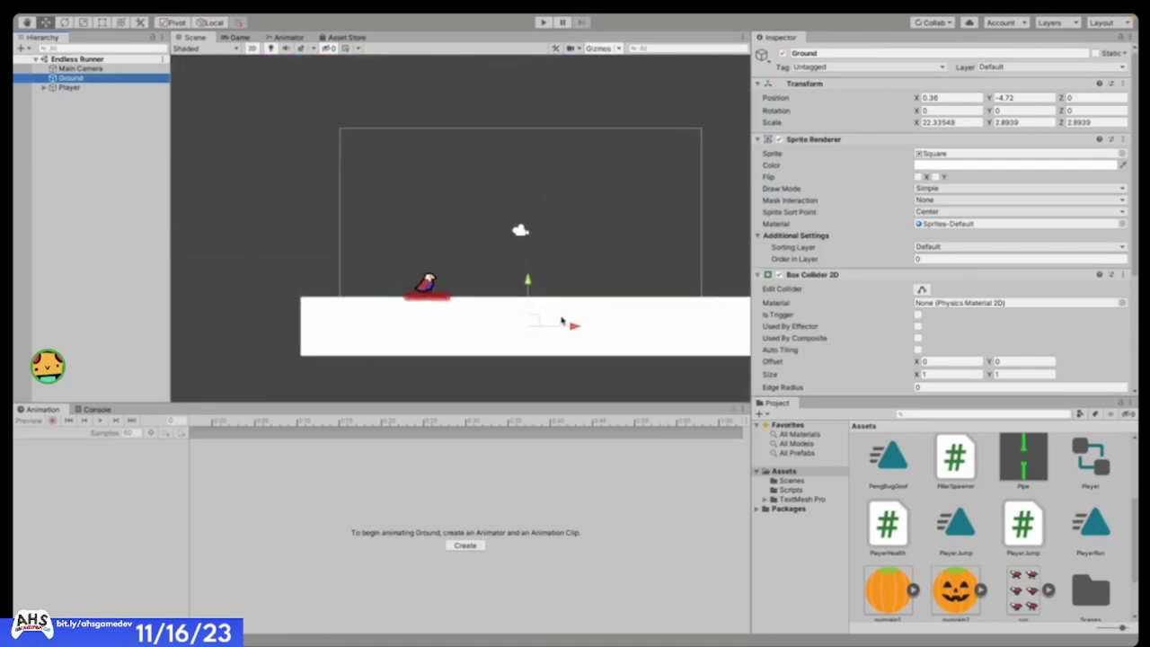
scroll(613, 314, down, 3)
scroll(613, 313, down, 1)
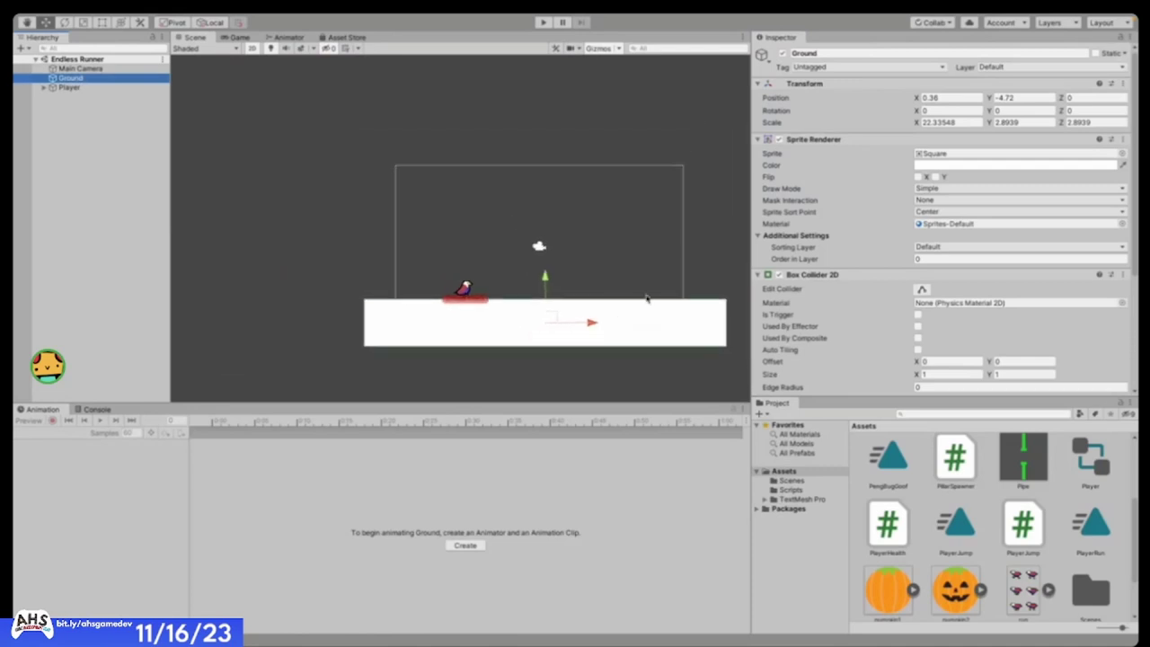
scroll(646, 299, up, 3)
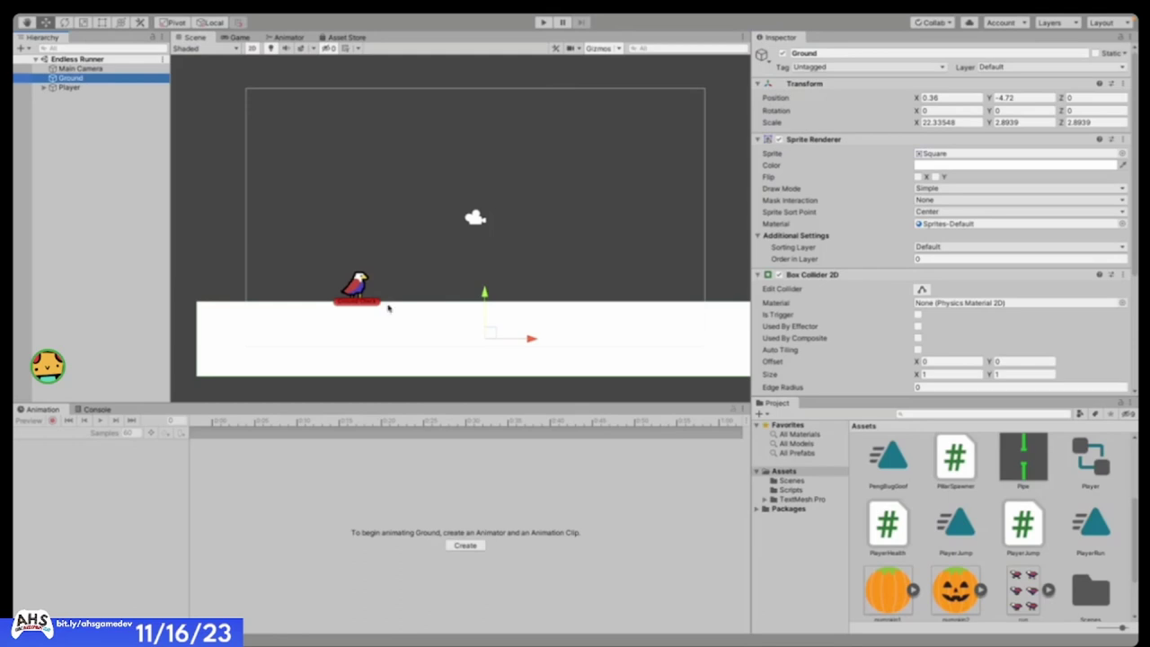
scroll(387, 332, down, 4)
scroll(390, 345, up, 2)
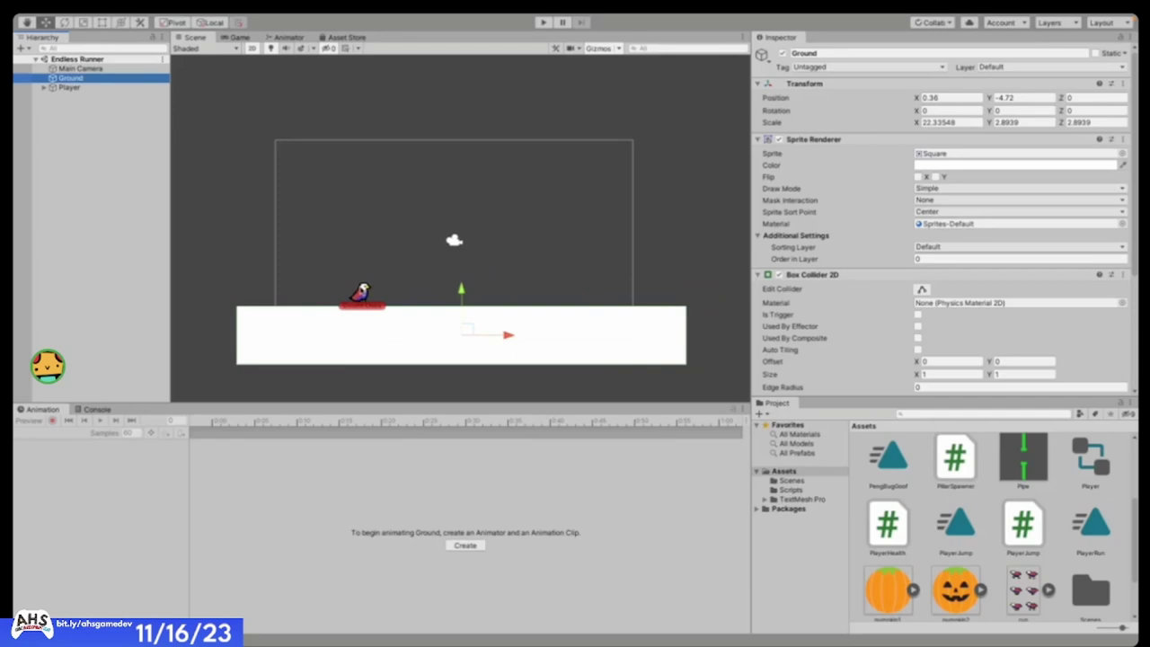
scroll(377, 384, up, 1)
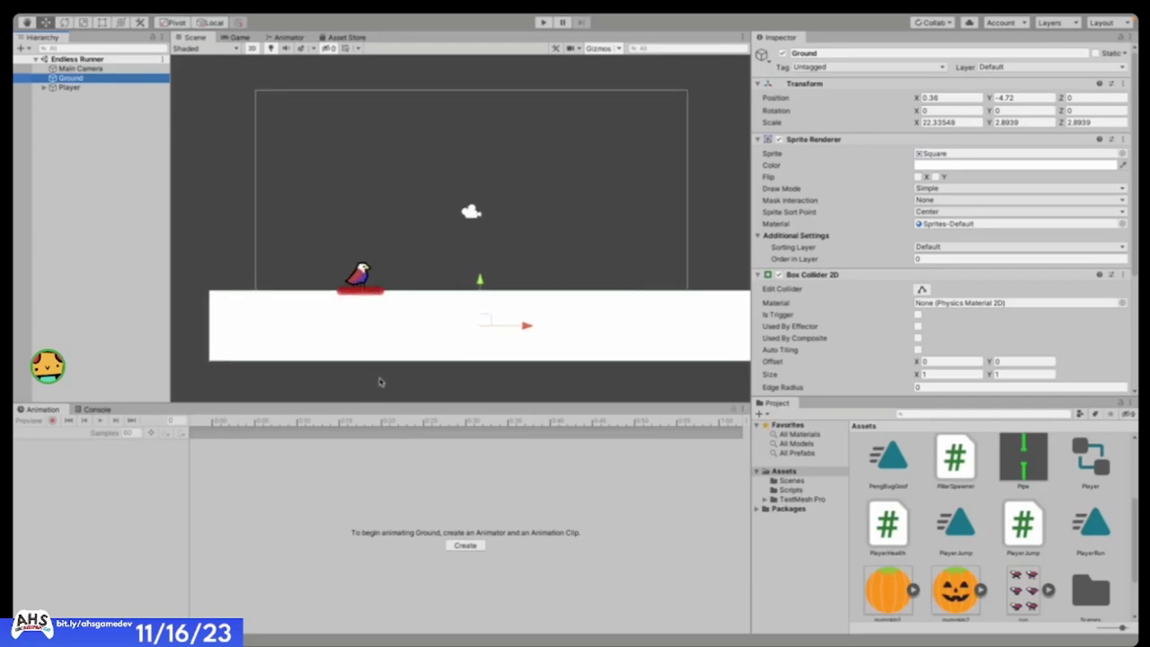
scroll(402, 373, down, 2)
scroll(459, 328, up, 2)
scroll(458, 330, down, 2)
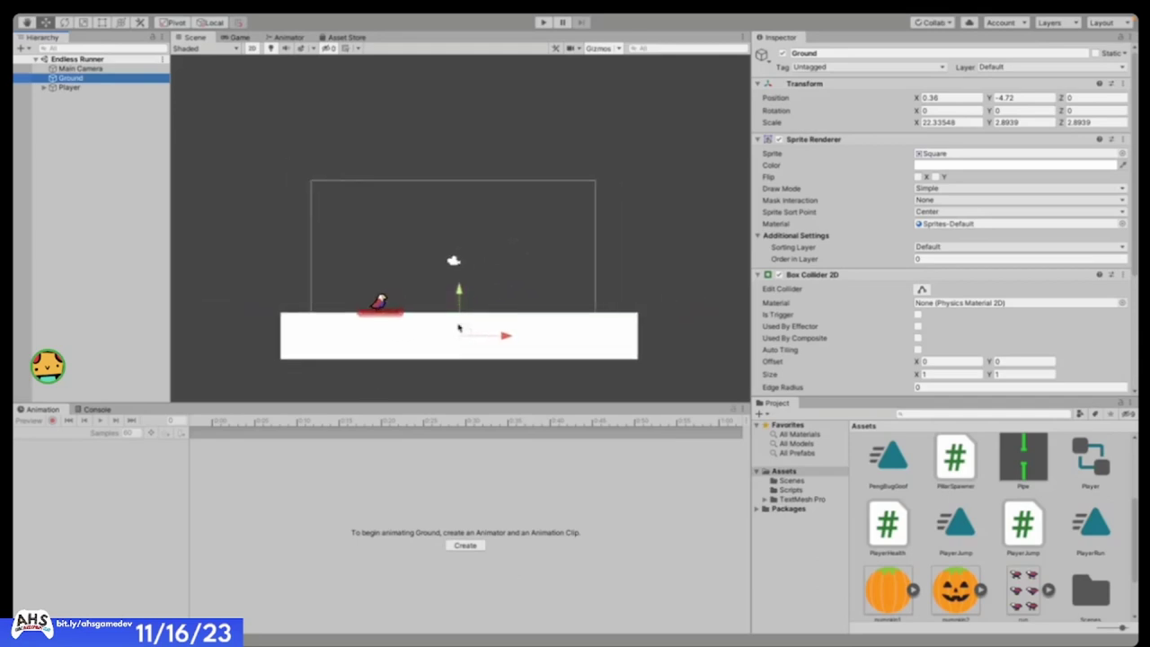
scroll(459, 332, up, 2)
scroll(456, 335, down, 2)
scroll(456, 335, down, 1)
scroll(600, 247, up, 2)
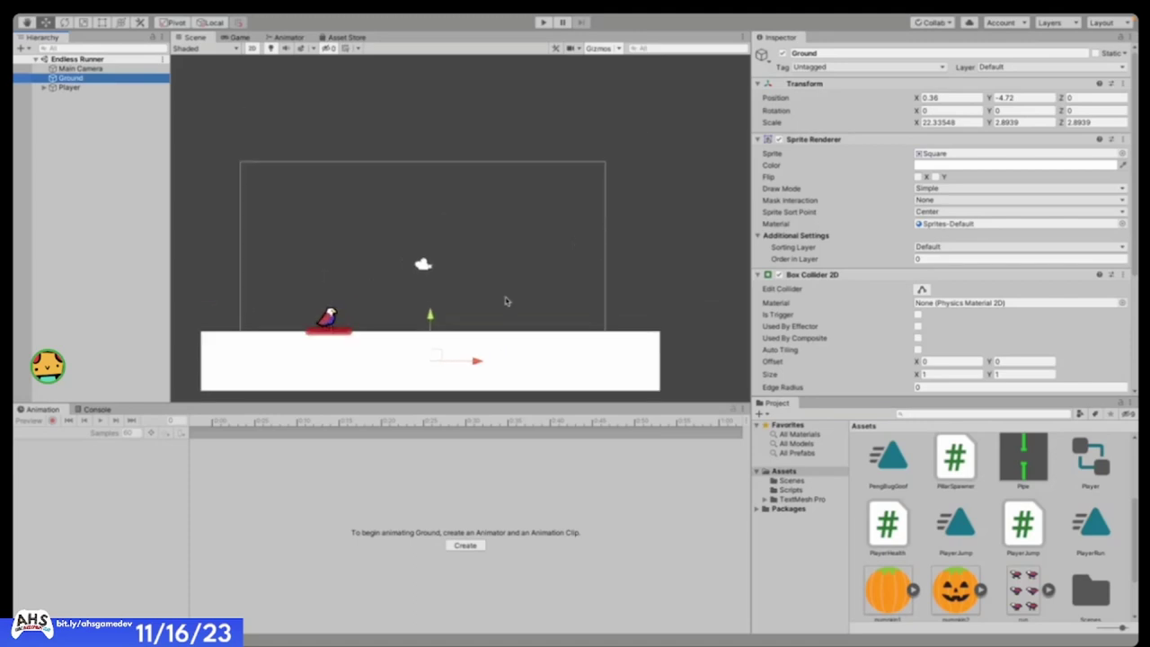
scroll(468, 333, down, 2)
scroll(411, 360, up, 3)
scroll(467, 364, down, 2)
scroll(468, 365, up, 2)
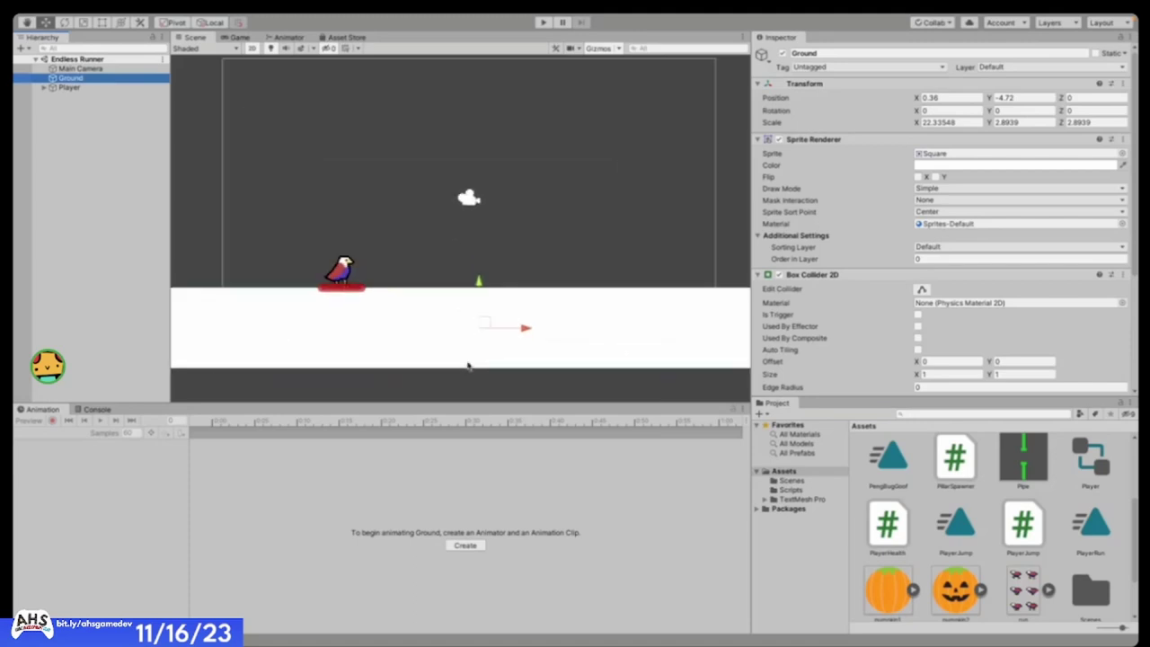
scroll(467, 365, down, 2)
- Check which layers are available for the Ground object
click(1011, 67)
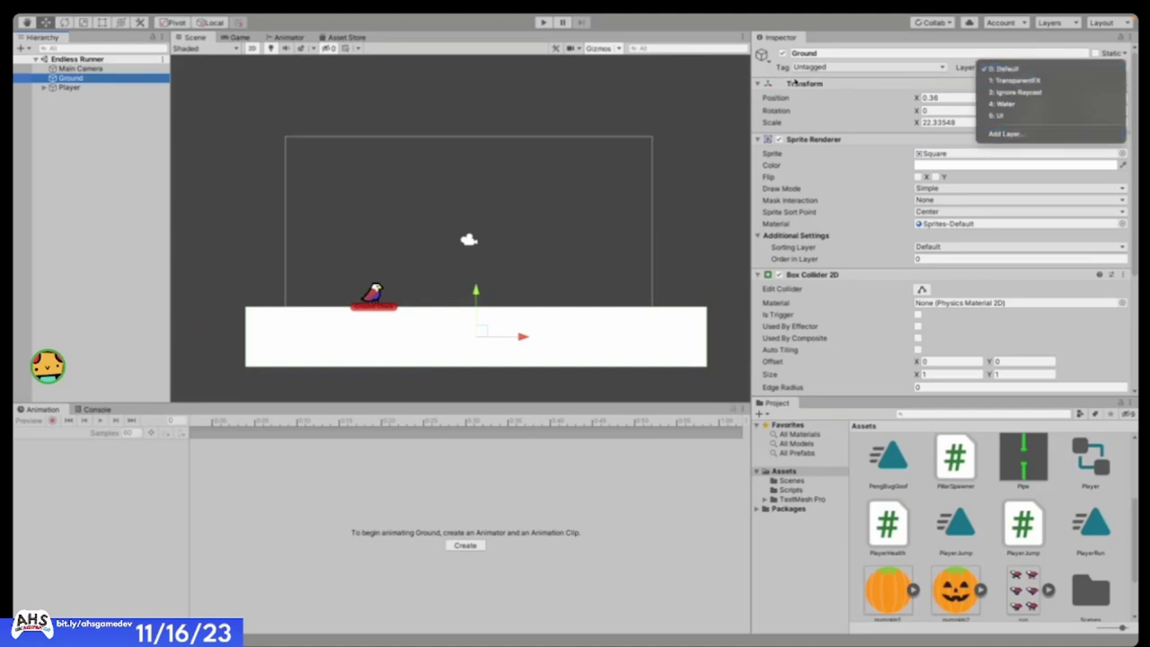
click(763, 74)
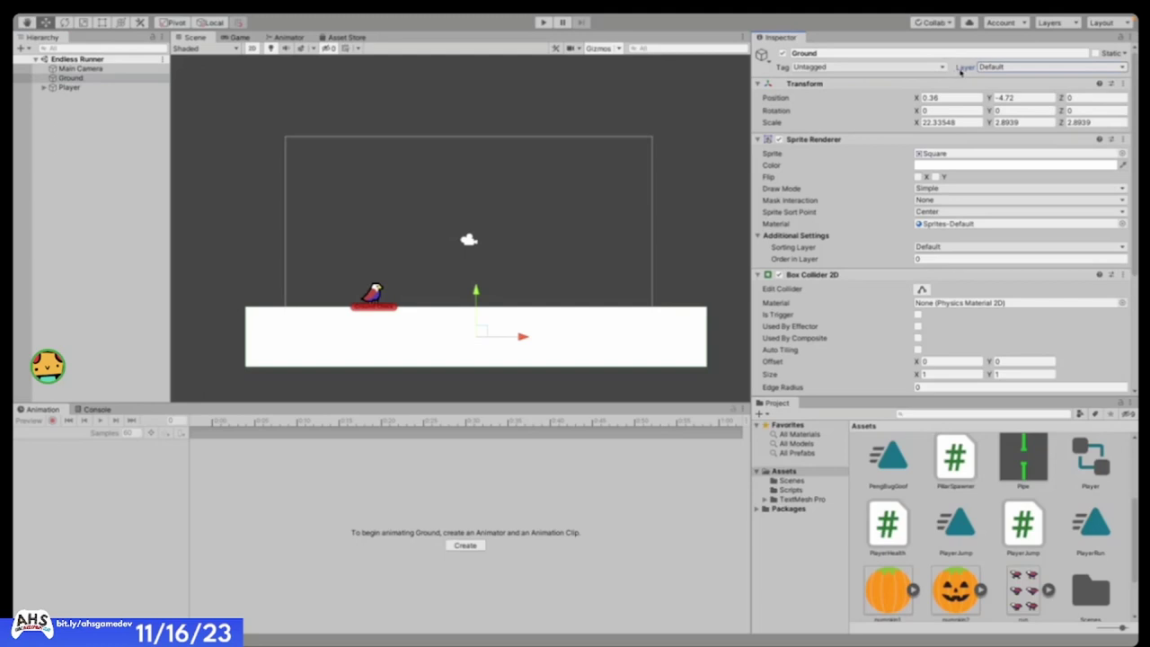
click(226, 236)
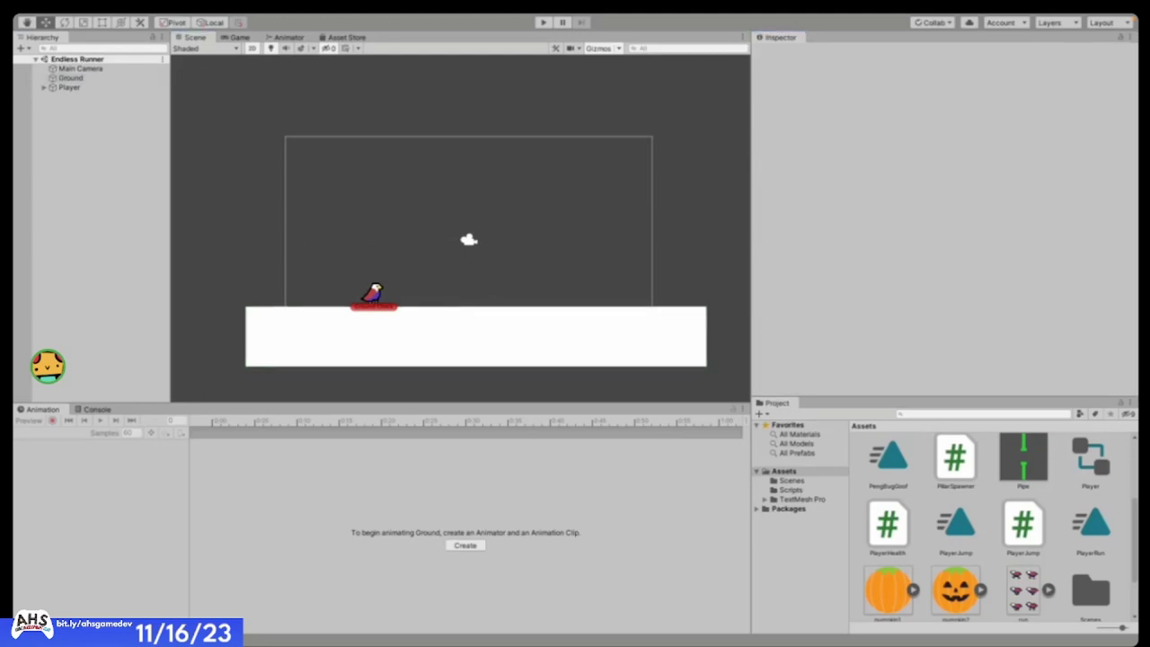
click(72, 78)
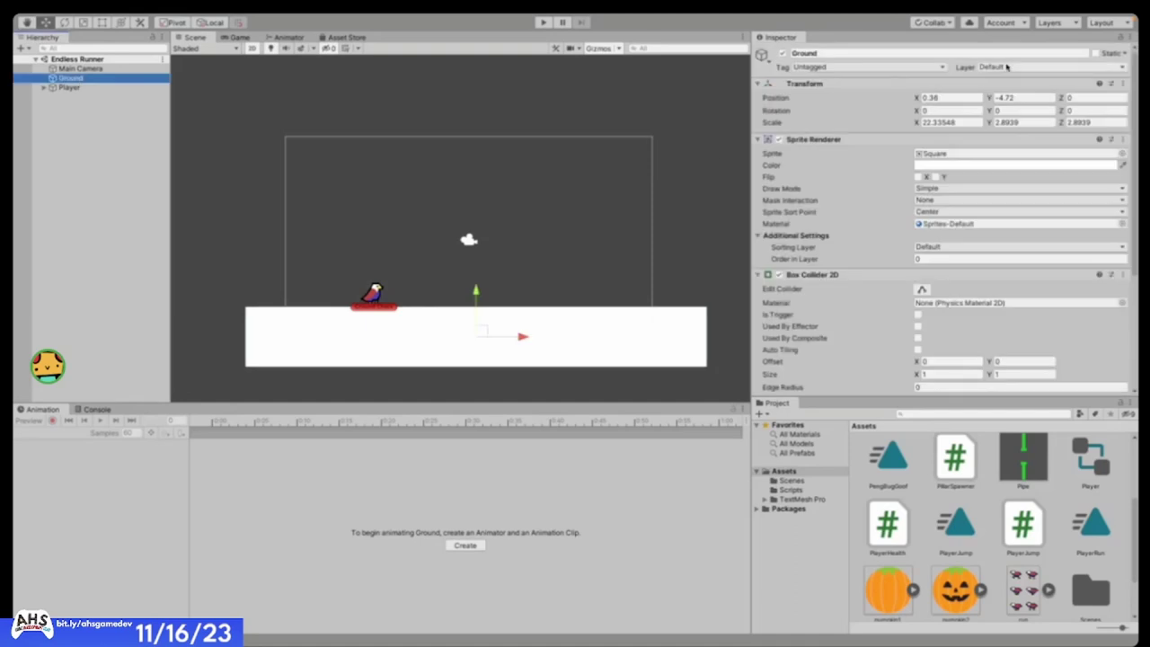
click(970, 69)
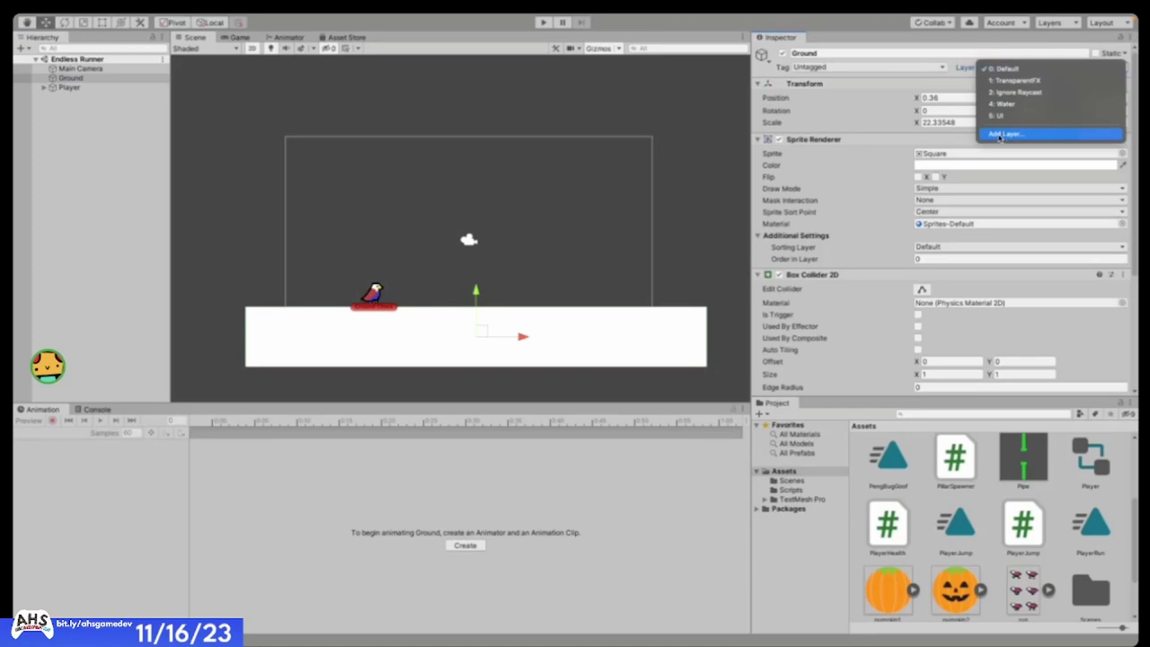
click(1000, 135)
click(1033, 68)
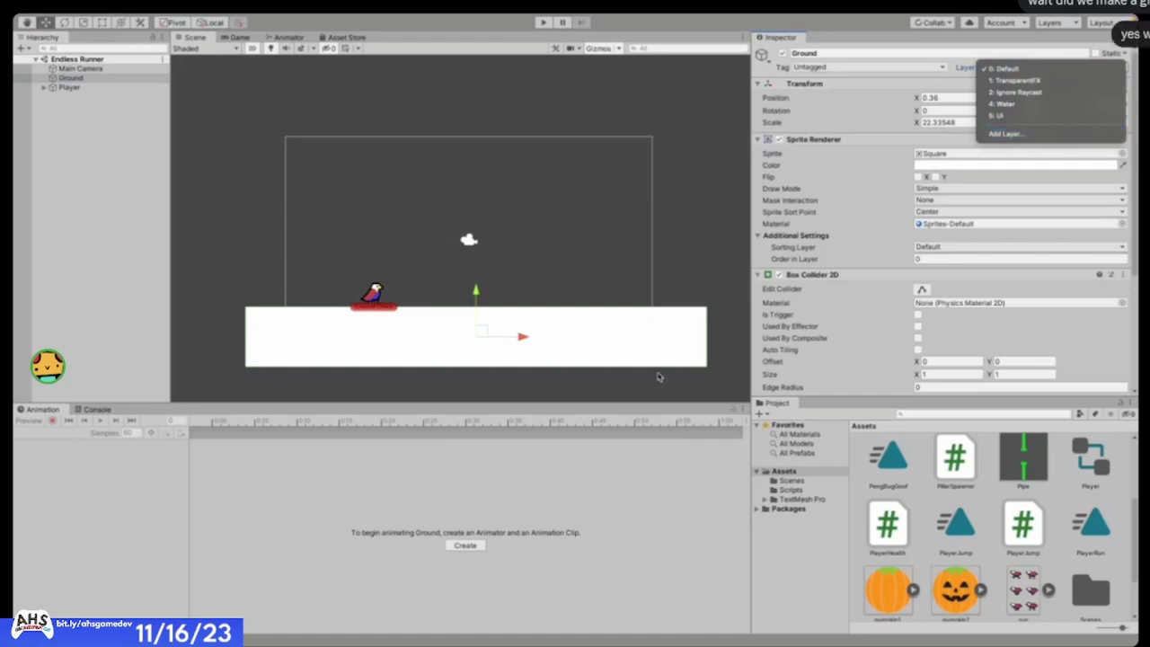
click(624, 482)
scroll(614, 357, down, 4)
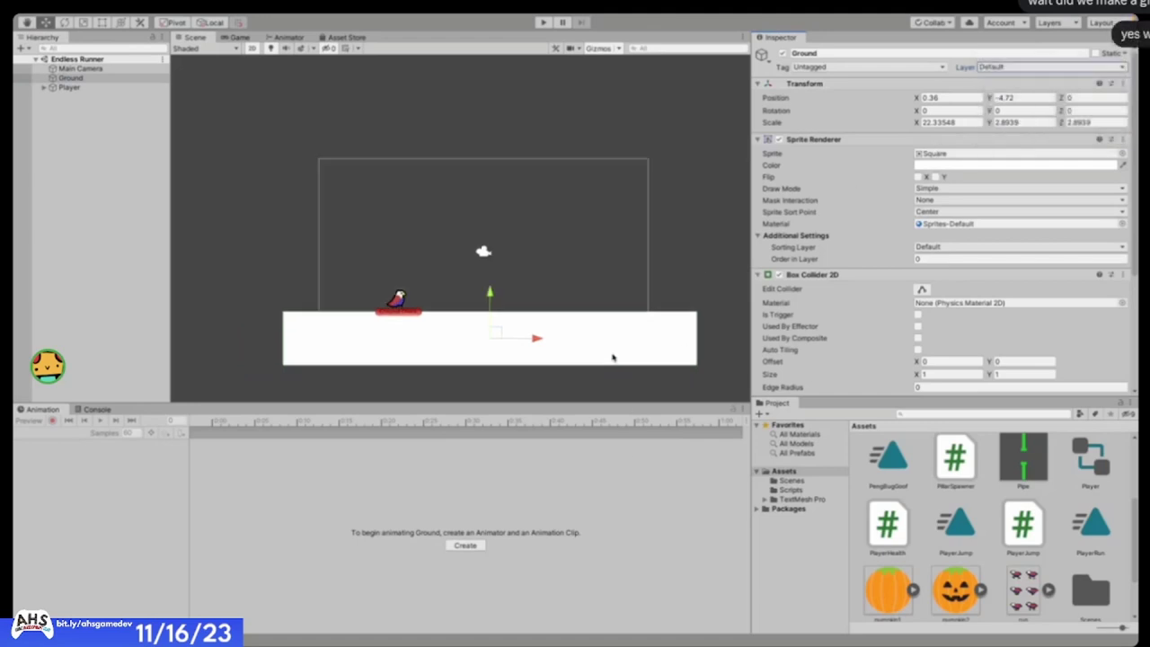
scroll(613, 358, up, 4)
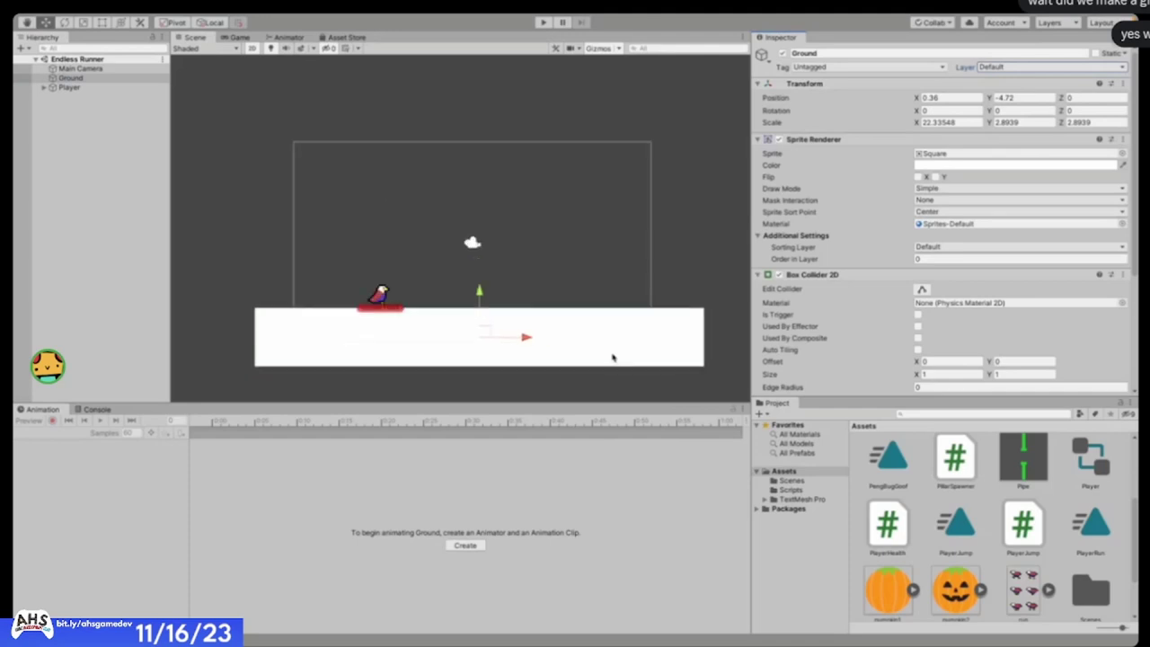
scroll(613, 358, up, 2)
scroll(612, 356, down, 4)
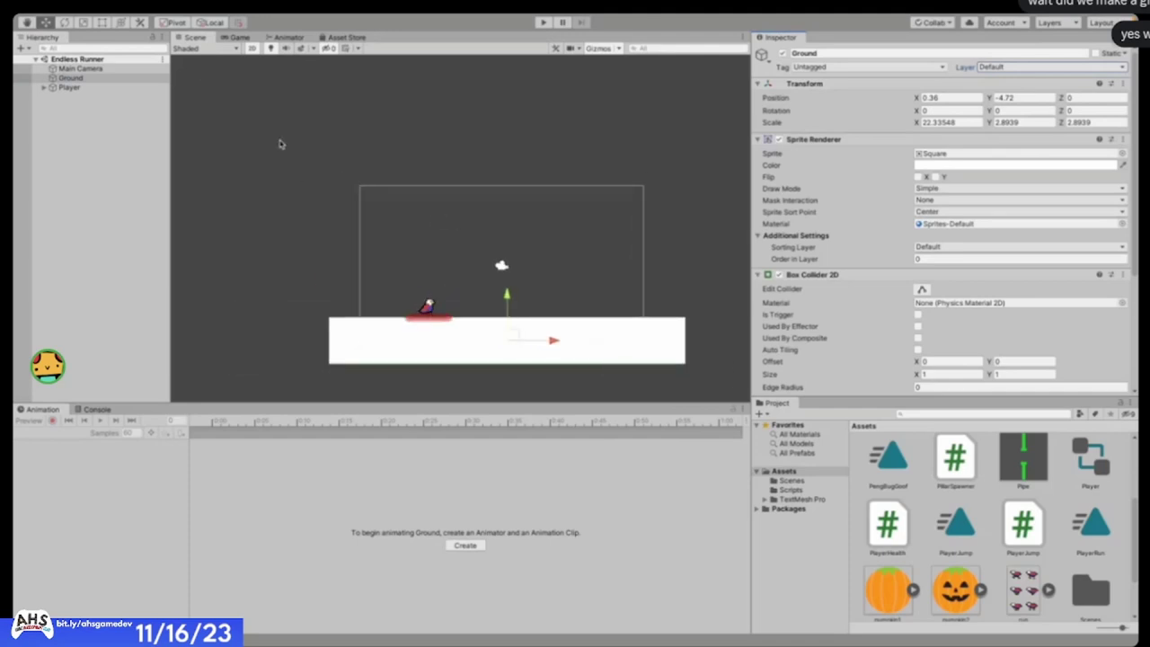
scroll(842, 291, down, 3)
scroll(605, 360, up, 5)
scroll(604, 360, down, 3)
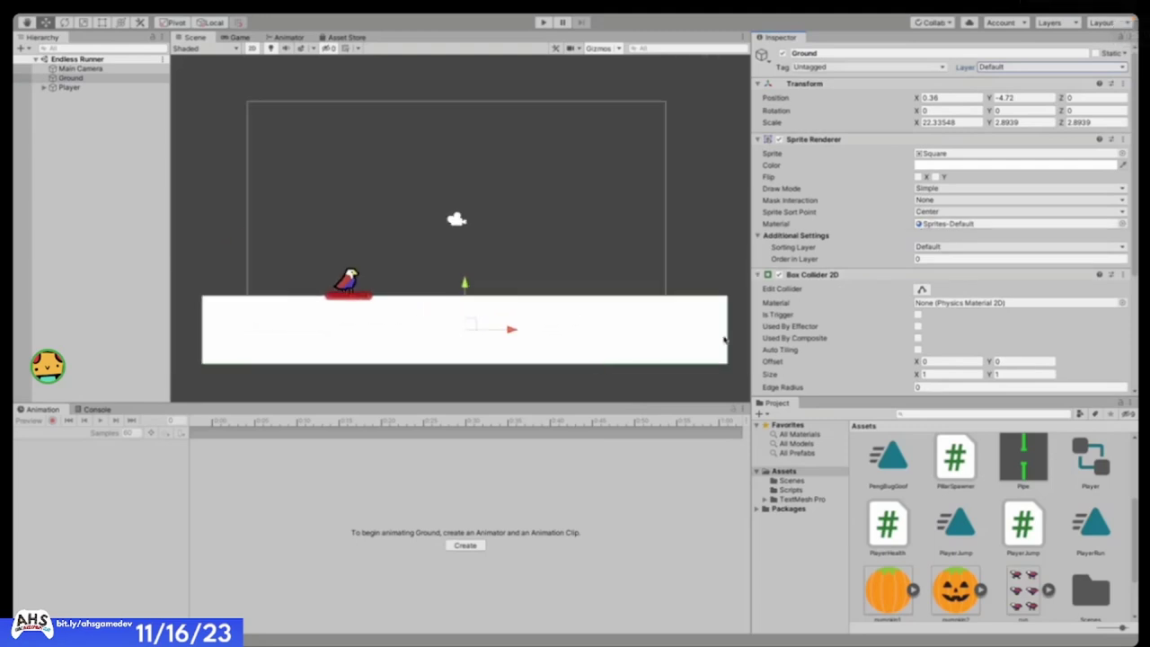
- Add a new layer named Ground as User Layer 8 in the project's layer list
click(1027, 67)
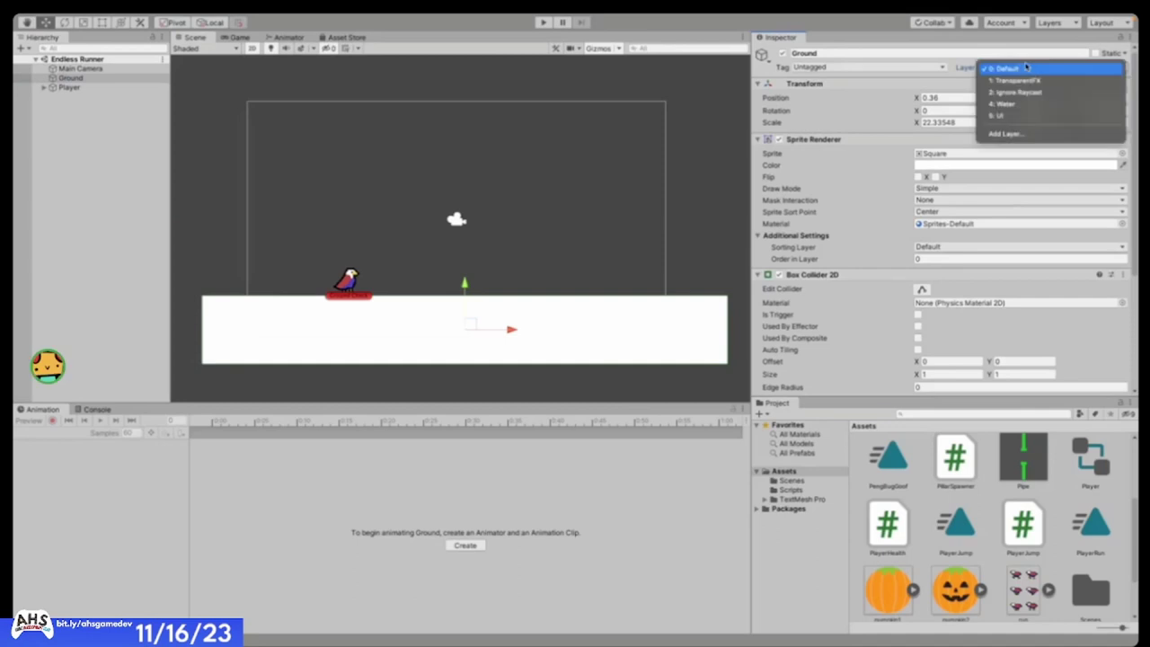
click(1006, 133)
click(974, 212)
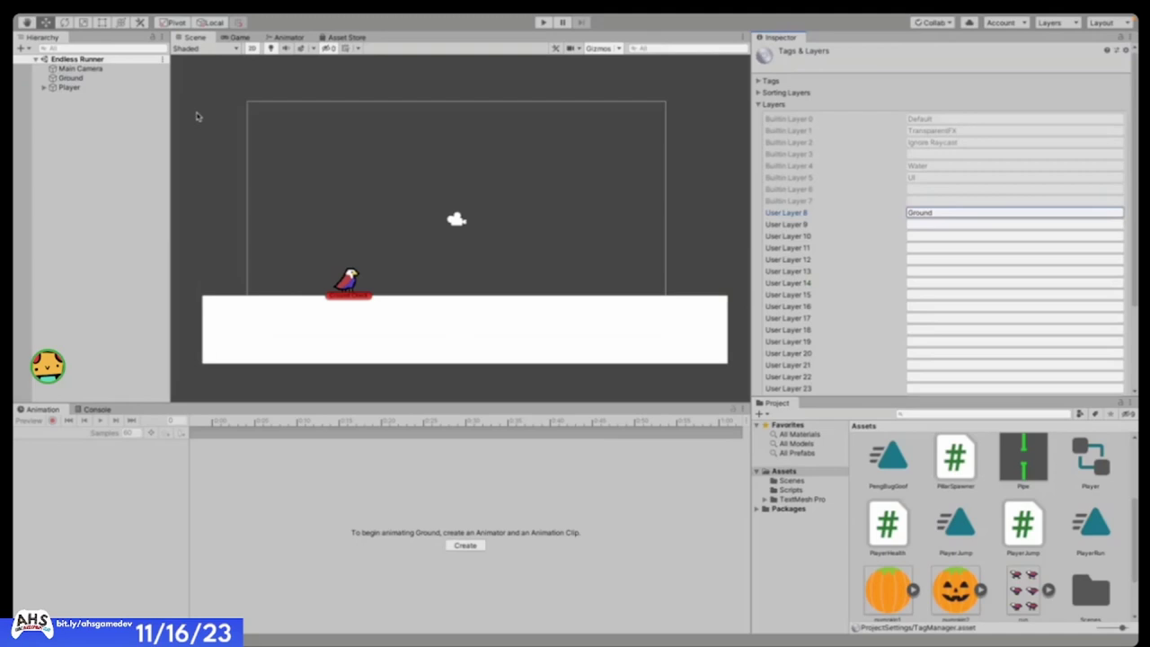
- Assign the Ground layer to the Ground object
click(72, 78)
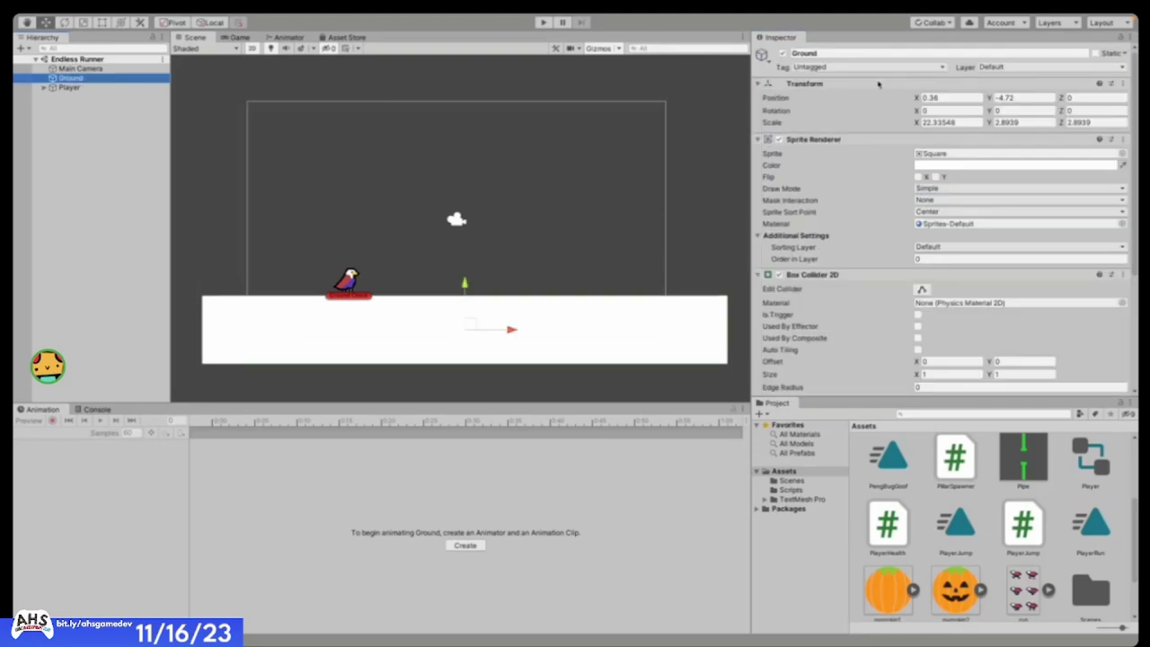
click(986, 68)
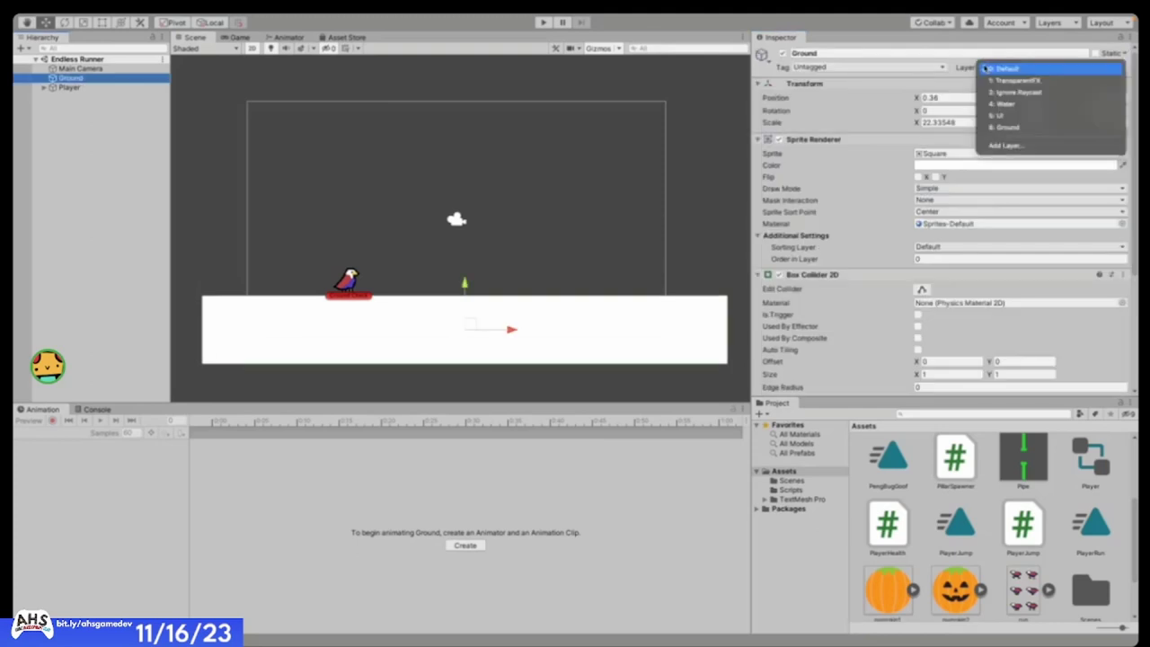
click(983, 68)
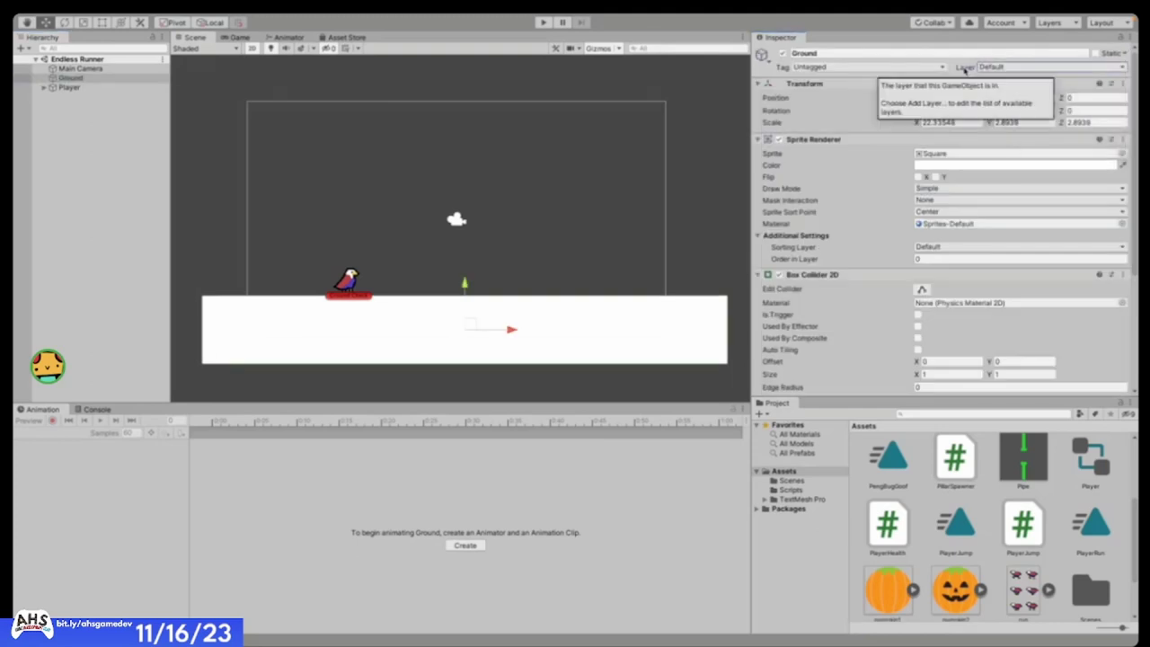
click(988, 68)
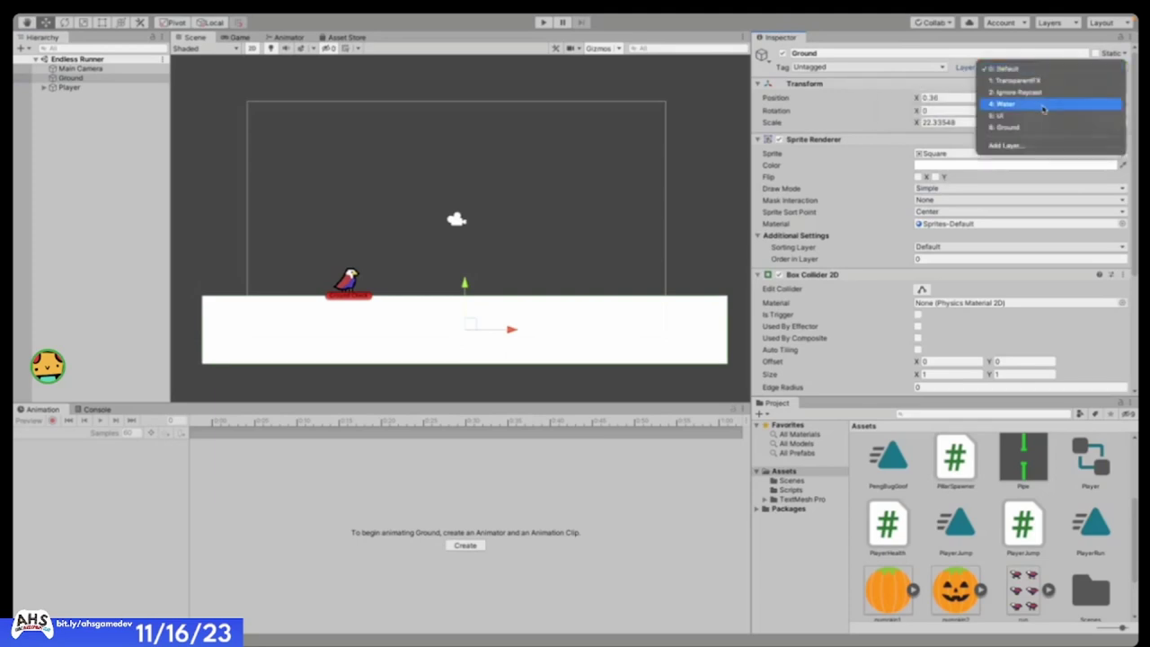
click(1046, 127)
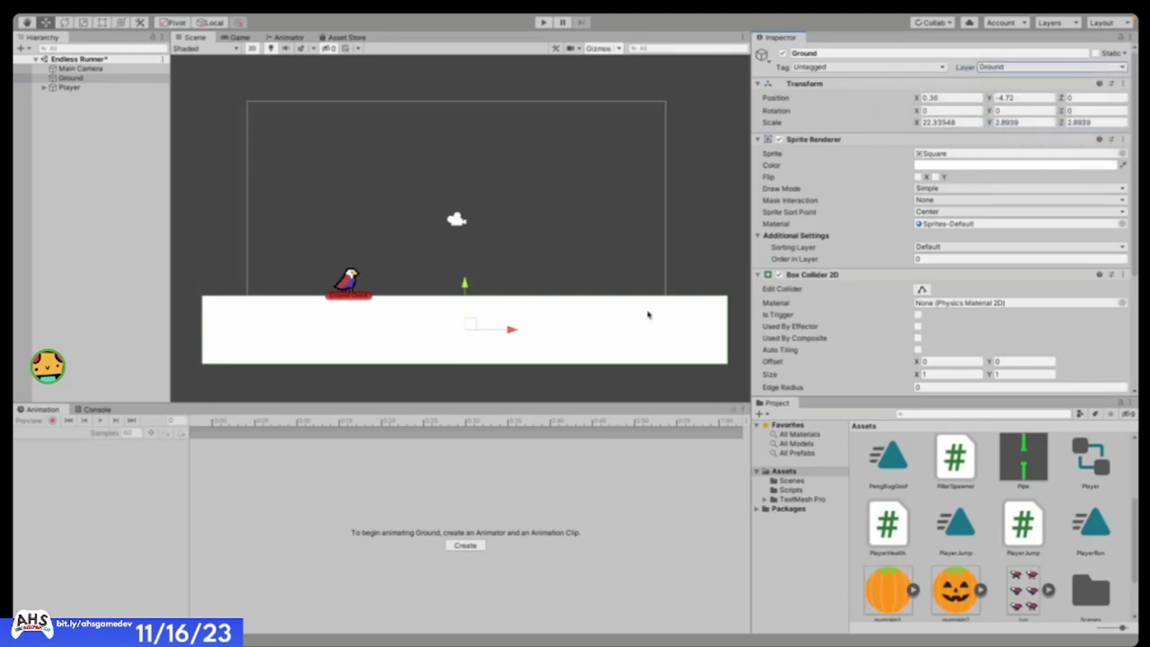
- Look over the Player and Ground in the scene and game views, and examine the Ground's components
scroll(593, 314, down, 3)
scroll(569, 291, up, 2)
scroll(567, 291, down, 2)
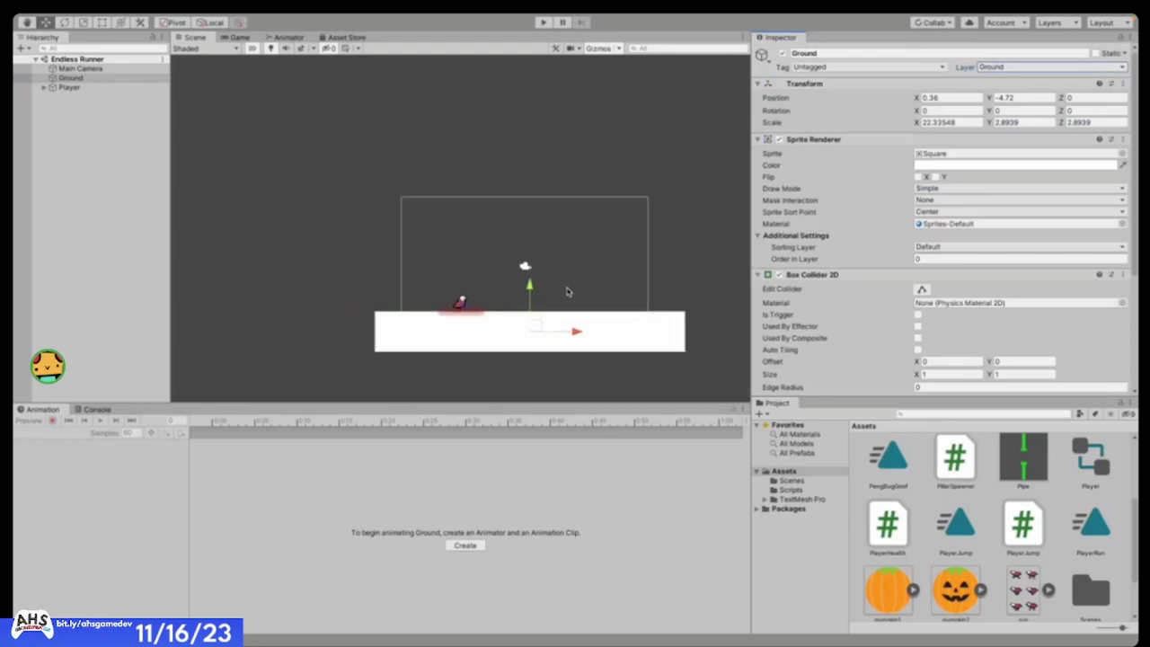
scroll(568, 291, up, 2)
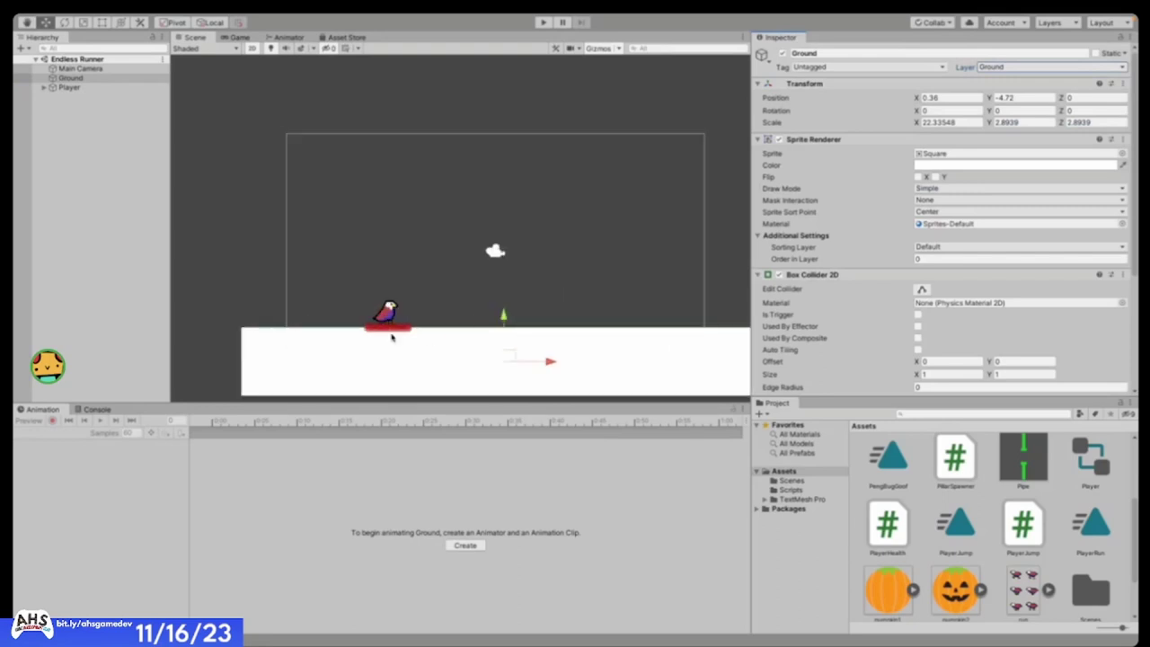
scroll(392, 334, up, 2)
scroll(388, 328, down, 3)
scroll(390, 331, up, 1)
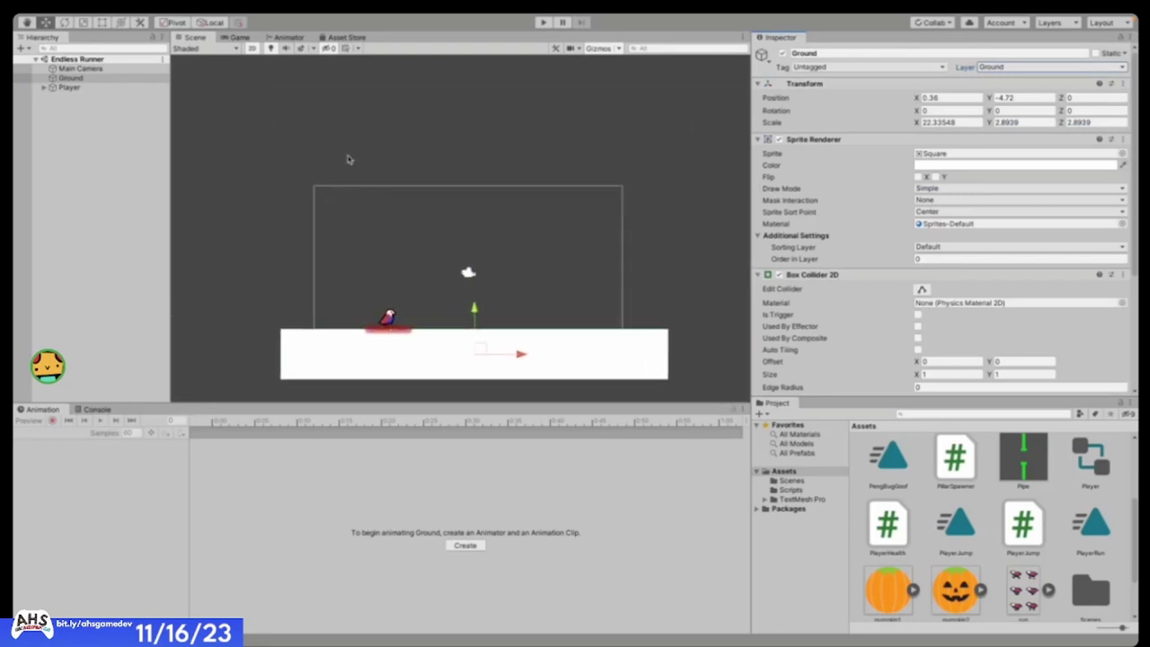
click(239, 37)
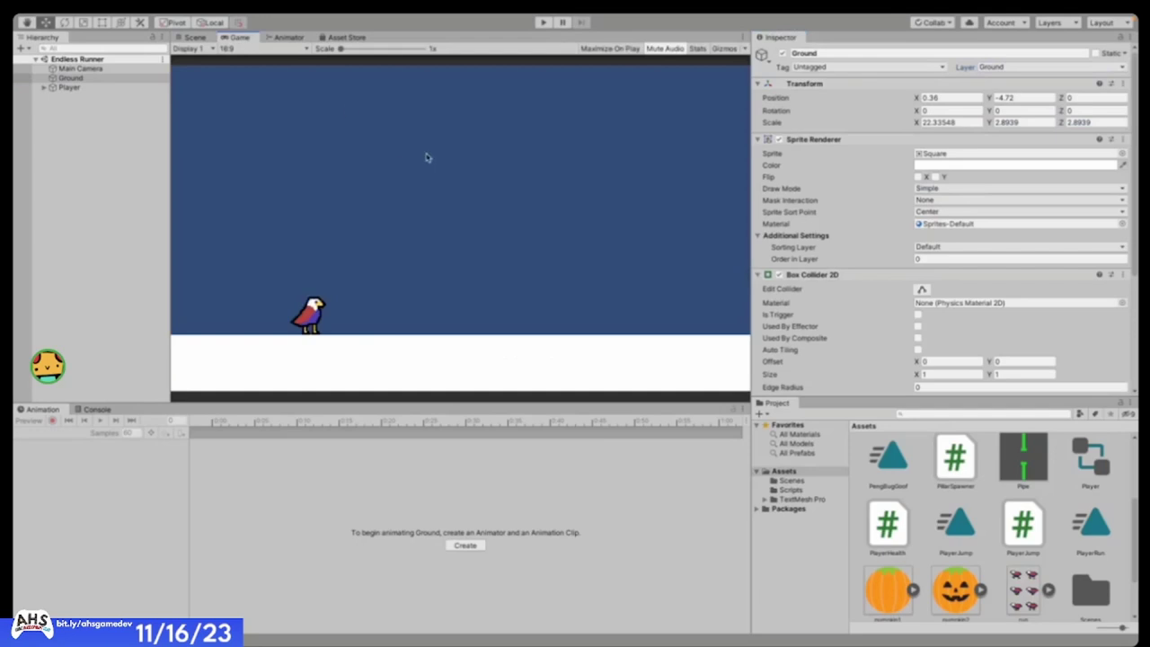
scroll(793, 284, down, 1)
scroll(793, 279, down, 5)
scroll(793, 269, up, 7)
scroll(792, 270, down, 4)
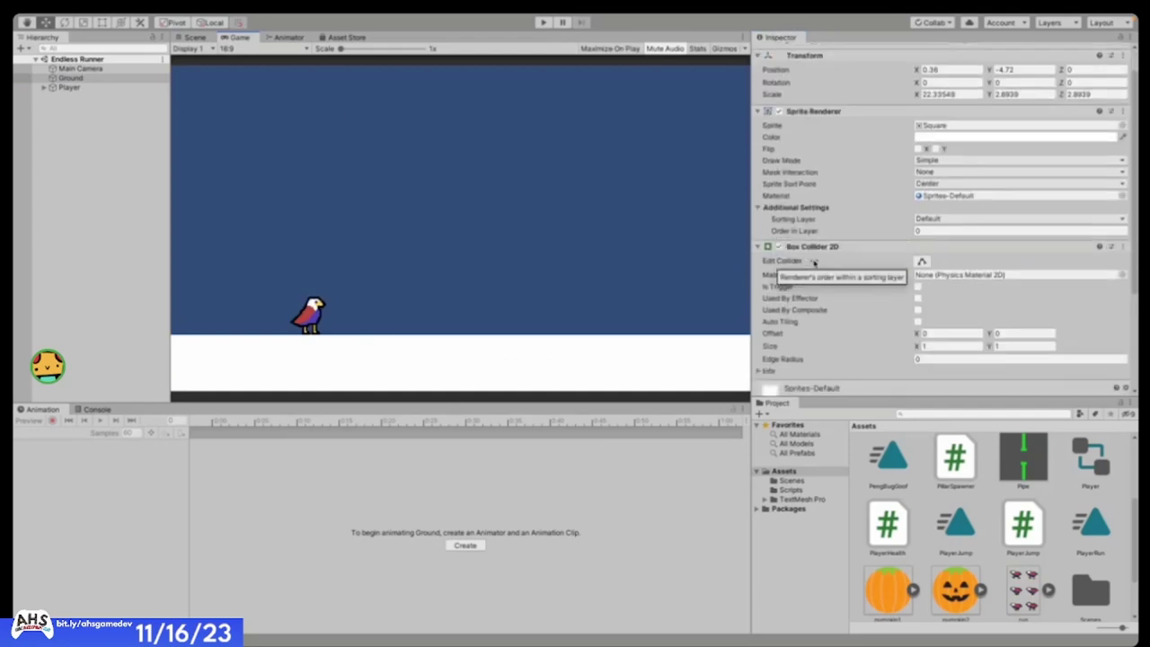
- Set the Ground Layer of the Player's Player Jump script to Ground
click(109, 88)
click(195, 38)
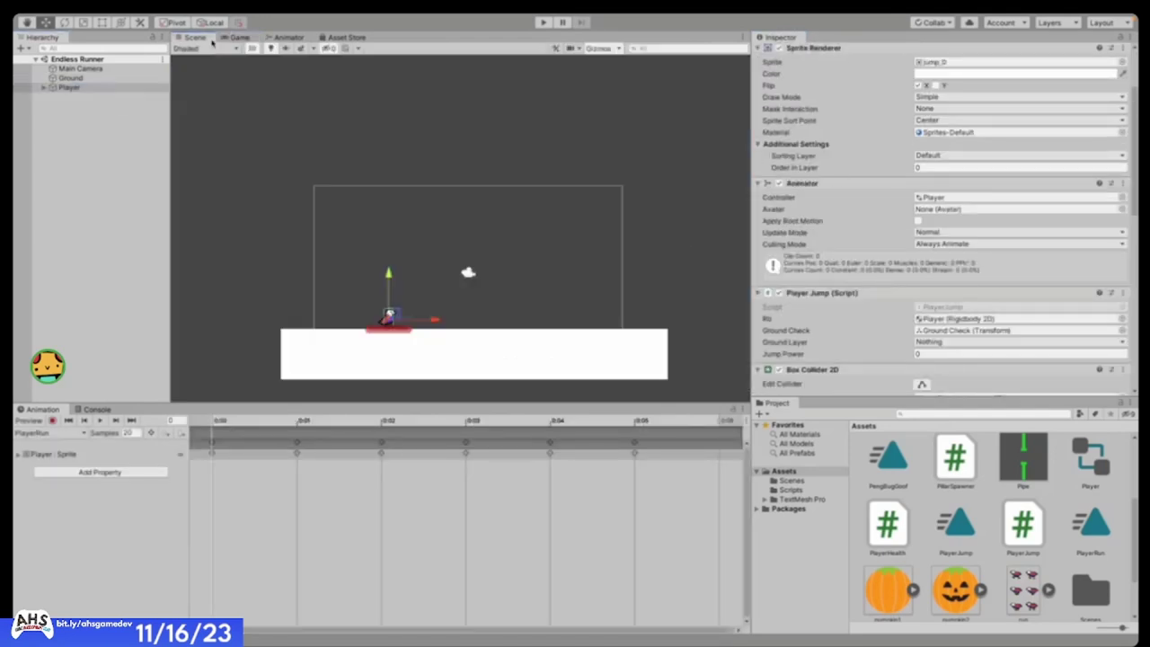
scroll(889, 290, down, 5)
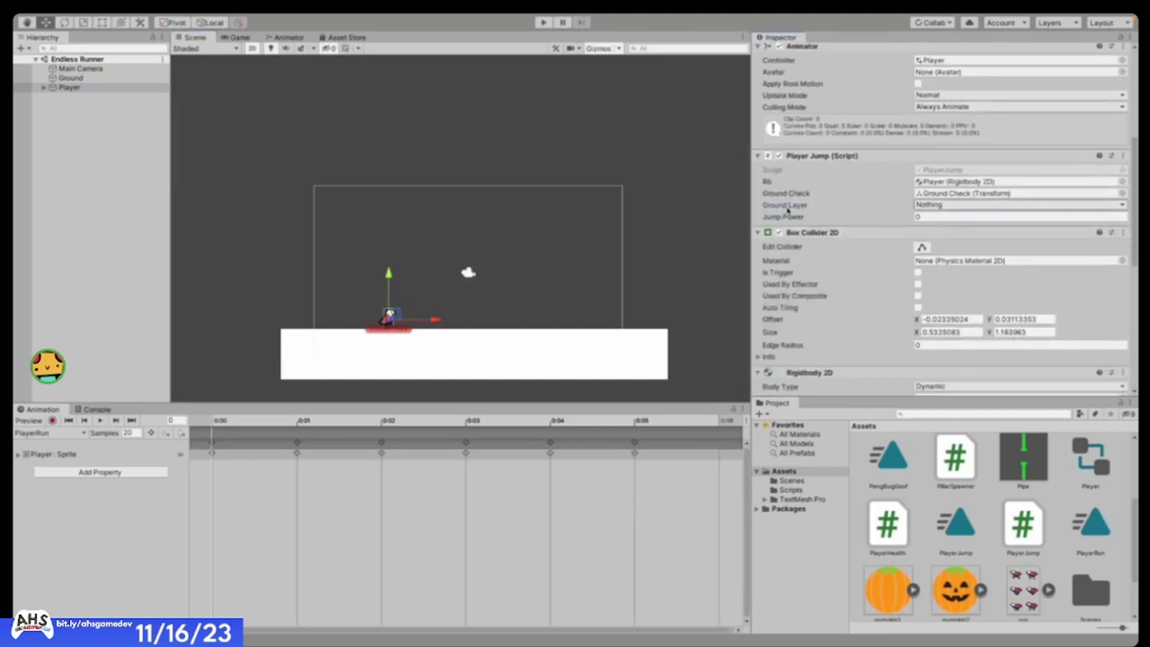
click(953, 205)
click(934, 298)
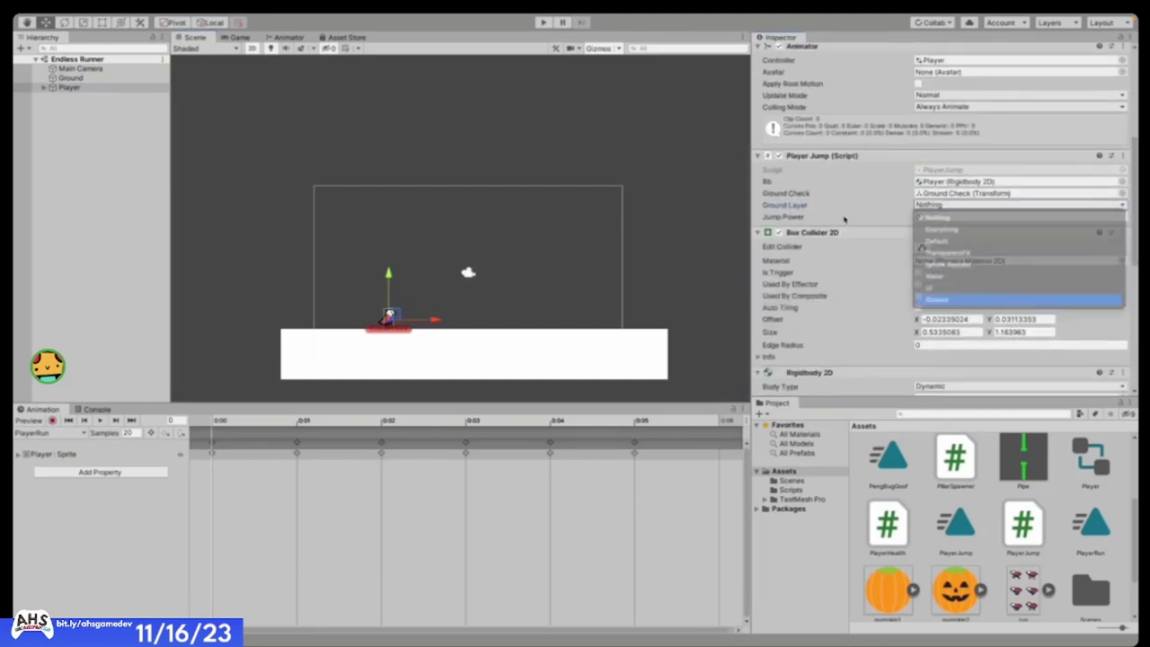
- Set the Jump Power of the Player's Player Jump script to 5 and look over the Player's remaining components
click(952, 216)
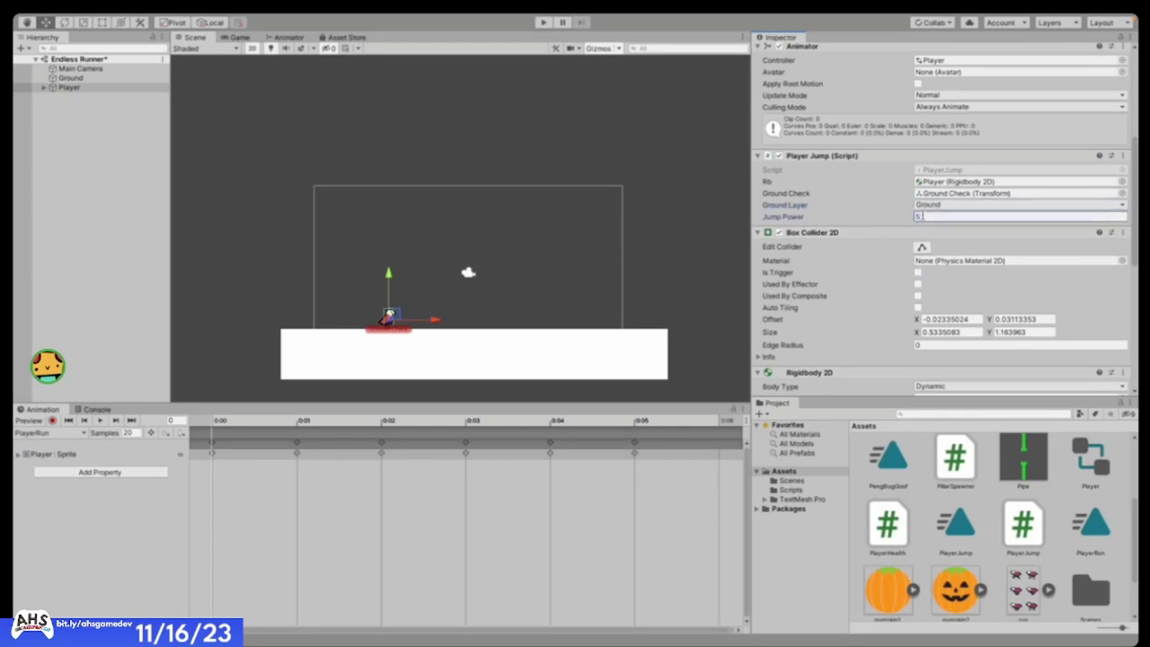
scroll(570, 329, down, 3)
scroll(836, 316, down, 10)
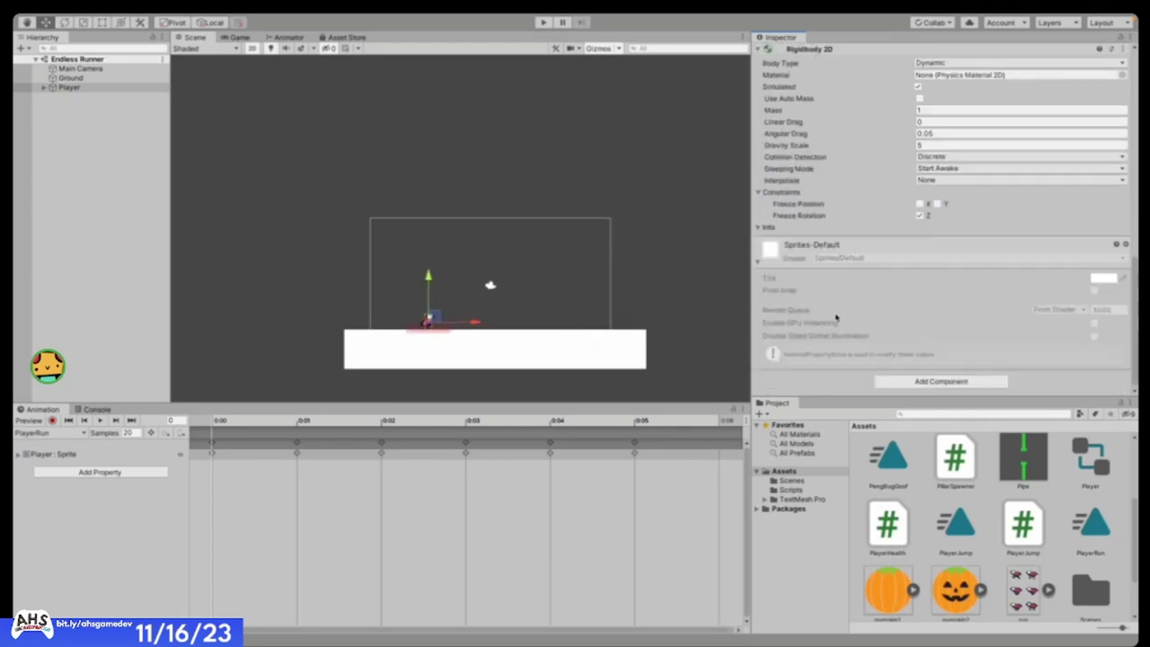
scroll(836, 316, up, 5)
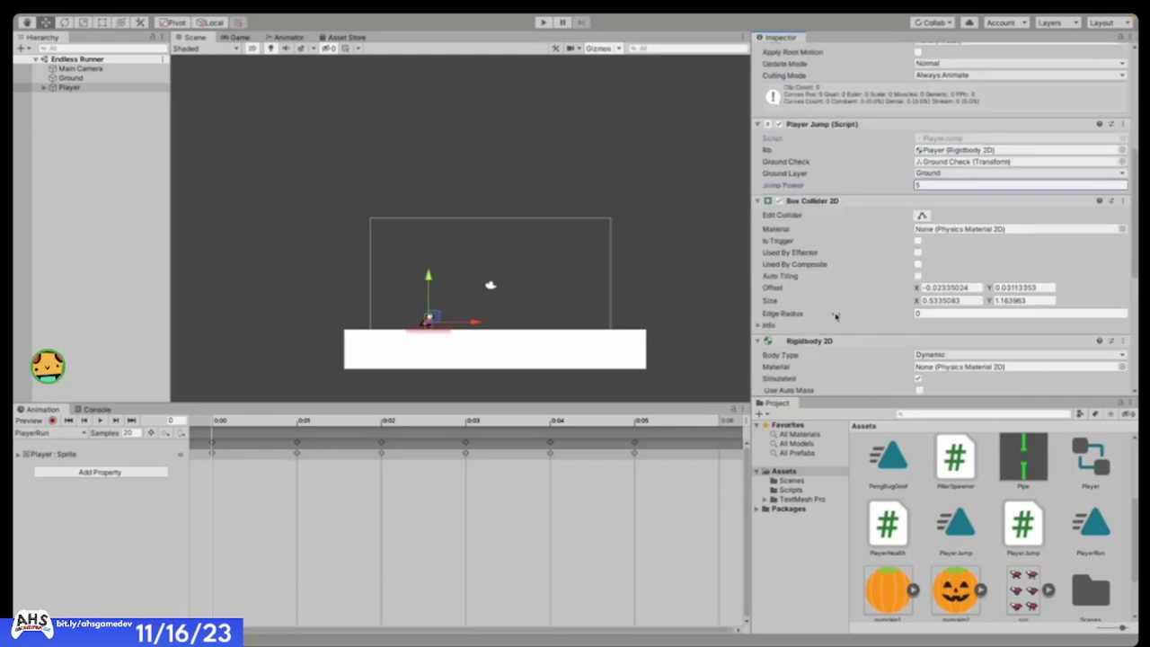
- Play-test the endless runner in the game view, and stop the test run
click(243, 38)
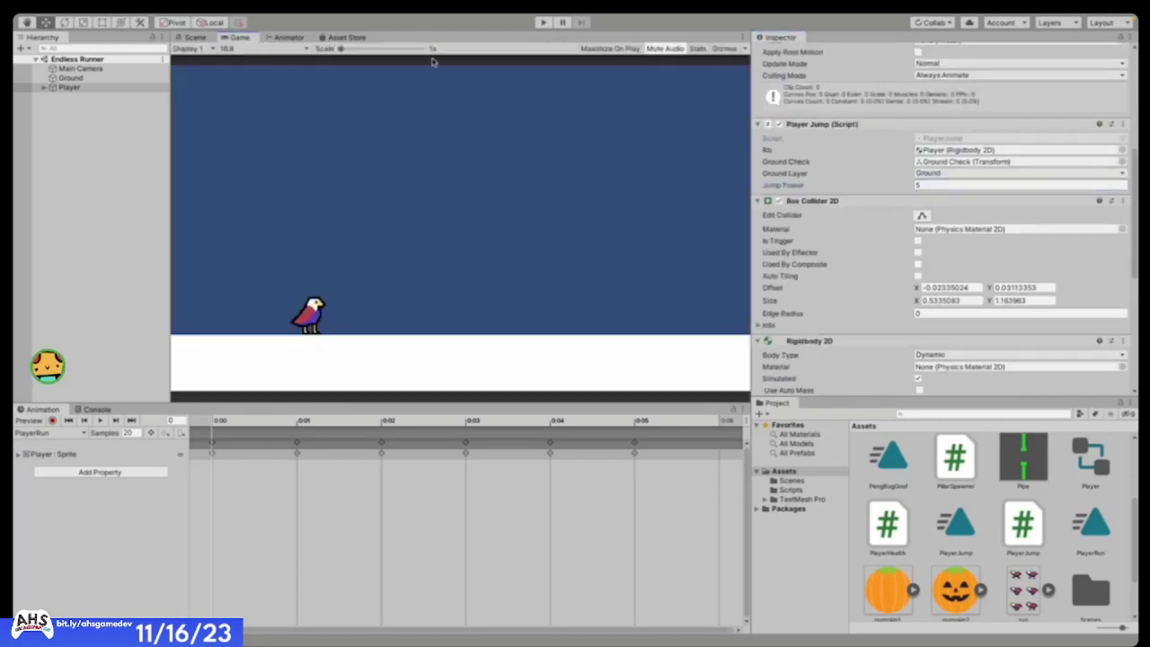
click(543, 23)
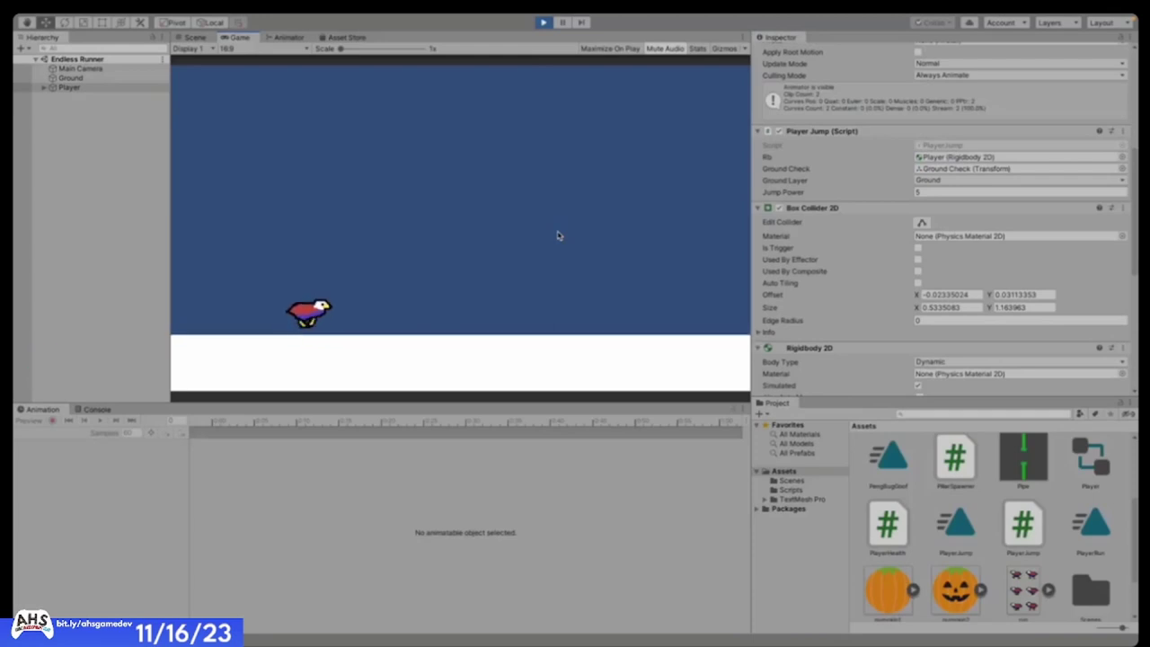
click(543, 22)
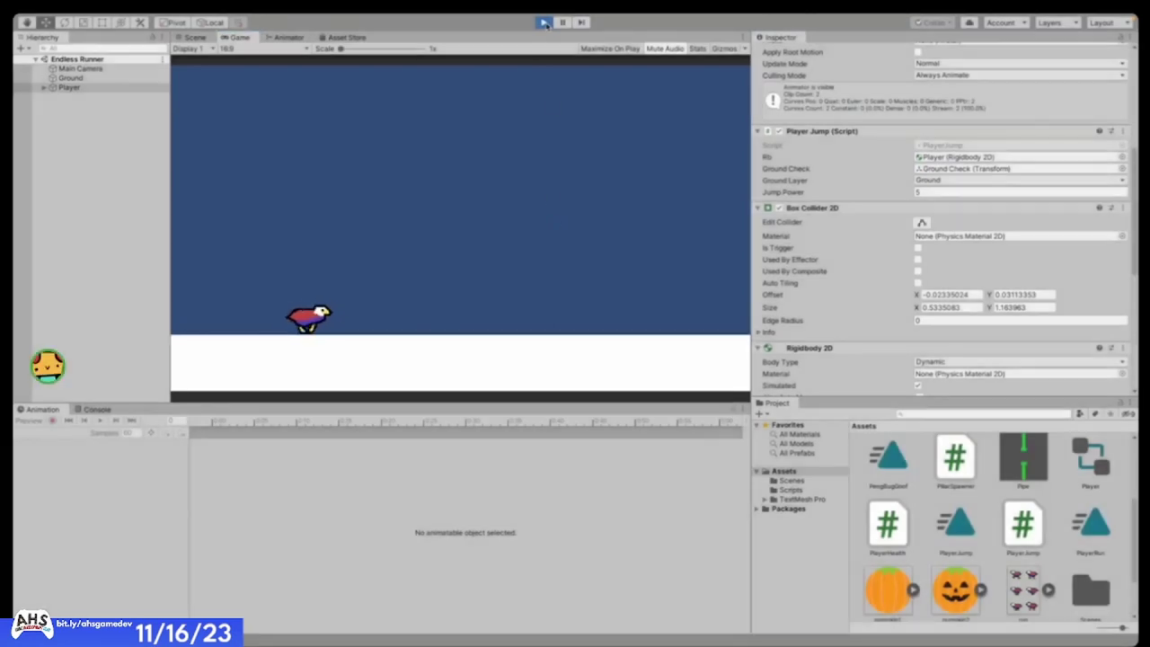
- Remove the Animator component from the Main Camera and save the scene
click(80, 68)
right_click(884, 248)
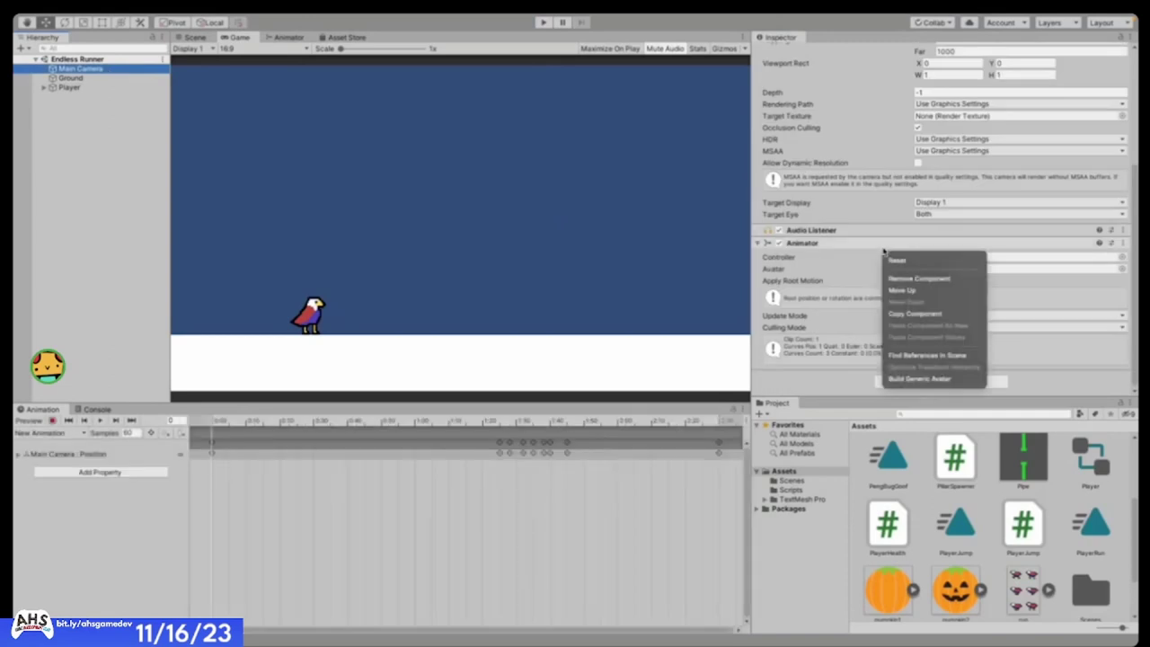
click(917, 275)
key(ctrl+s)
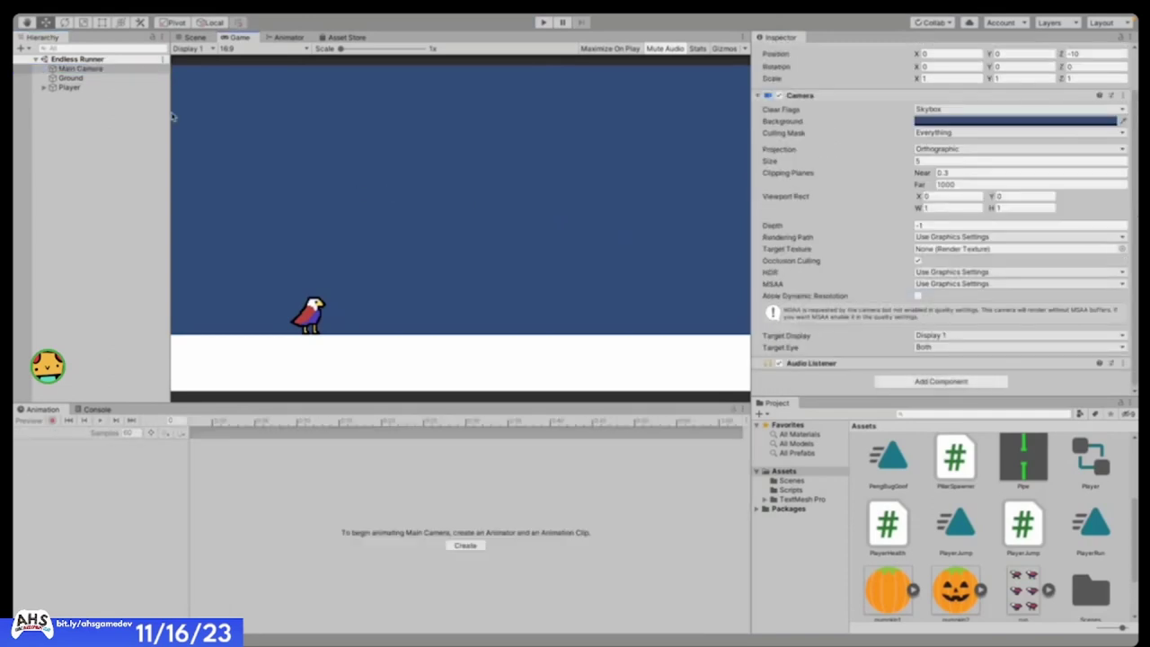
- Set the Jump Power of the Player's Player Jump script to 16
click(126, 88)
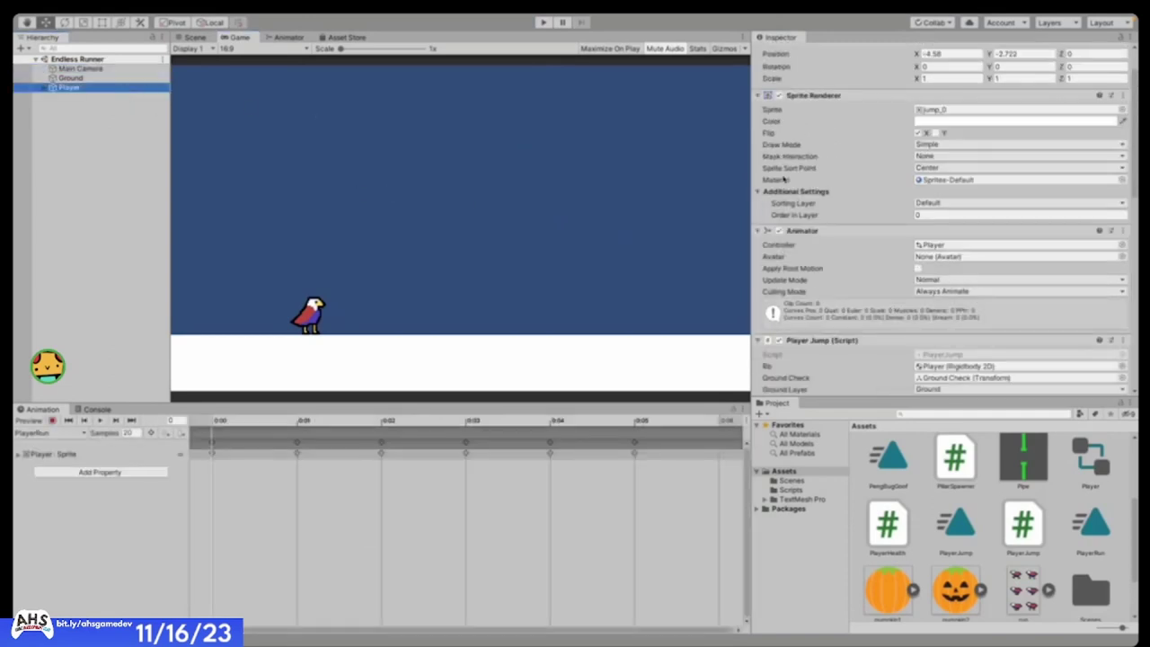
scroll(851, 208, down, 5)
scroll(890, 236, up, 8)
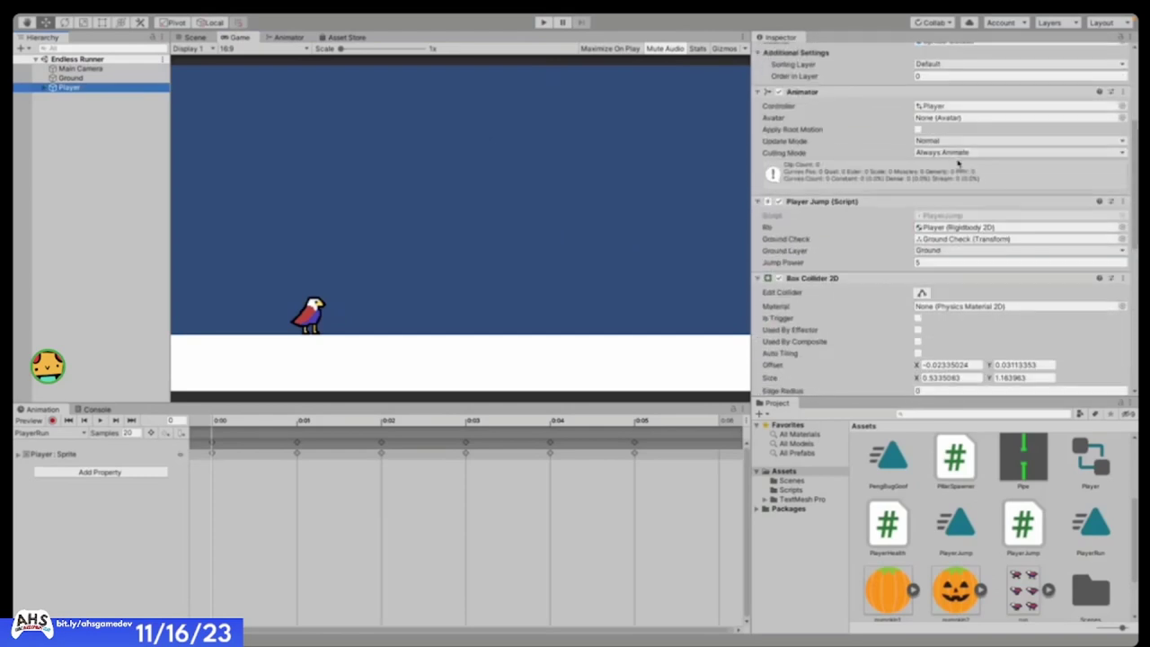
click(926, 272)
text(16)
key(Return)
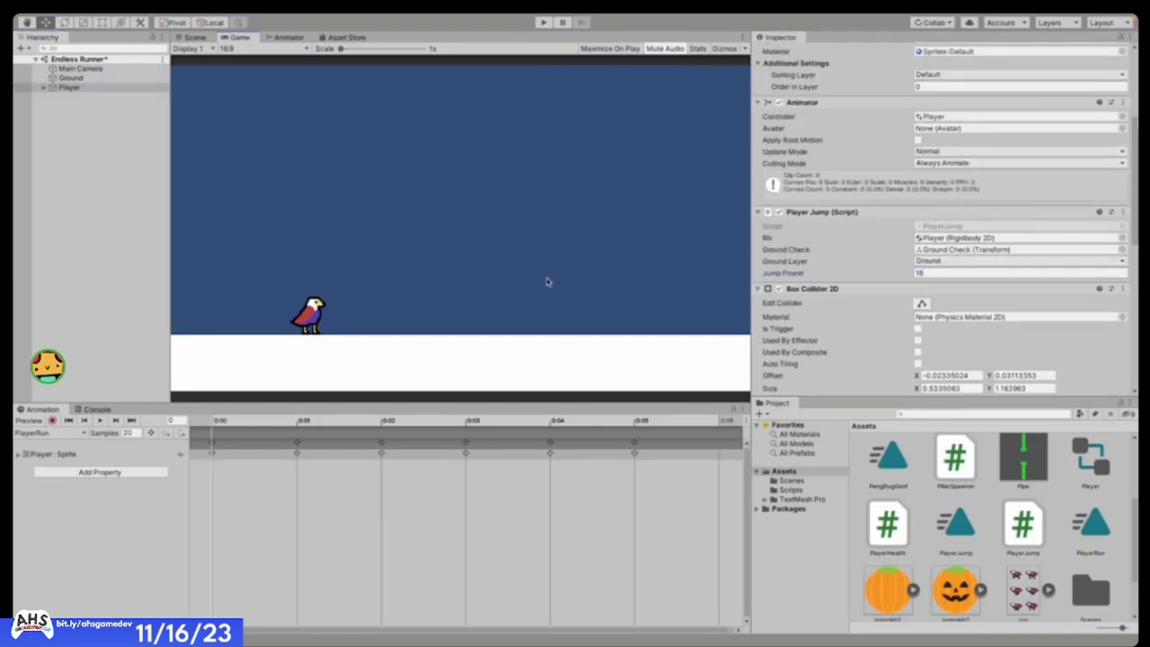
- Play-test the game by making the Player jump repeatedly, and stop the test run
click(542, 21)
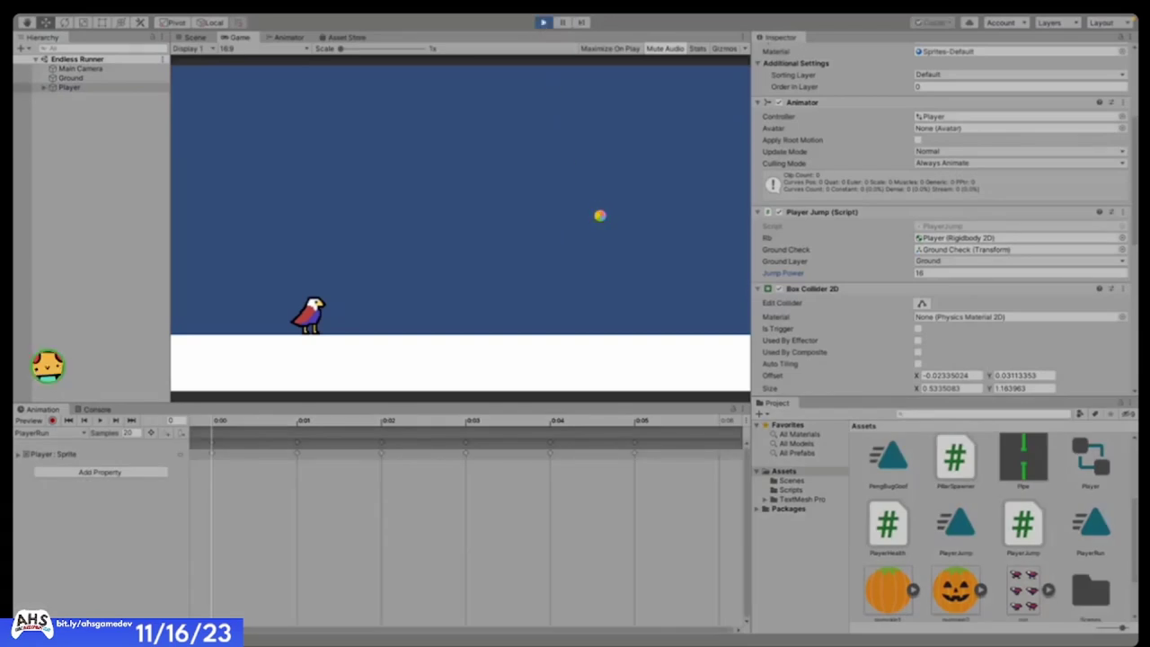
key(space)
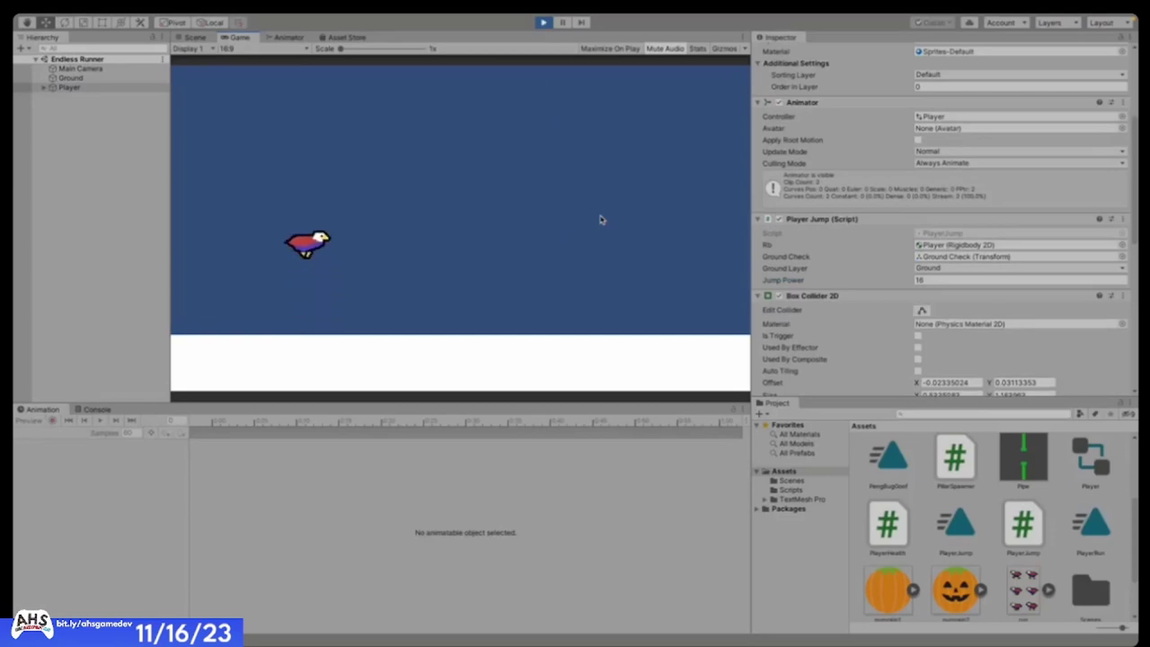
key(space)
key(space)
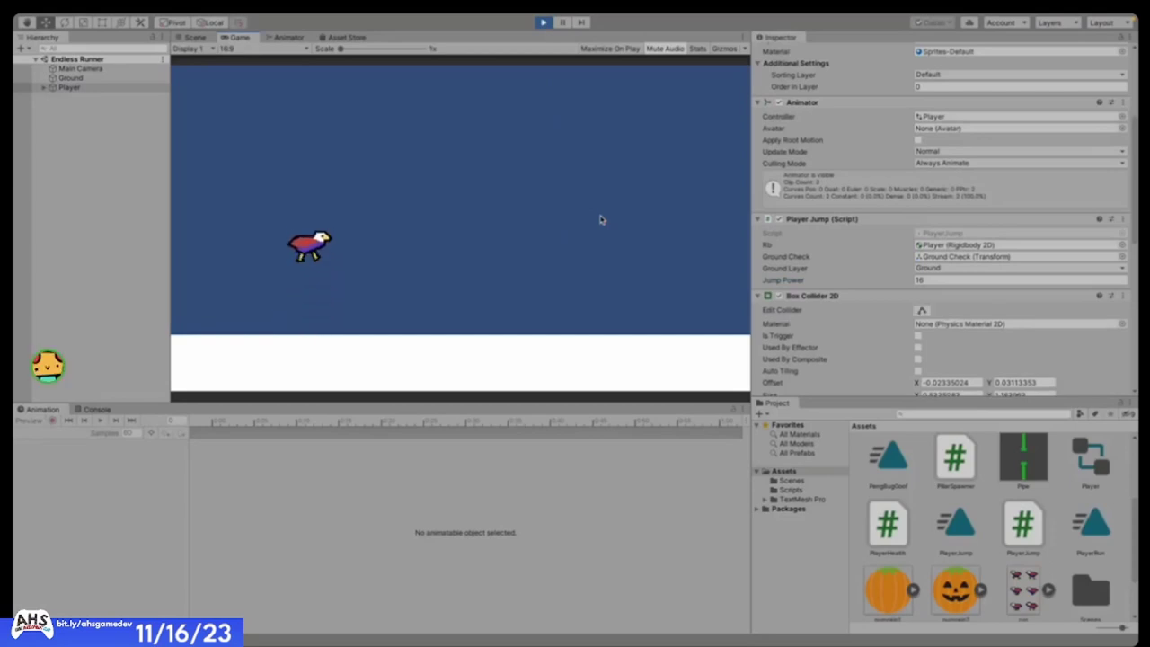
key(space)
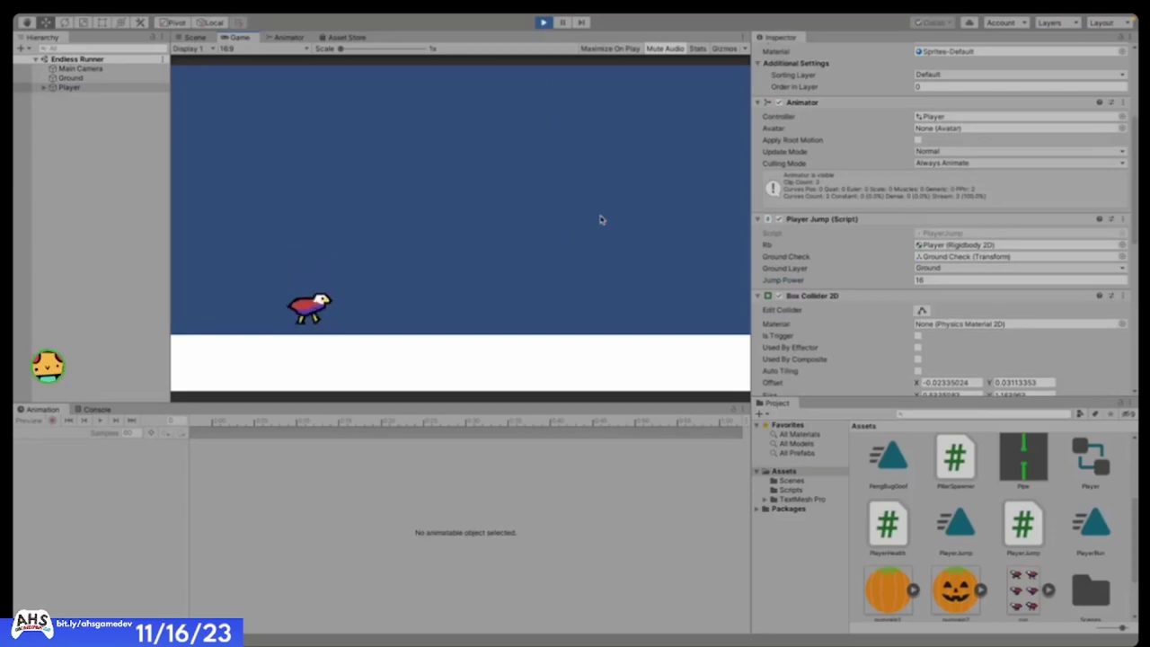
key(space)
key(space)
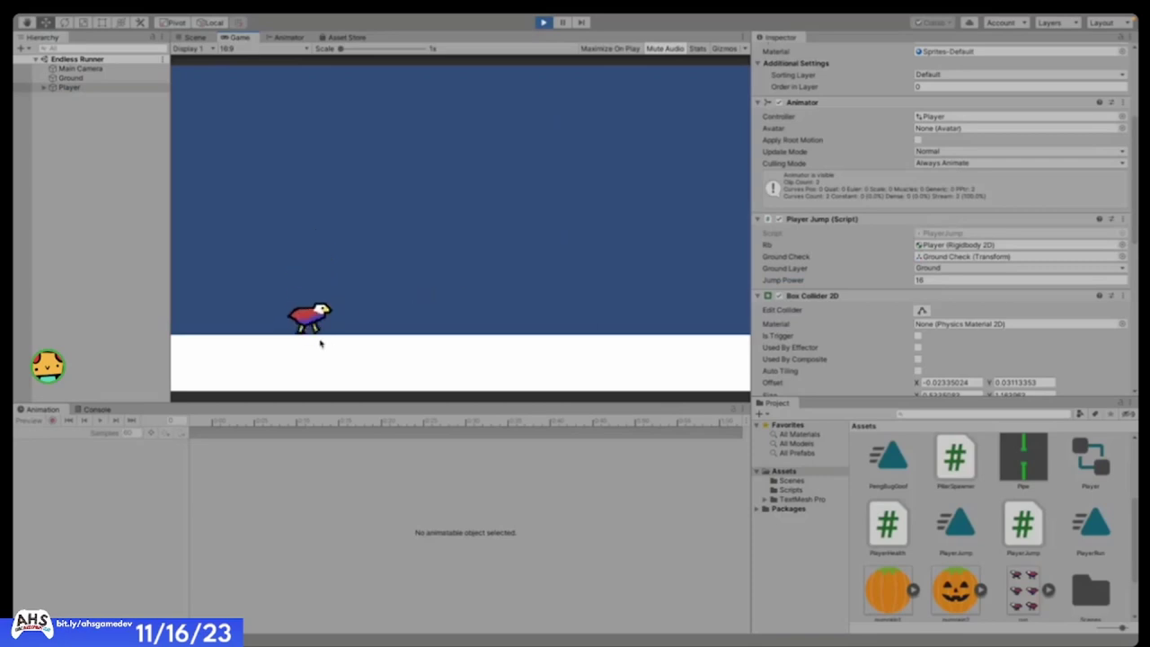
key(space)
key(space)
key(space)
key(space)
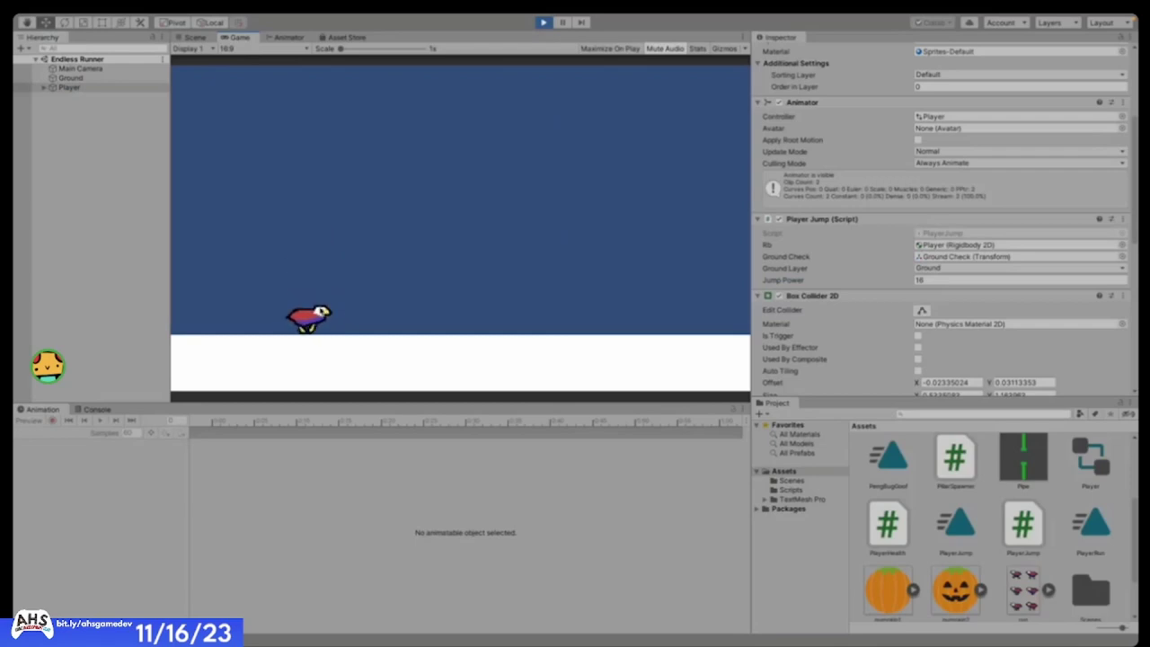
key(space)
key(space)
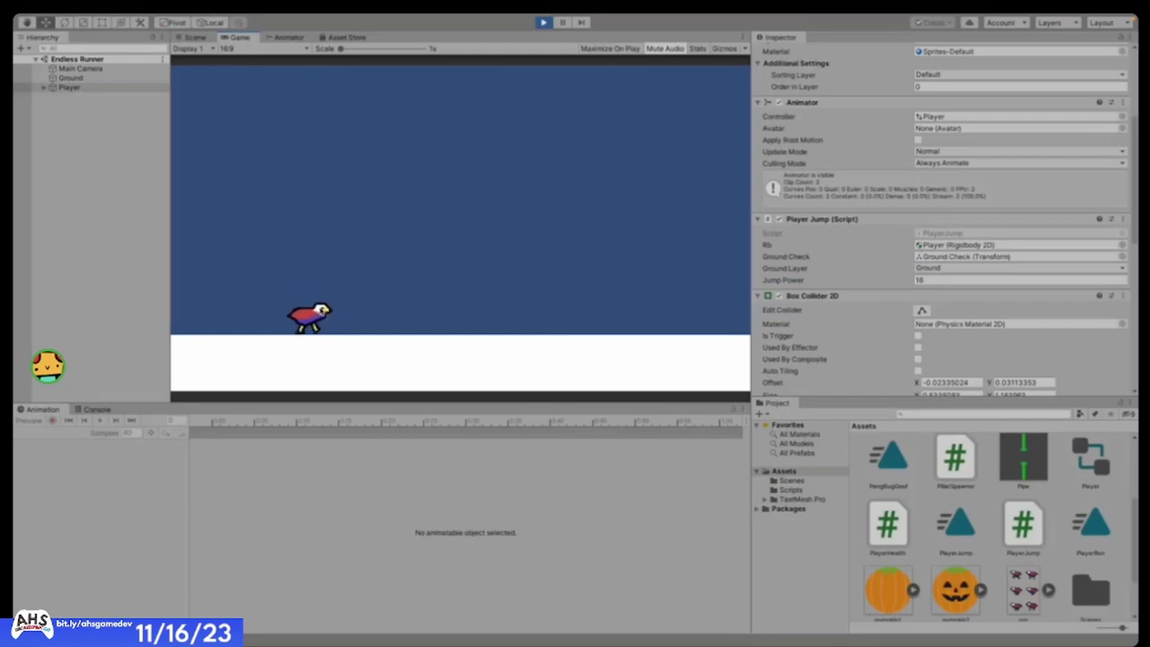
key(space)
key(space)
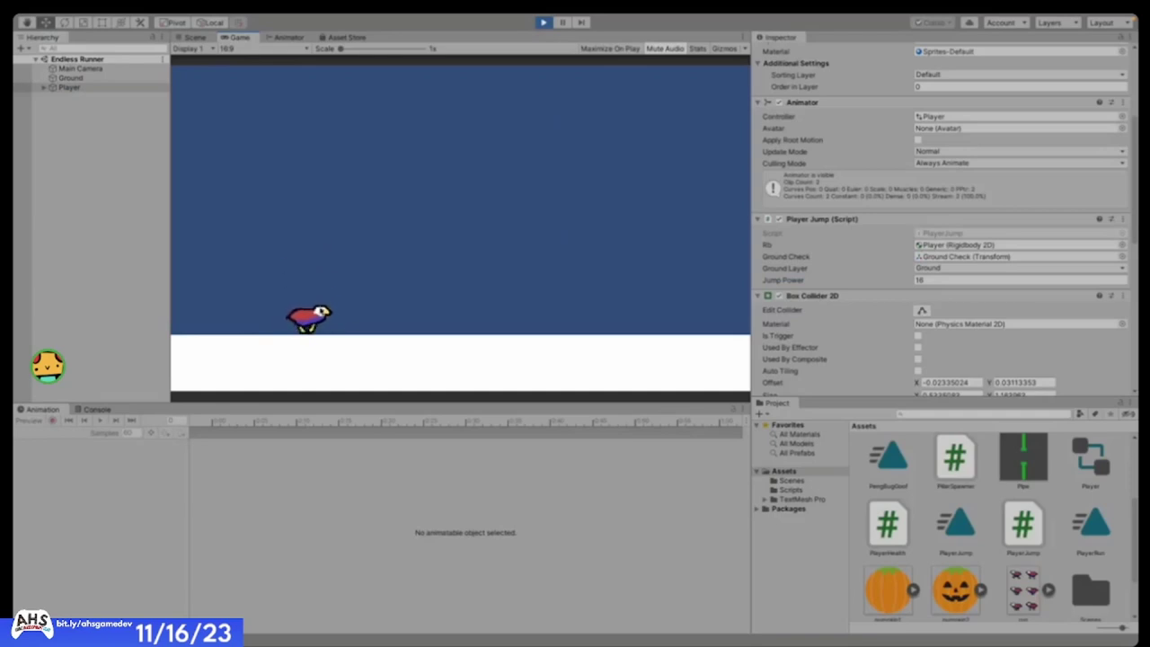
key(space)
key(space)
key(space)
key(space)
key(space)
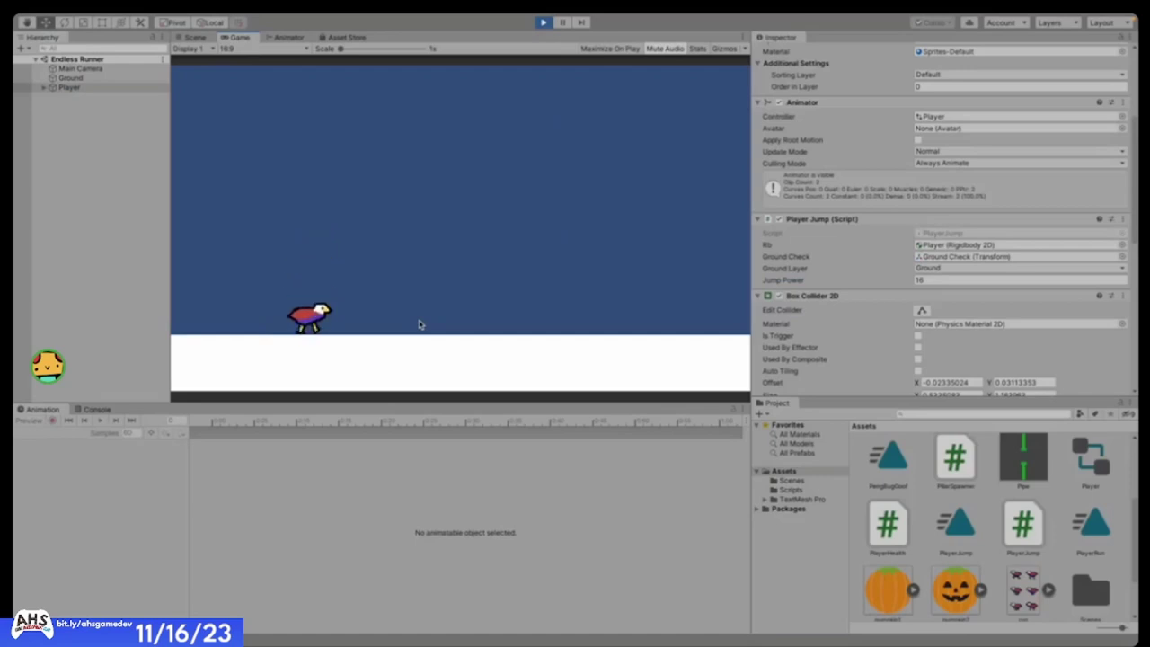
key(space)
key(space)
key(space)
key(space)
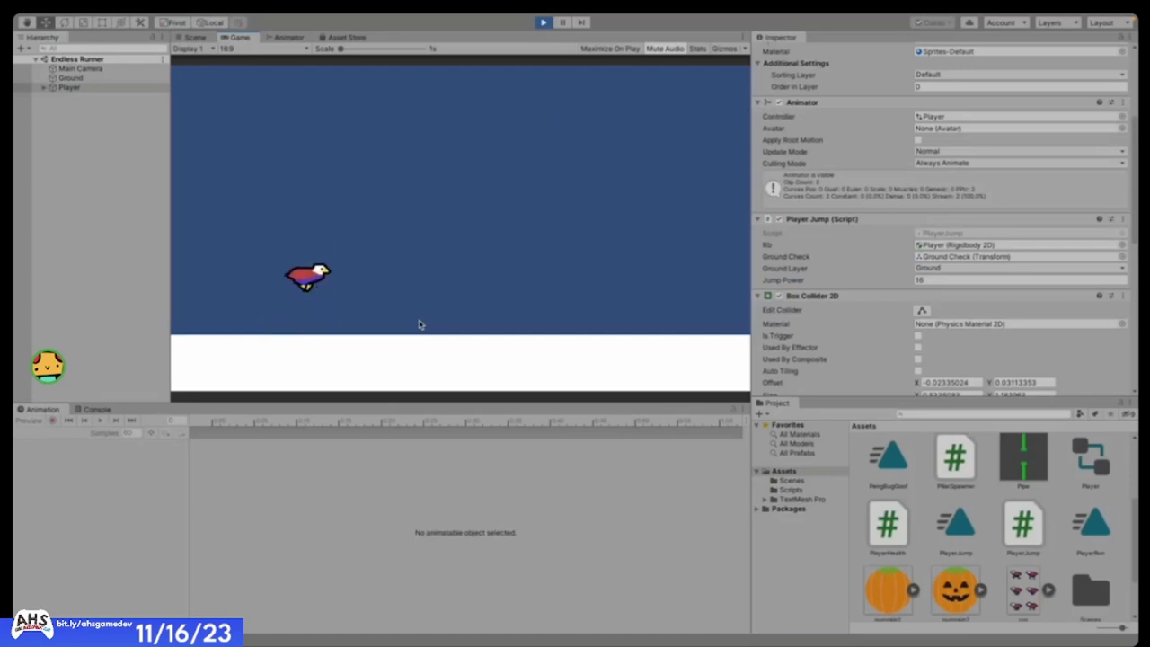
key(space)
key(space)
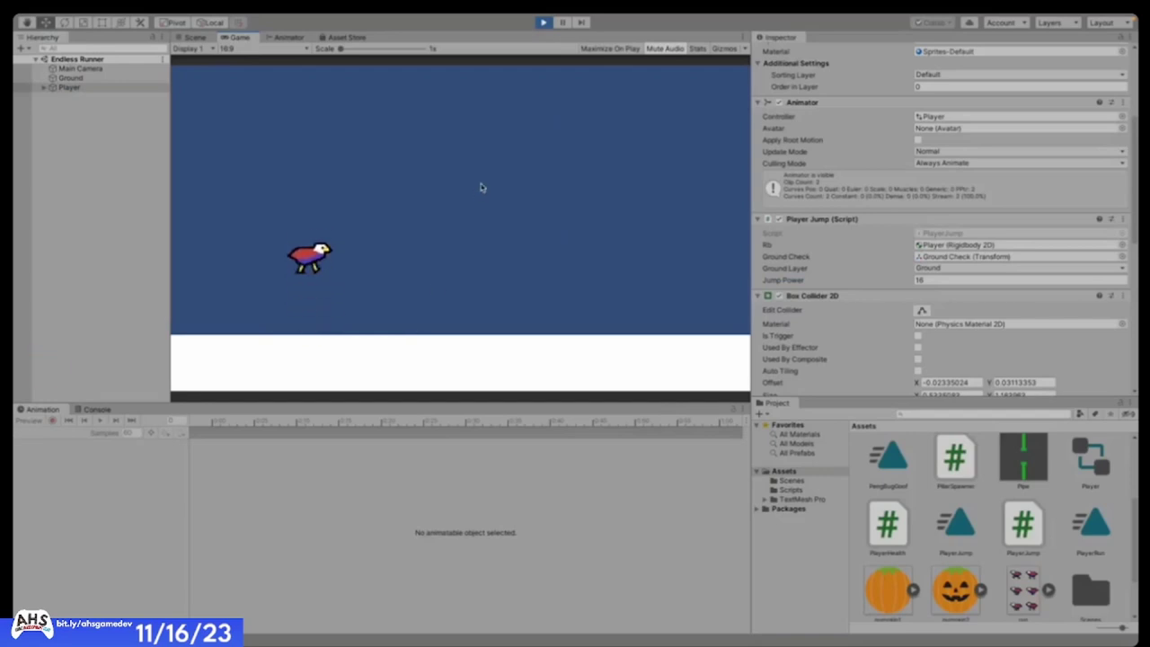
key(space)
key(space)
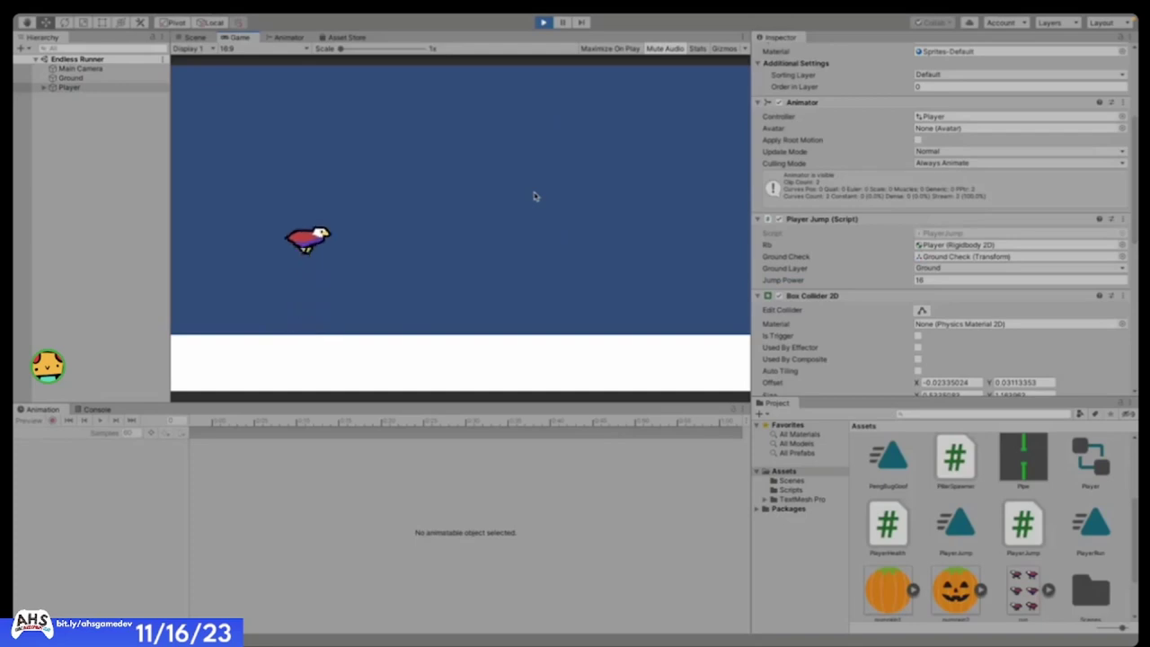
key(space)
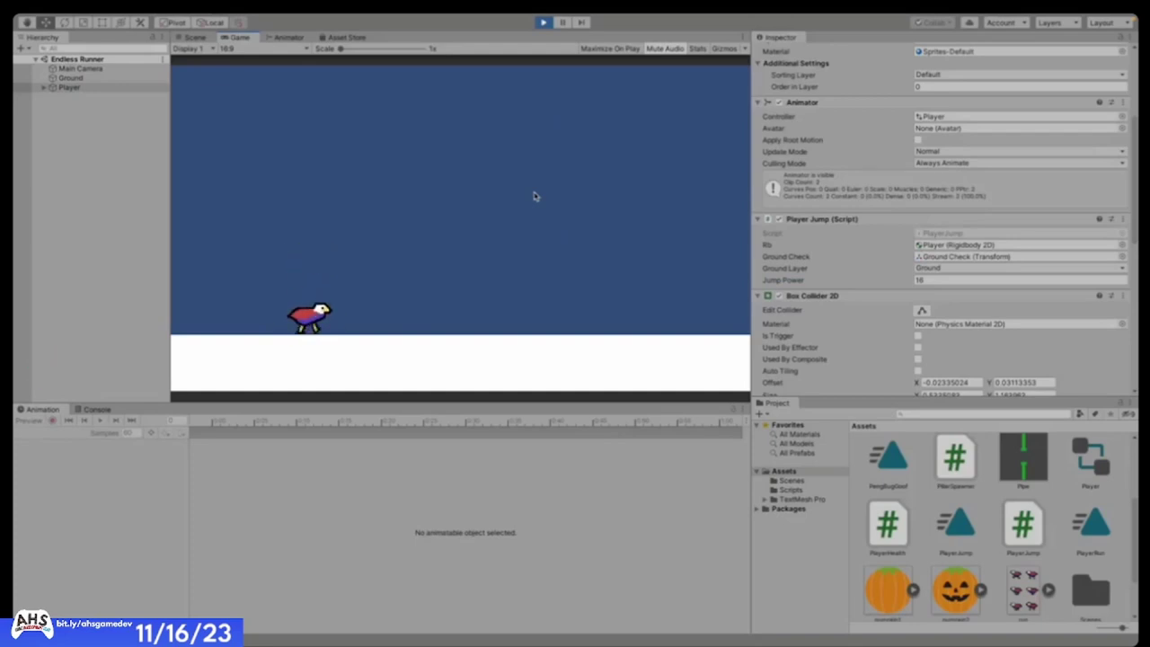
key(space)
key(space)
key(space)
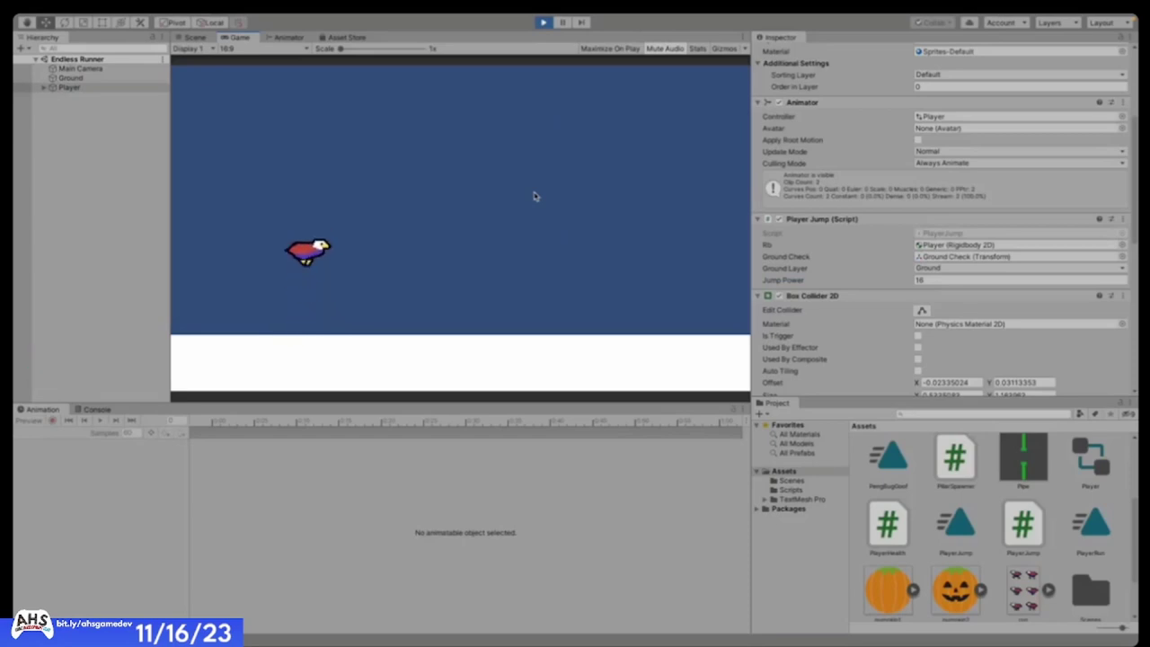
key(space)
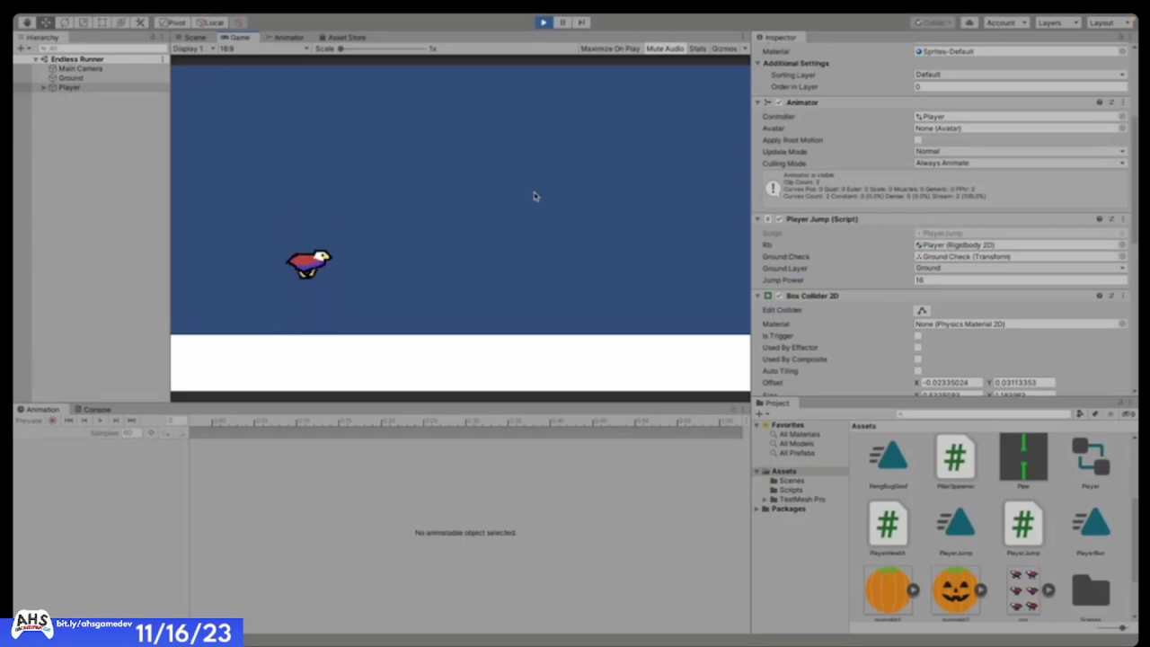
key(space)
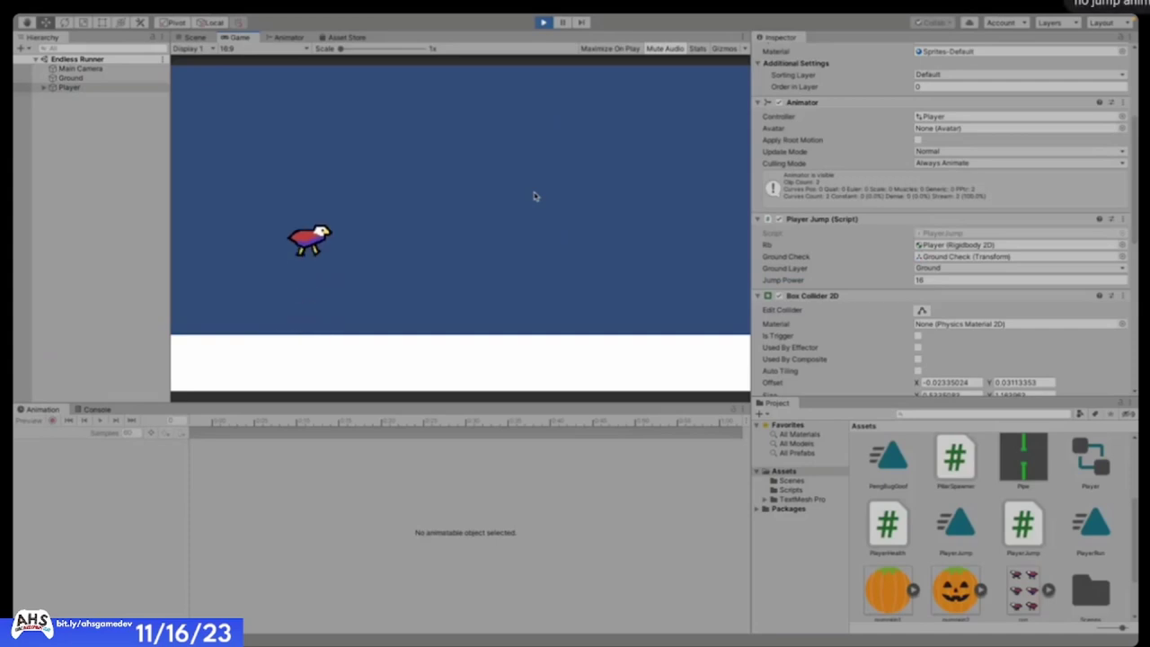
click(543, 22)
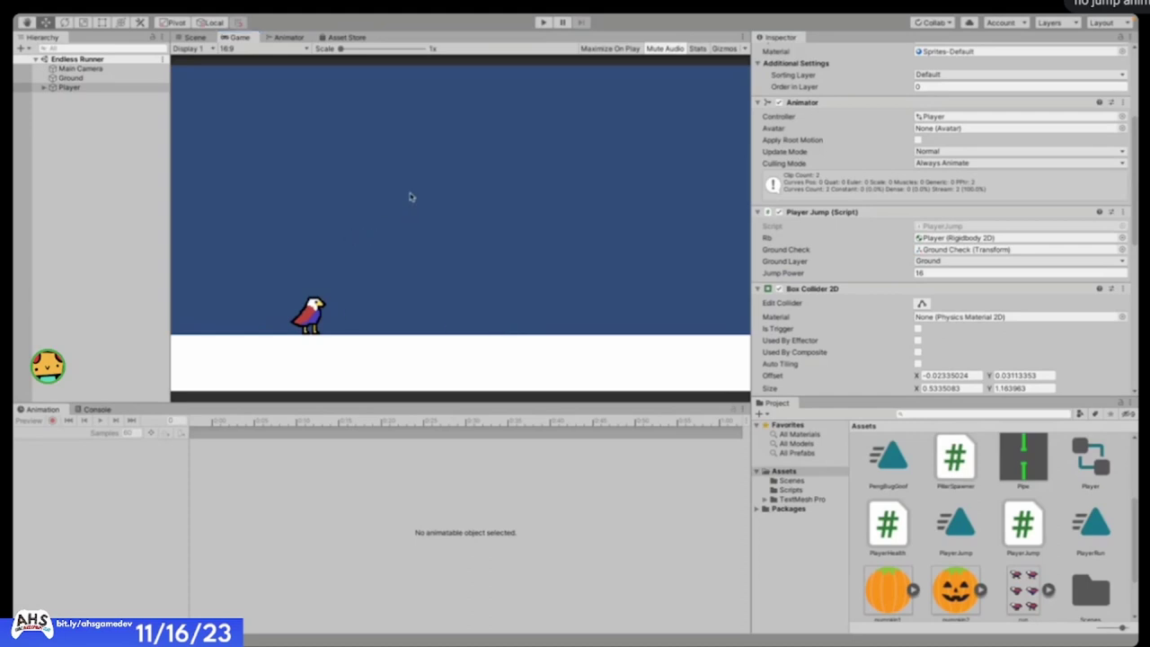
- View the Player in the scene and review the jump and gravity code in the PlayerJump script
click(194, 36)
scroll(422, 286, up, 5)
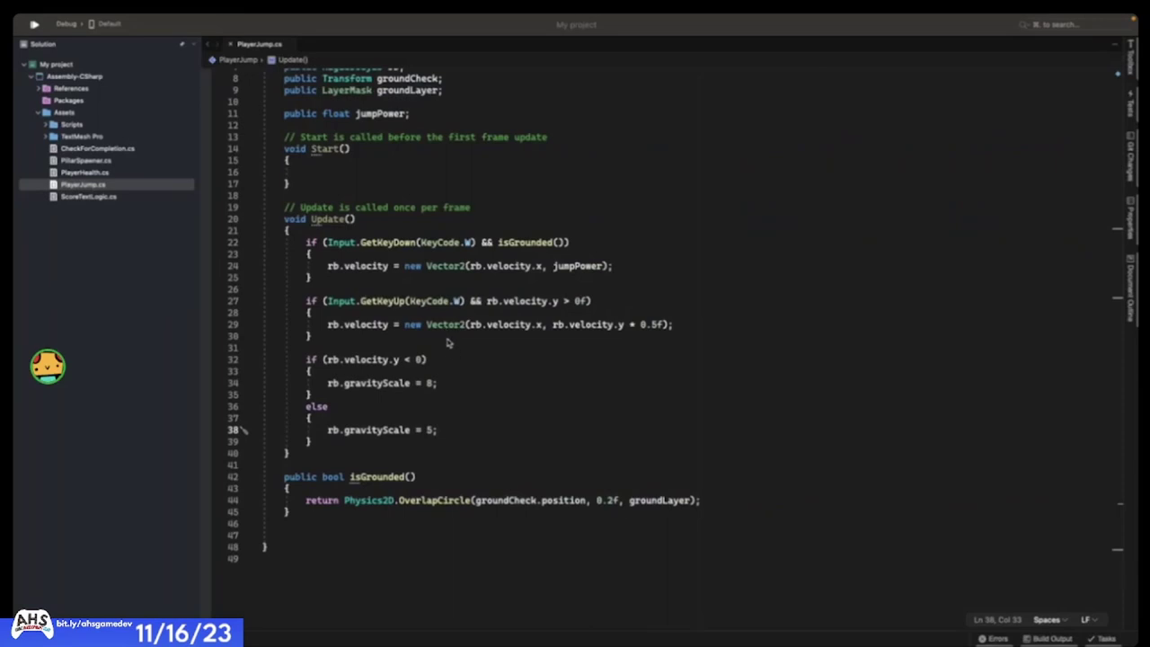
key(ctrl+Left)
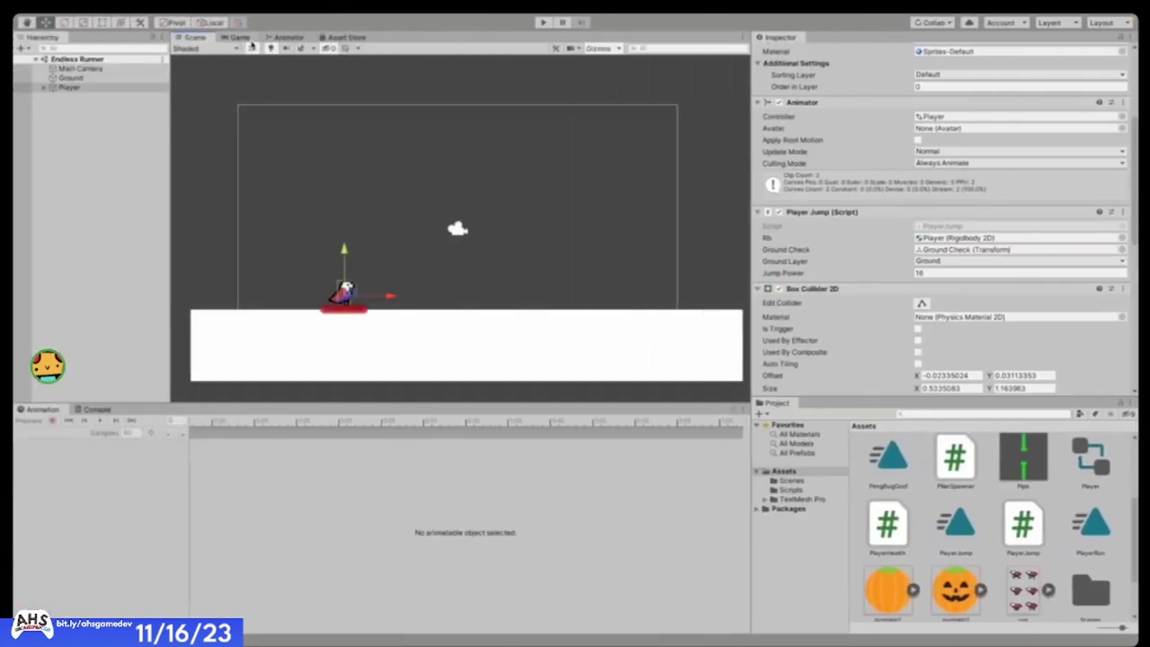
- Rearrange the Player's Animator graph, placing Any State to the left of PlayerRun and Entry above it
click(238, 38)
click(287, 38)
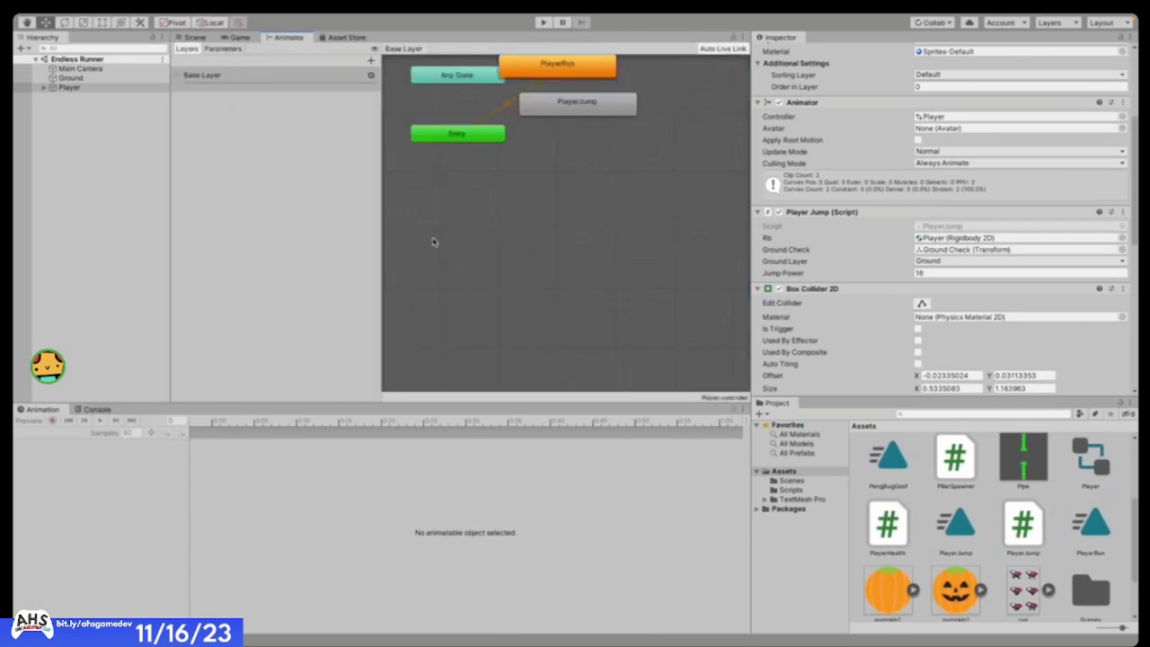
scroll(482, 268, down, 2)
scroll(518, 158, up, 4)
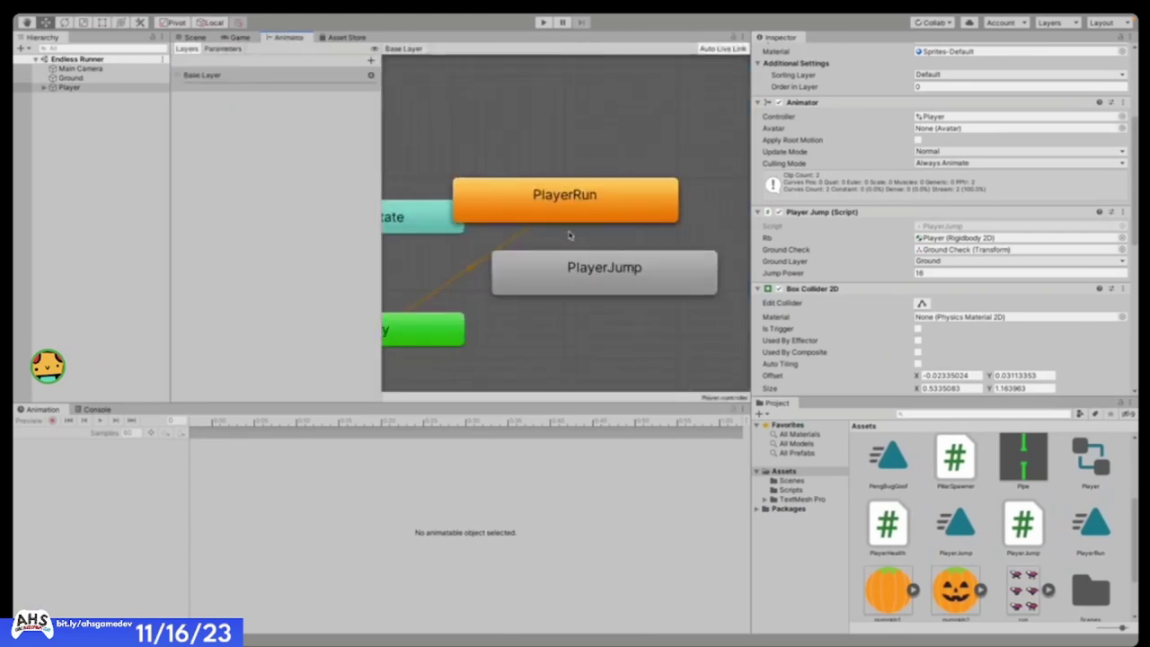
scroll(503, 225, down, 3)
click(412, 229)
scroll(498, 232, up, 3)
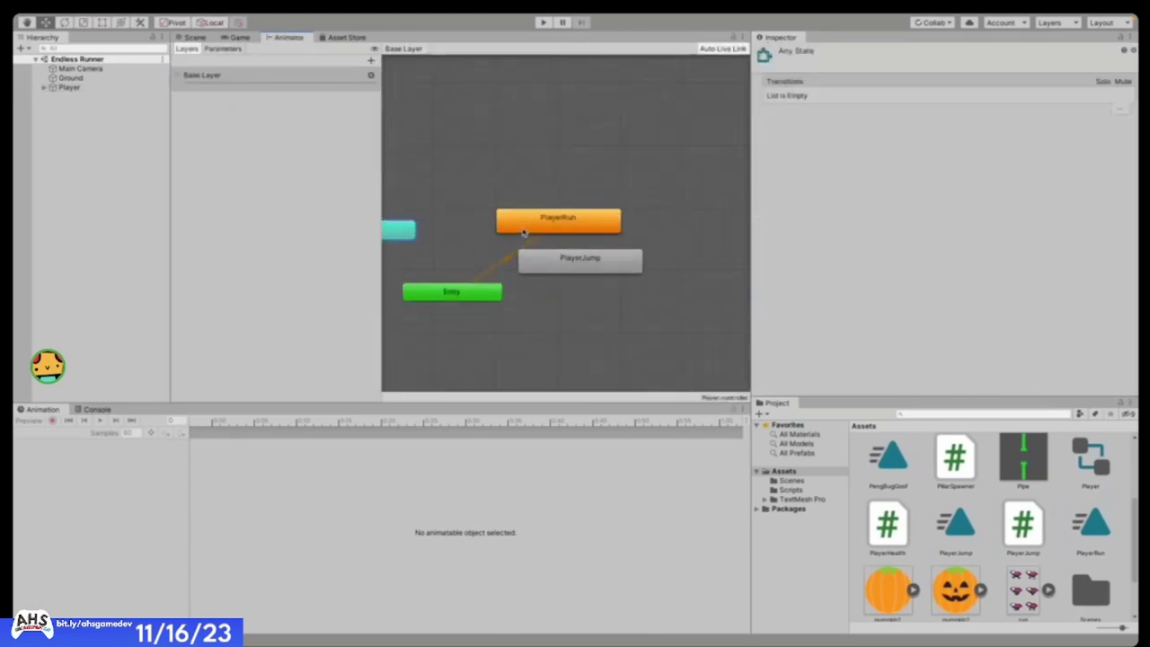
scroll(539, 337, down, 5)
drag(514, 339, 519, 270)
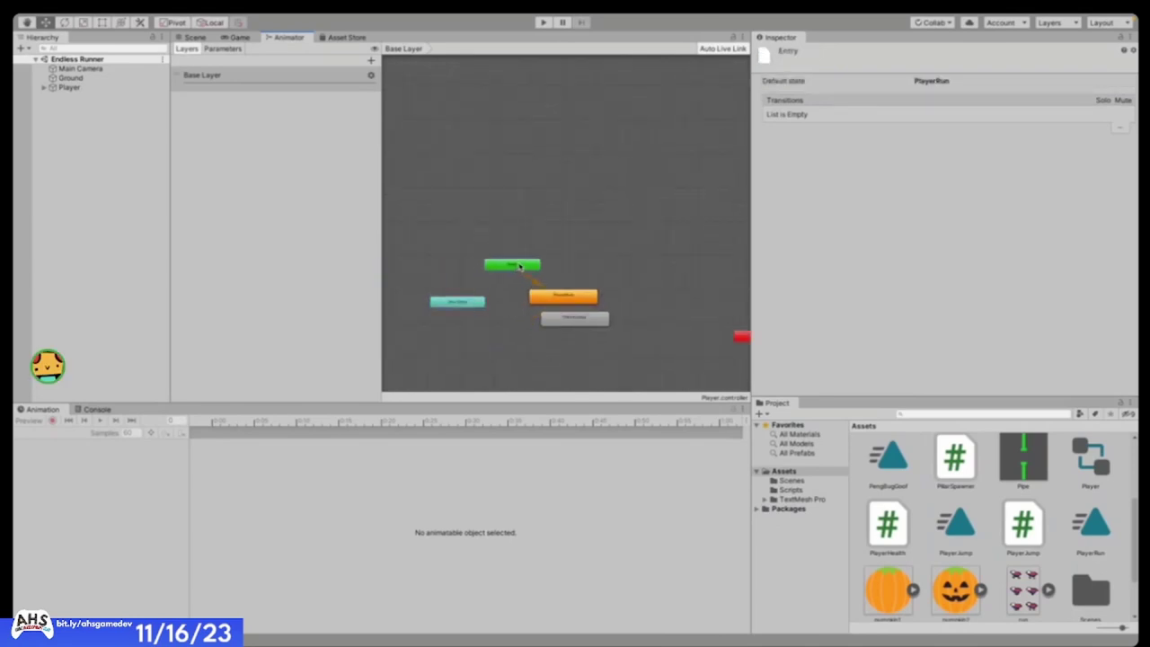
scroll(582, 329, up, 3)
click(457, 306)
scroll(461, 300, up, 1)
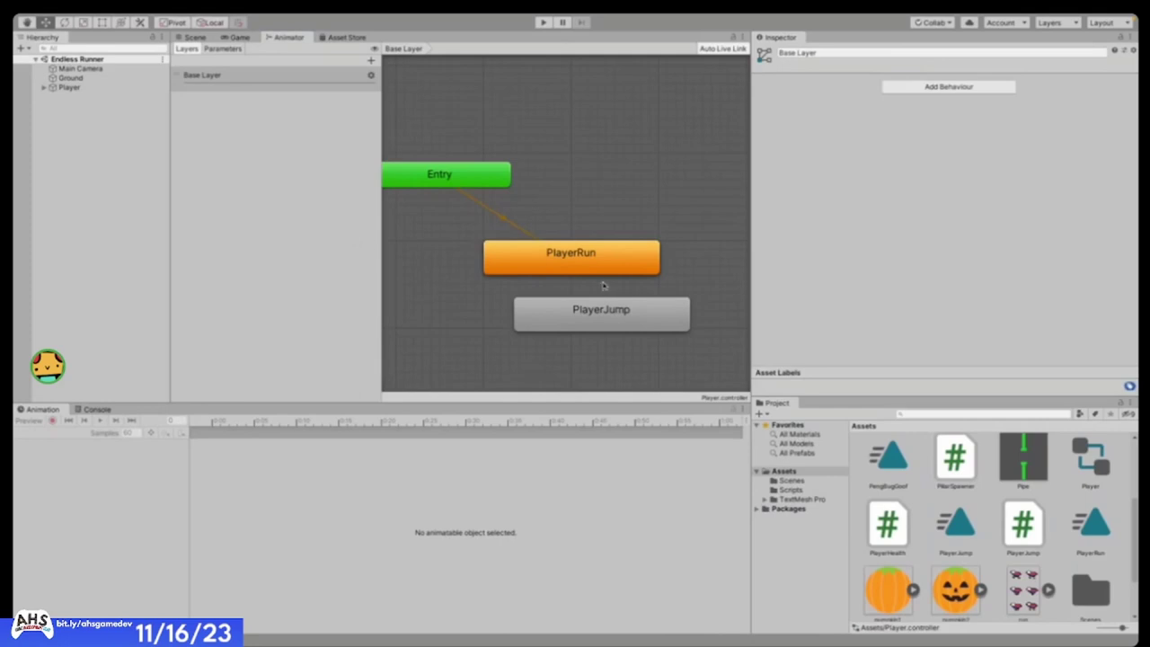
- Examine the Animator's parameters and the options for adding one, and look over the Base Layer's states
mouse_move(589, 17)
click(241, 49)
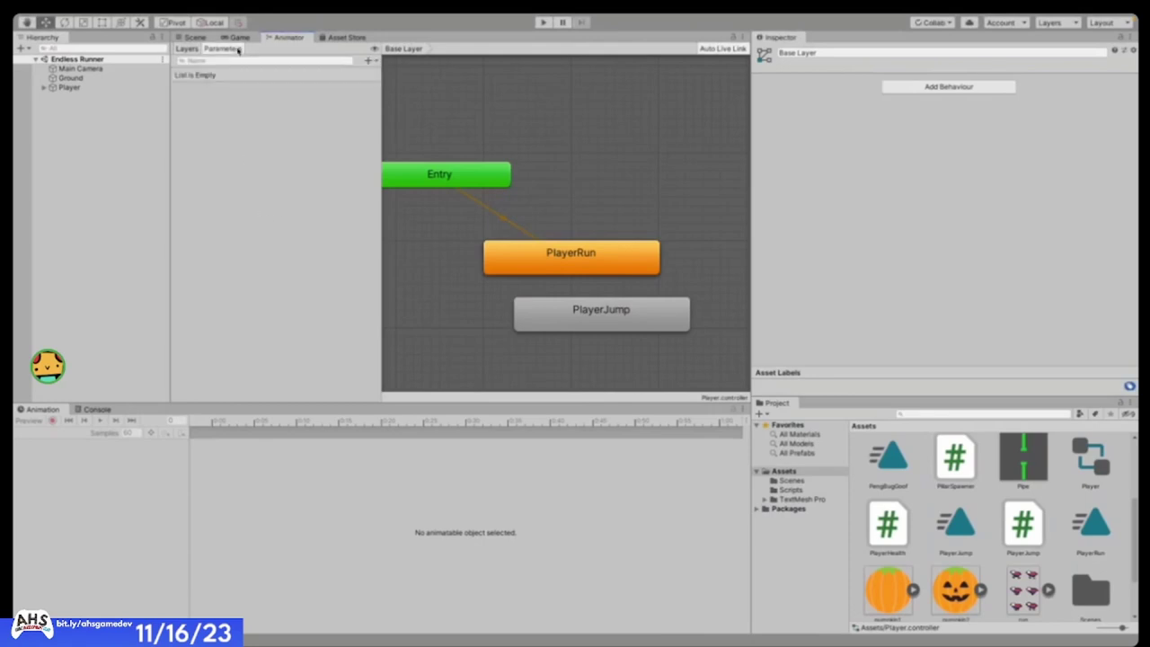
click(368, 61)
click(342, 117)
click(189, 49)
scroll(552, 226, down, 4)
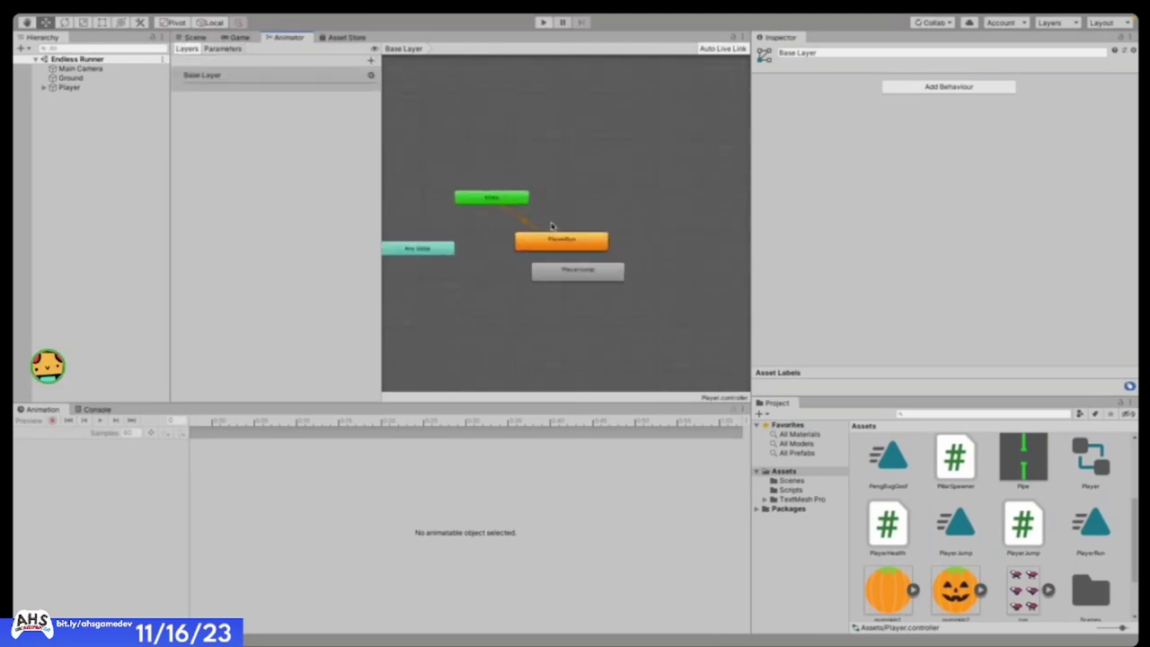
scroll(551, 226, up, 1)
scroll(566, 233, down, 2)
scroll(593, 247, up, 3)
scroll(612, 259, down, 2)
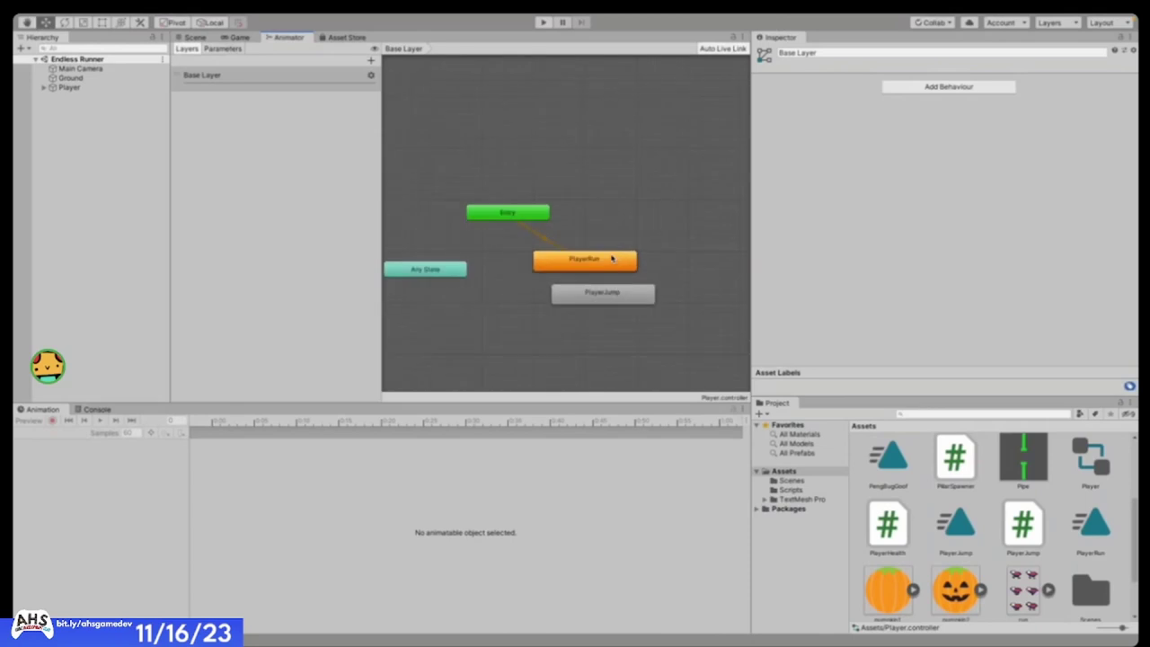
- Show the Animator's parameter list in place of its layers
scroll(612, 259, up, 2)
scroll(612, 259, down, 2)
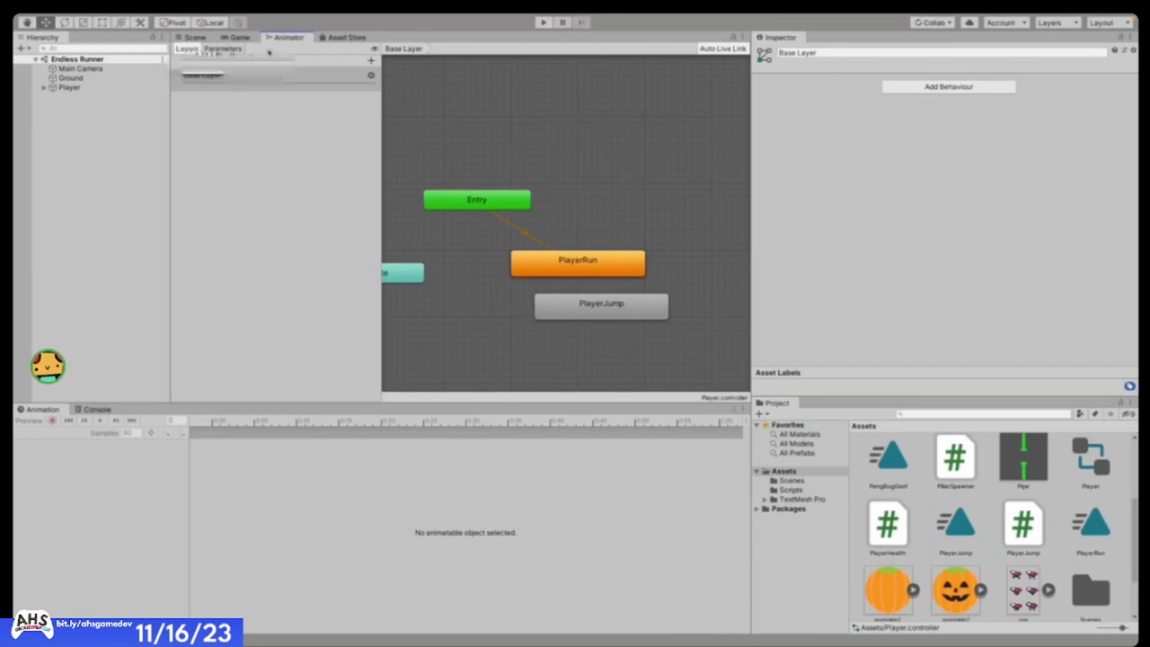
click(237, 50)
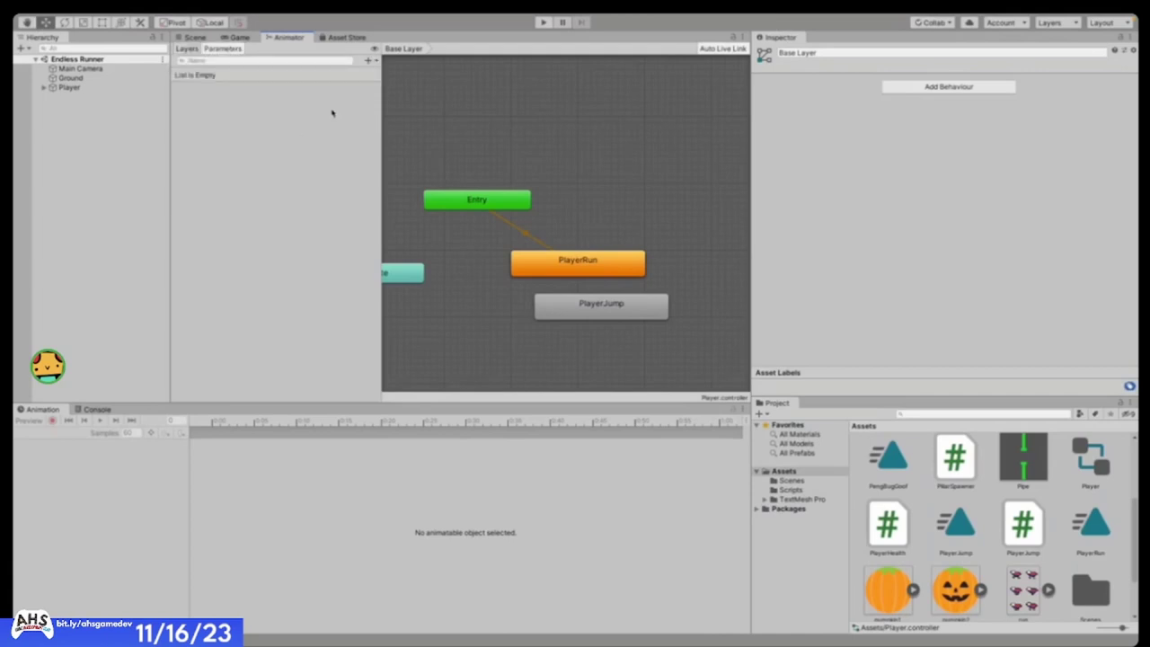
scroll(679, 276, down, 3)
scroll(673, 270, up, 4)
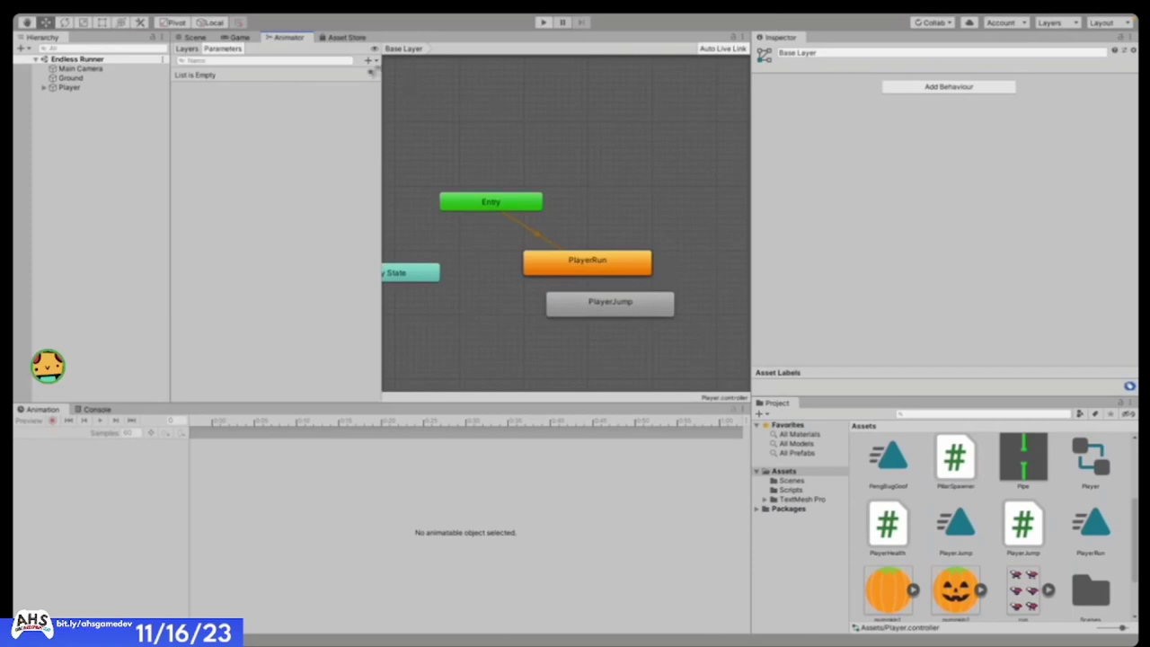
click(369, 60)
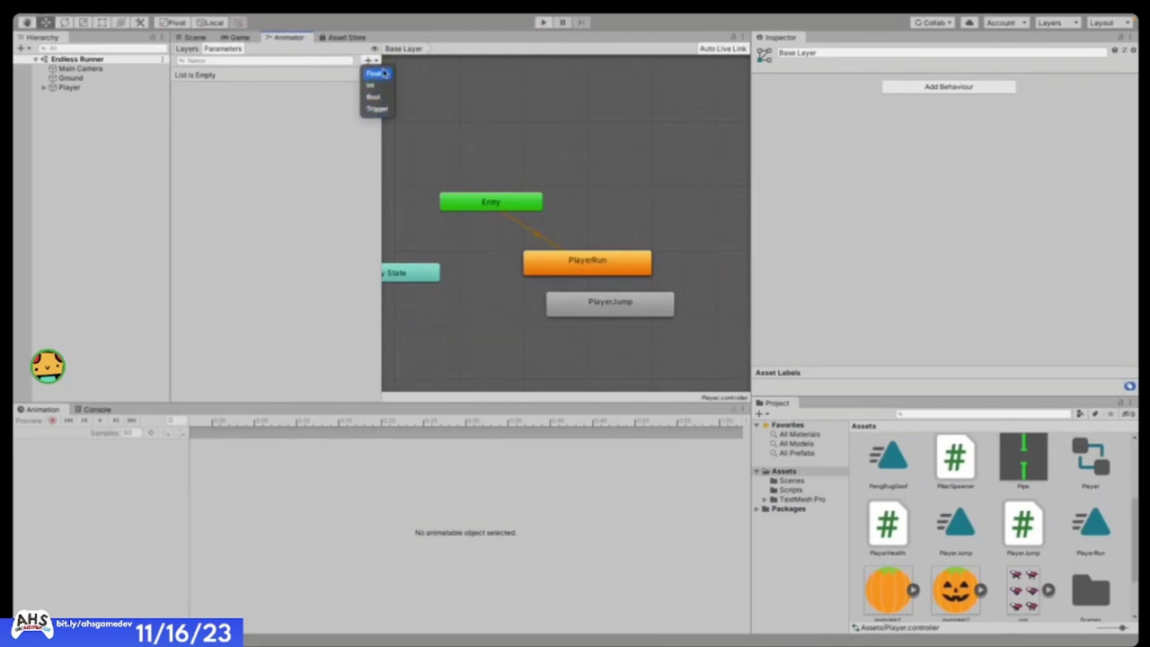
click(381, 73)
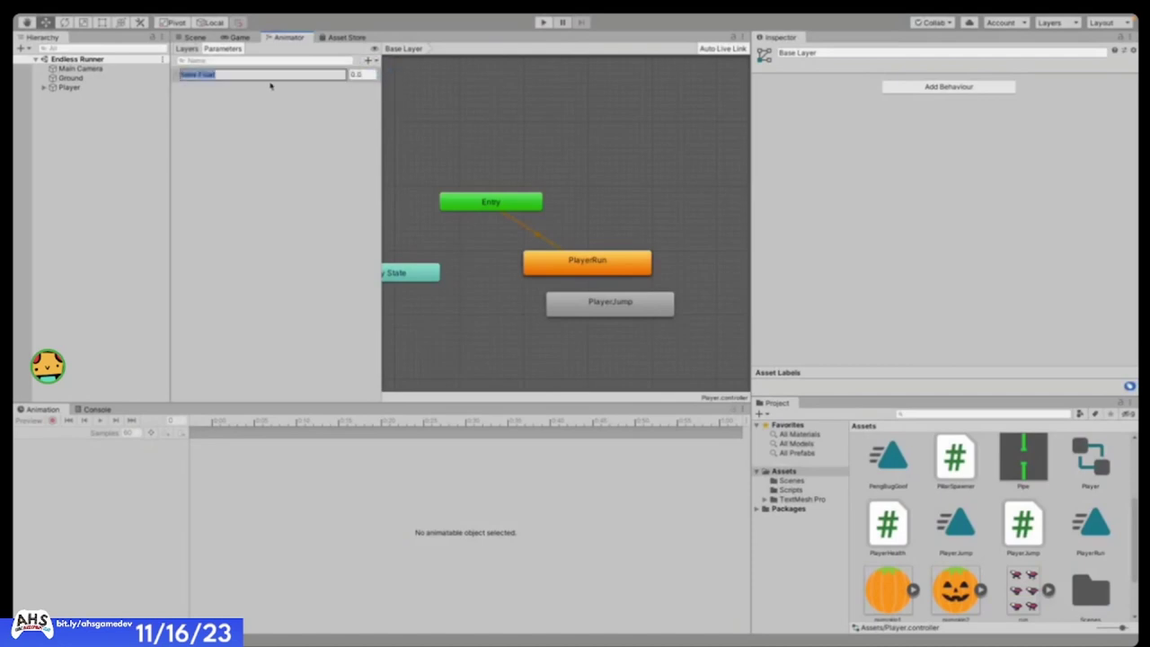
key(ctrl+z)
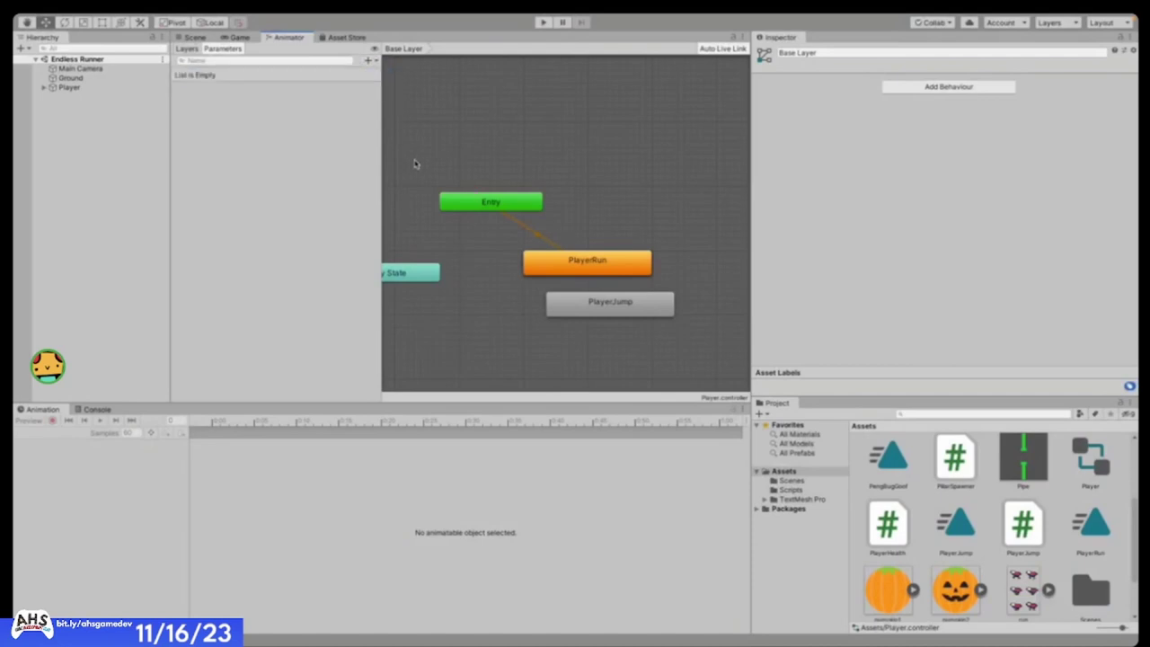
- Add a Bool parameter to the Player's Animator and name it isGrounded
click(369, 61)
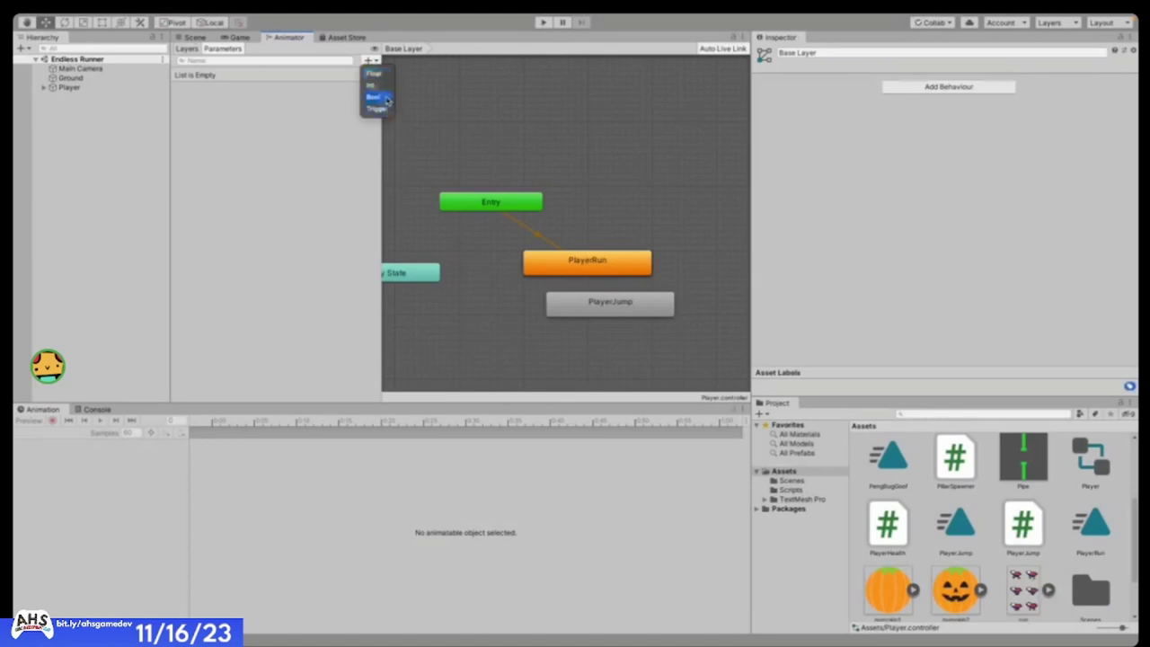
click(386, 99)
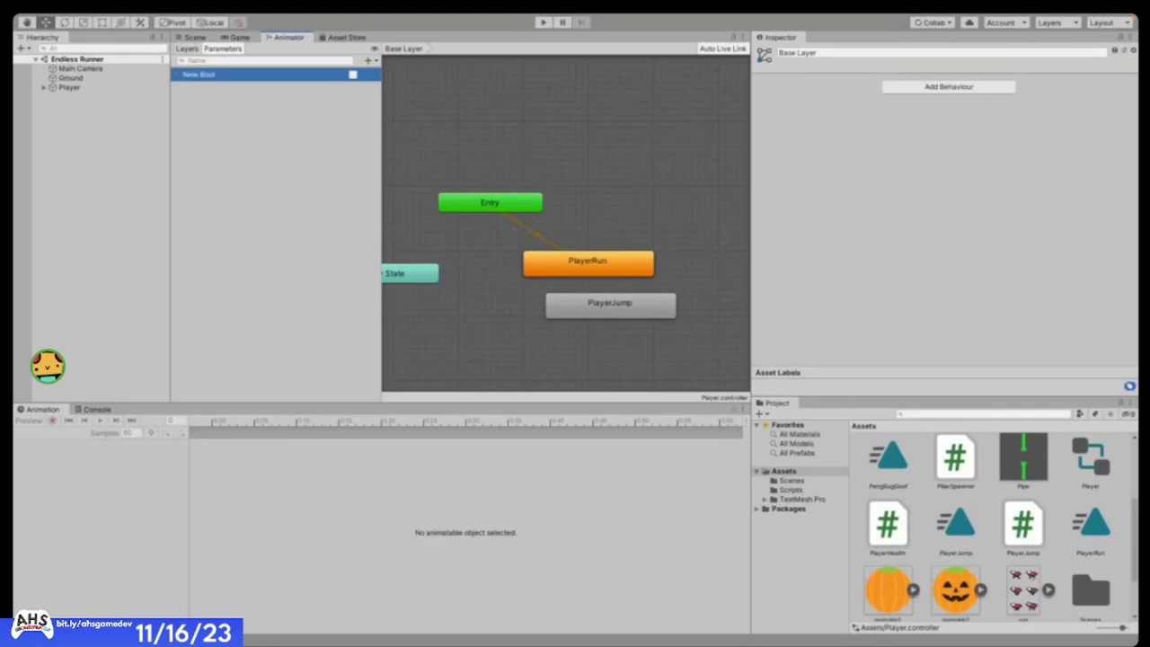
click(470, 357)
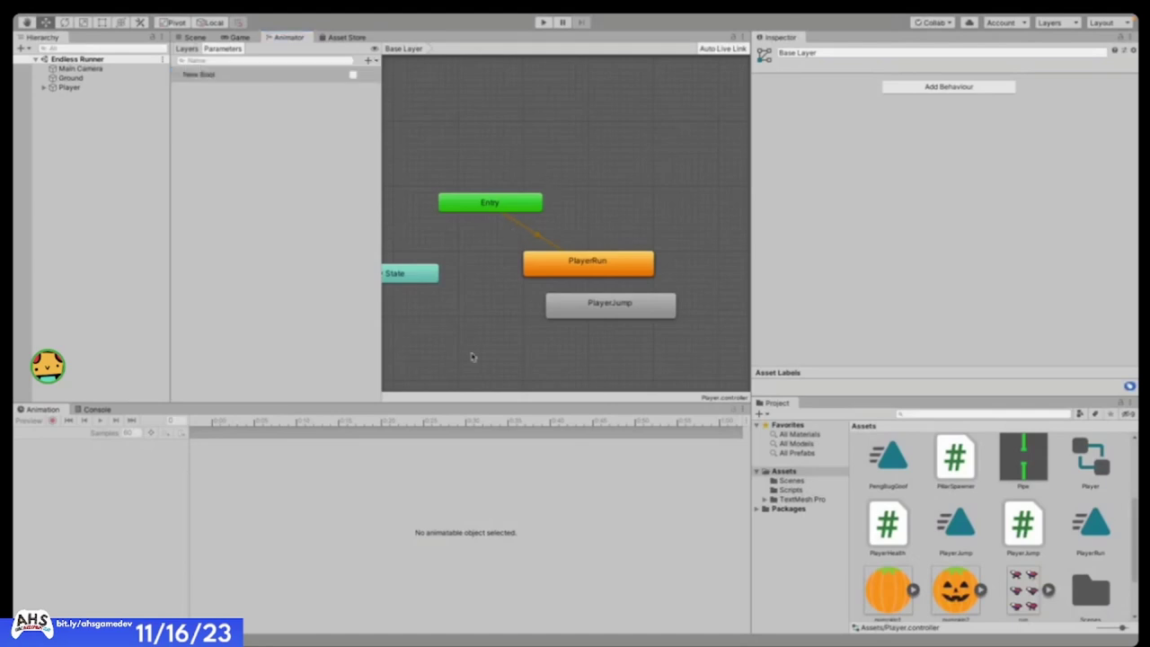
double_click(199, 78)
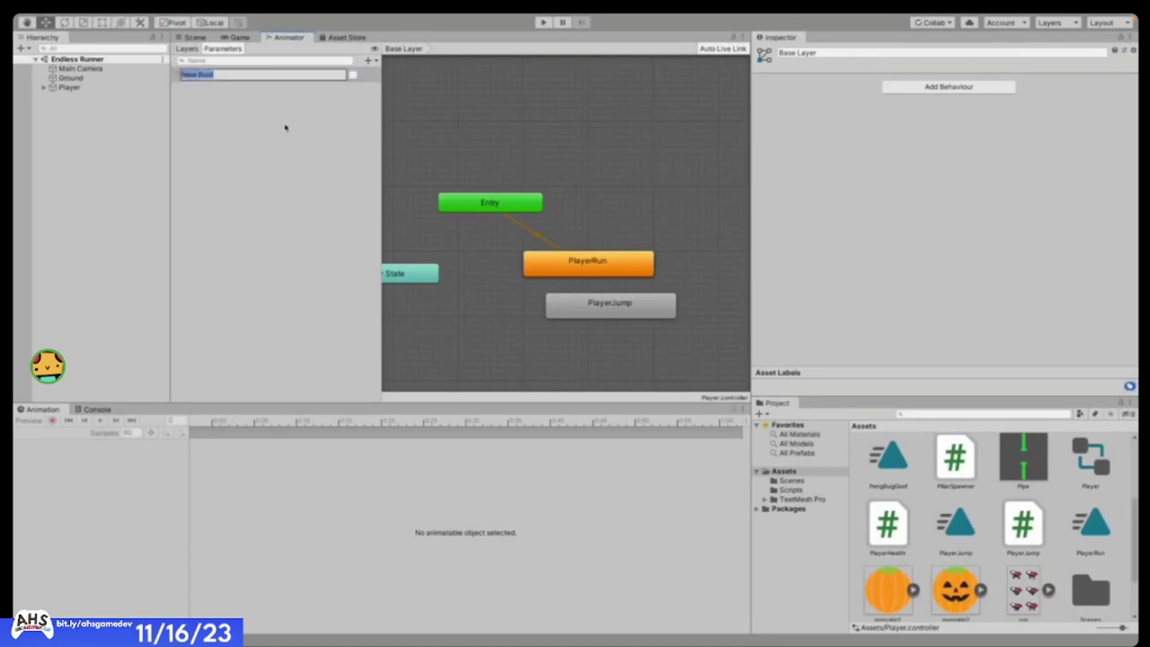
key(BackSpace)
text(isGrounded)
key(Return)
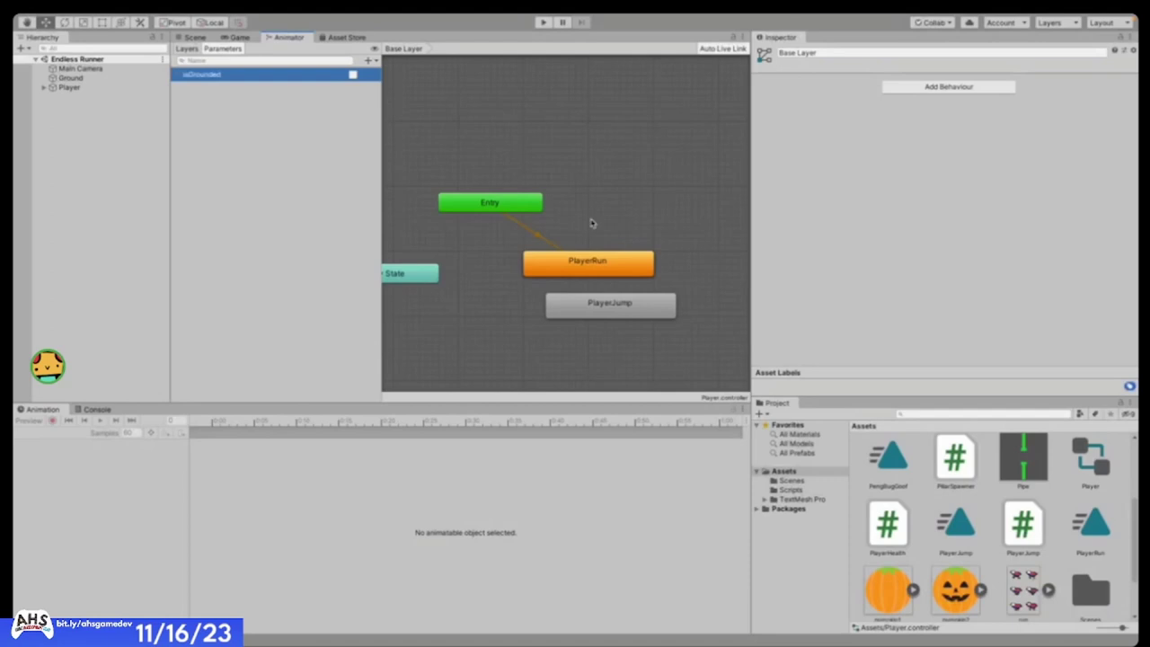
- Review the isGrounded check in the PlayerJump script and return to the Animator graph
scroll(590, 224, down, 3)
scroll(589, 223, up, 1)
scroll(590, 223, up, 3)
scroll(590, 222, down, 3)
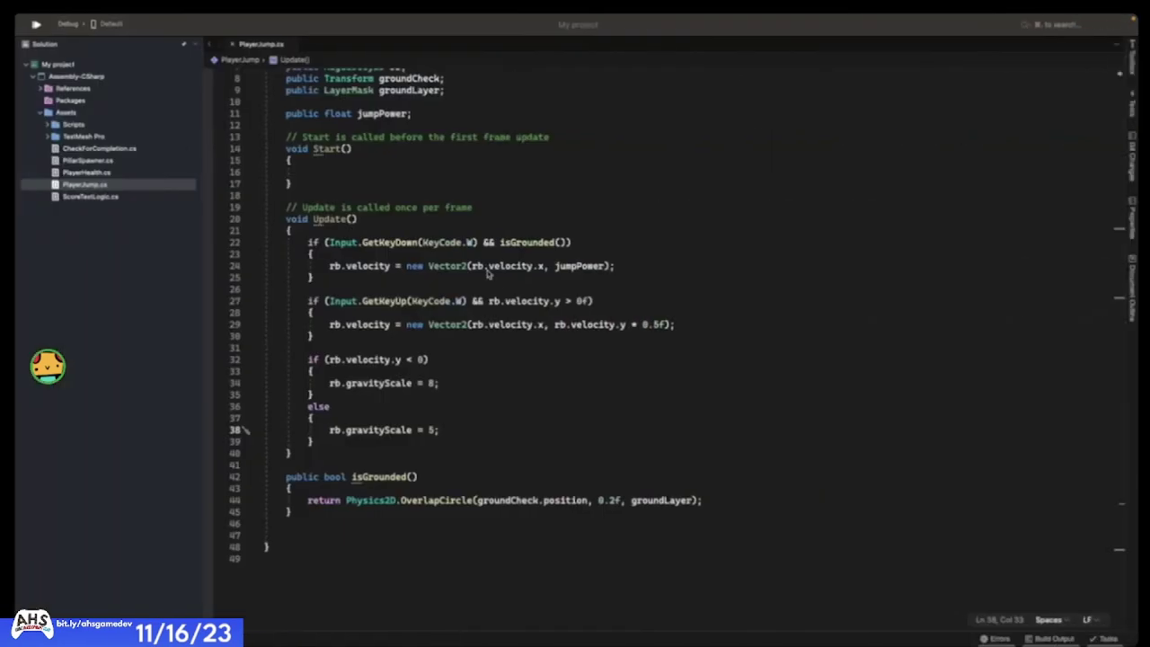
click(488, 405)
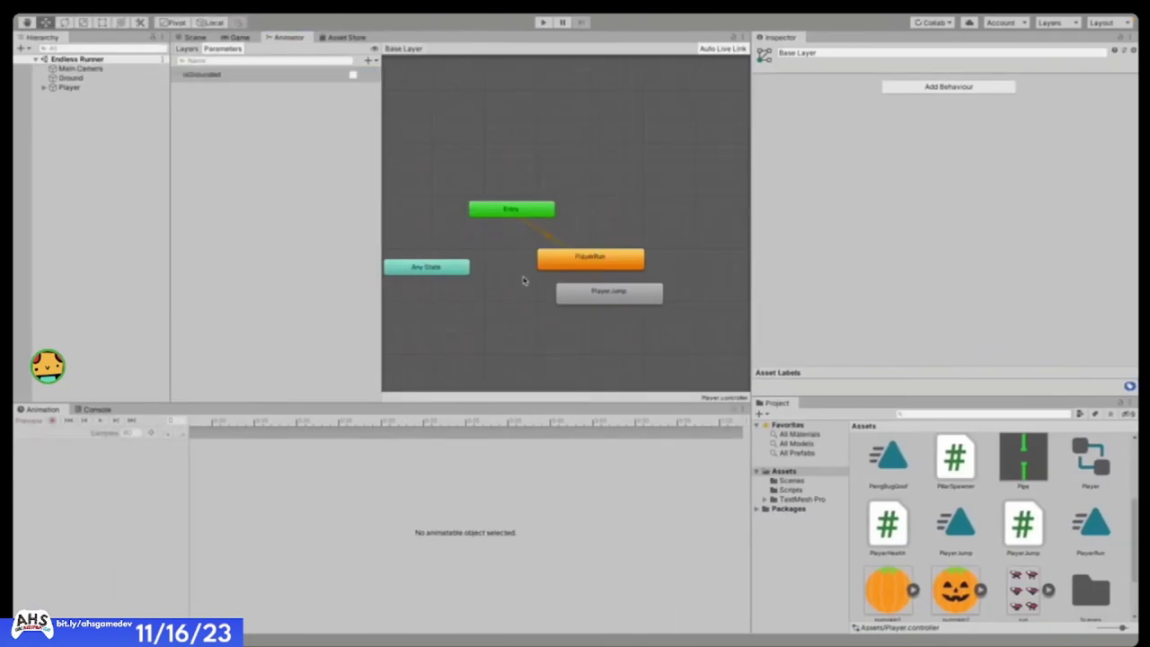
scroll(612, 290, up, 5)
scroll(617, 290, down, 1)
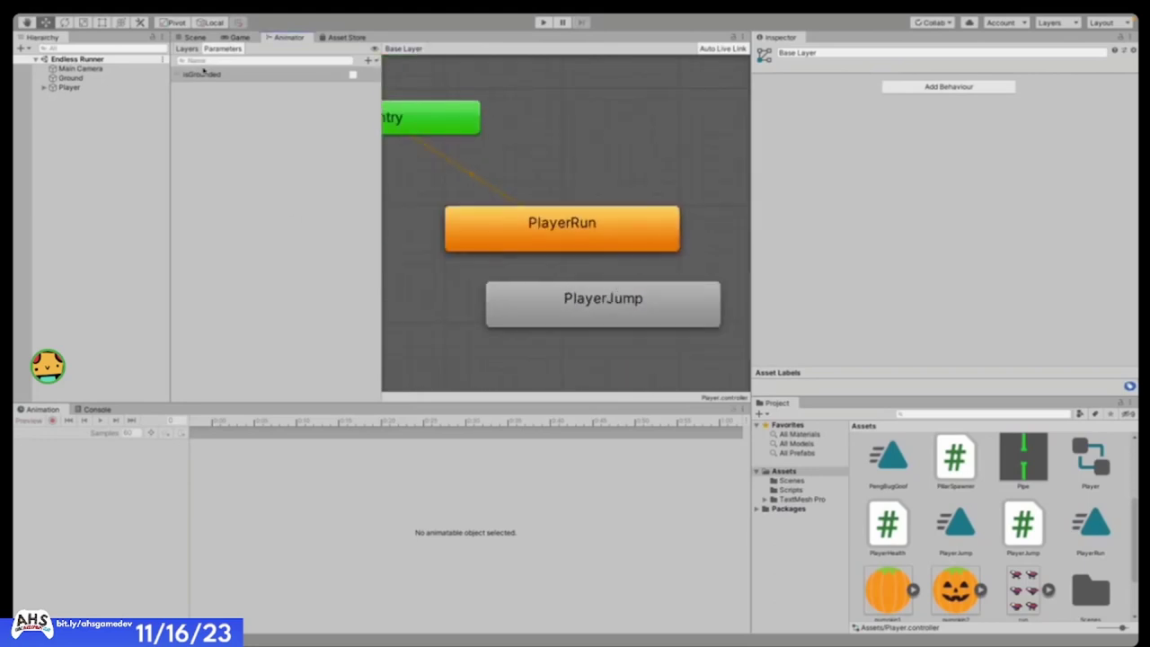
- Rename the isGrounded Bool parameter to "isGrounded (Animator)"
click(225, 76)
double_click(225, 76)
click(244, 74)
text(A)
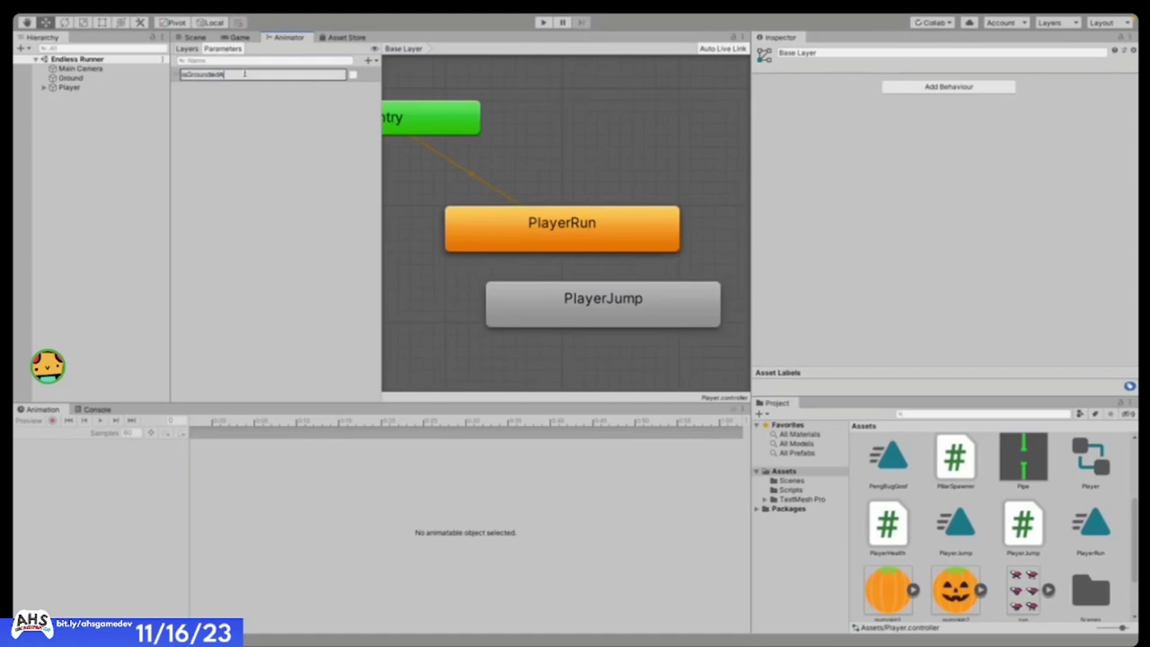
text(nimati)
key(BackSpace)
key(BackSpace)
key(BackSpace)
key(BackSpace)
key(BackSpace)
key(BackSpace)
key(BackSpace)
text(Animator)
key(Return)
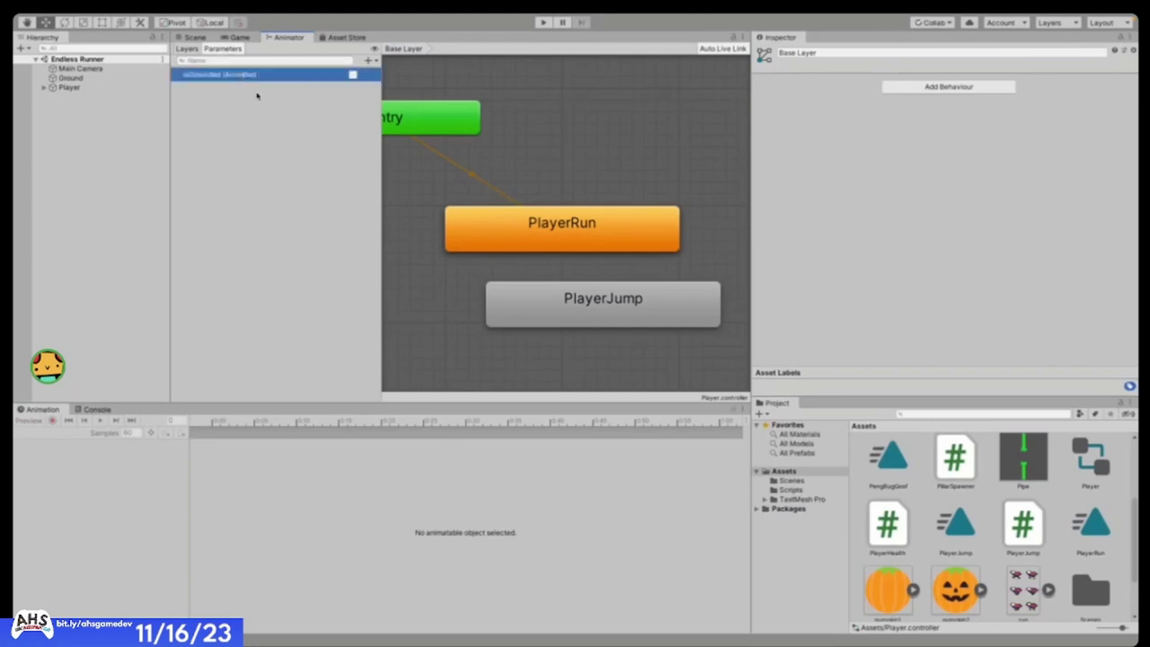
- Move the PlayerJump state slightly further below PlayerRun in the Animator graph
scroll(667, 249, down, 2)
scroll(642, 235, up, 2)
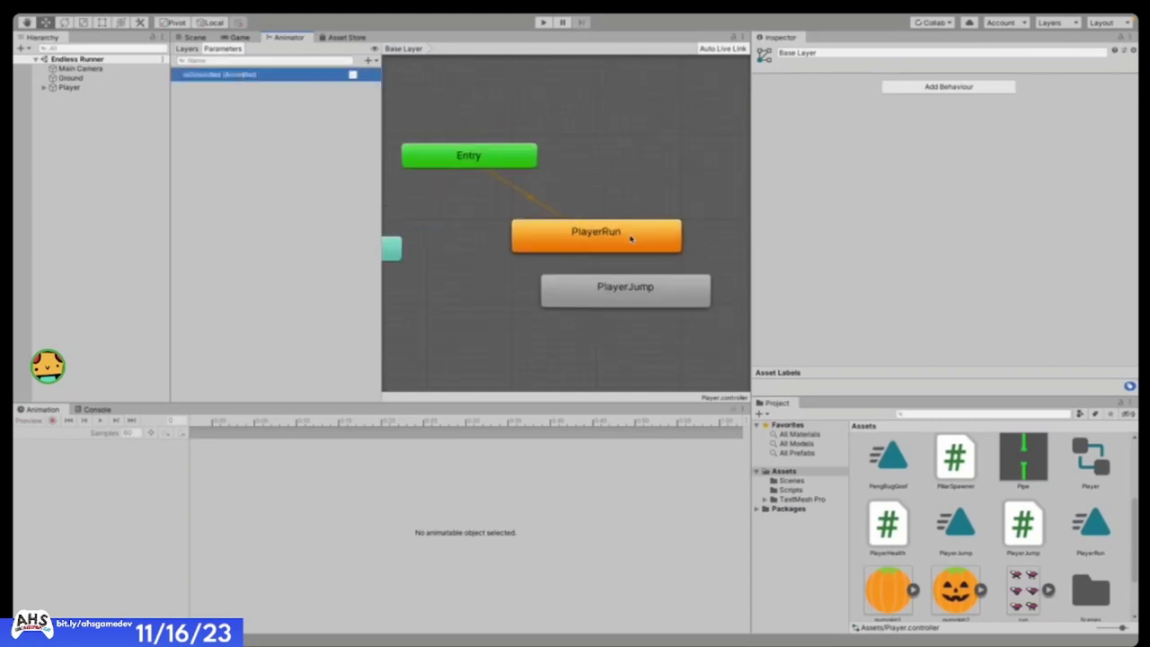
drag(621, 307, 634, 330)
- Make a transition from the PlayerRun state to the PlayerJump state
click(562, 243)
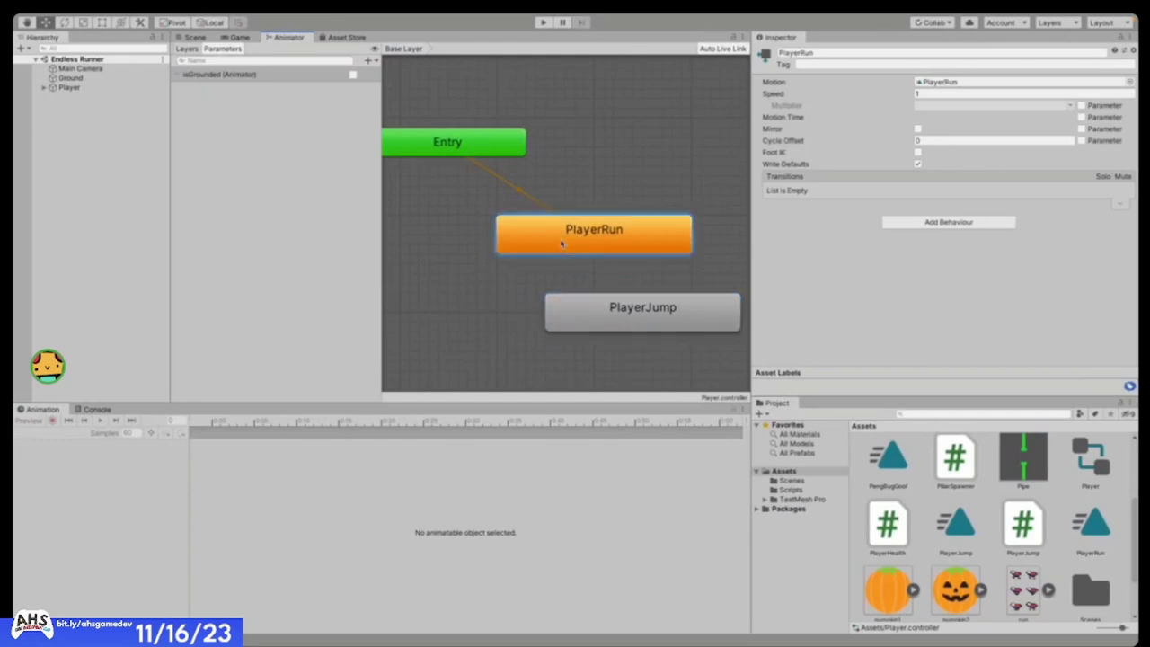
right_click(590, 244)
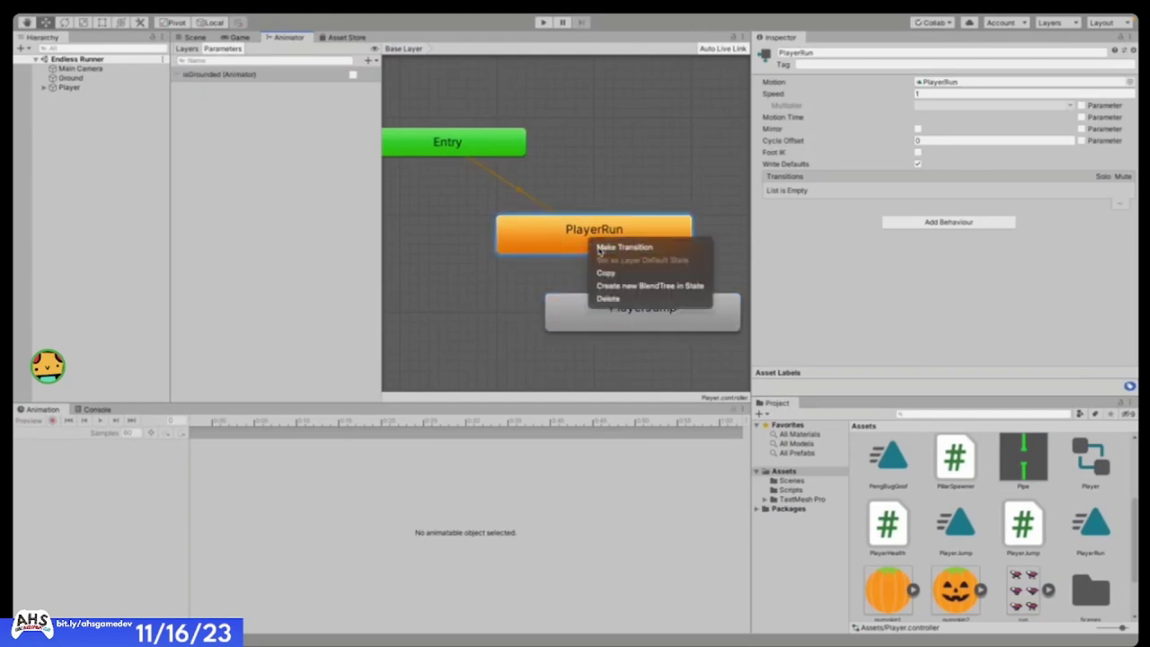
click(599, 247)
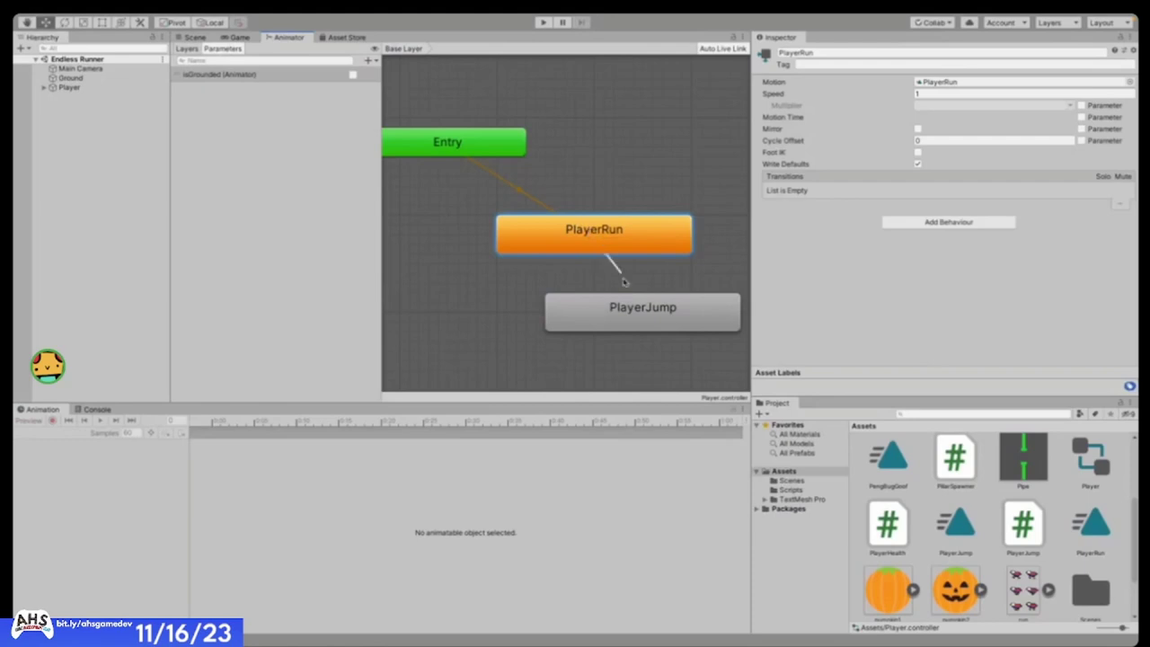
click(636, 308)
- Look through the PlayerRun to PlayerJump transition's exit time, duration and condition settings, and remove the transition
click(620, 282)
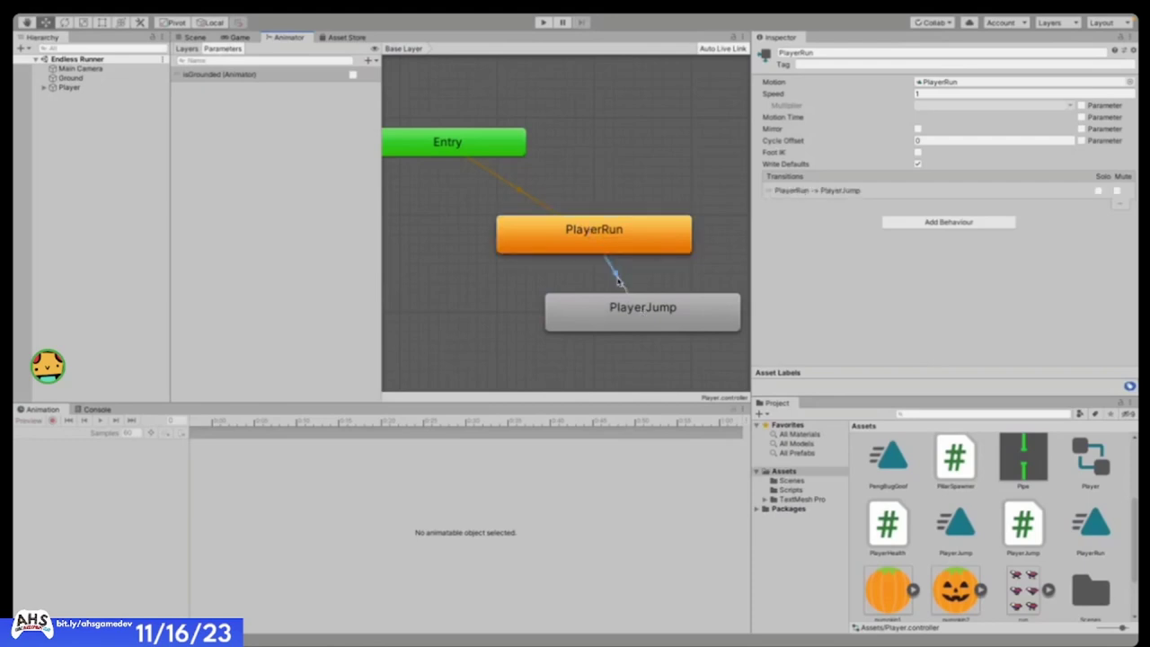
scroll(834, 159, down, 1)
click(771, 148)
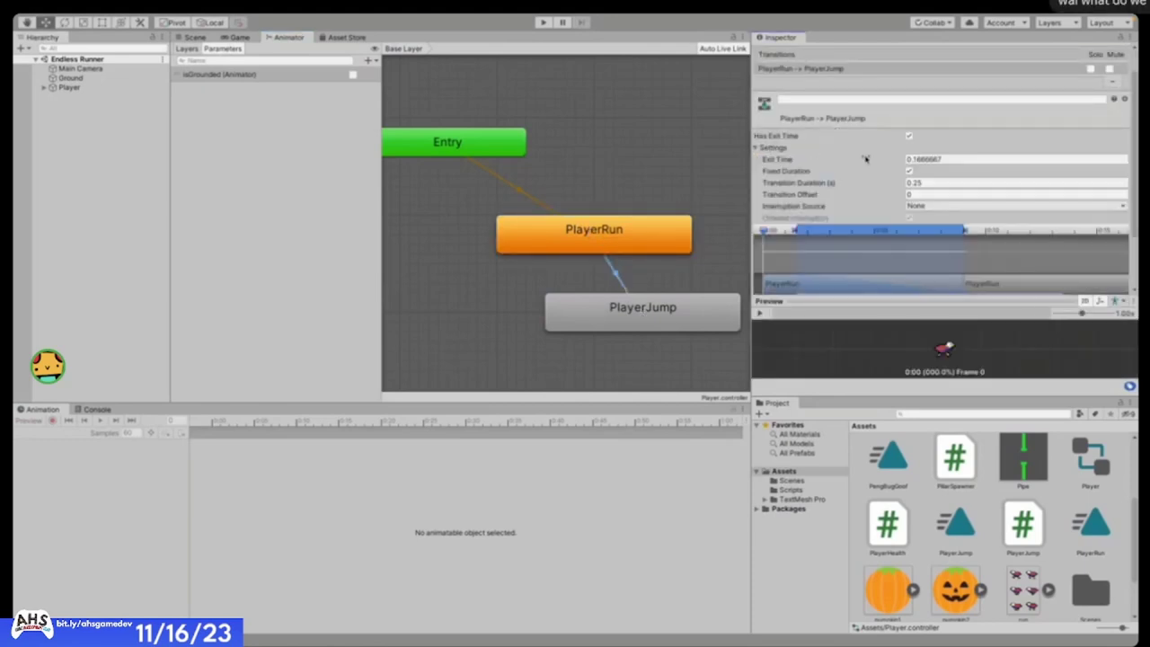
scroll(867, 160, down, 3)
scroll(871, 195, up, 2)
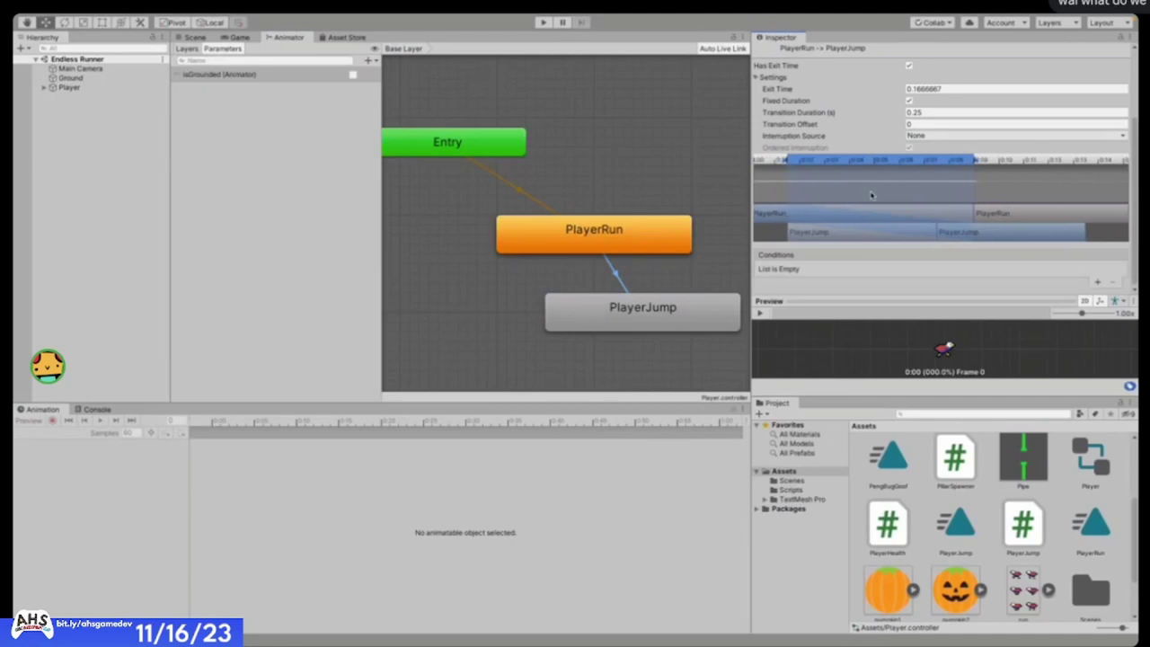
scroll(870, 195, down, 1)
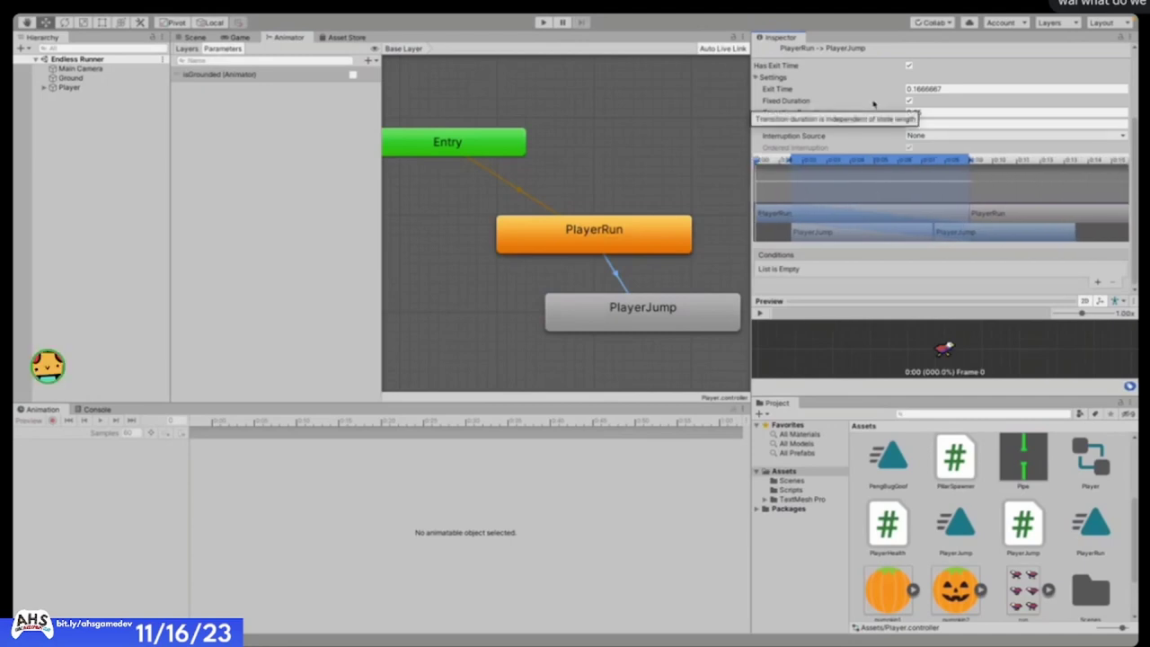
scroll(923, 103, up, 4)
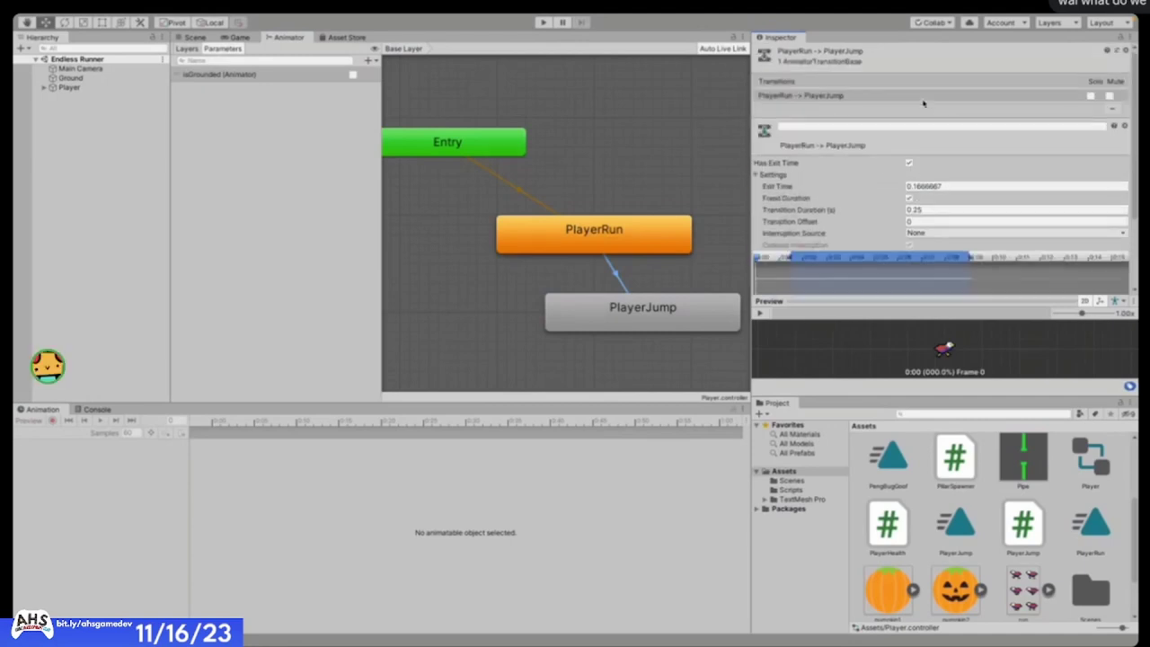
click(719, 280)
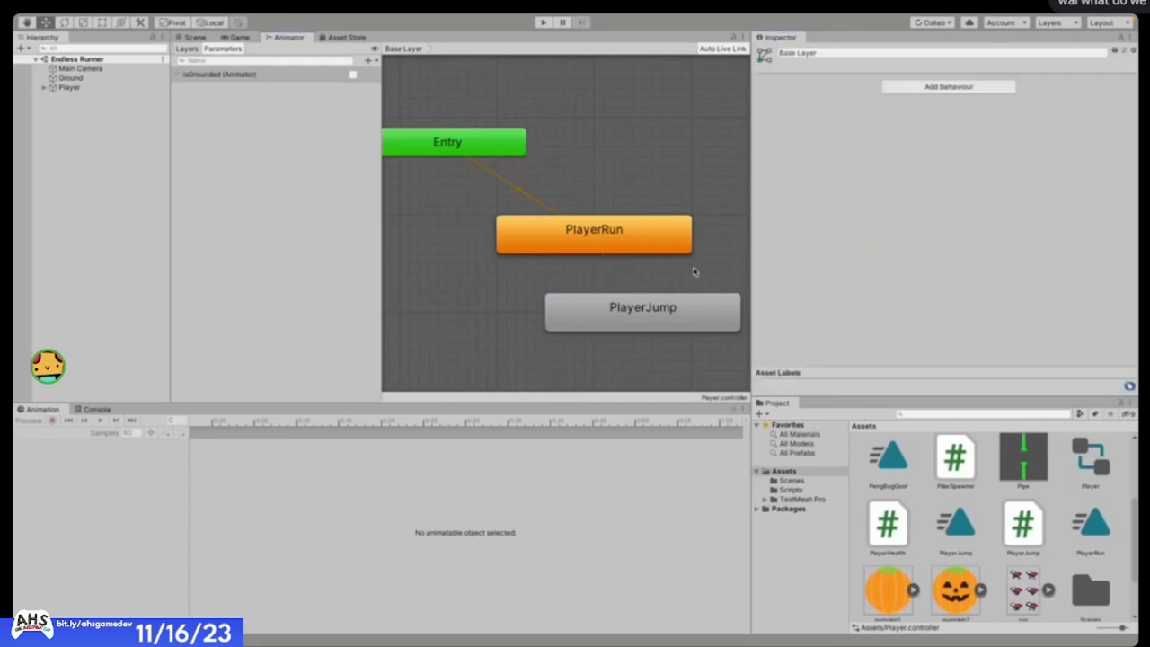
- Create the transition from PlayerRun to PlayerJump again and clear the selection
click(632, 230)
right_click(632, 230)
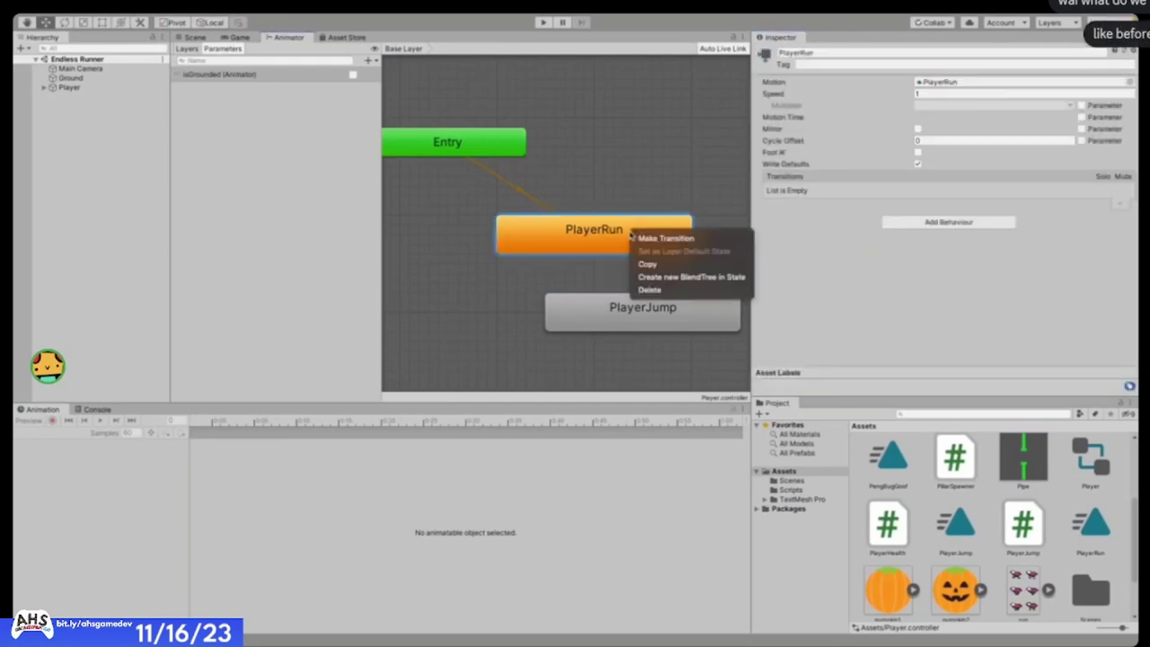
click(654, 234)
click(640, 316)
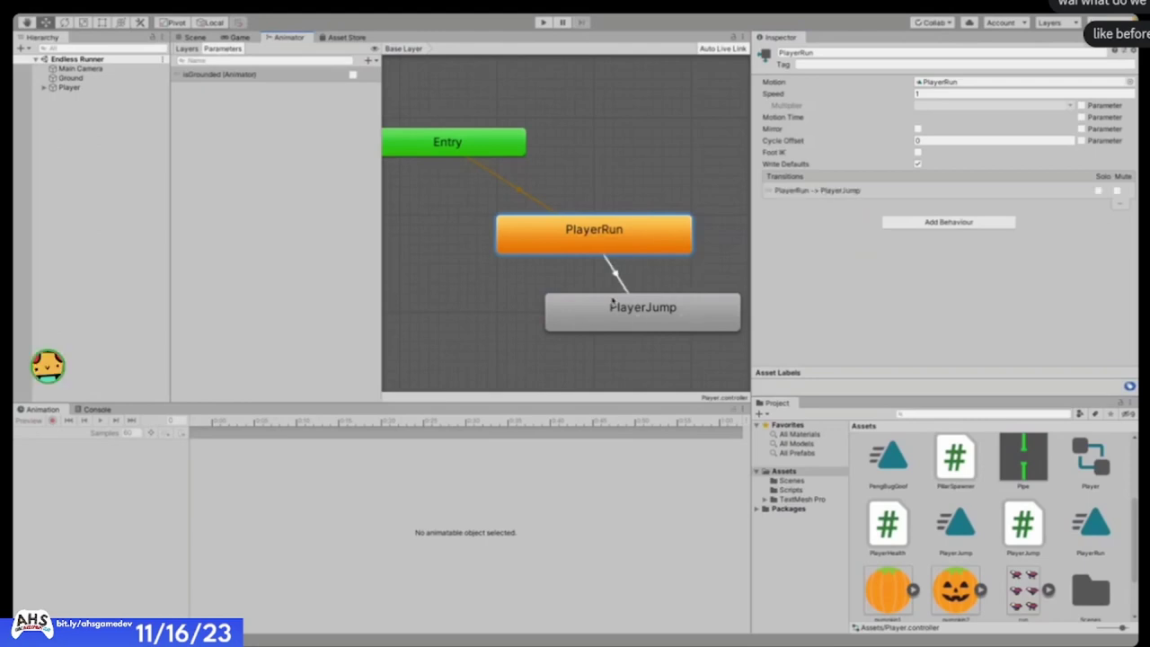
click(380, 231)
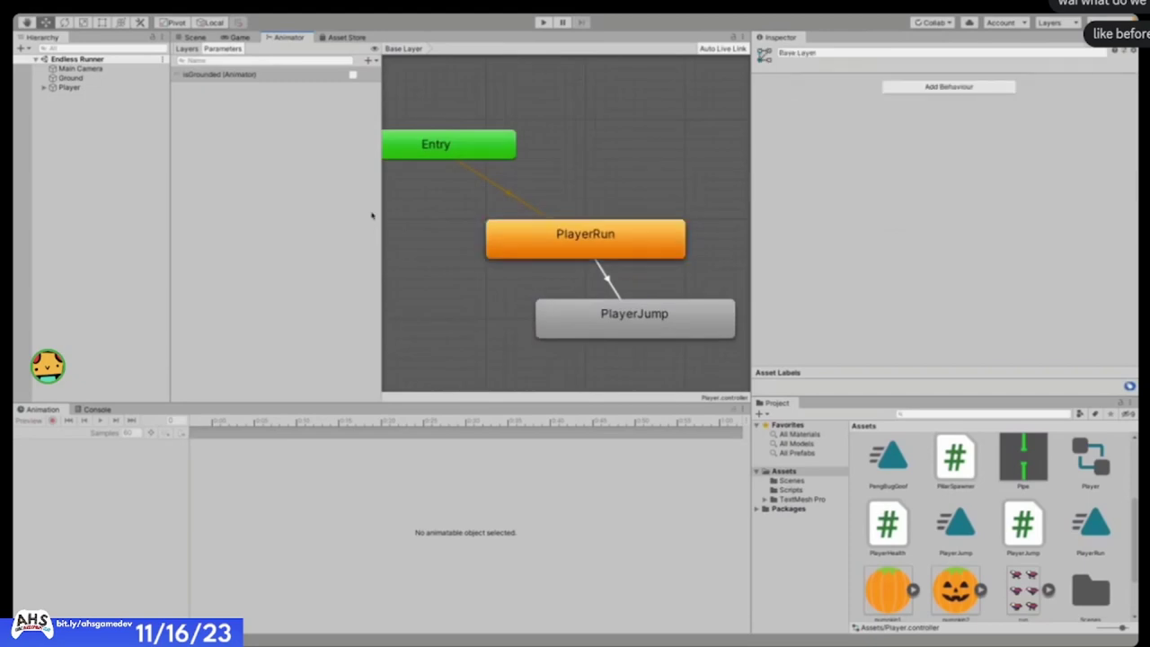
click(368, 60)
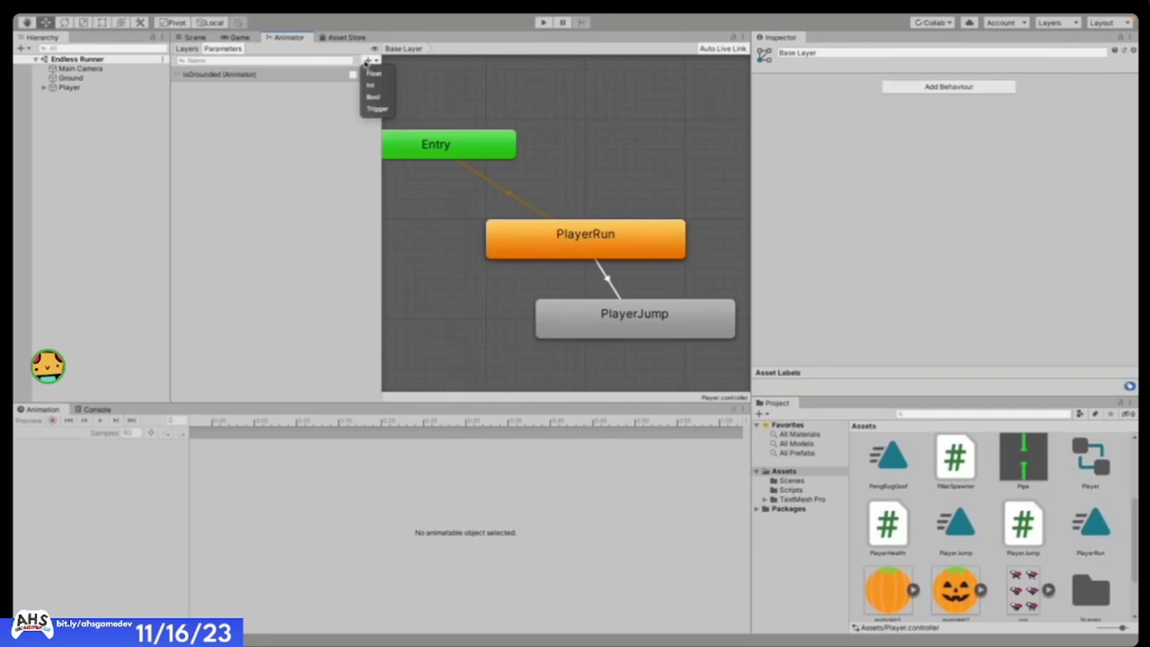
click(269, 131)
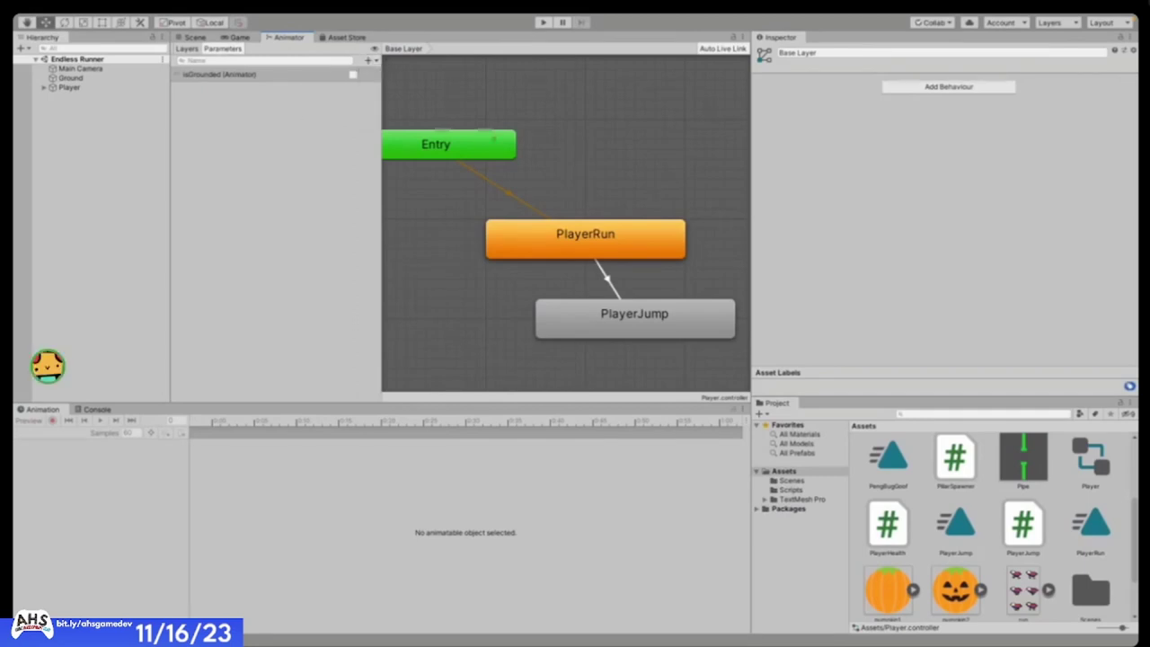
scroll(550, 185, down, 3)
scroll(550, 185, up, 3)
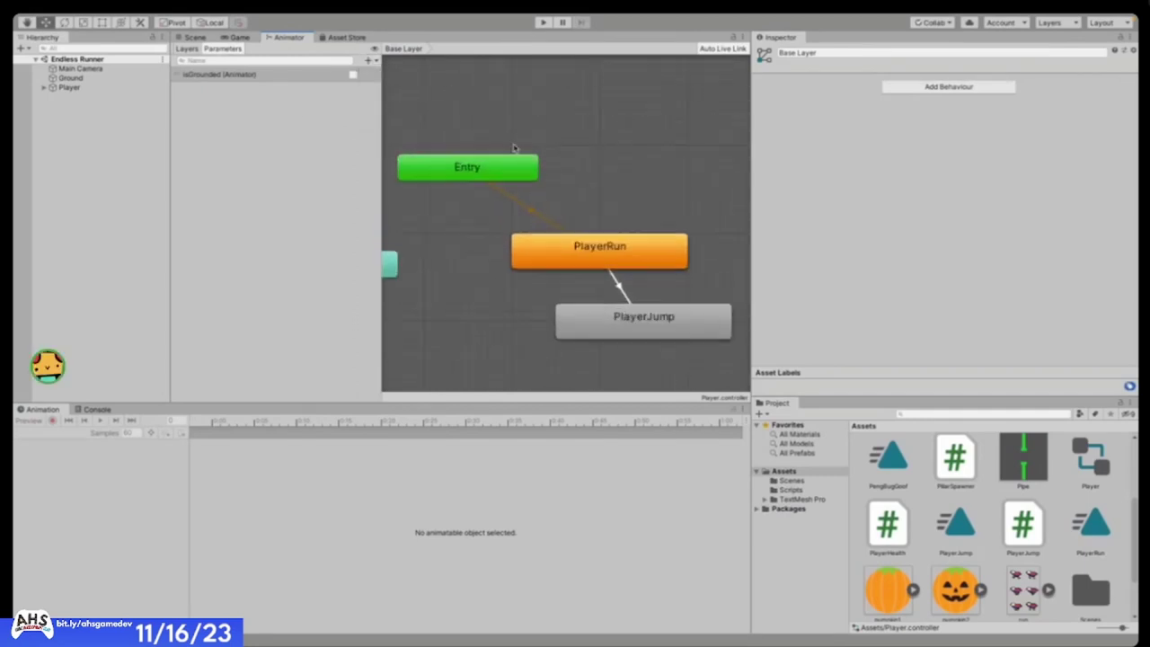
click(374, 61)
click(295, 147)
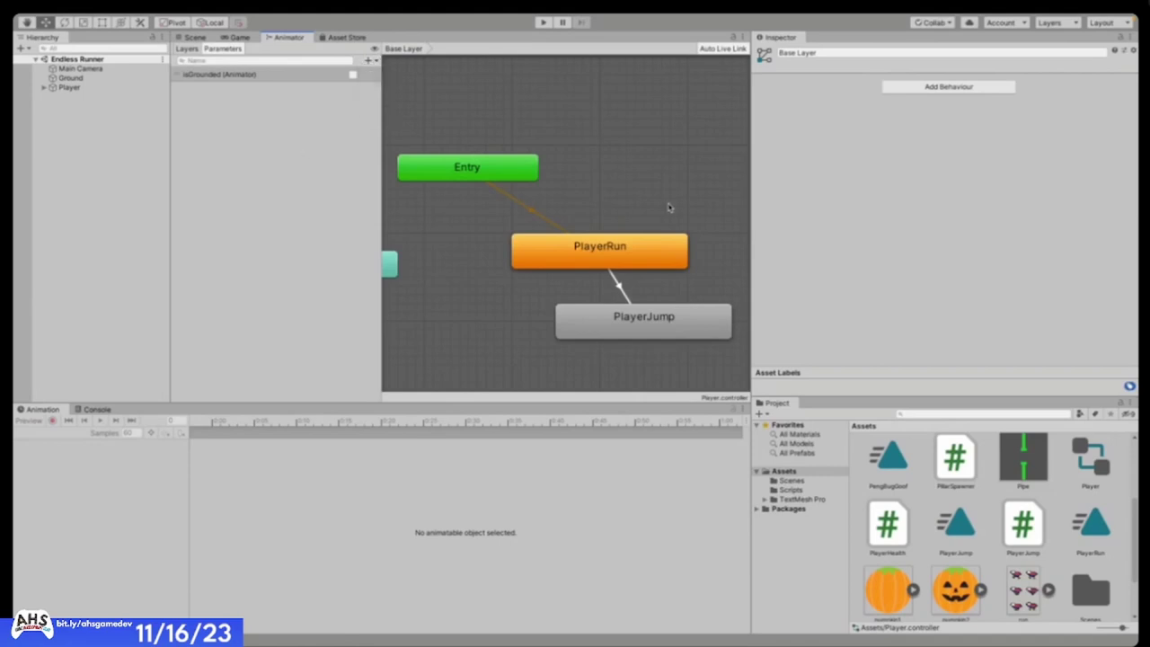
- Examine the PlayerRun to PlayerJump transition's exit time, duration, interruption and condition settings
scroll(669, 206, down, 1)
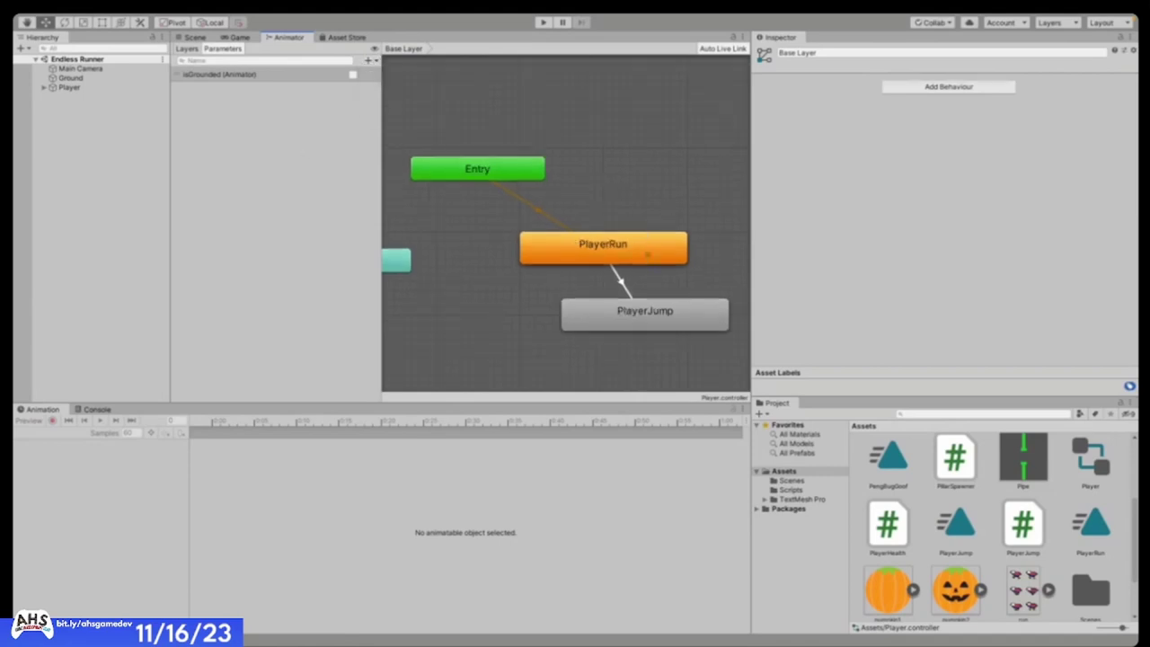
click(622, 281)
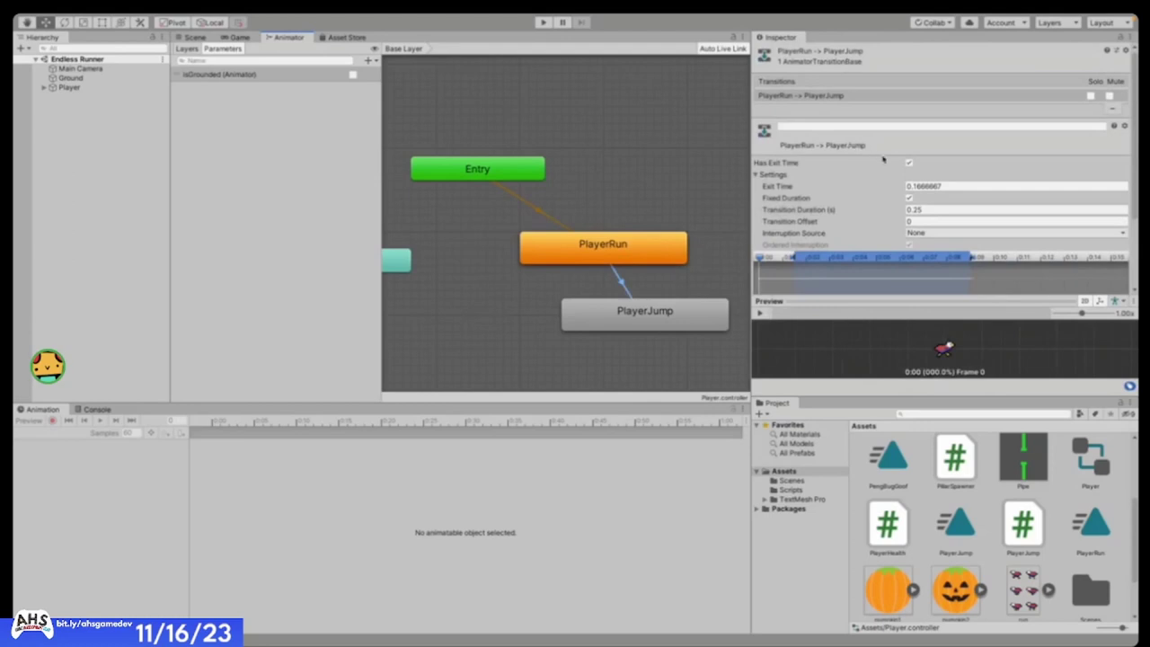
scroll(884, 159, down, 1)
scroll(914, 108, down, 1)
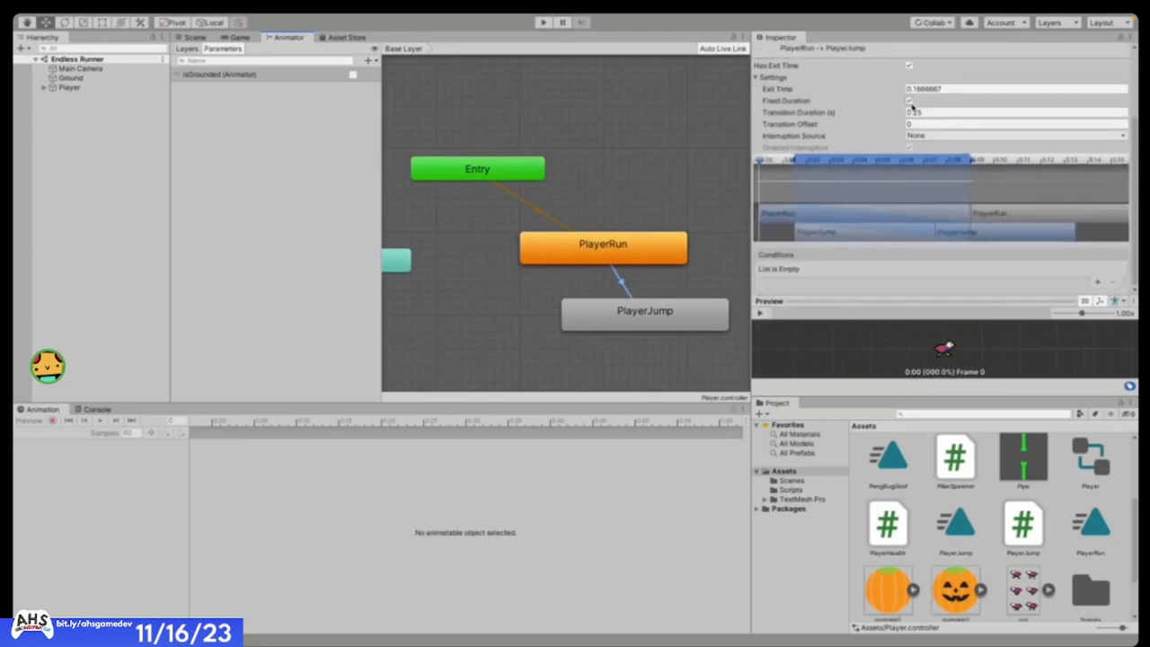
scroll(914, 100, up, 2)
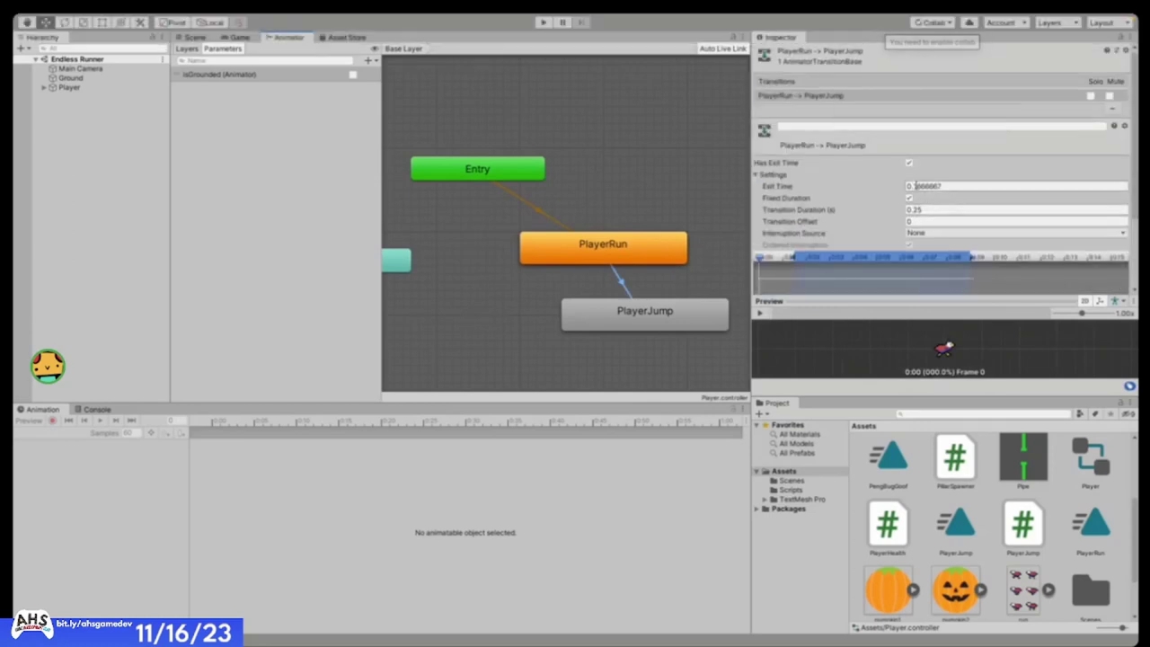
click(533, 366)
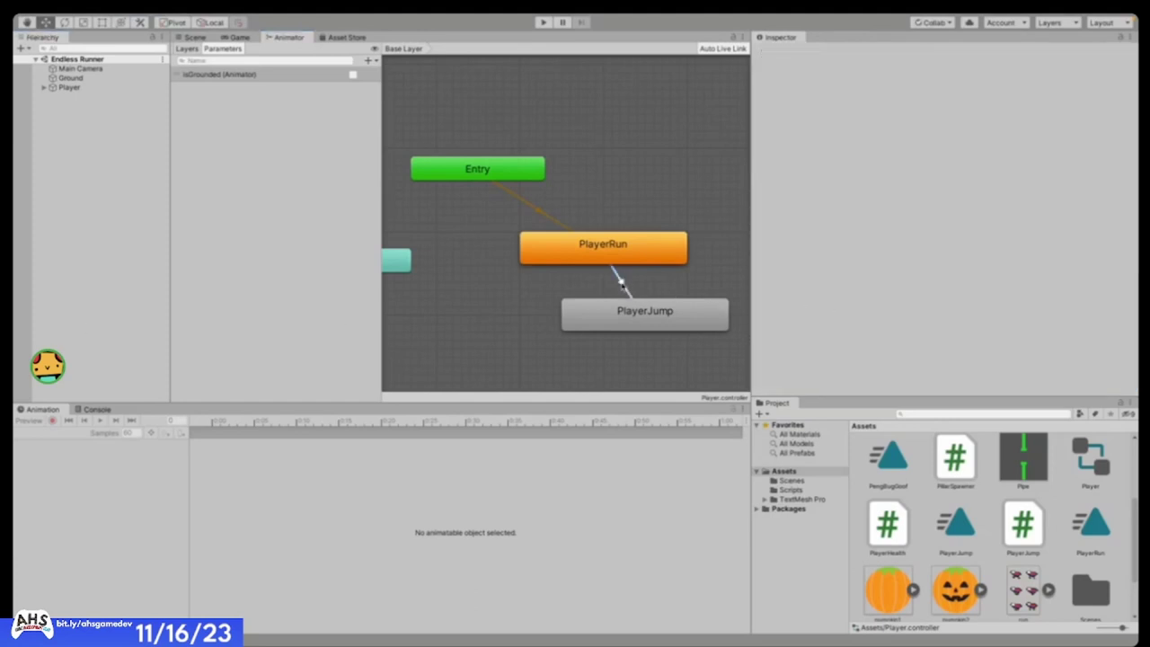
click(622, 284)
scroll(1000, 132, down, 2)
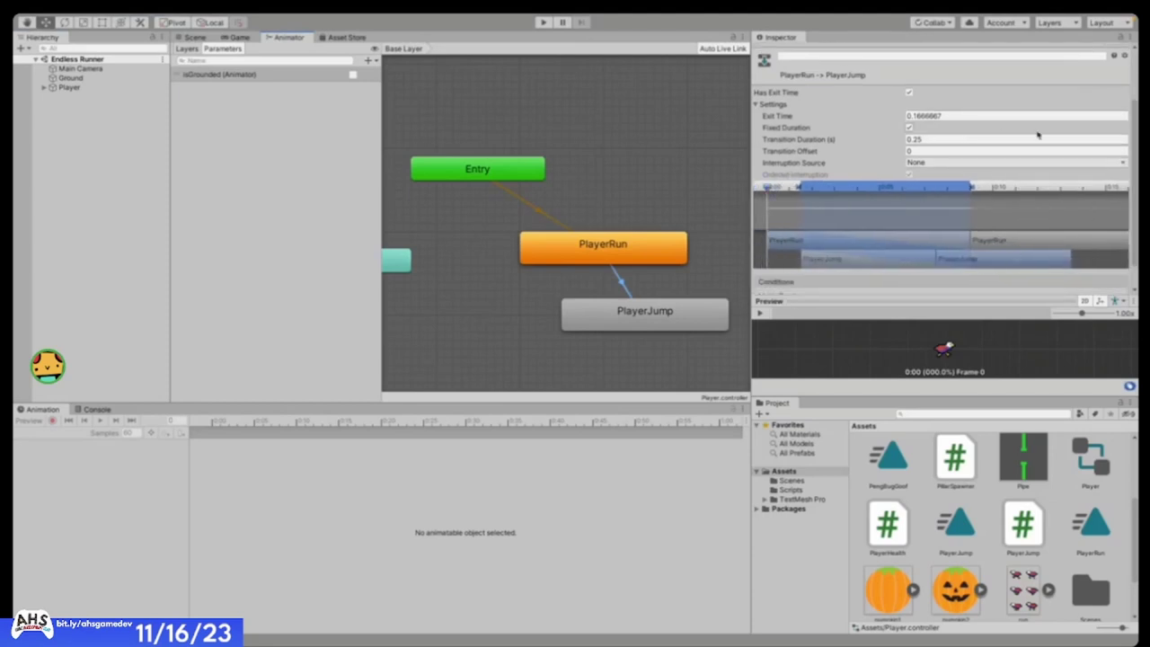
scroll(1038, 135, down, 1)
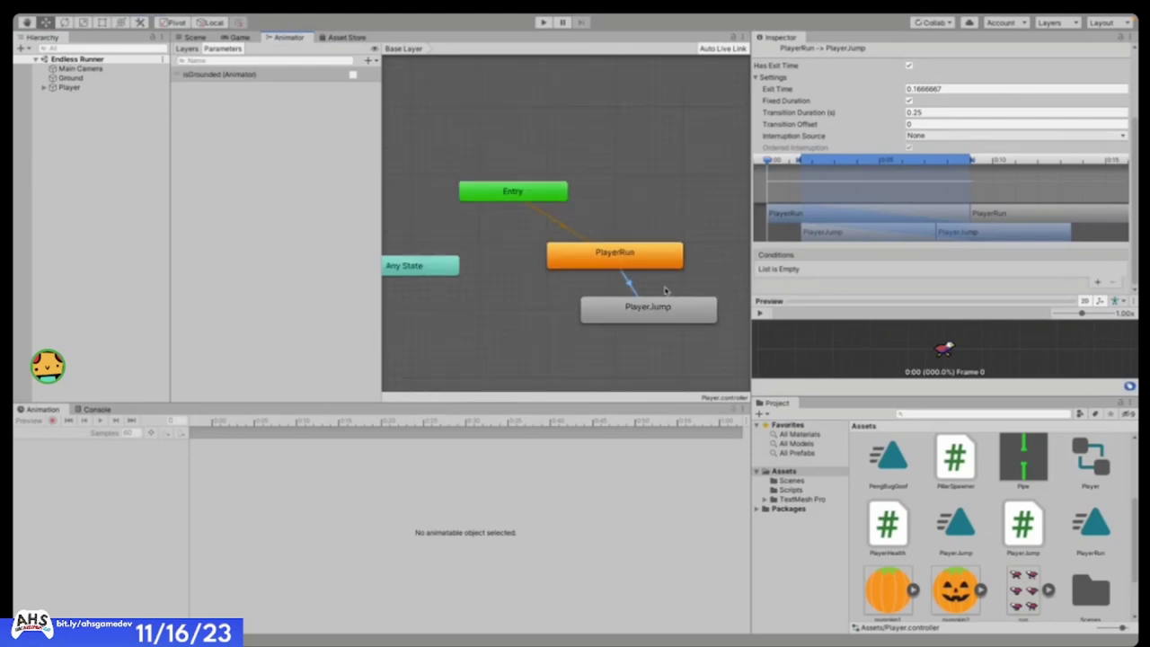
scroll(683, 287, up, 3)
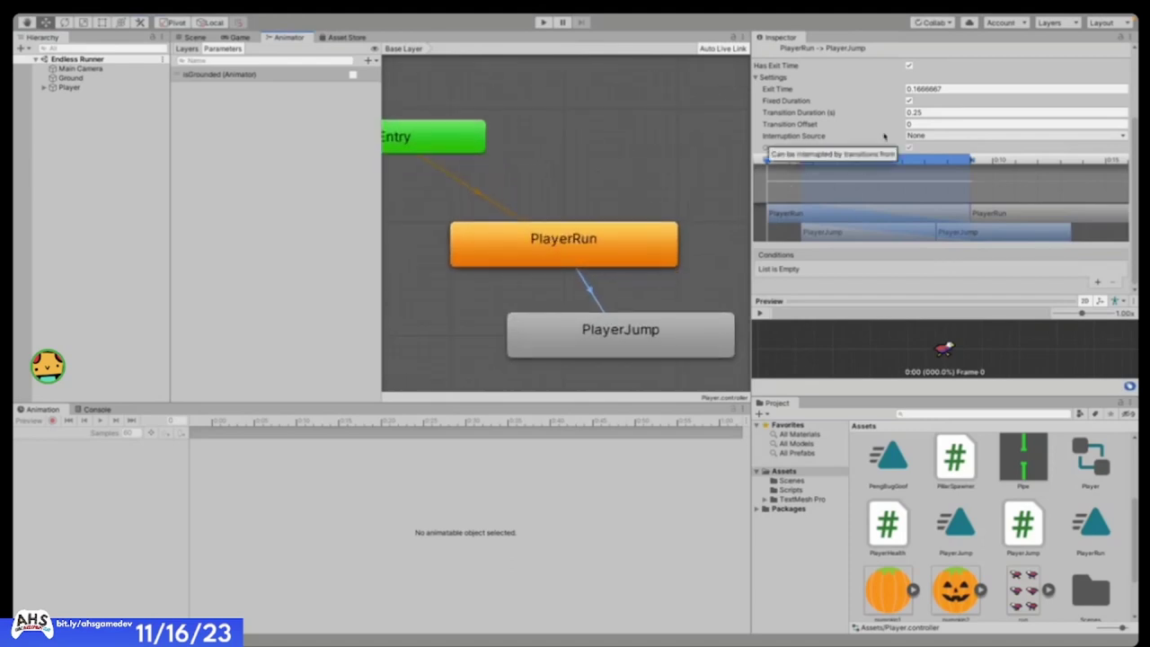
scroll(974, 104, up, 3)
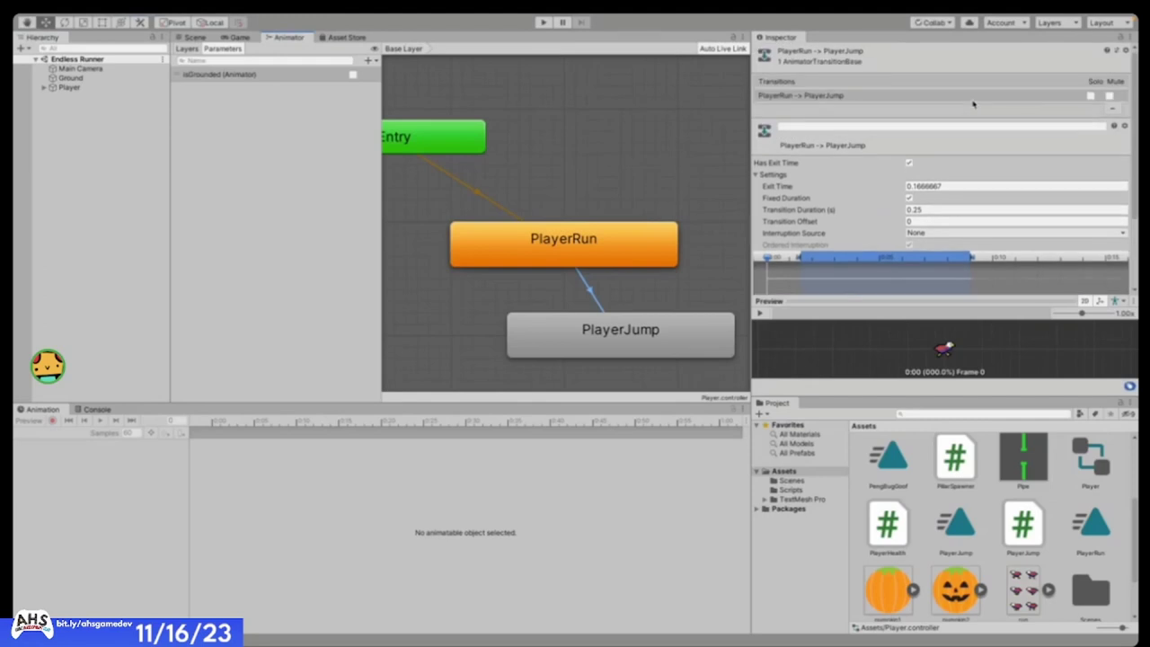
scroll(973, 104, down, 3)
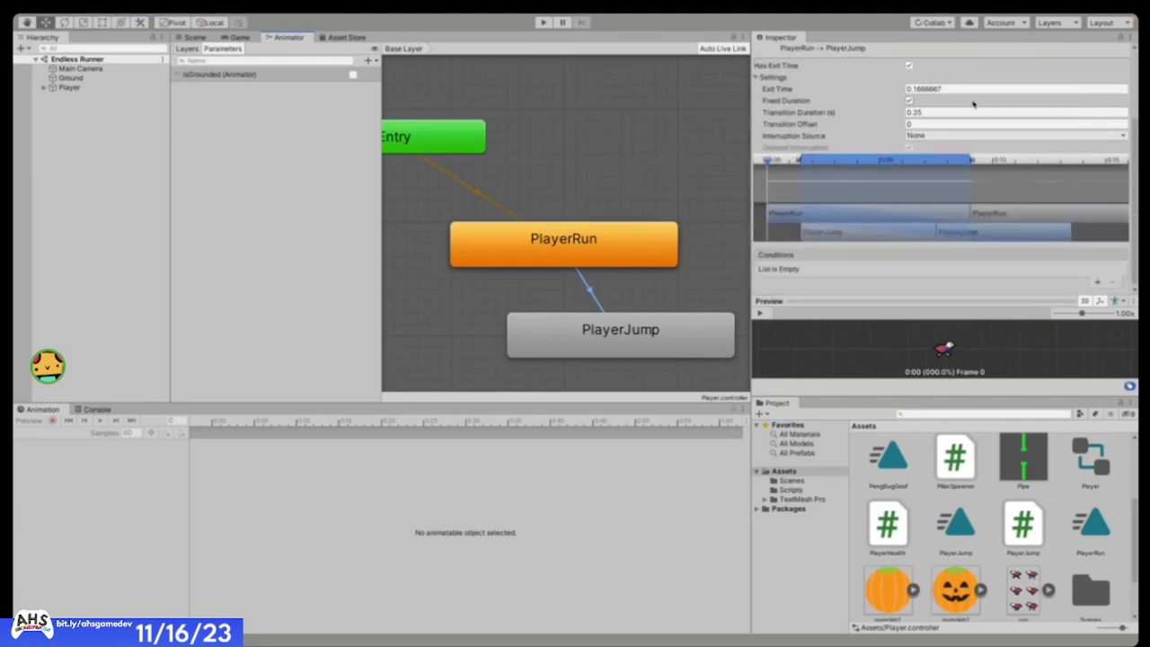
scroll(975, 102, up, 3)
scroll(953, 141, down, 3)
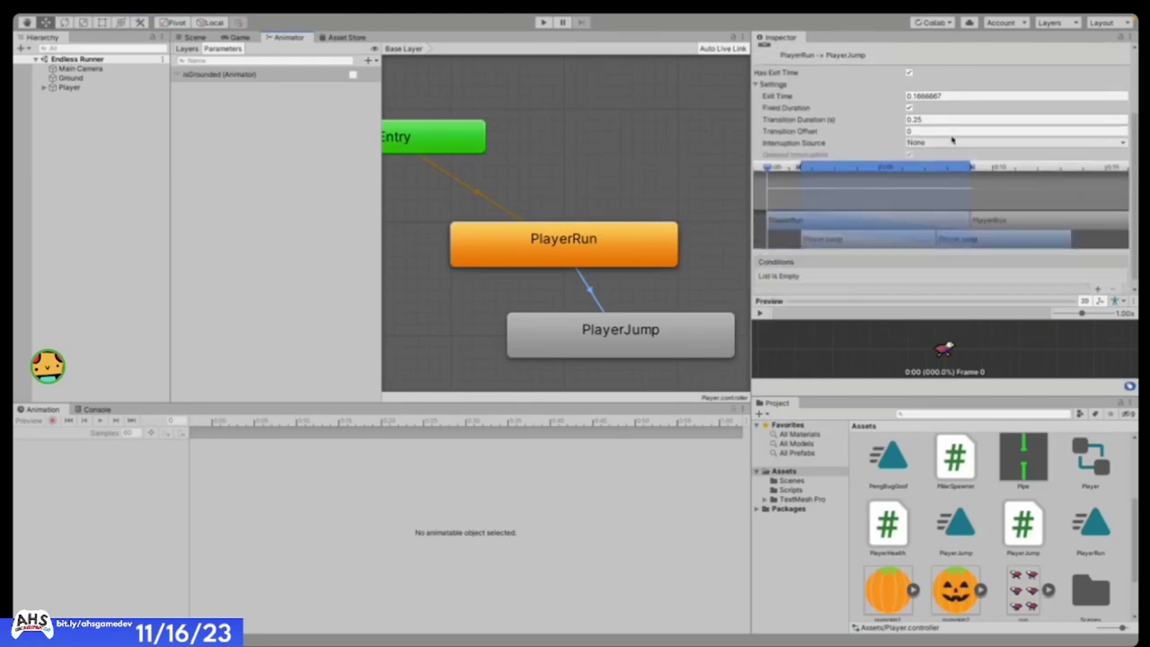
- Disable Has Exit Time on the PlayerRun to PlayerJump transition and set its Transition Duration to 0 seconds
click(909, 74)
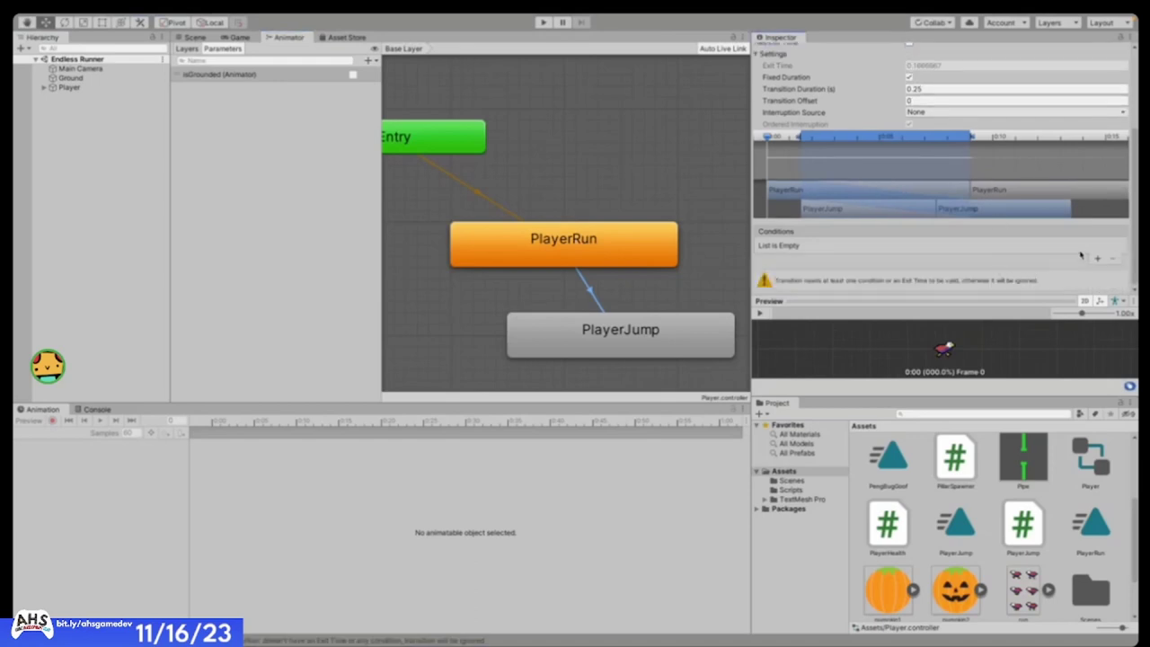
scroll(1082, 248, up, 1)
click(938, 117)
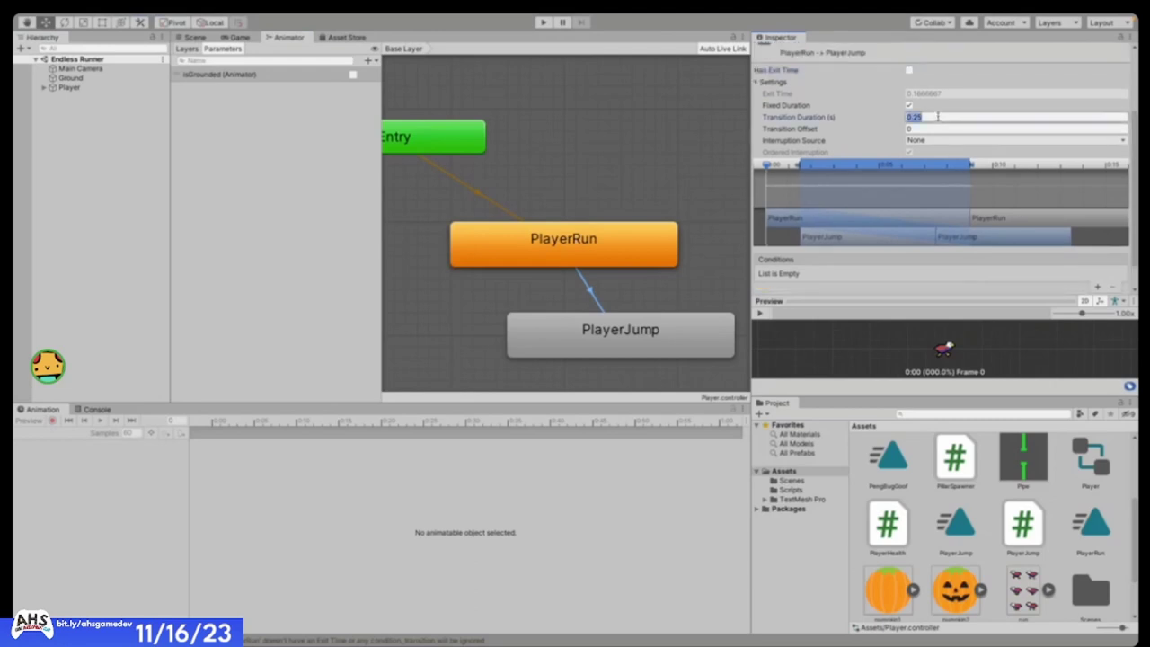
text(0)
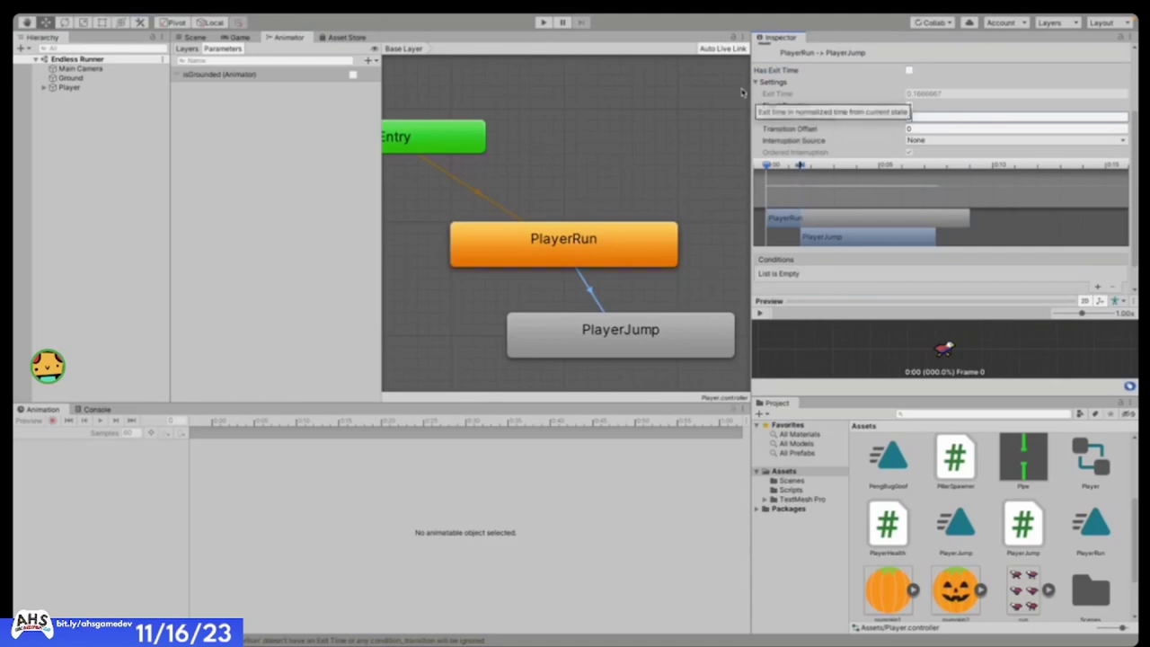
text(0)
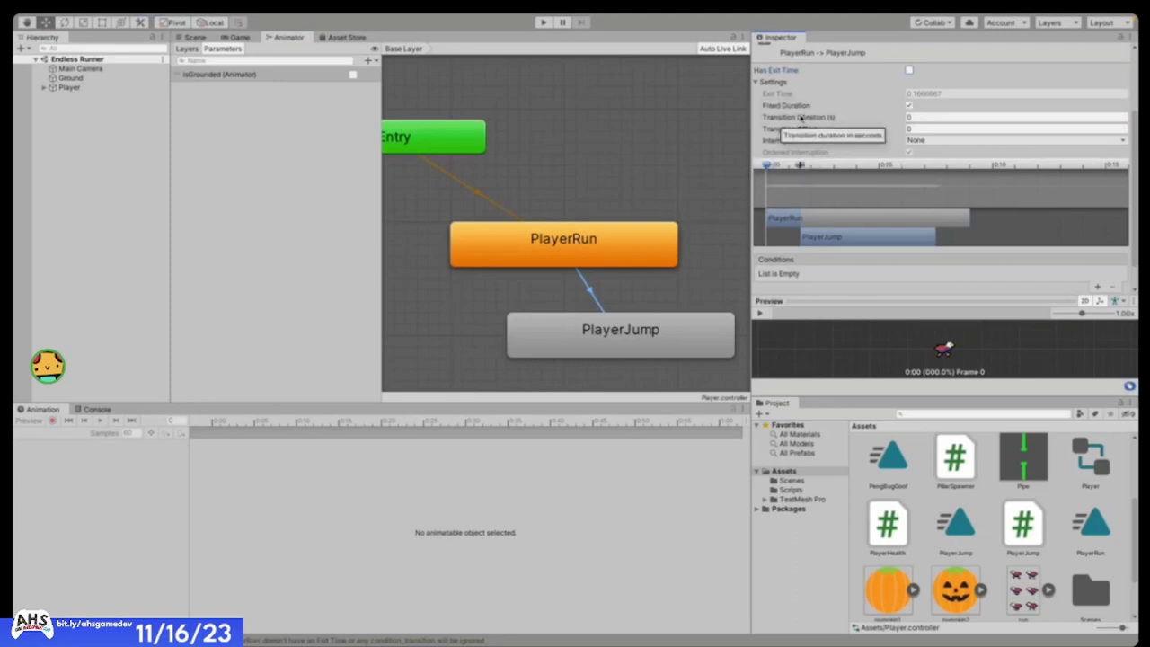
- Collapse the transition's settings and add an isGrounded true condition to PlayerRun to PlayerJump
click(775, 82)
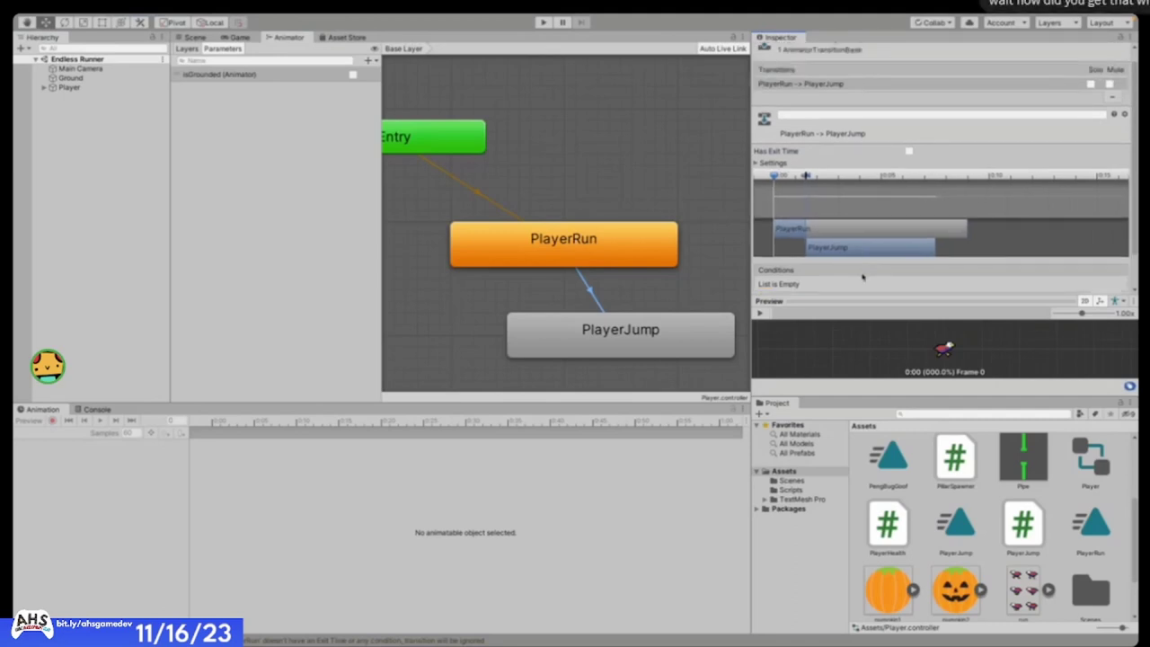
scroll(860, 286, down, 1)
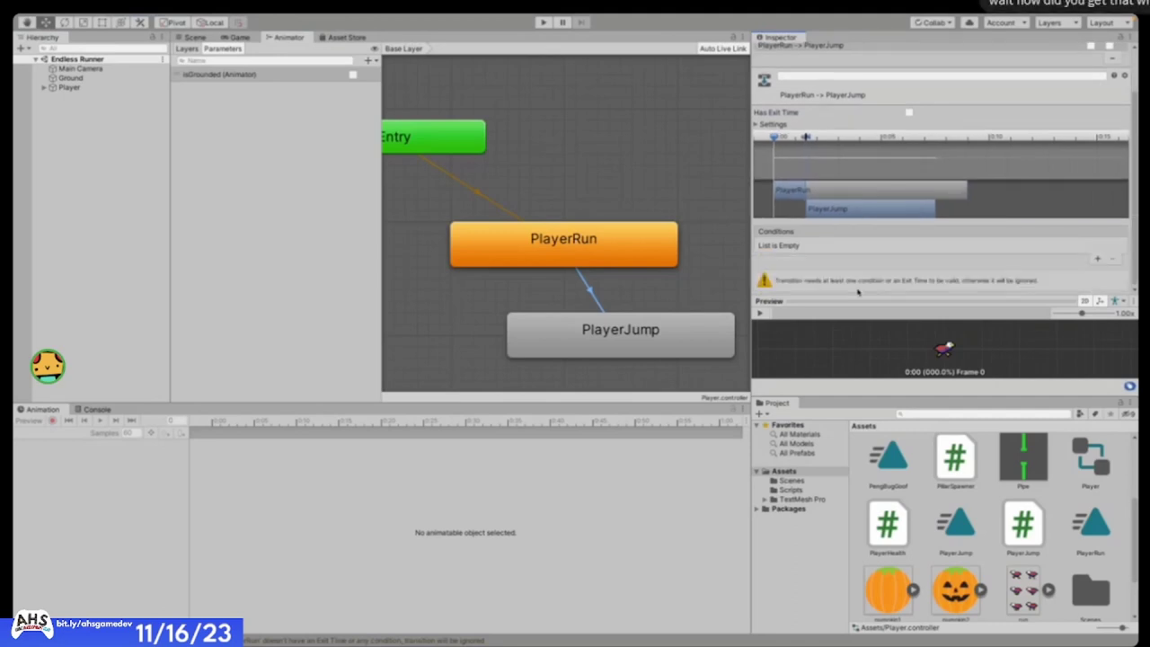
click(1096, 261)
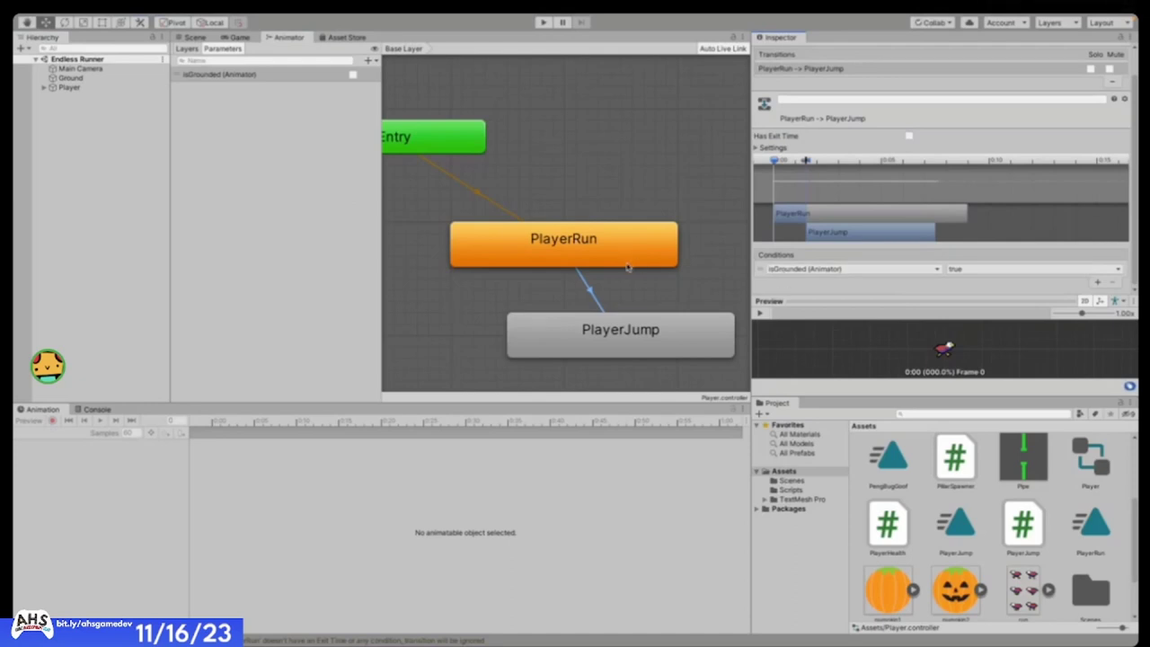
- Review the isGrounded condition's parameter and value choices, the PlayerRun state and its outgoing transition
scroll(692, 268, down, 5)
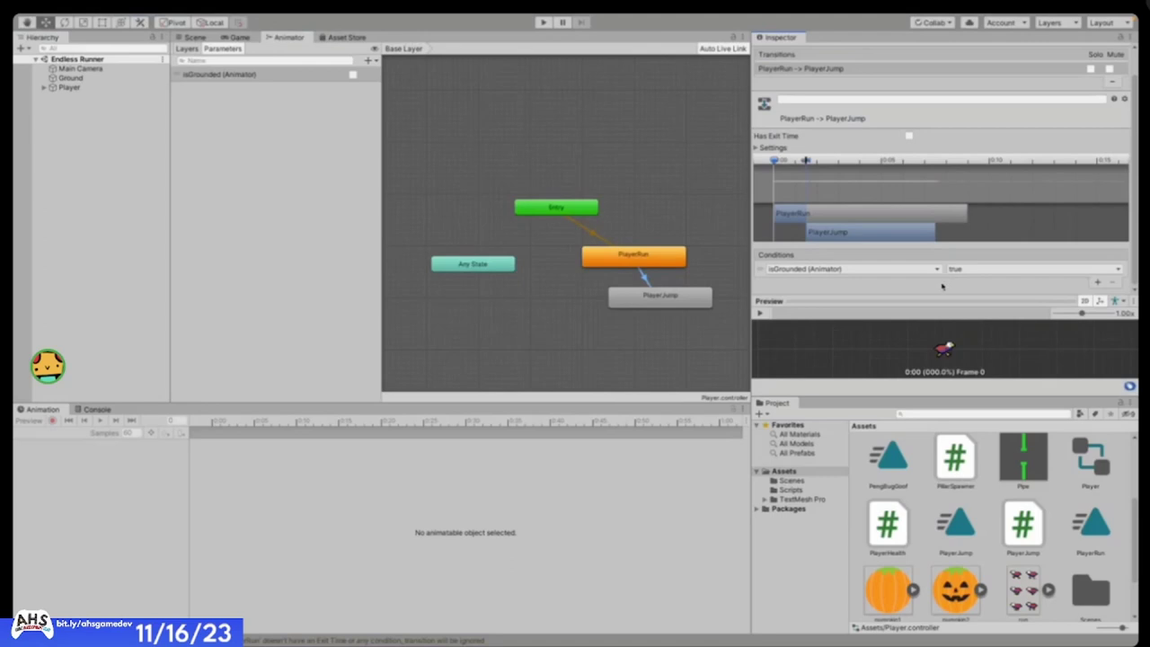
click(932, 270)
click(987, 288)
click(984, 270)
click(922, 295)
scroll(932, 126, up, 2)
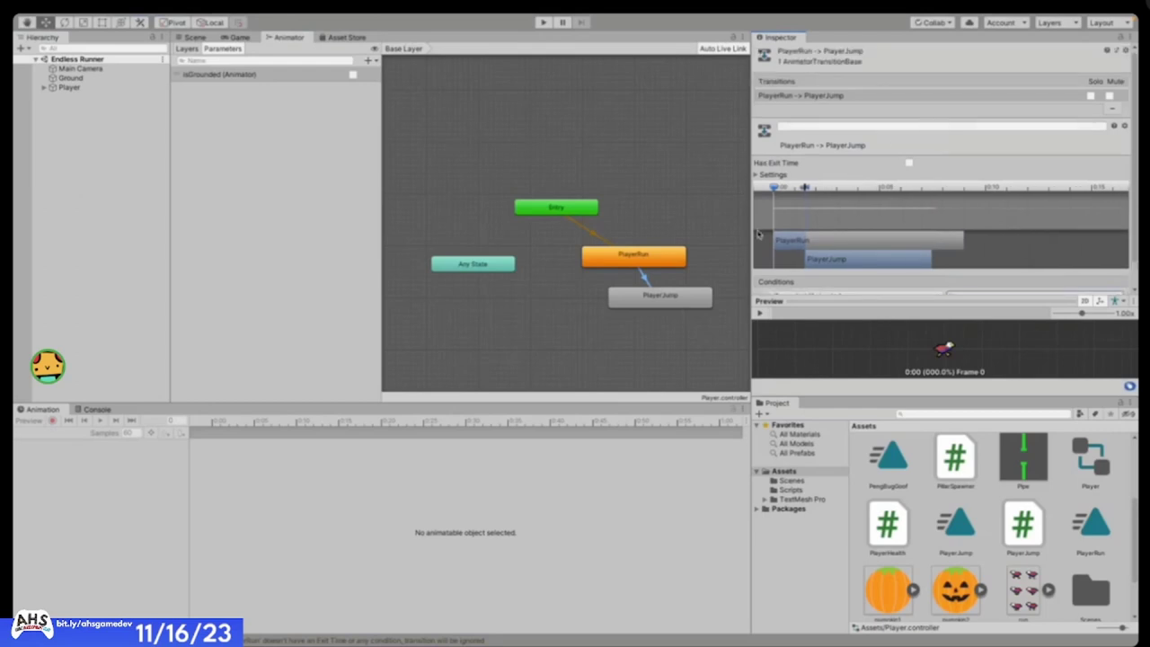
scroll(733, 252, up, 5)
scroll(735, 251, down, 2)
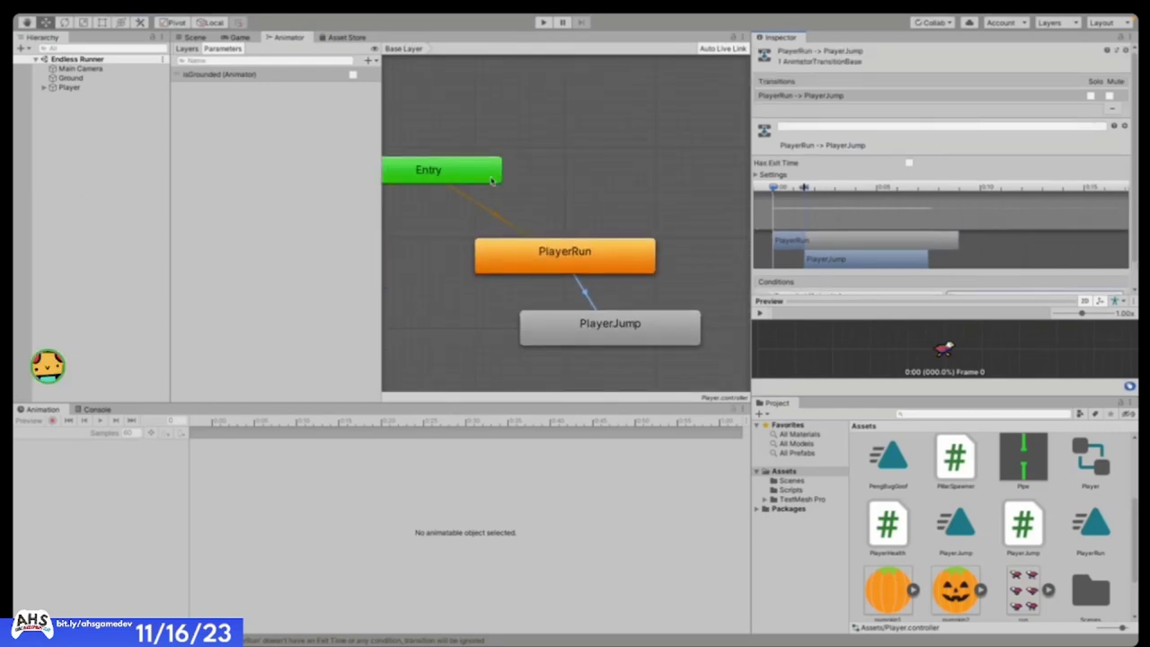
click(554, 258)
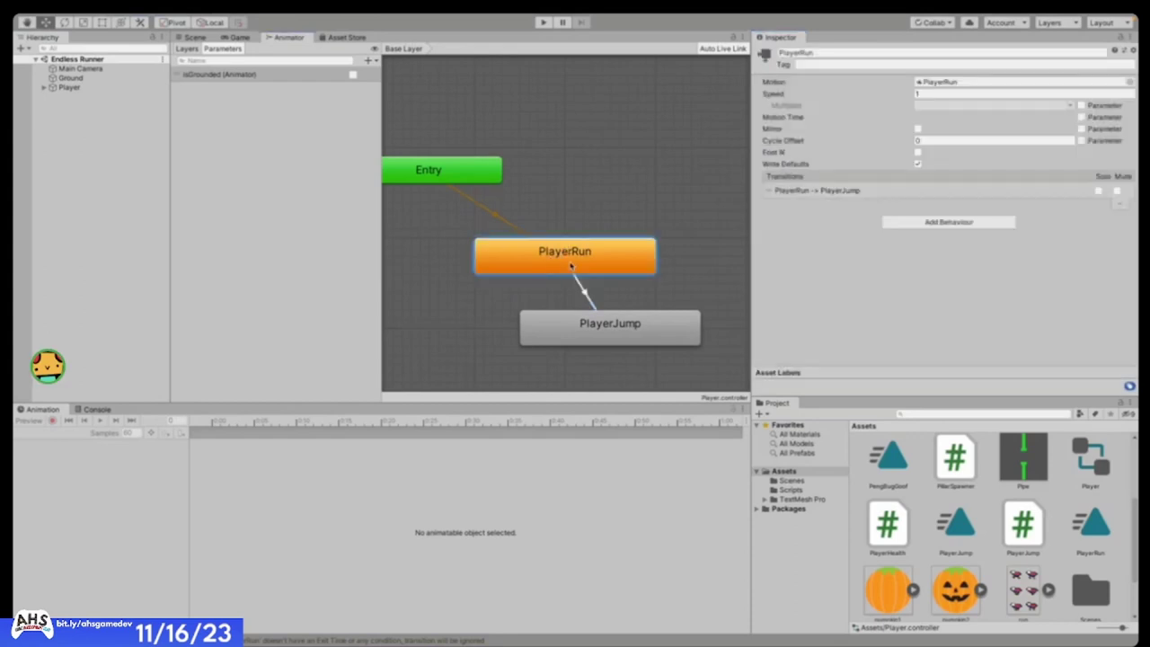
click(584, 289)
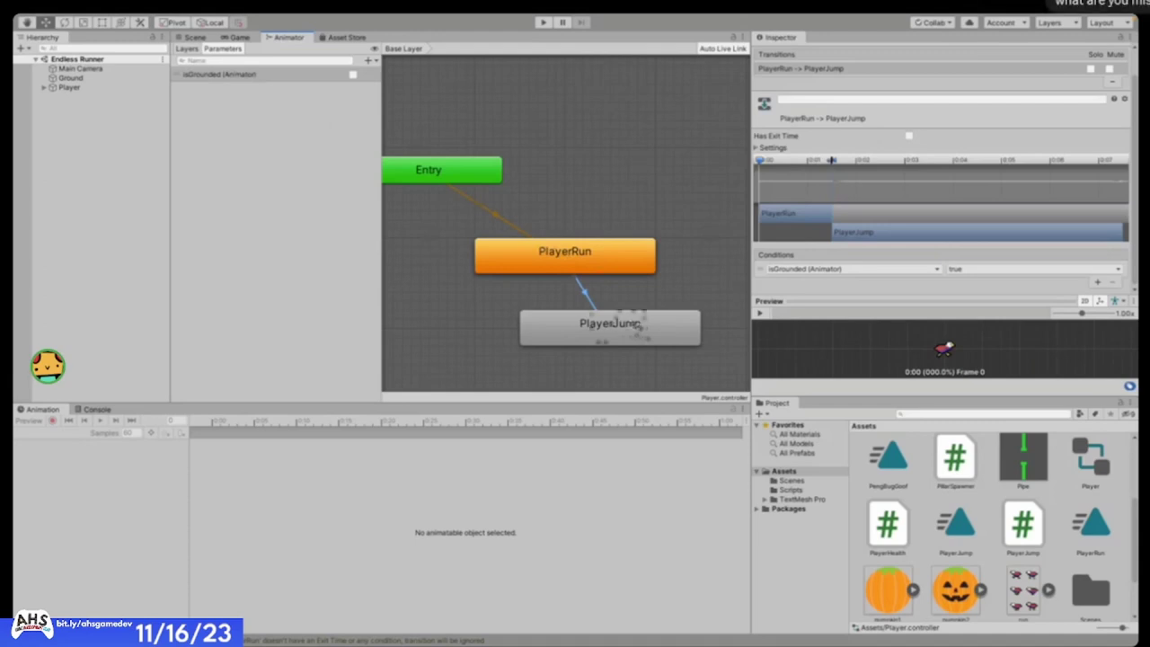
- Make a return transition from the PlayerJump state to the PlayerRun state
click(634, 325)
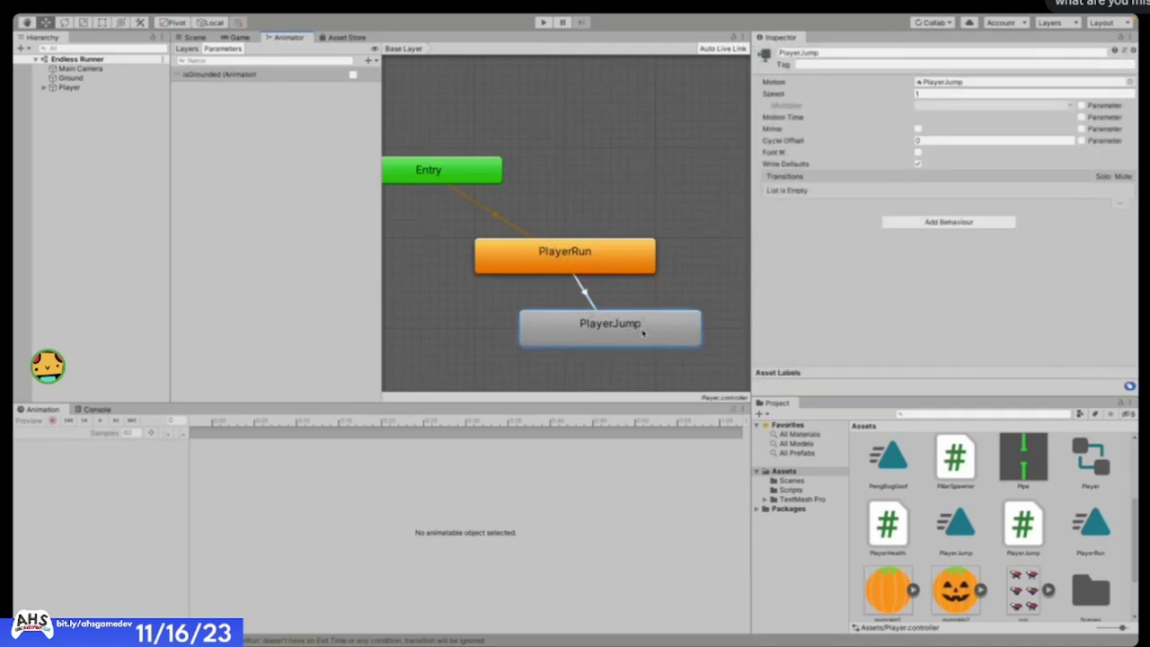
right_click(641, 329)
click(661, 340)
click(608, 260)
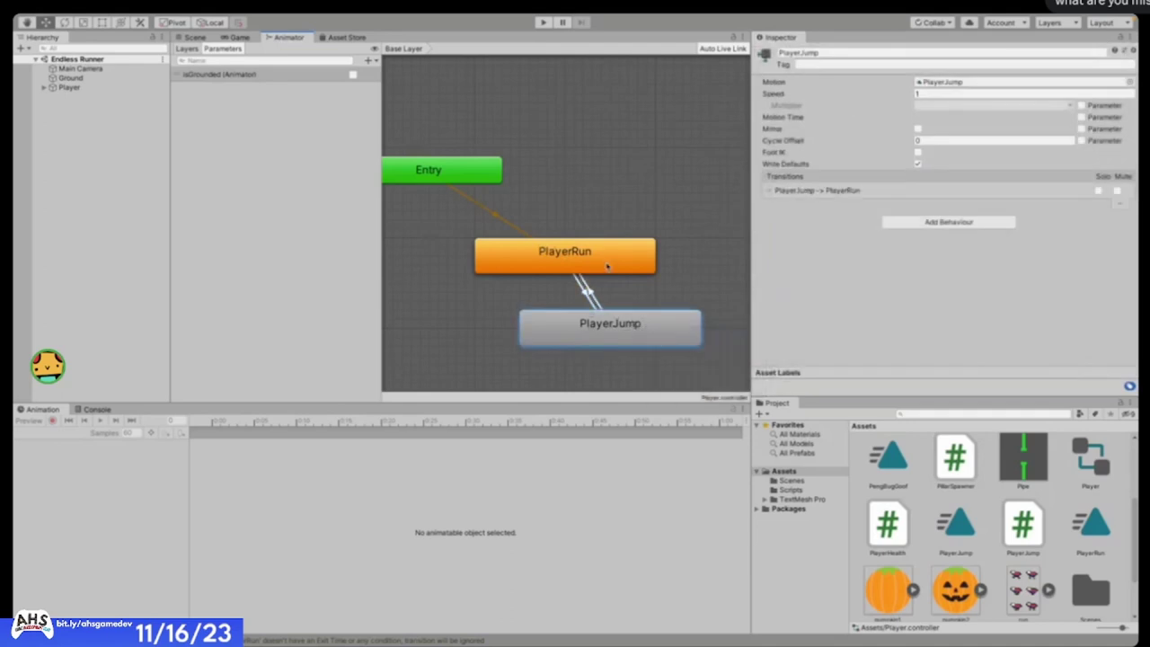
- Set the PlayerJump to PlayerRun transition's duration to 0 seconds and disable its Has Exit Time option
click(586, 290)
scroll(873, 167, down, 1)
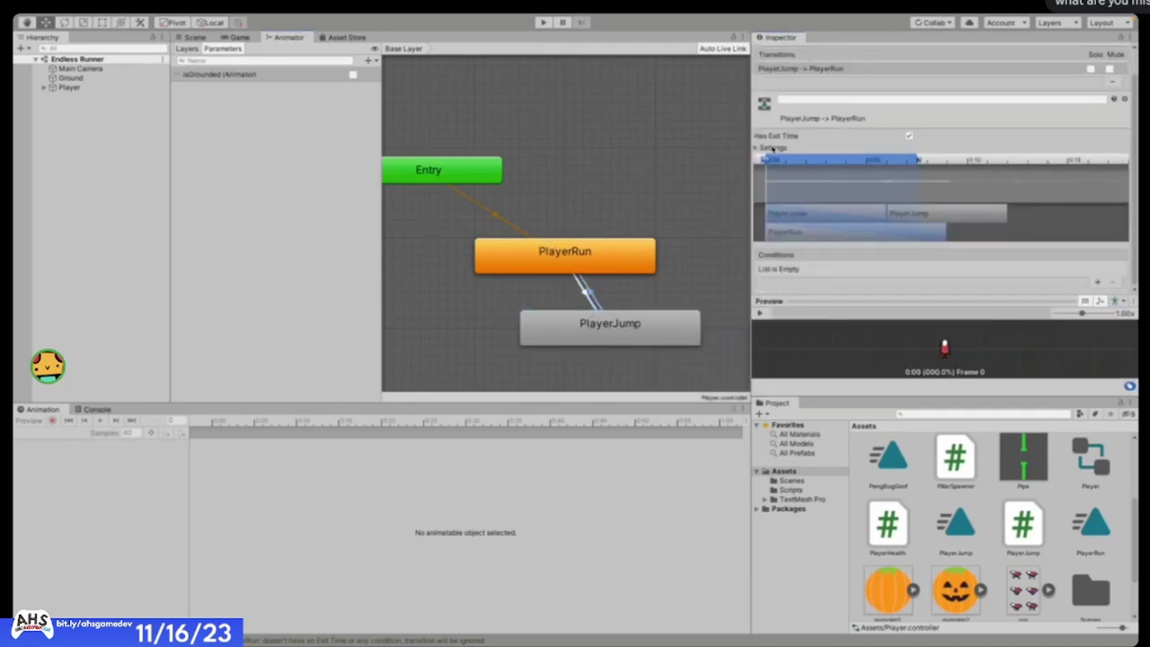
click(914, 147)
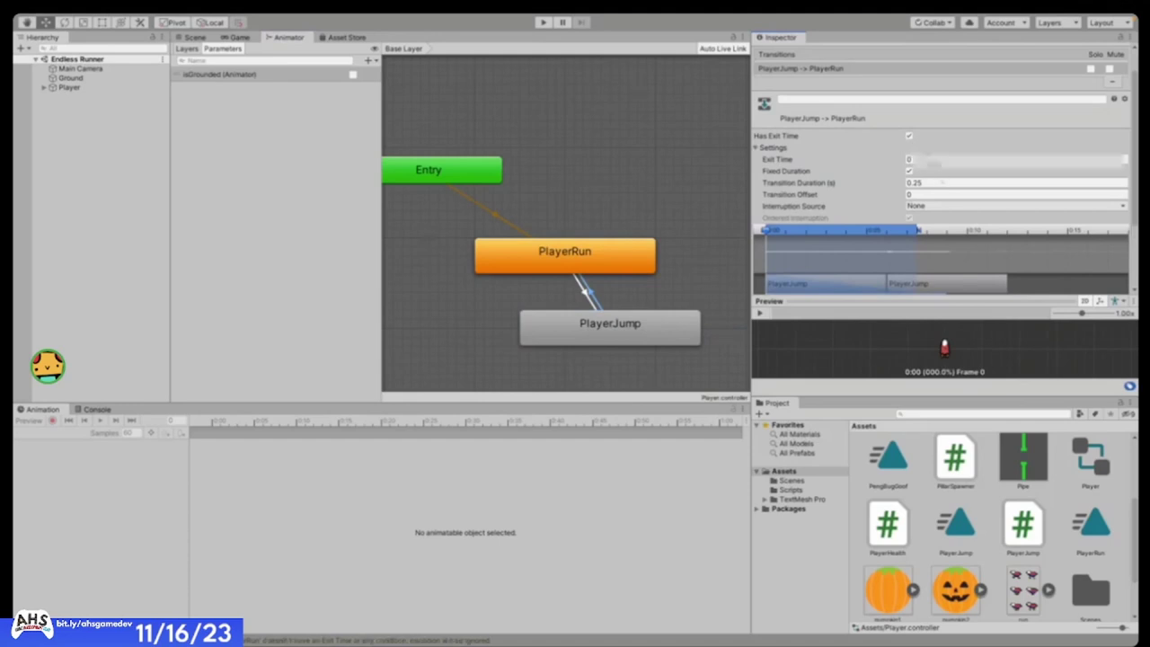
click(941, 182)
text(0)
click(780, 136)
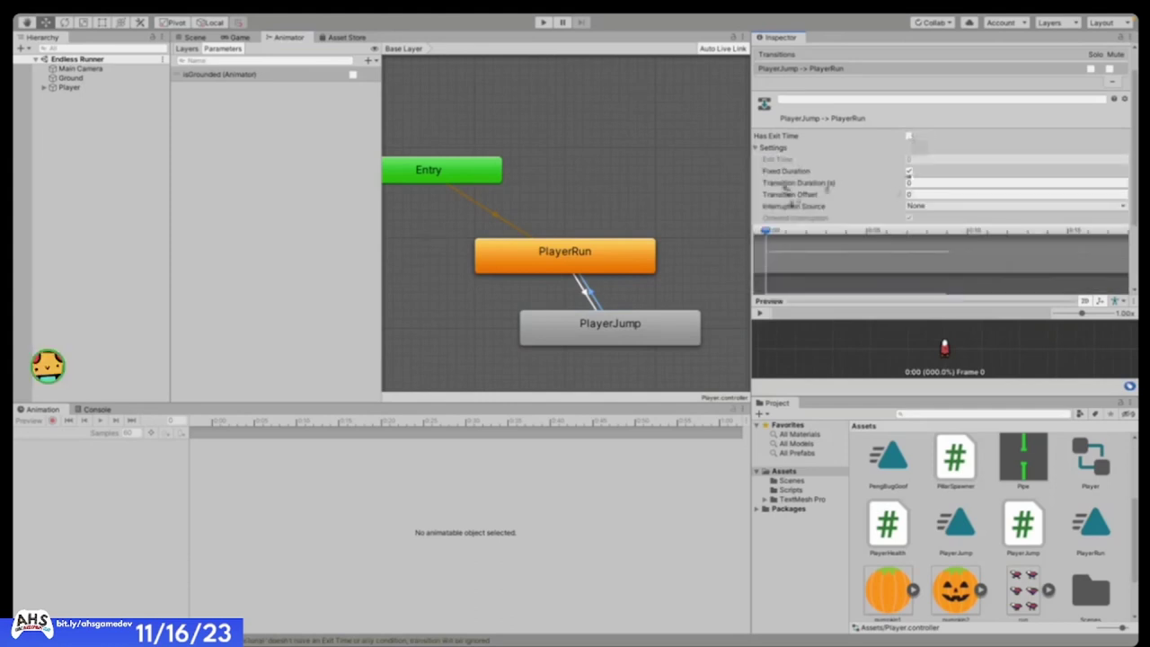
click(769, 148)
- Add a condition to the PlayerJump to PlayerRun transition requiring isGrounded to be false
scroll(1033, 234, down, 1)
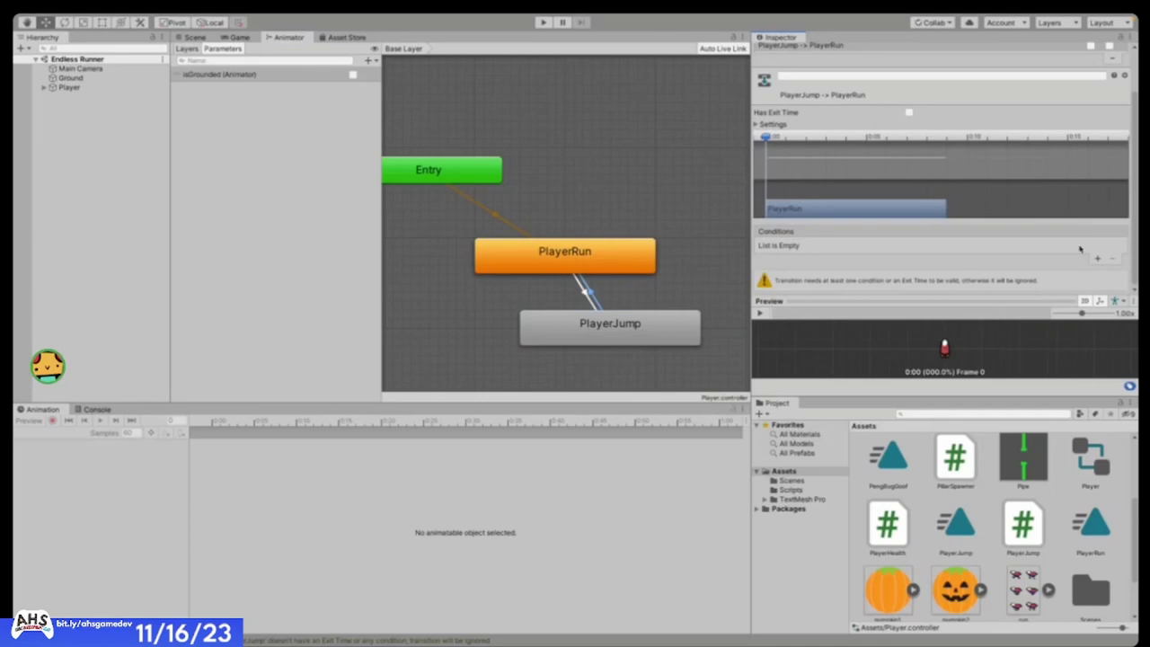
click(1098, 260)
click(1020, 272)
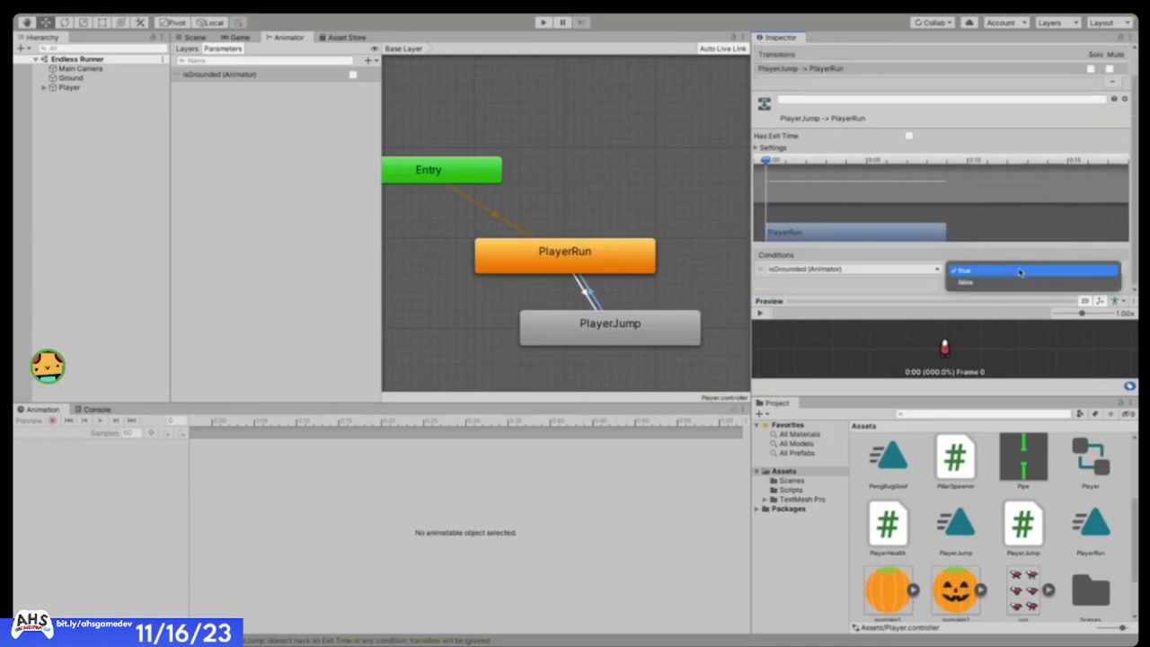
click(1013, 281)
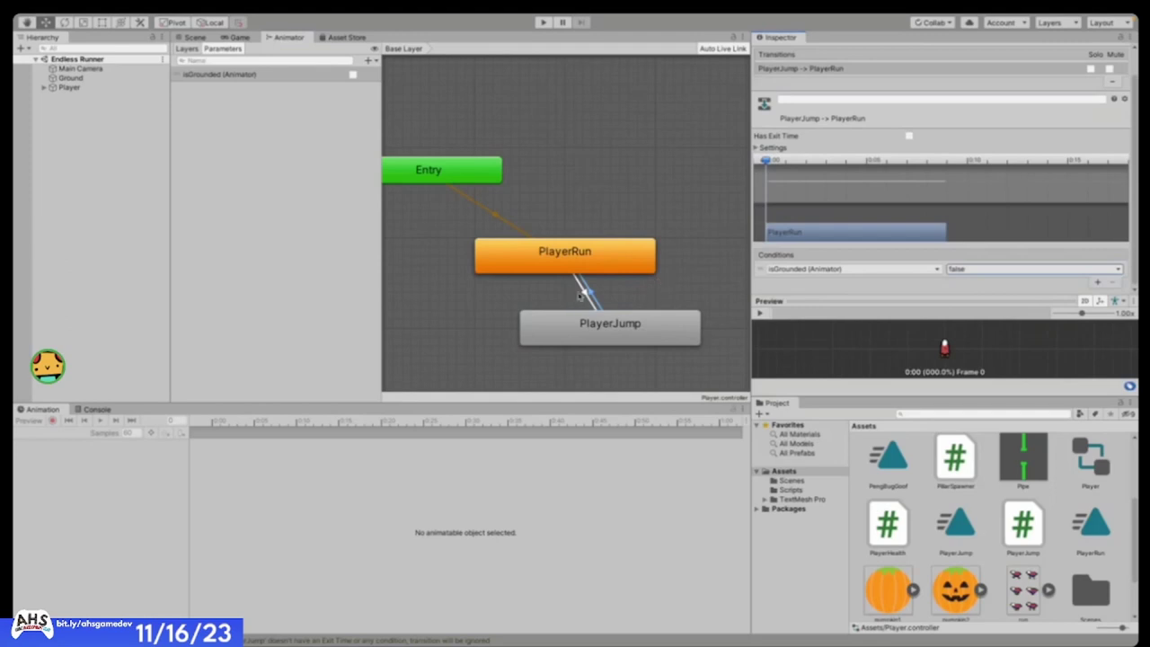
- Recheck the PlayerRun to PlayerJump transition's timing settings and change its isGrounded condition to false
click(582, 295)
click(773, 147)
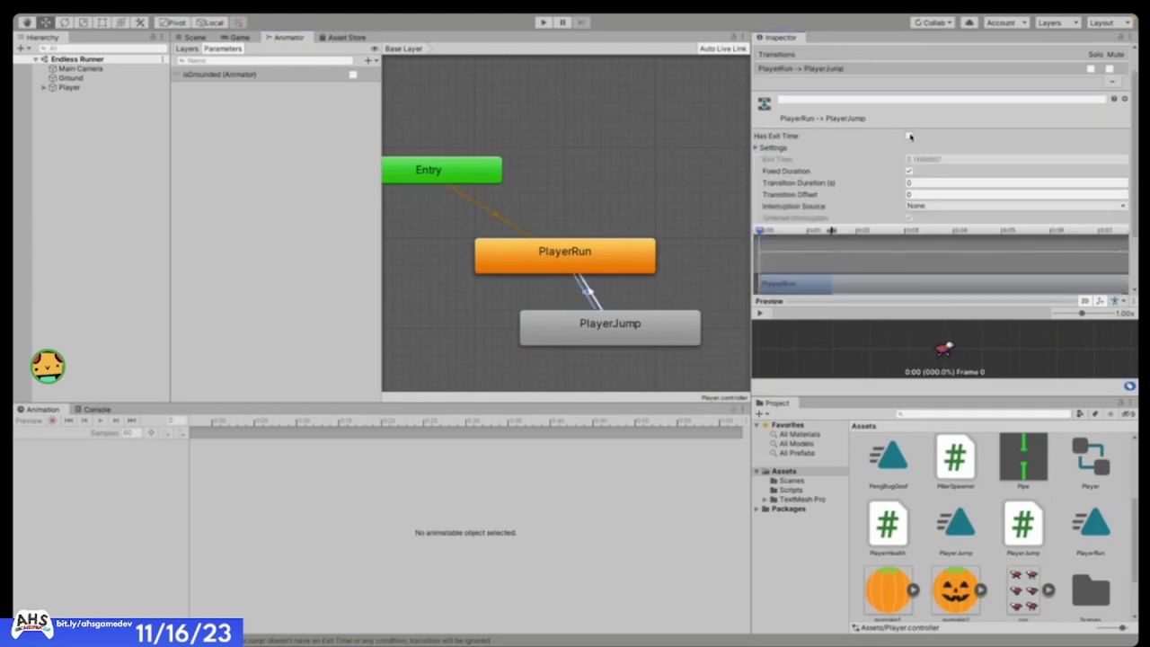
scroll(828, 137, down, 2)
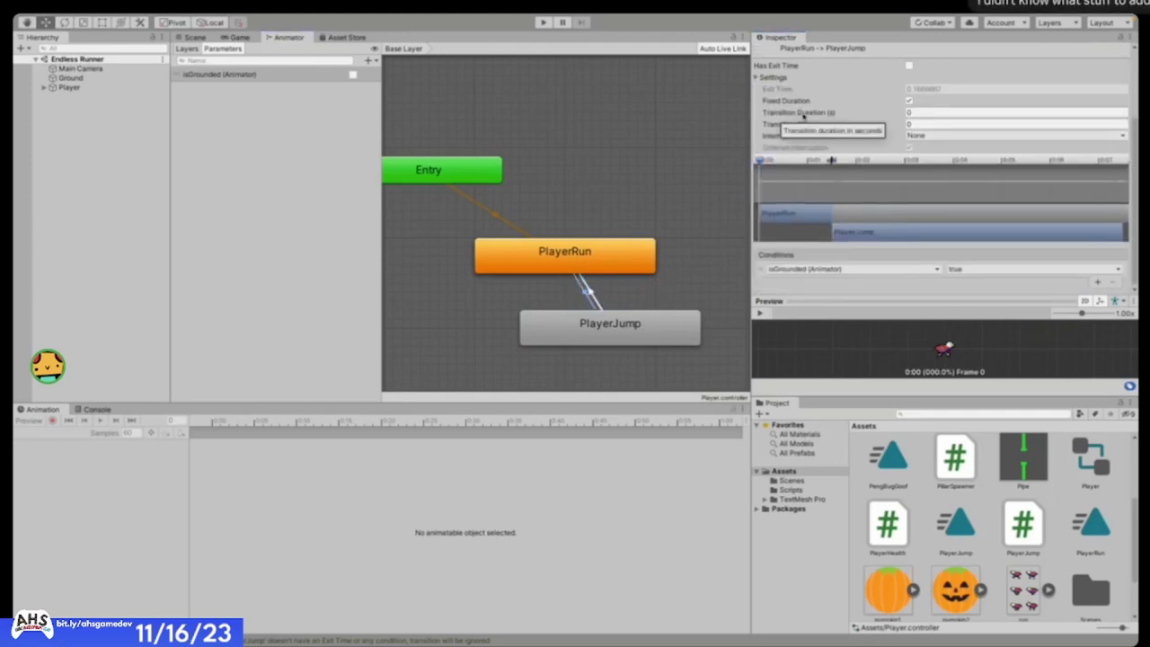
scroll(542, 252, up, 2)
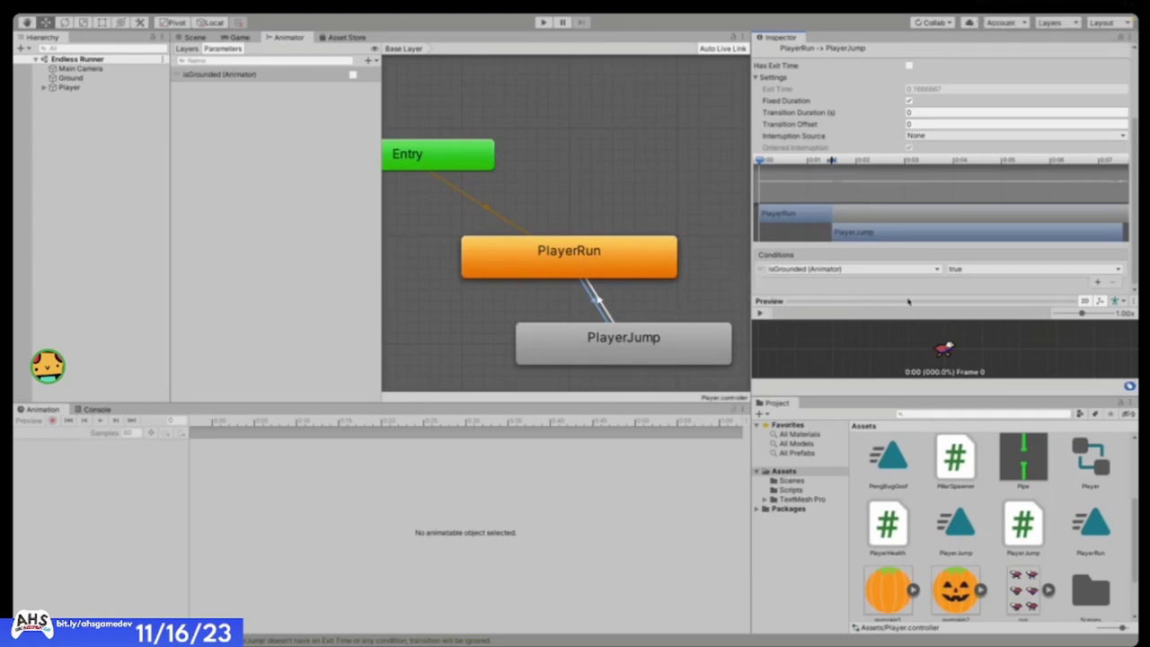
click(996, 269)
click(993, 284)
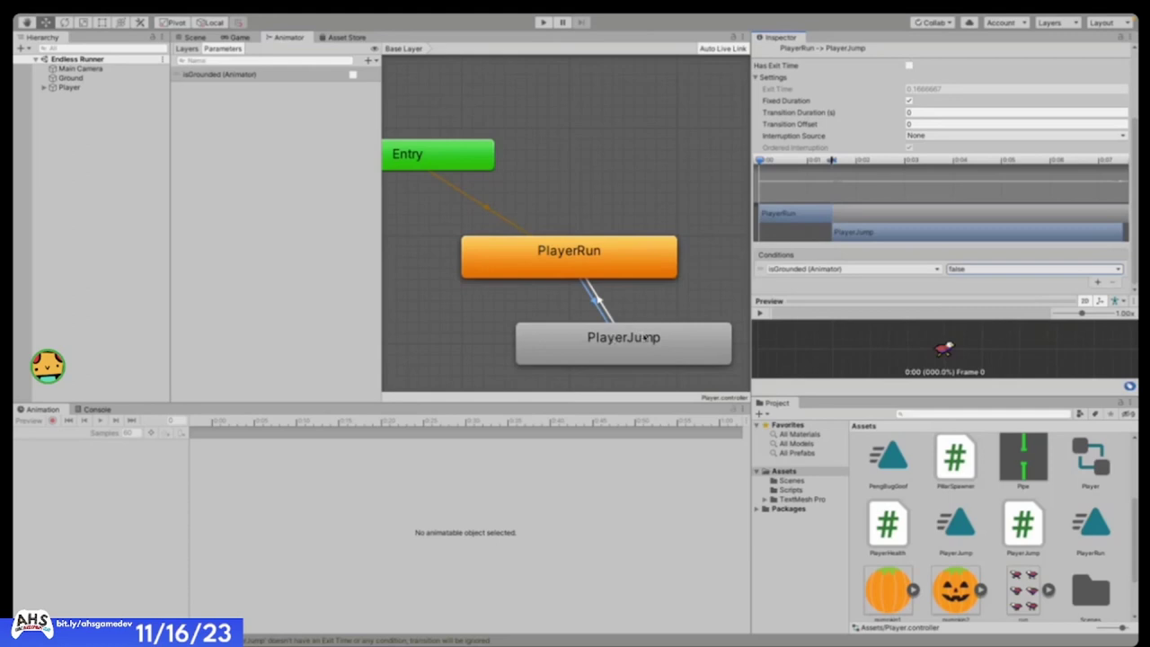
- Change the isGrounded condition of the PlayerJump to PlayerRun transition to true
click(602, 306)
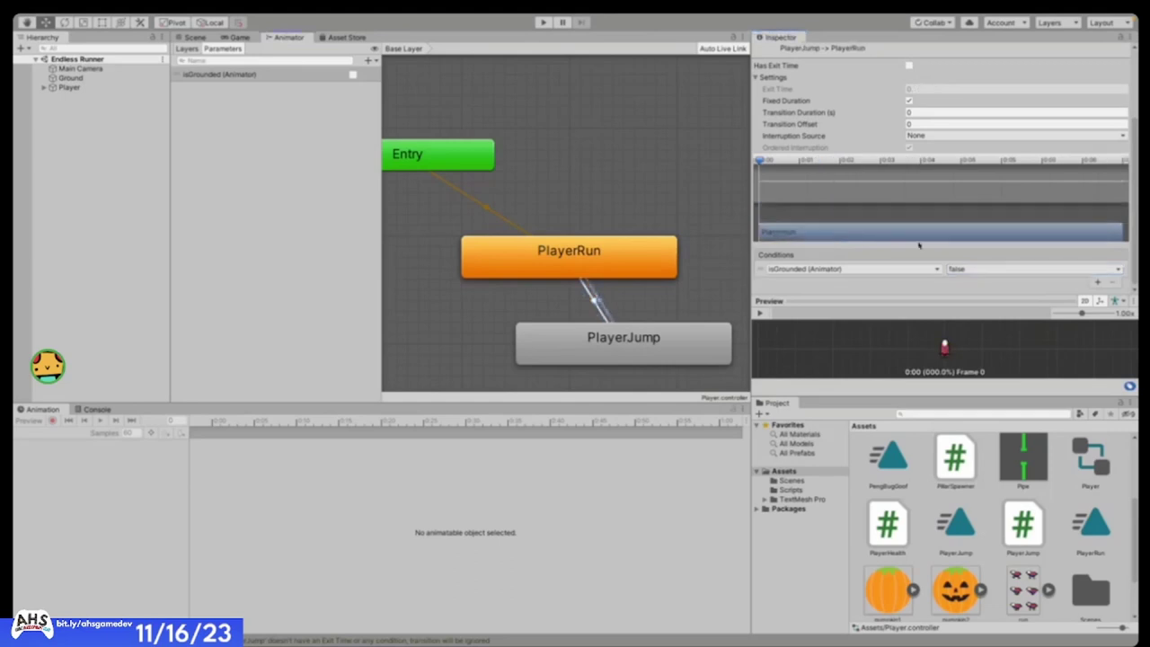
click(1013, 269)
click(1013, 268)
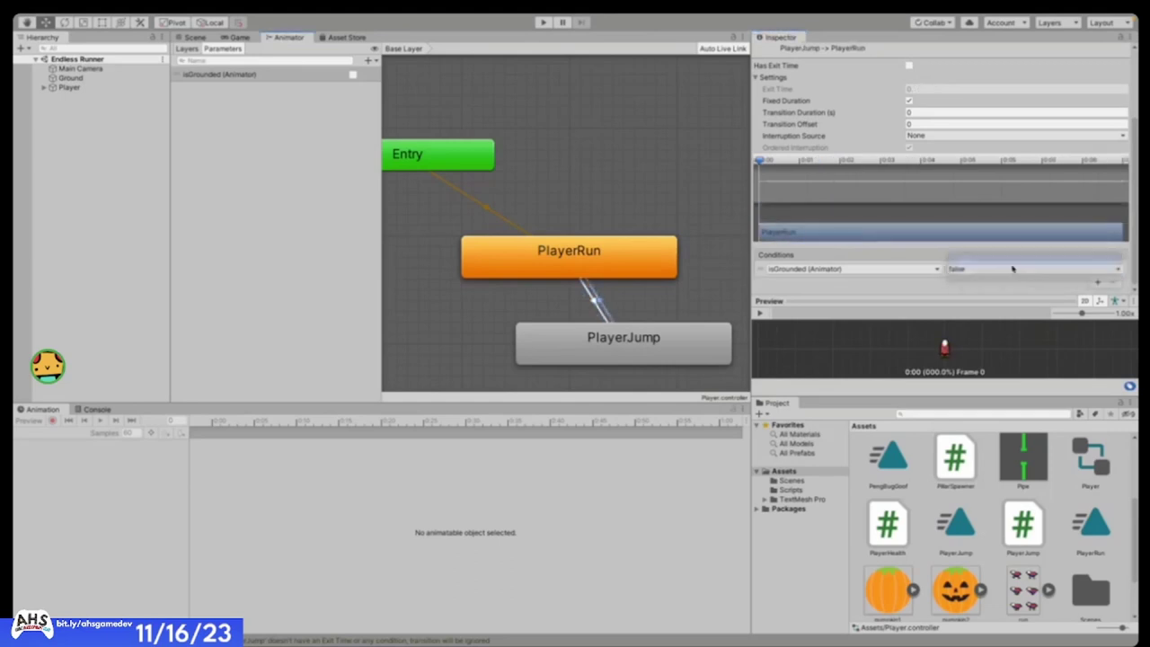
click(993, 287)
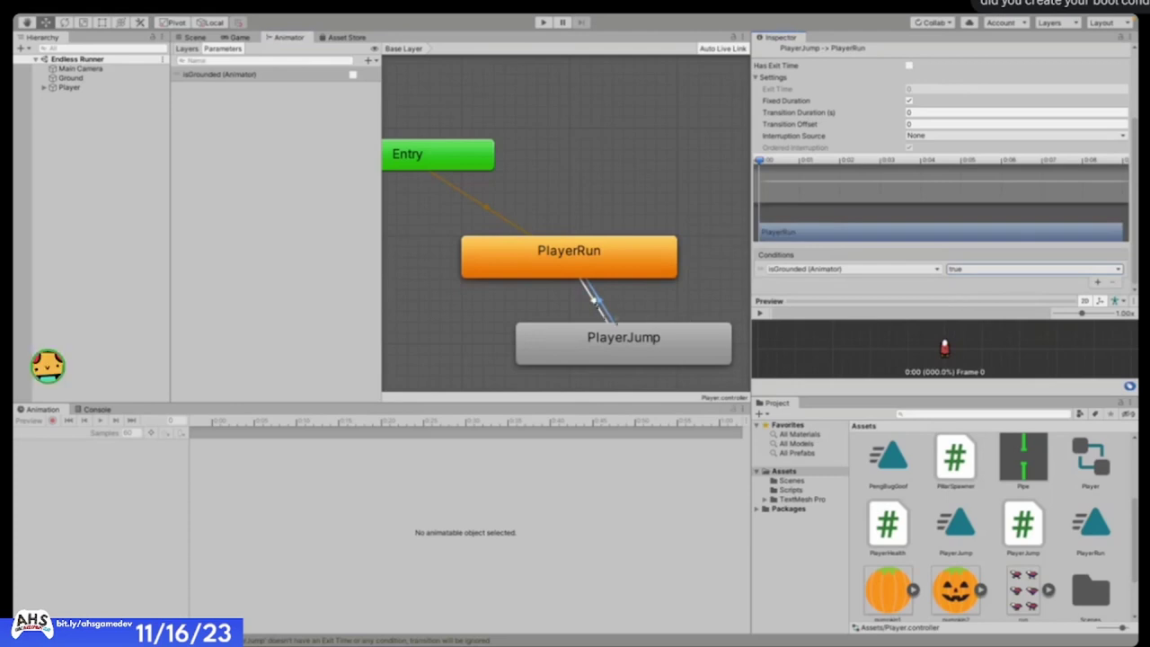
- Compare the timing settings and isGrounded conditions of the two transitions between PlayerRun and PlayerJump
click(597, 306)
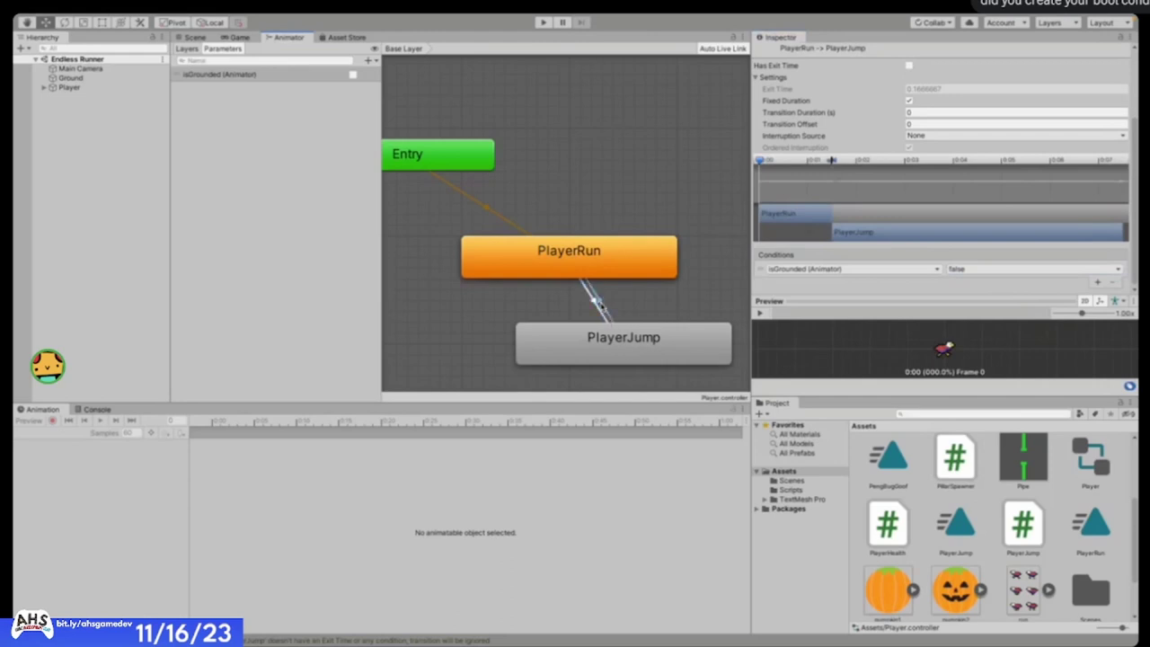
click(599, 306)
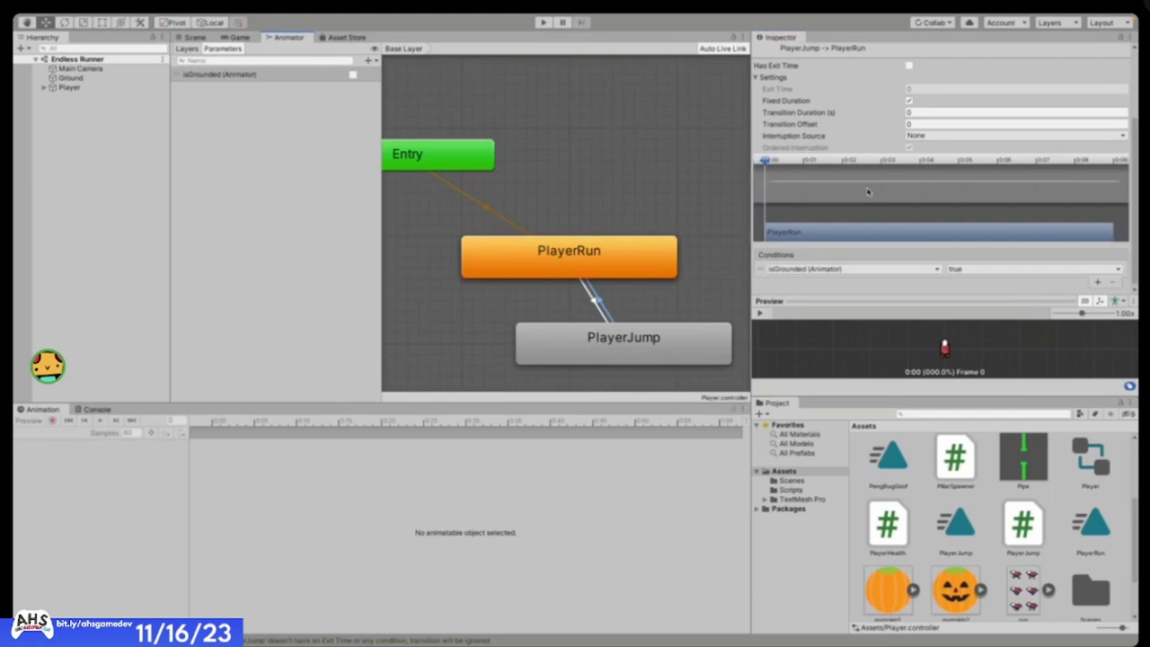
scroll(809, 161, up, 3)
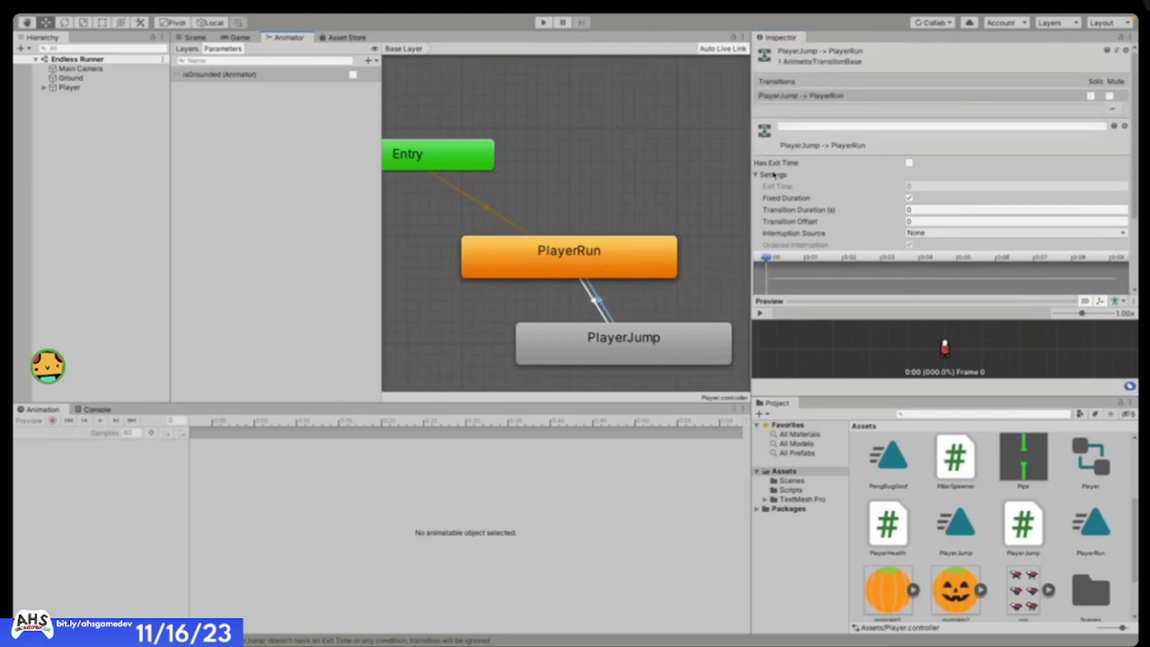
click(773, 173)
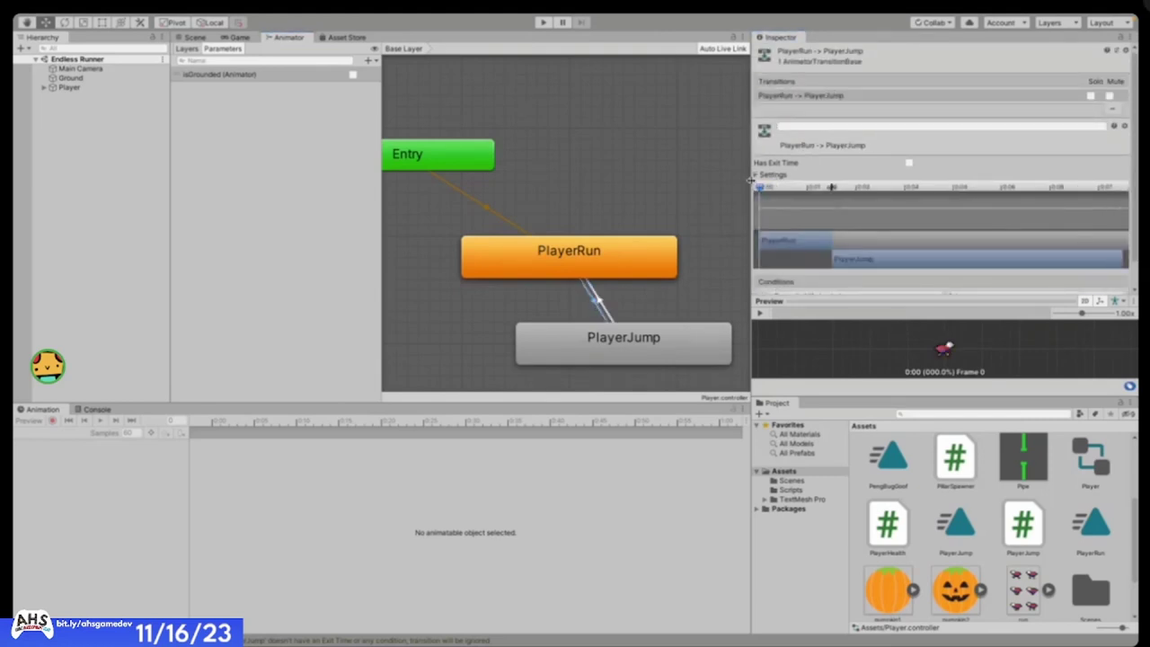
click(755, 174)
click(593, 304)
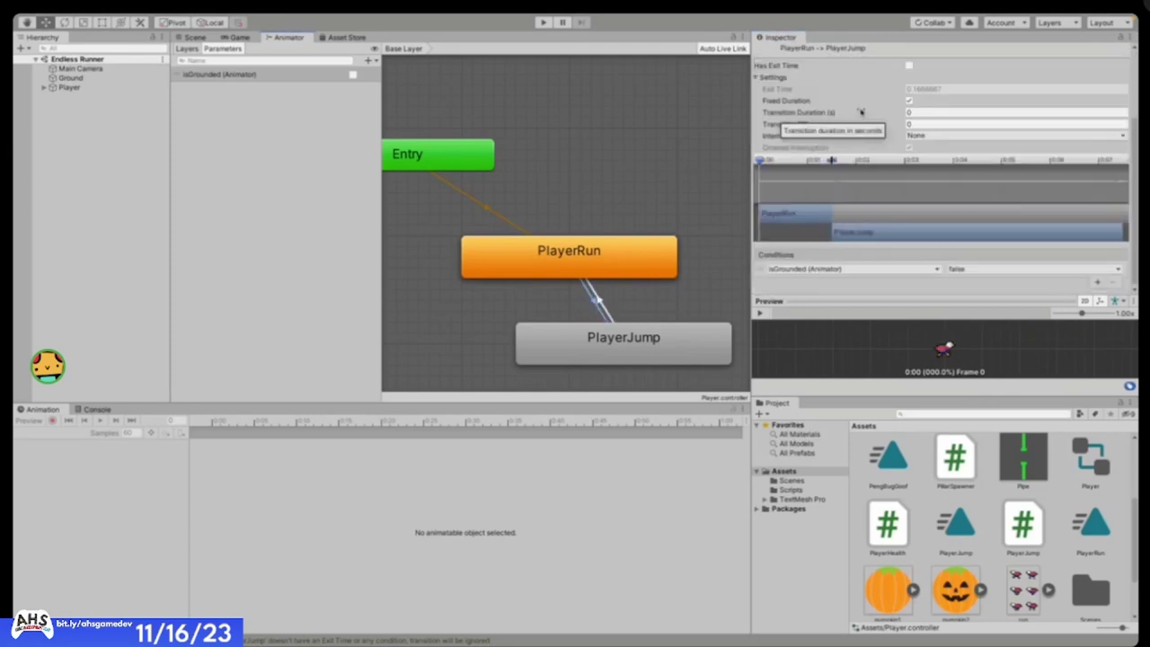
scroll(876, 93, up, 1)
scroll(877, 93, down, 1)
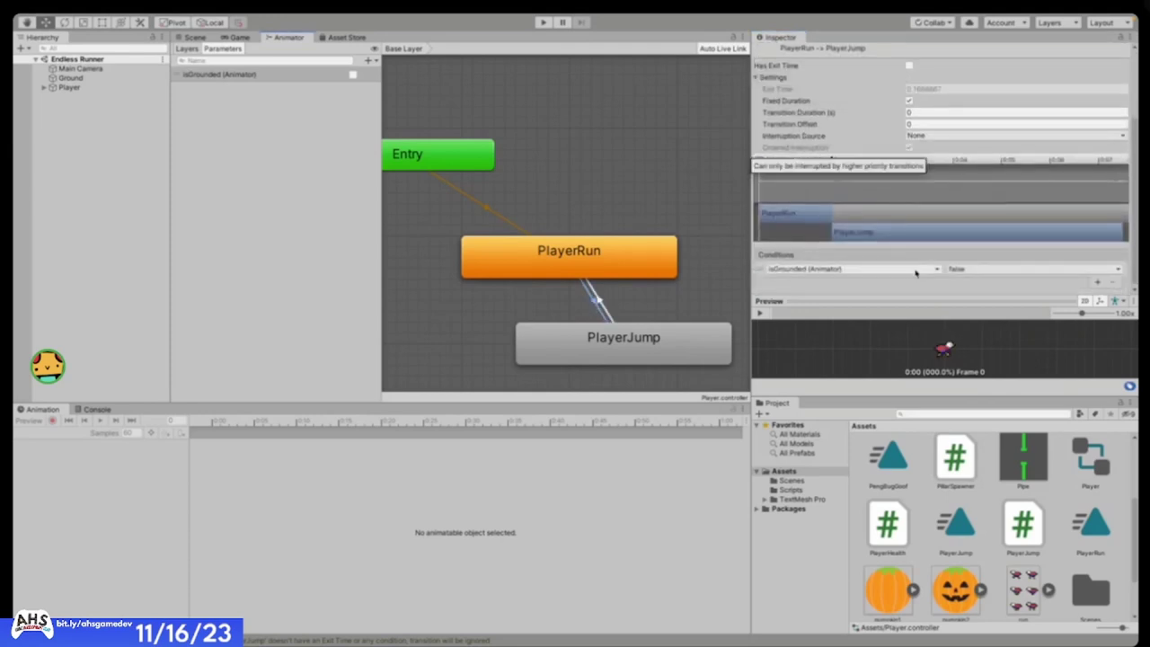
click(707, 287)
scroll(708, 287, down, 1)
scroll(706, 287, down, 1)
scroll(707, 291, up, 1)
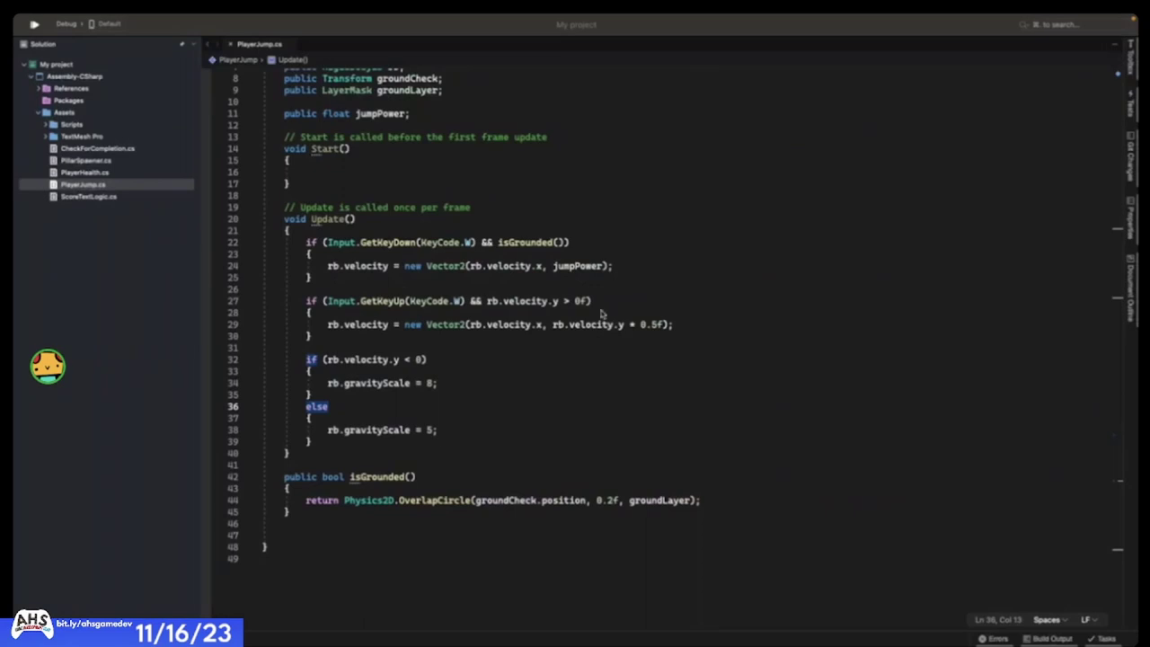
- Review the Player object in the Scene view and examine its attached components
scroll(422, 193, up, 3)
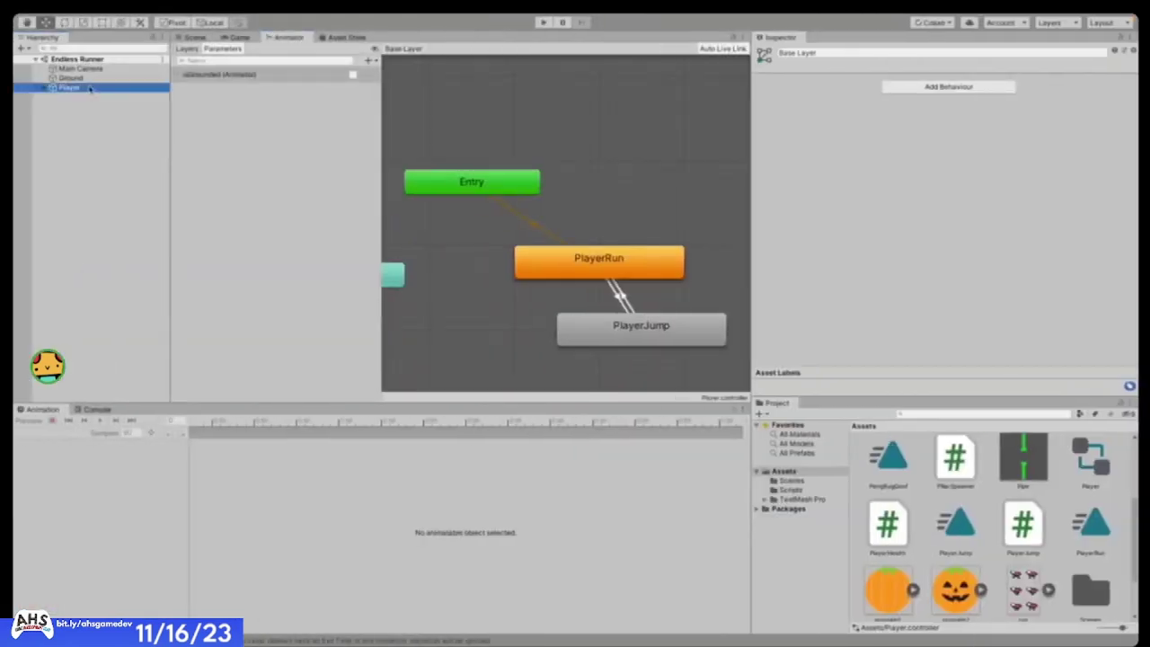
click(192, 37)
scroll(520, 280, down, 2)
scroll(455, 272, up, 3)
scroll(452, 270, down, 1)
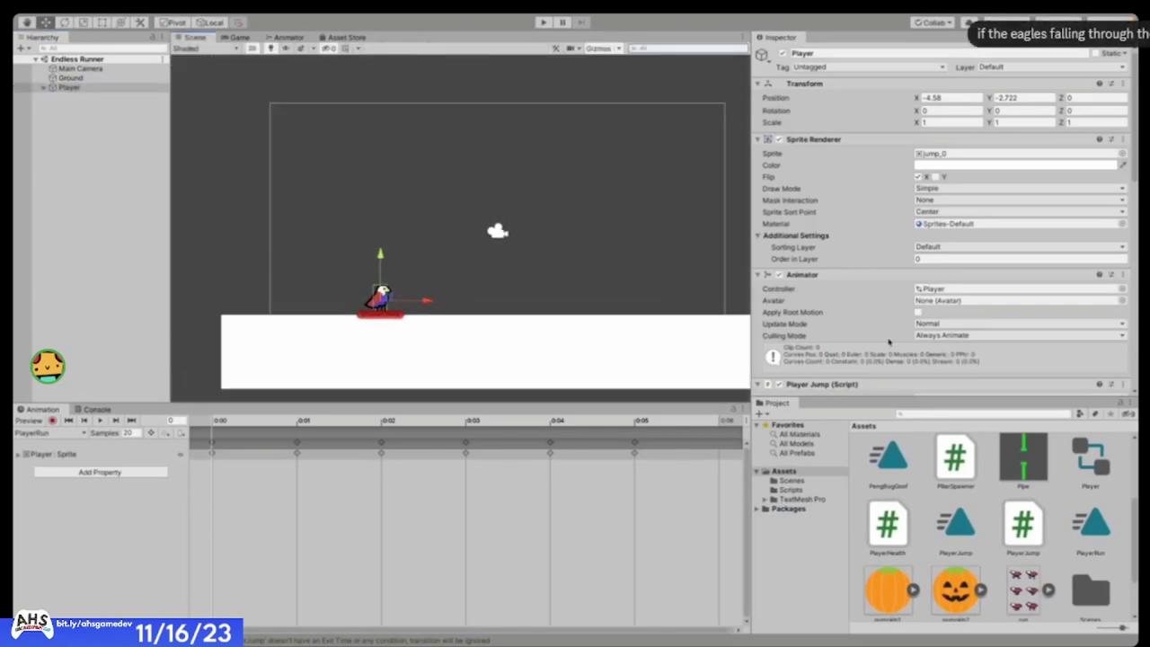
scroll(930, 191, down, 8)
scroll(930, 191, up, 8)
- Switch to the code editor and declare a public Animator variable named anim below jumpPower in PlayerJump.cs, keeping jumpPower's semicolon
key(super+Tab)
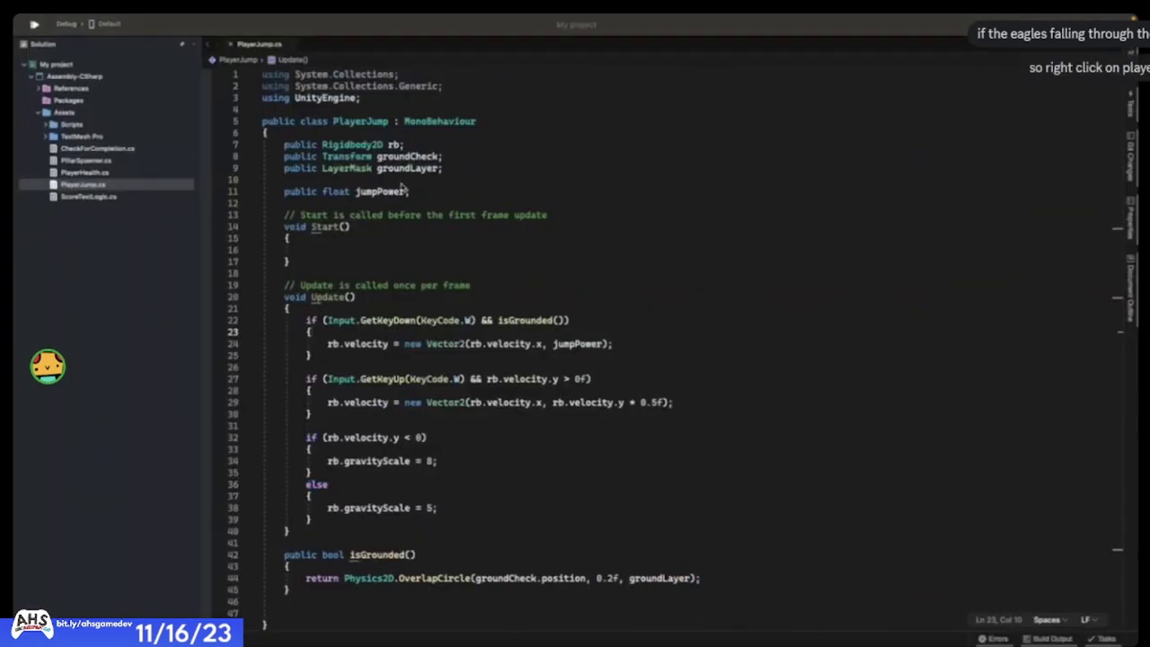
click(406, 191)
key(Return)
key(Return)
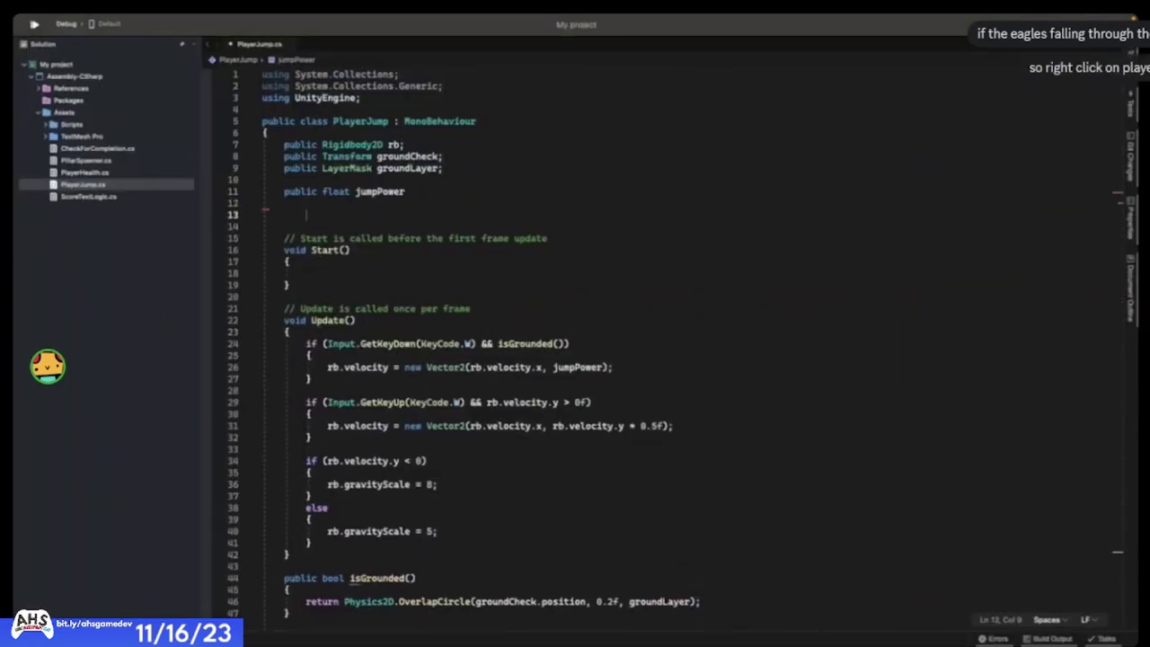
text(publi)
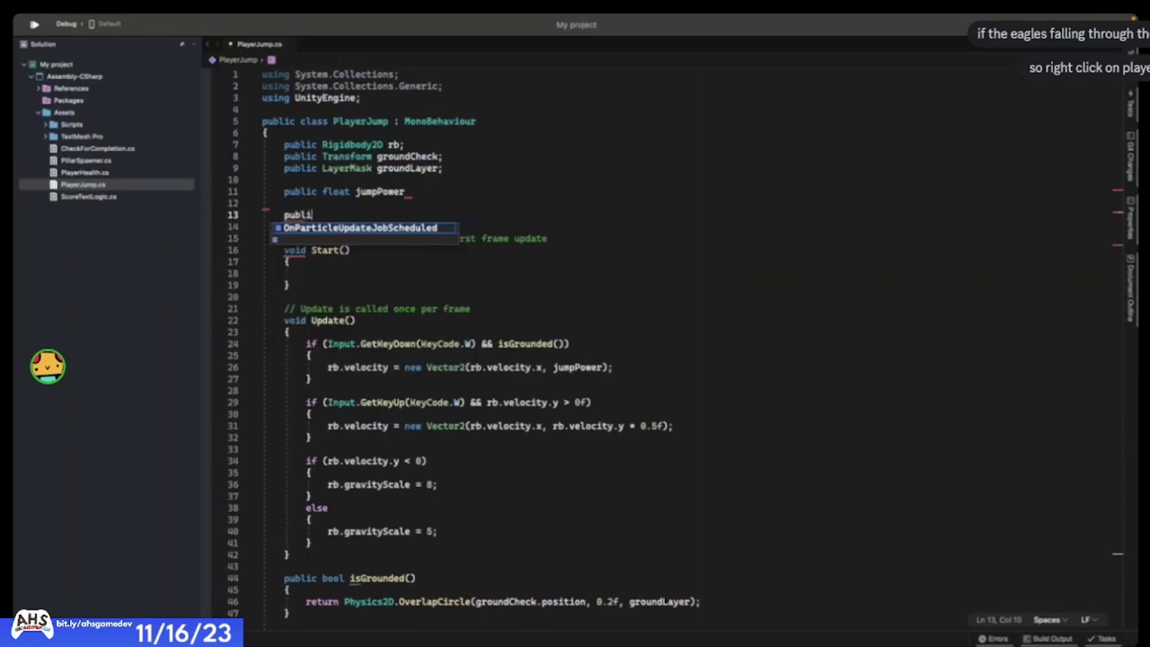
text(c Animat)
key(Escape)
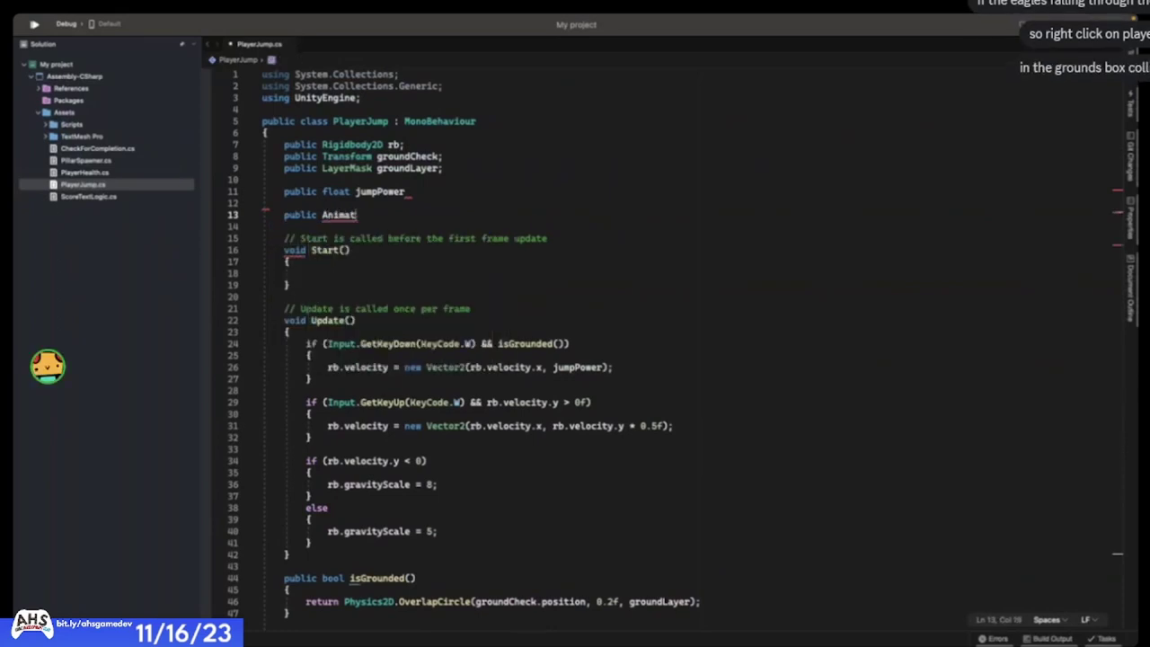
text(or anim;)
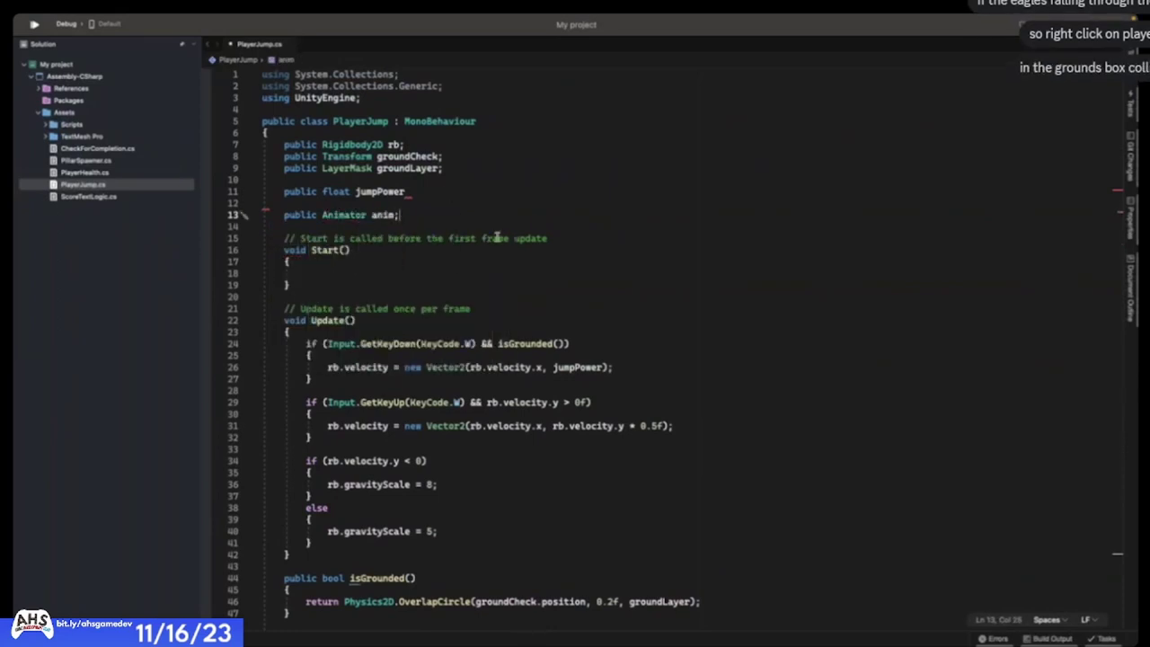
click(410, 193)
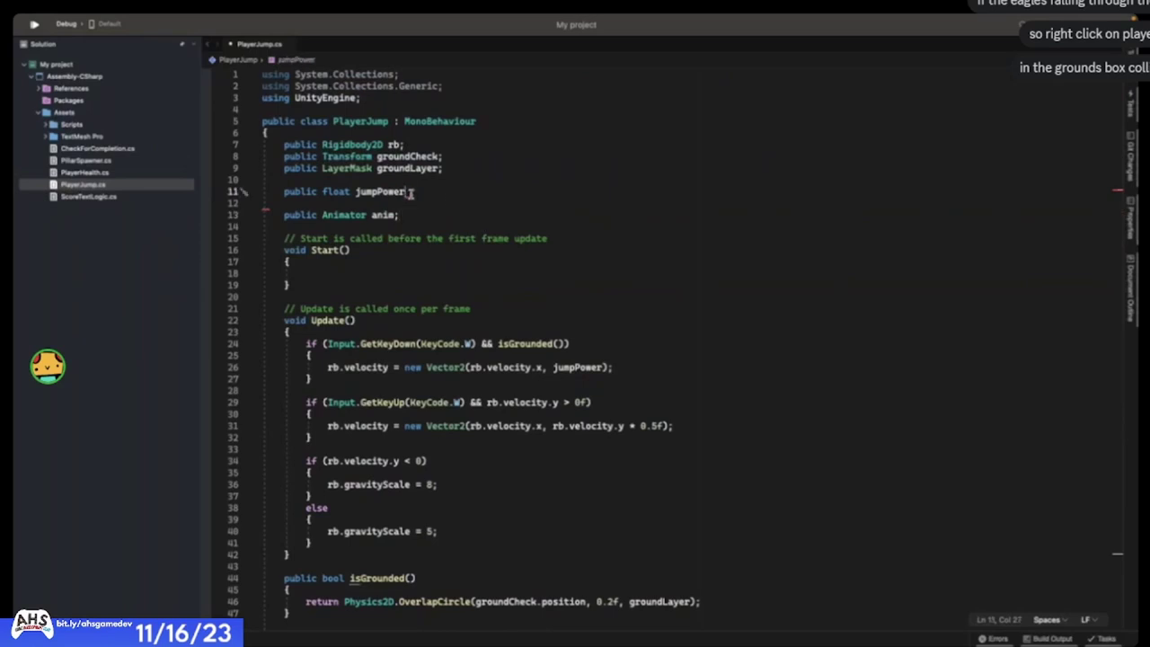
text(;)
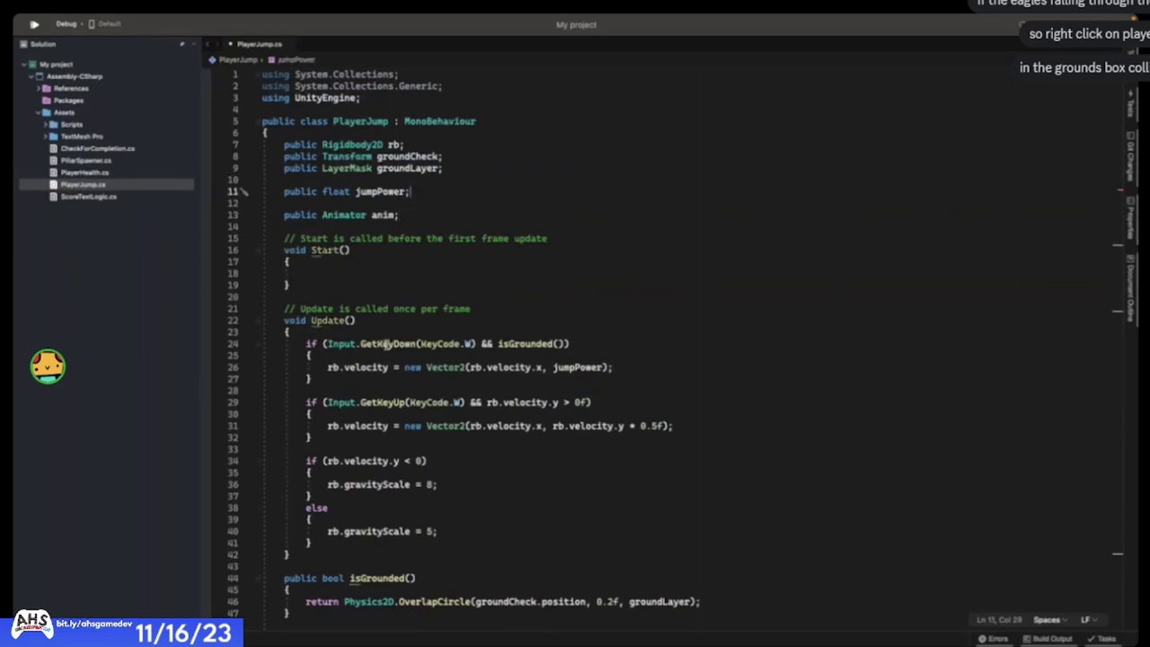
- Start an anim.SetBool call with a quoted string argument at the beginning of the Update method
click(364, 333)
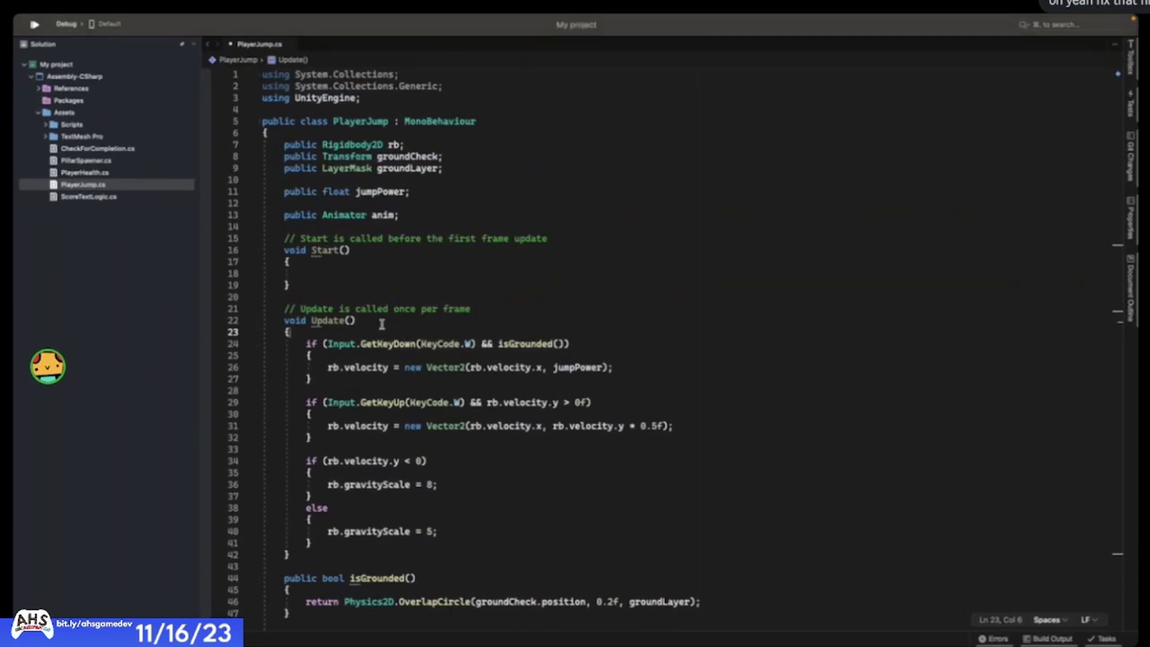
key(Return)
key(Return)
key(Up)
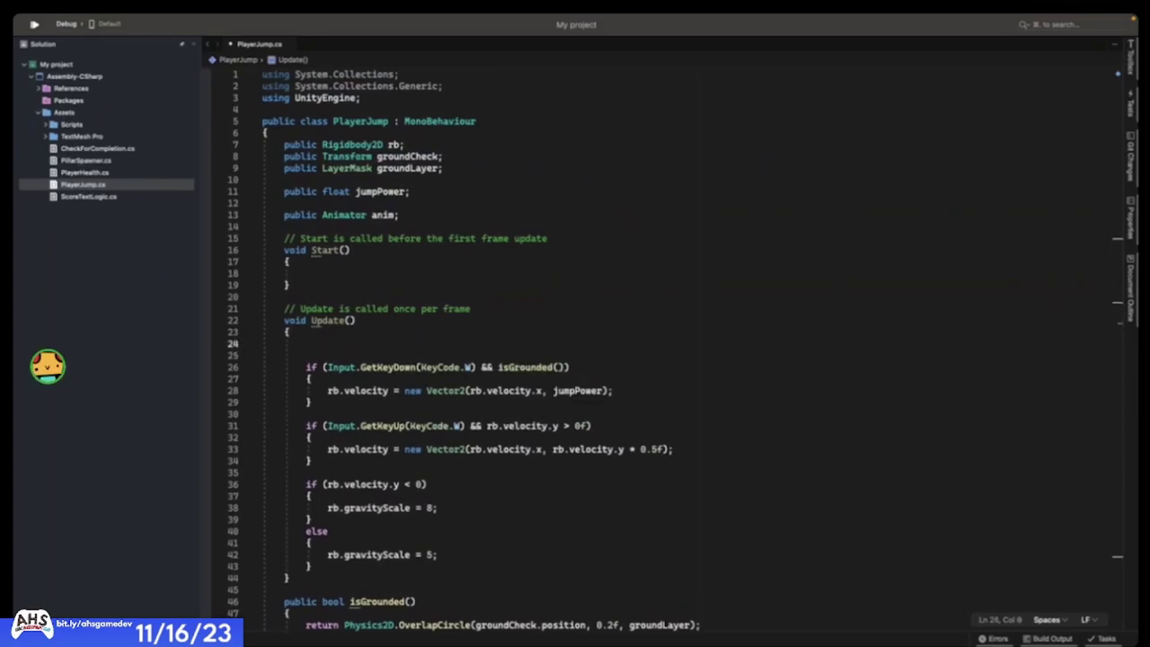
text(anim.)
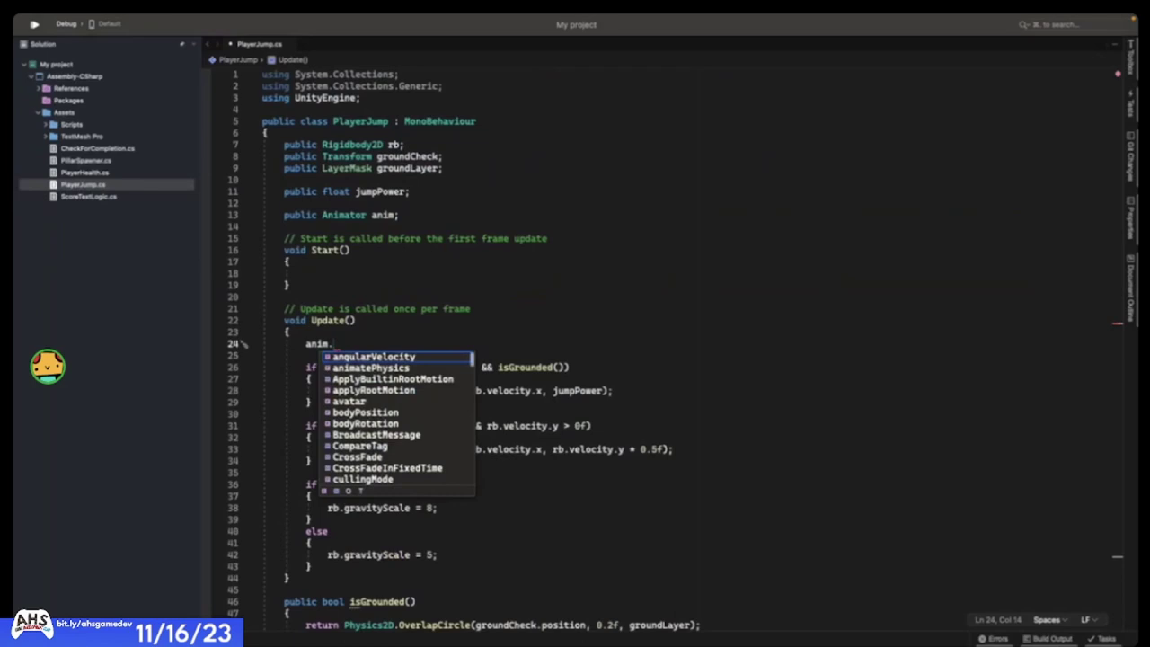
text(Set)
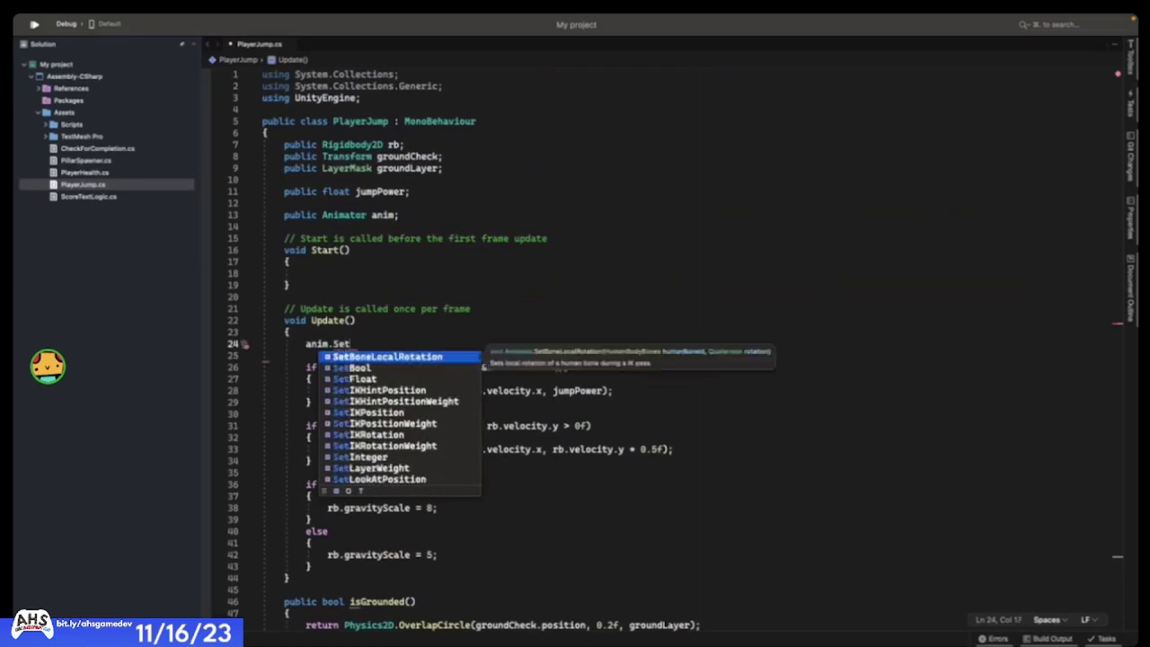
key(Down)
key(Return)
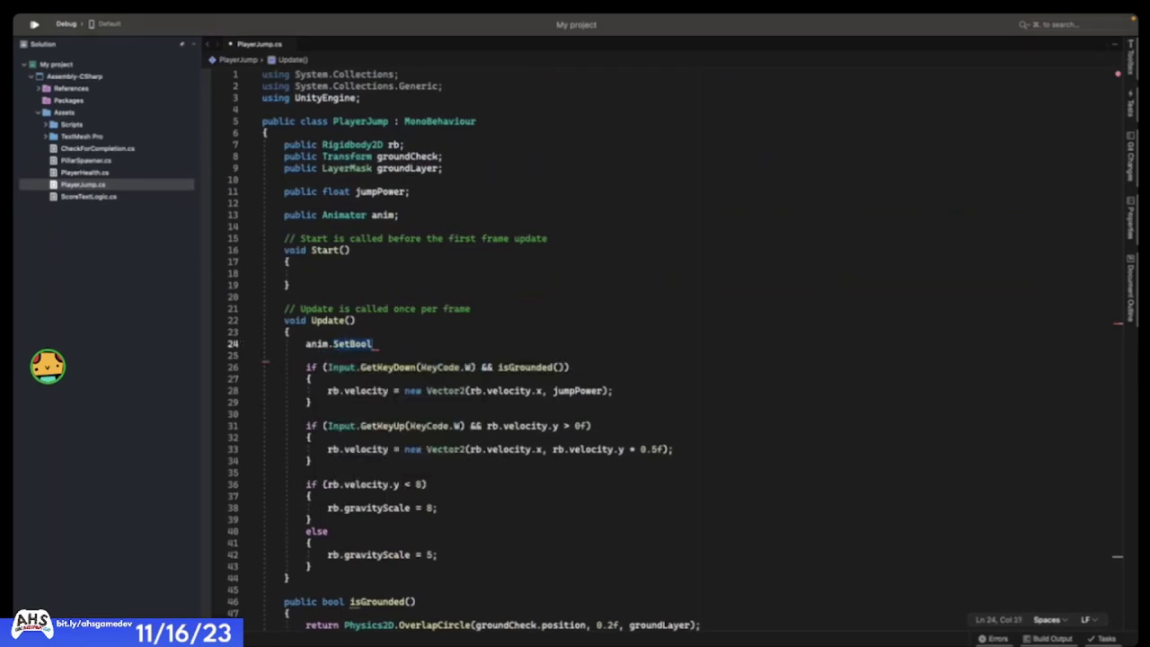
text(()
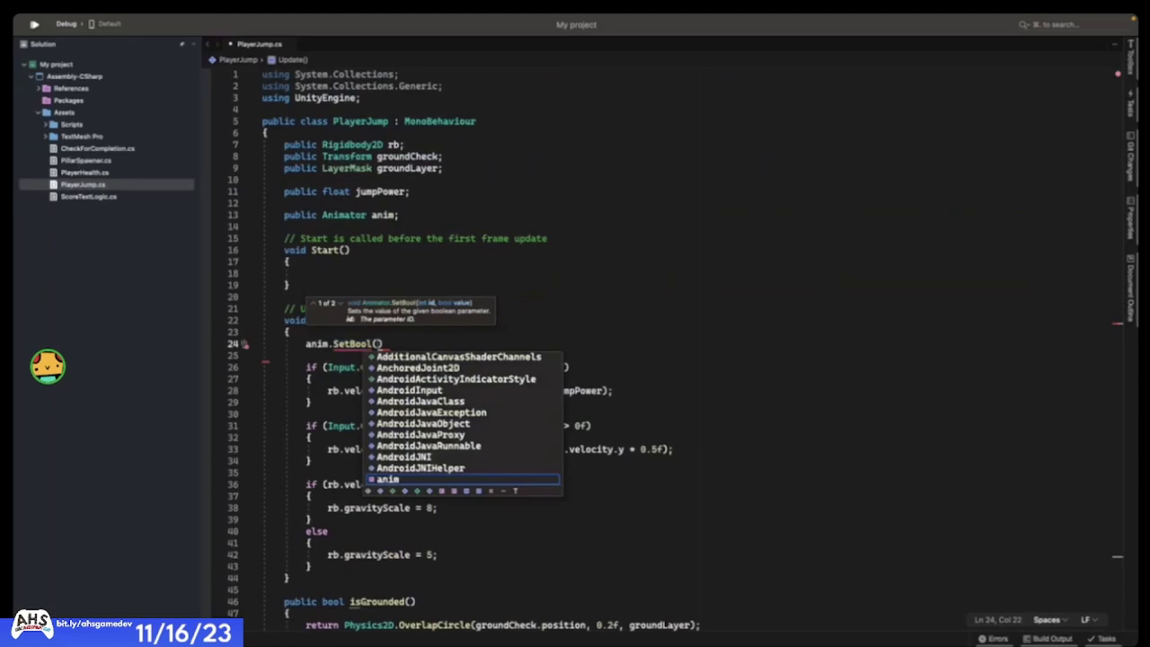
text(")
- Copy the parameter name "isGrounded (Animator)" from Unity's Animator and insert it as the SetBool call's first argument
key(super+Tab)
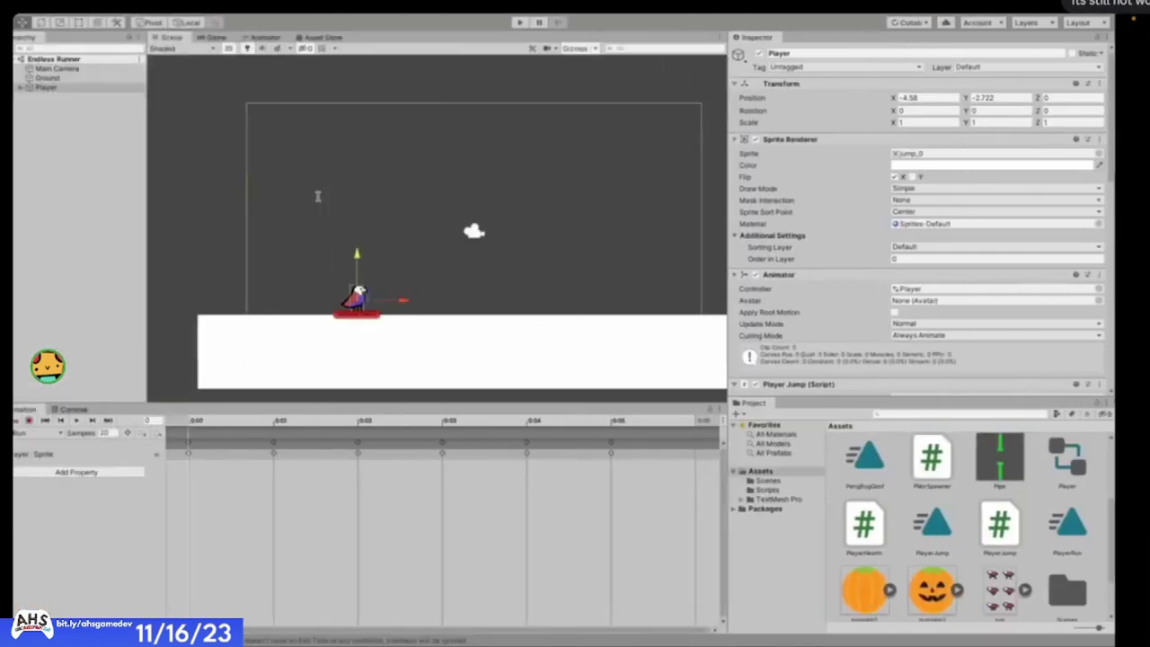
click(289, 36)
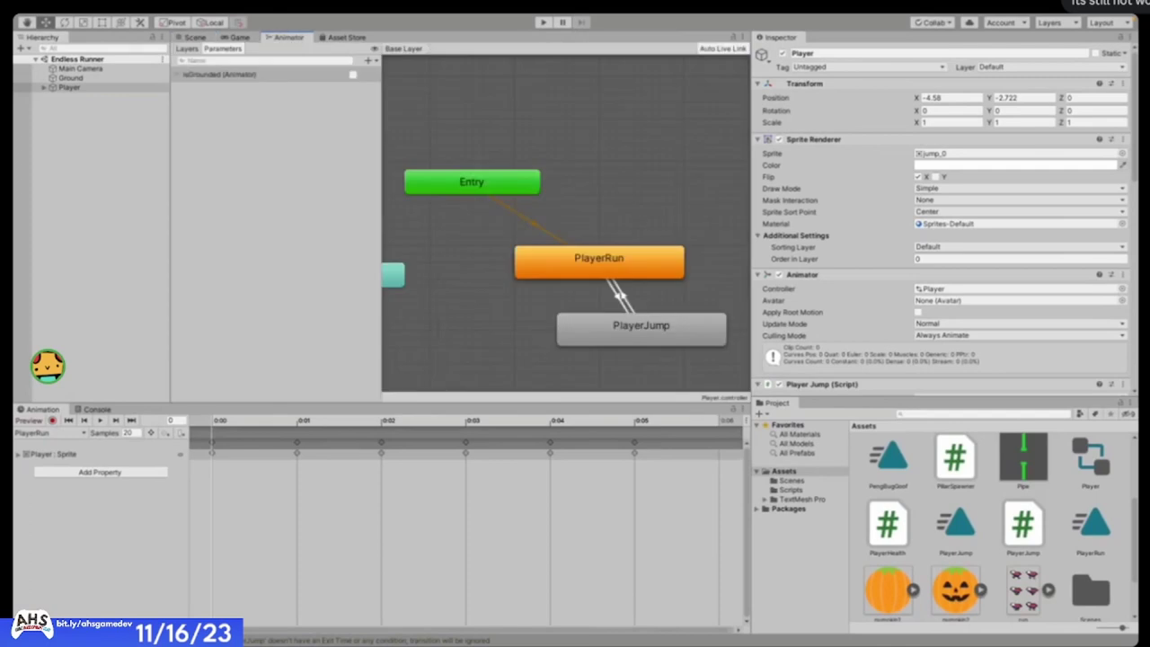
double_click(232, 75)
key(super+c)
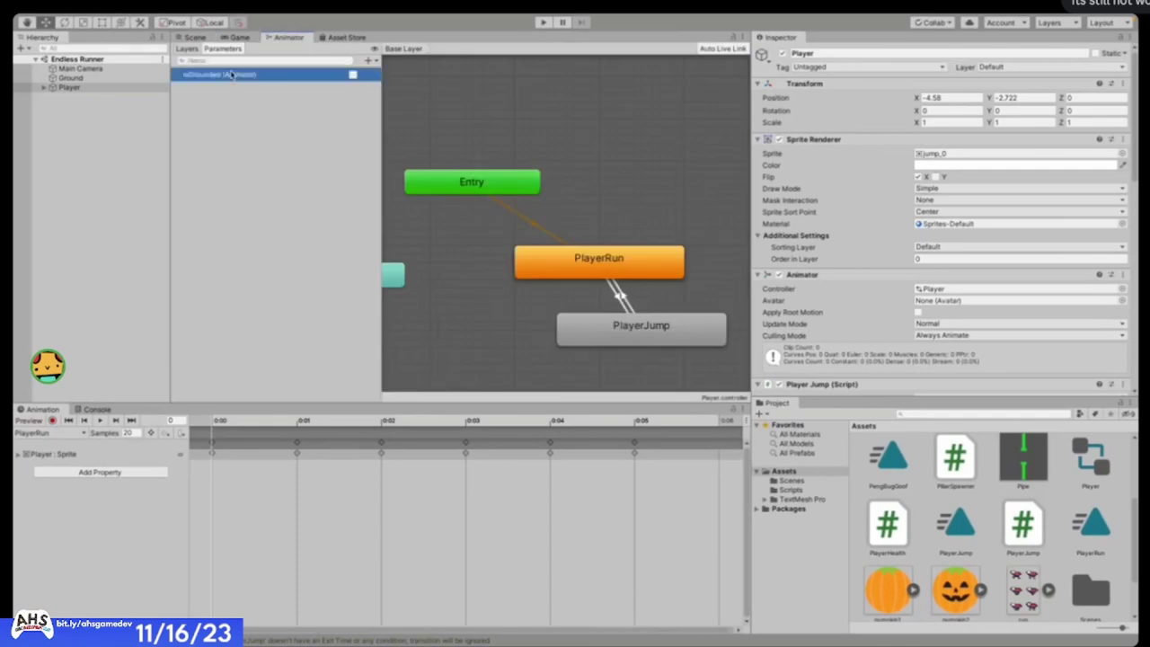
key(ctrl+Right)
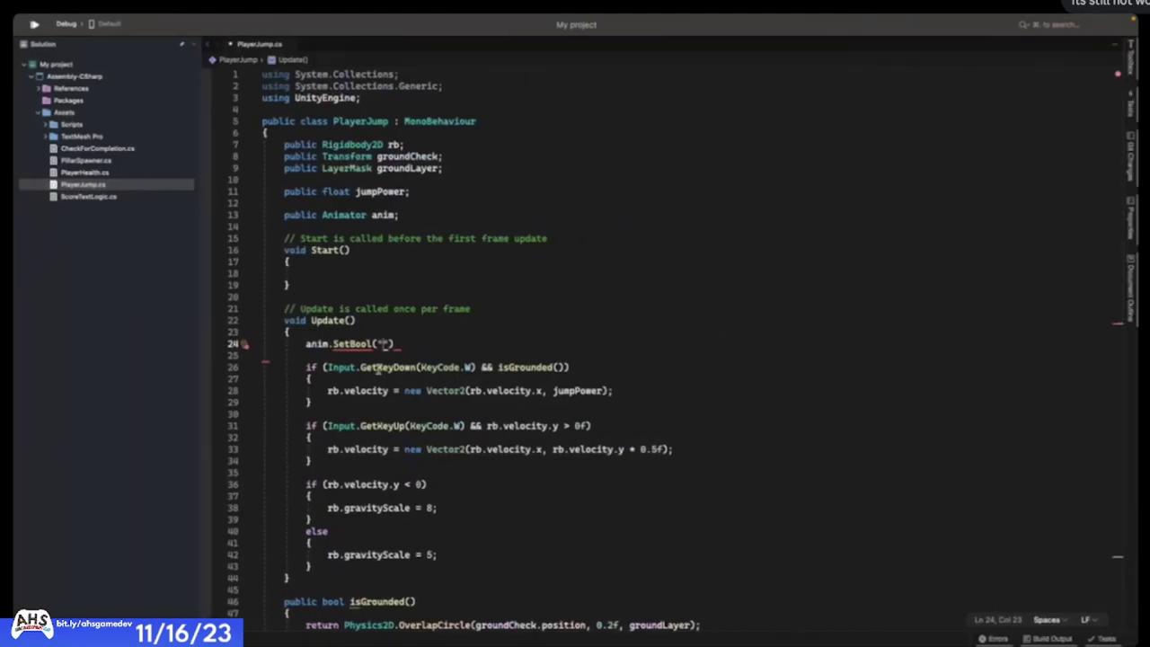
key(super+v)
text(, )
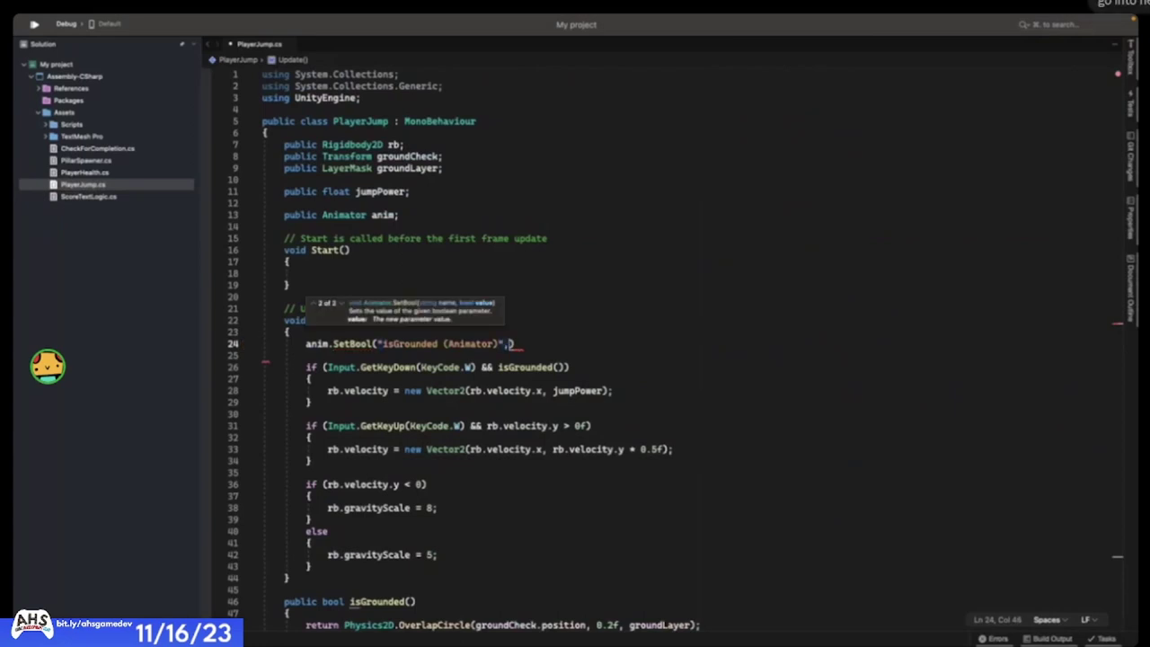
text(!is)
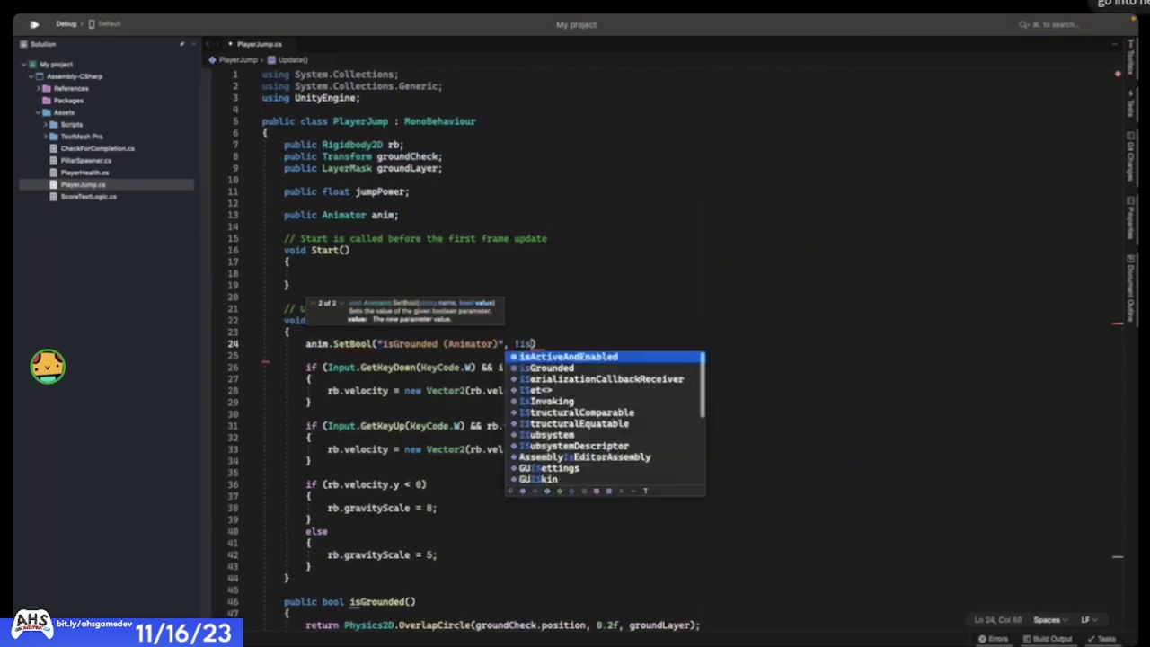
key(Return)
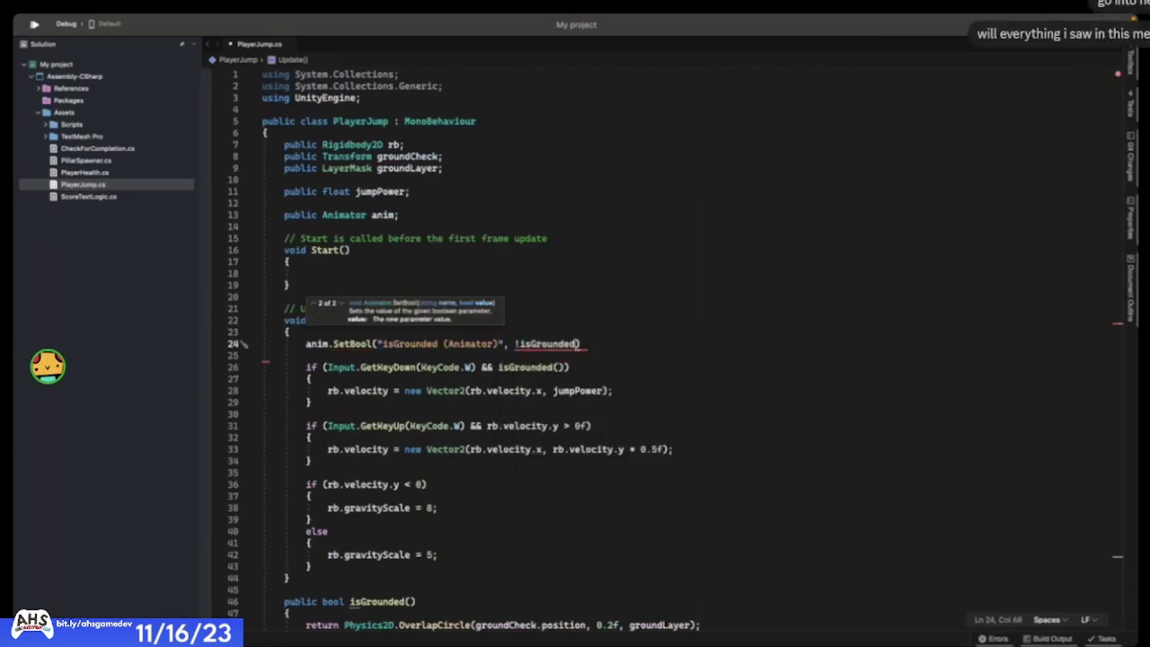
key(ctrl+space)
key(Escape)
key(BackSpace)
key(BackSpace)
key(BackSpace)
key(BackSpace)
key(BackSpace)
key(BackSpace)
key(BackSpace)
key(BackSpace)
key(BackSpace)
key(BackSpace)
key(BackSpace)
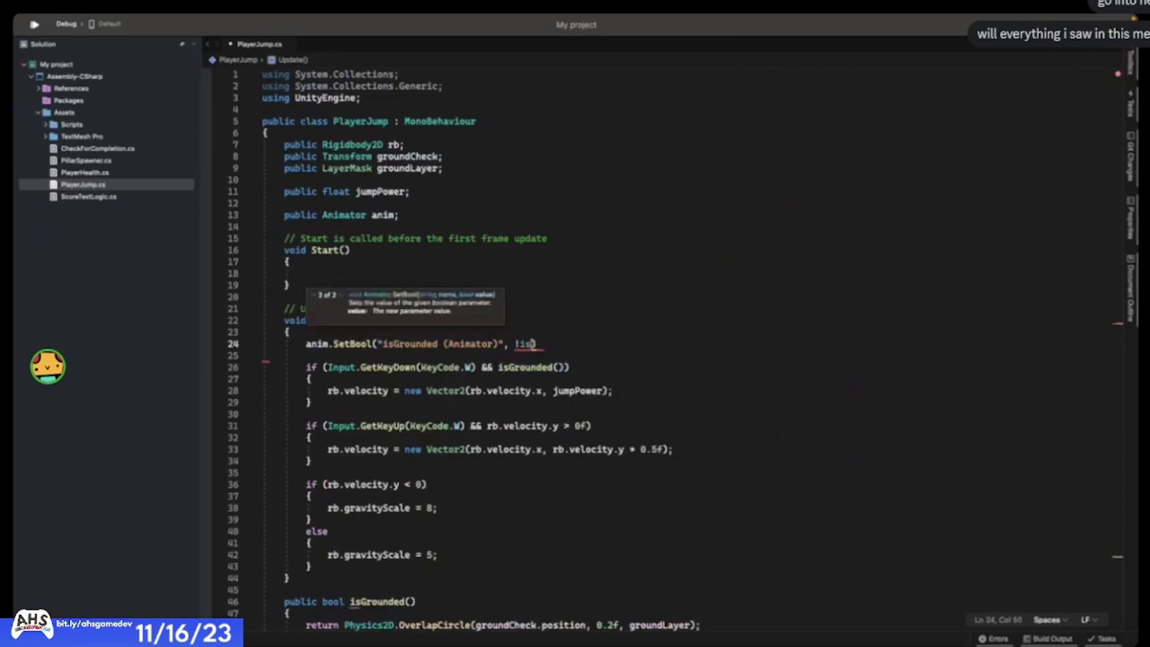
- Pass isGrounded() as the second argument of the anim.SetBool call in Update and end the statement with a semicolon
text(is)
key(Return)
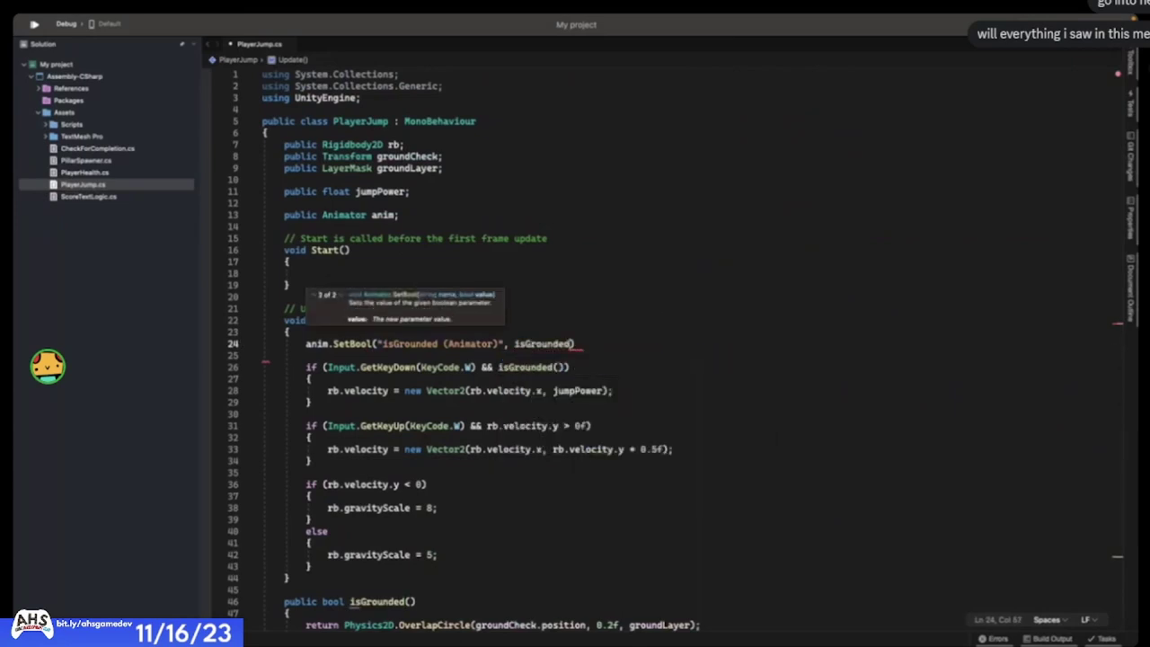
key(Right)
key(Left)
text(()
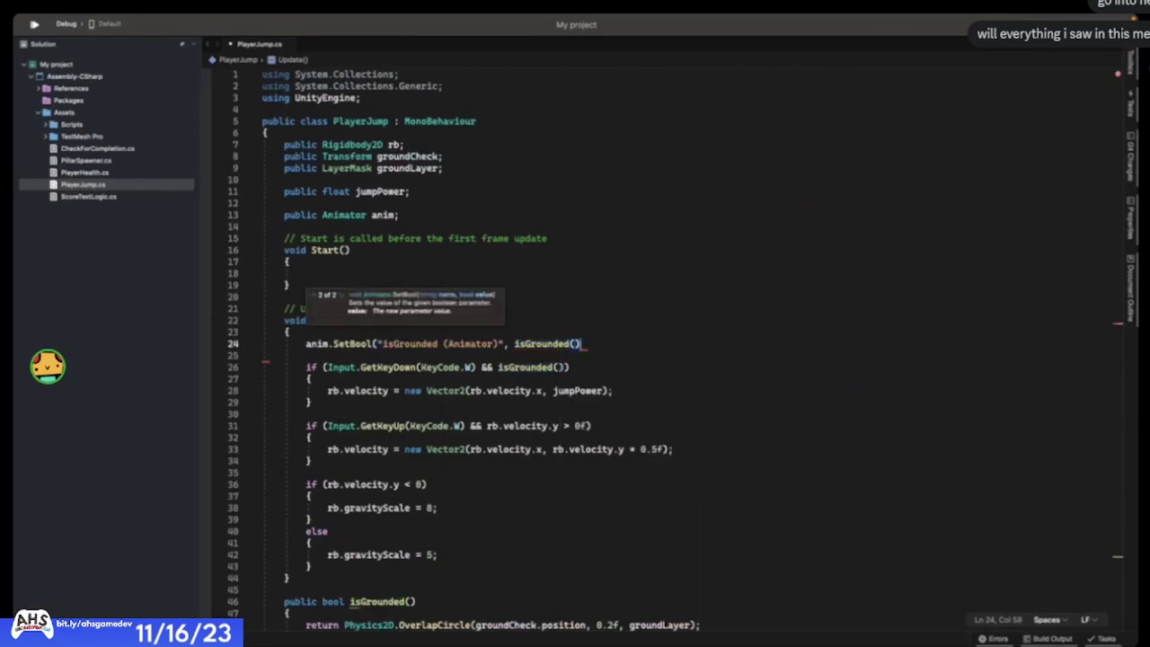
text()))
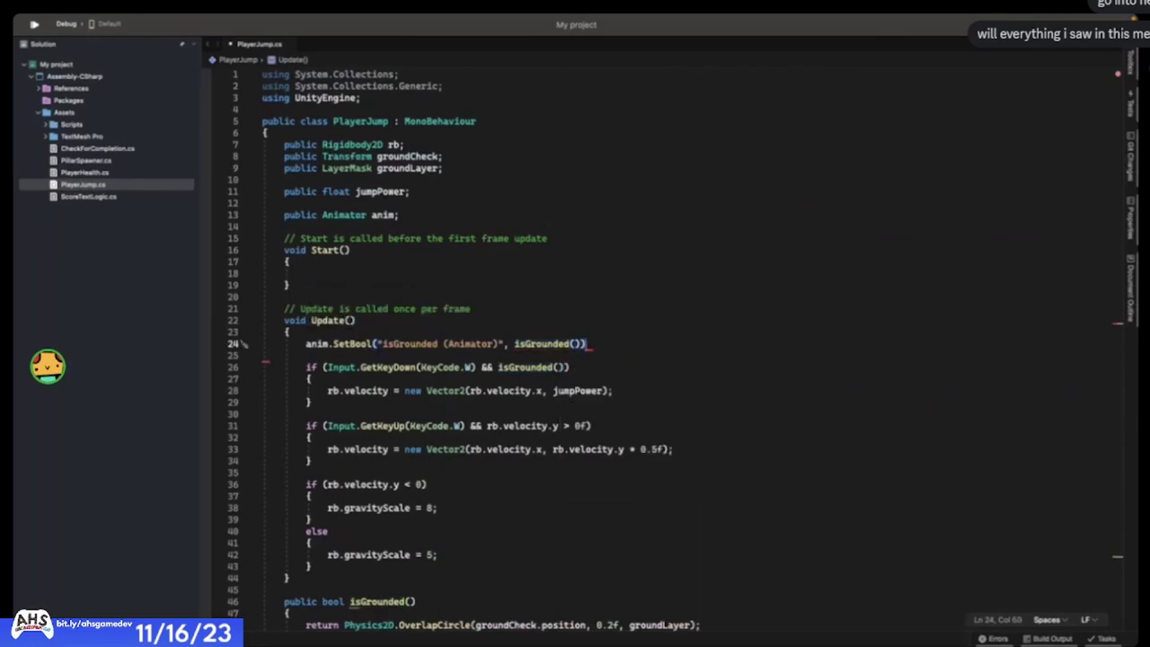
text(;w)
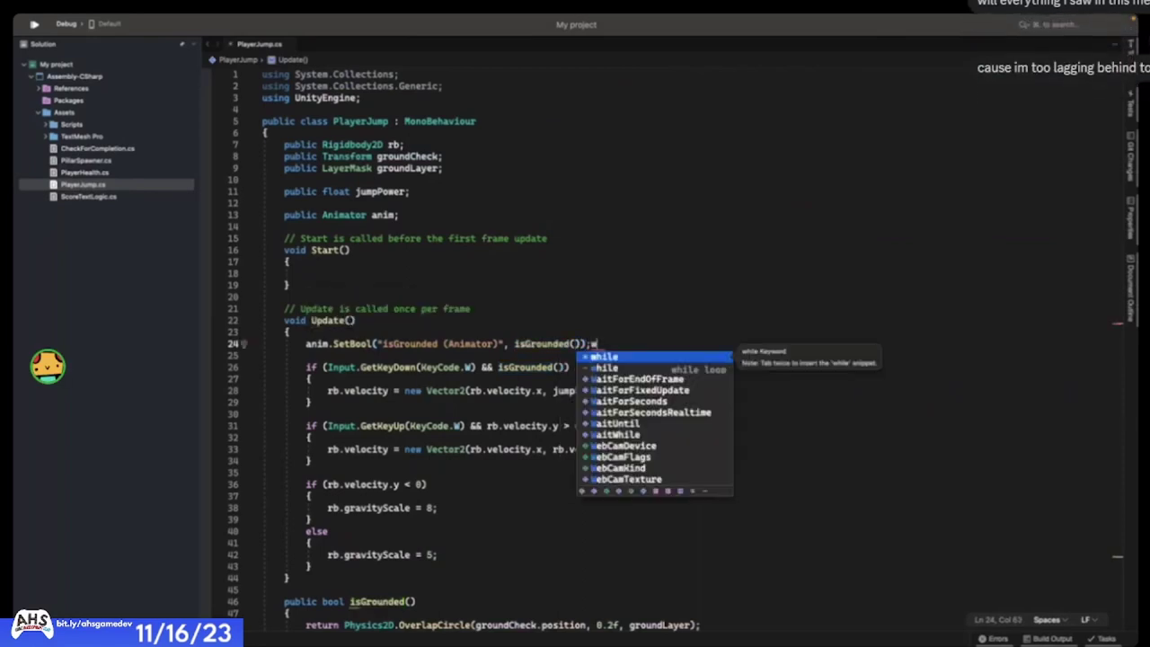
key(BackSpace)
key(alt+Left)
key(alt+Left)
text(w)
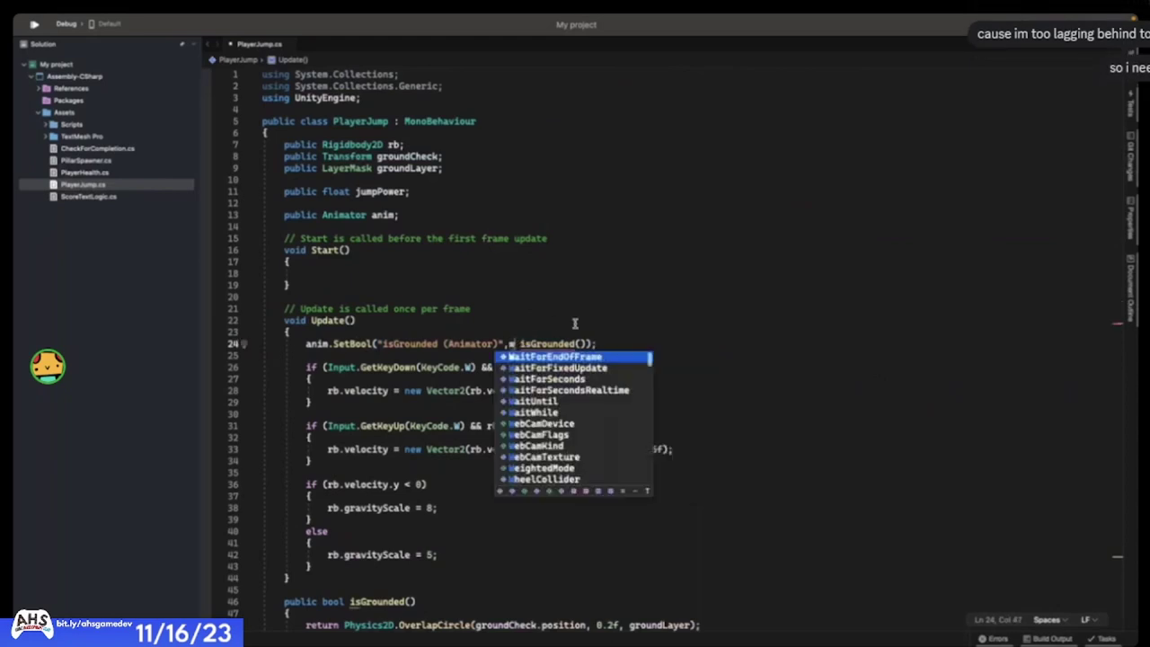
key(BackSpace)
click(616, 342)
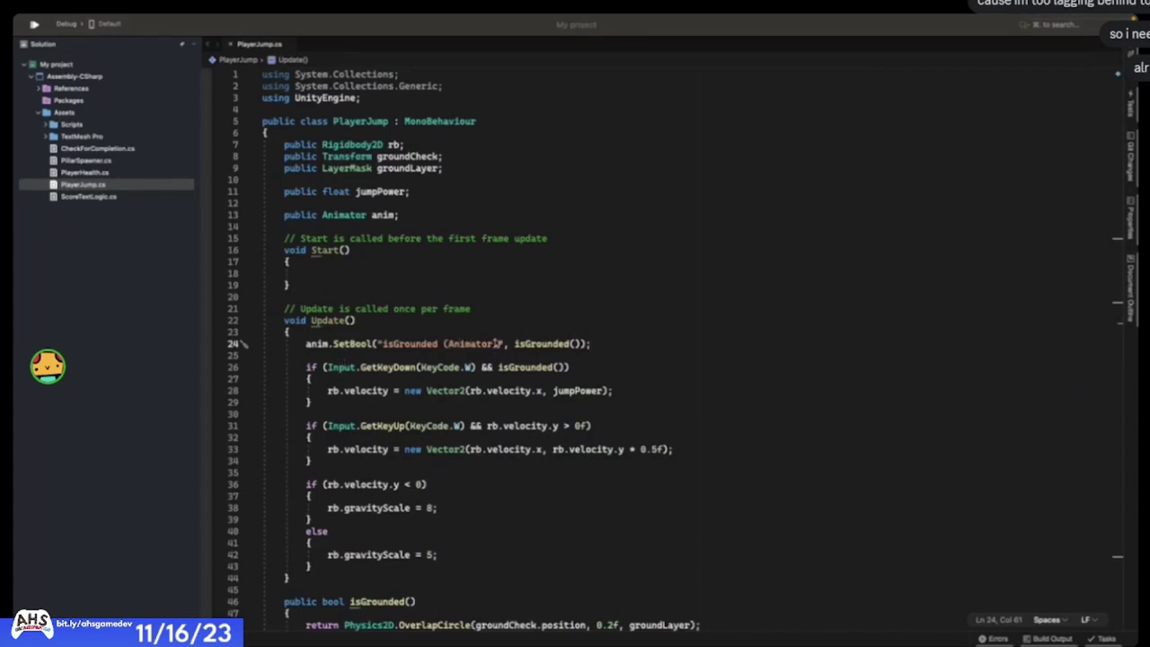
scroll(526, 351, down, 4)
scroll(519, 364, up, 4)
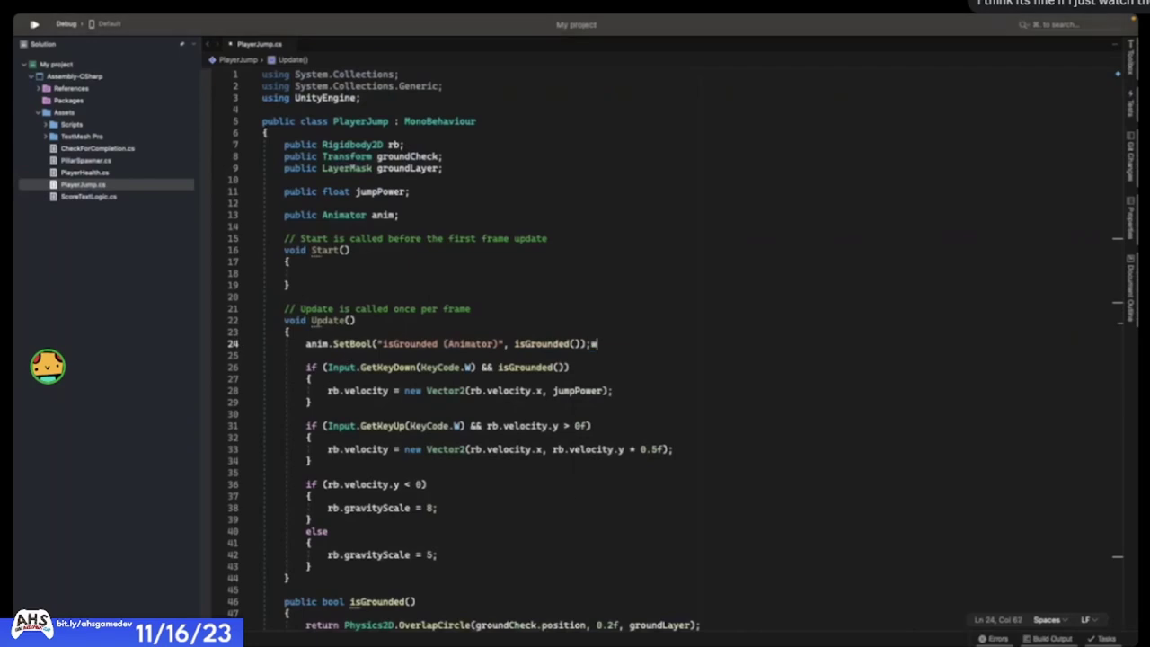
text(w)
key(BackSpace)
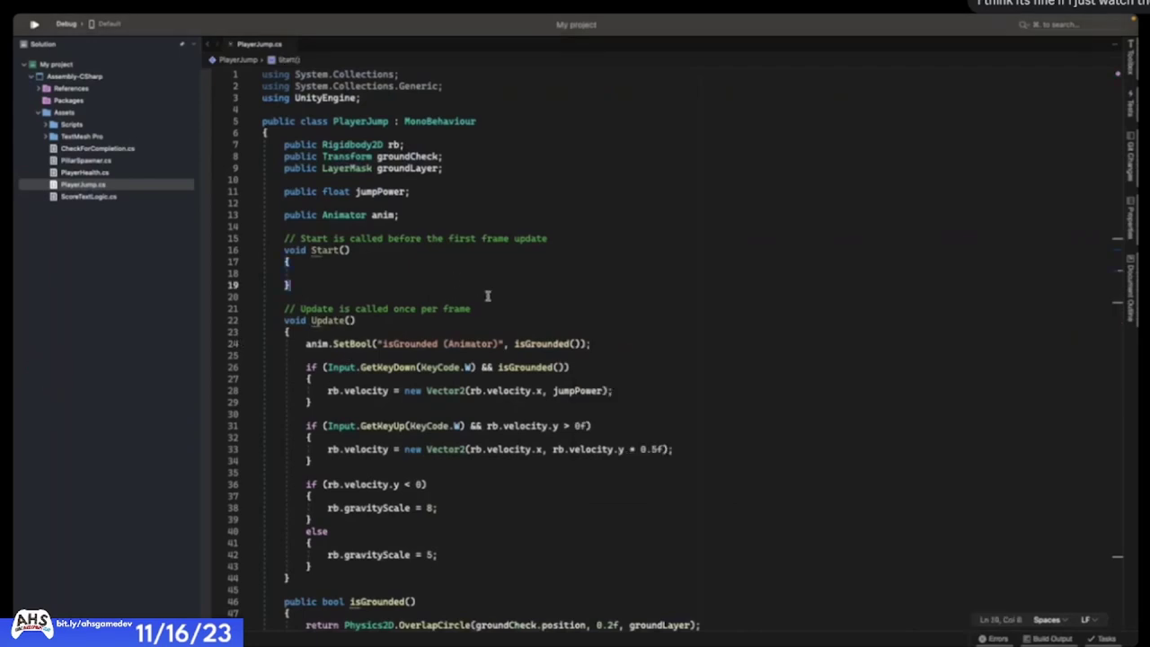
- Switch to Unity's Game view, run the game briefly to test the script, and stop it
key(ctrl+Left)
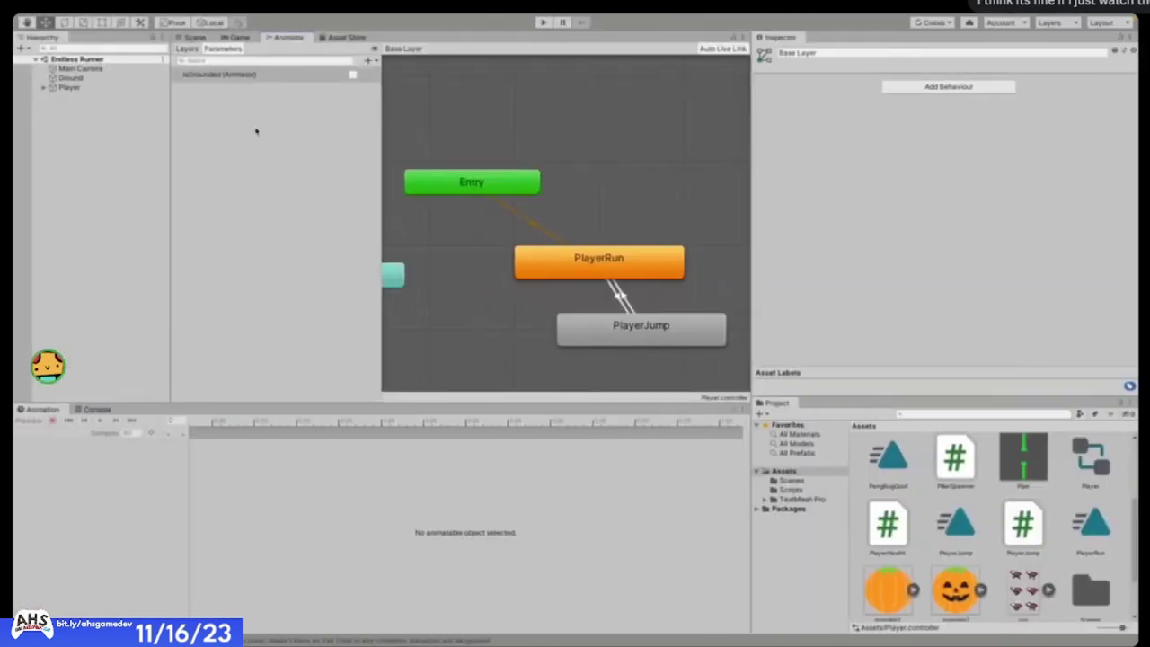
click(243, 38)
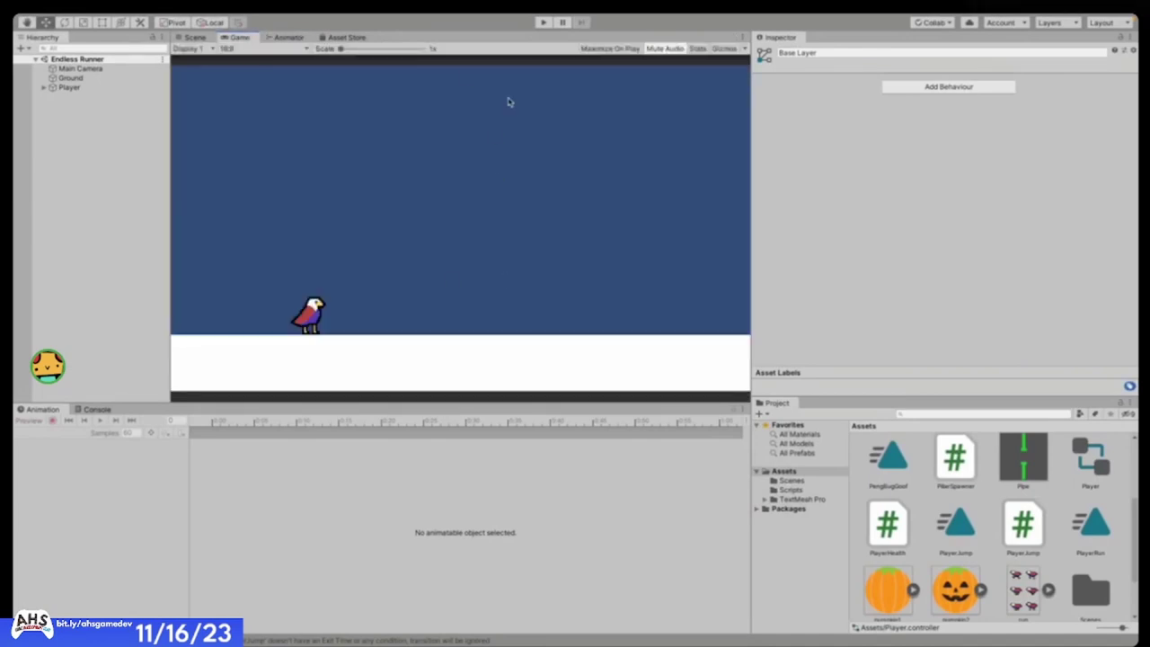
click(543, 22)
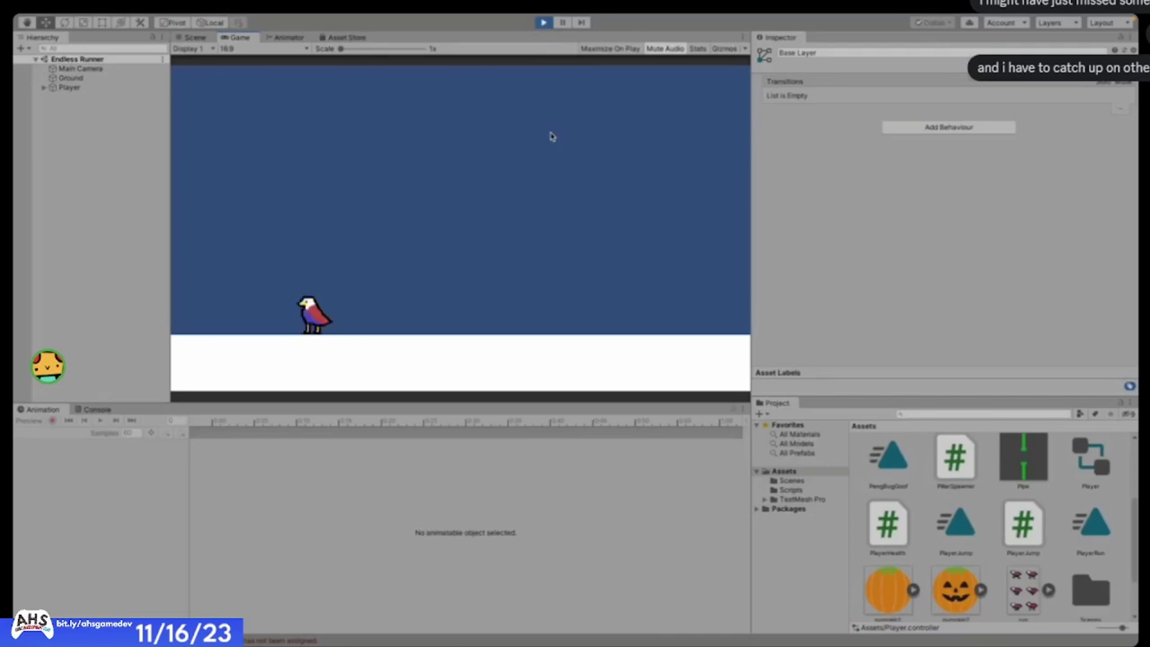
click(545, 22)
- Assign the Player object's Animator to the Anim field of its Player Jump script
click(104, 88)
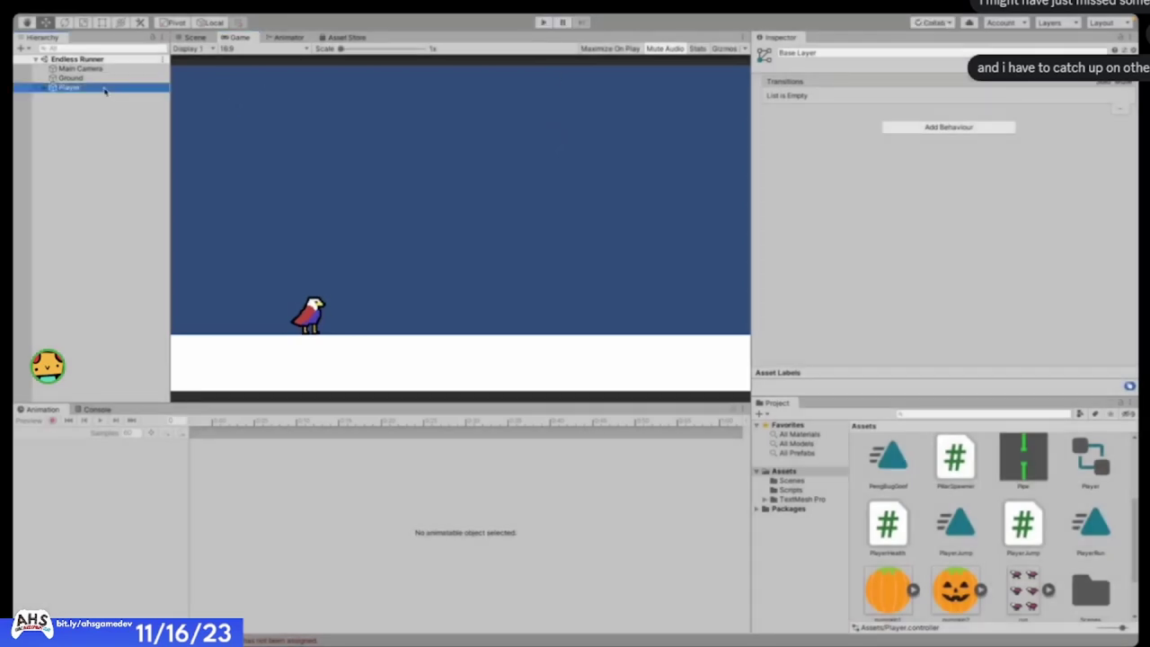
scroll(894, 220, down, 15)
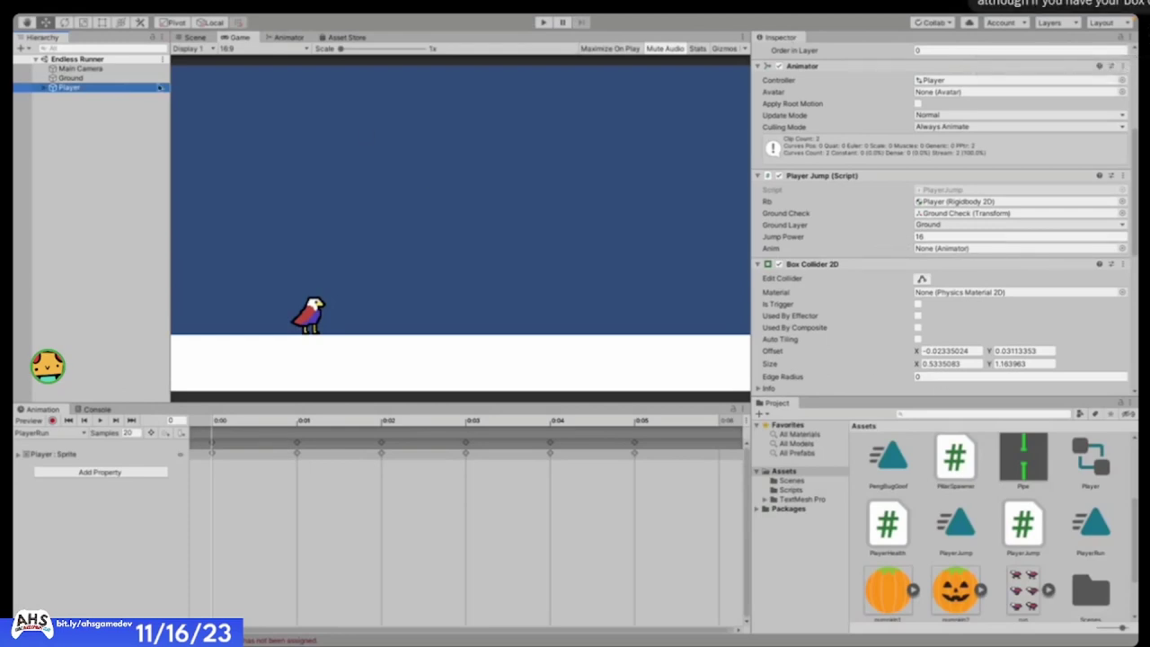
drag(97, 94, 999, 248)
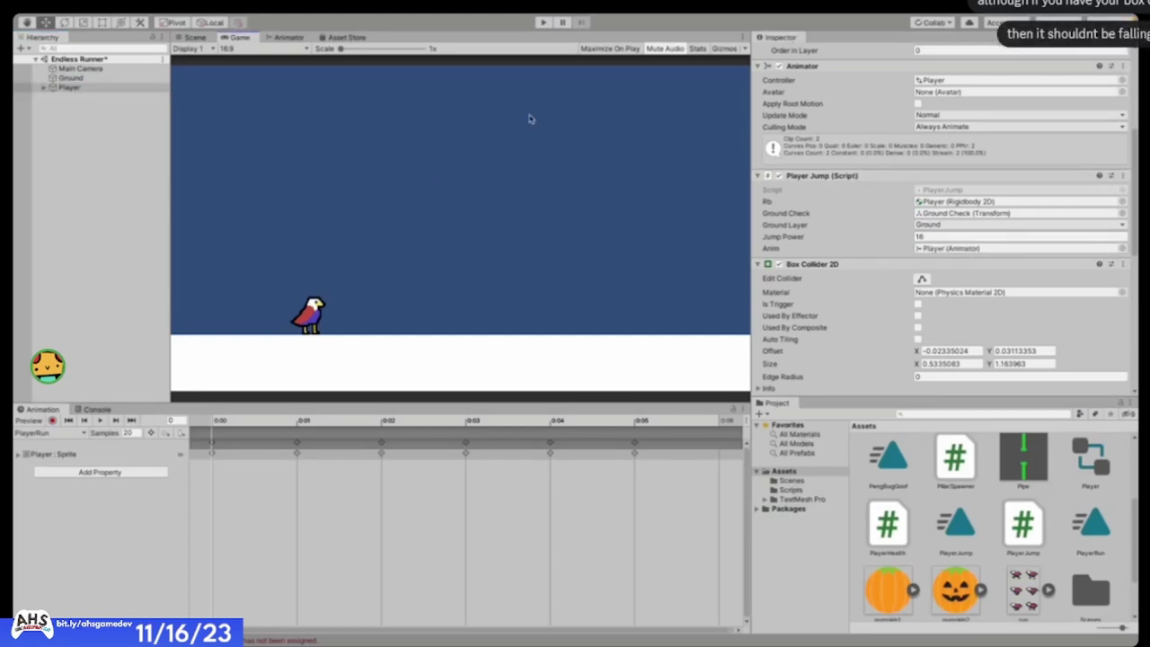
- Playtest the game, making the Player jump repeatedly to check the run and jump animation switching, and end play mode
click(544, 22)
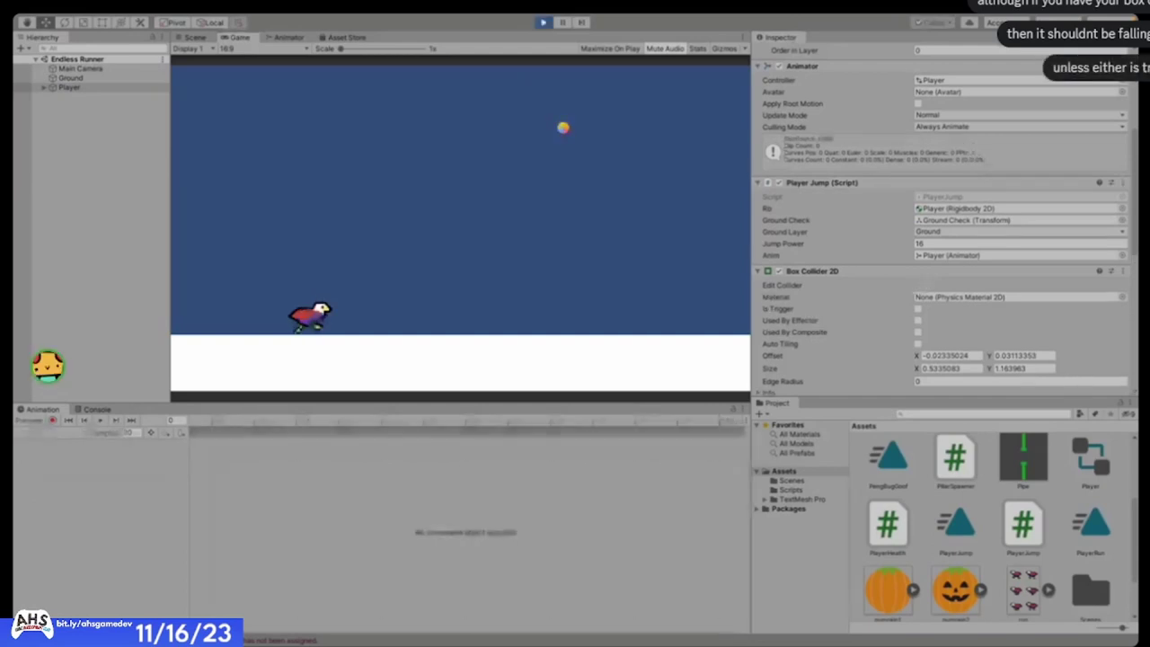
key(space)
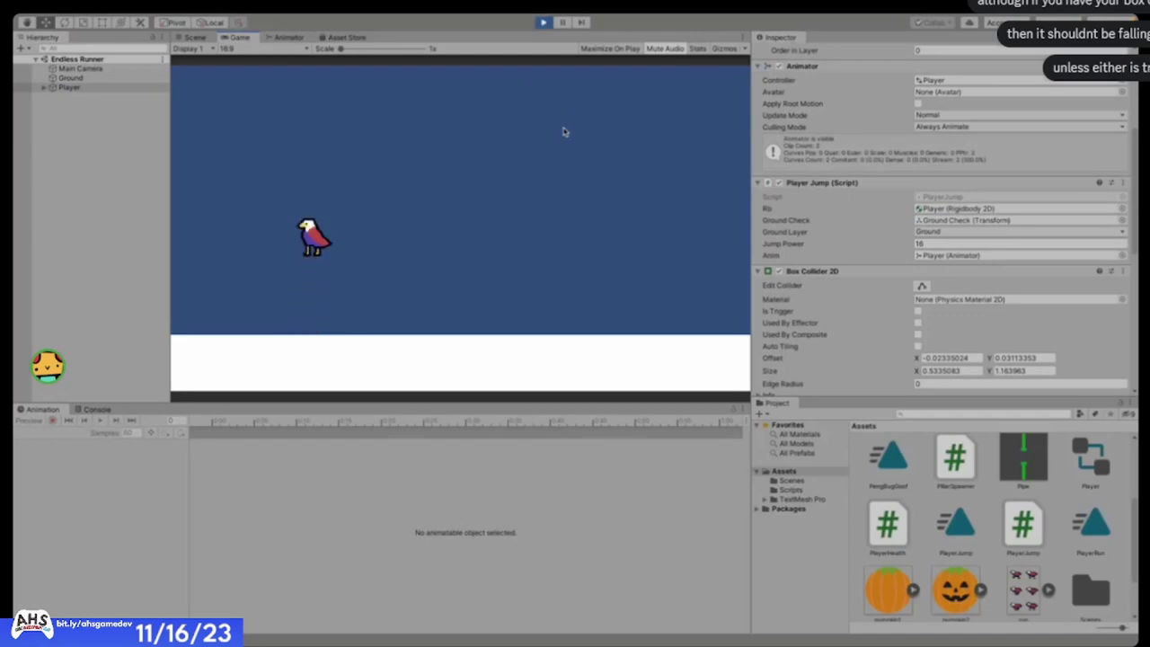
key(space)
key(space)
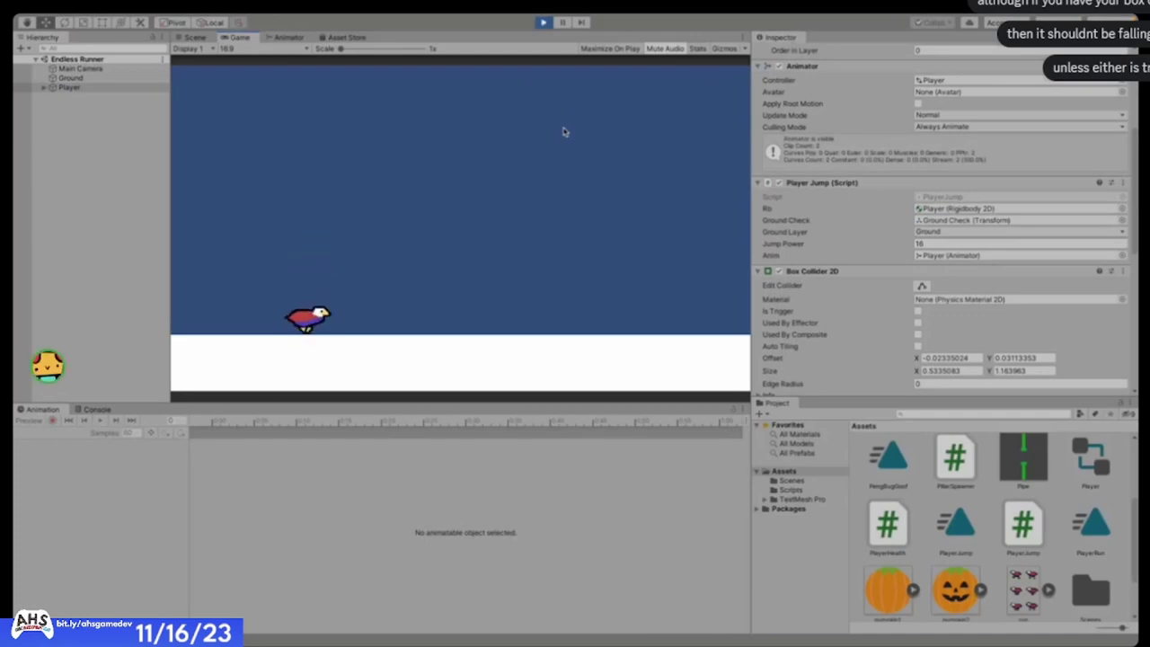
key(space)
key(space)
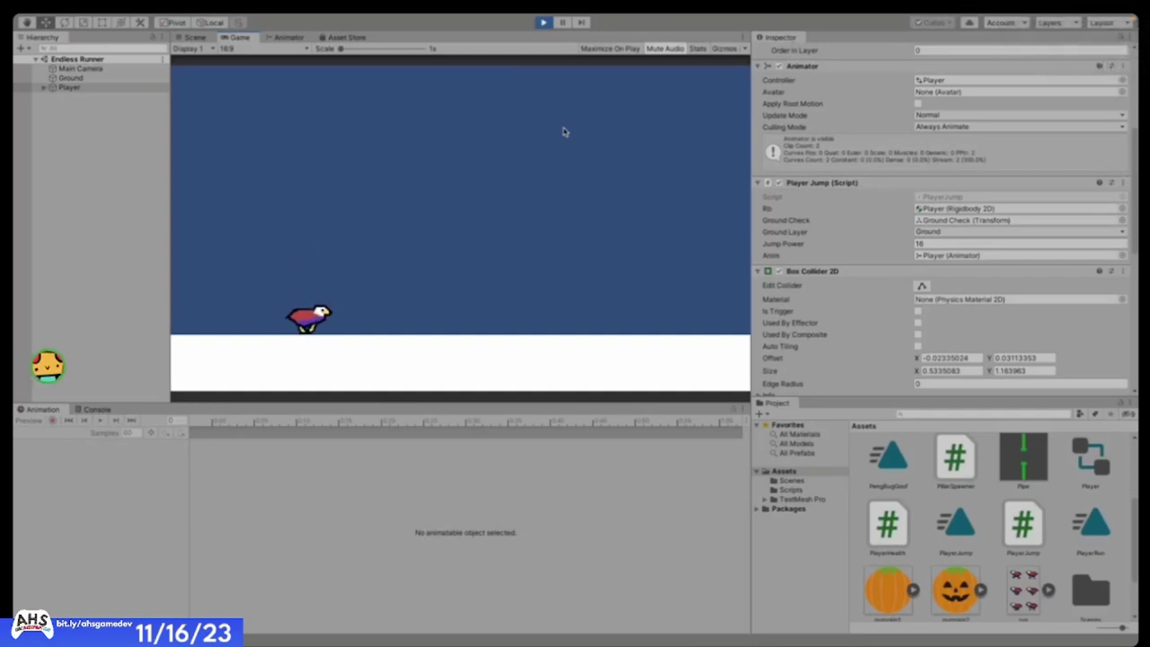
key(space)
key(space)
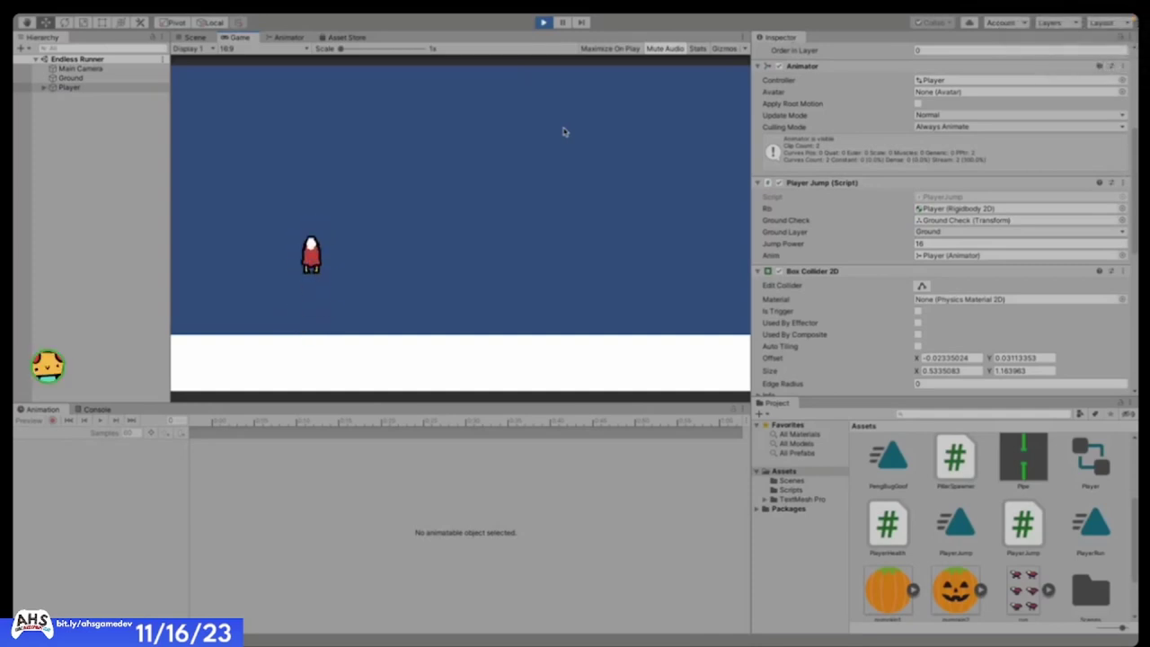
key(space)
key(space)
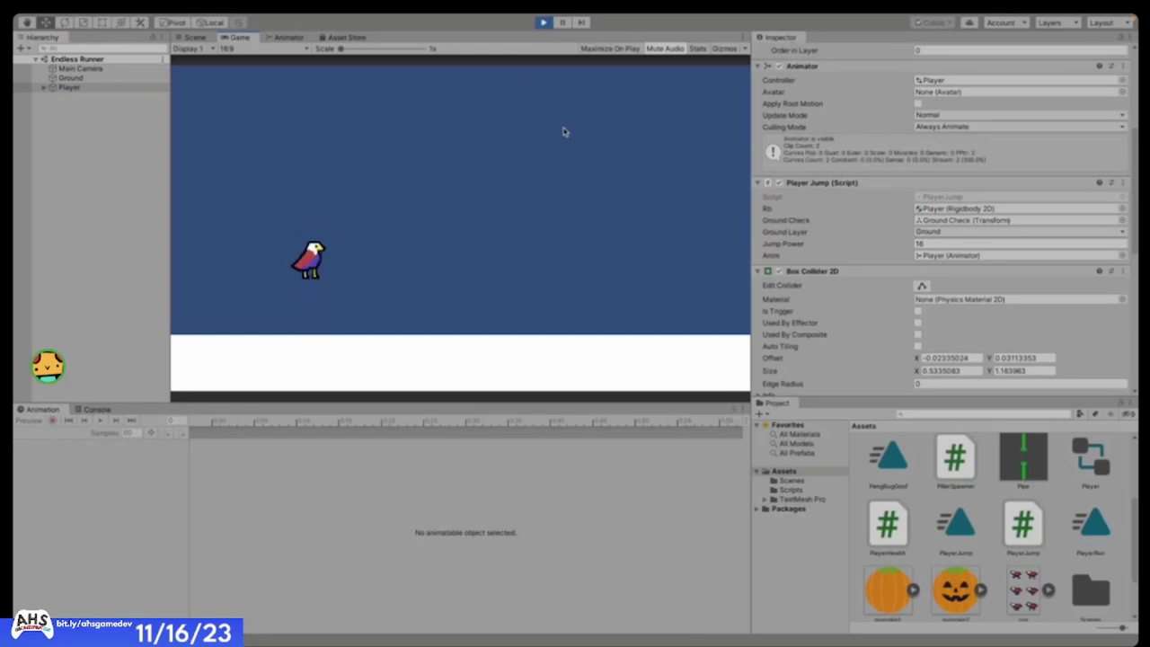
key(space)
key(space)
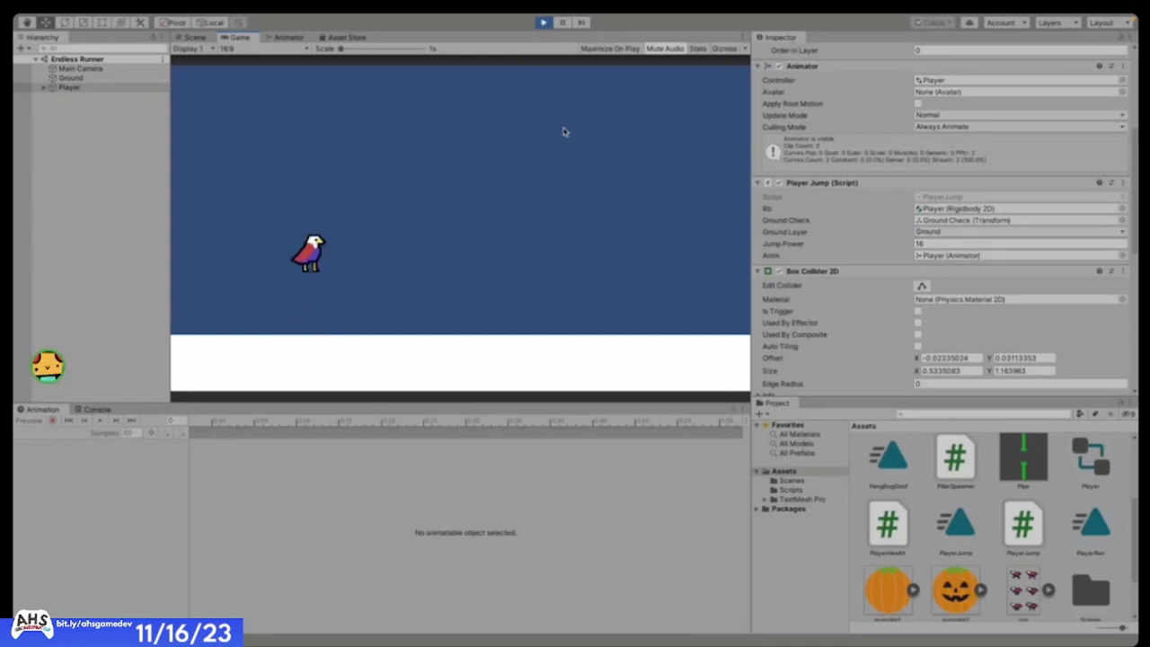
key(space)
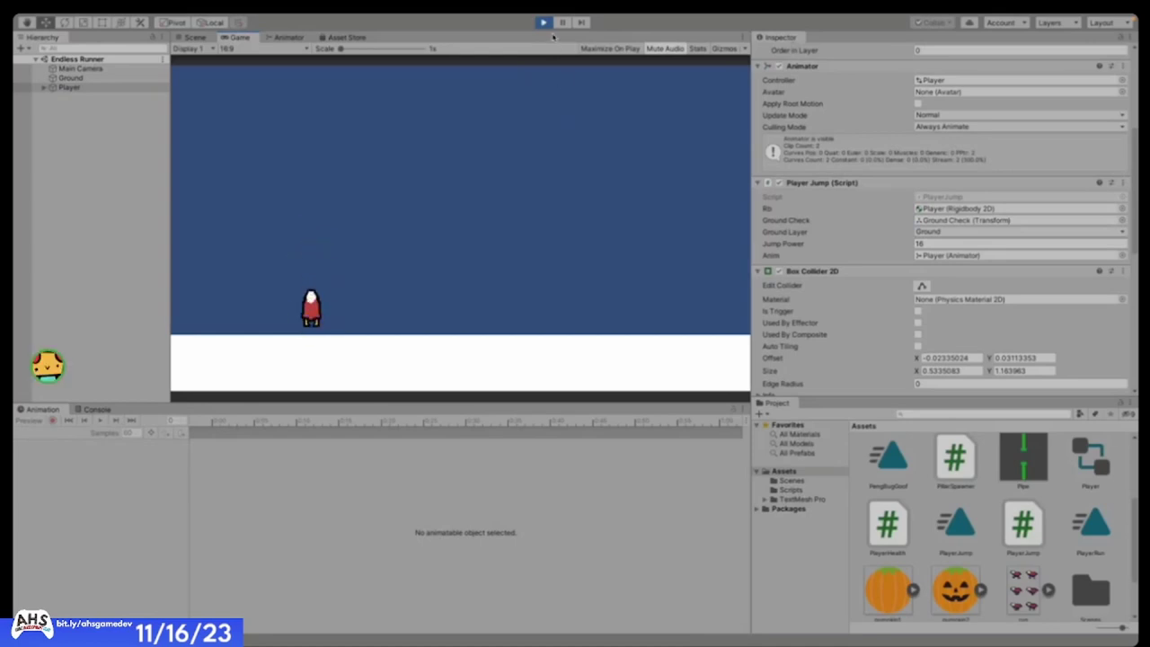
key(space)
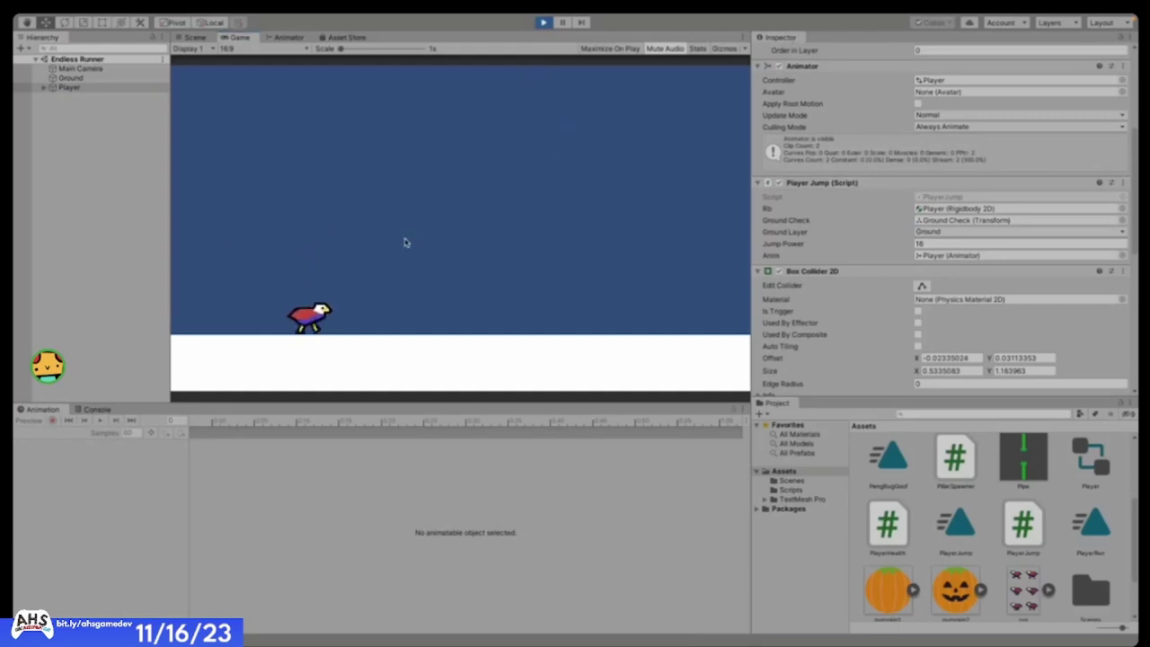
key(space)
key(space)
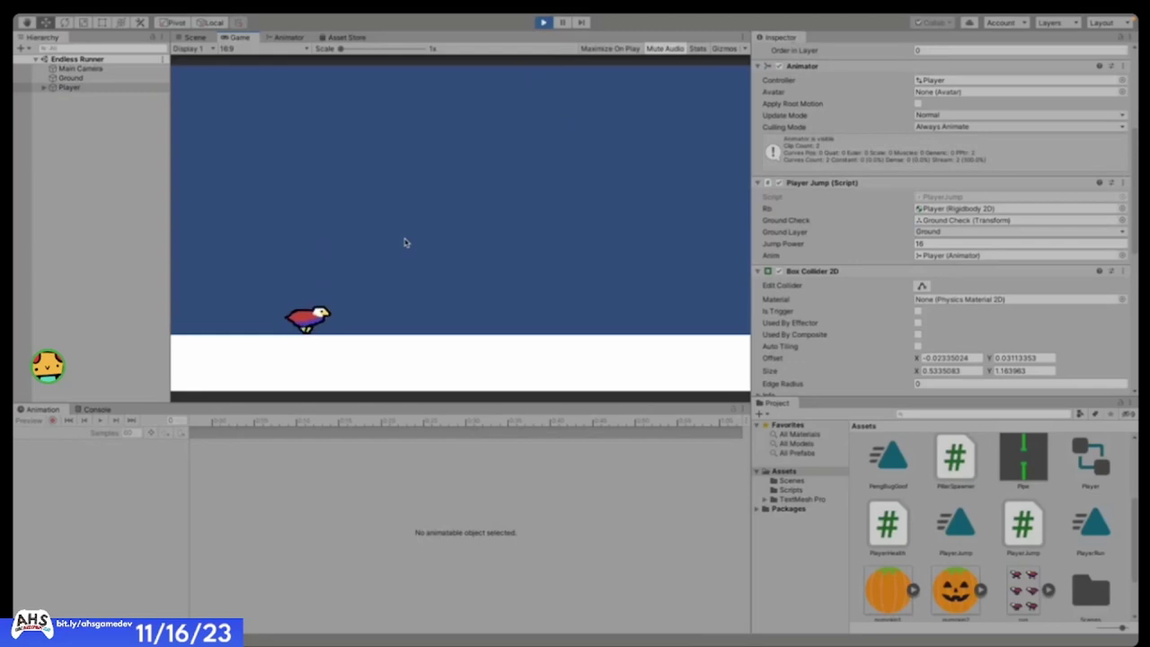
key(space)
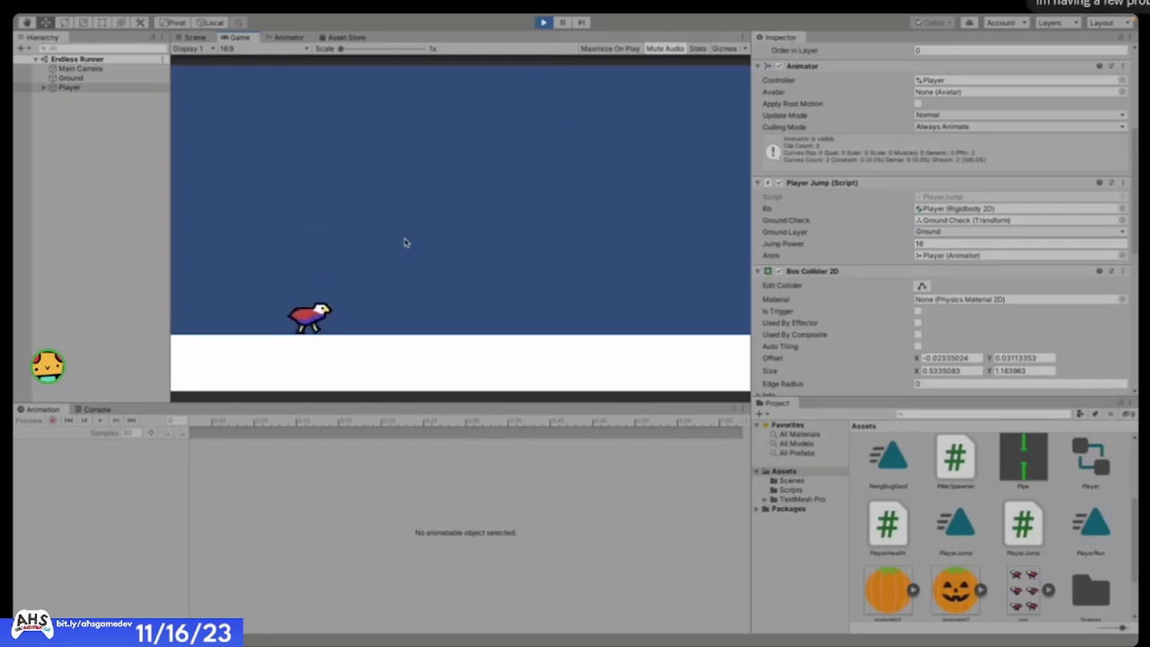
key(space)
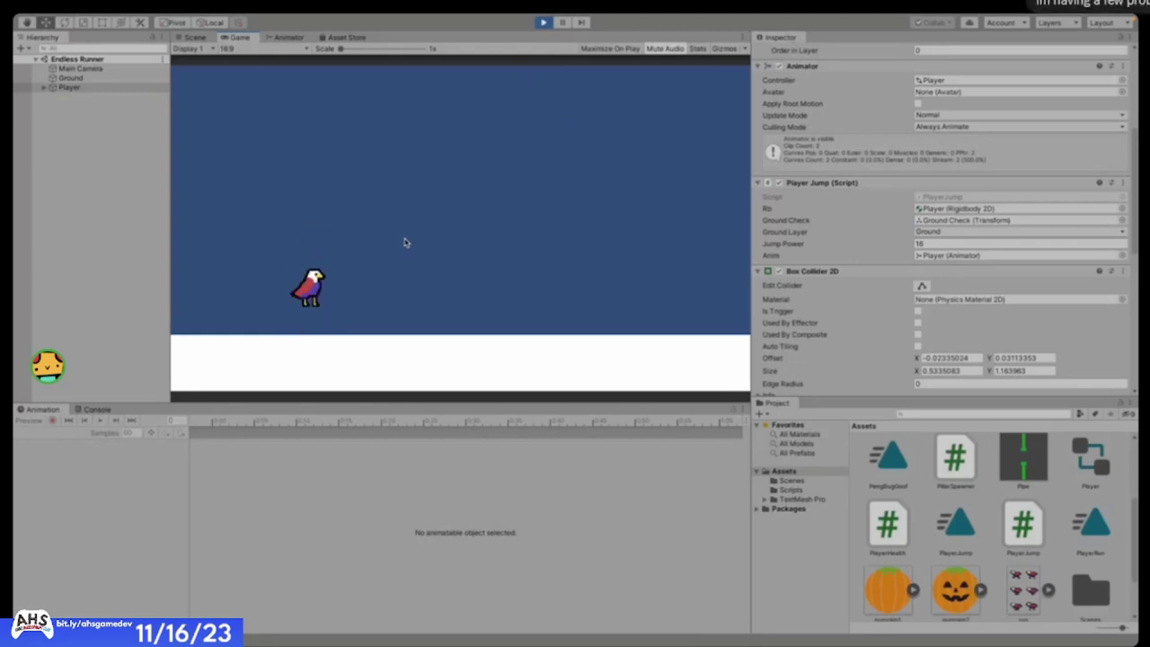
key(space)
key(space)
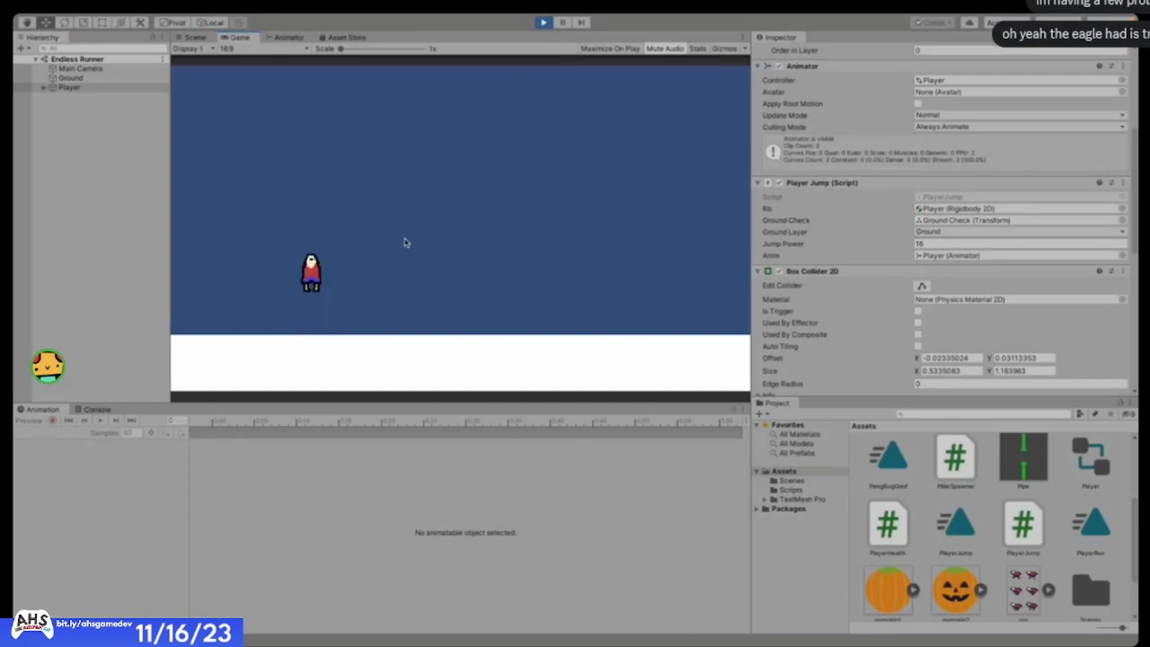
key(space)
key(space)
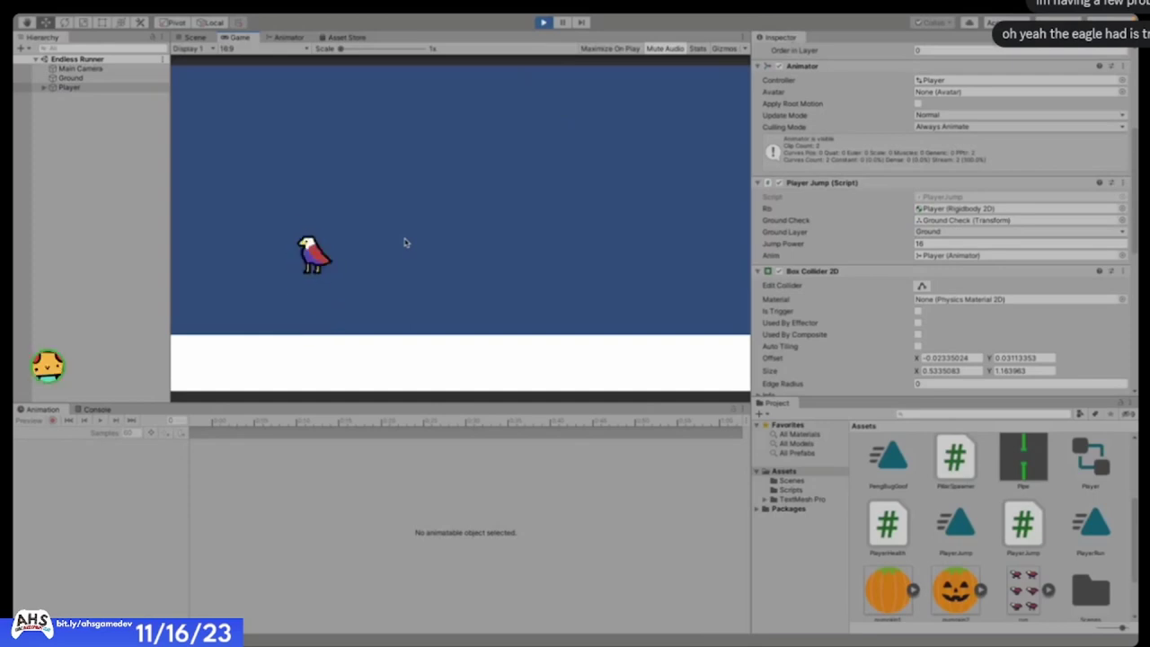
key(space)
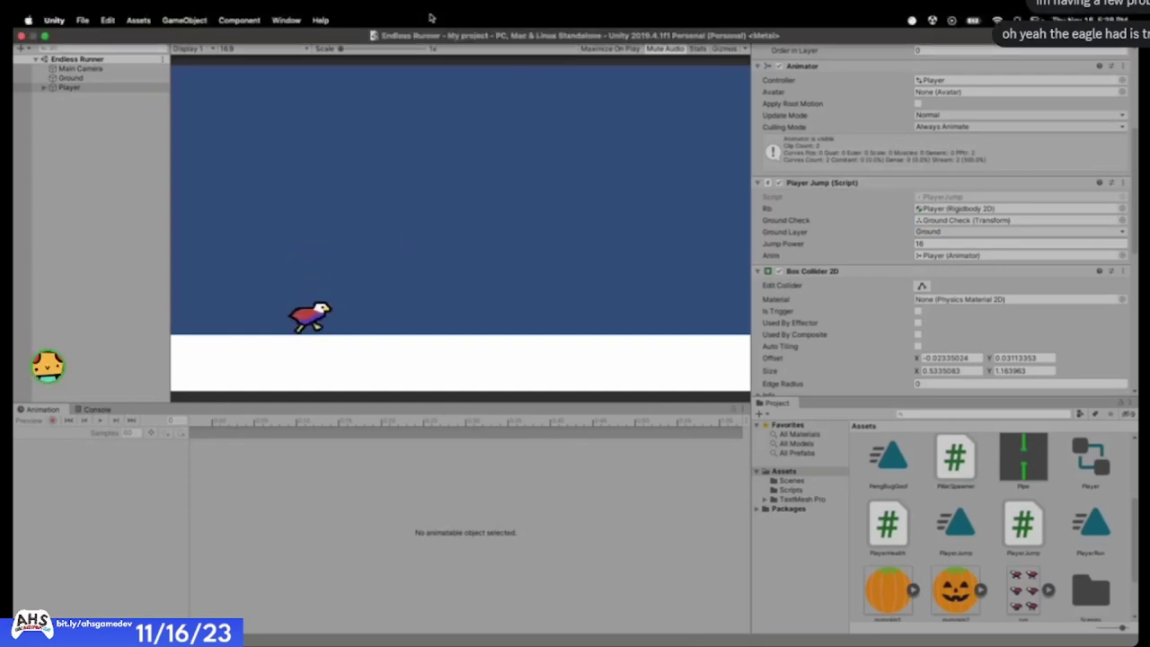
click(548, 21)
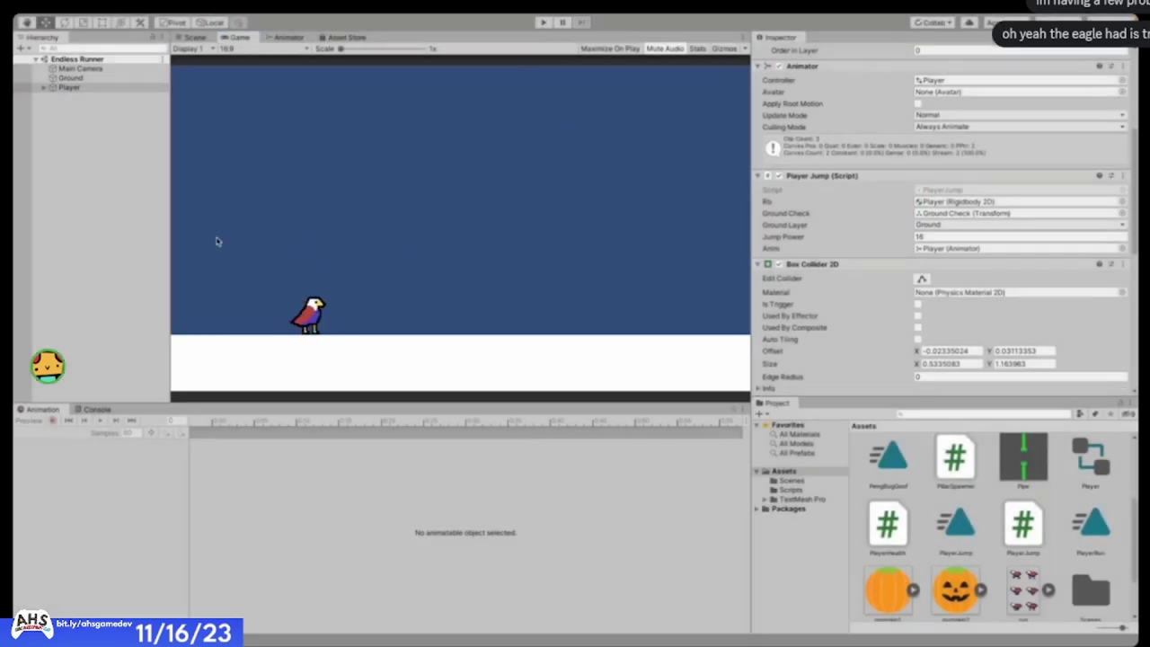